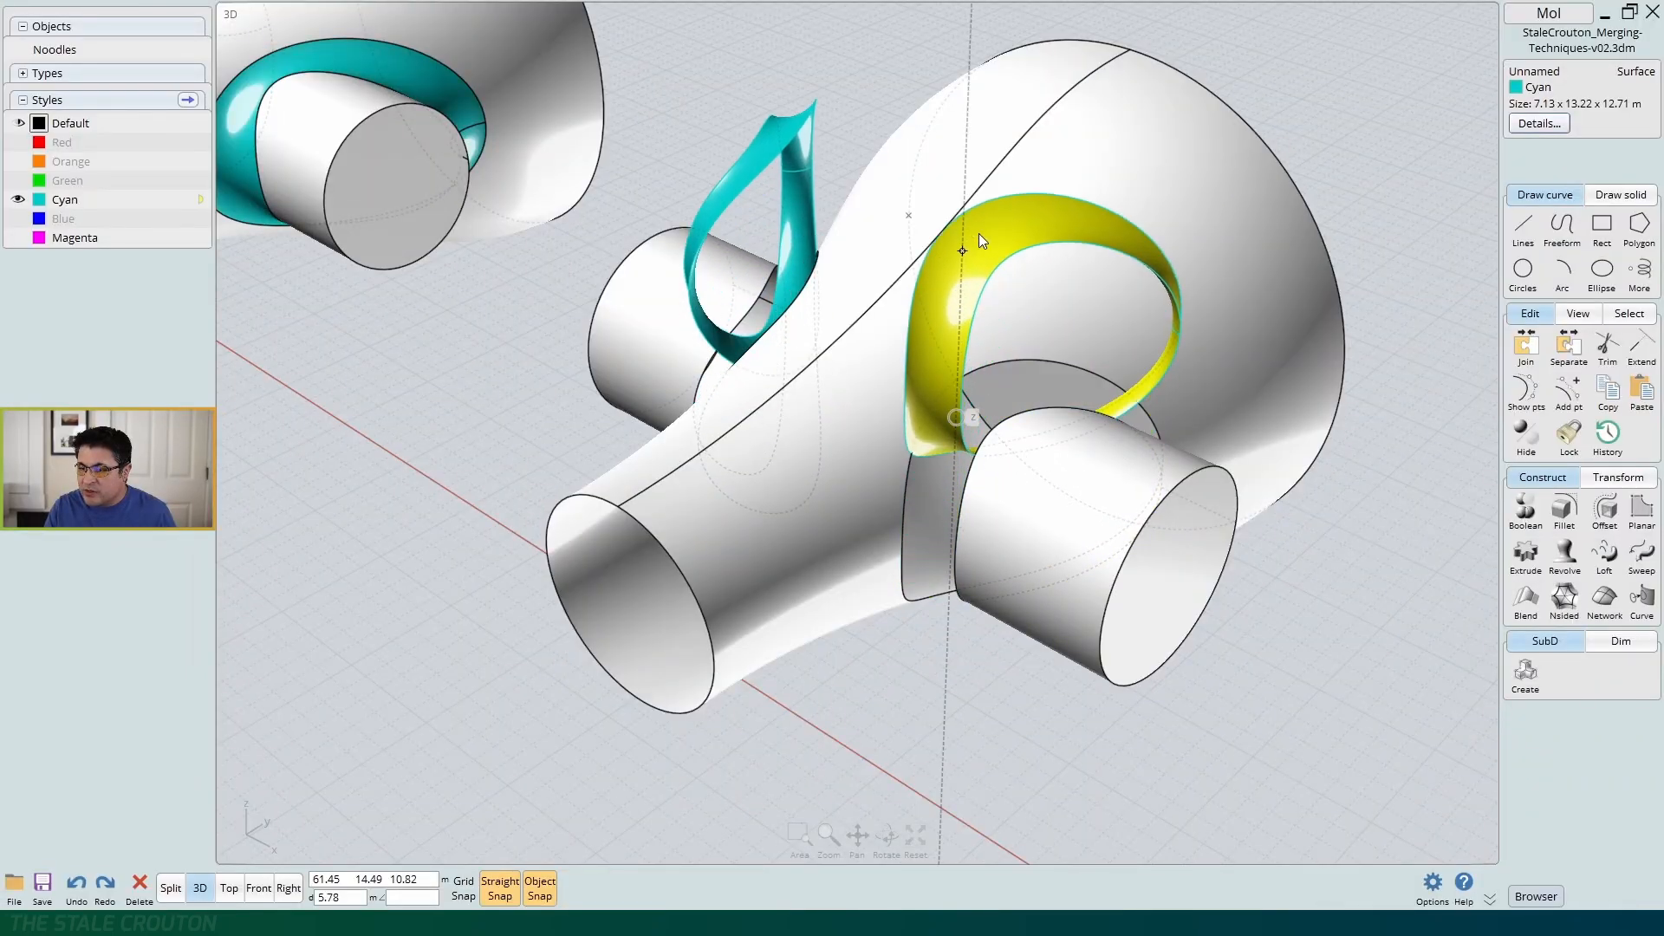
drag(980, 234, 991, 159)
right_drag(867, 339, 1072, 333)
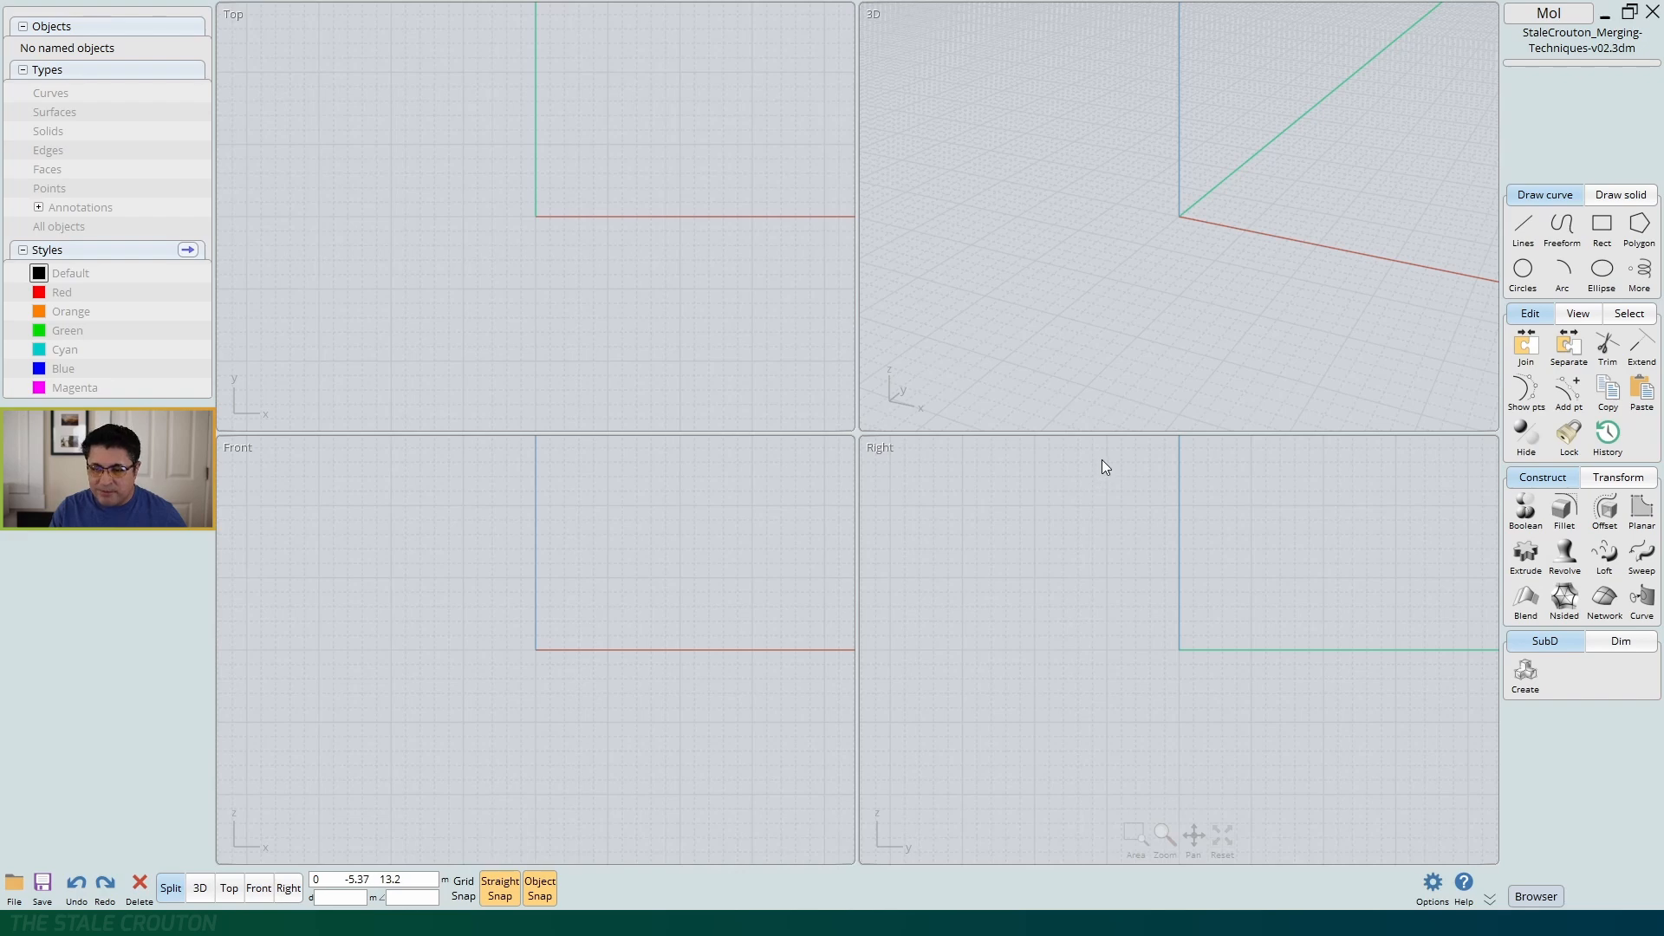
Draw a solid cylinder centred on the origin, with a radius of about 3.66 m and a height of about 6.89 m
mouse_move(1122, 425)
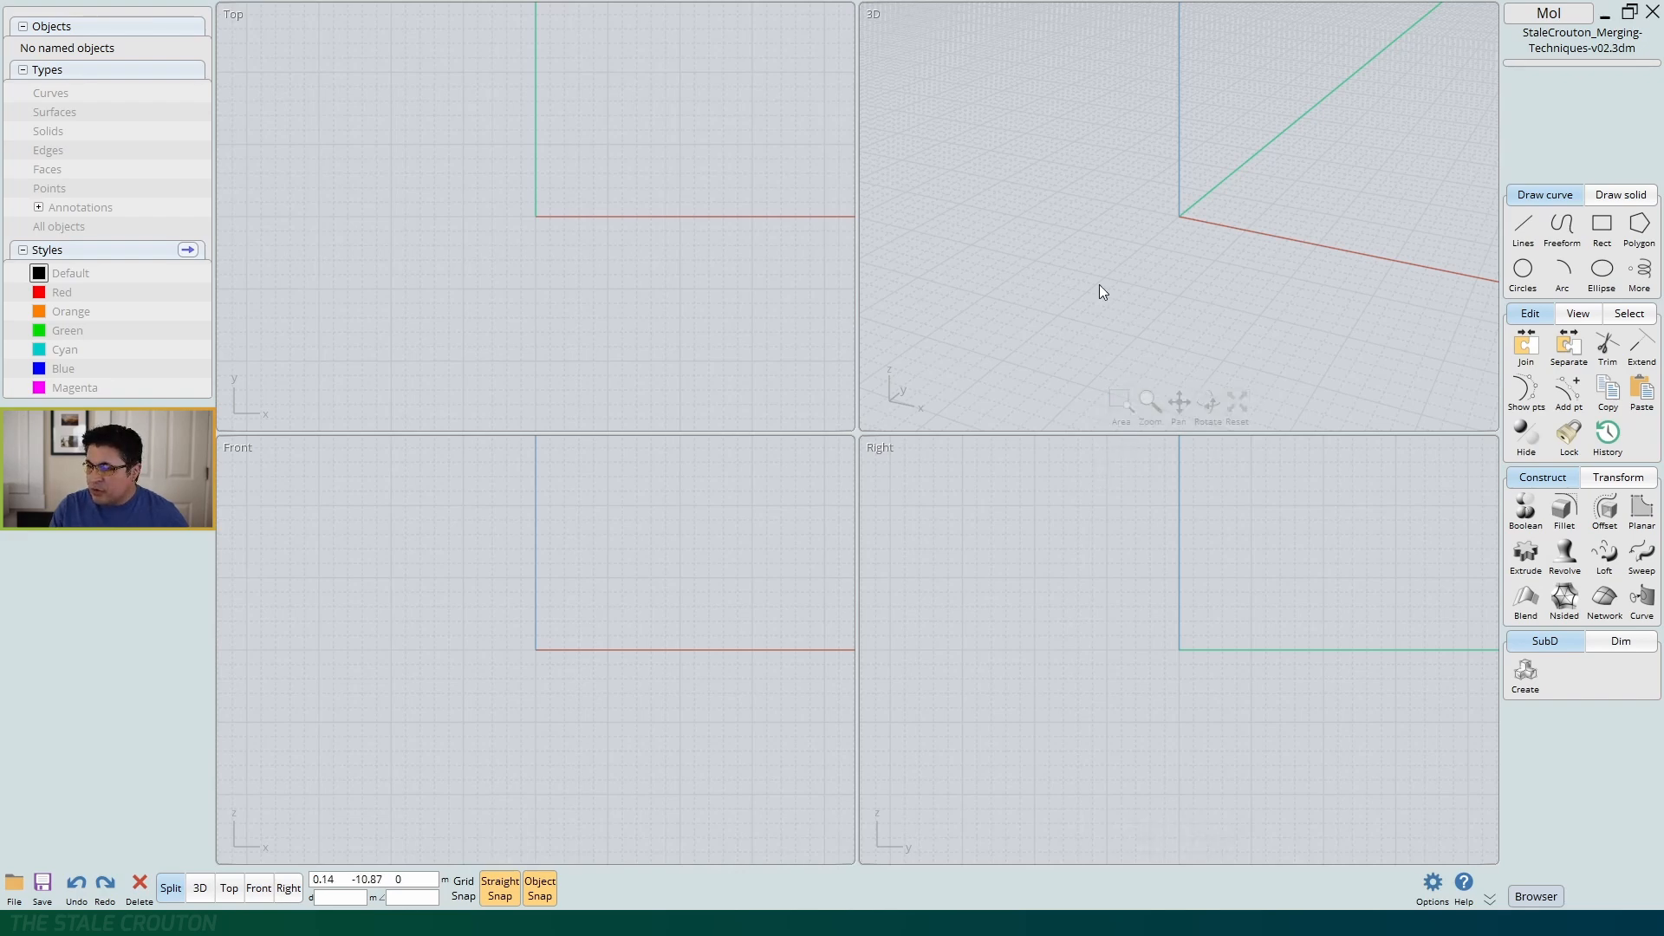
middle_click(1026, 281)
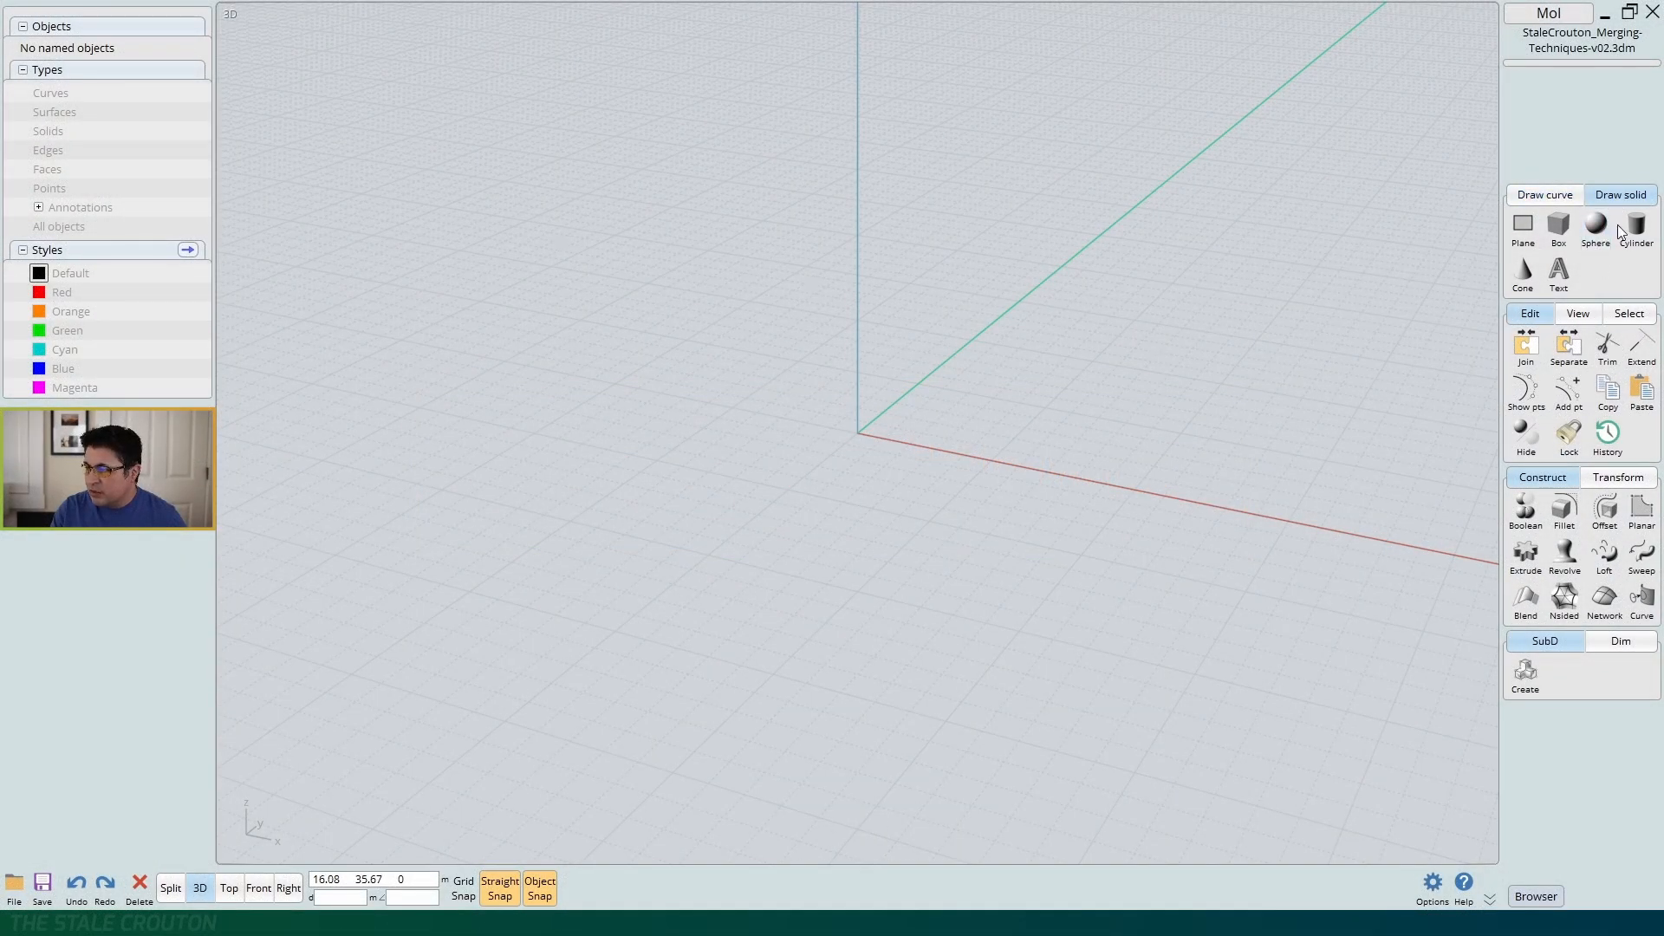
click(1628, 230)
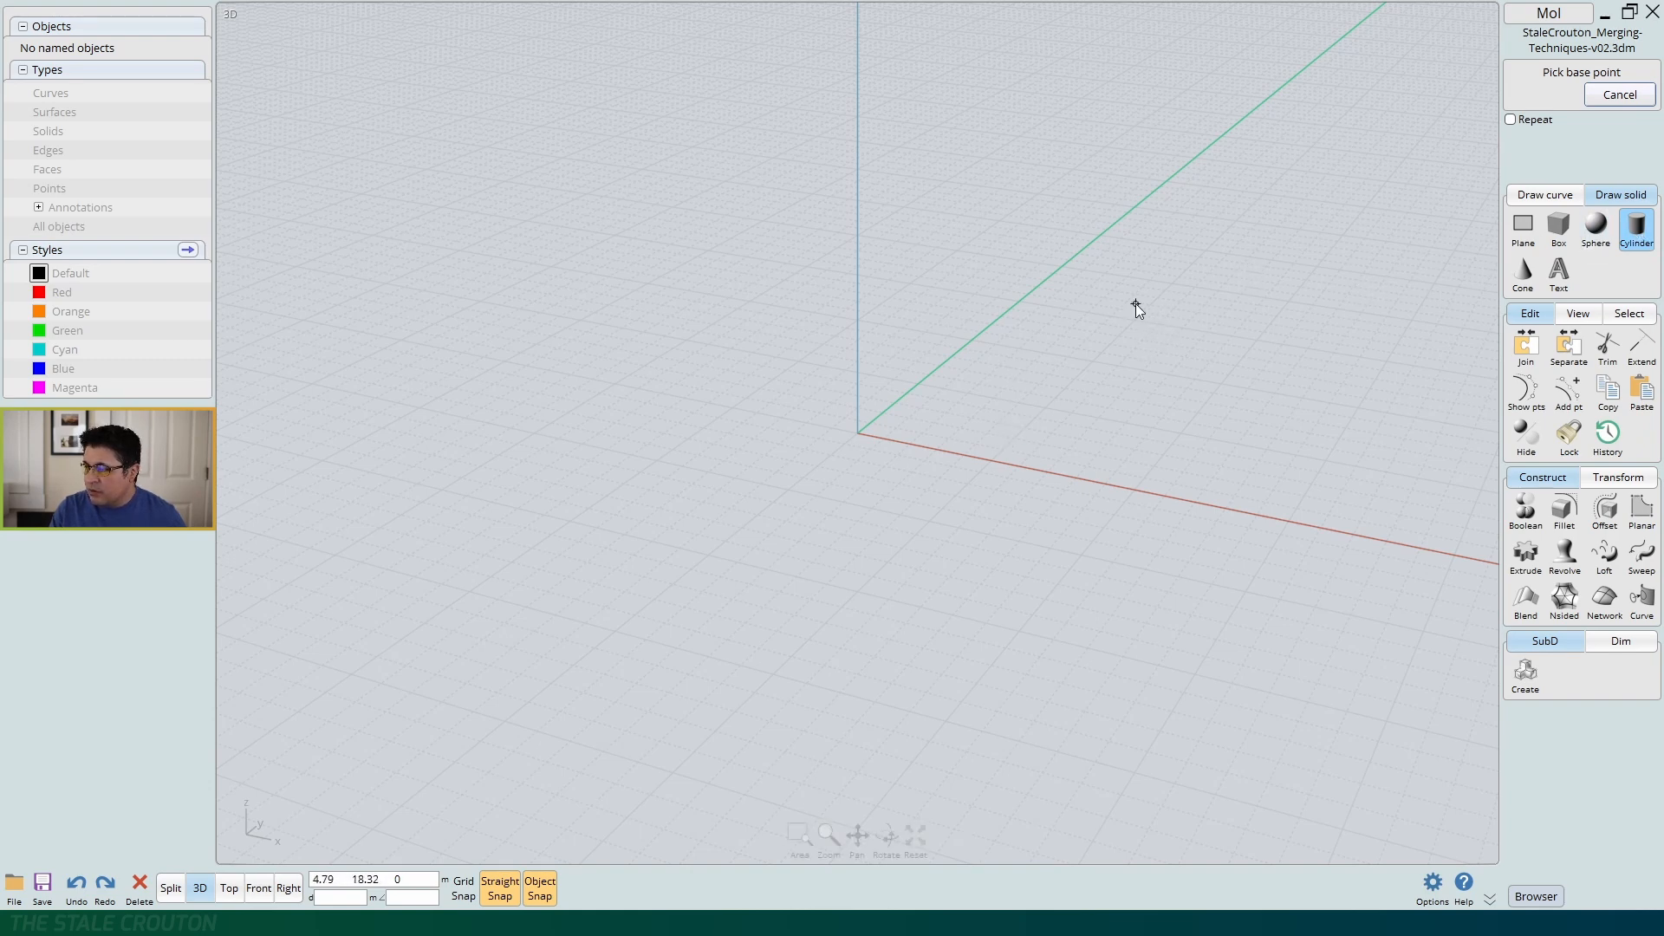
click(862, 434)
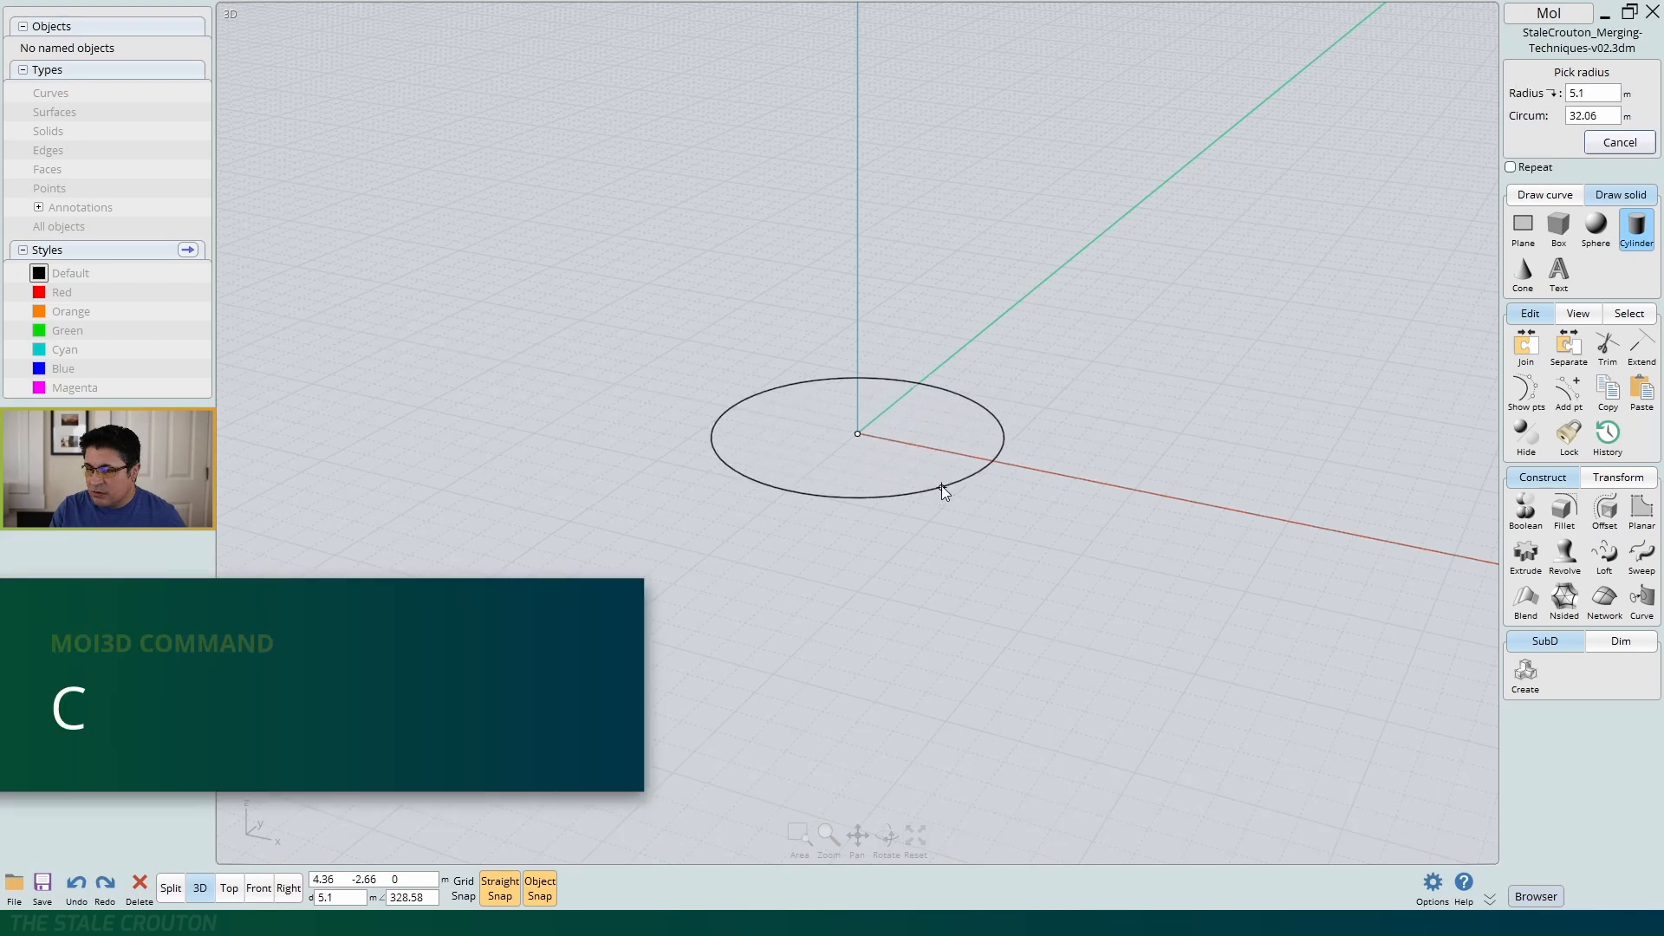
click(938, 465)
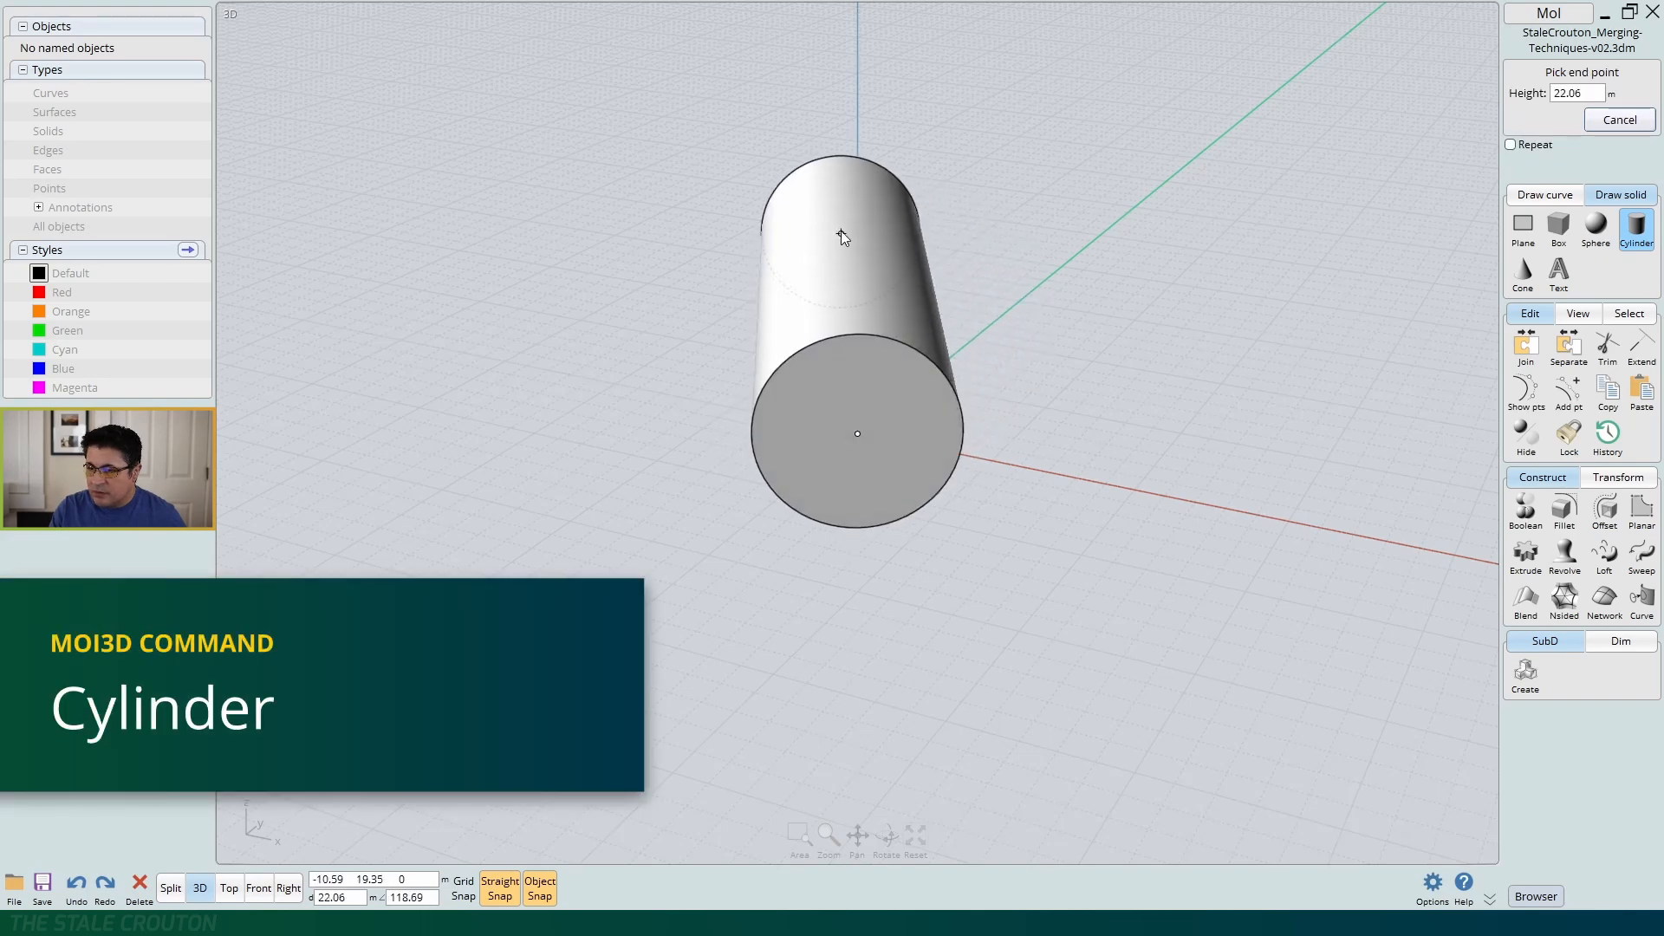
click(861, 242)
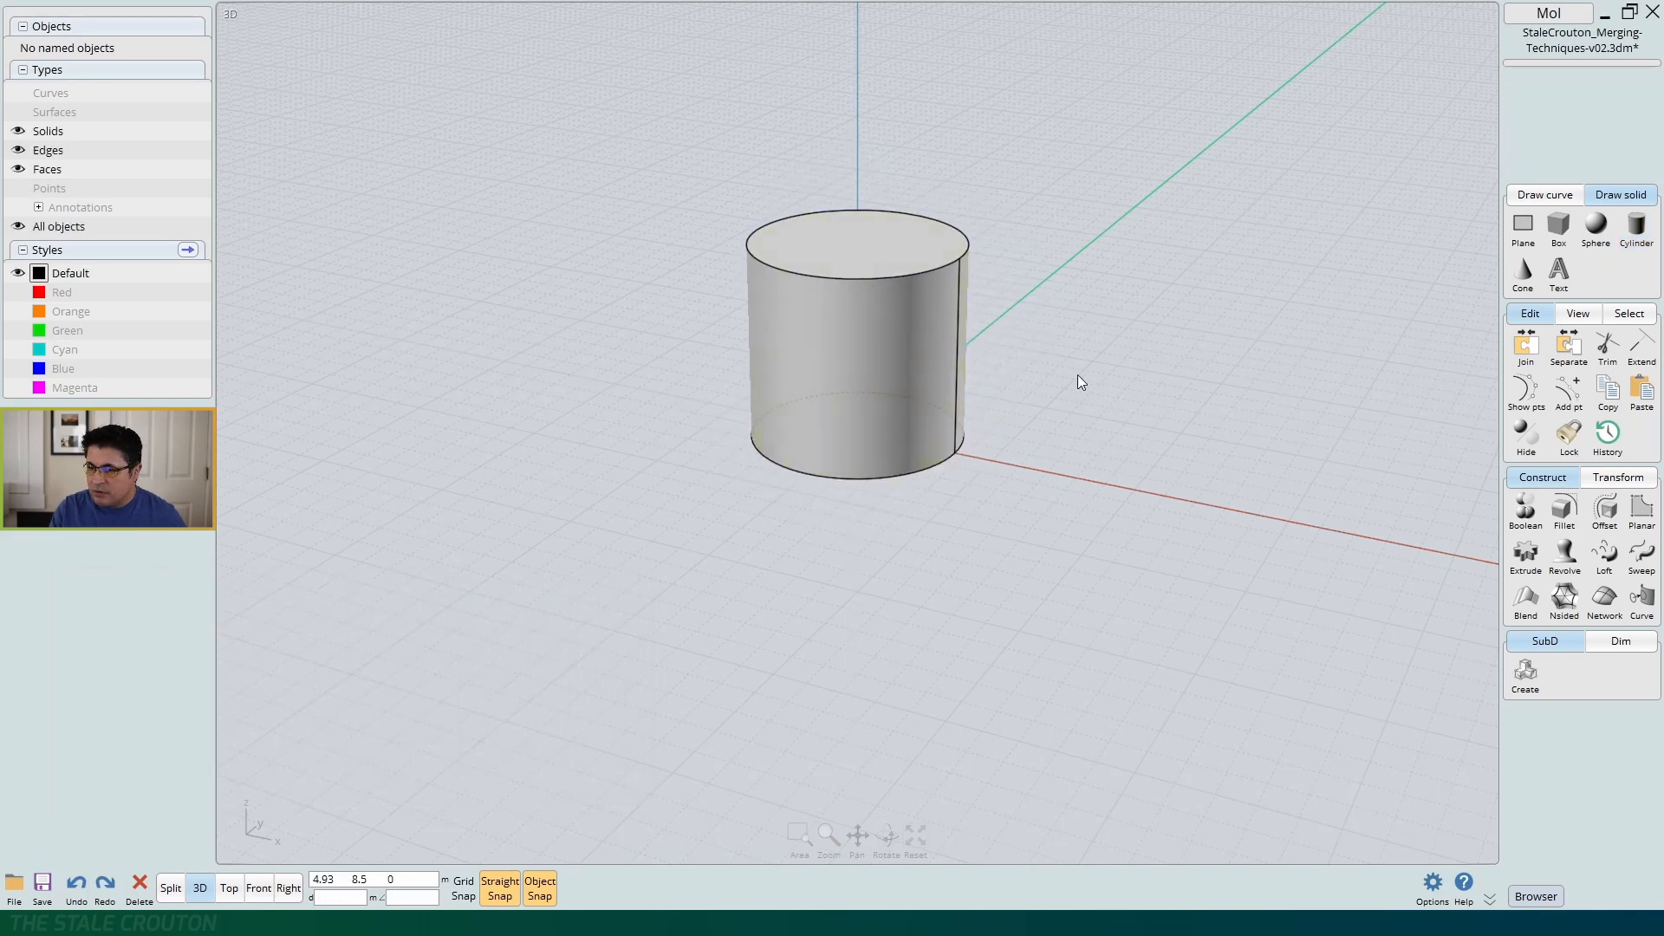
click(856, 342)
click(1026, 454)
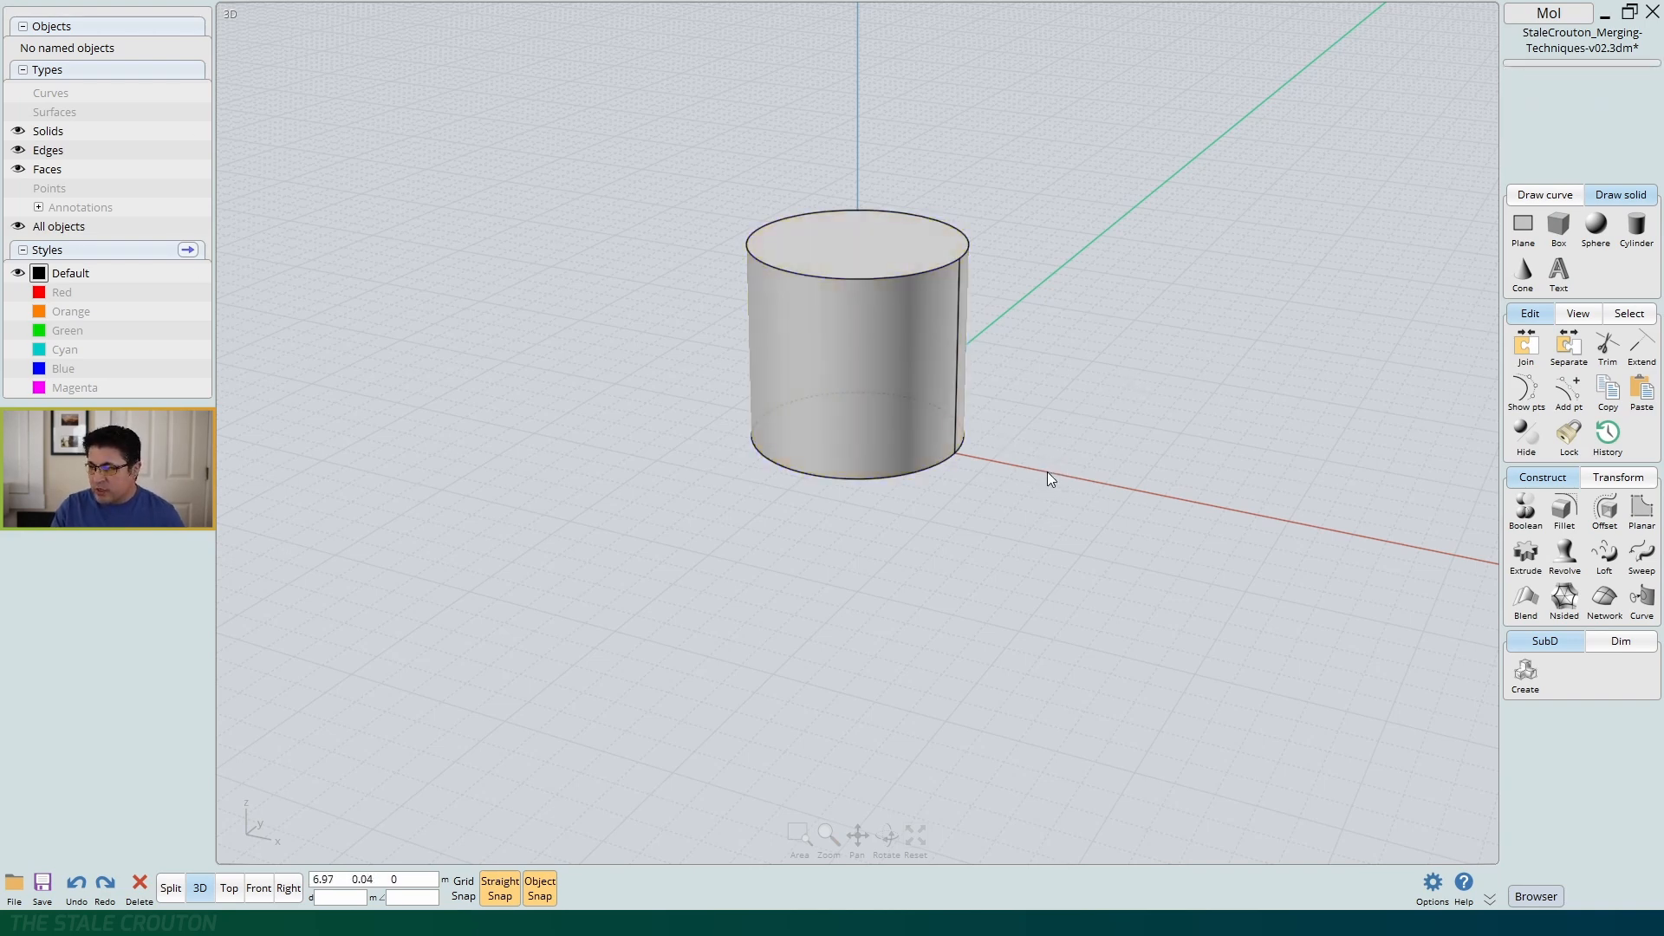
Try a circular 0.2 m fillet on all edges of the cylinder and undo it
click(1545, 195)
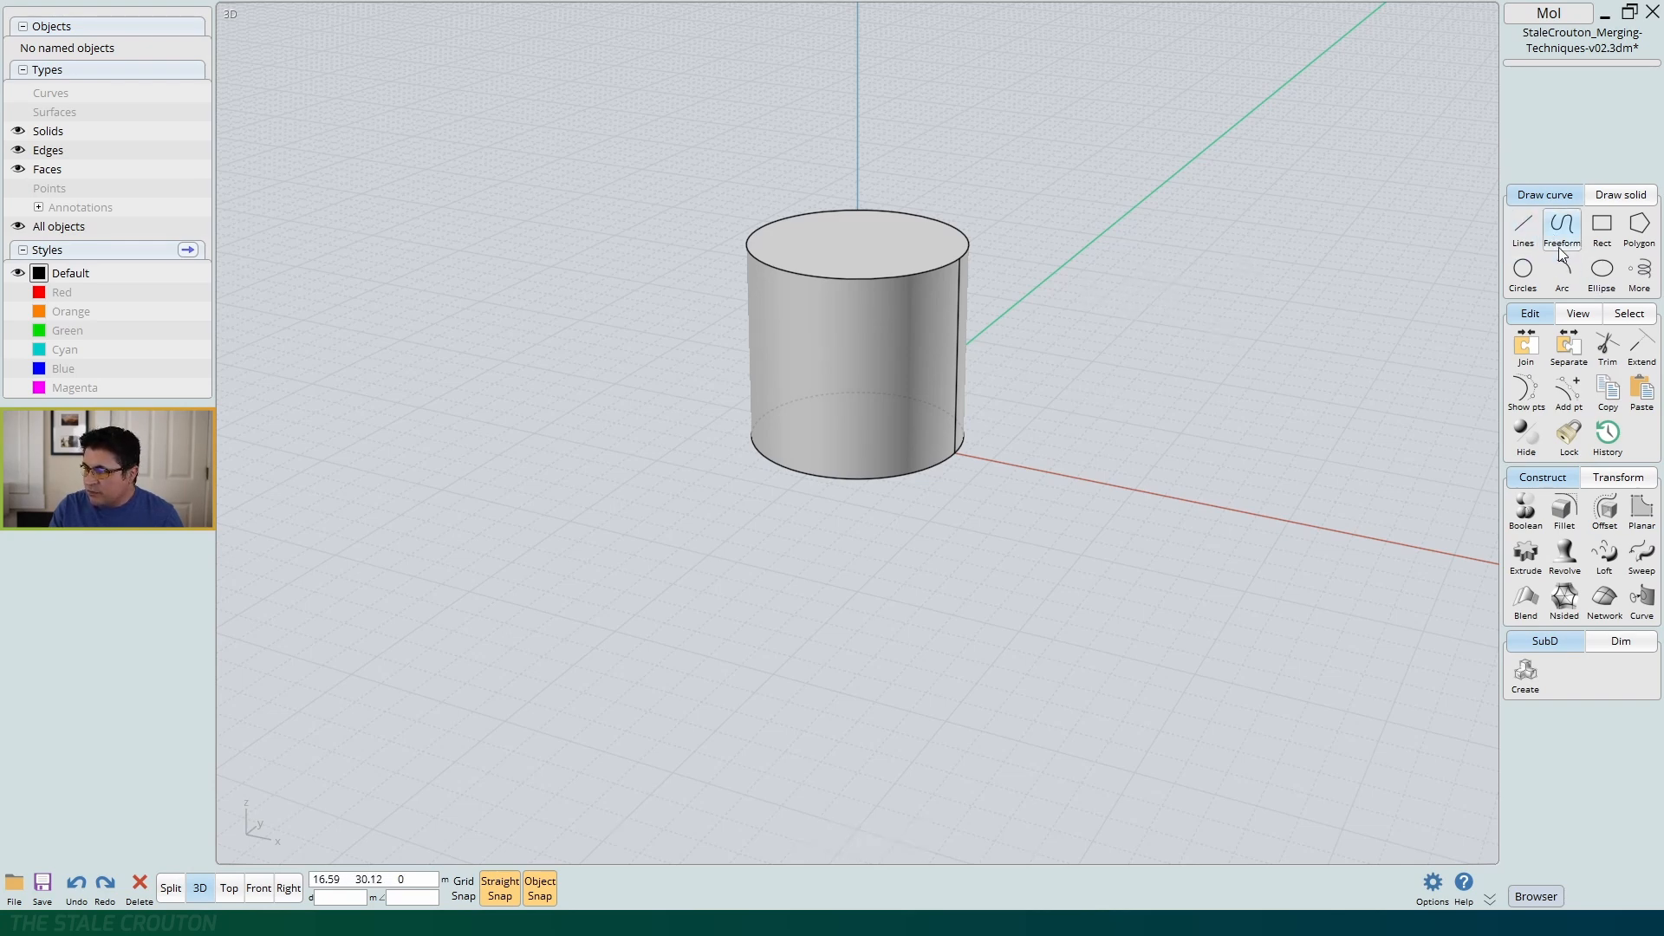
scroll(1049, 286, up, 4)
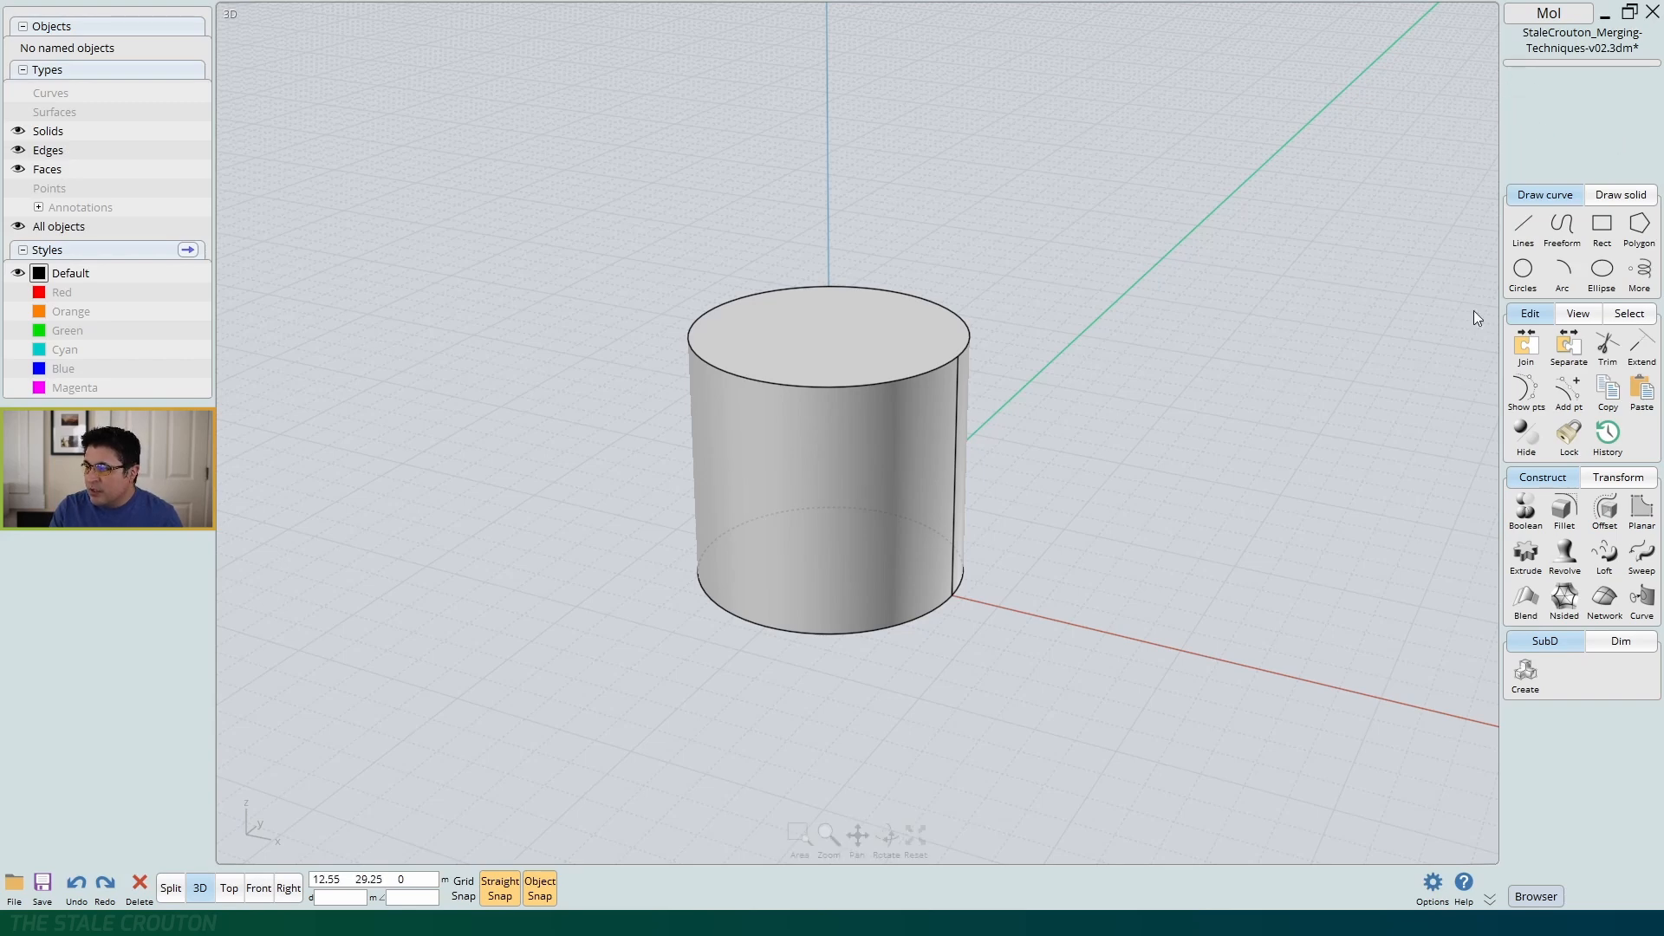
click(848, 428)
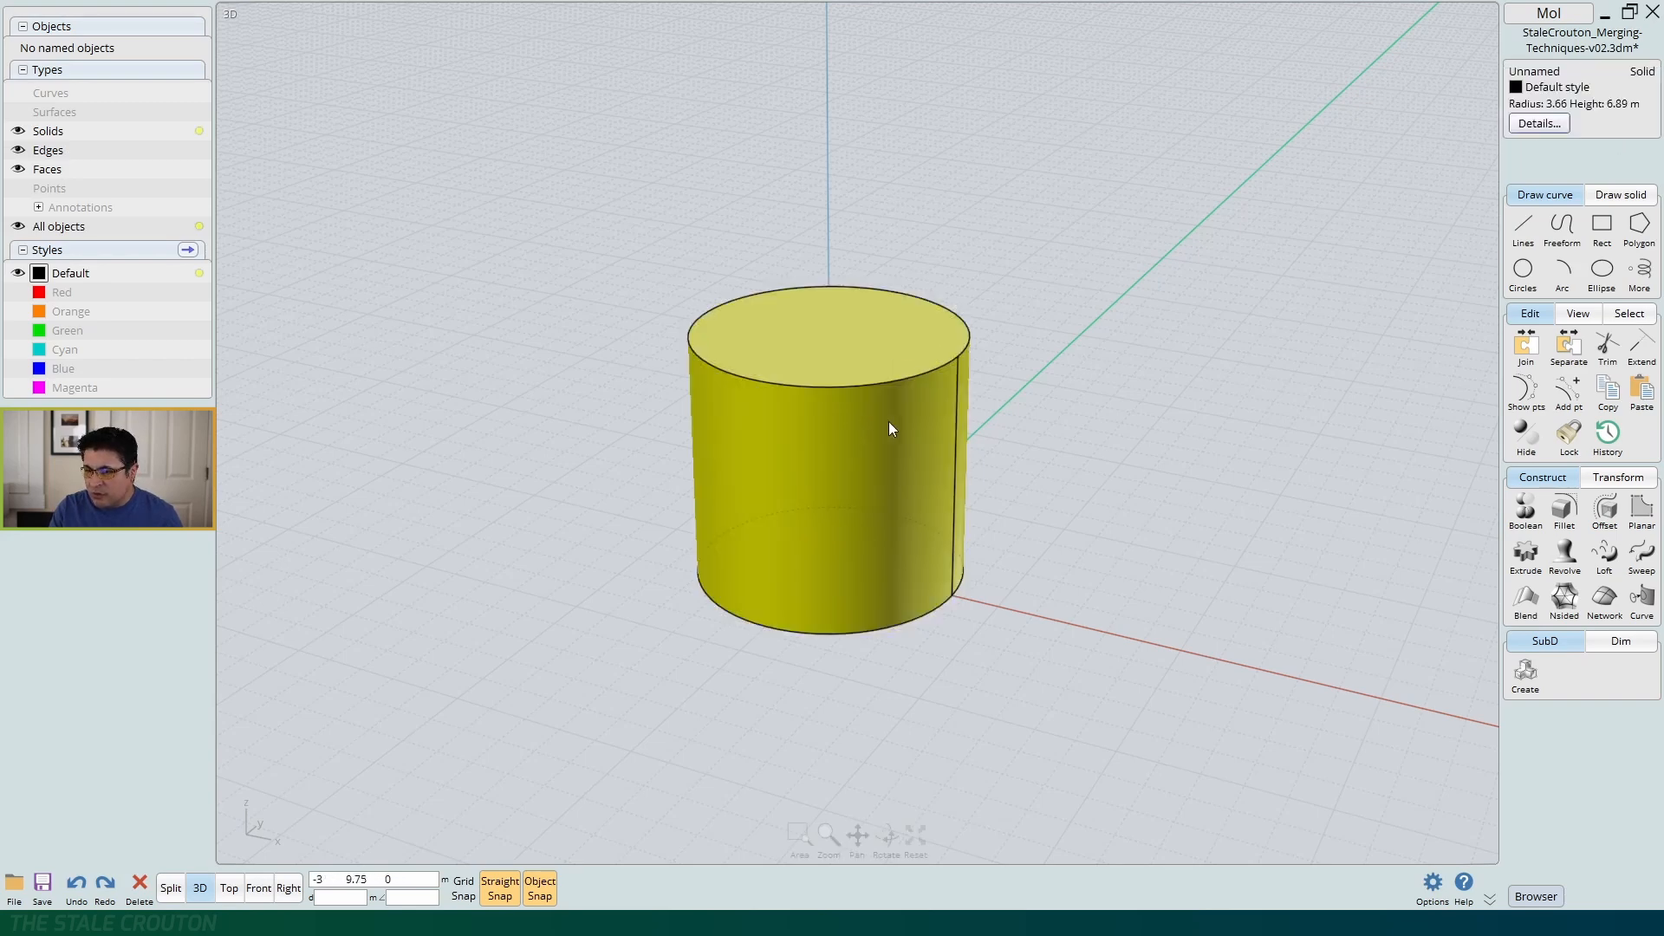
scroll(1033, 476, up, 1)
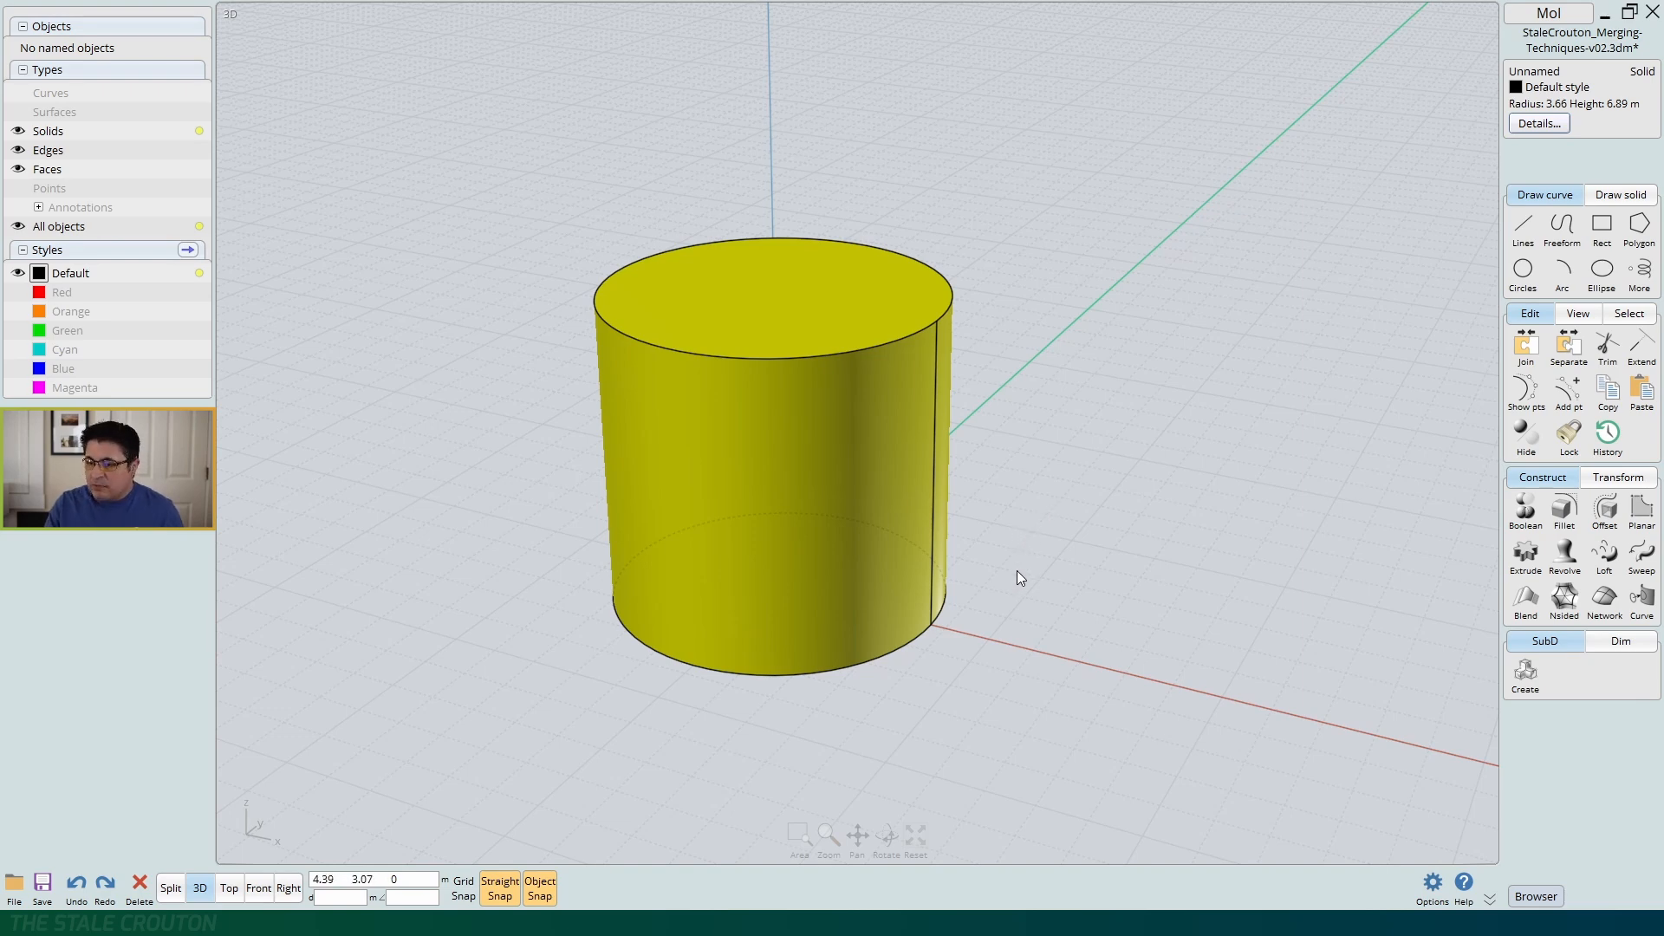
key(f)
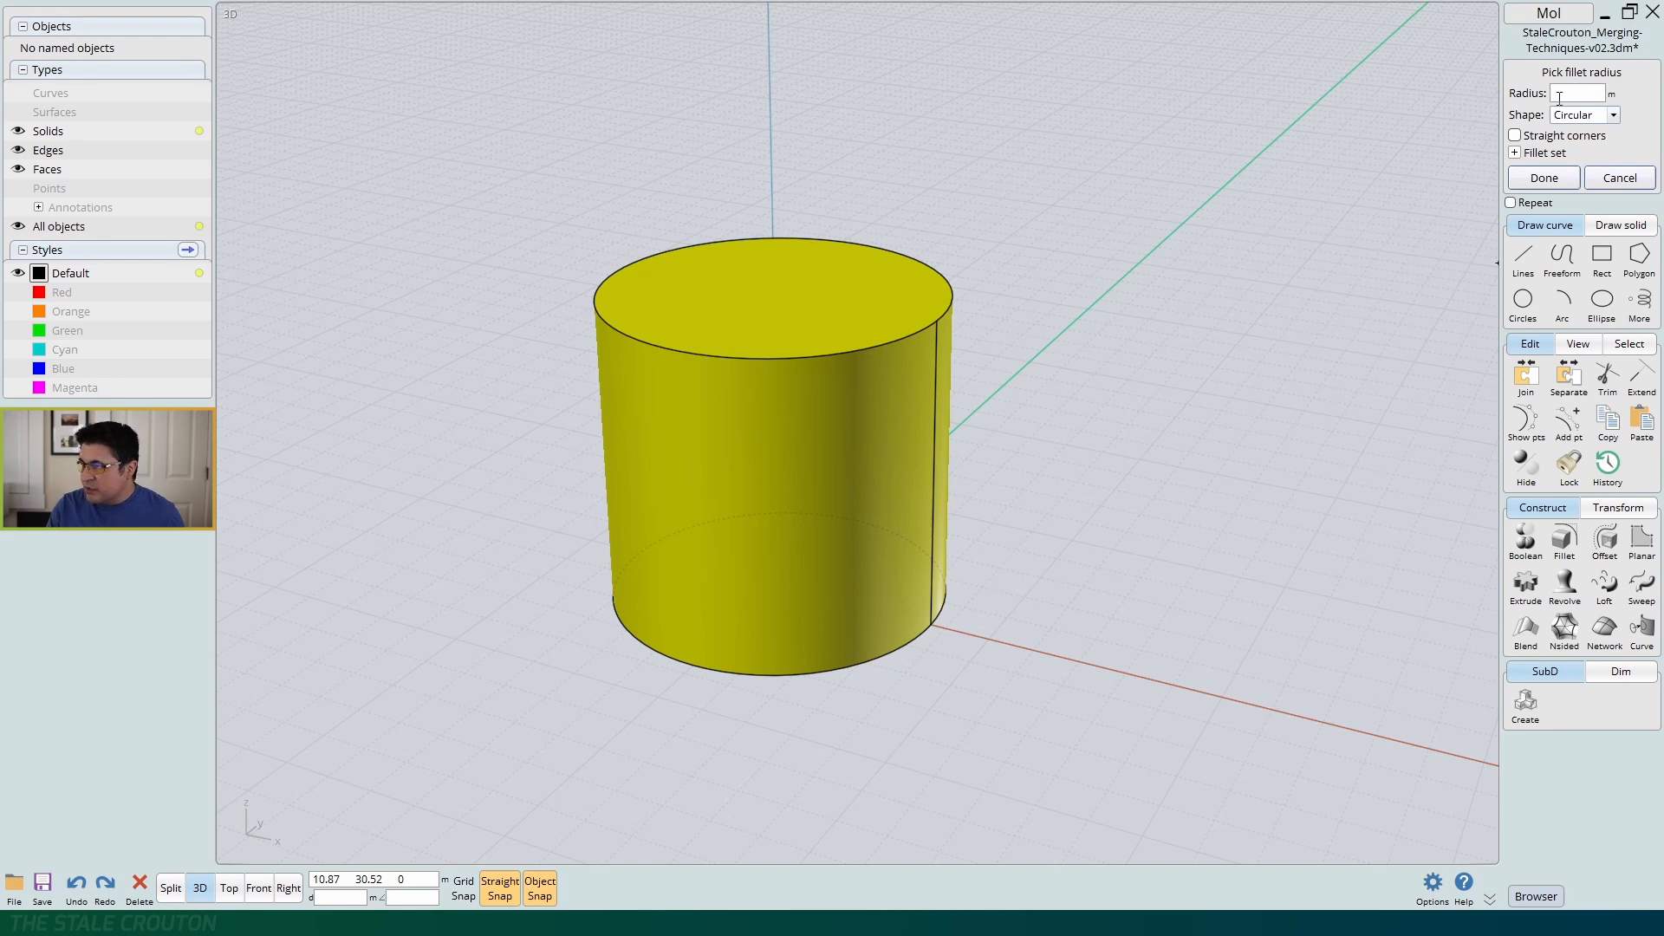
scroll(925, 338, up, 3)
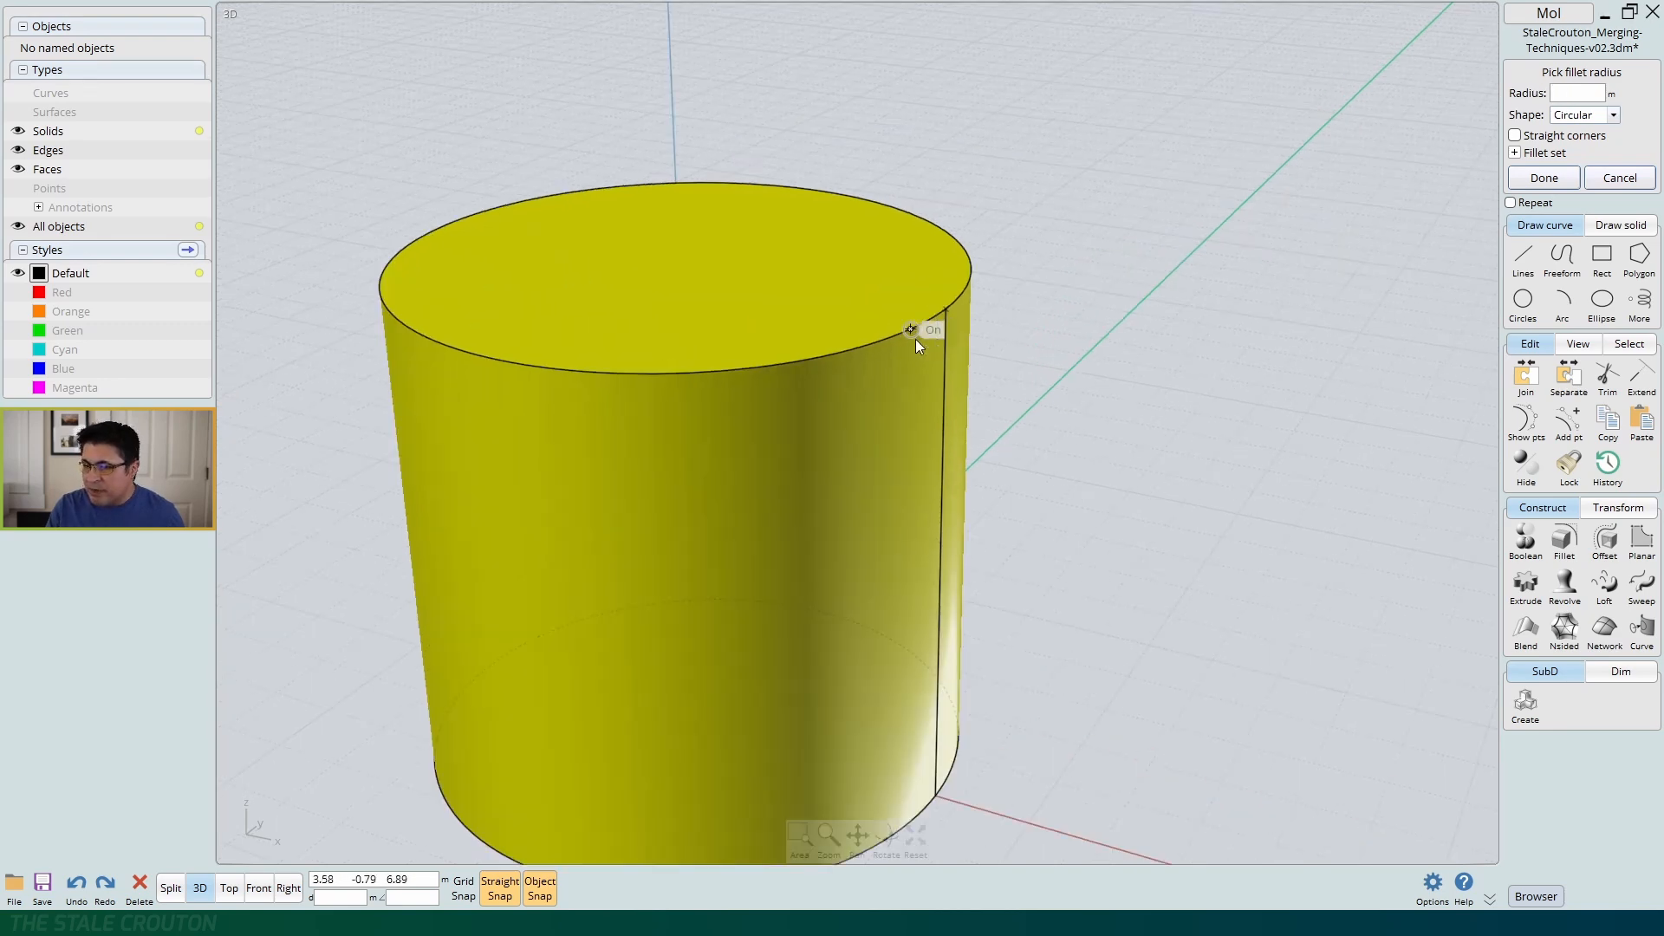
middle_drag(1099, 476, 1170, 503)
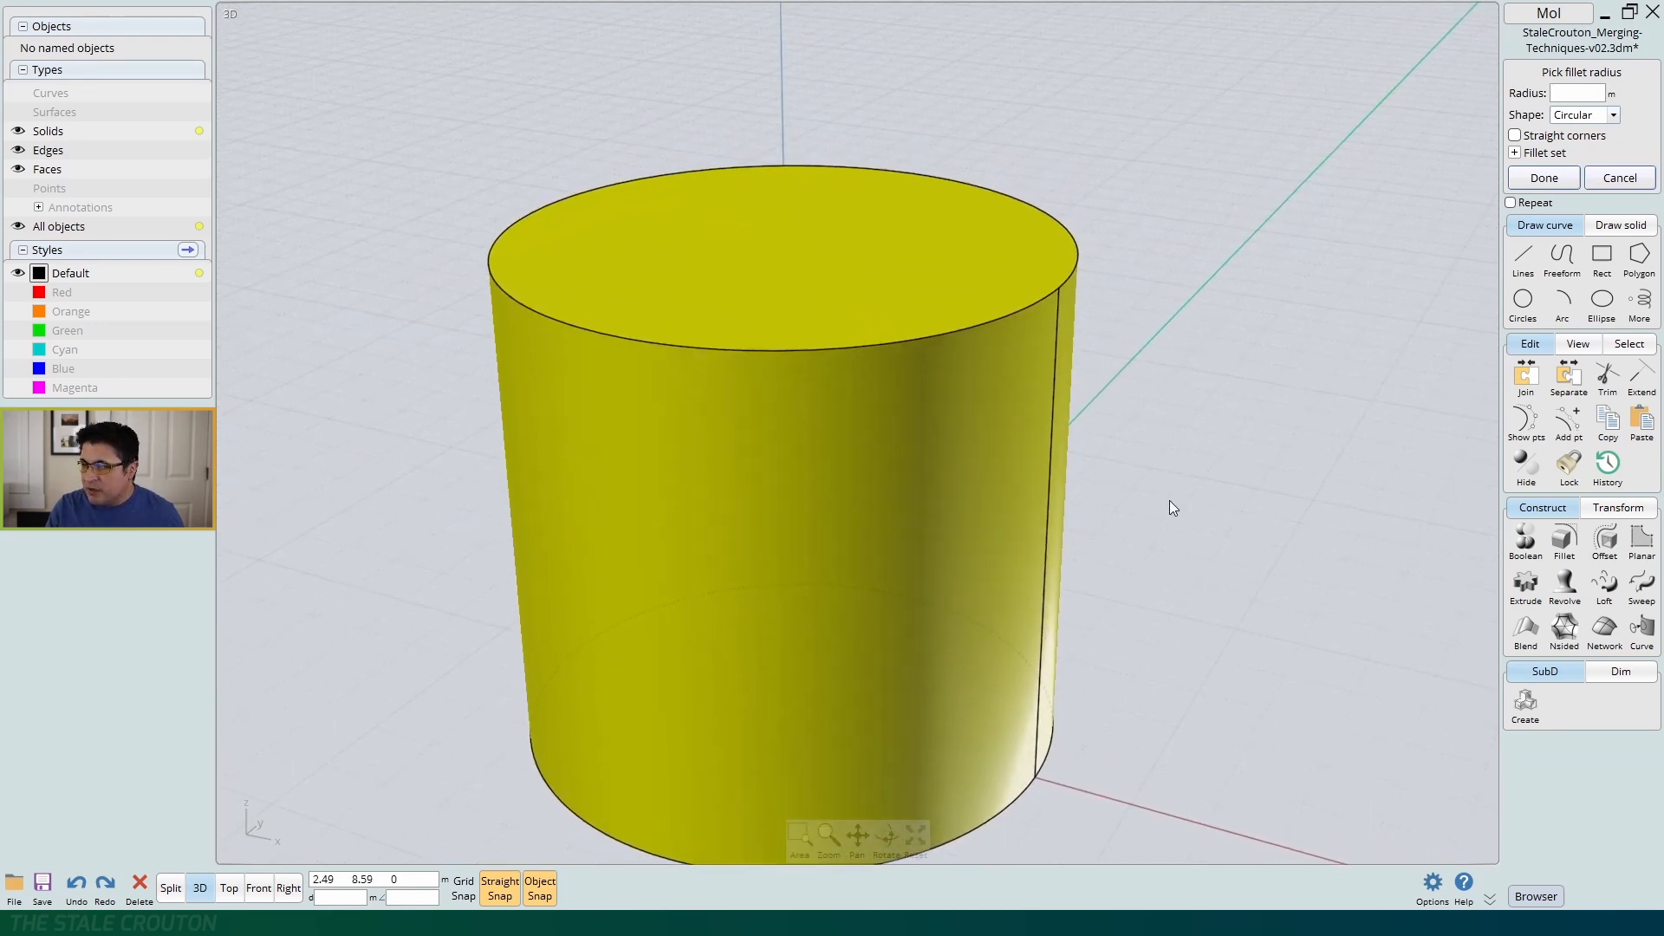
click(1497, 103)
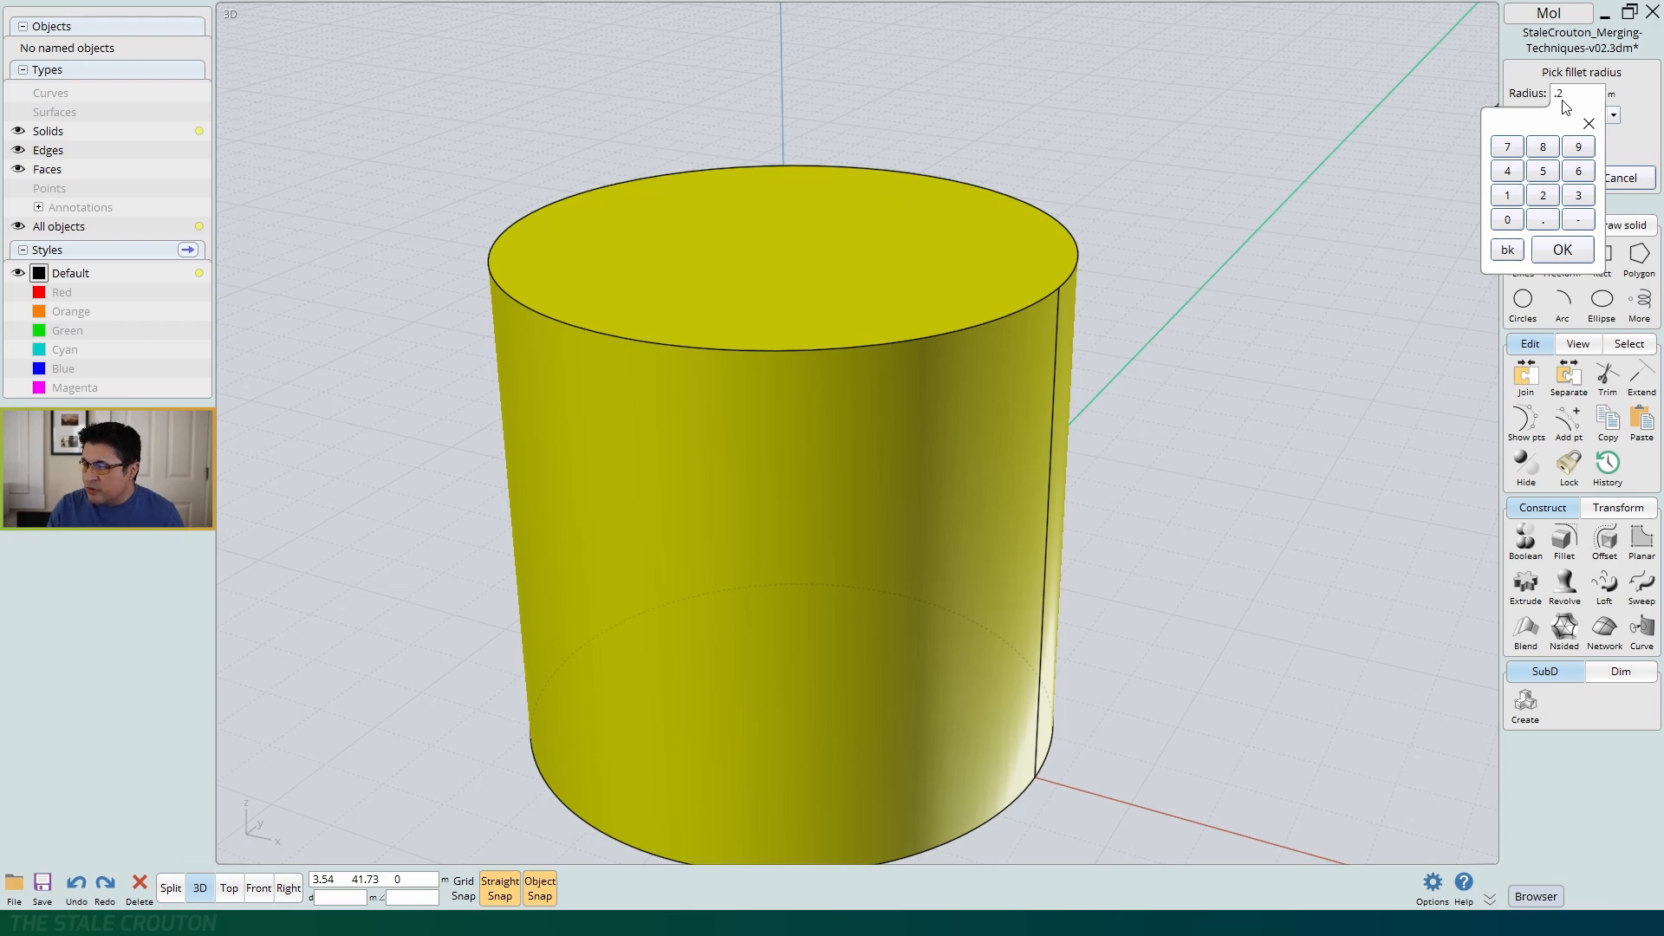
key(Return)
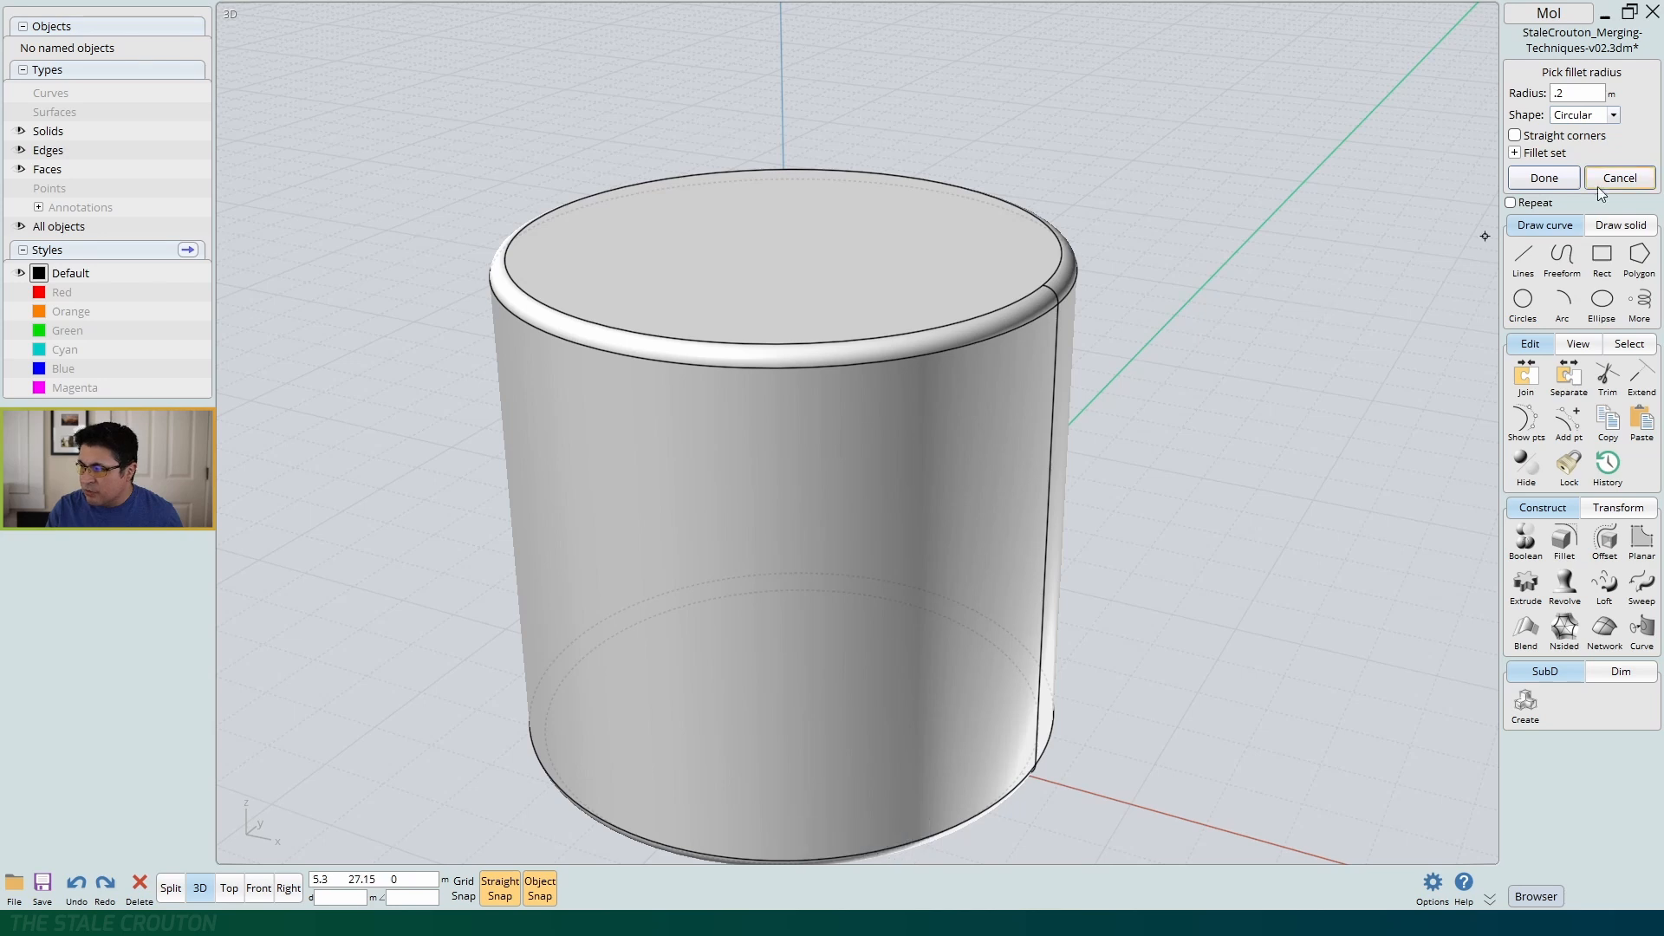
click(1544, 179)
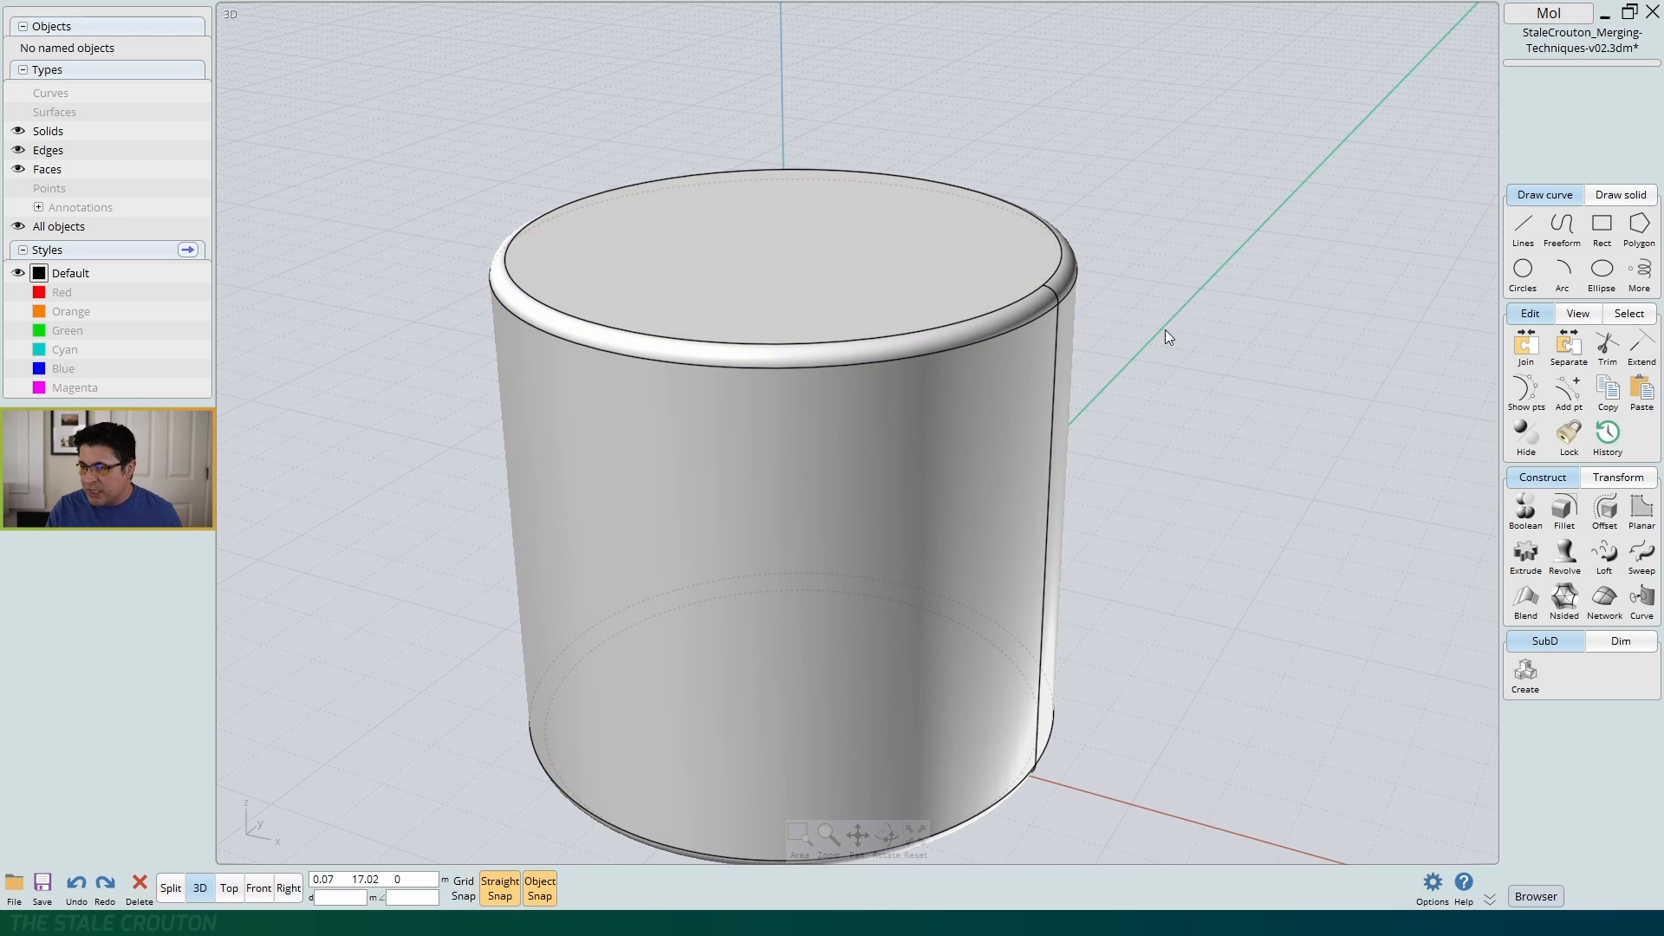
key(ctrl+z)
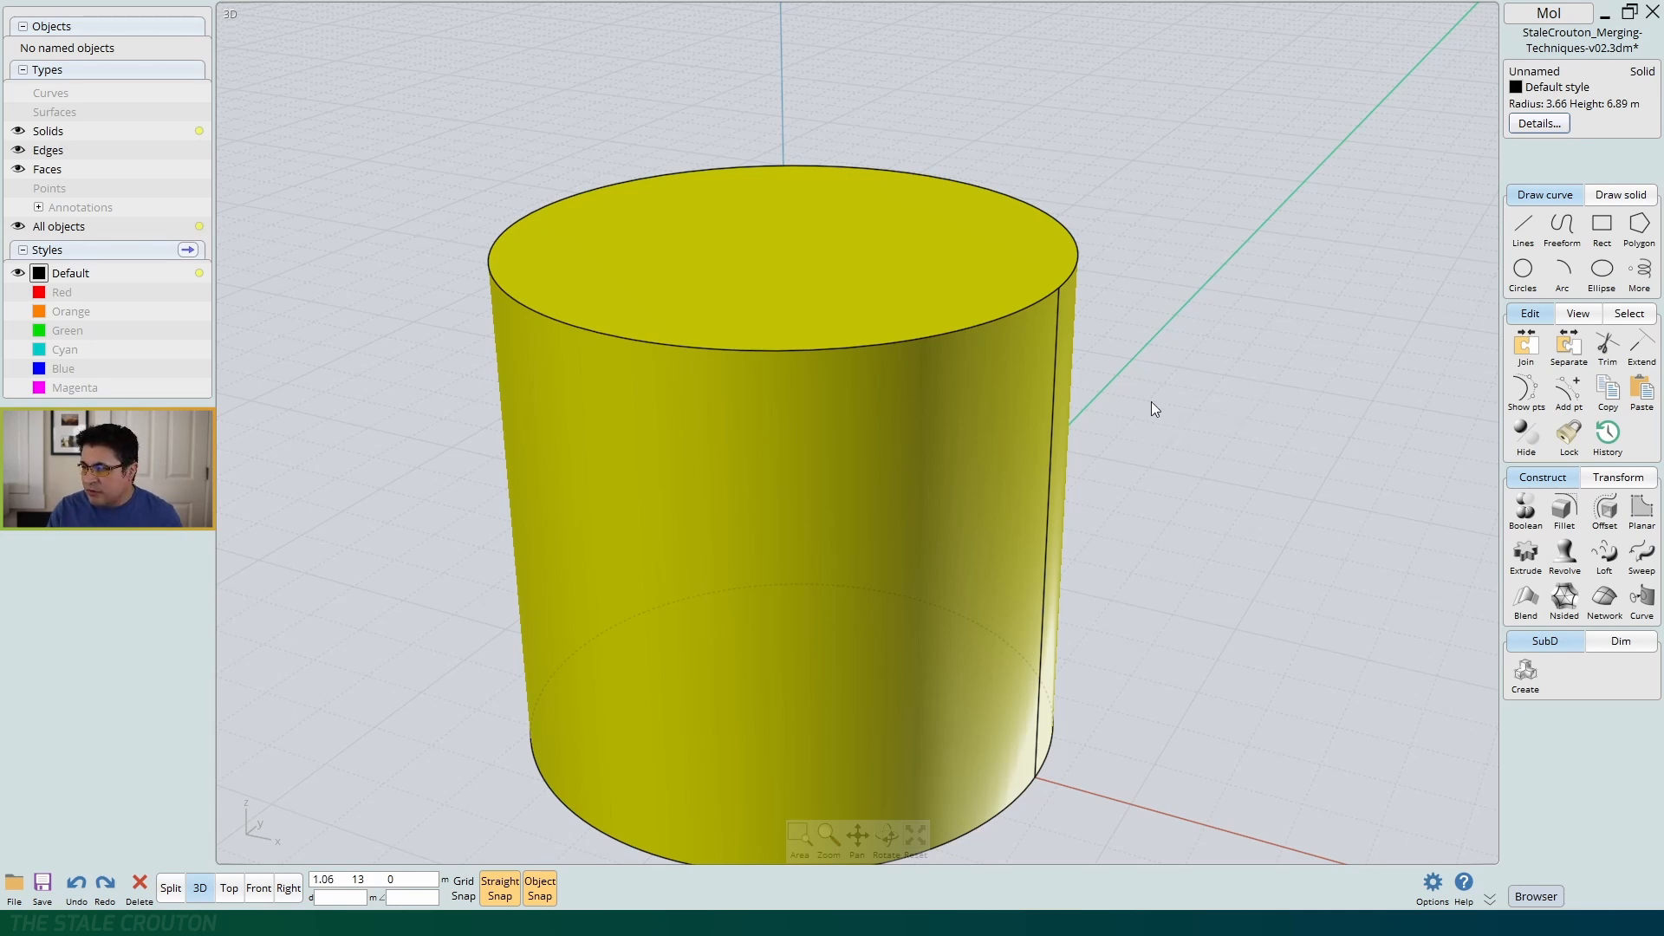
Fillet all edges of the cylinder with the circular shape and a radius of about 0.42 m
key(Return)
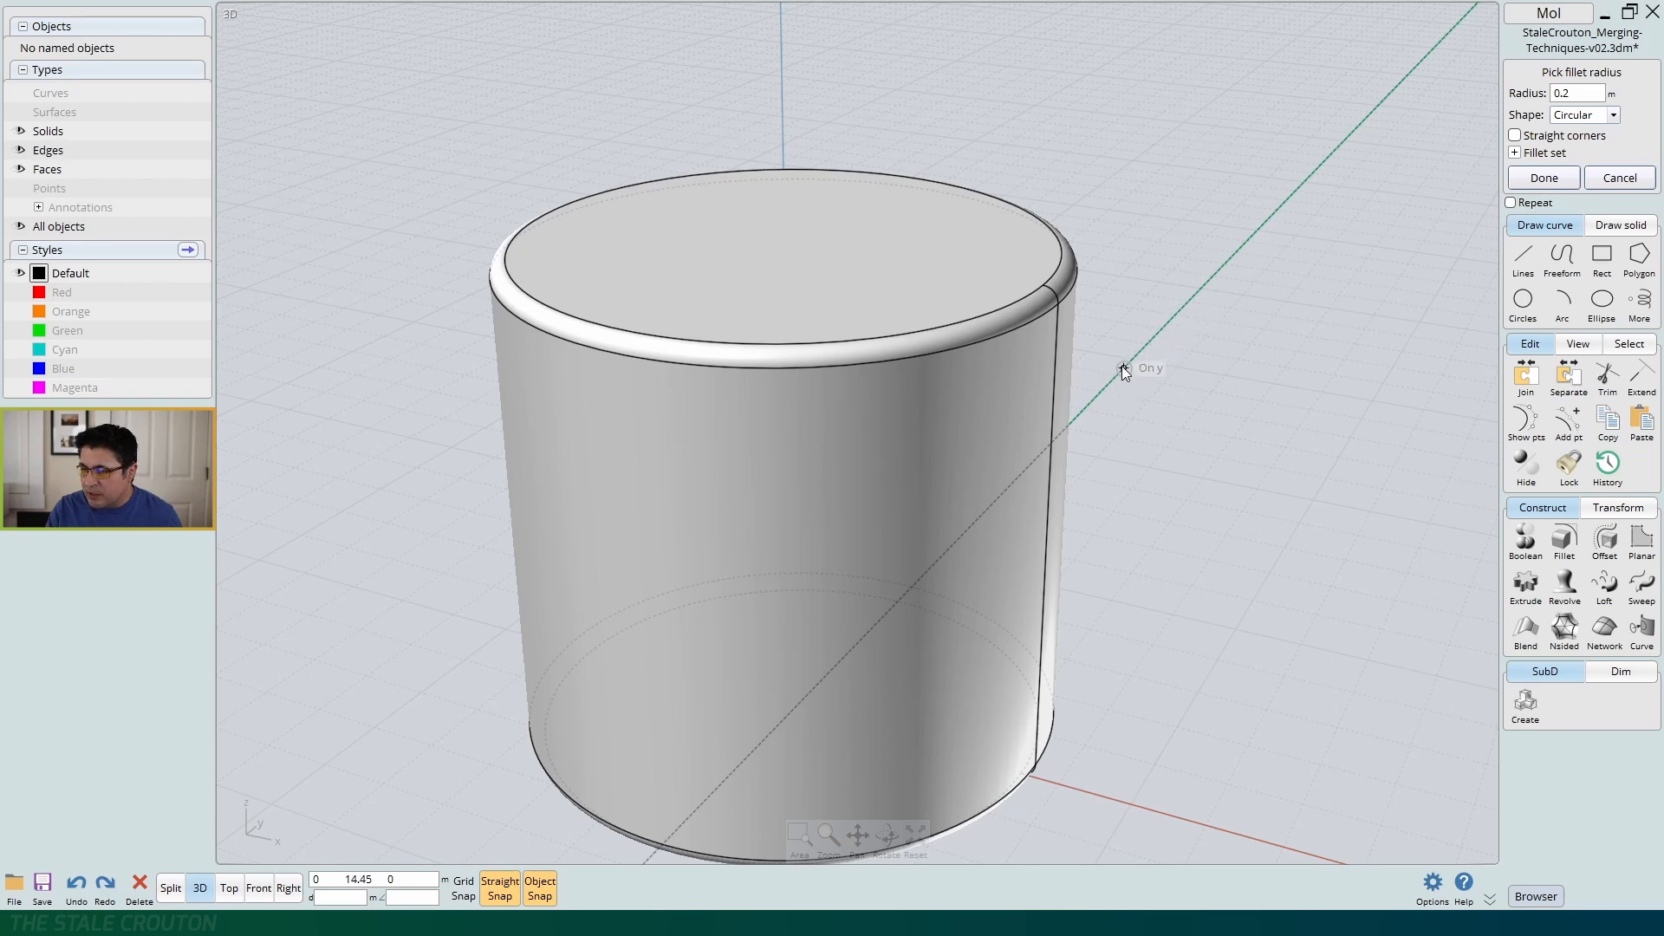
mouse_move(1097, 456)
right_down()
mouse_move(1040, 459)
mouse_move(1132, 439)
mouse_move(1147, 468)
mouse_move(1074, 471)
mouse_move(1096, 457)
right_up()
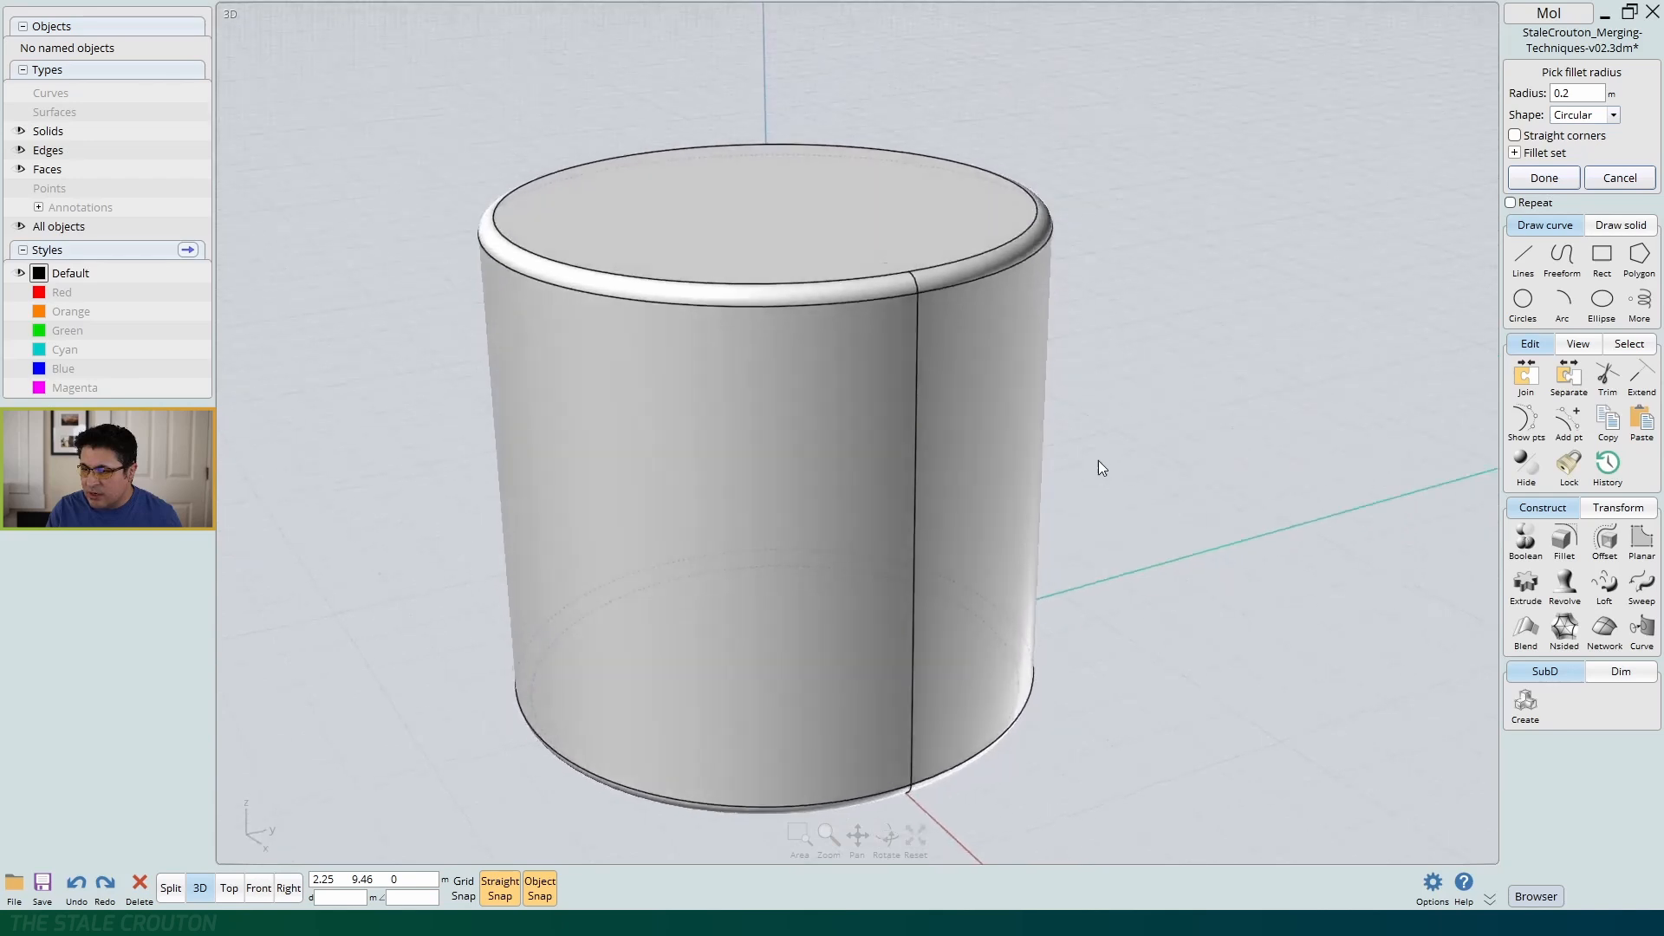
scroll(966, 341, up, 3)
shift+right_drag(979, 364, 986, 376)
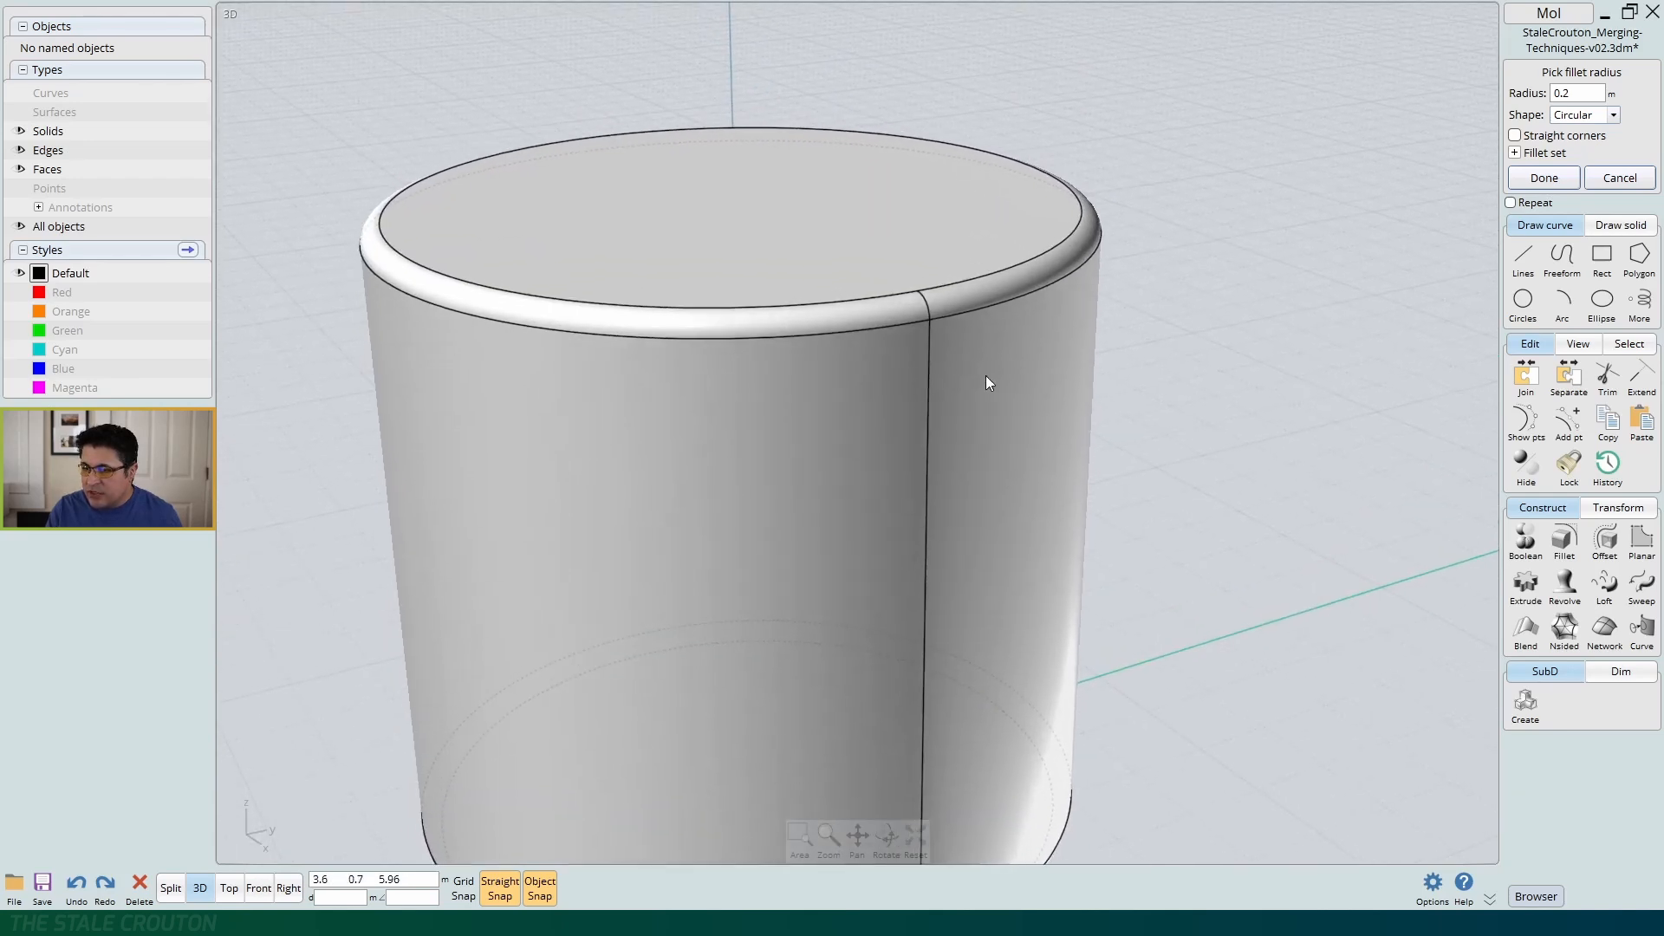
click(940, 321)
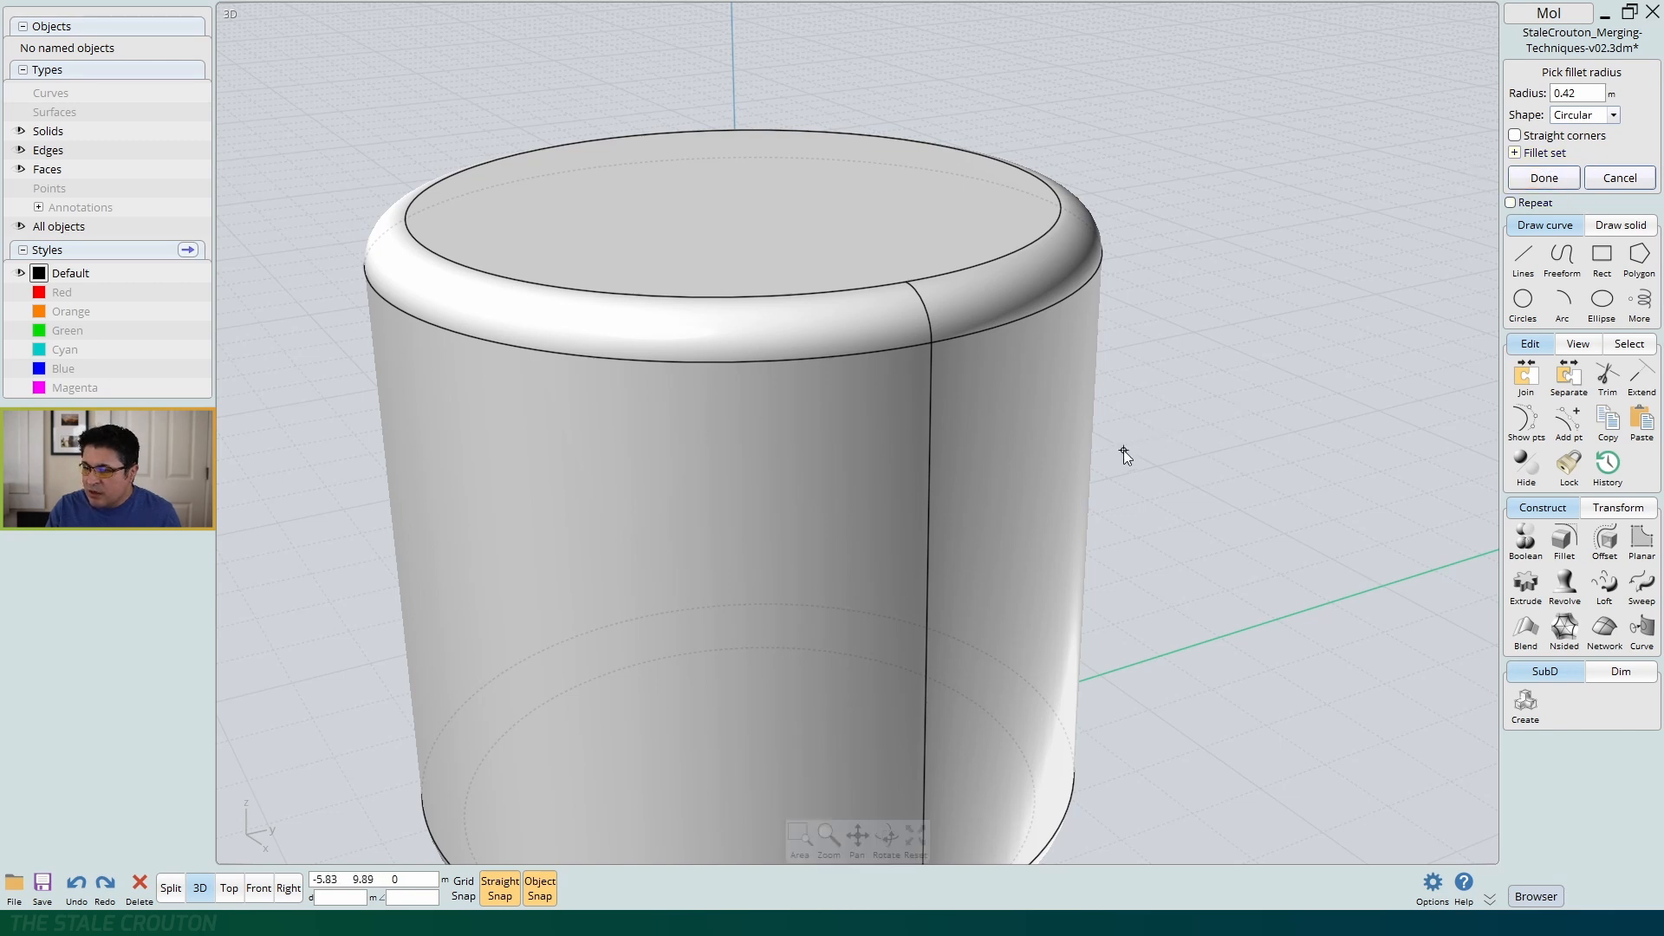
right_click(1148, 397)
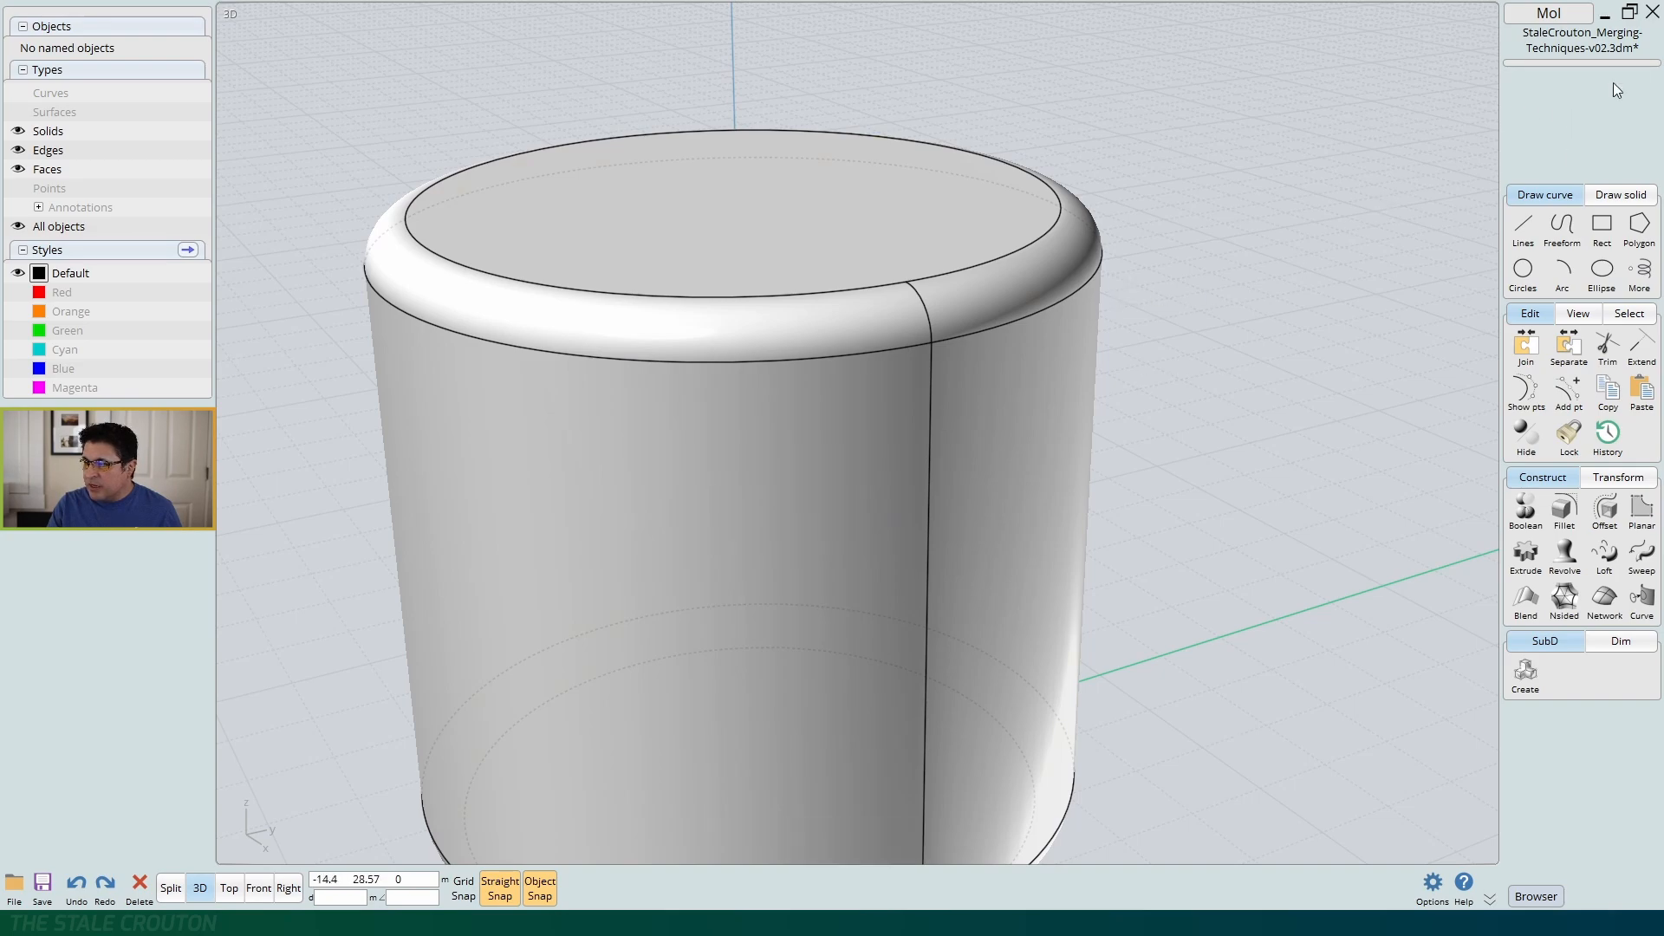
click(939, 310)
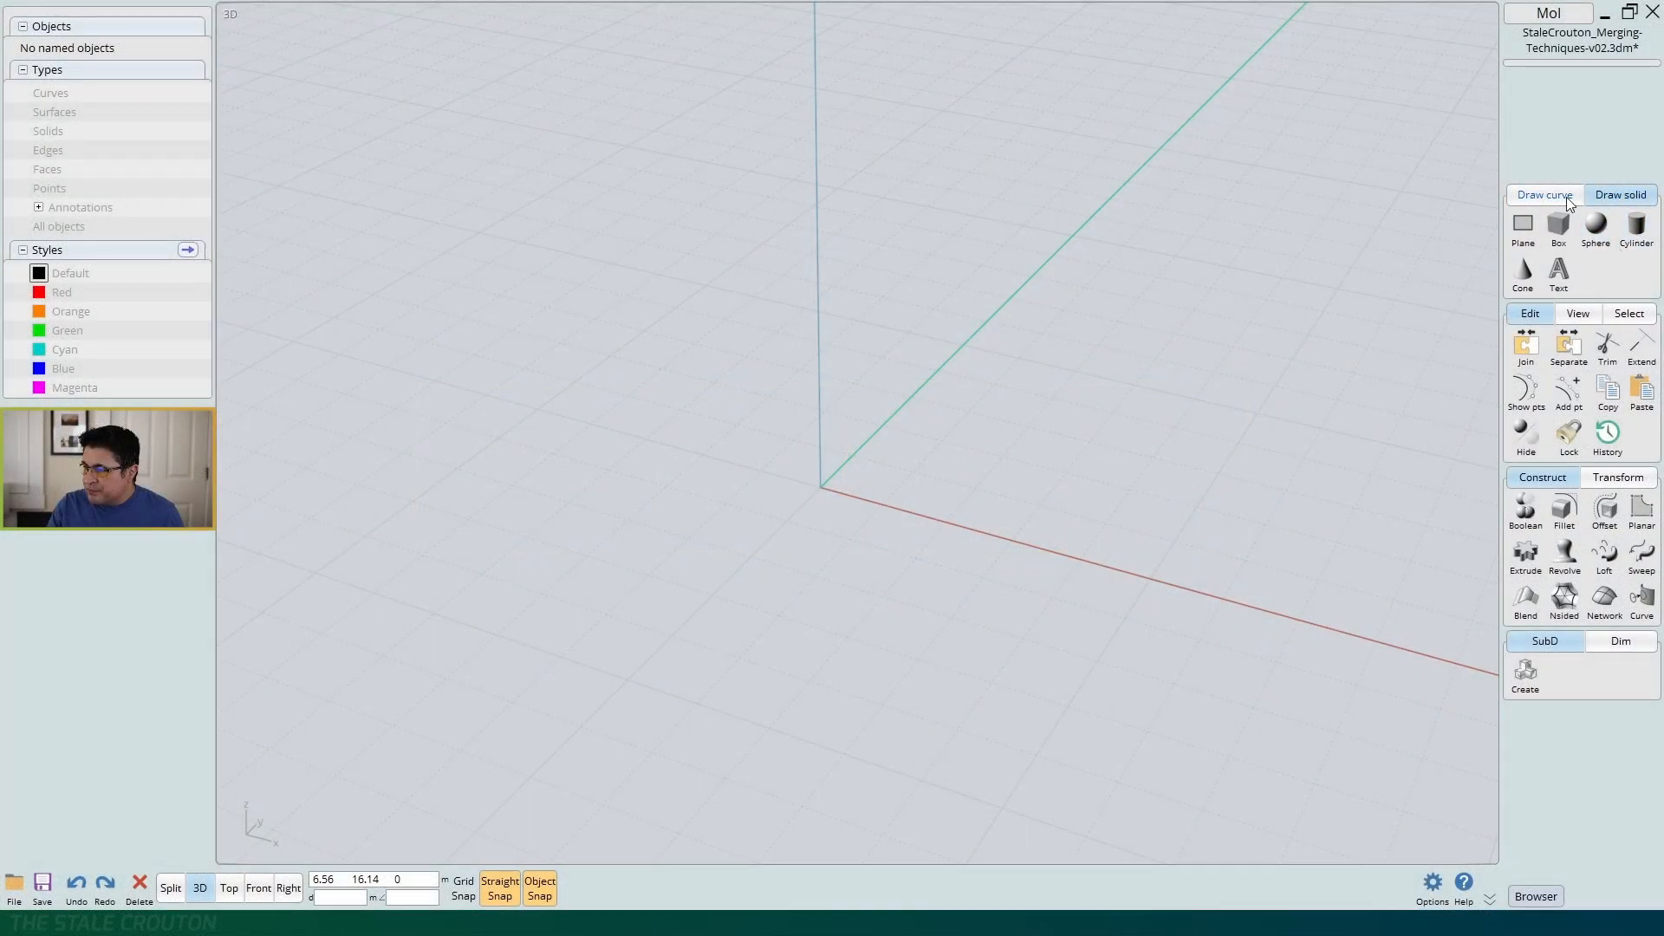
Draw a five-point control-point curve in the Right view, descending in an S shape from about 18.3 m up the Z axis to about Y 34.9, Z 5.25
click(1567, 195)
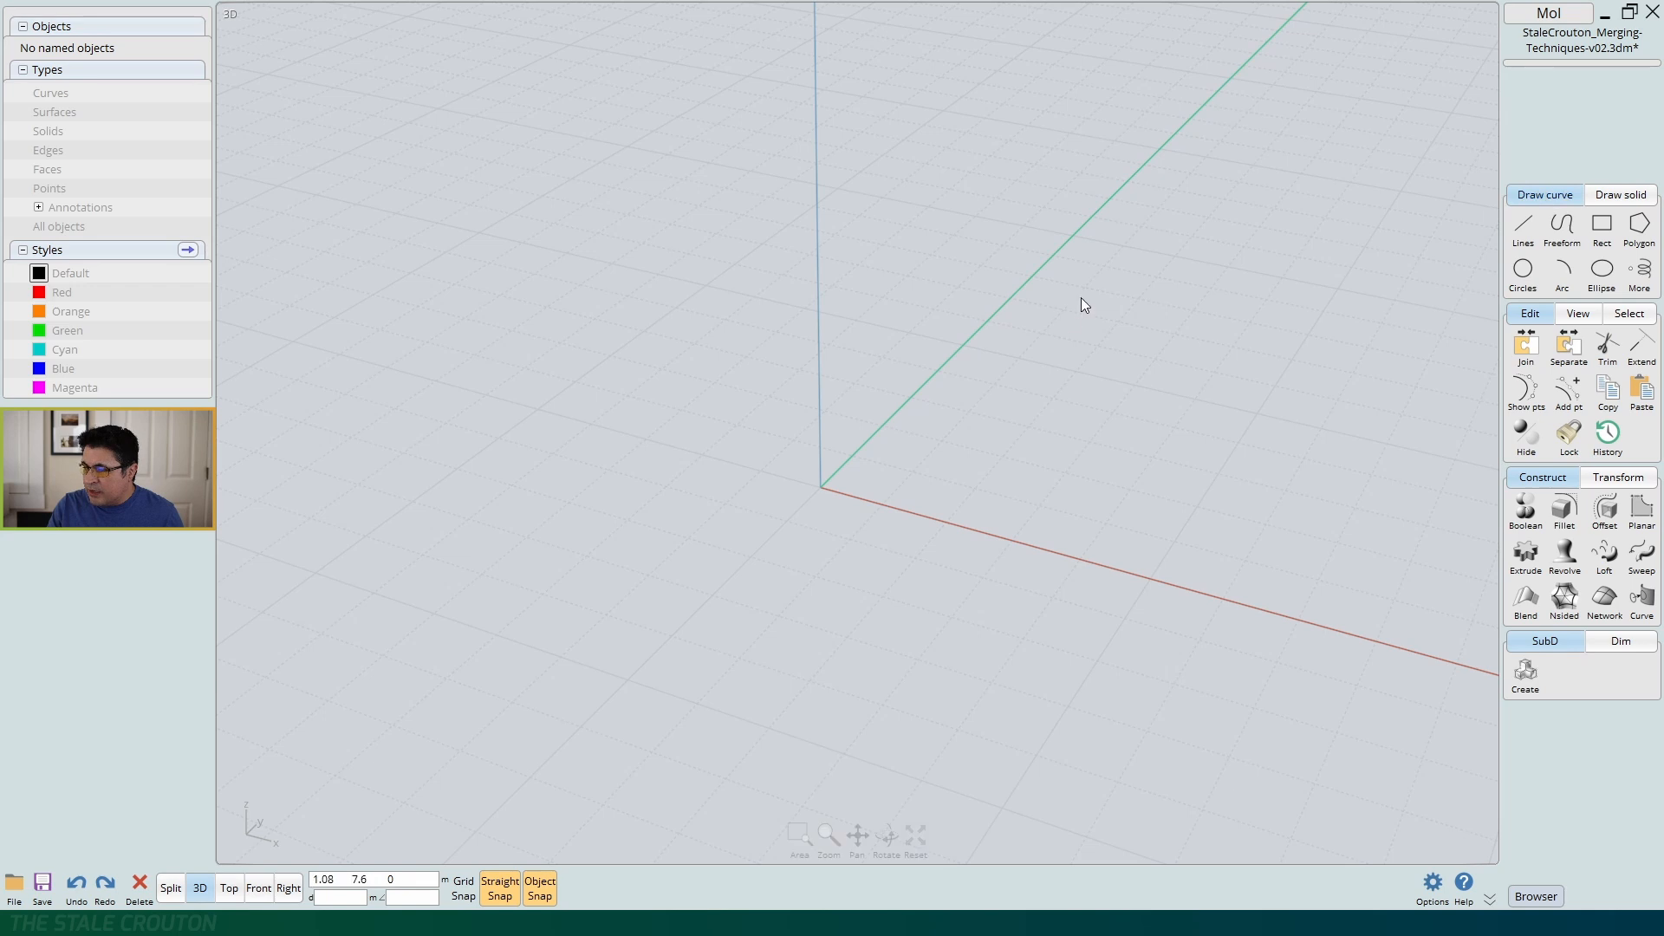
key(Tab)
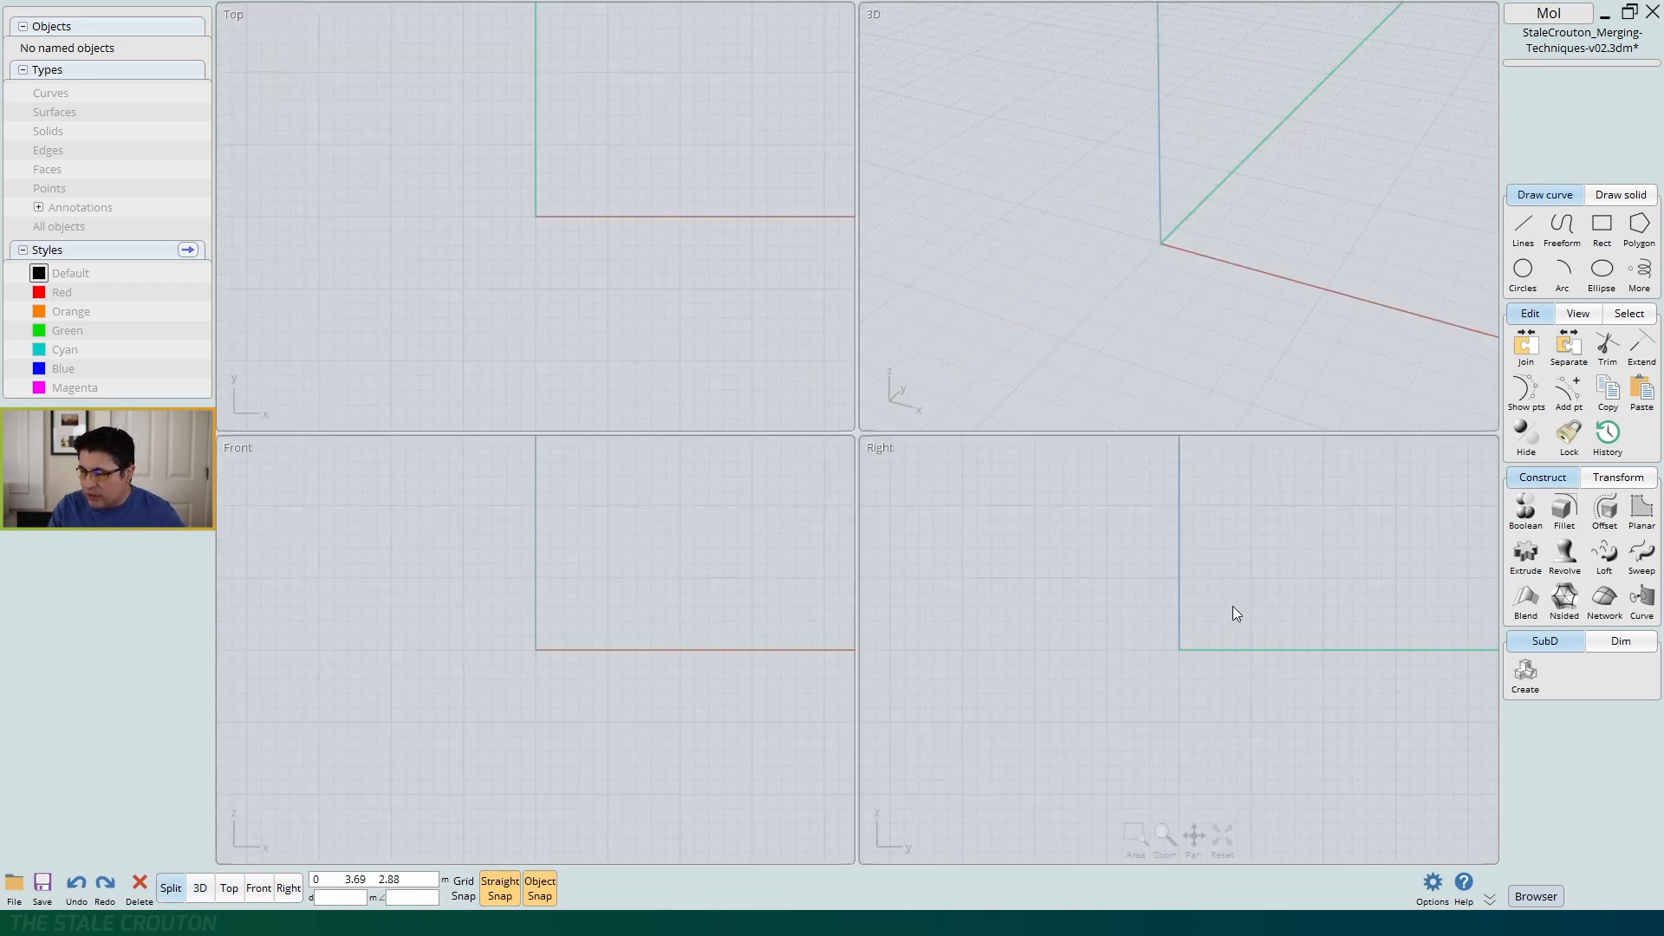
key(Tab)
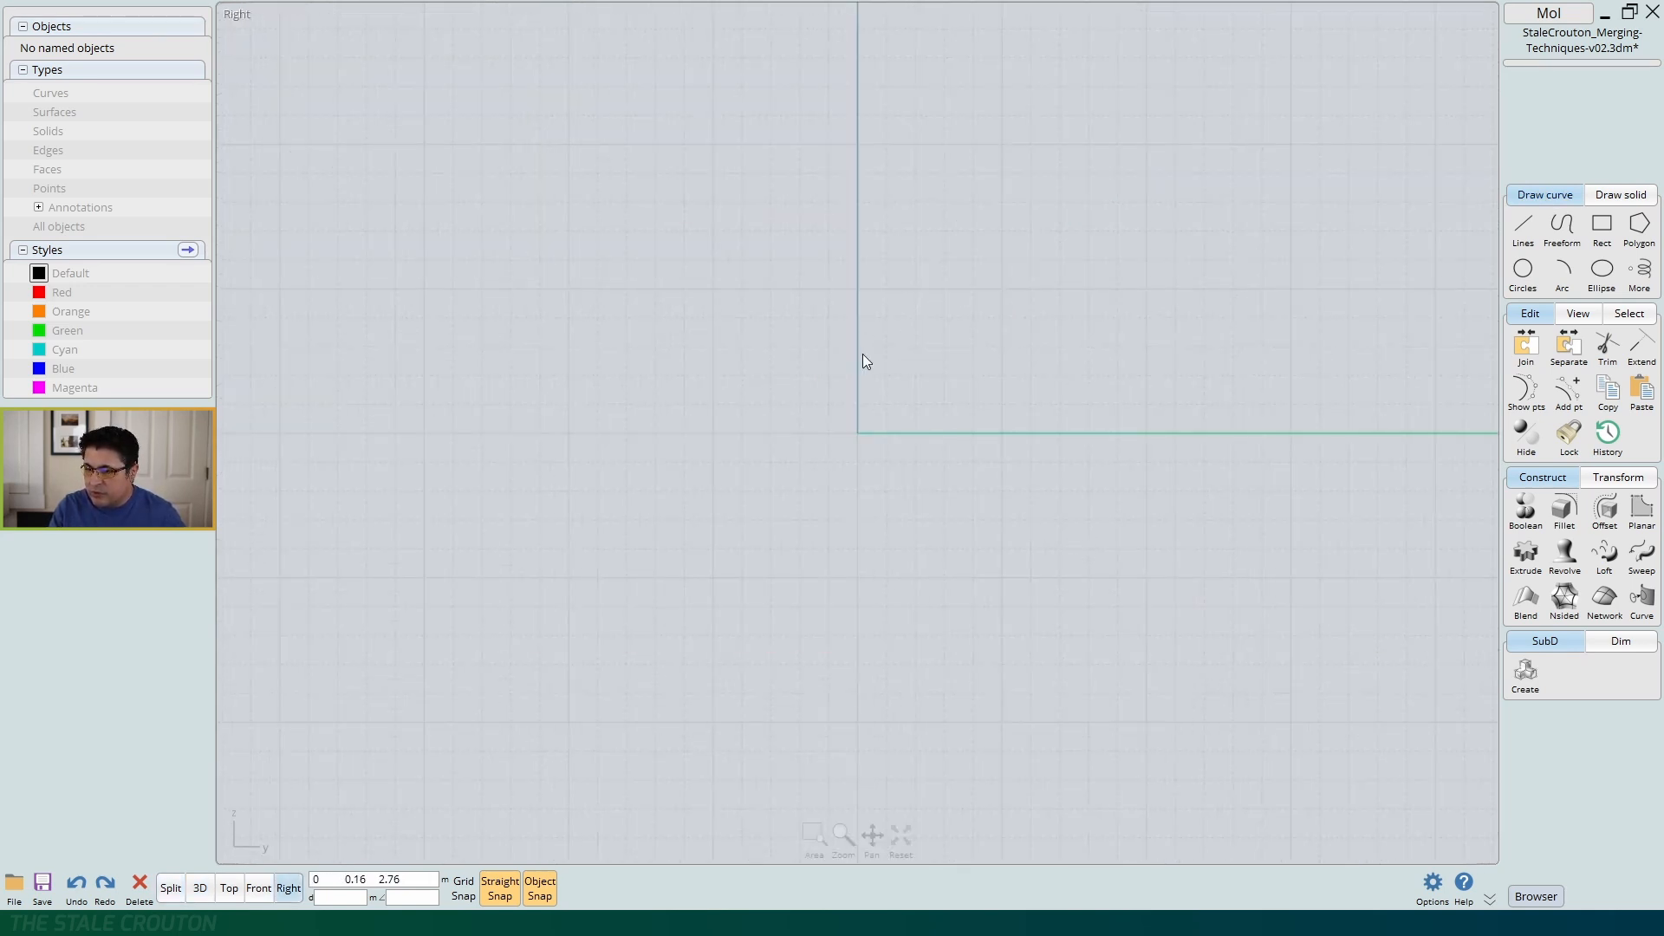
right_drag(997, 291, 997, 437)
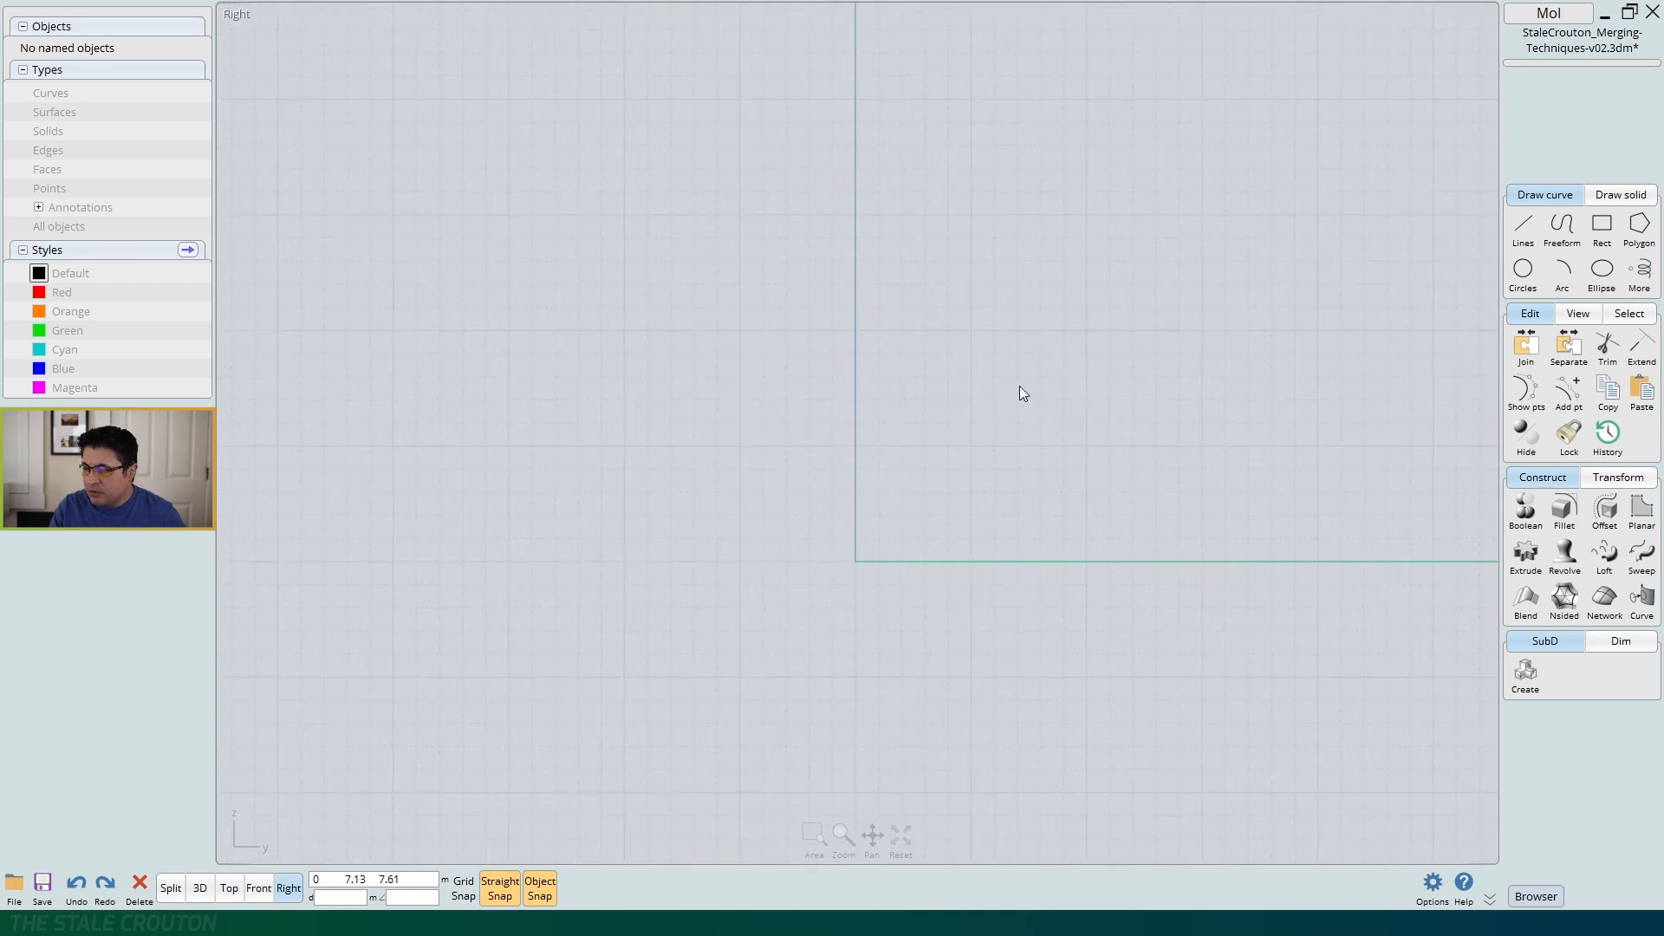
click(1564, 232)
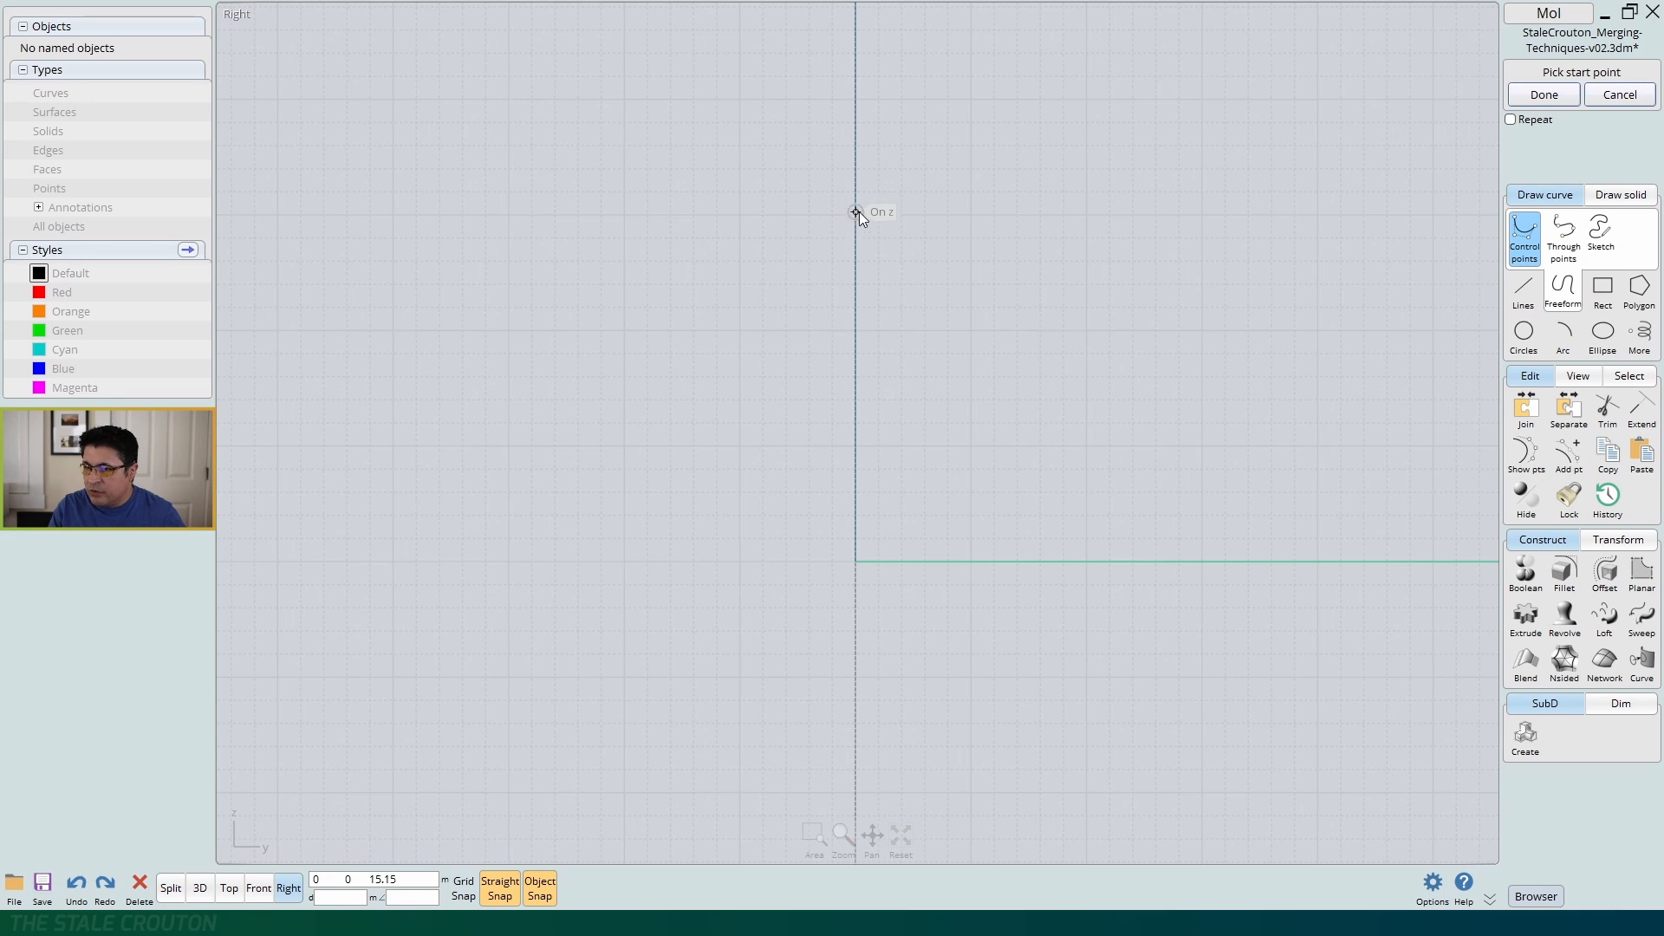
right_drag(1001, 277, 677, 300)
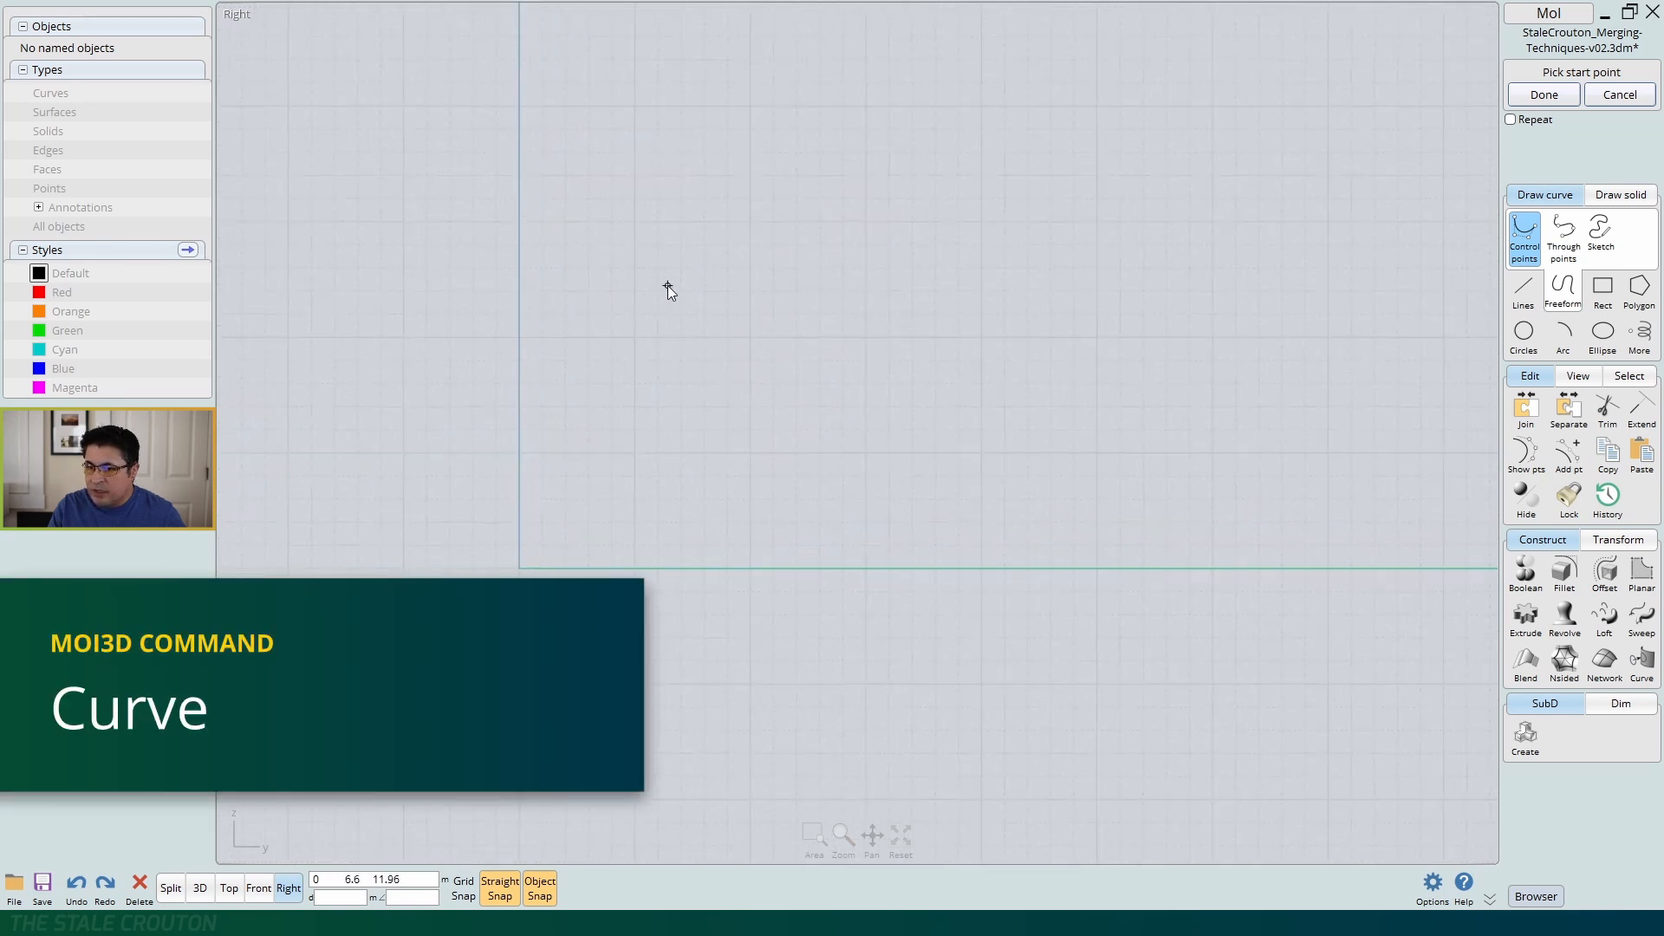
click(521, 145)
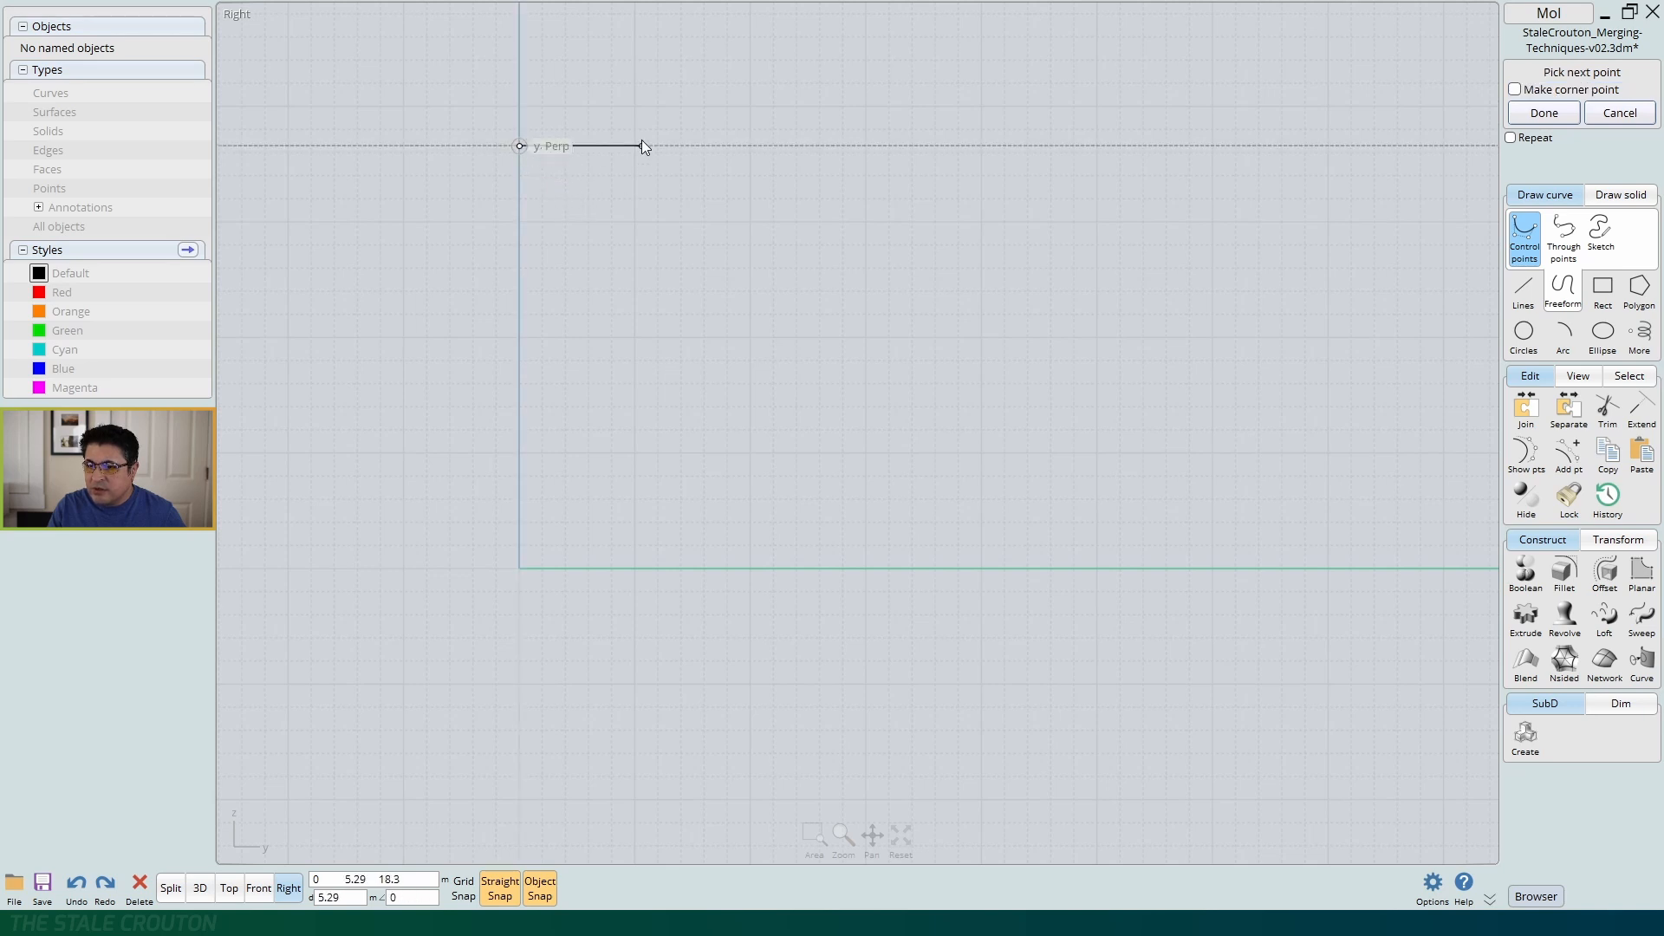
click(670, 145)
click(811, 347)
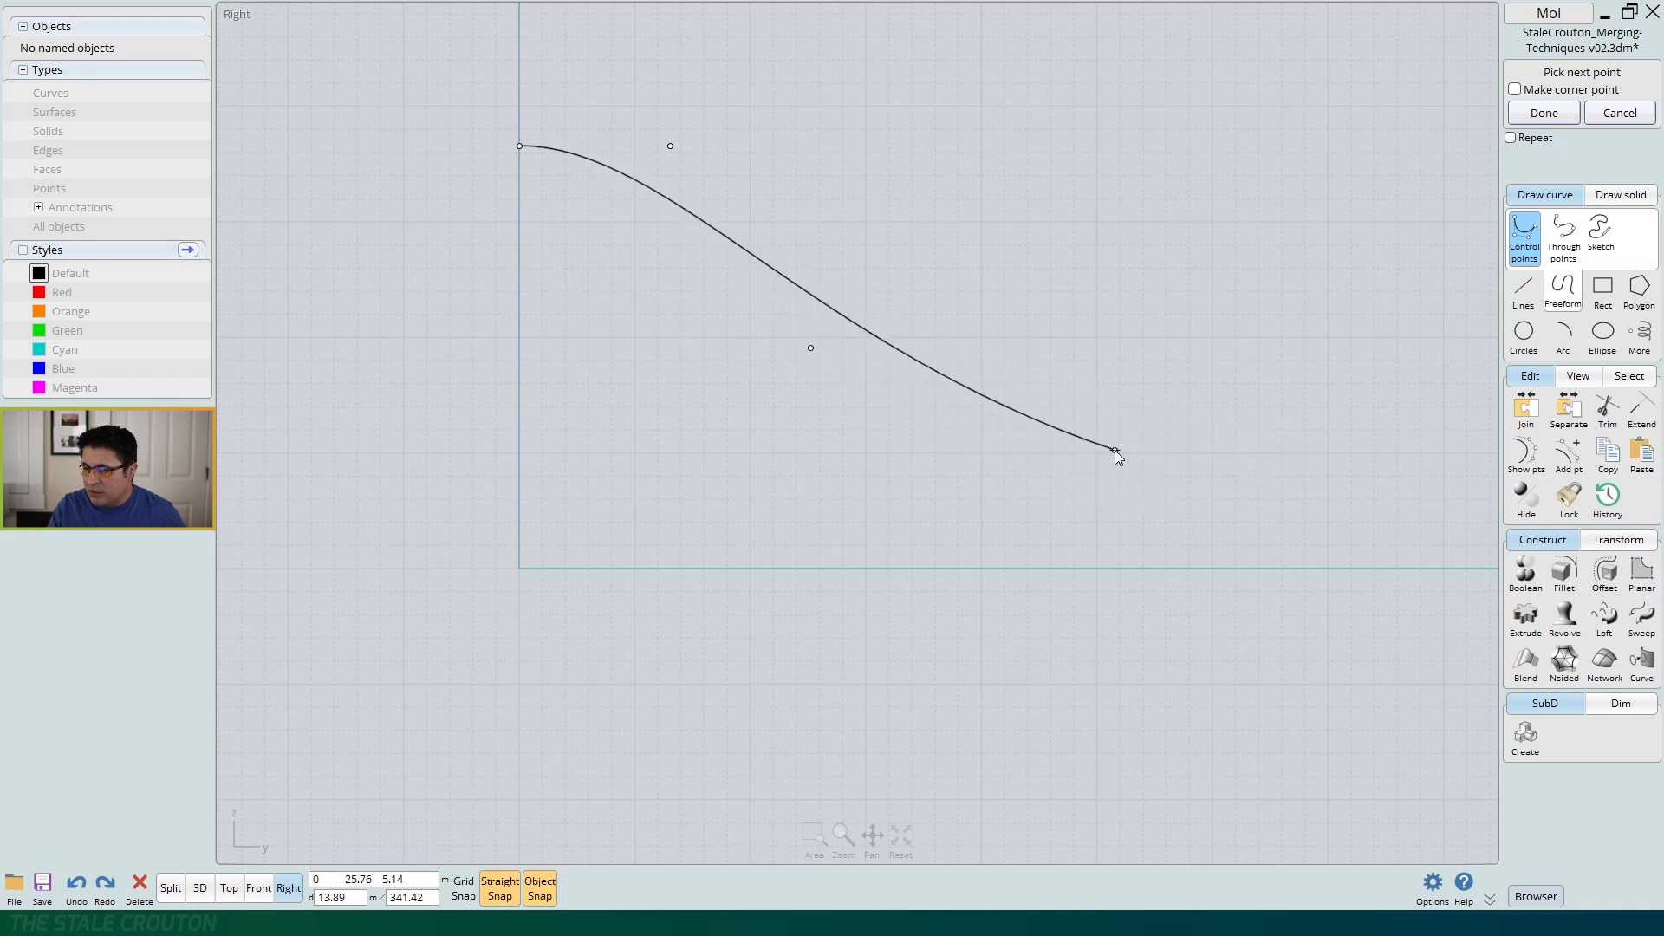
click(1148, 447)
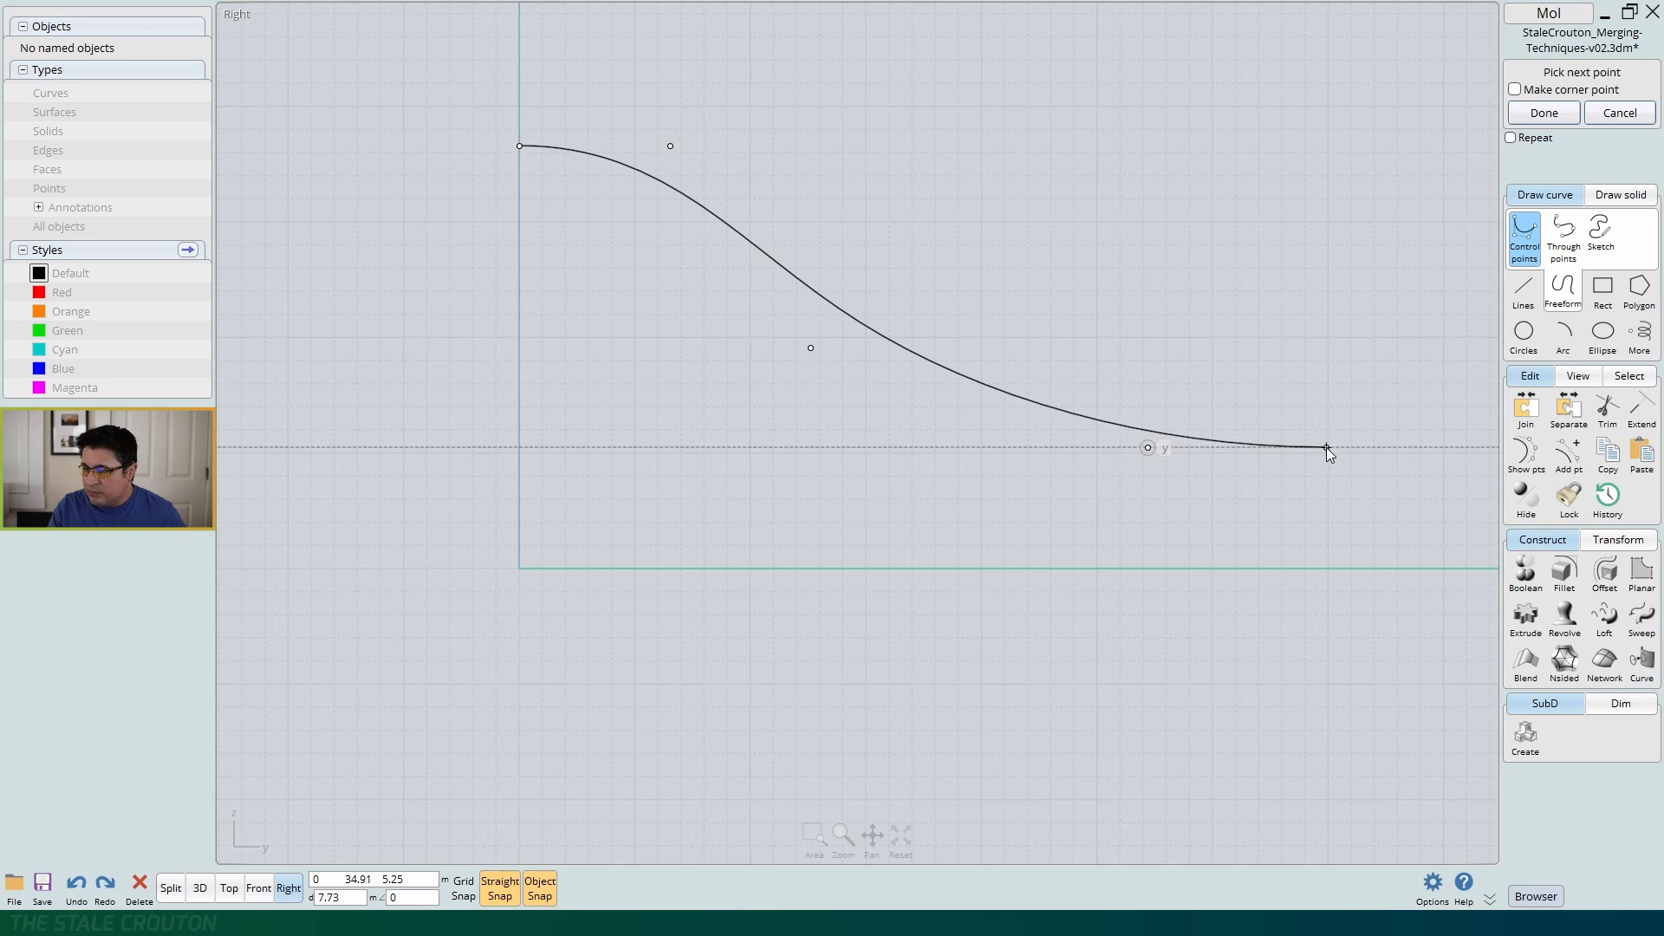
click(1326, 447)
right_click(922, 480)
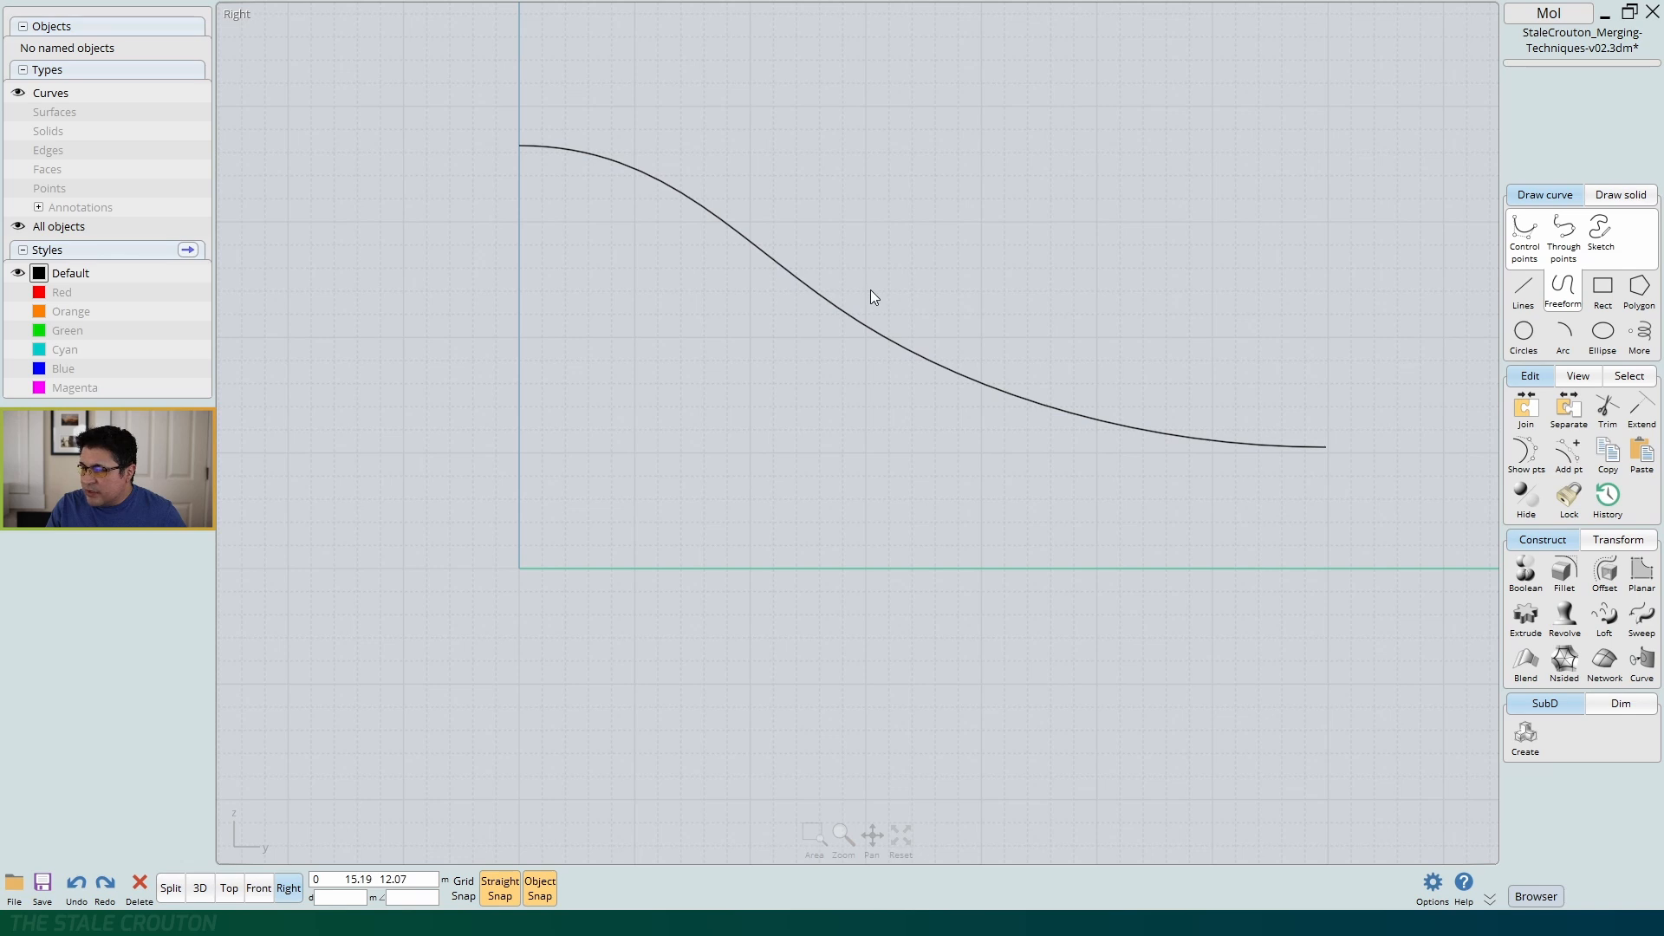
Revolve the S-shaped profile curve 360° about the Y axis from the origin with capped ends
click(804, 286)
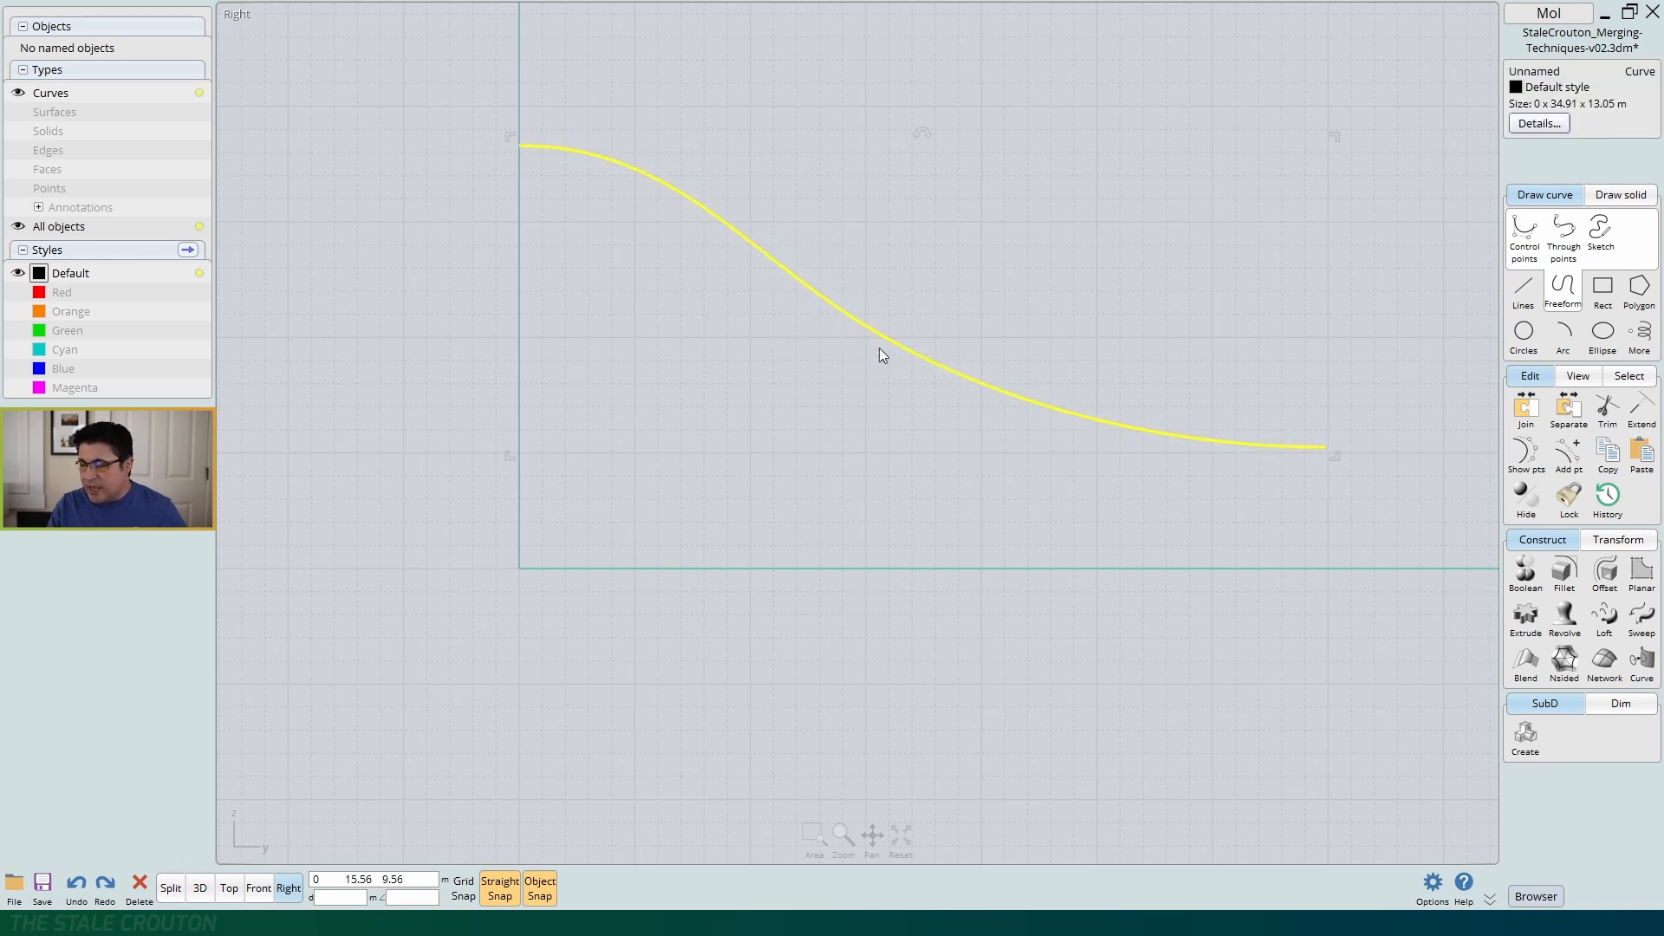
key(space)
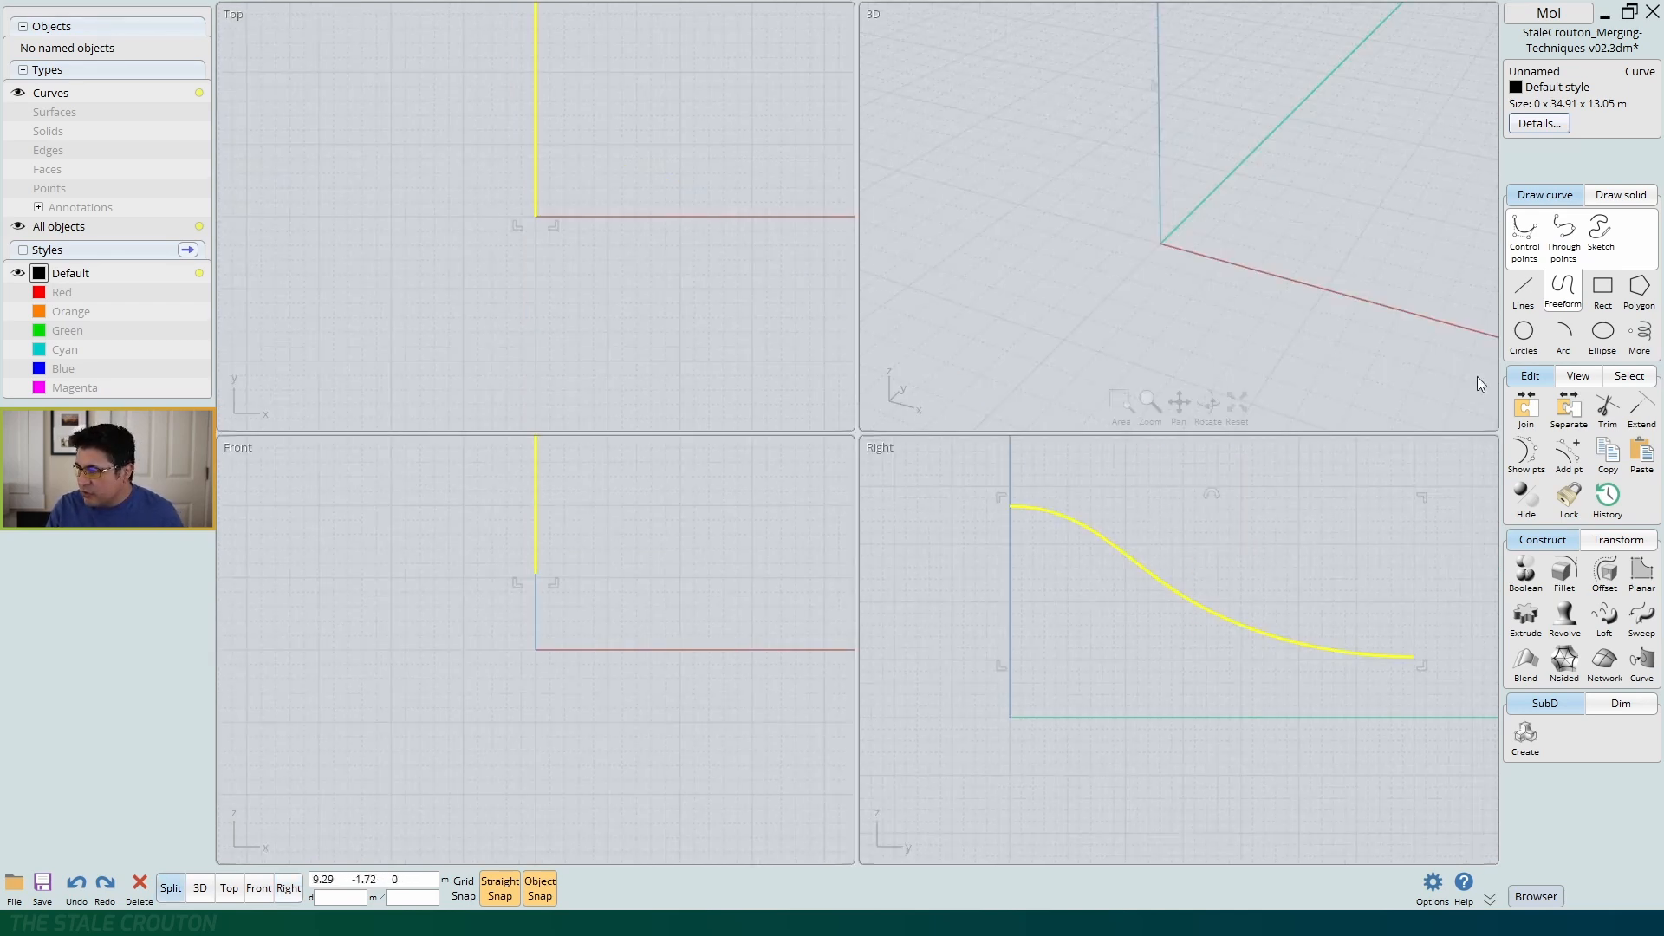
key(space)
middle_drag(834, 414, 688, 444)
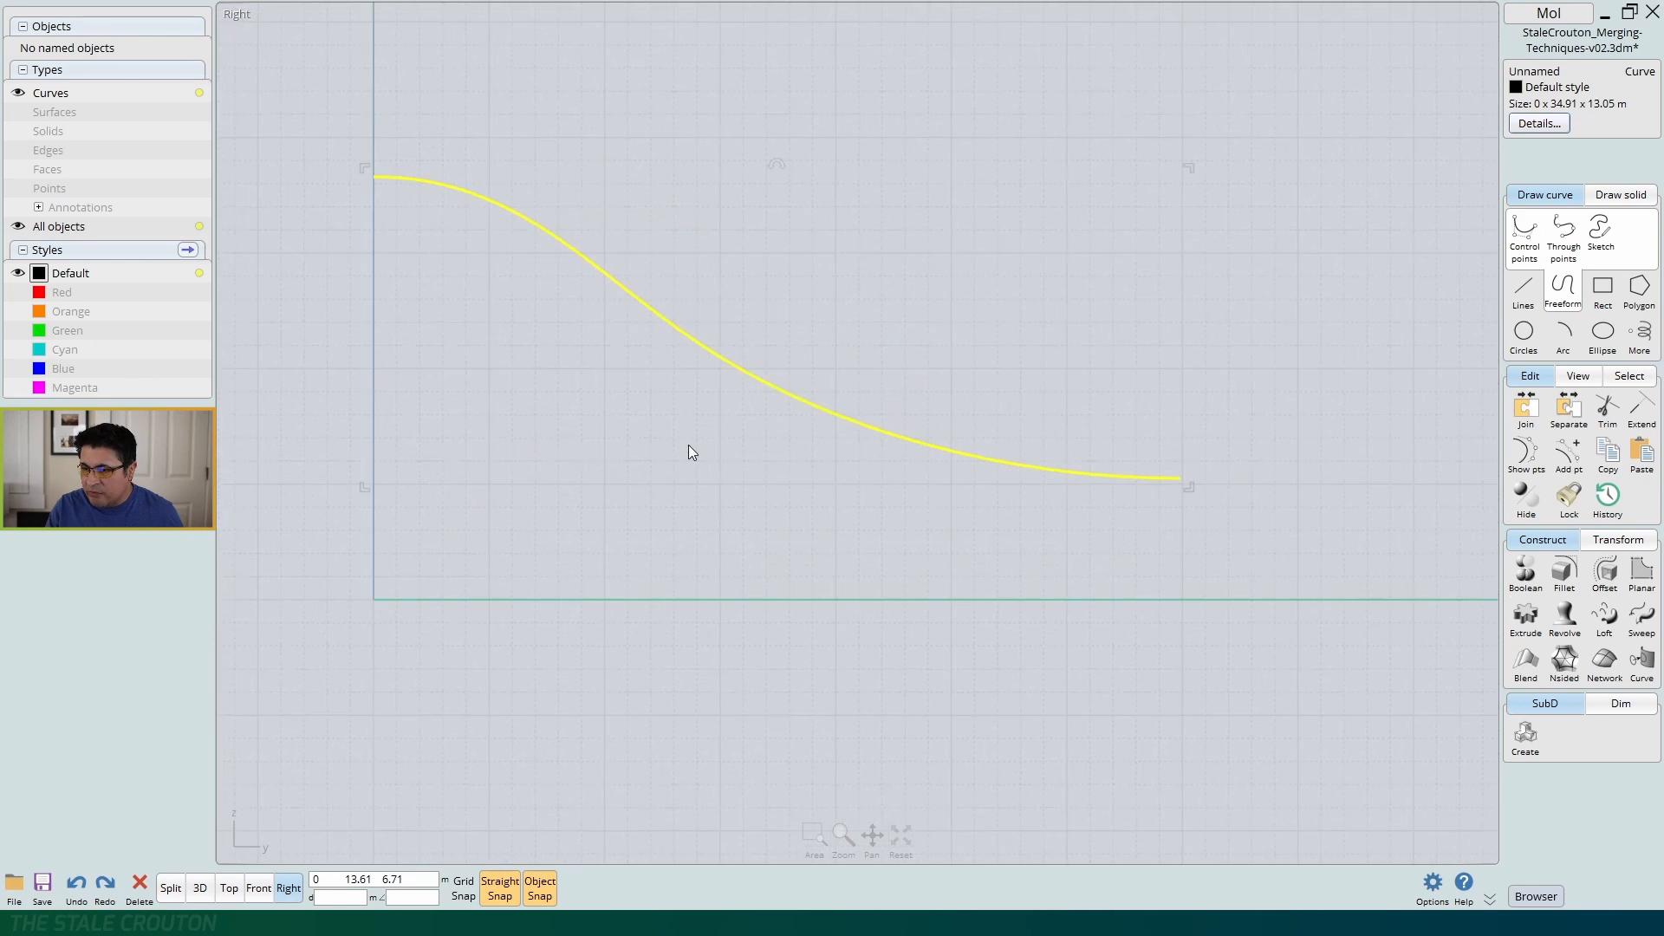
key(r)
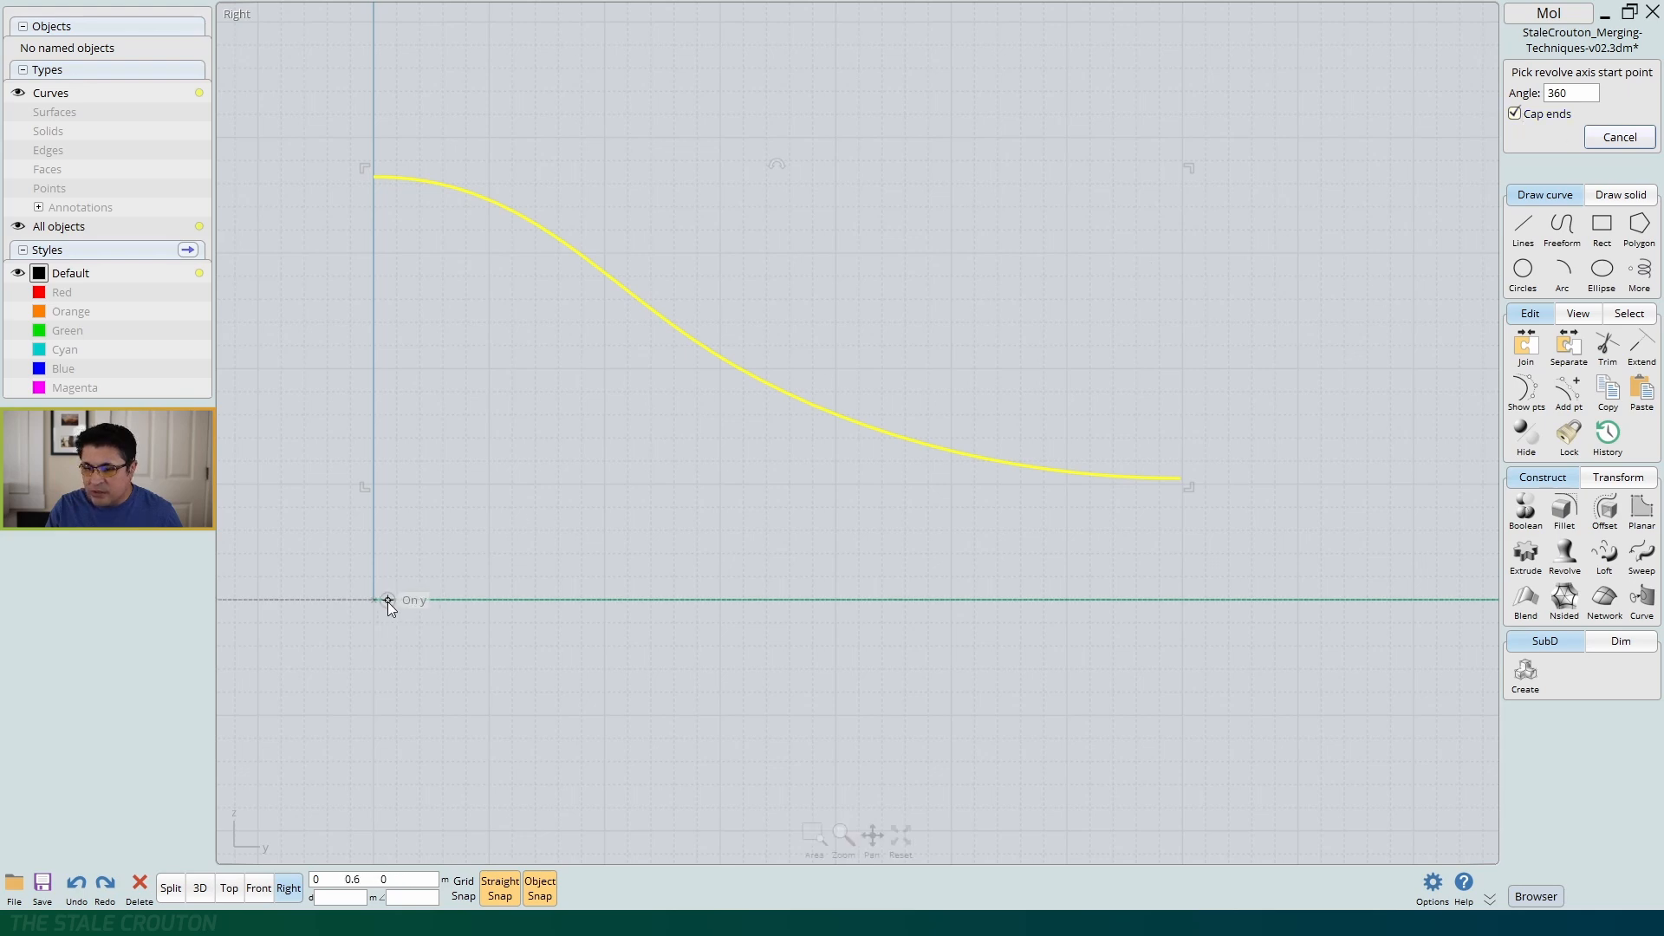
click(366, 600)
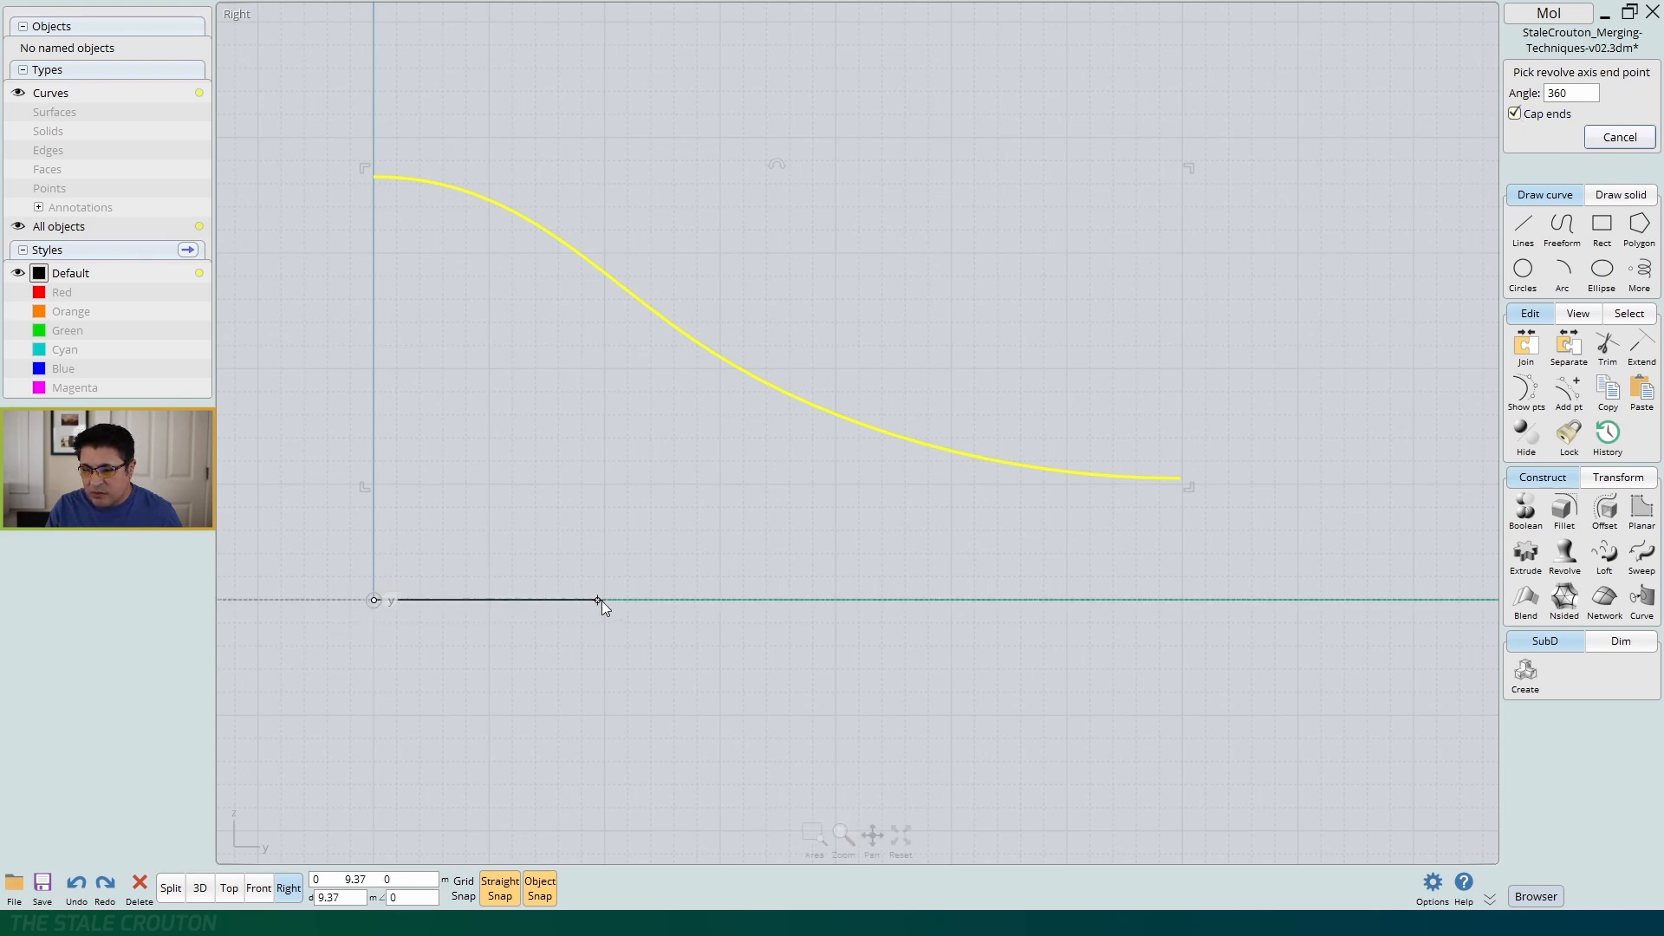
click(690, 600)
key(Return)
scroll(950, 591, down, 4)
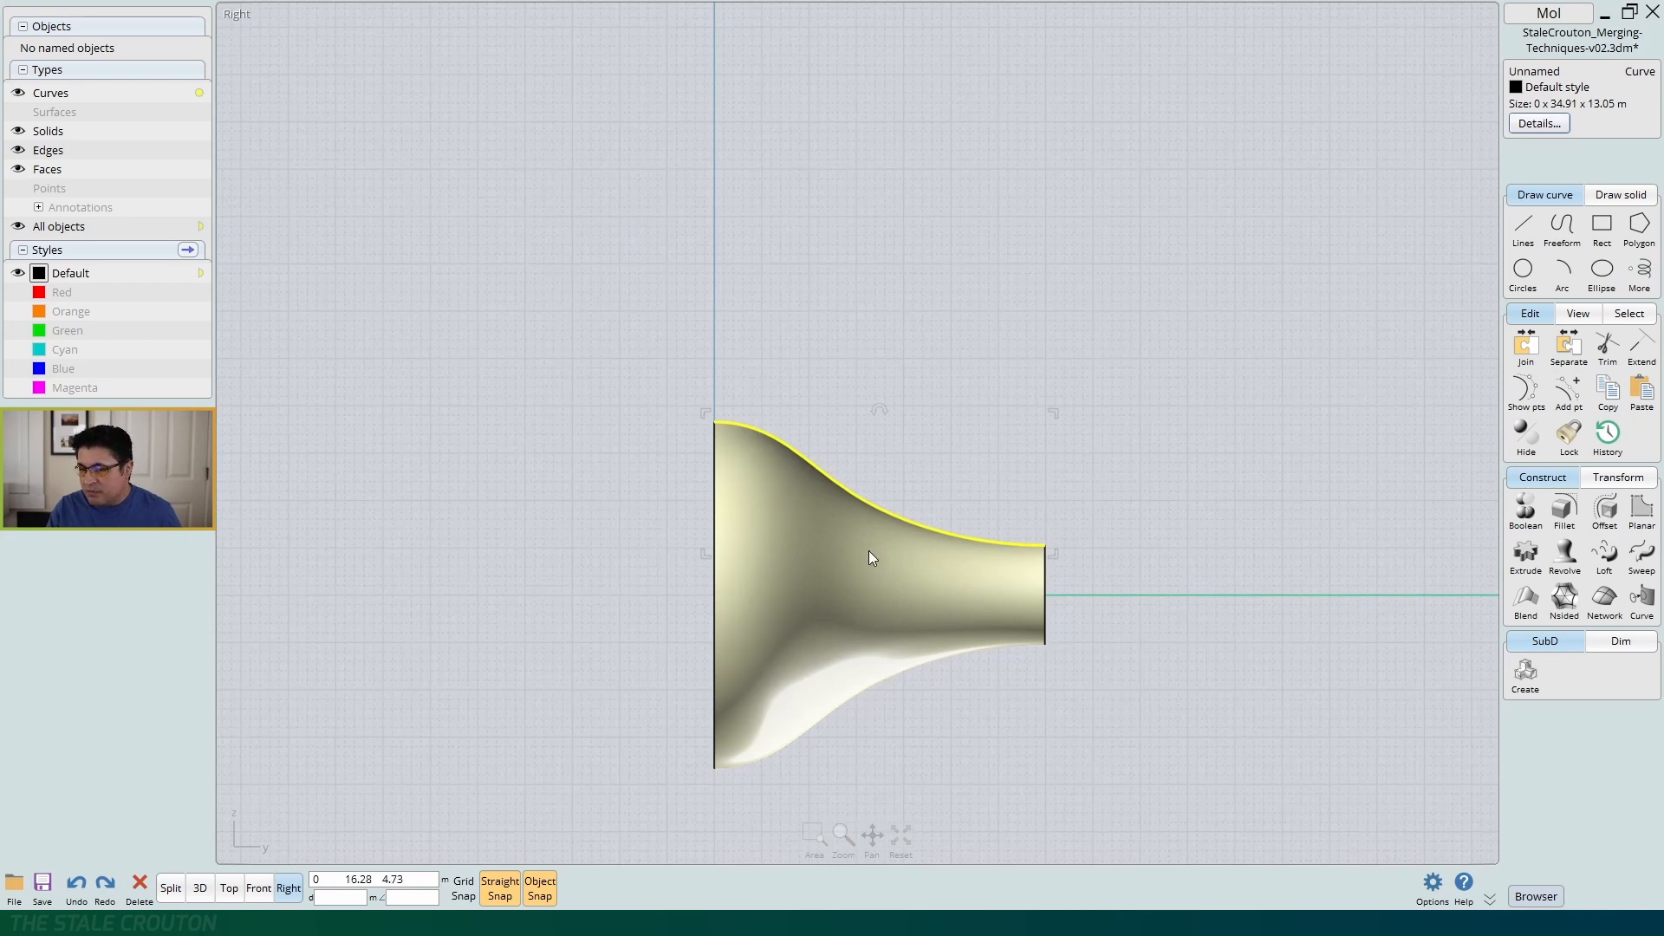
scroll(870, 548, up, 3)
click(893, 295)
click(969, 435)
click(793, 305)
click(793, 300)
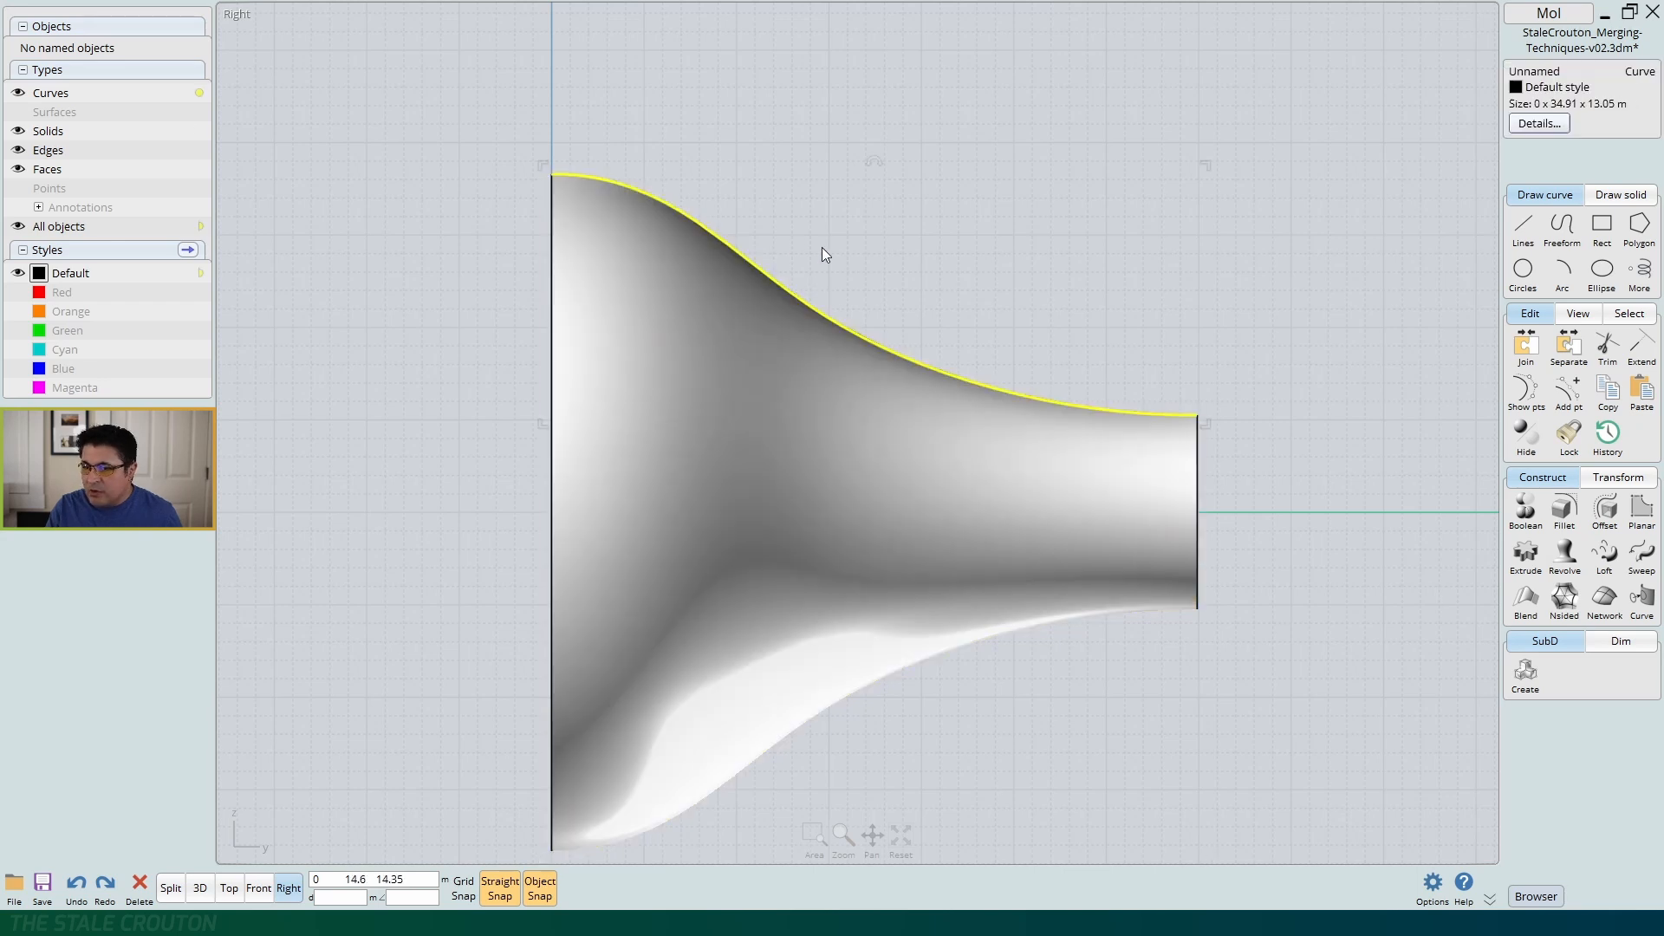
scroll(920, 314, down, 1)
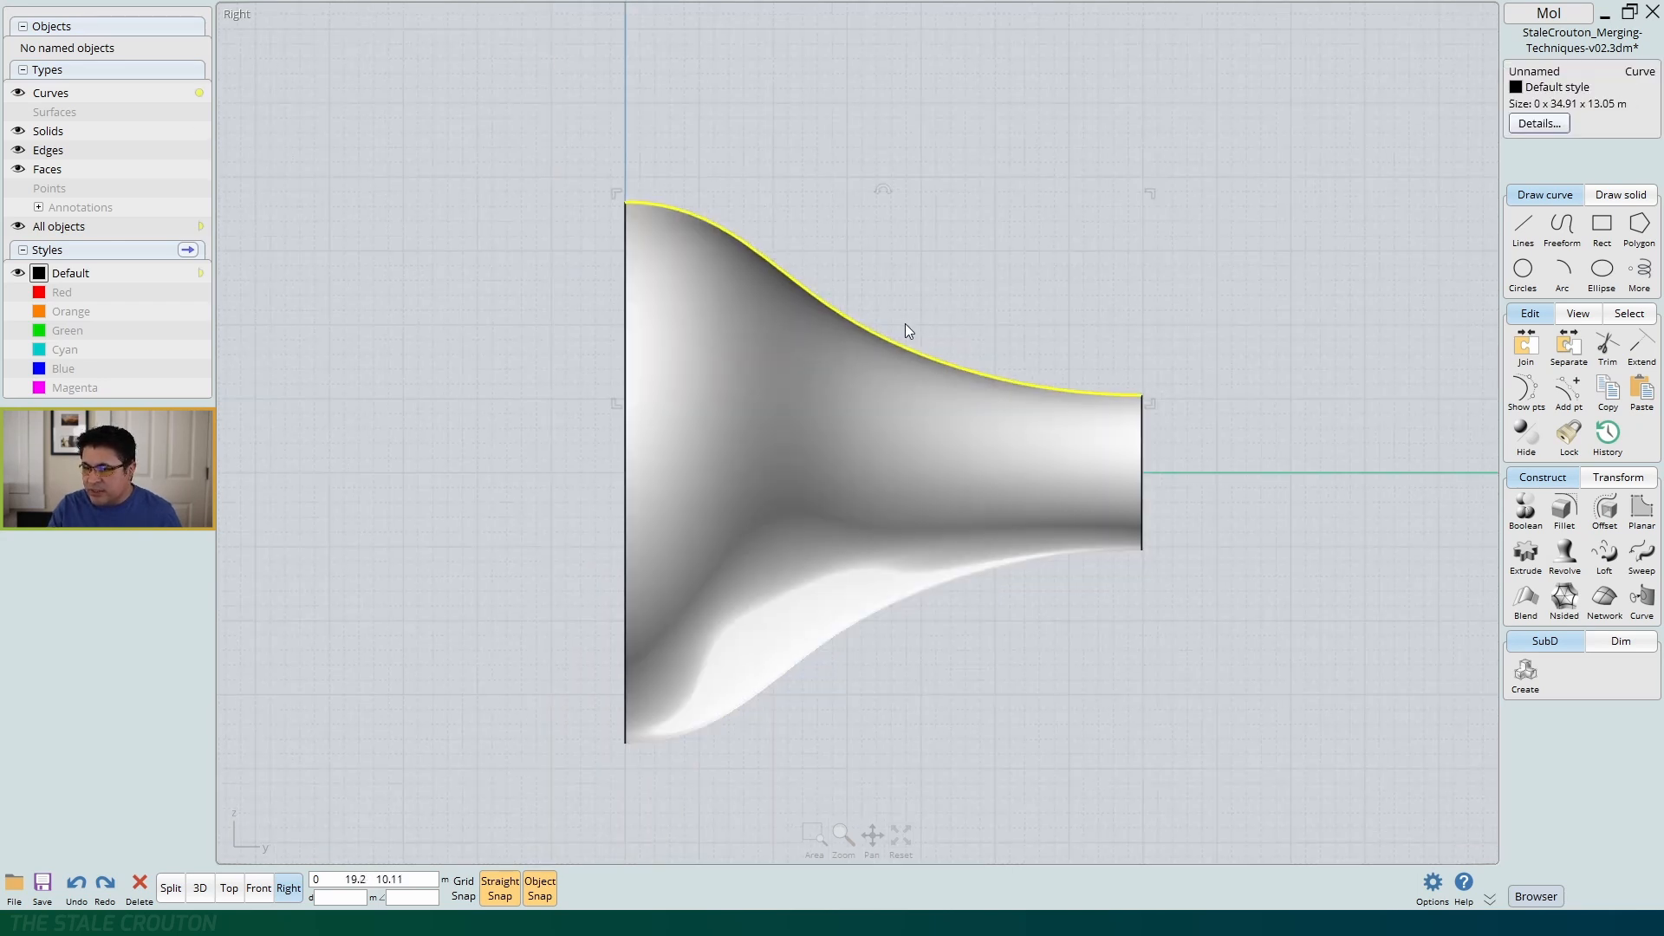
Show the profile curve's control points, move the two at the wide end straight down about 4.08 m, and hide the points
click(1525, 390)
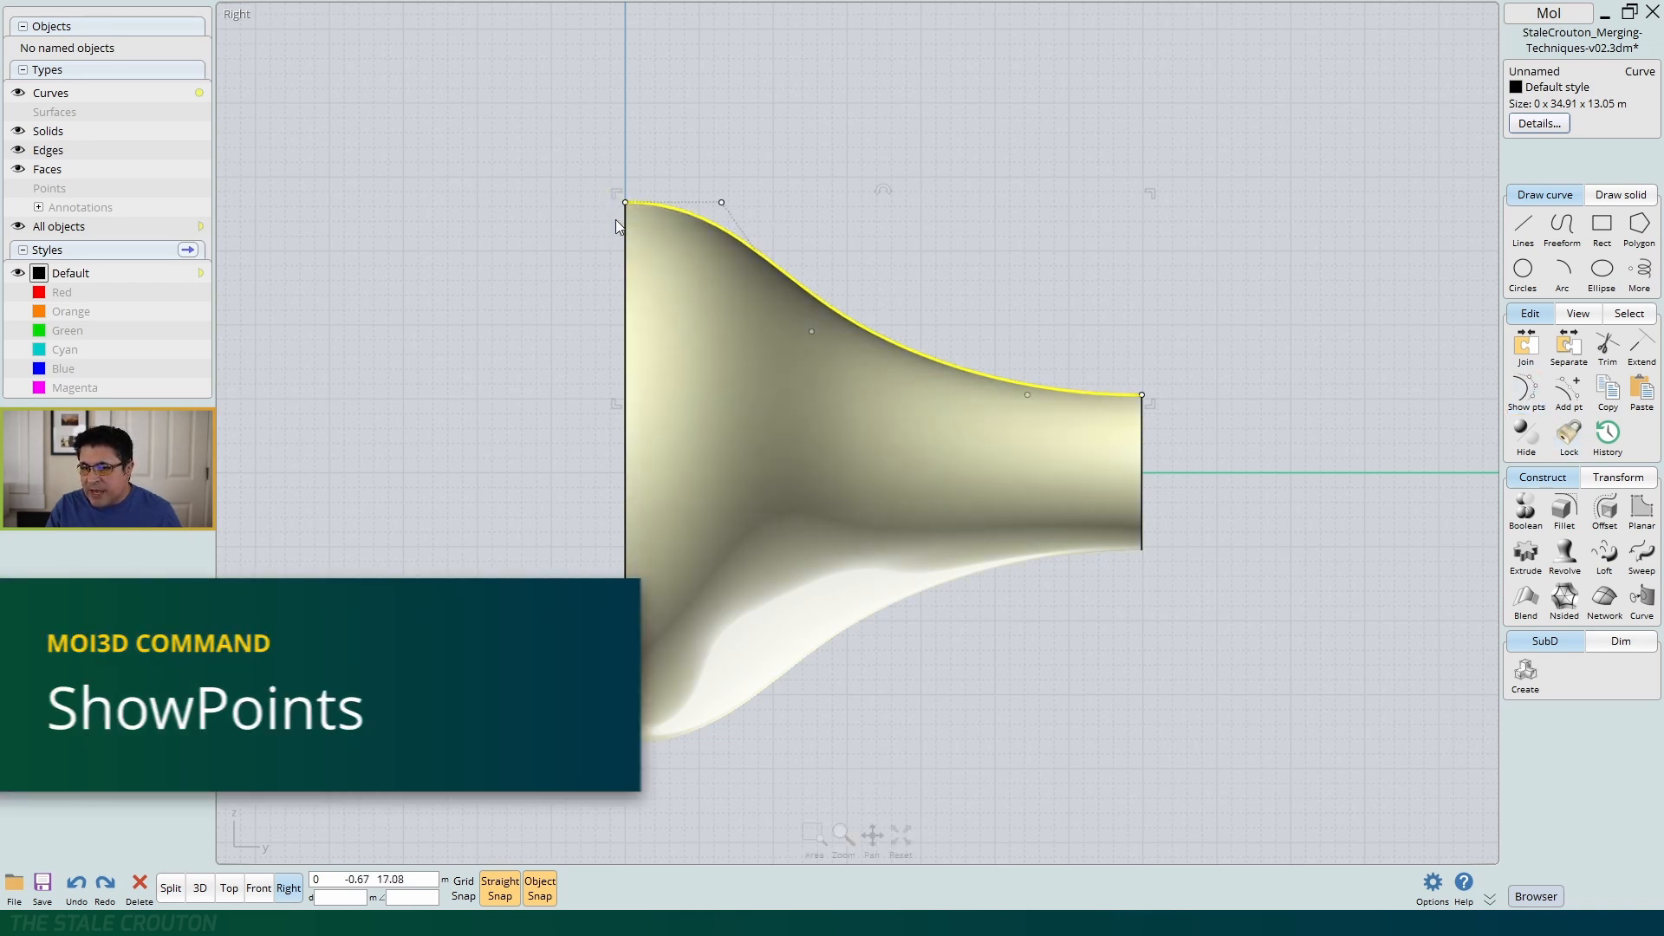
scroll(734, 223, up, 3)
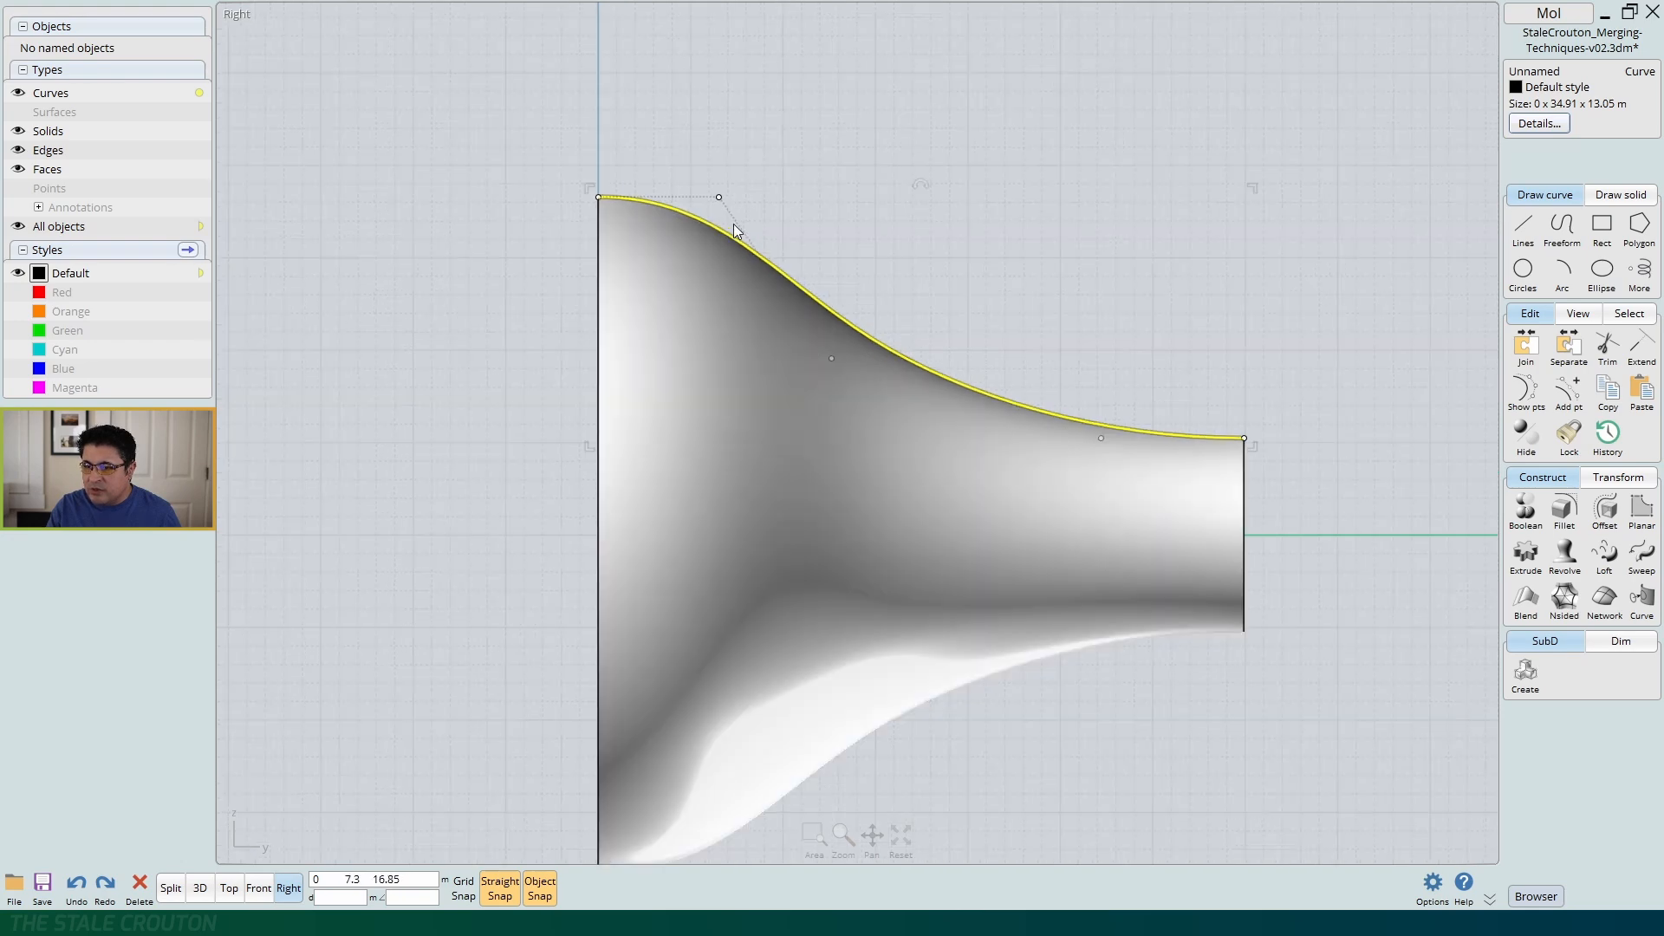
scroll(968, 305, down, 1)
middle_drag(1059, 329, 908, 336)
drag(397, 169, 712, 262)
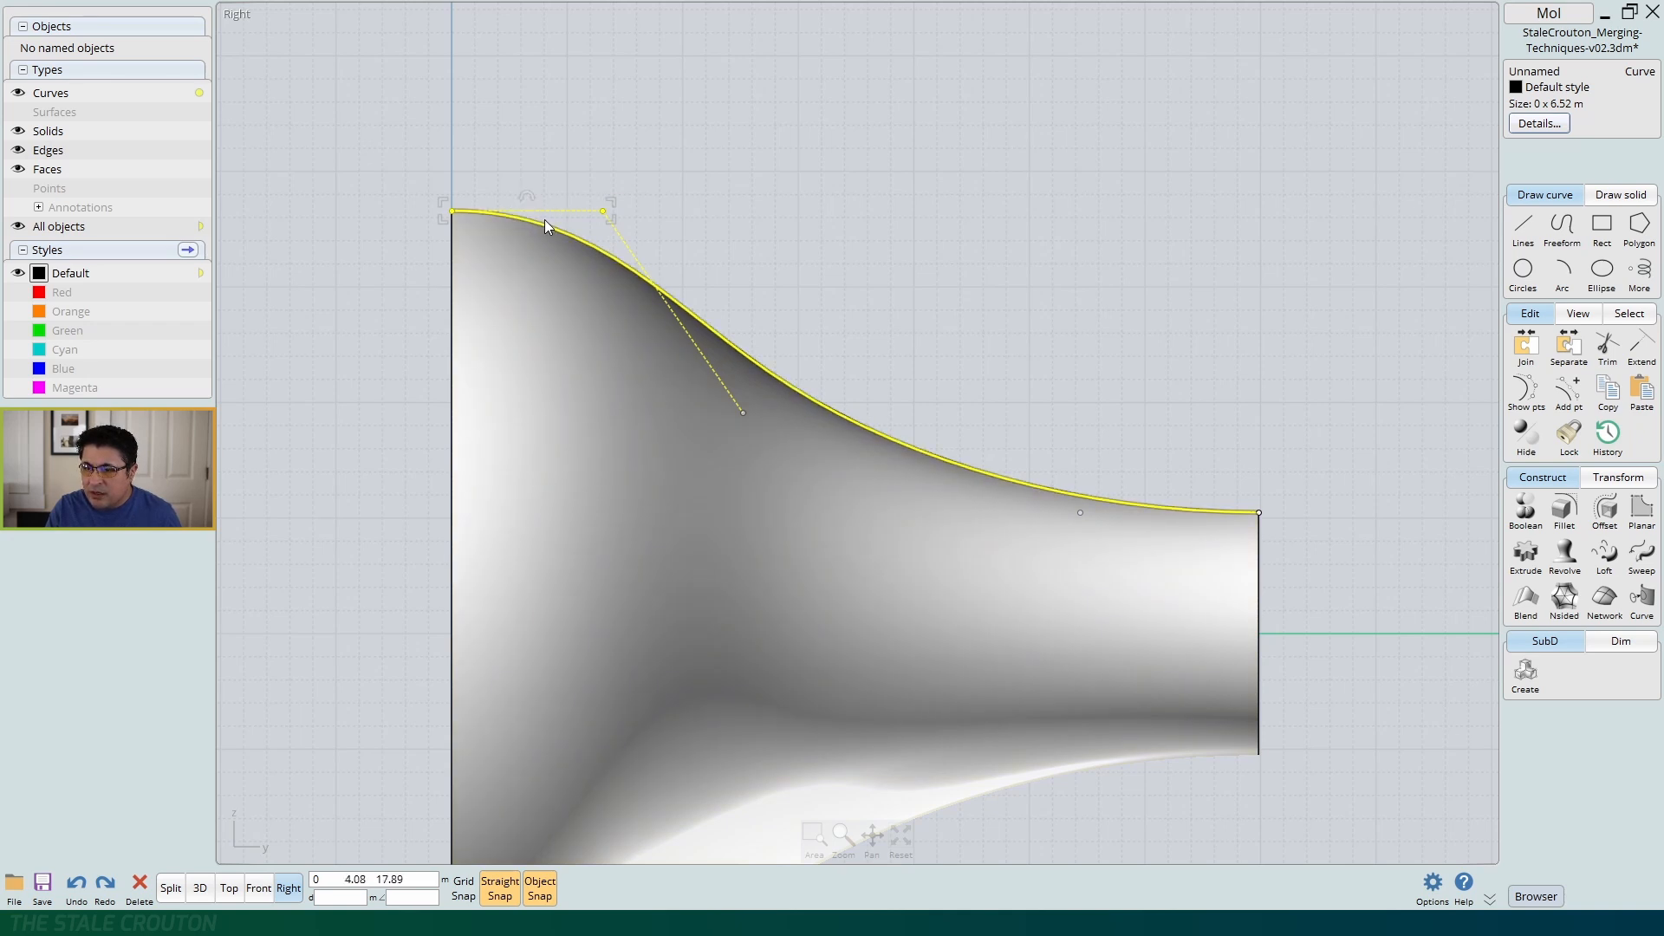
key(m)
click(451, 215)
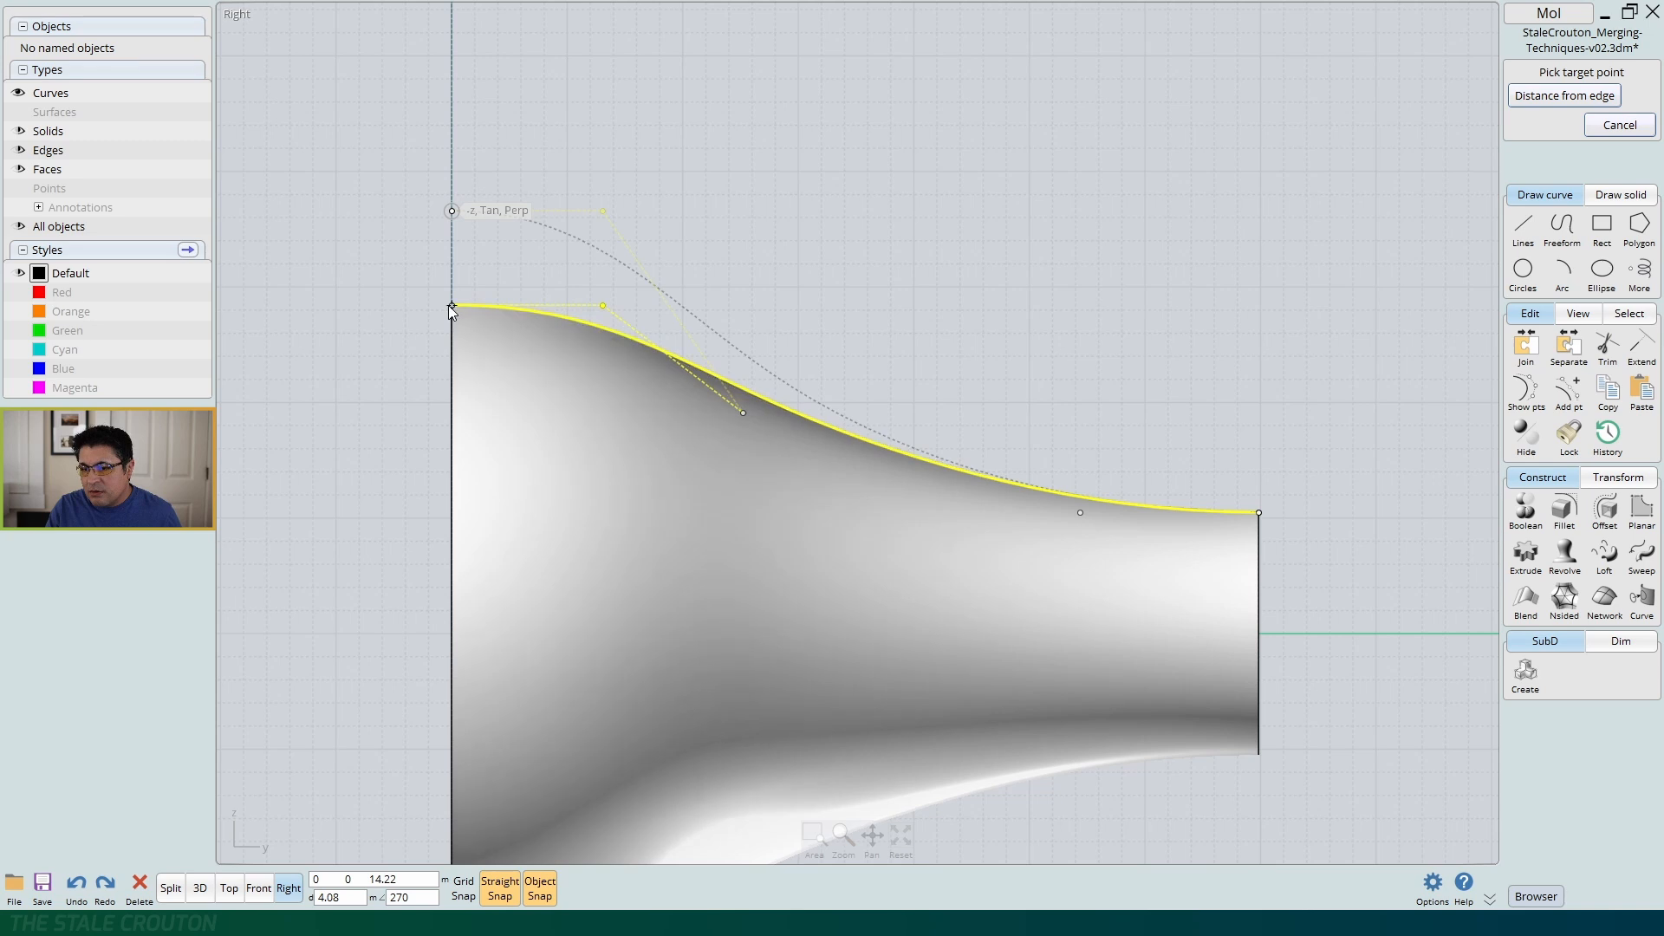
click(449, 305)
click(943, 288)
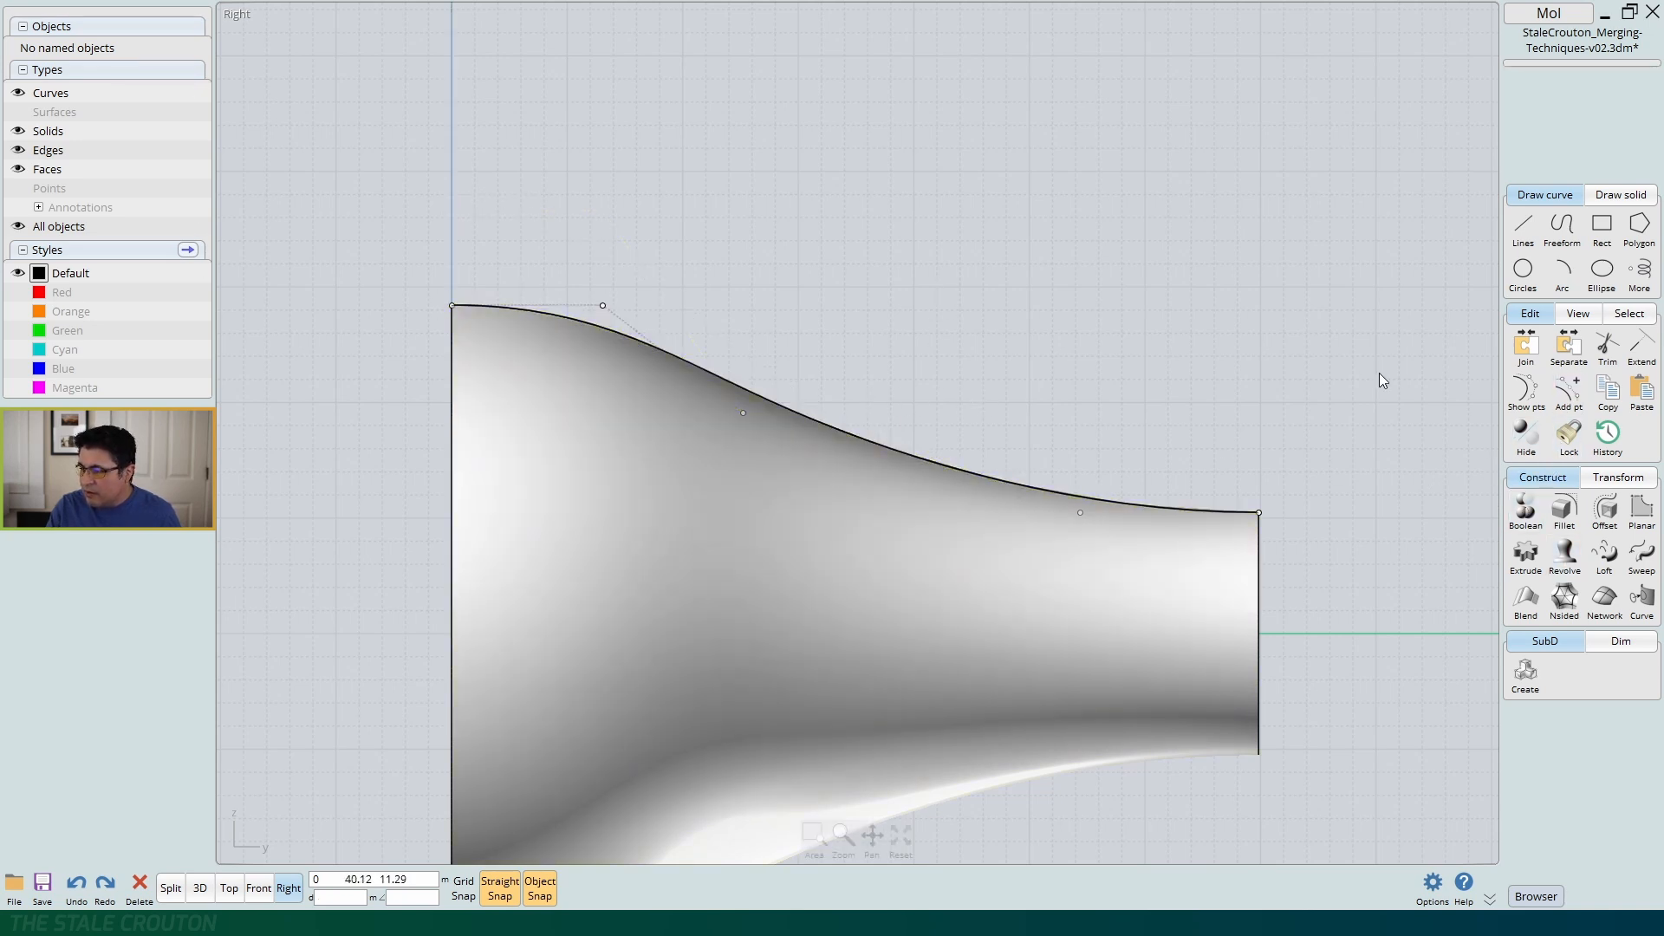
click(1511, 380)
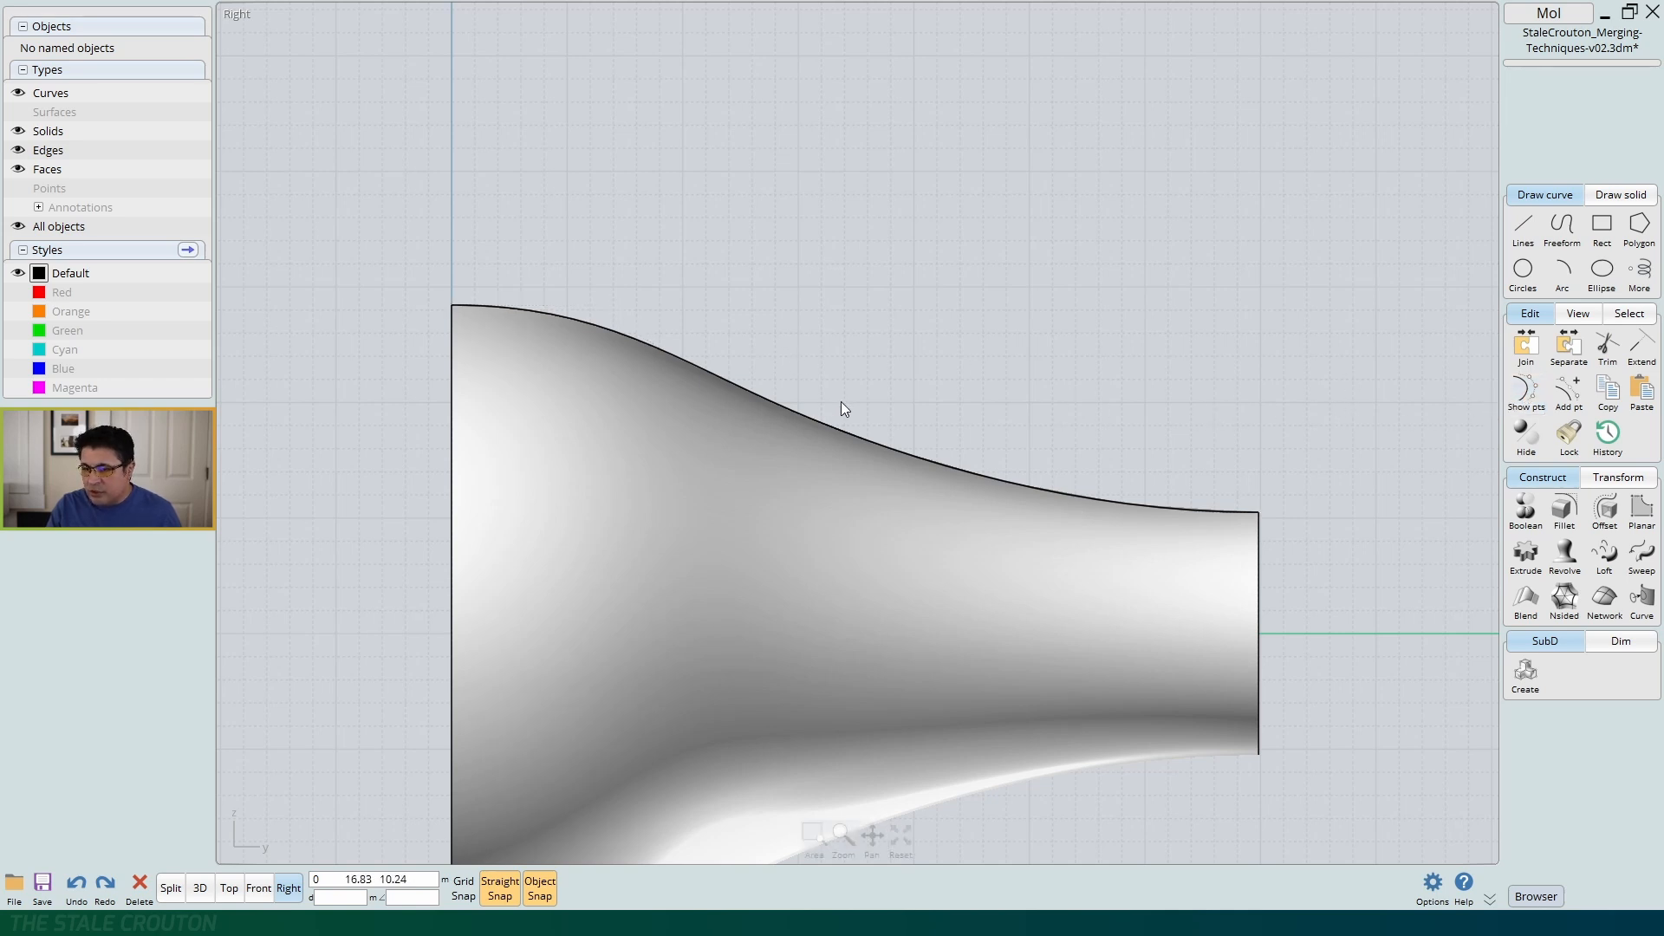
Delete the profile curve, leaving only the revolved solid
scroll(868, 451, down, 3)
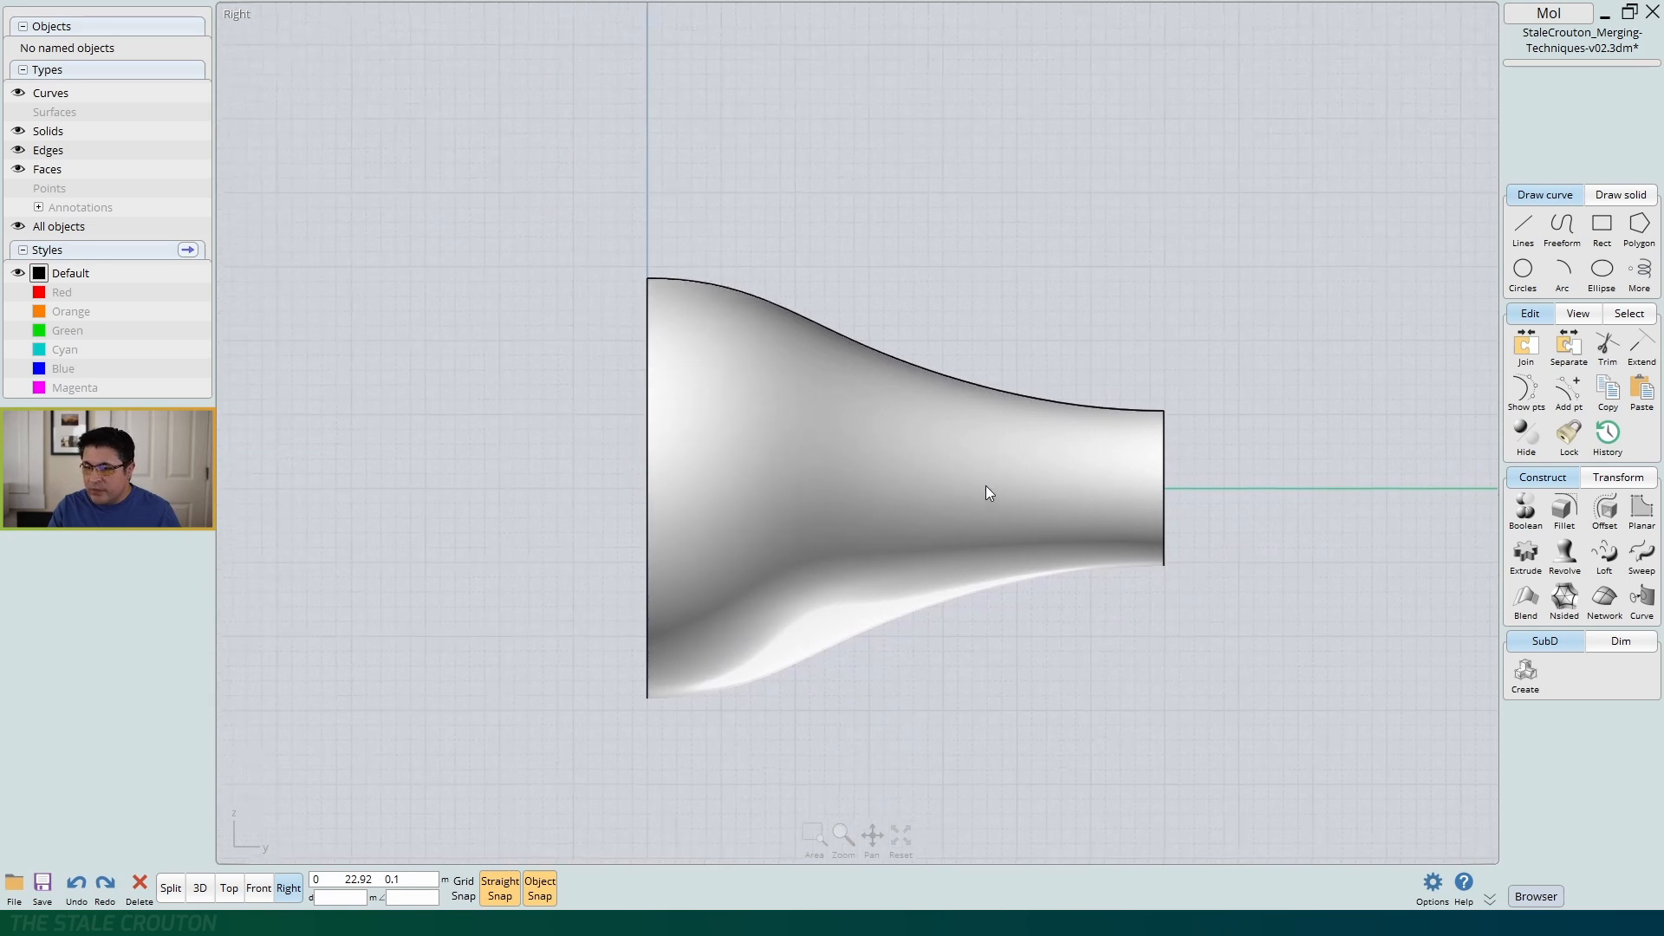
scroll(949, 473, up, 2)
click(931, 351)
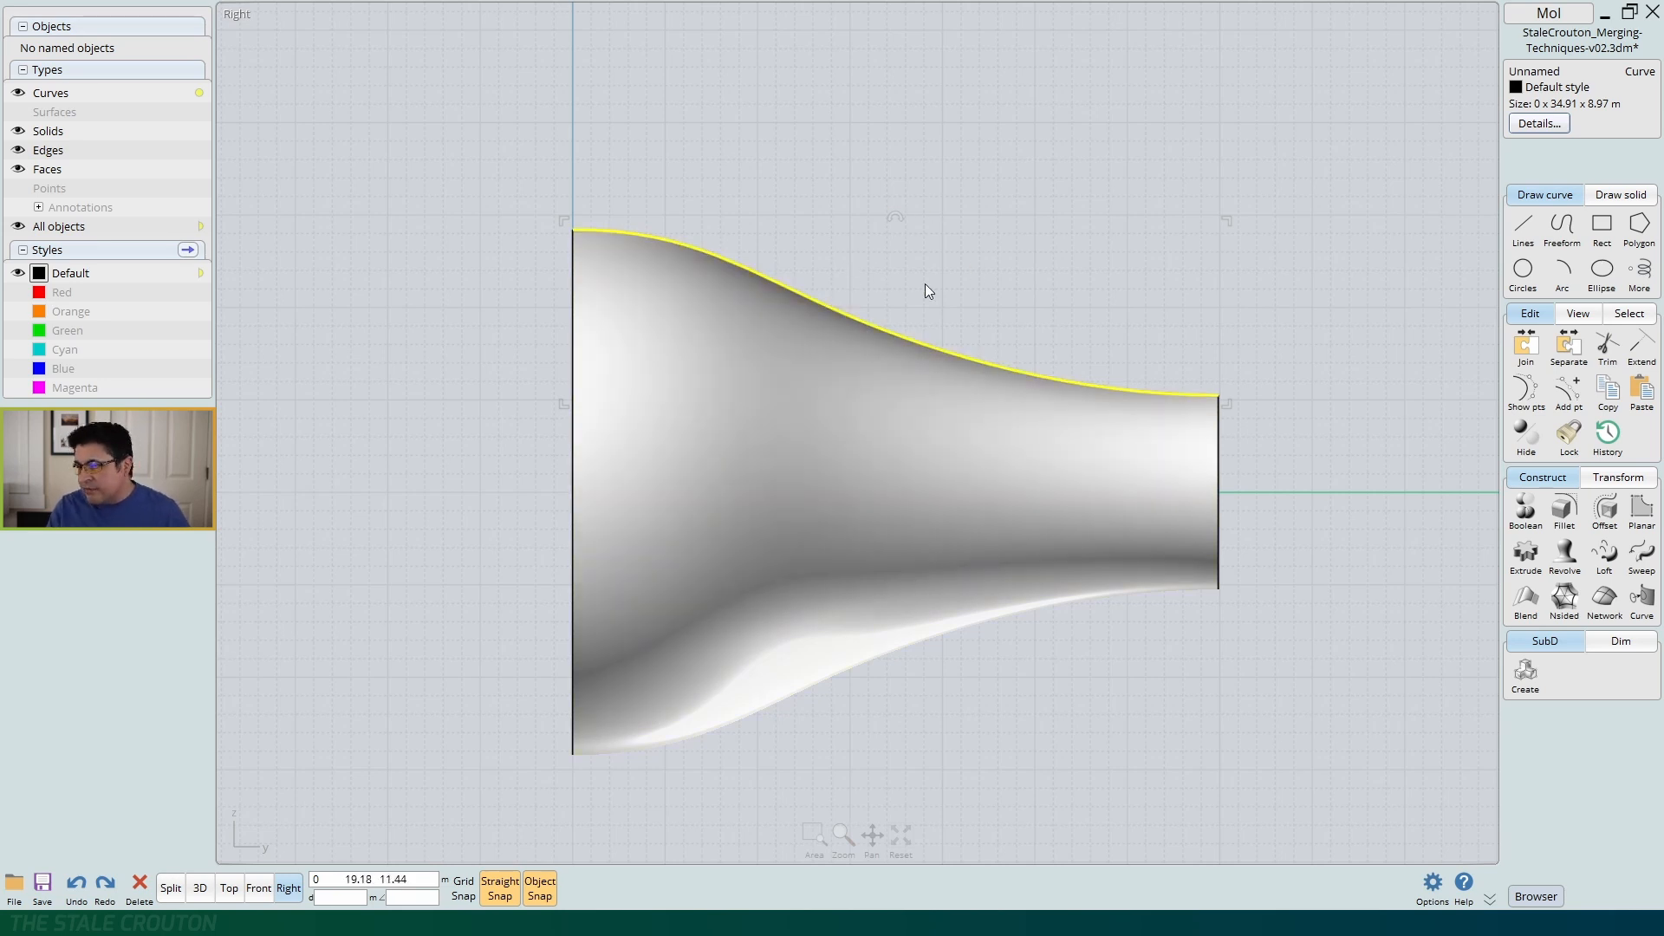
key(Delete)
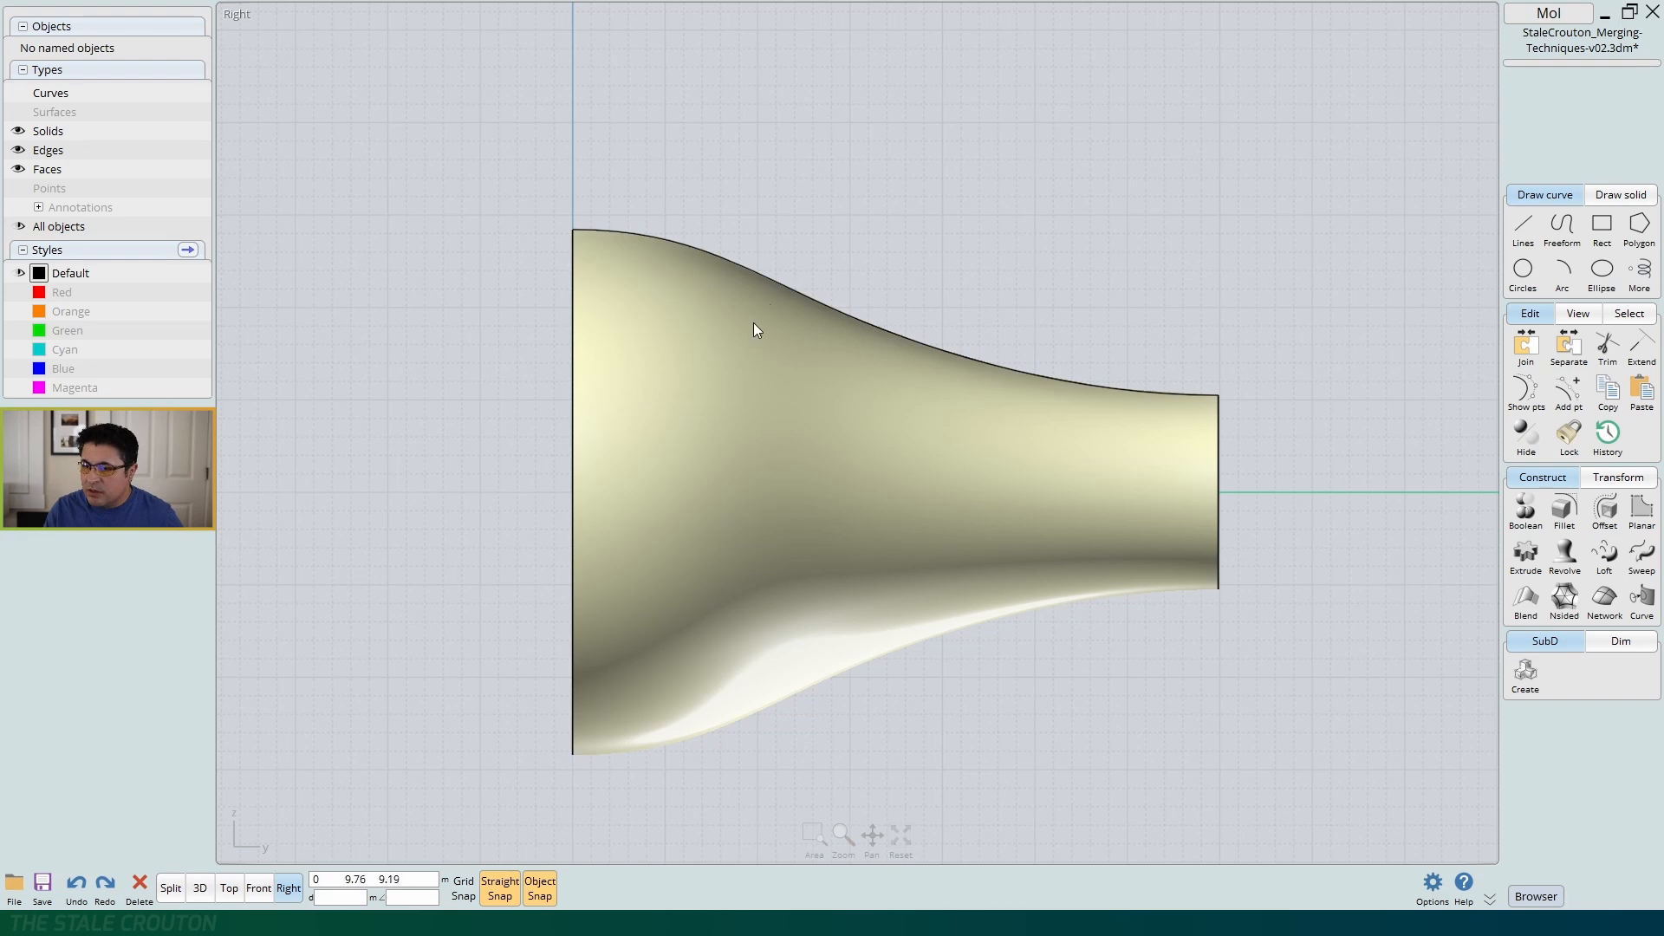
Rotate the revolved solid 180° in the Top view so its narrow end sits at the origin, and save the file
key(Tab)
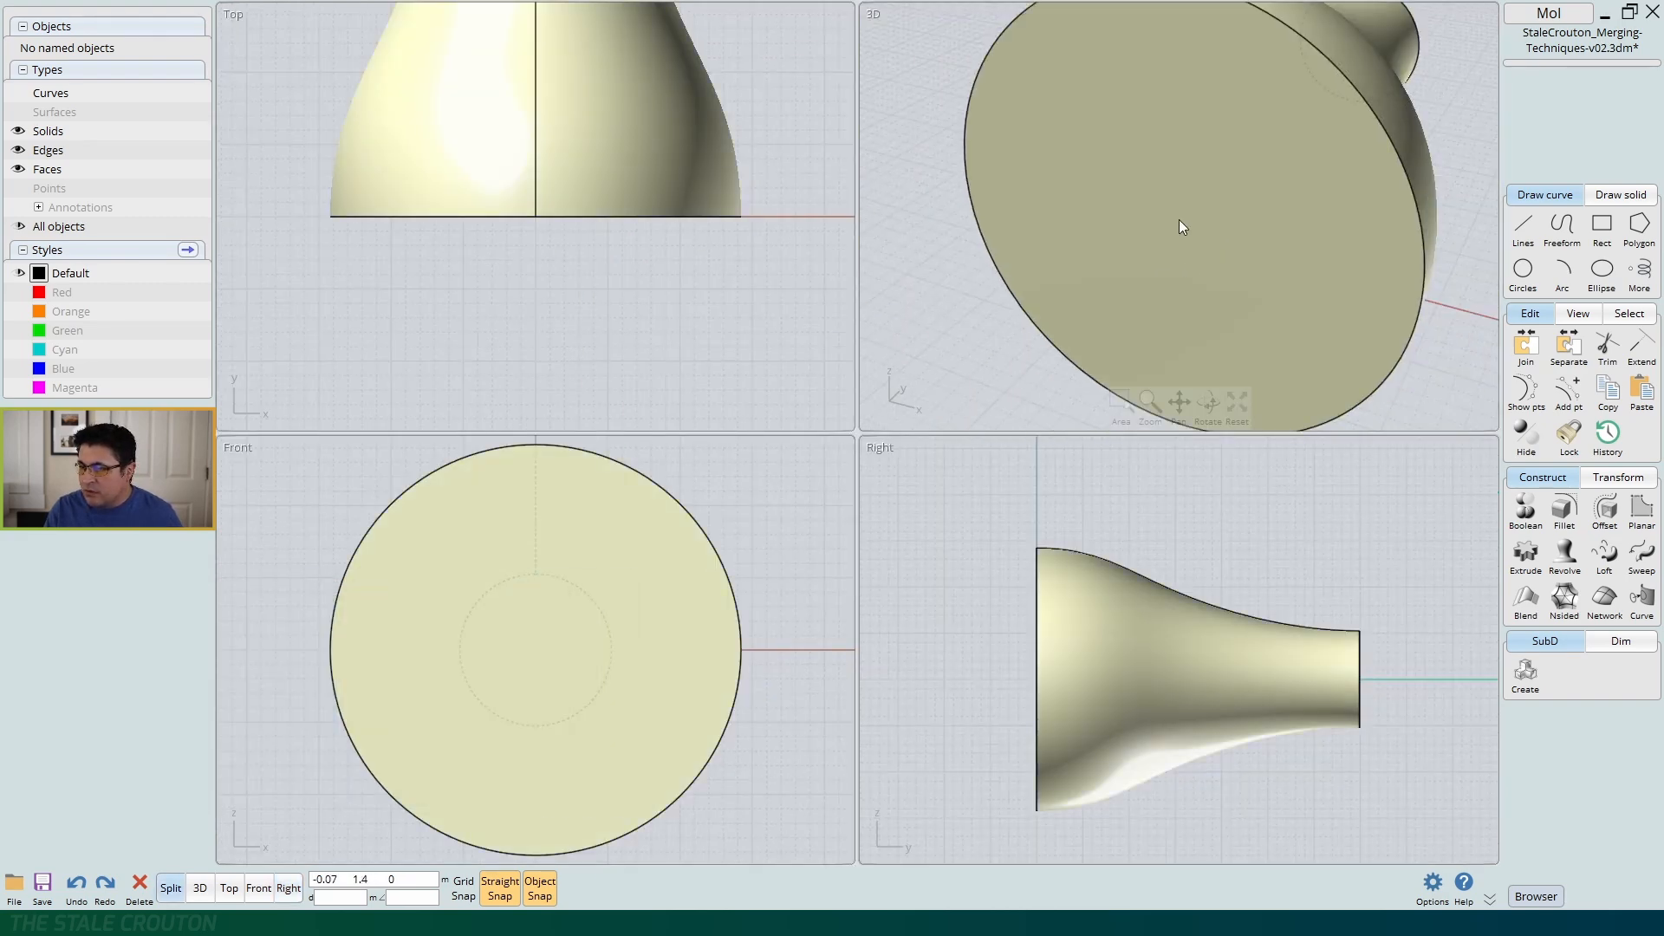
key(Home)
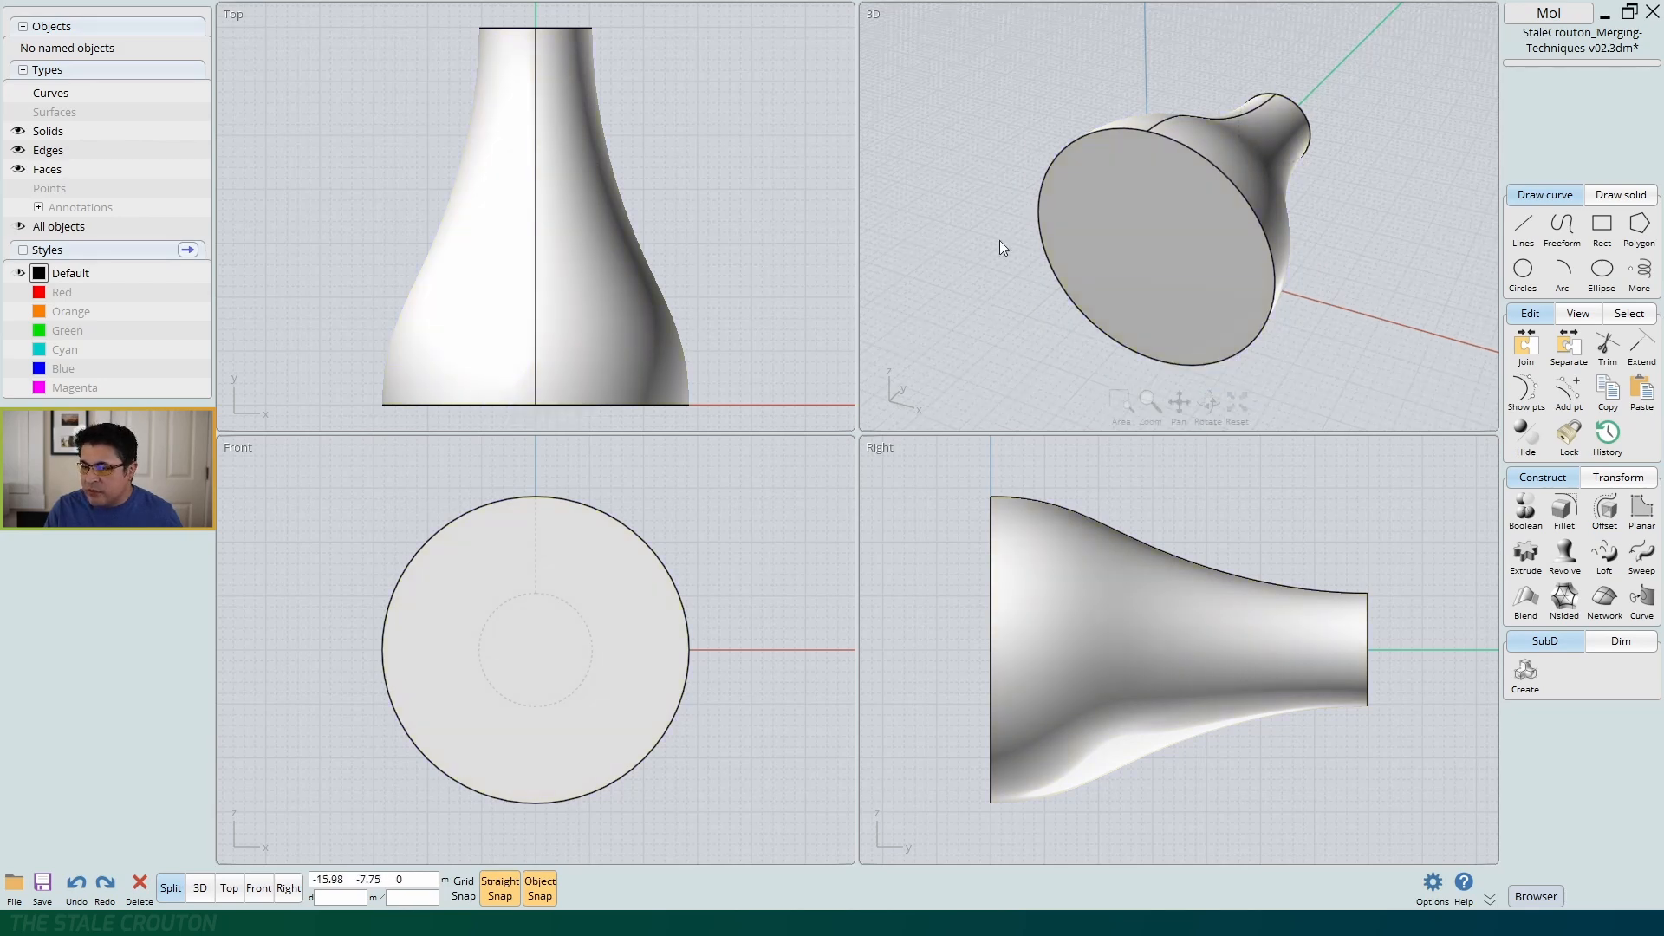
click(592, 290)
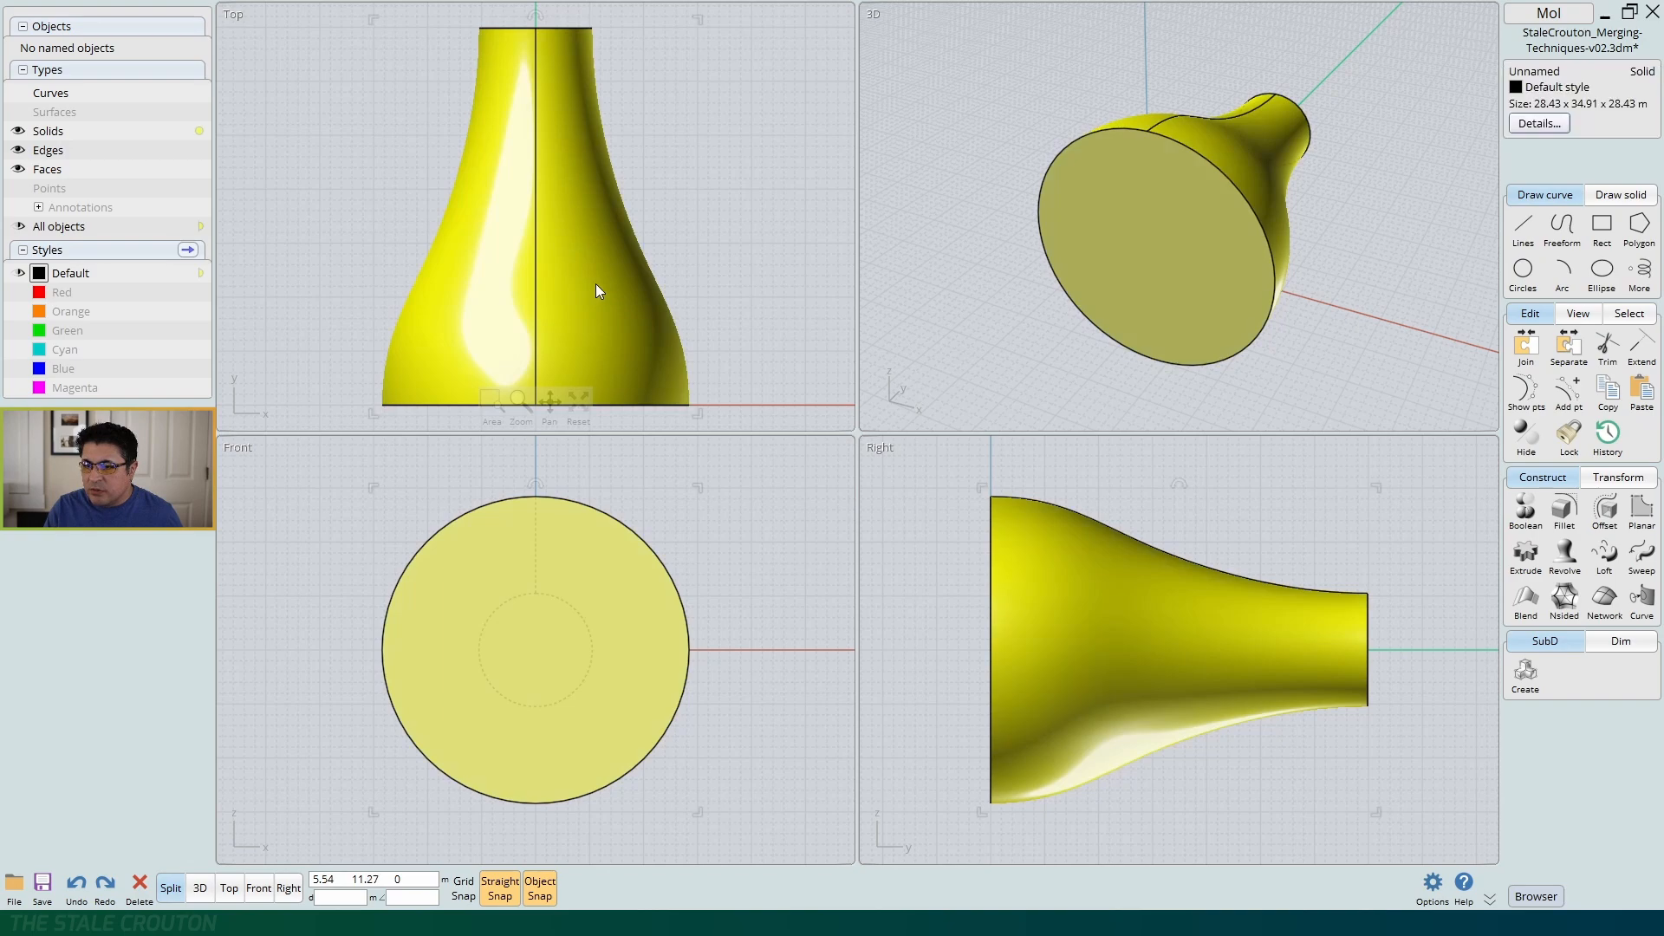
scroll(636, 271, down, 1)
drag(554, 67, 562, 345)
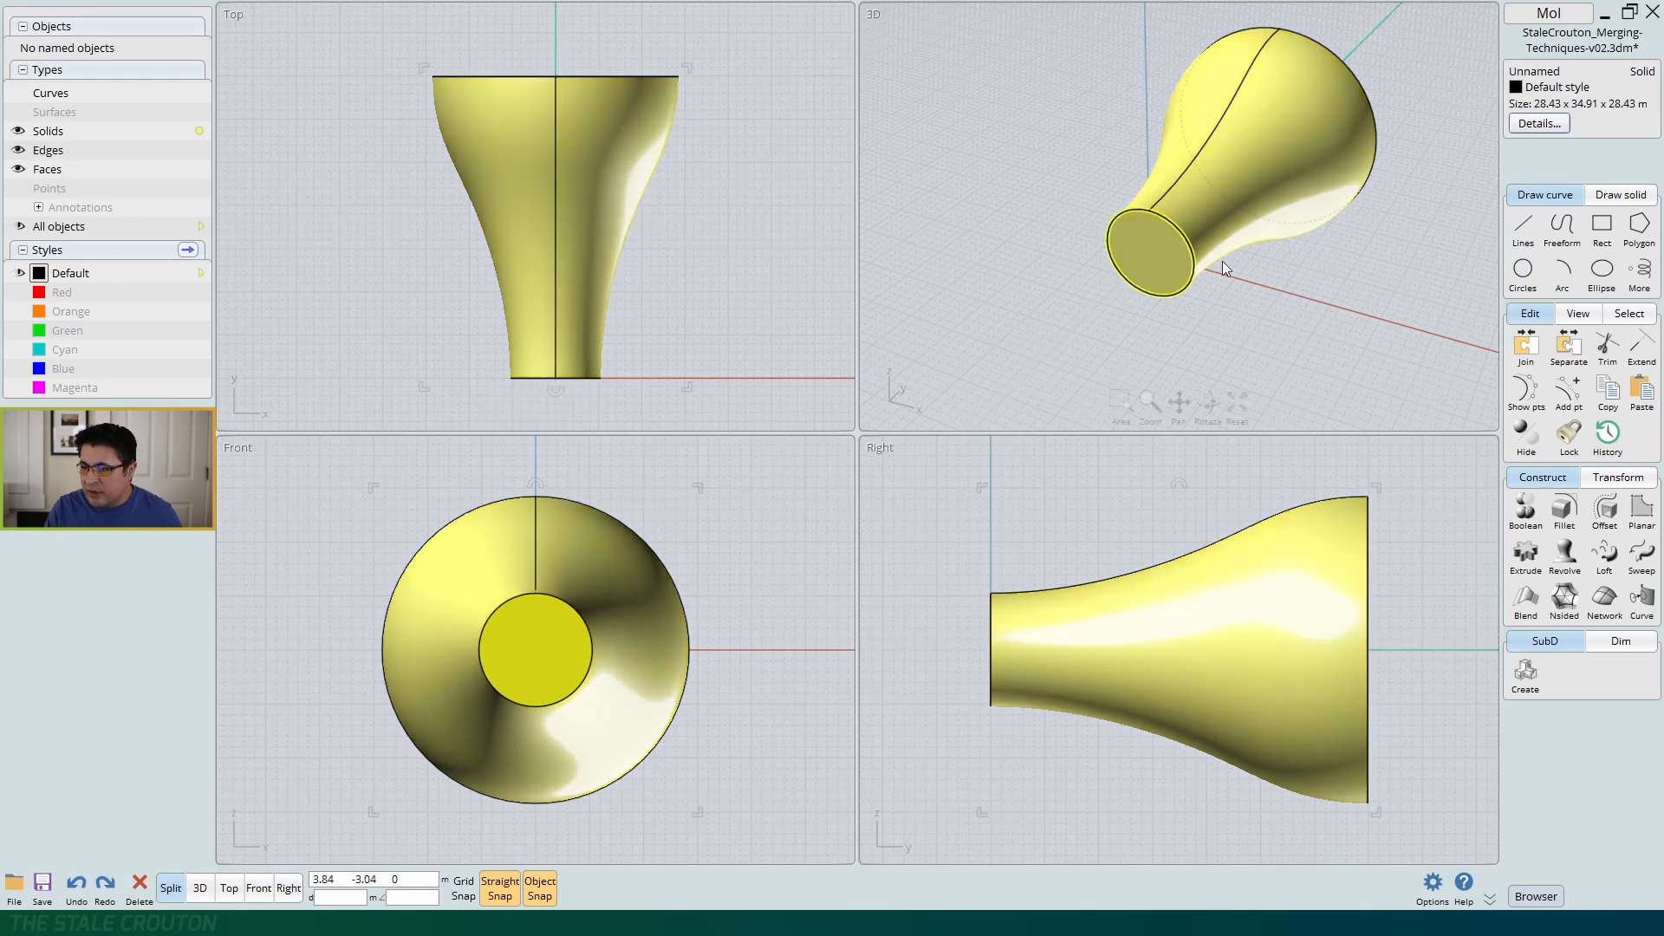
key(ctrl+s)
click(999, 243)
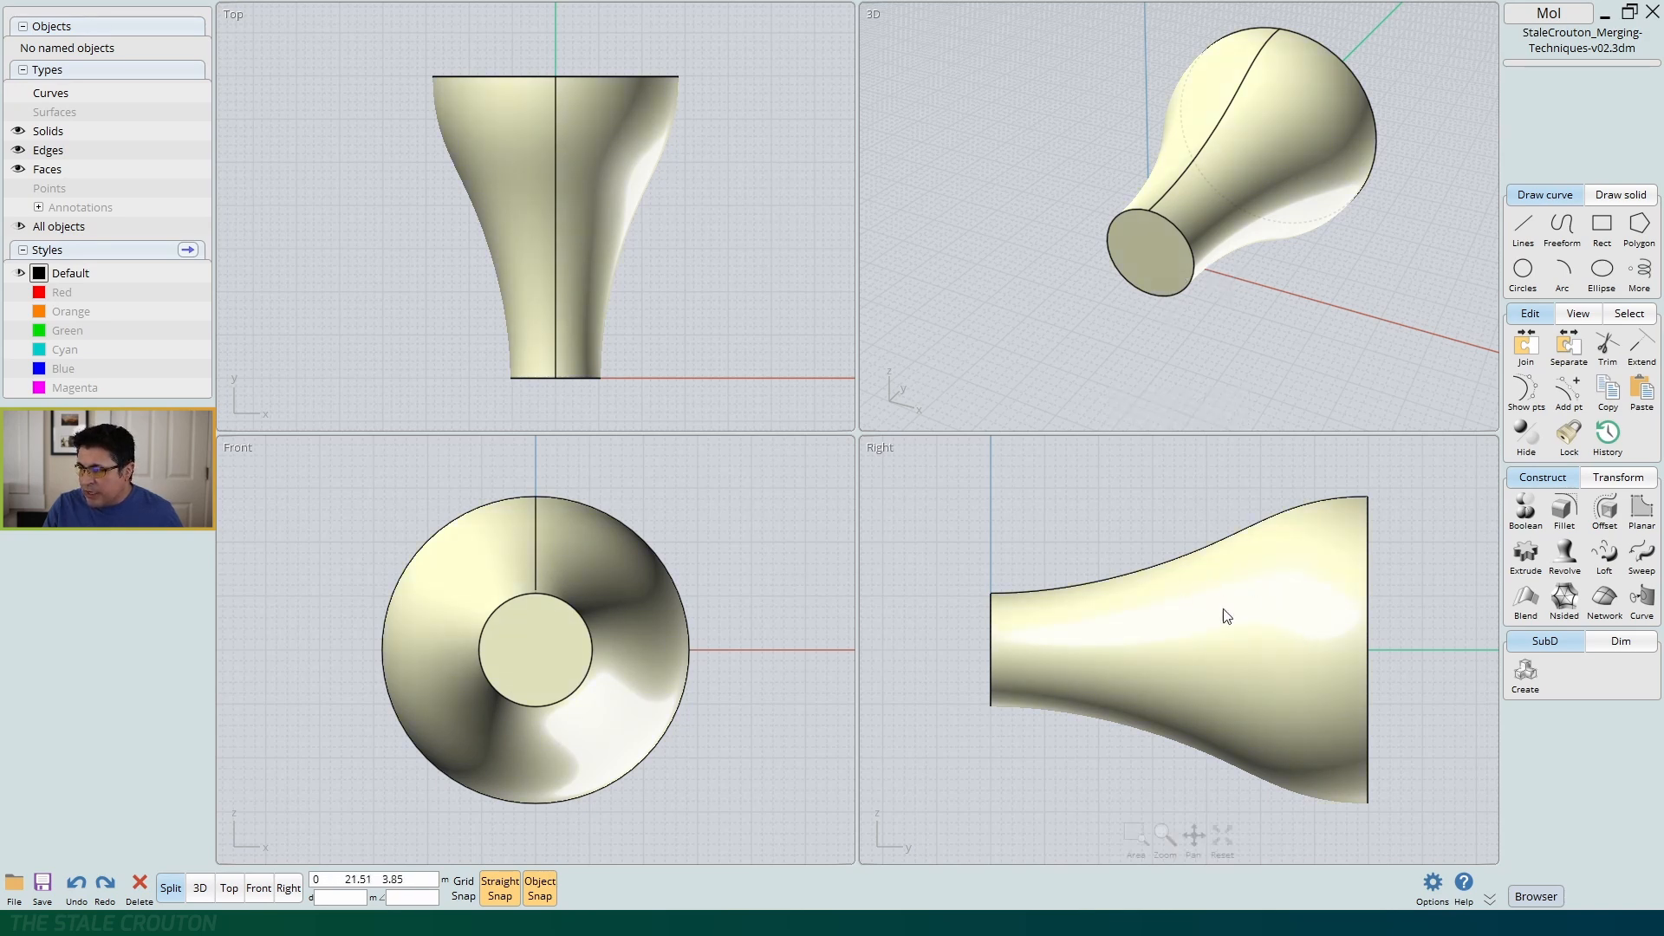
Draw a circle in the Right view, centred on the Y axis at about Y 17, with a radius of about 5.22 m
mouse_move(1214, 654)
right_down()
mouse_move(1167, 610)
mouse_move(1204, 654)
right_up()
key(space)
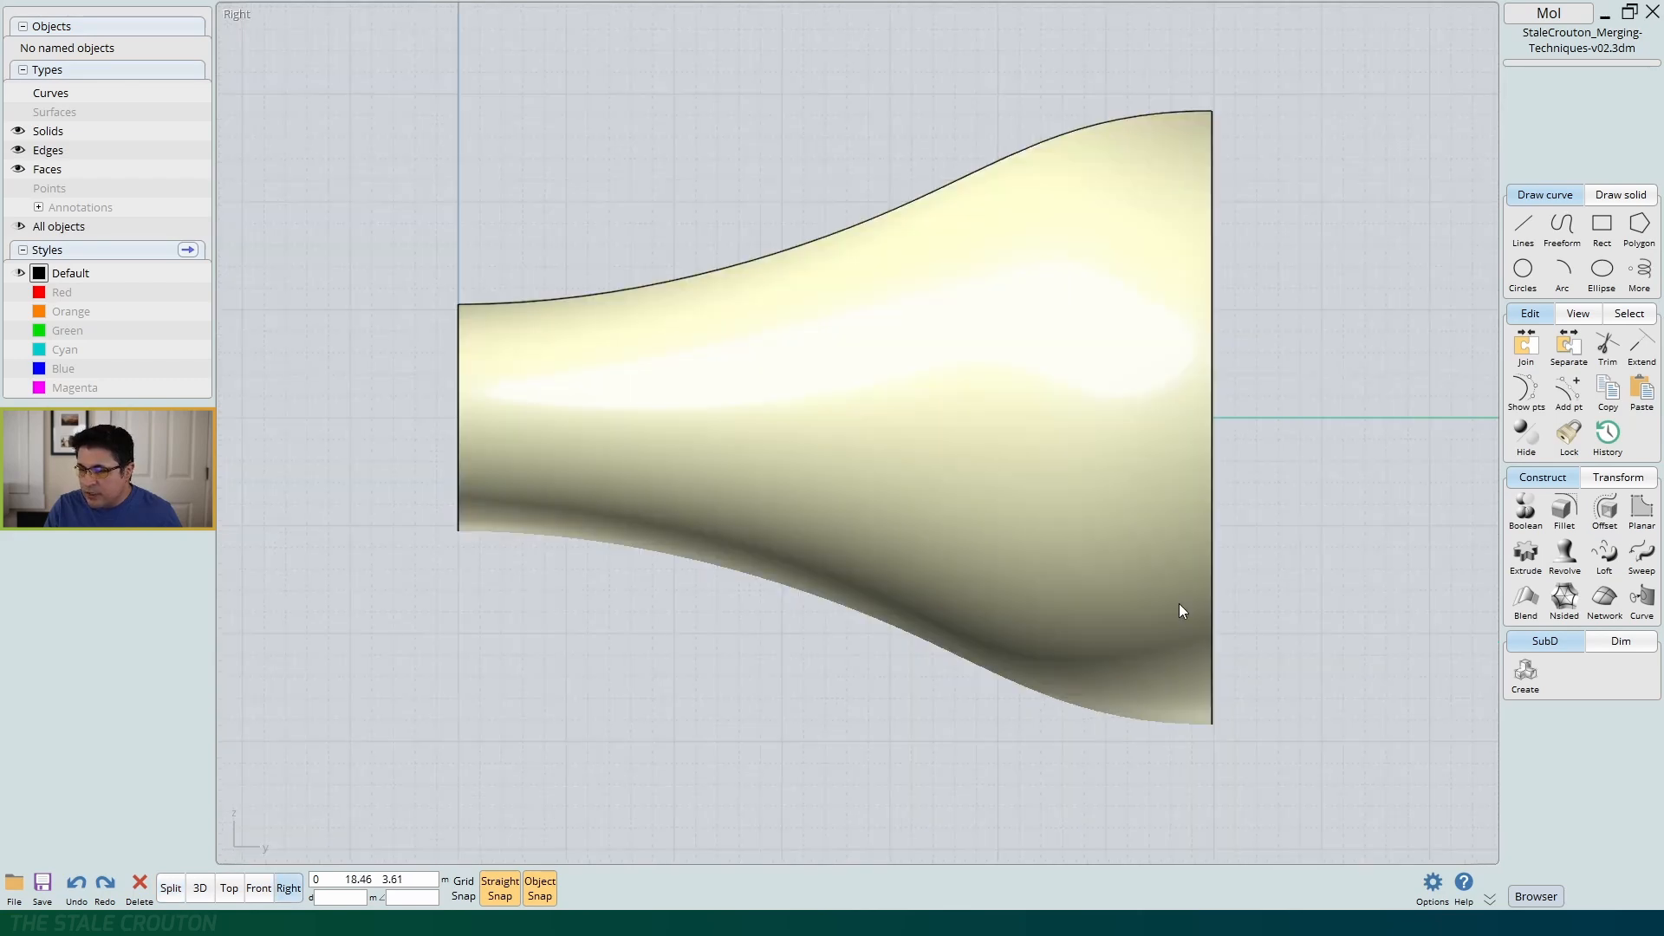
right_drag(847, 408, 854, 457)
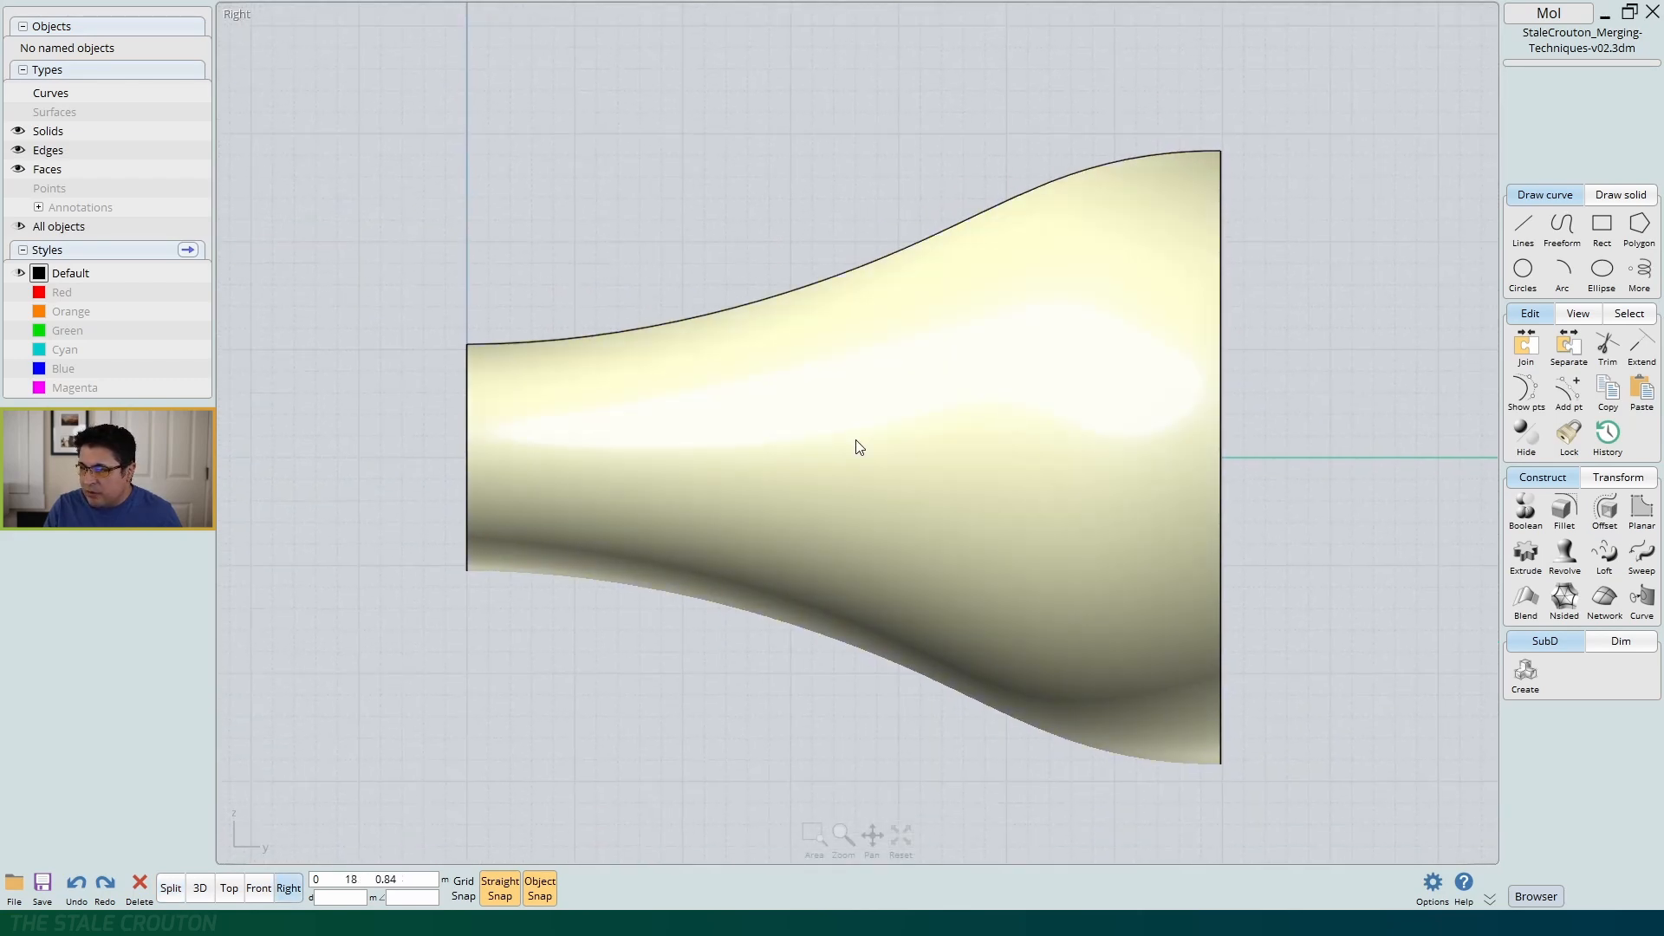
click(1522, 271)
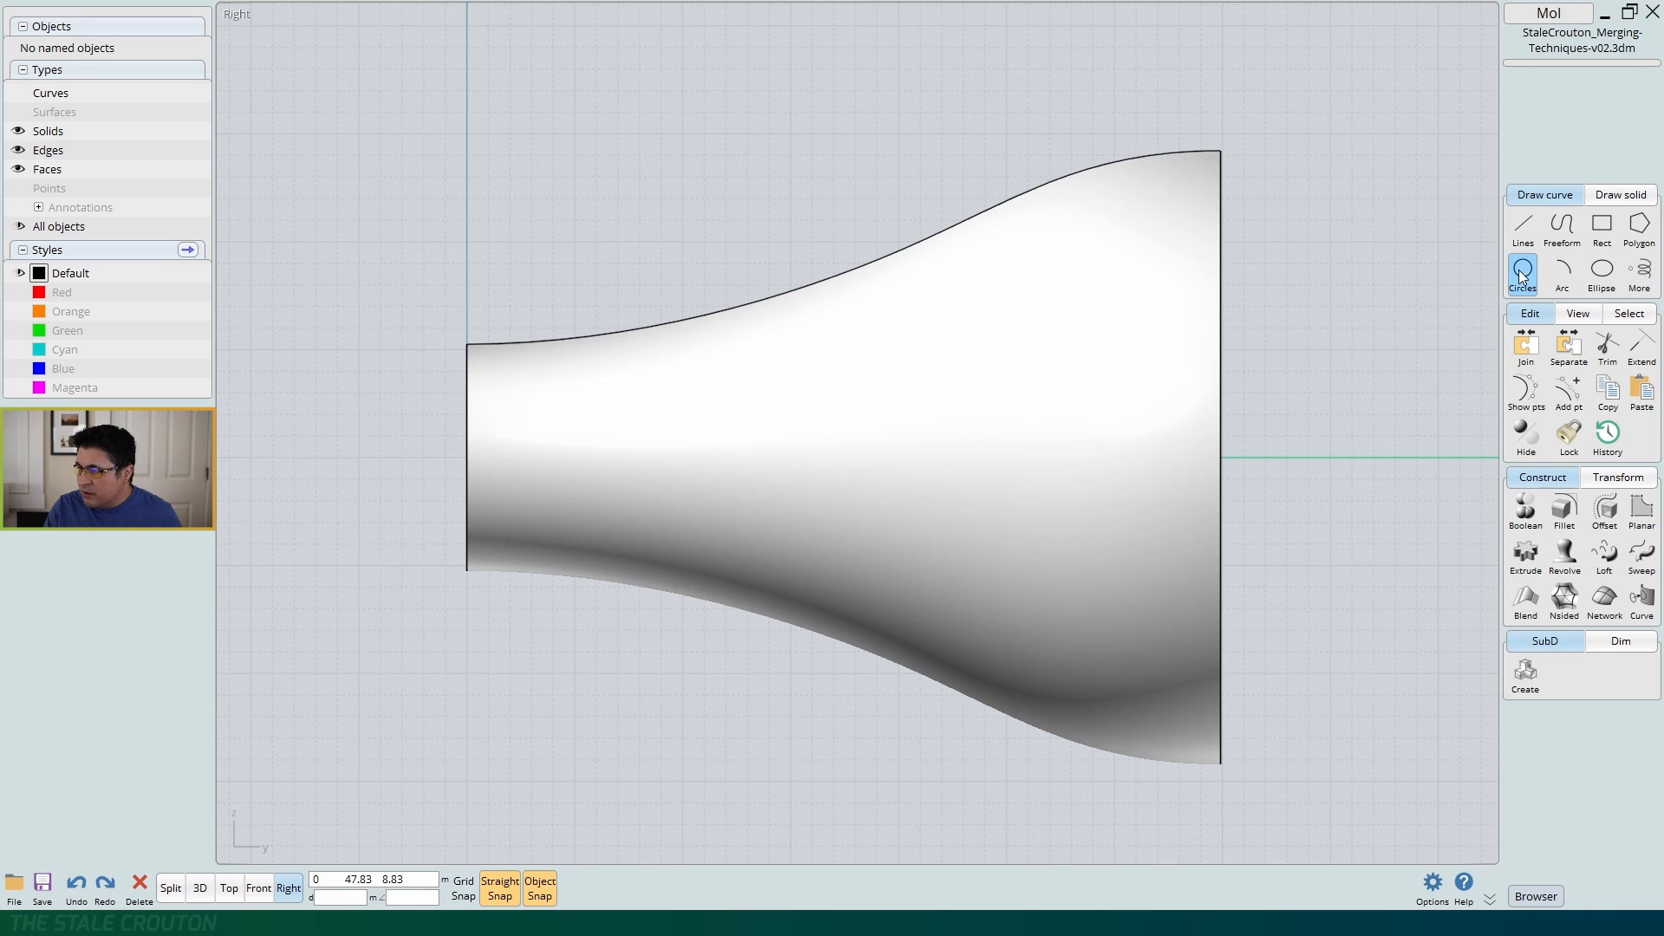
click(834, 463)
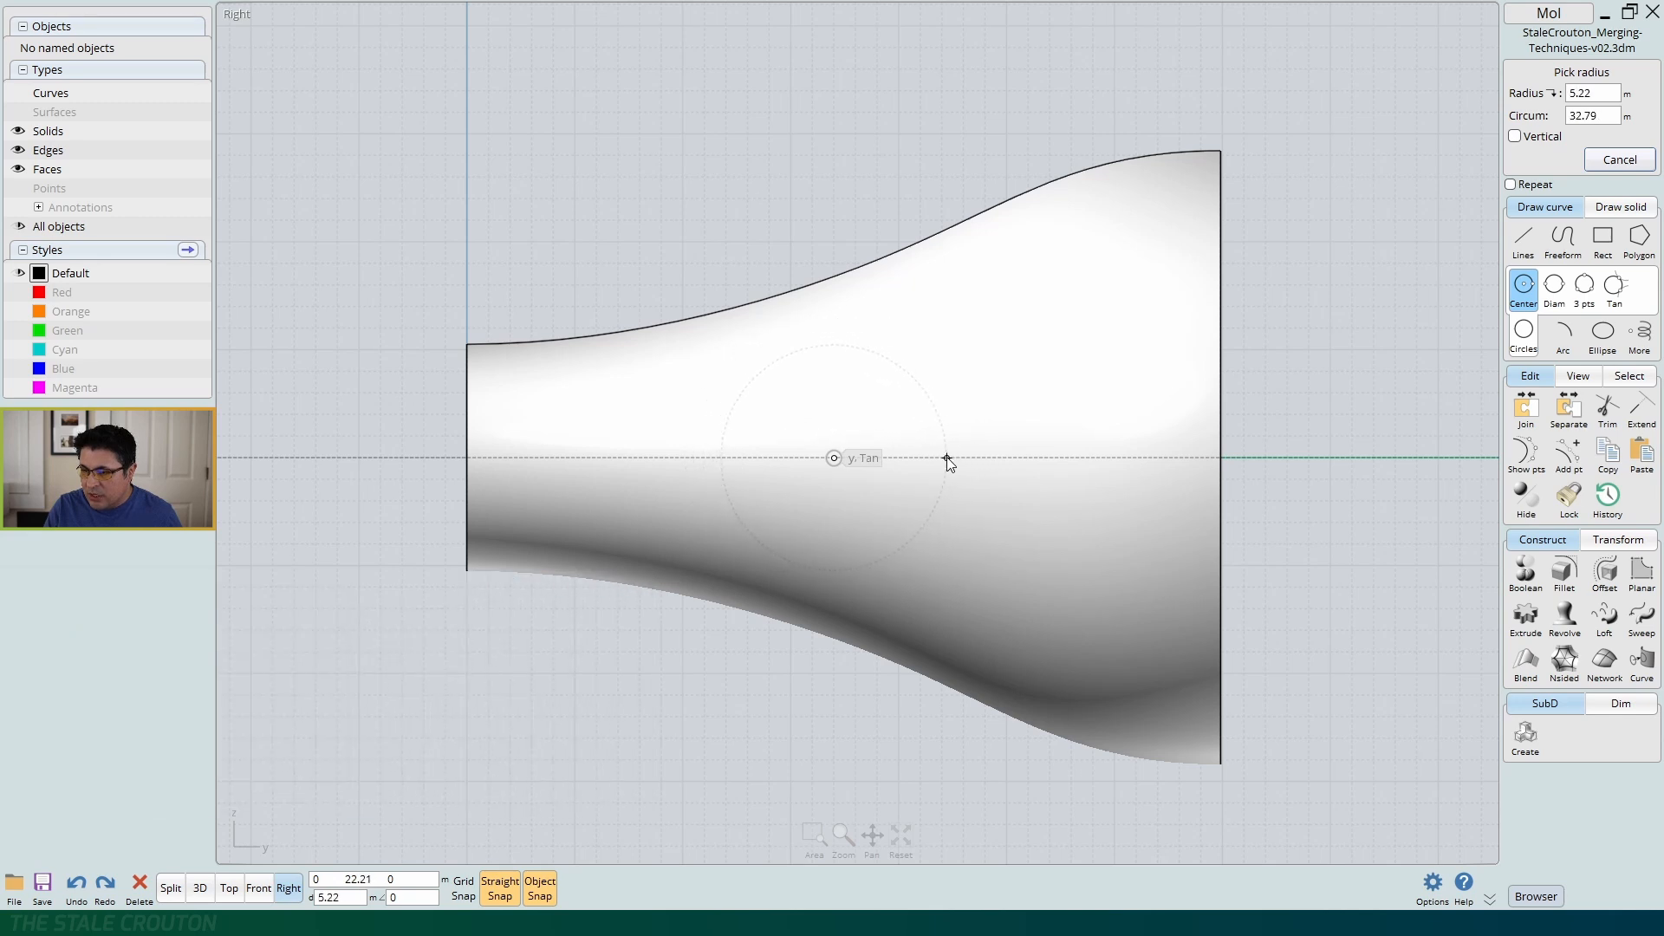
click(948, 461)
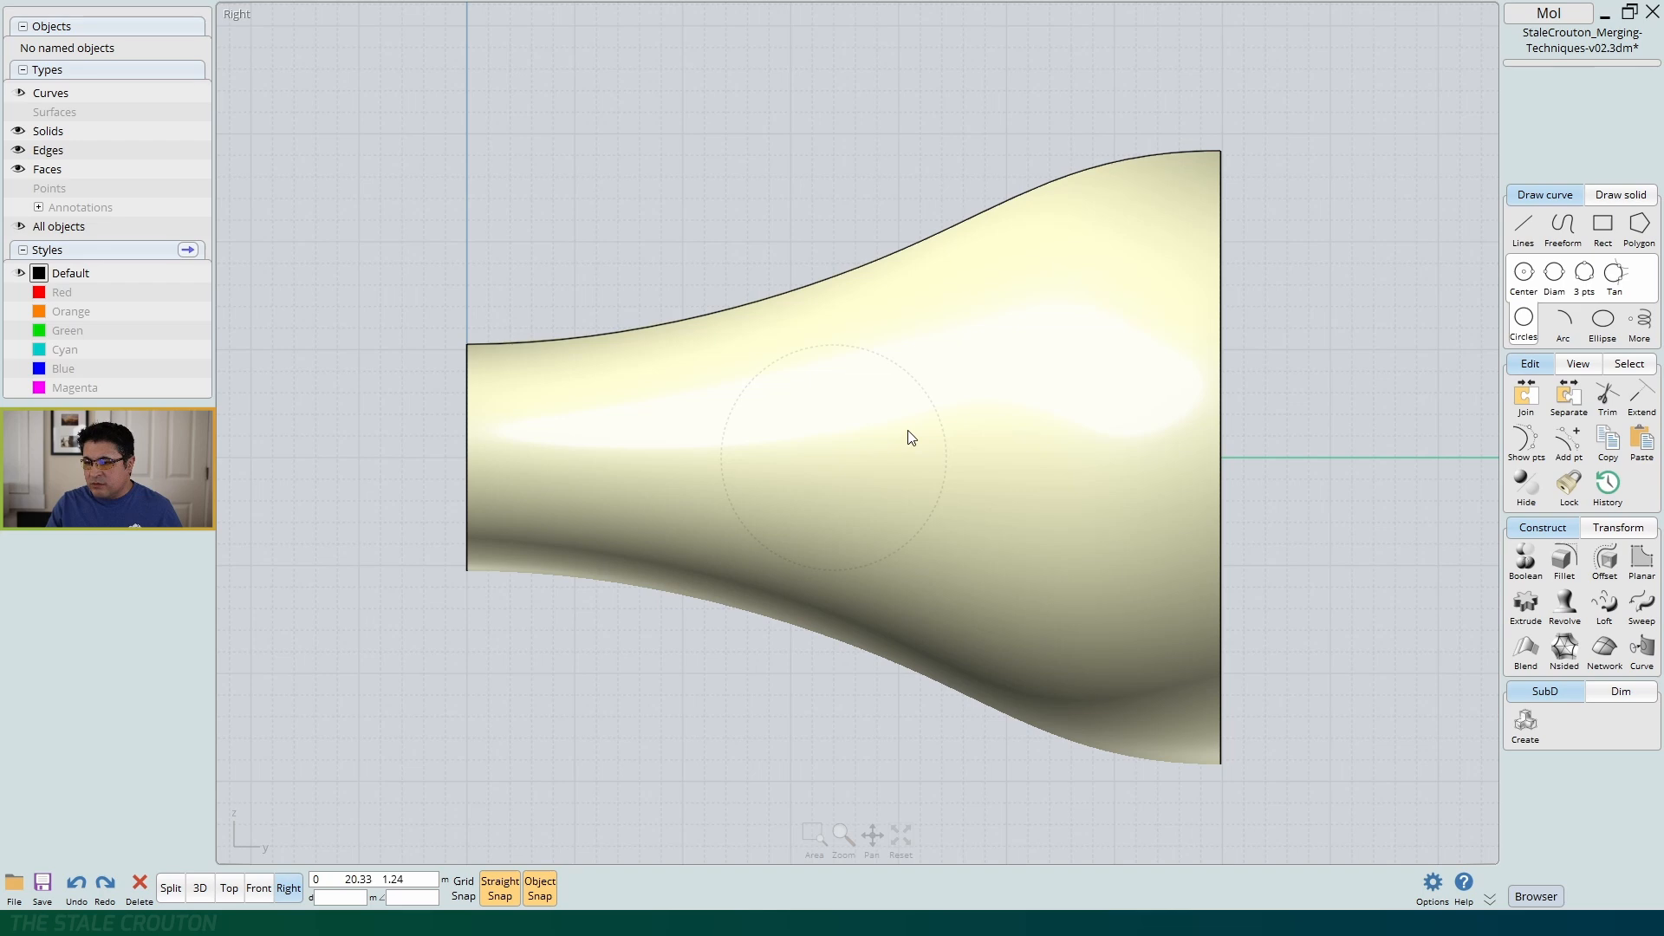
Extrude the circle along the X axis by about 32.12 m with capped ends to form a cylinder
click(935, 401)
key(space)
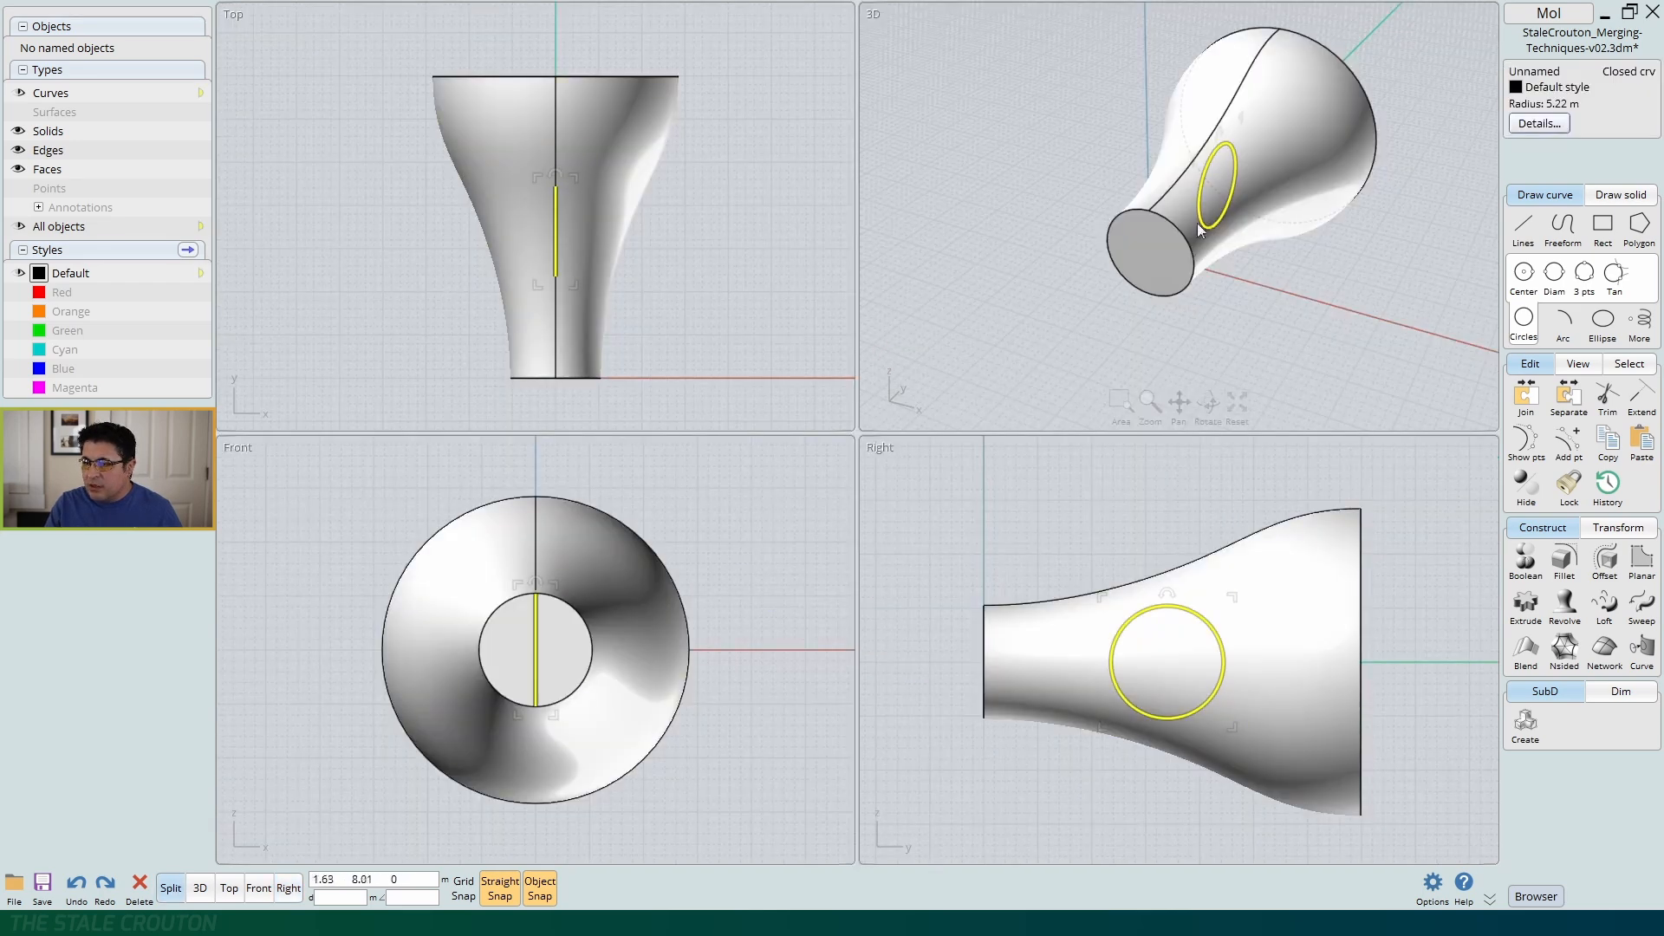
key(e)
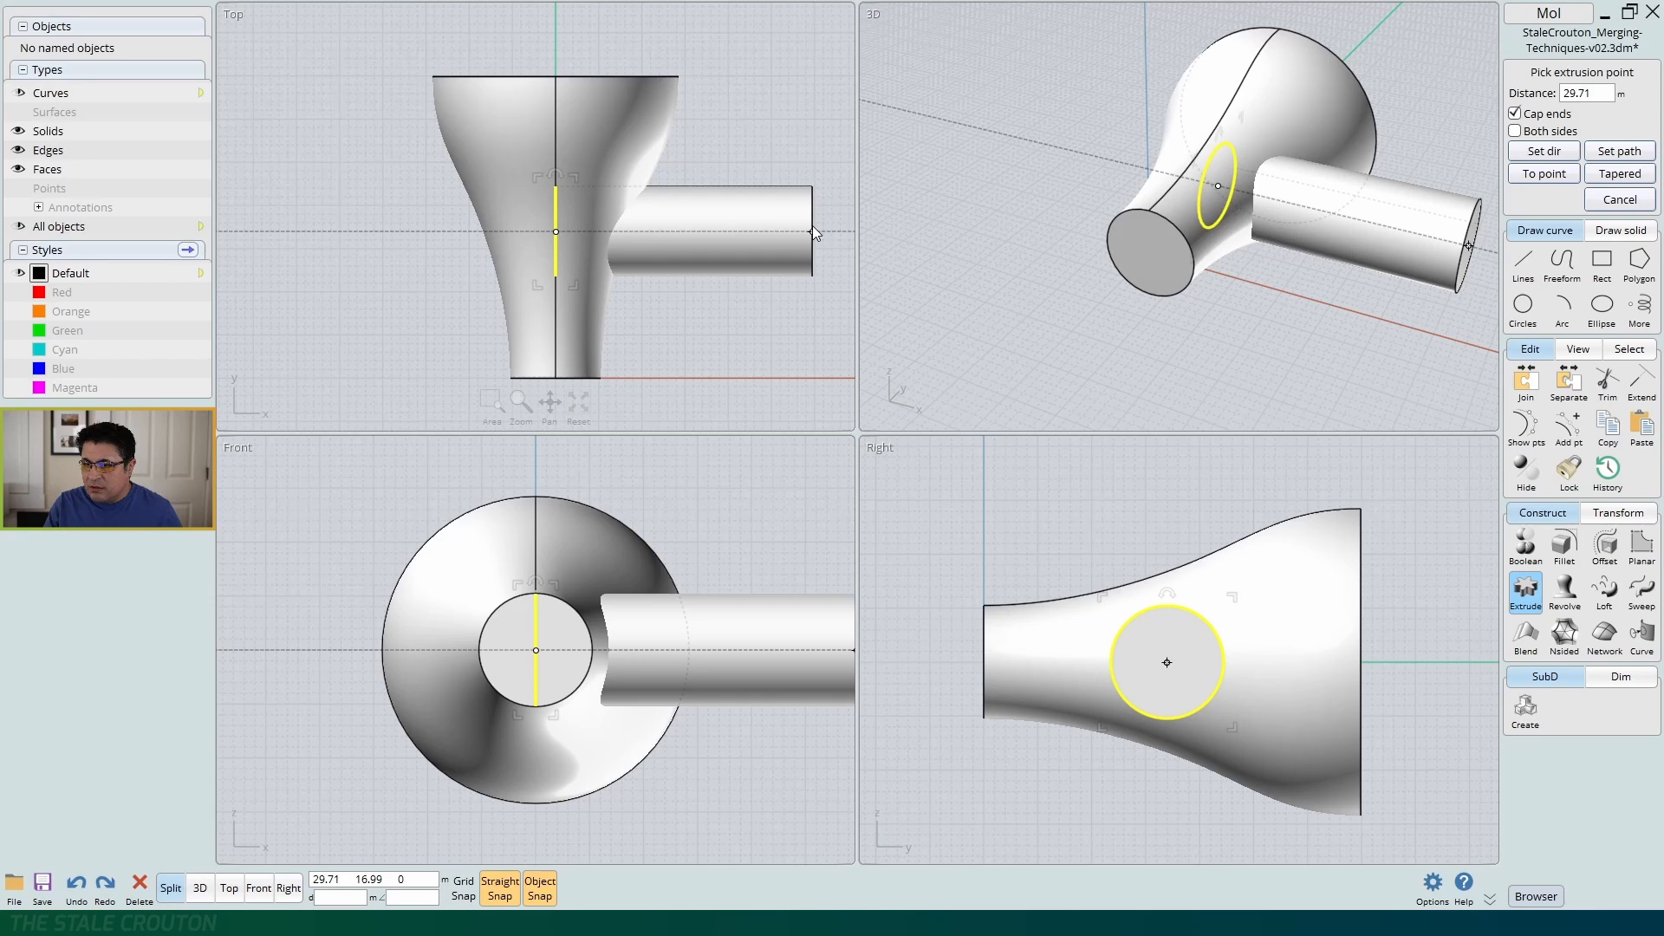
click(834, 222)
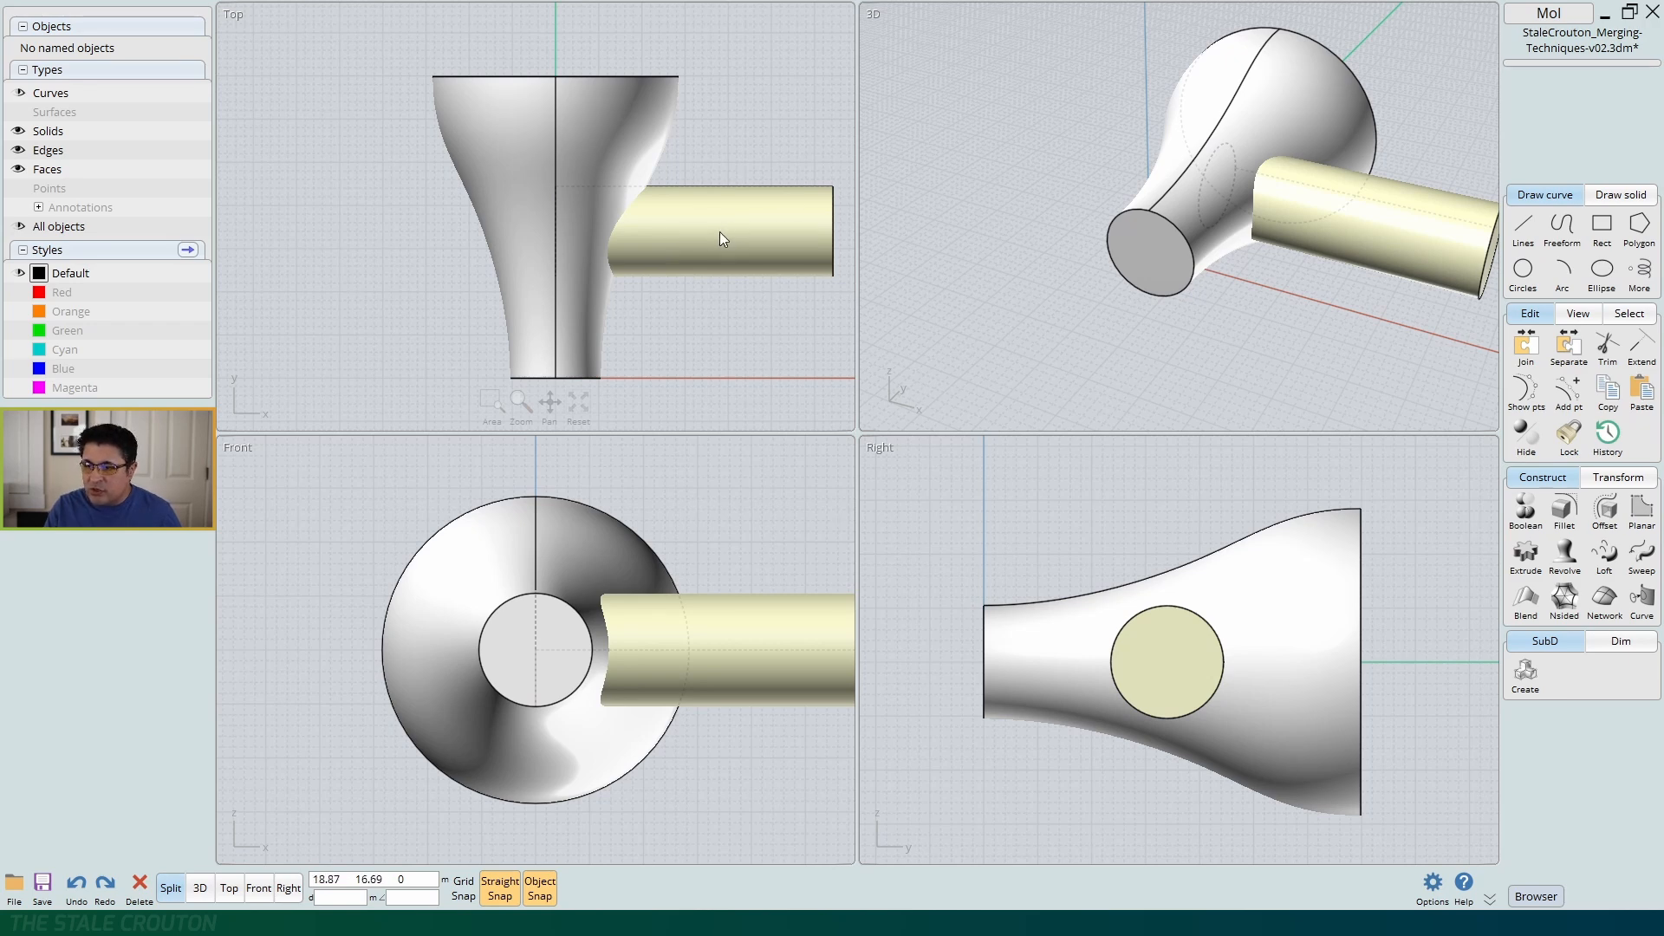
Move the cylinder along X in the Top view from its edge midpoint to X 0, centring it through the revolved solid
click(716, 260)
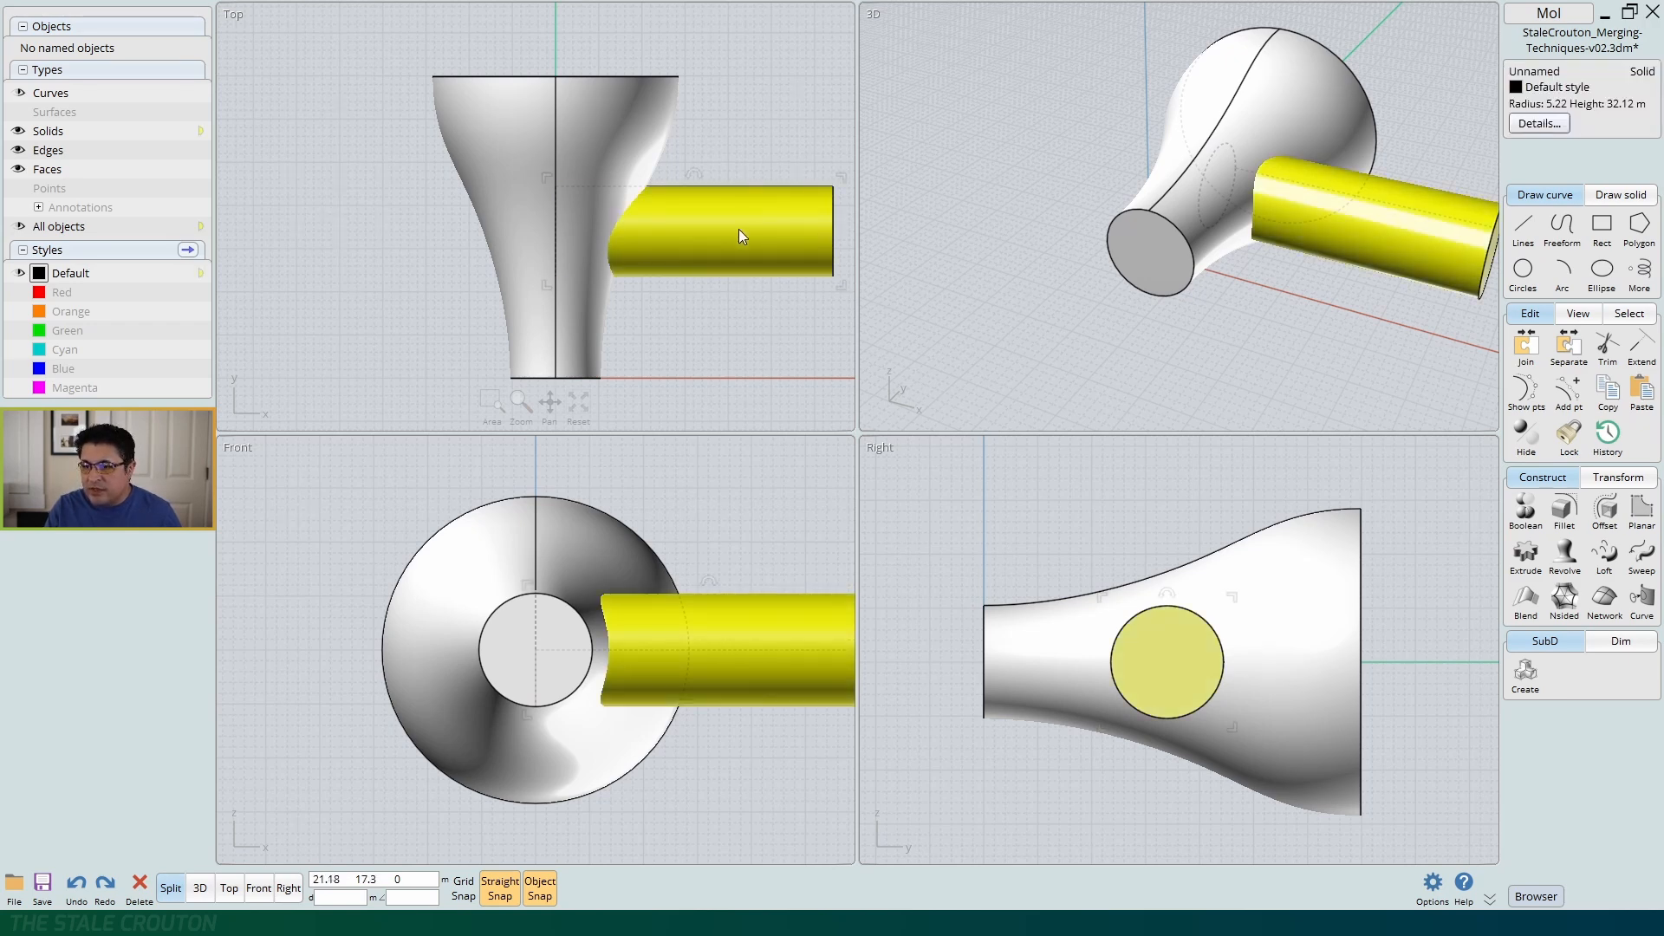
key(m)
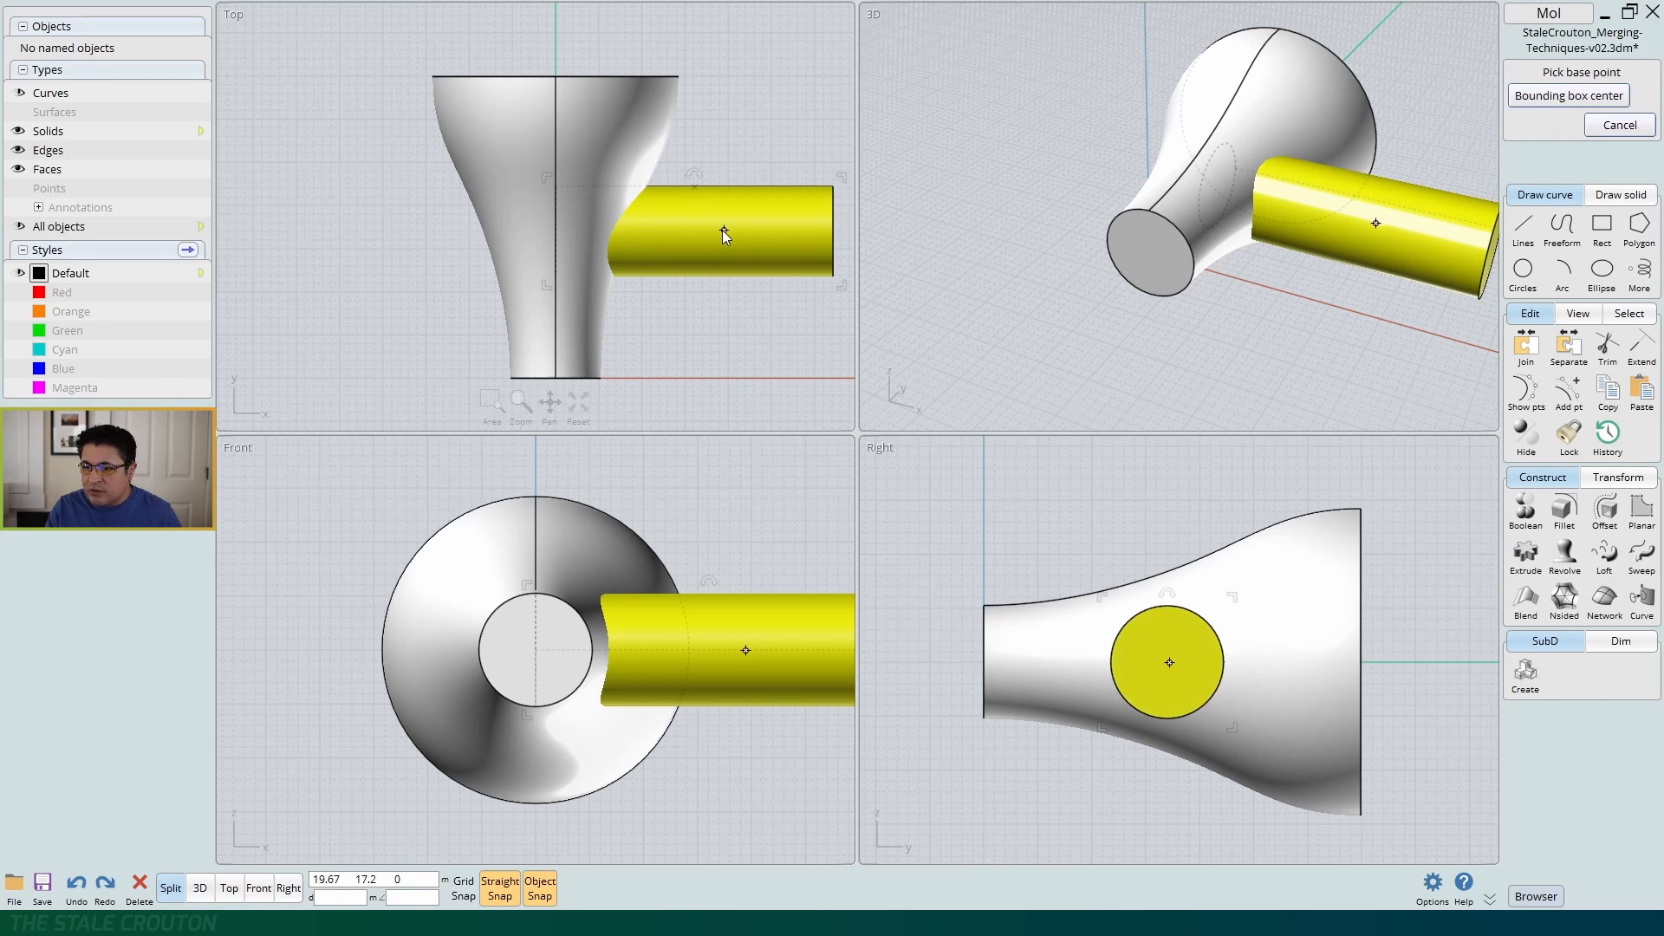
scroll(693, 185, up, 1)
scroll(694, 187, up, 1)
key(space)
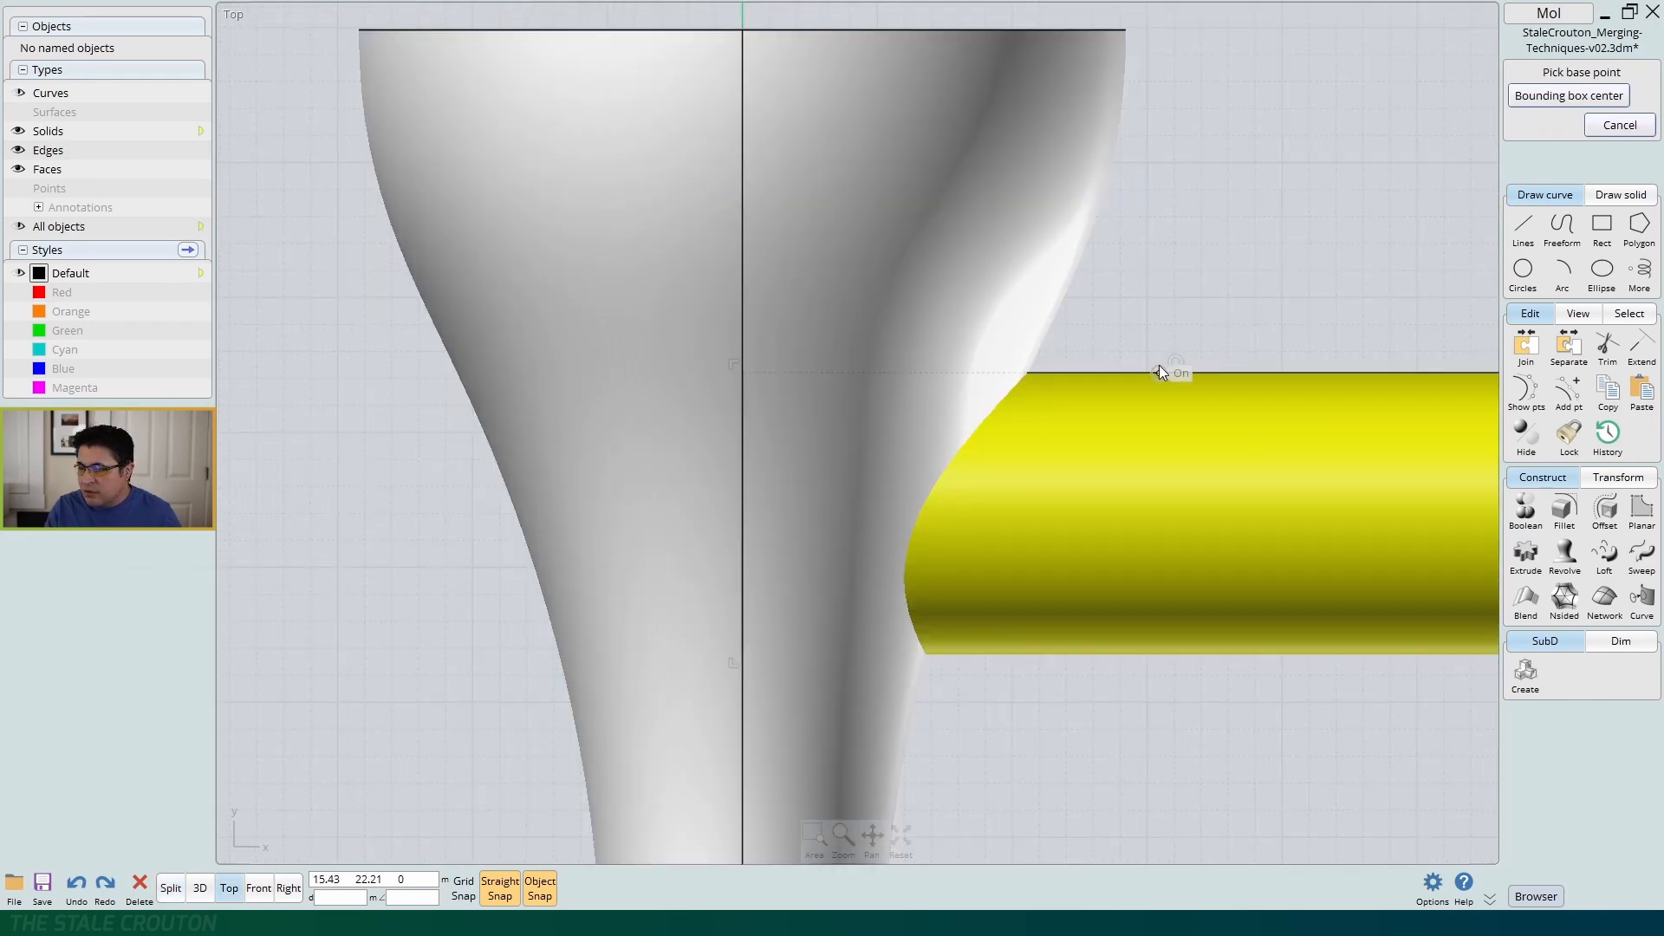
click(1168, 371)
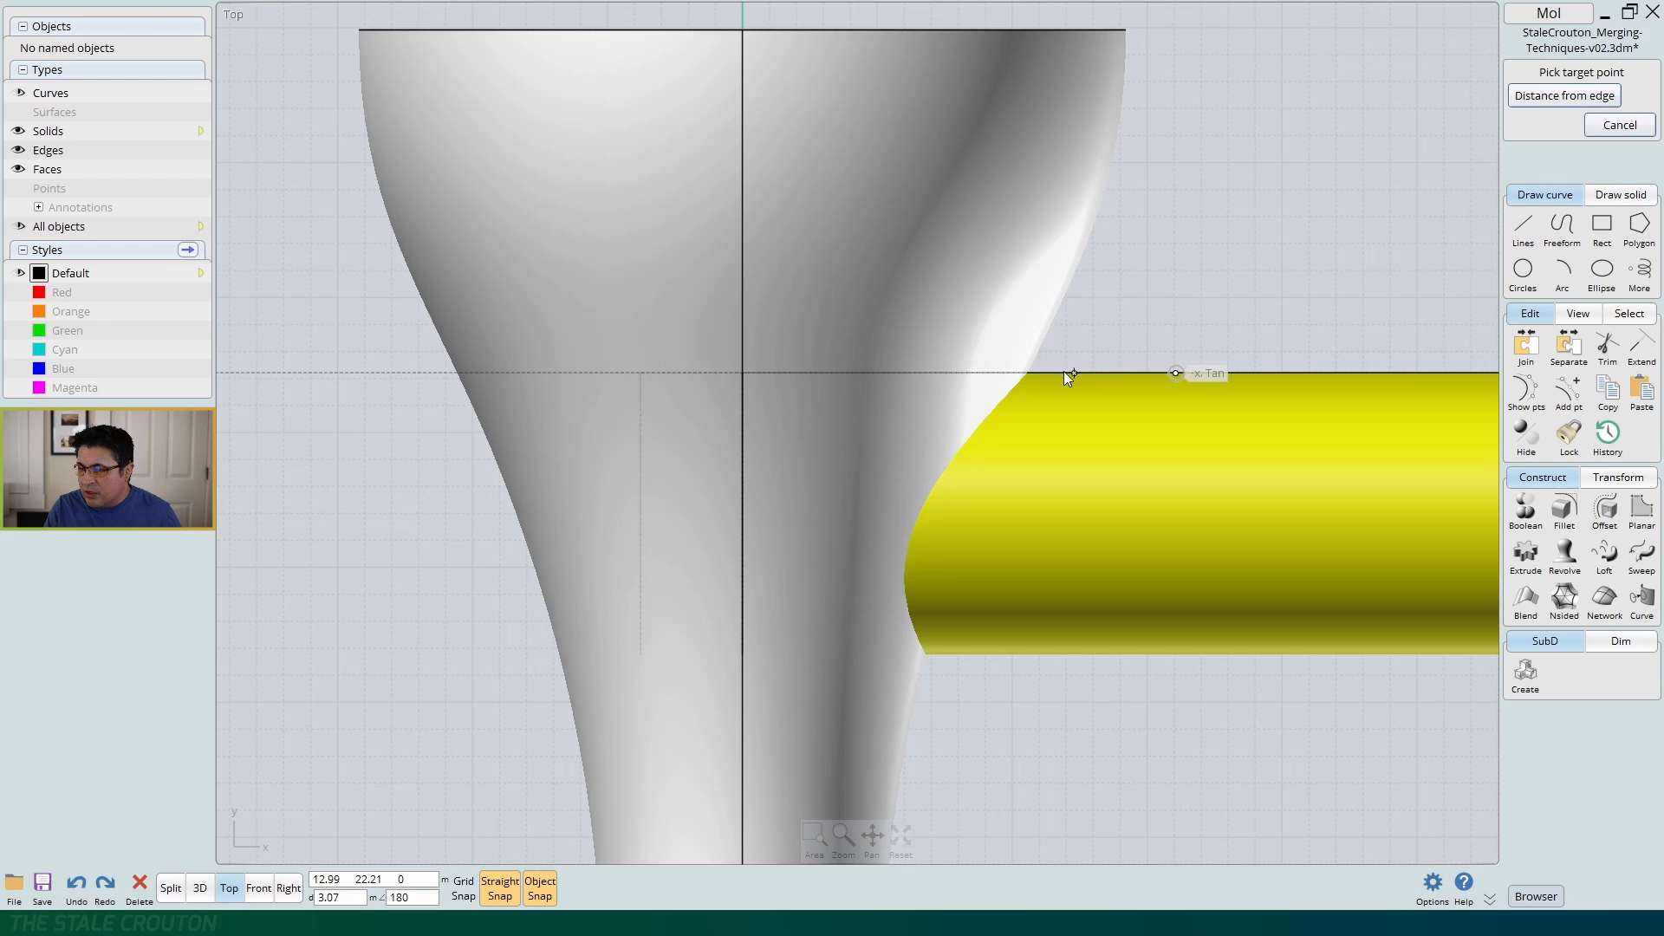
click(737, 372)
scroll(818, 418, down, 4)
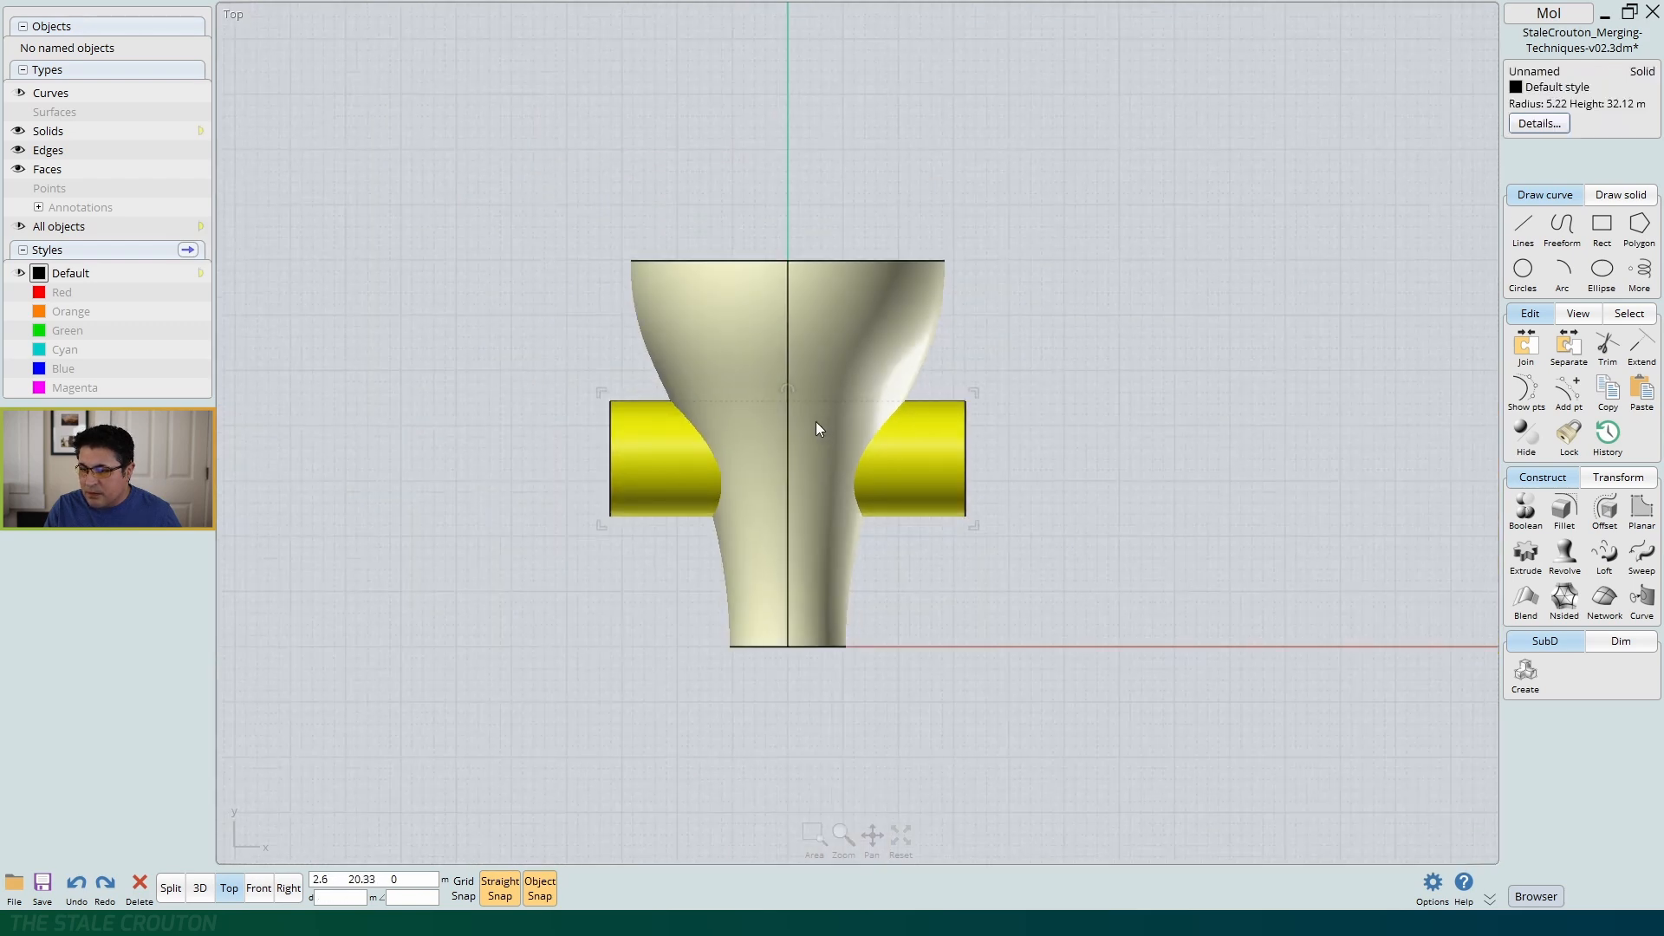
Return to the four-view layout with nothing selected and save the file
key(space)
click(693, 260)
key(ctrl+s)
mouse_move(1165, 284)
right_down()
mouse_move(1350, 300)
mouse_move(1182, 271)
mouse_move(1255, 272)
mouse_move(1128, 282)
mouse_move(1247, 248)
mouse_move(1163, 288)
mouse_move(1160, 262)
right_up()
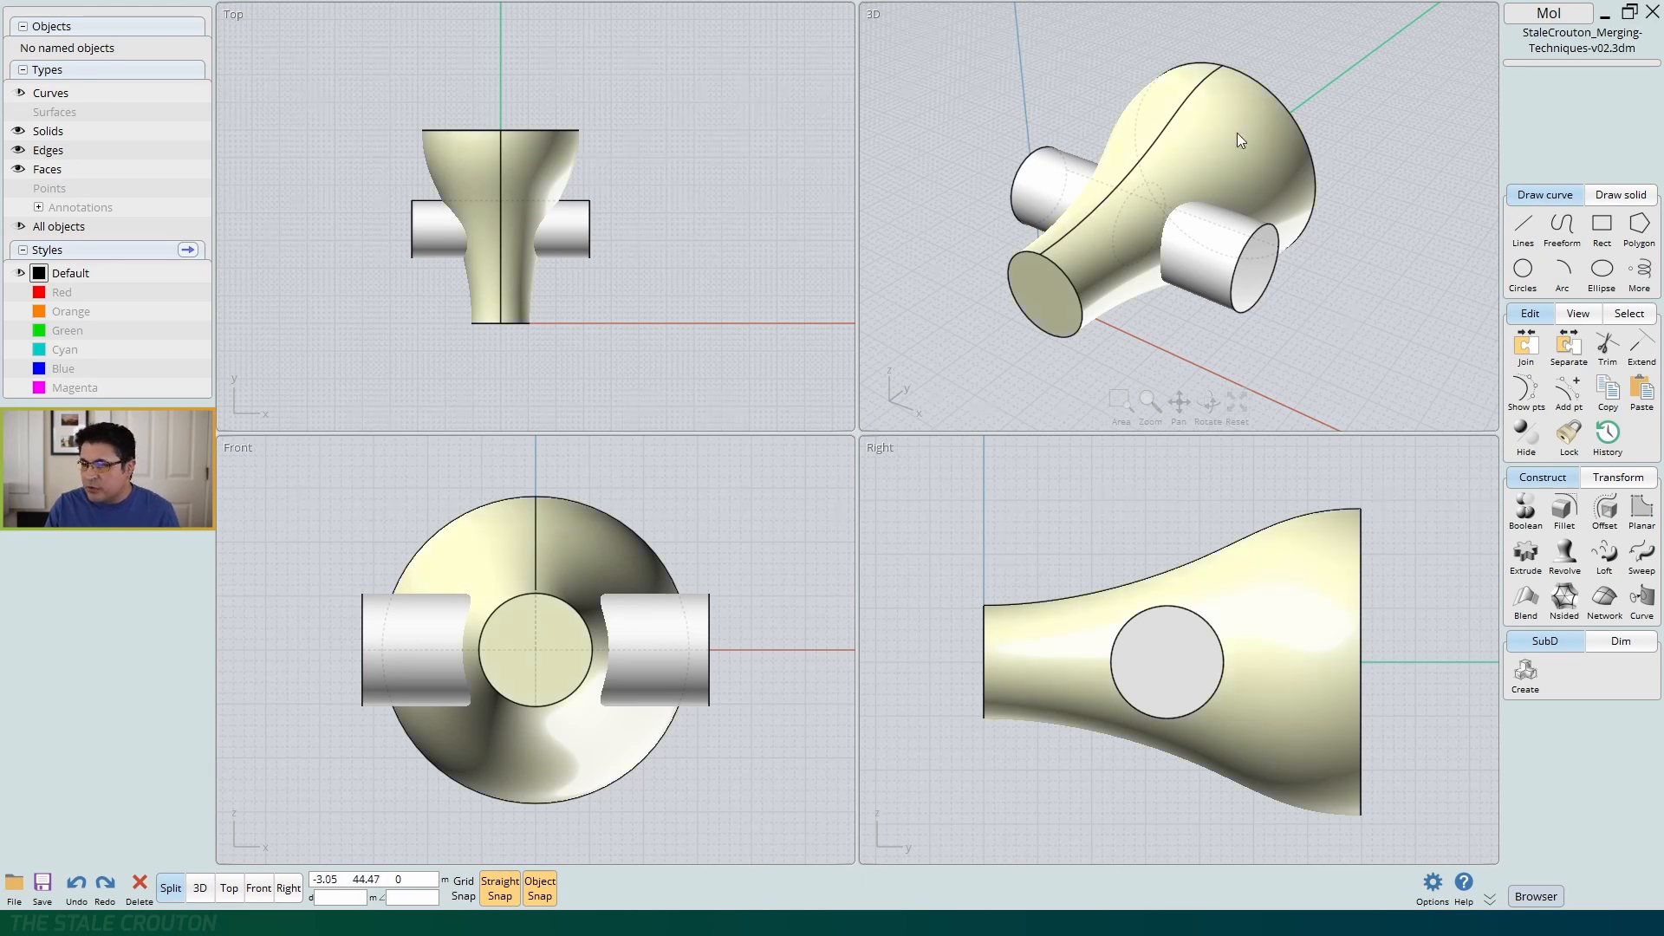
Boolean union the revolved solid and the crossing cylinder into one solid and check it from both sides
key(ctrl+a)
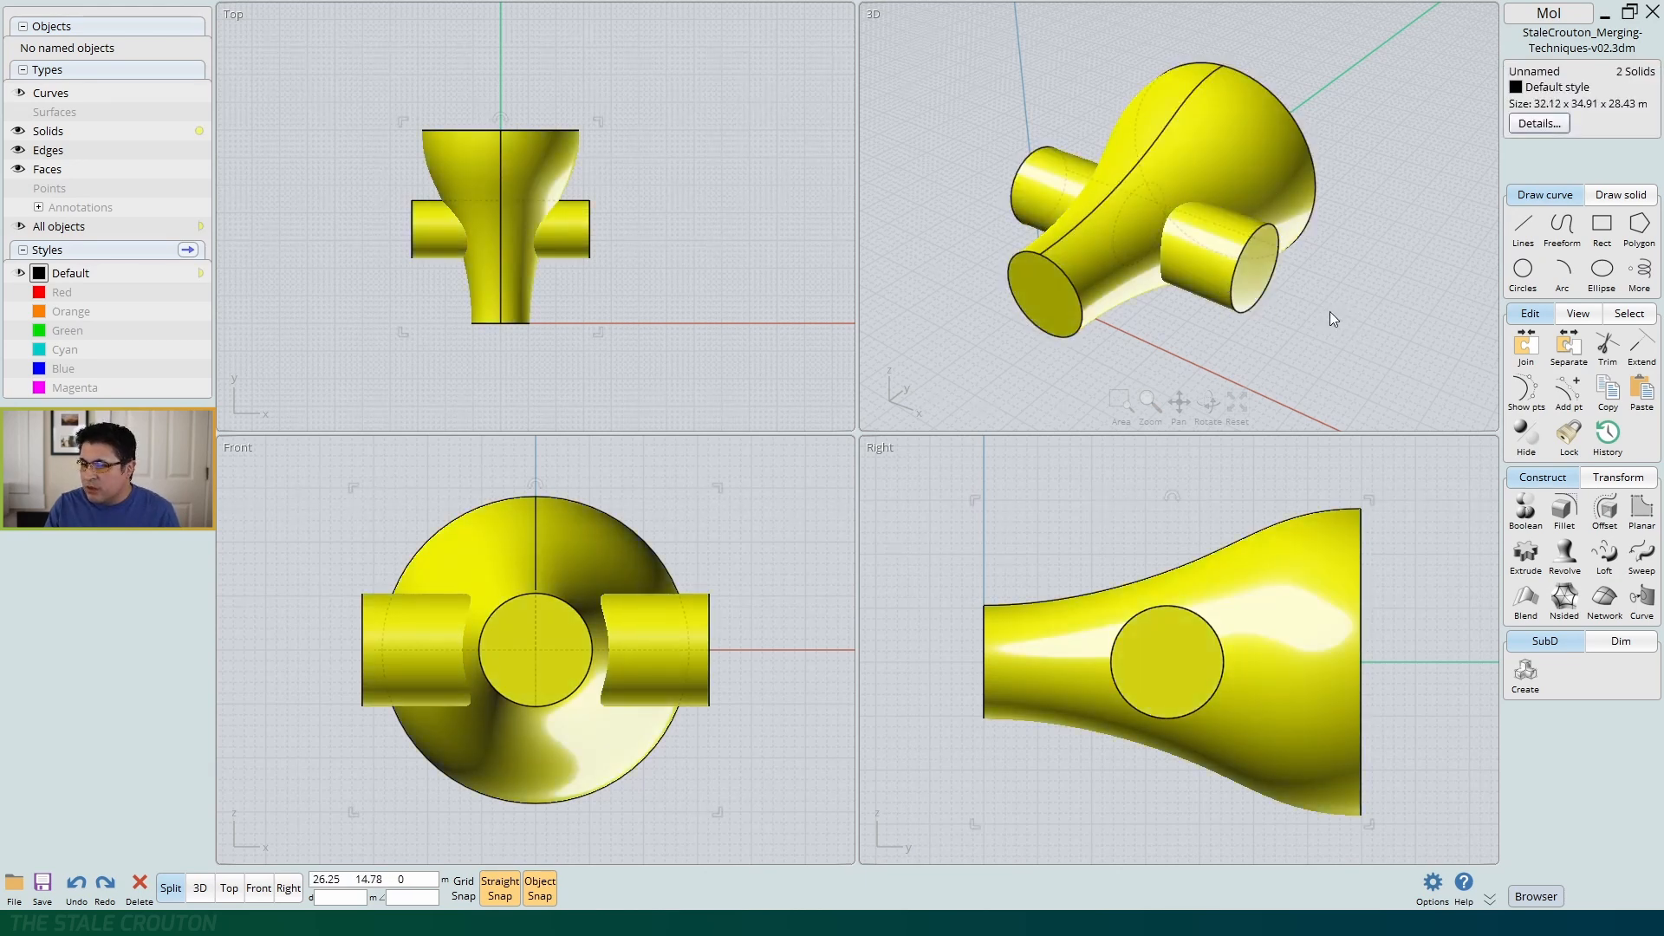
click(1329, 319)
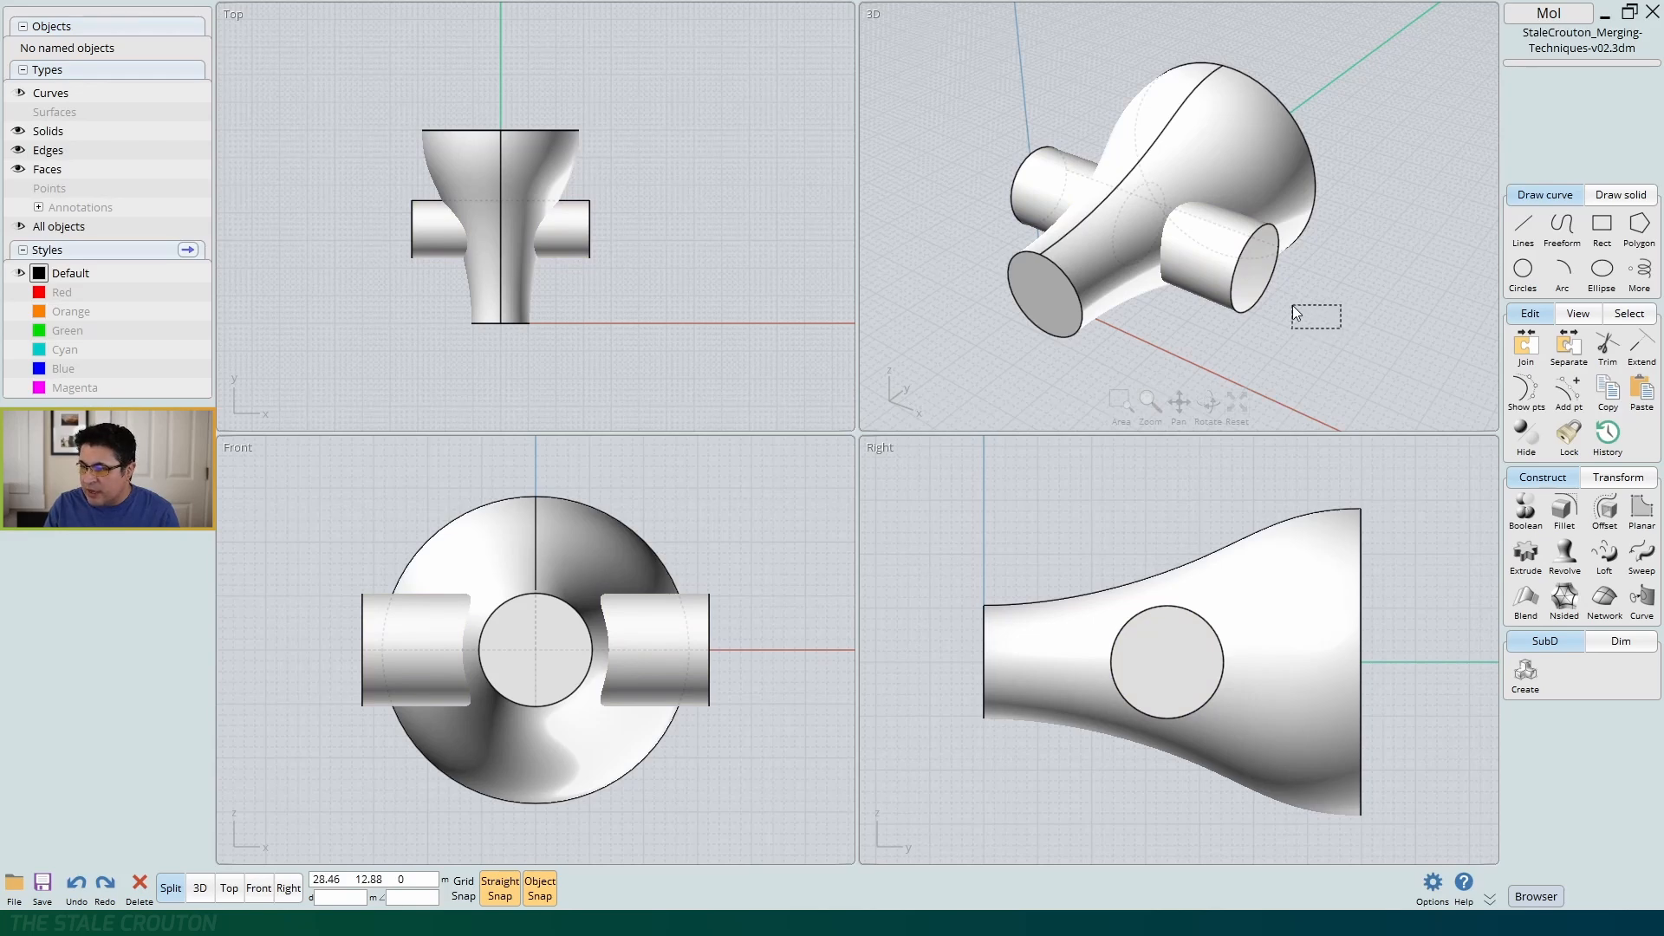
drag(1268, 258, 1240, 208)
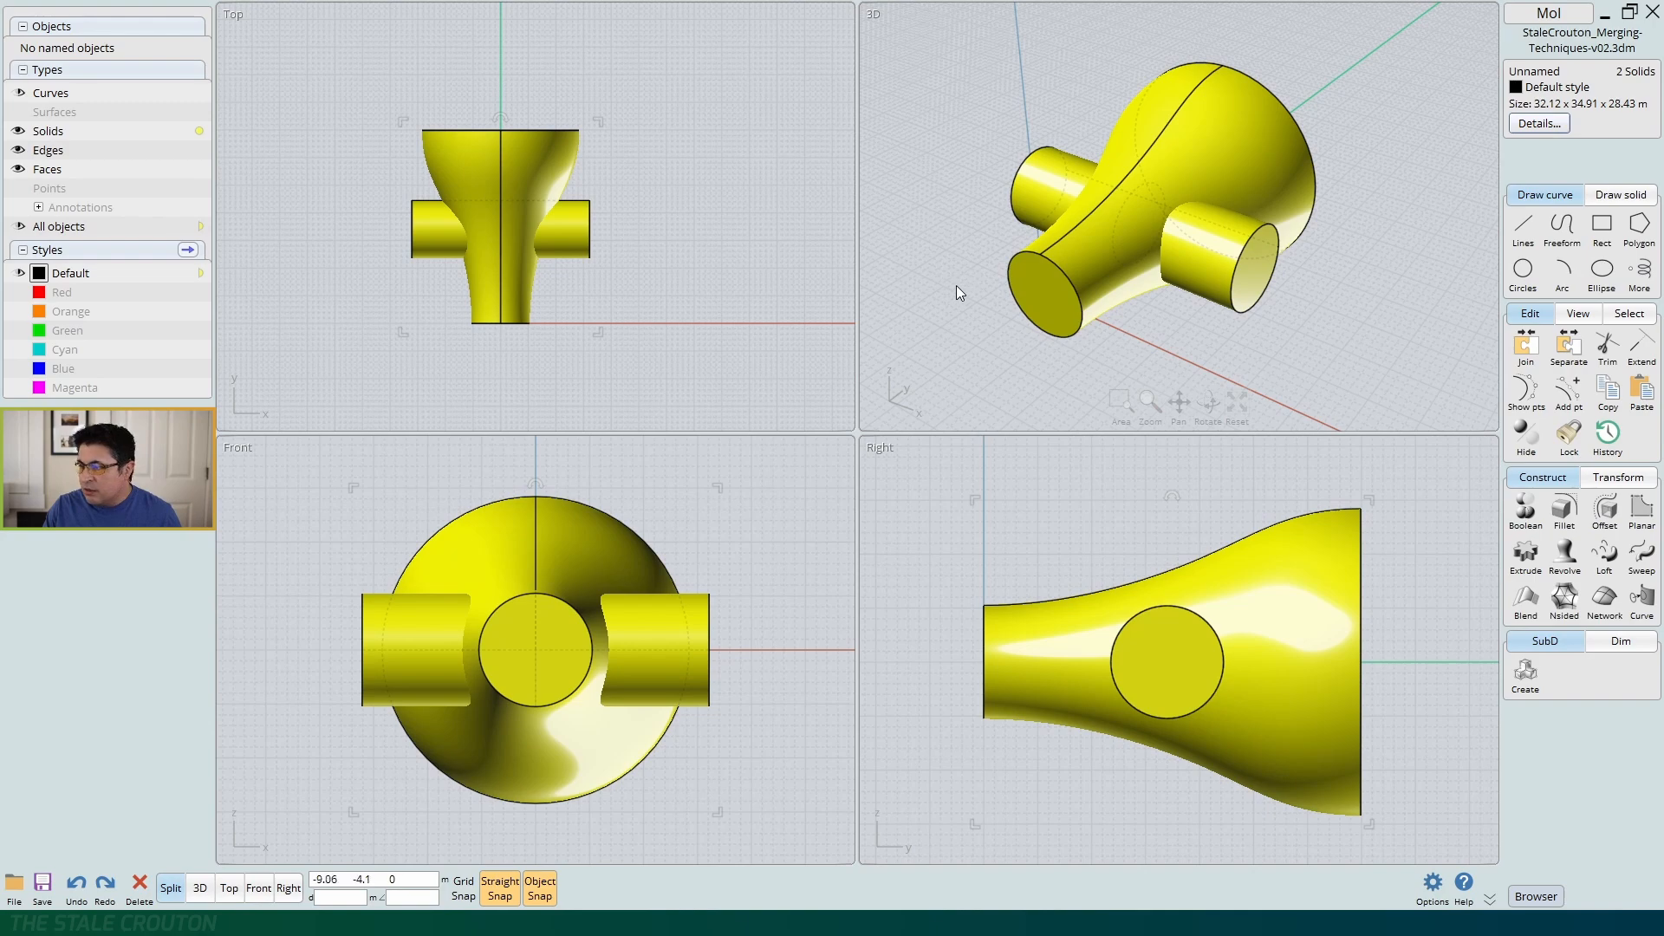
mouse_move(959, 294)
right_down()
mouse_move(1123, 283)
mouse_move(1140, 241)
mouse_move(953, 282)
right_up()
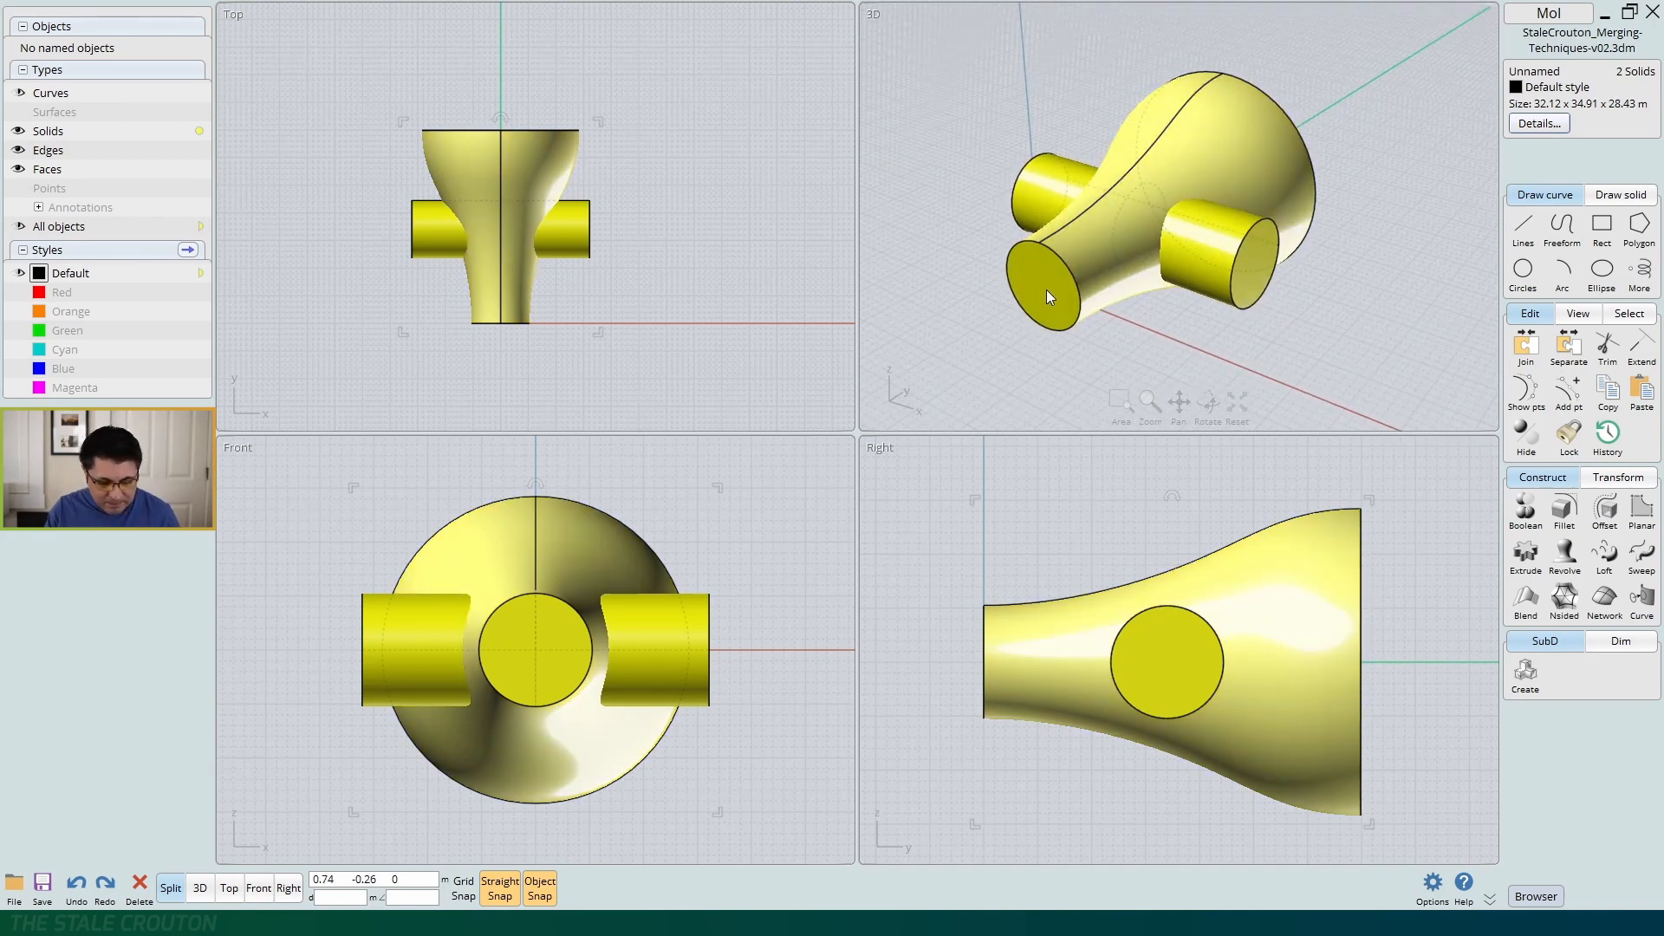
click(1525, 511)
click(1553, 509)
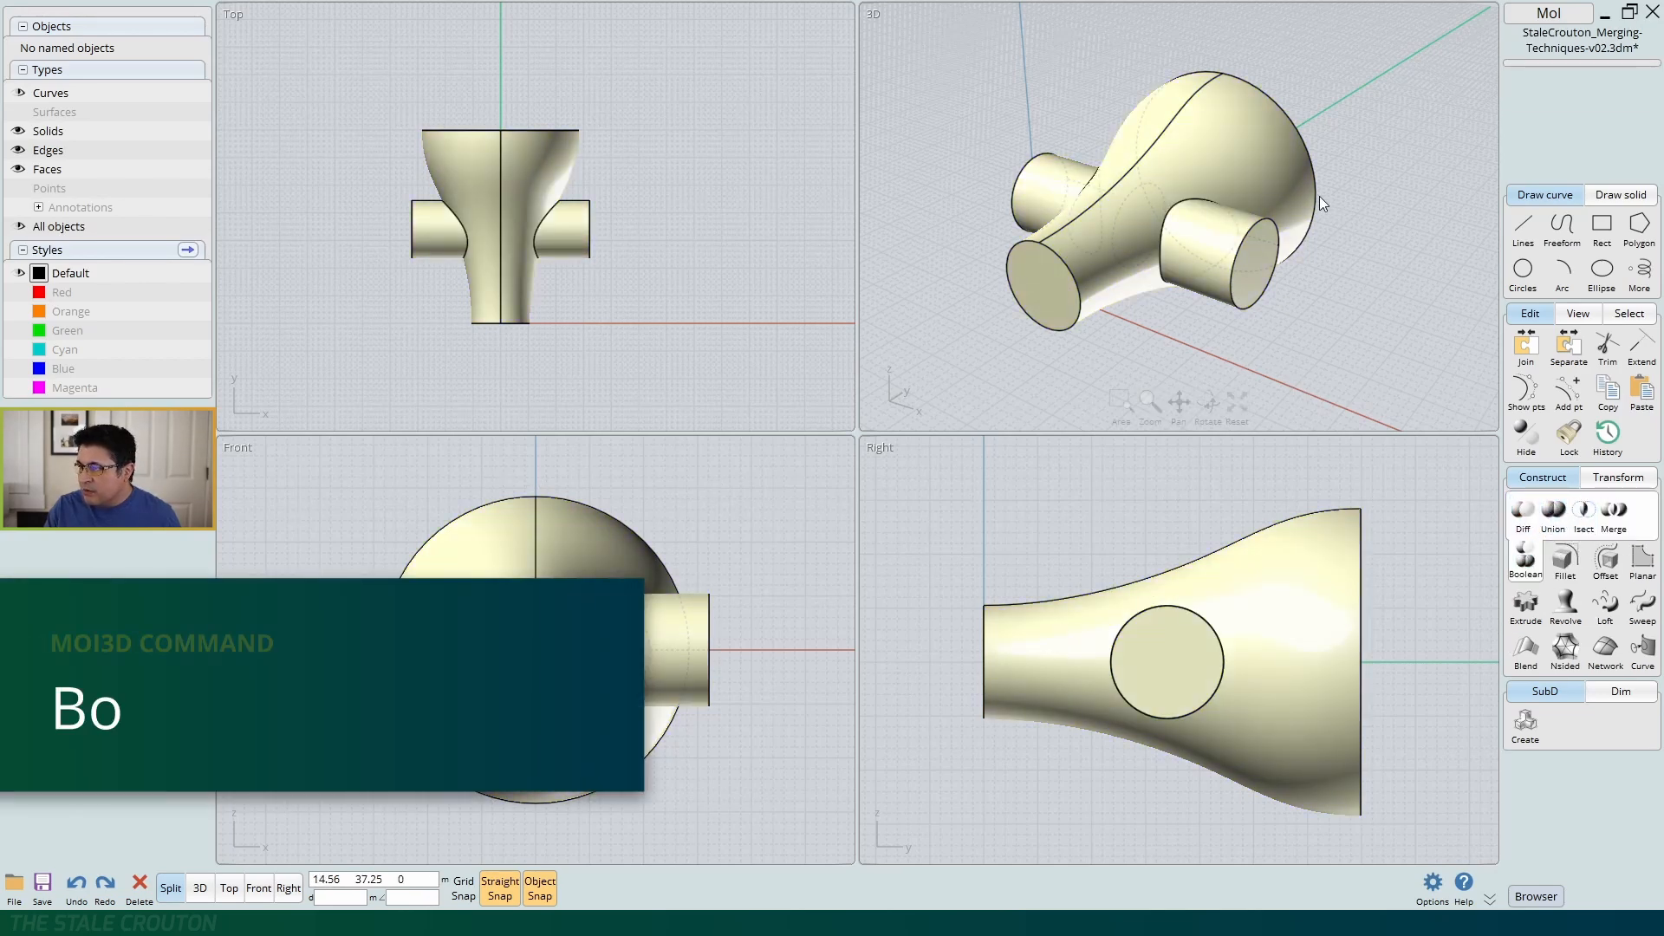
right_drag(943, 252, 1093, 242)
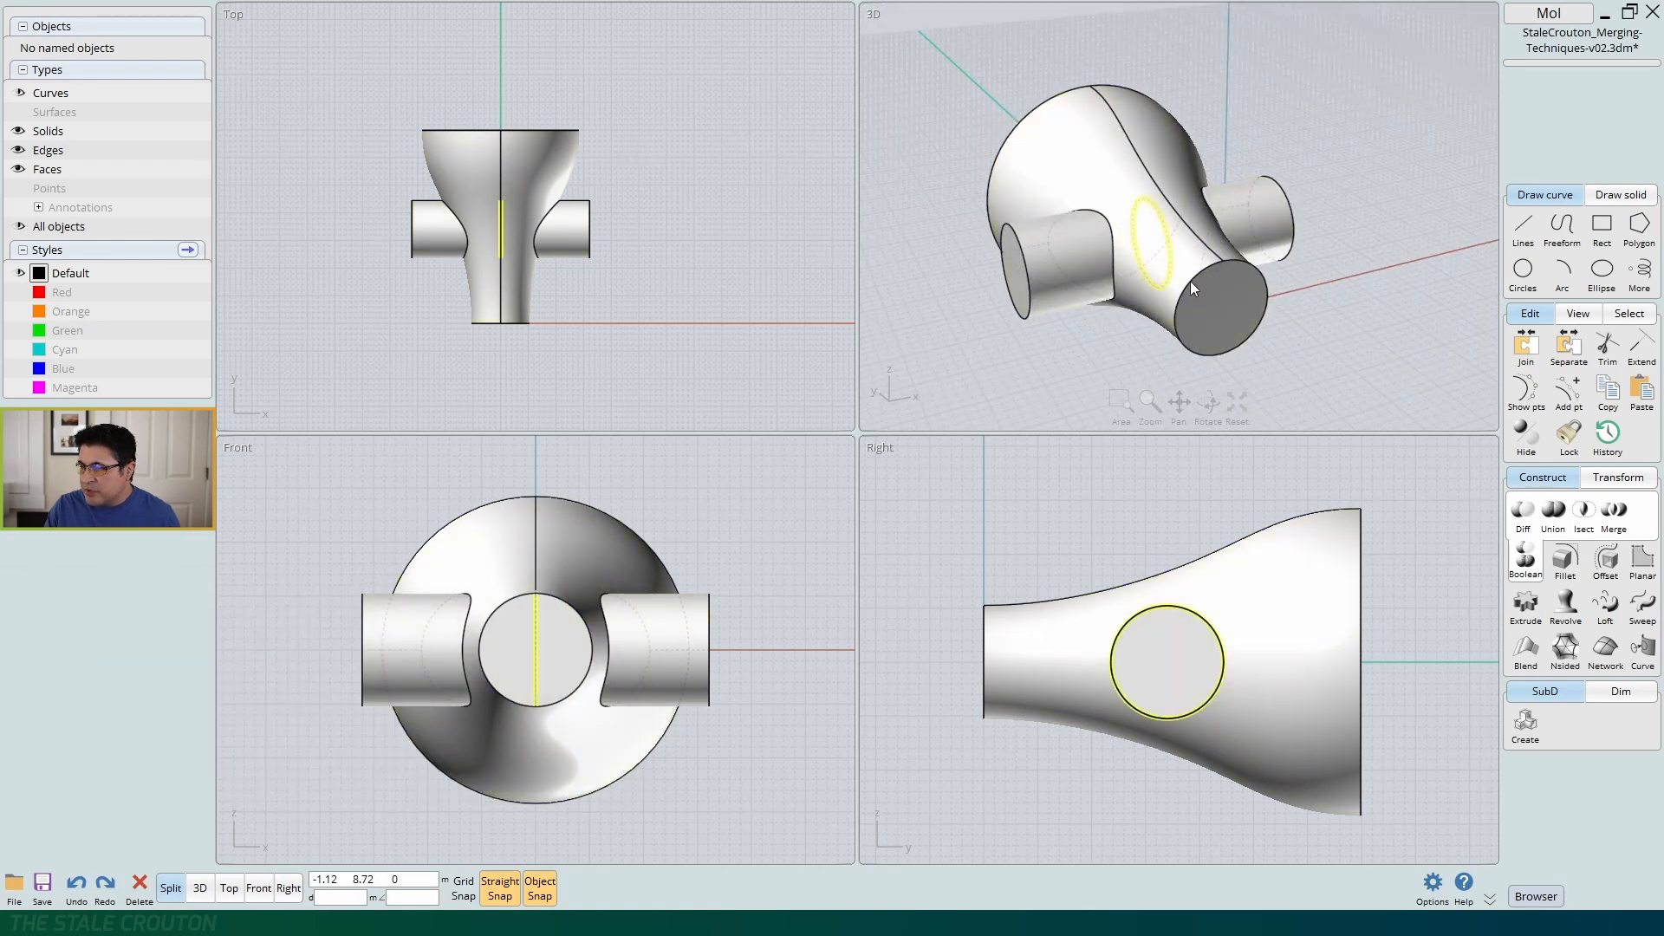
click(1296, 258)
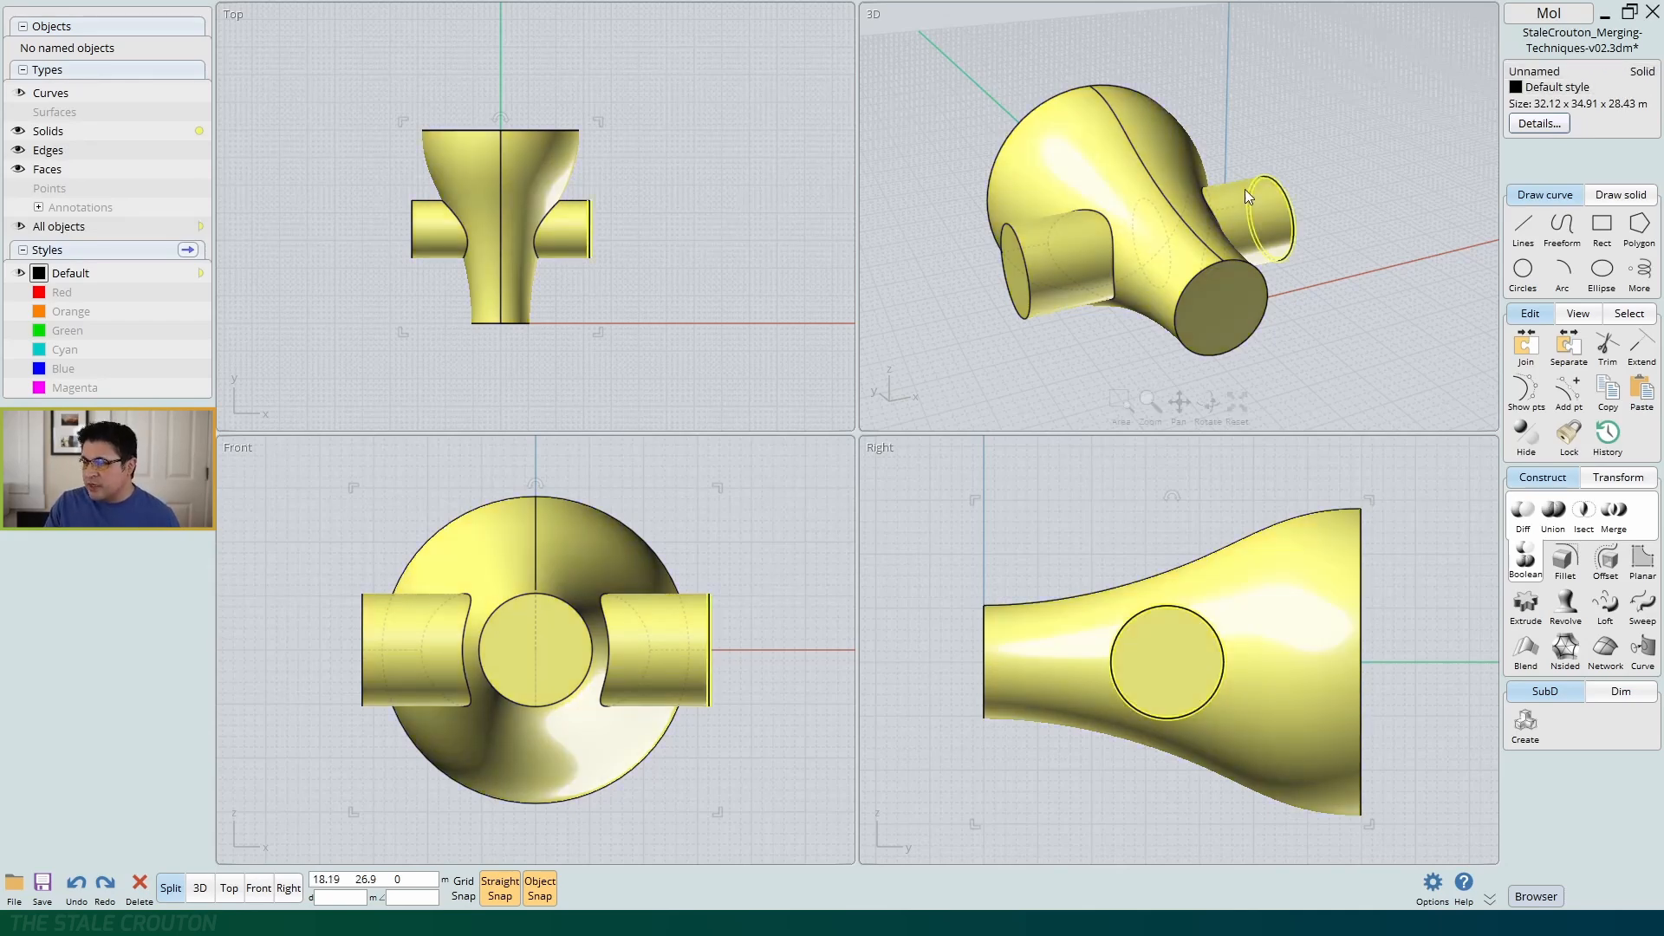
click(1333, 344)
right_drag(1343, 326, 1199, 325)
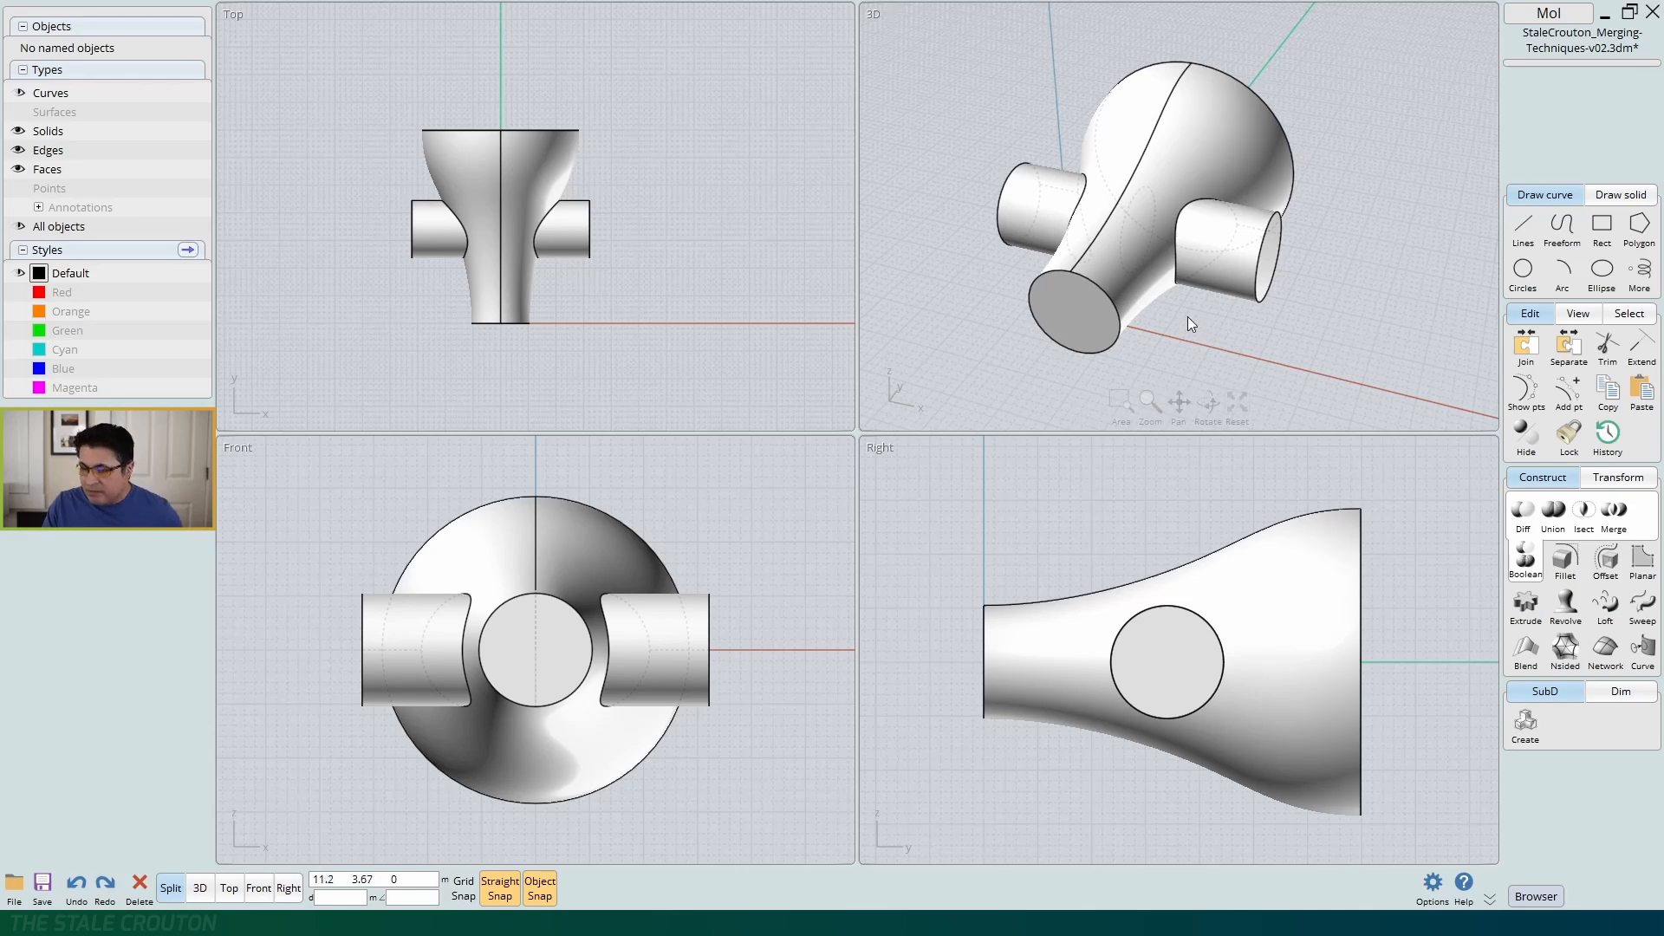
Copy the unioned solid in the 3D view, placing the duplicate beside the original in the positive X direction
key(space)
scroll(838, 338, down, 3)
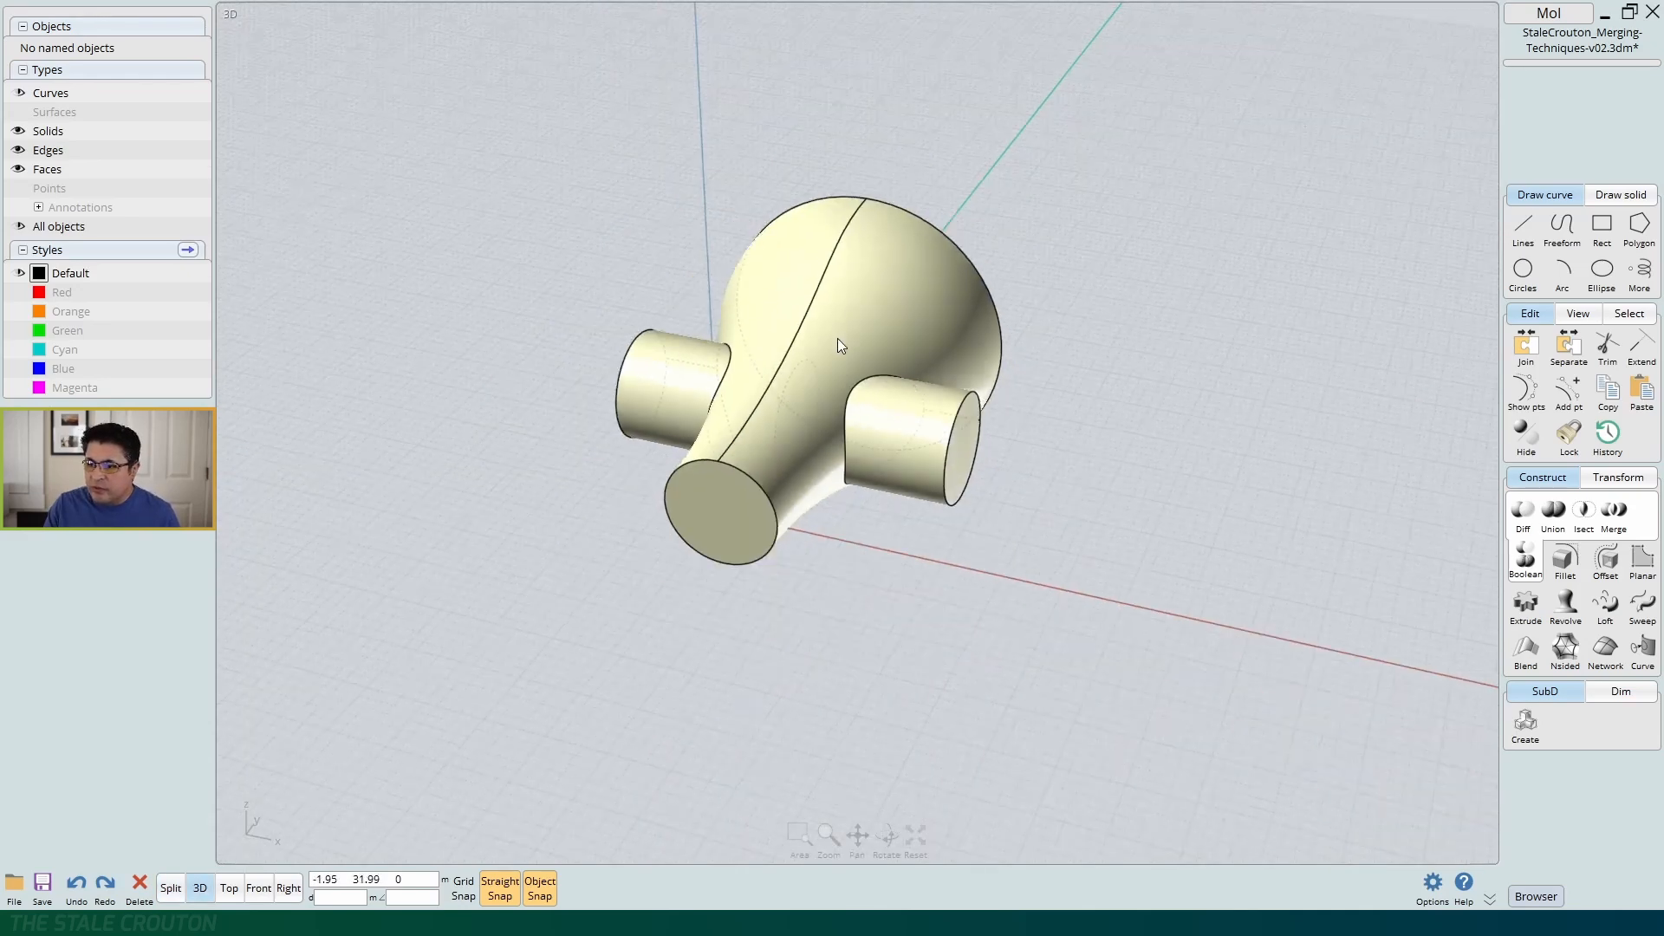
click(898, 436)
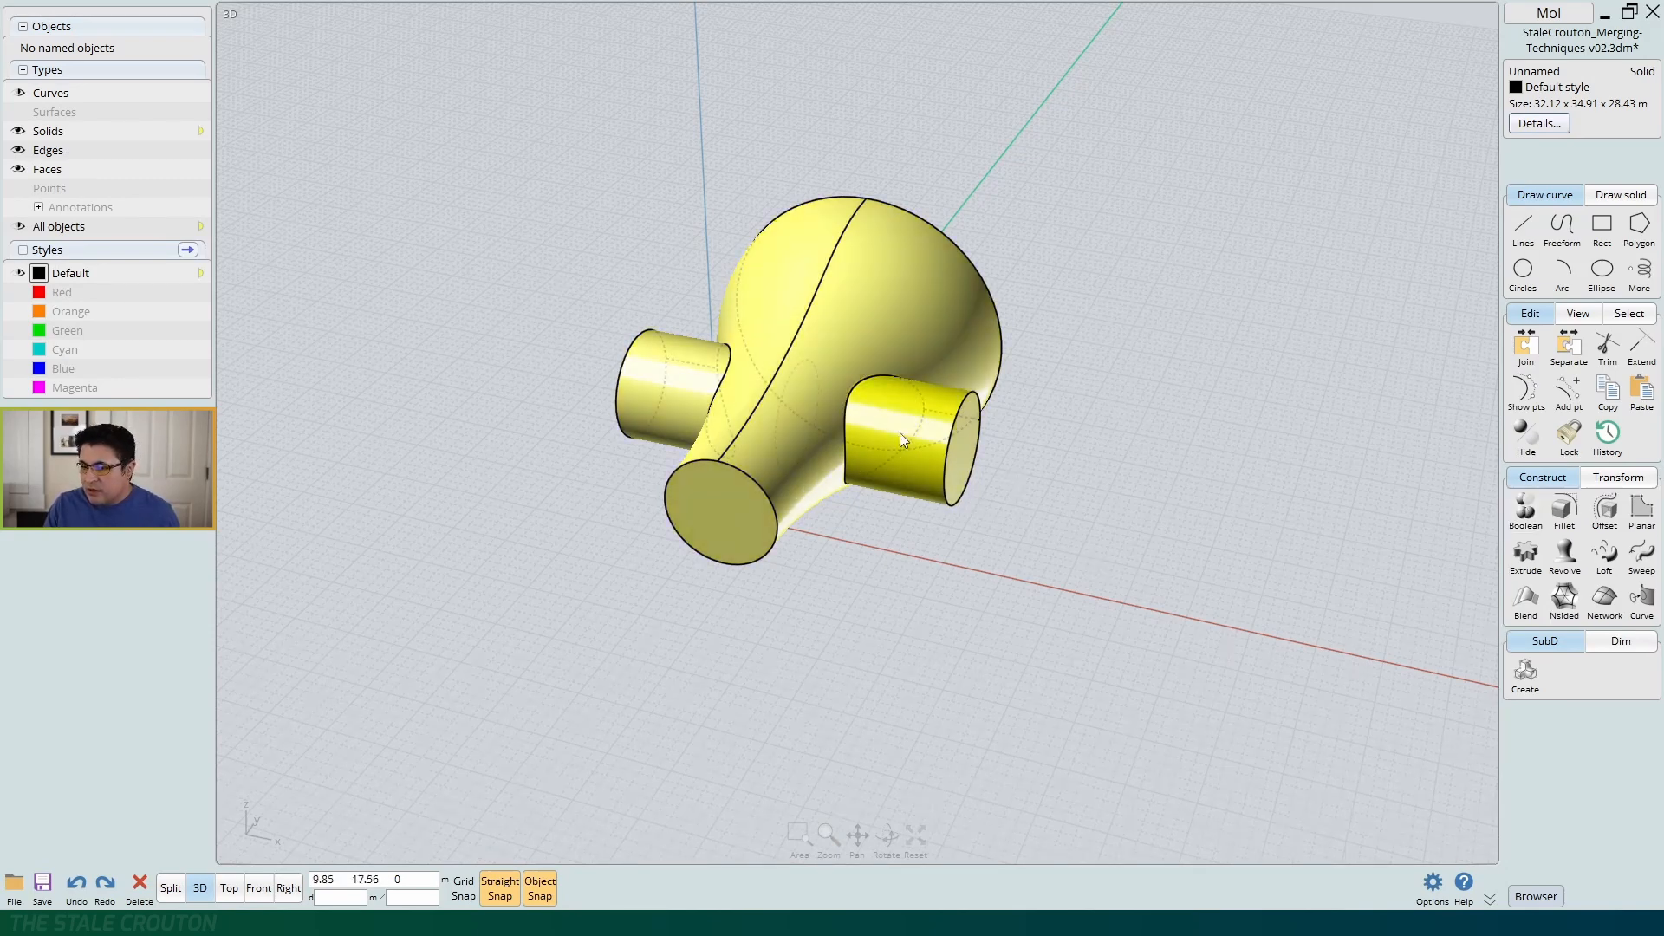
click(790, 483)
drag(867, 330, 1423, 499)
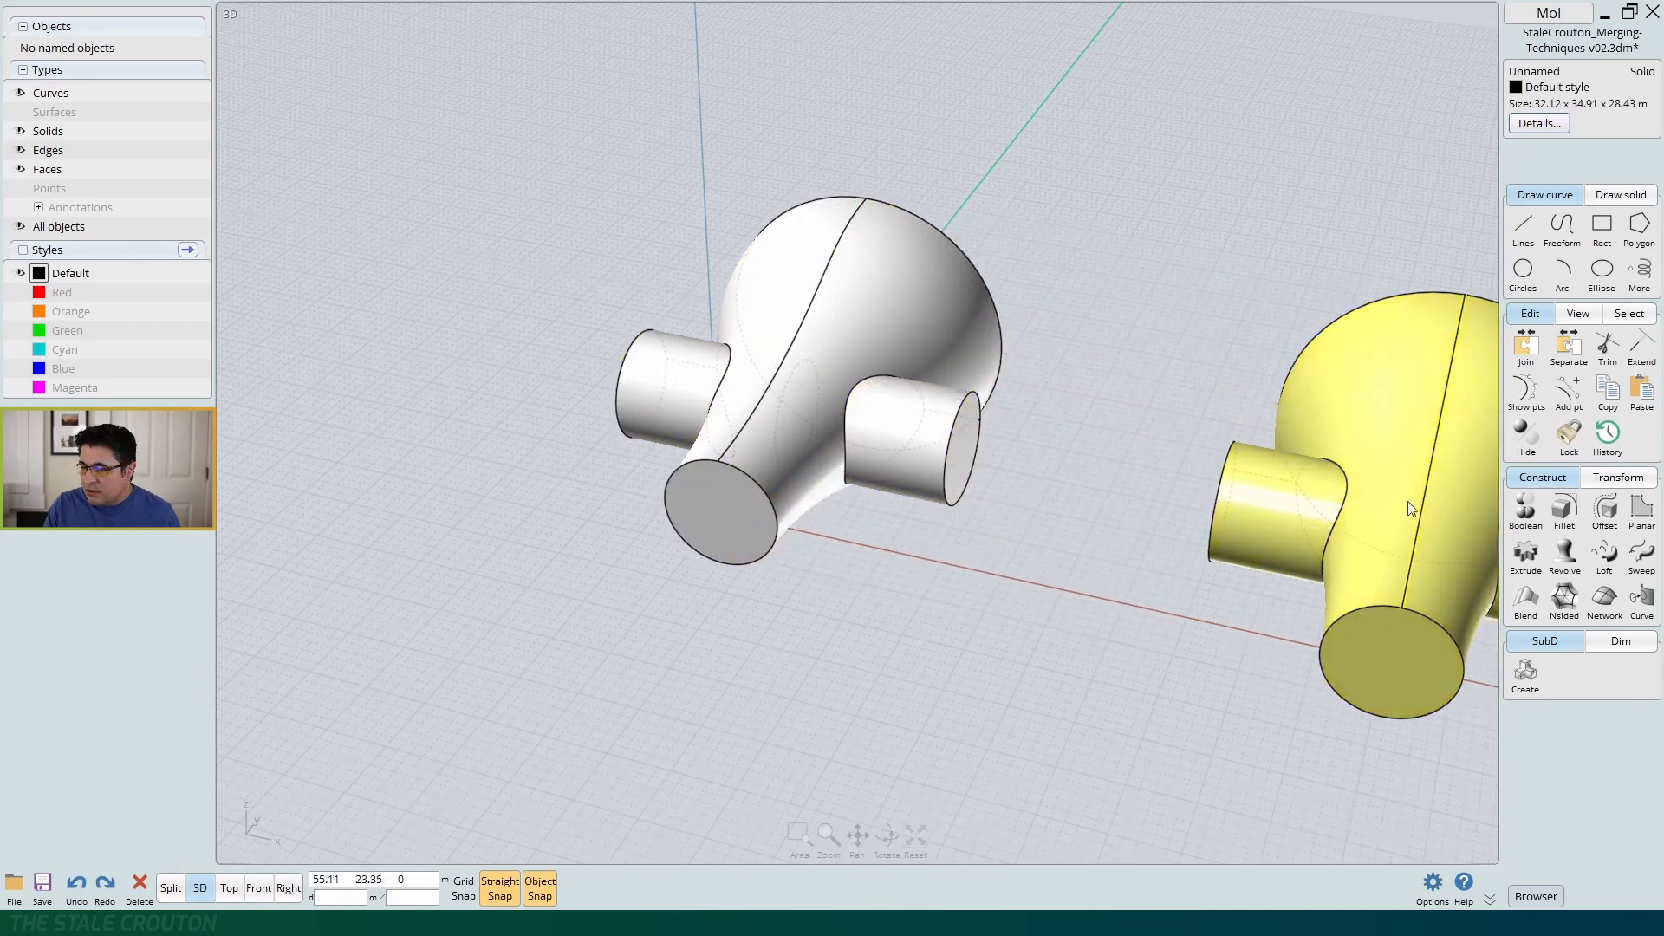
scroll(1172, 508, down, 2)
Hide the leftover profile circle inside the original unioned solid
right_drag(1172, 508, 1043, 554)
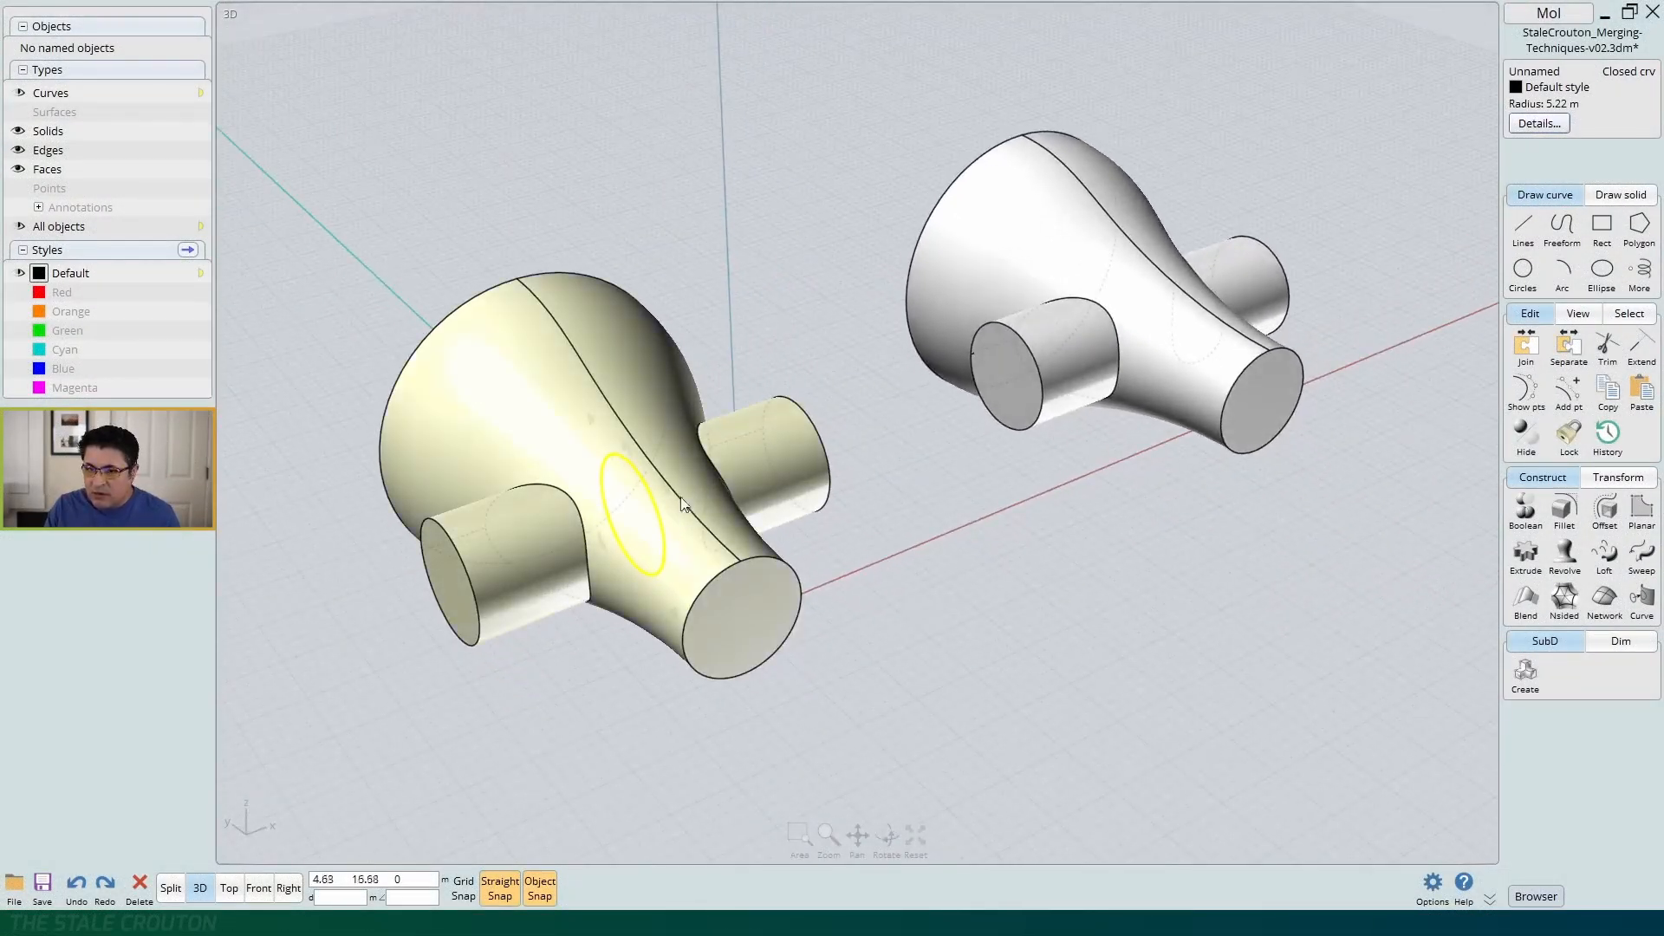
key(ctrl+h)
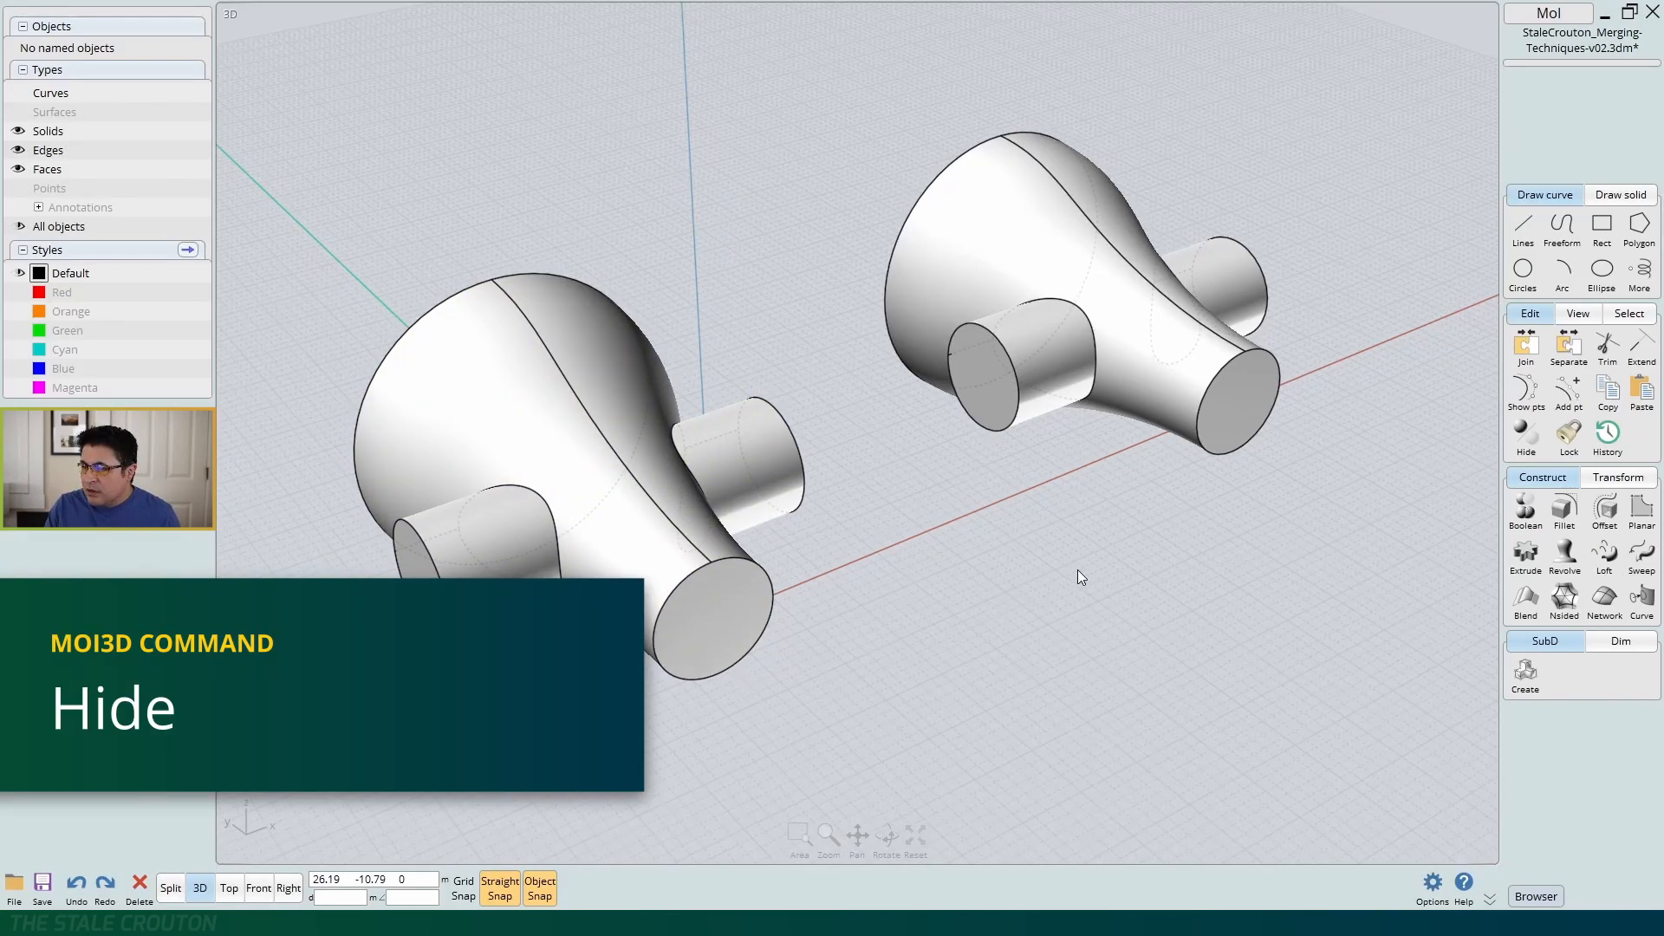
right_drag(1078, 570, 1106, 546)
right_drag(823, 466, 849, 491)
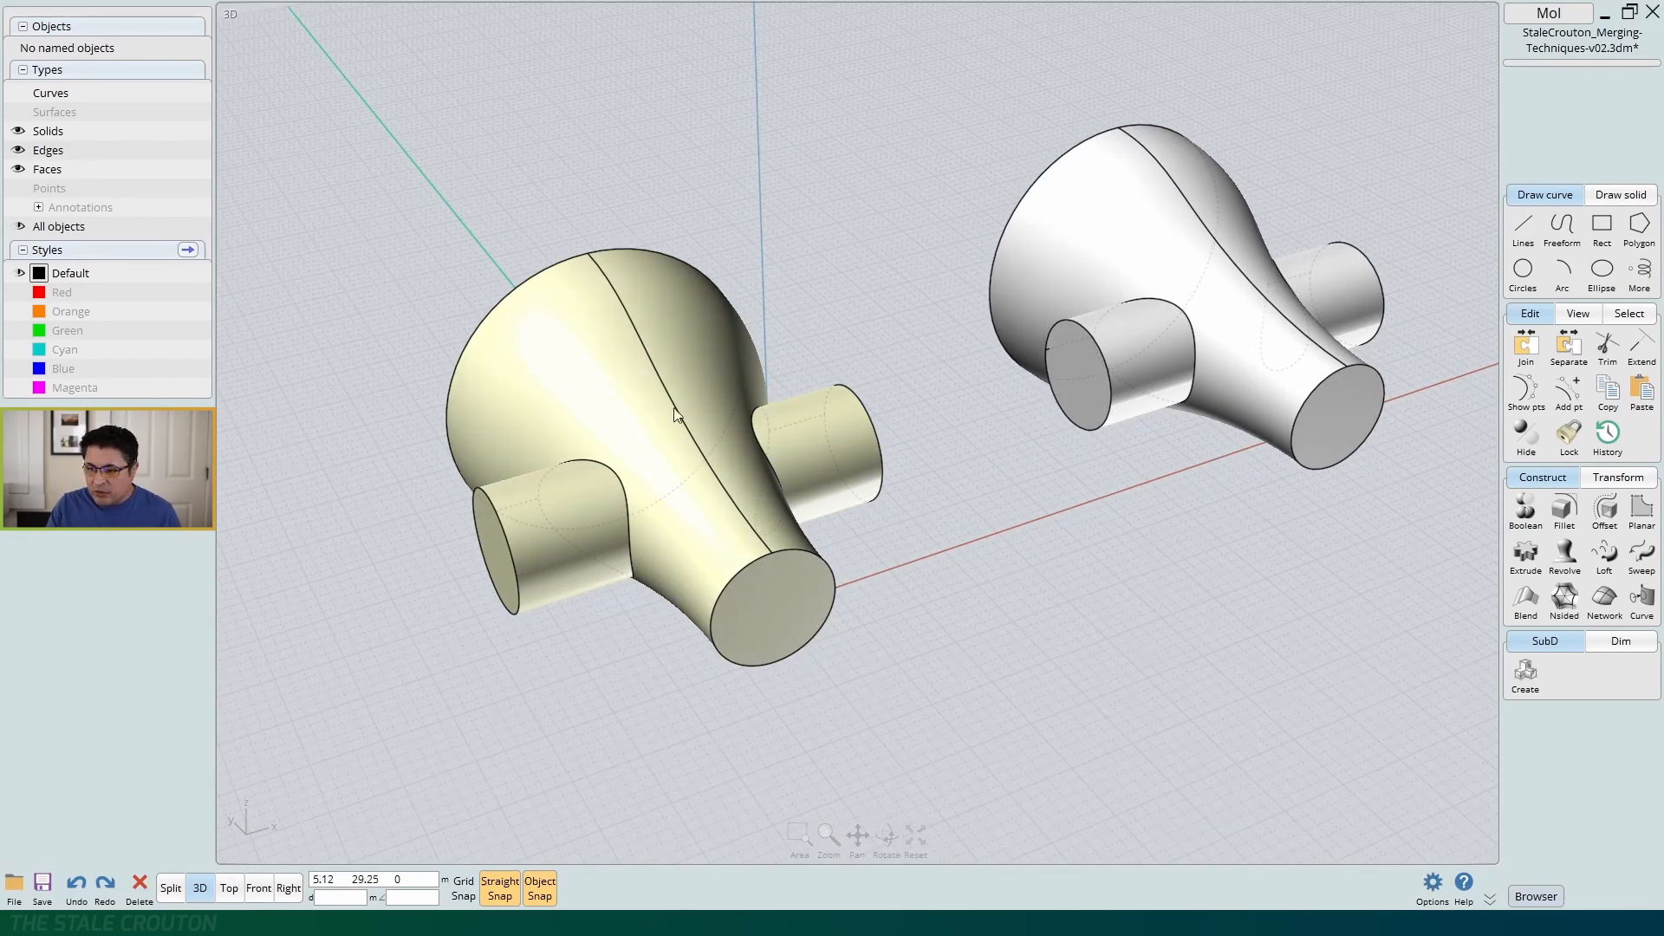
Start a Fillet on the two closed edges where the cylinder meets the revolved body of the original solid
click(705, 382)
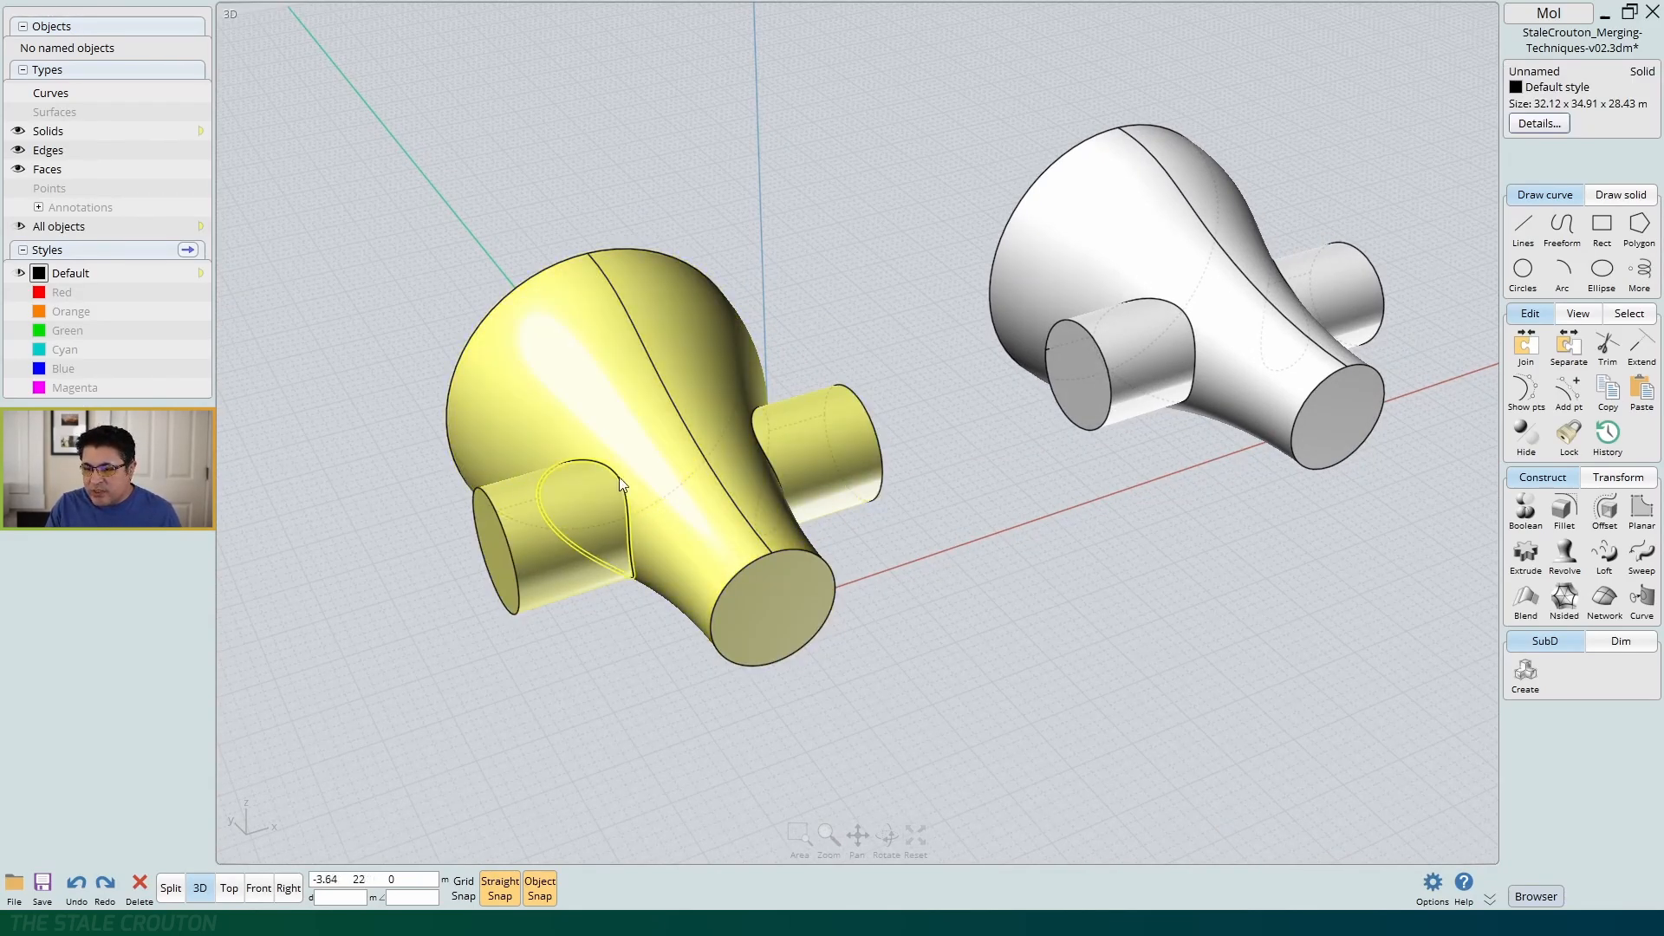
right_drag(725, 466, 850, 491)
click(747, 631)
click(715, 546)
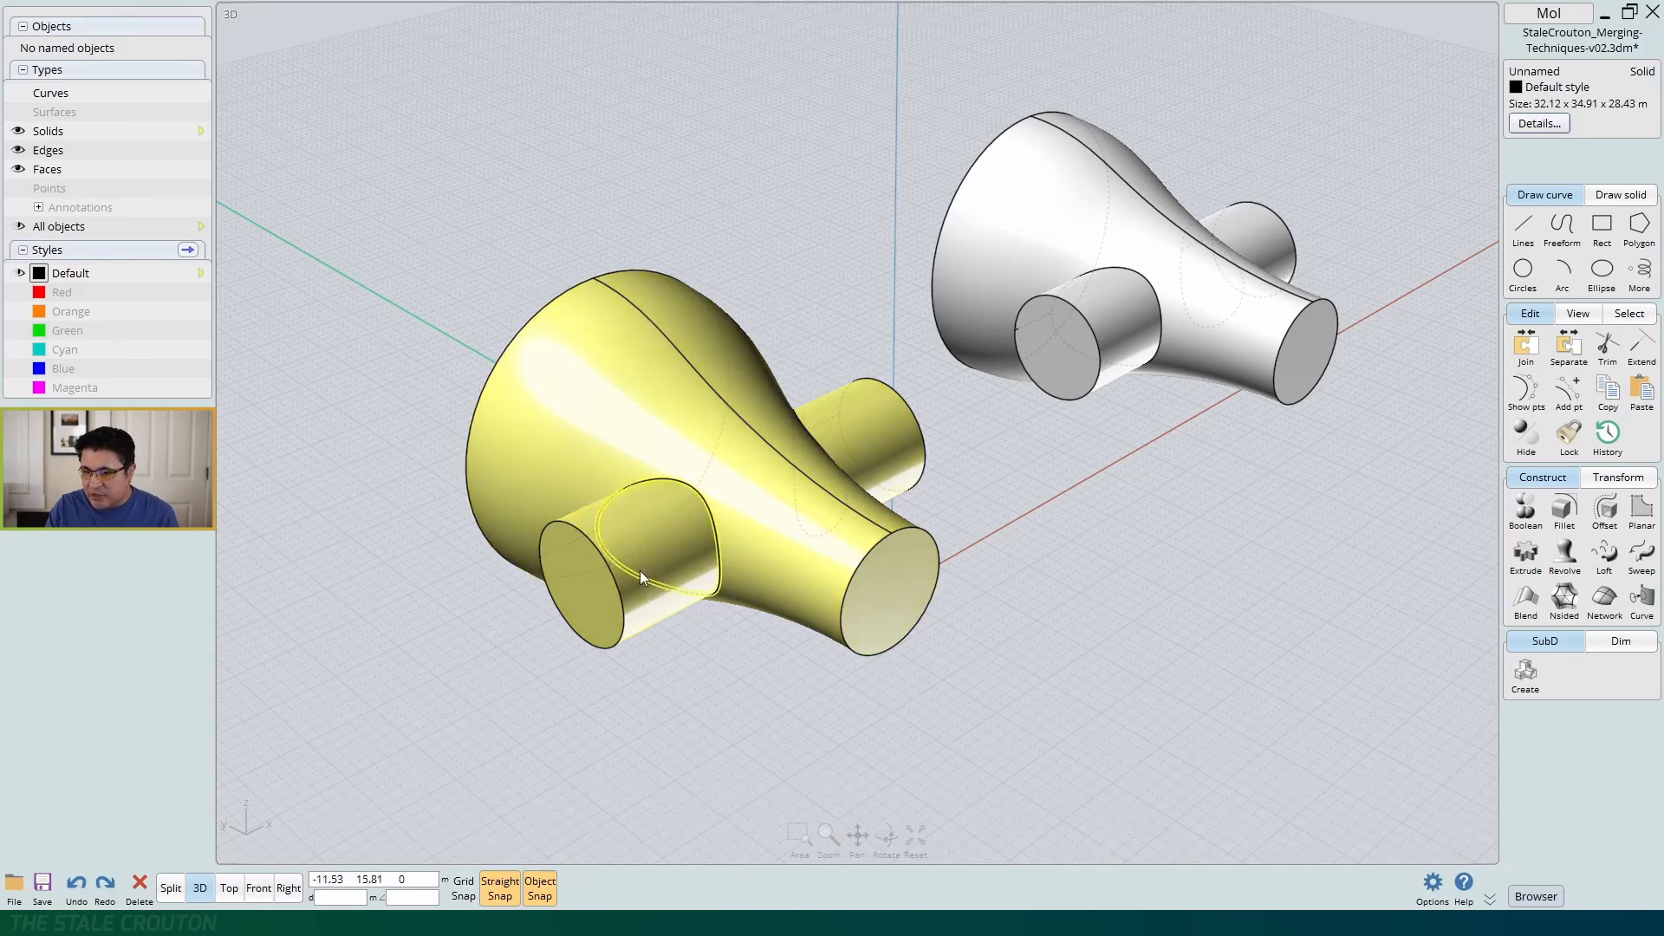
click(714, 522)
right_drag(715, 523, 824, 531)
click(673, 391)
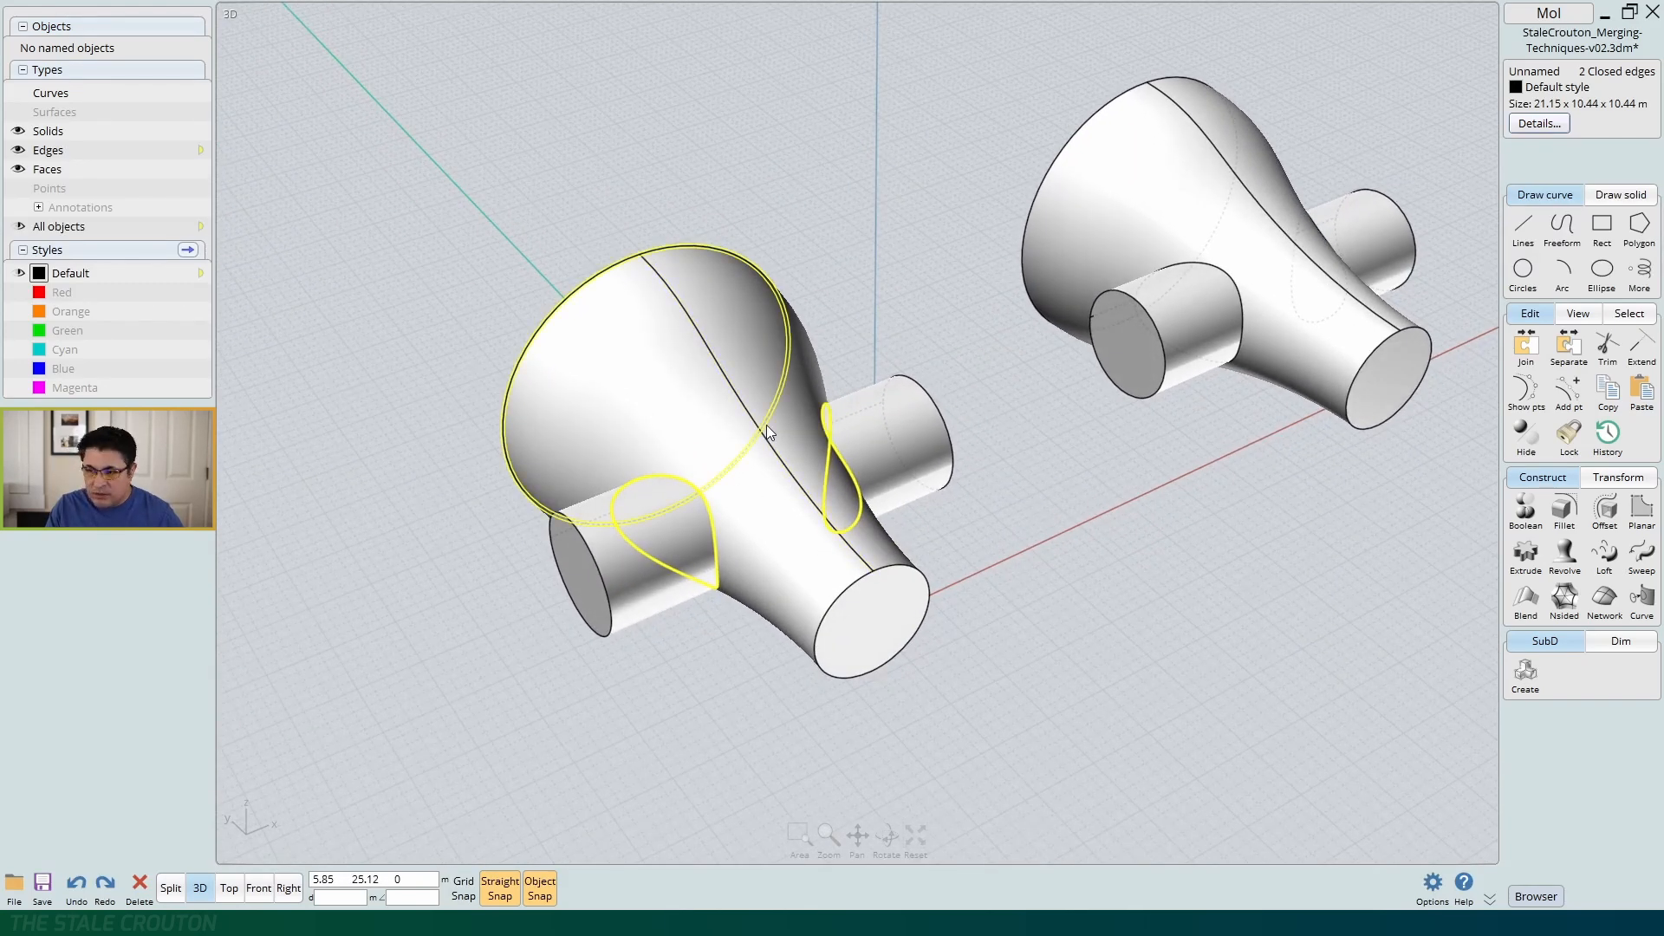
right_click(816, 393)
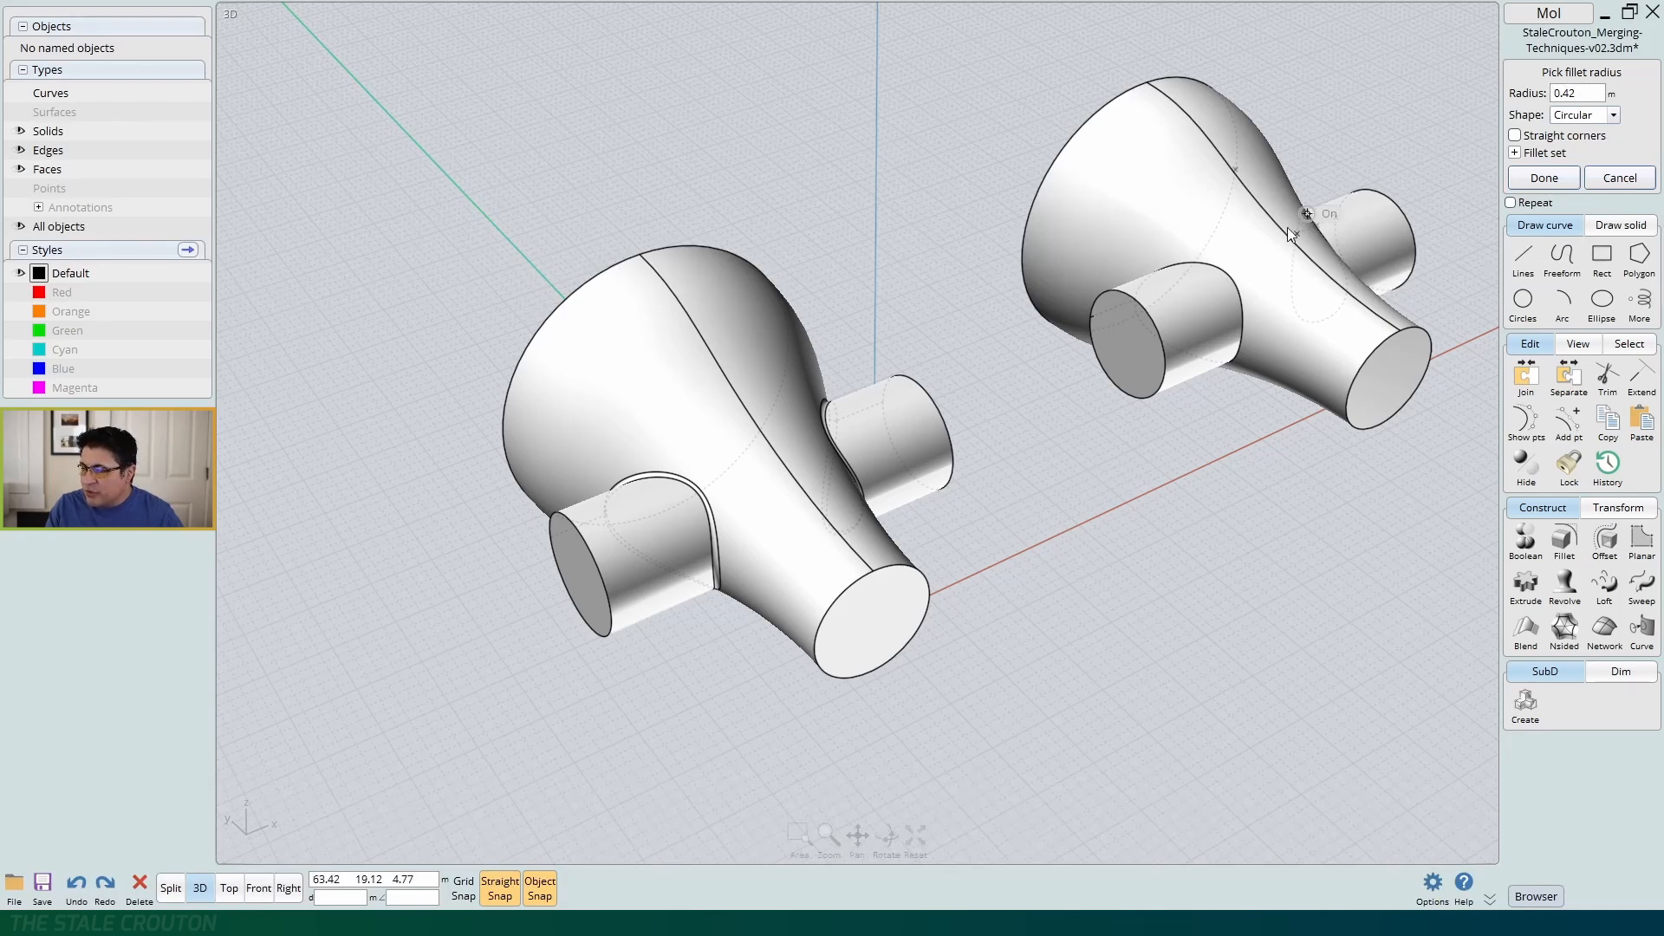
Try a circular fillet with a radius of about 5.35 m on the two intersection edges
scroll(694, 615, up, 3)
scroll(823, 650, up, 3)
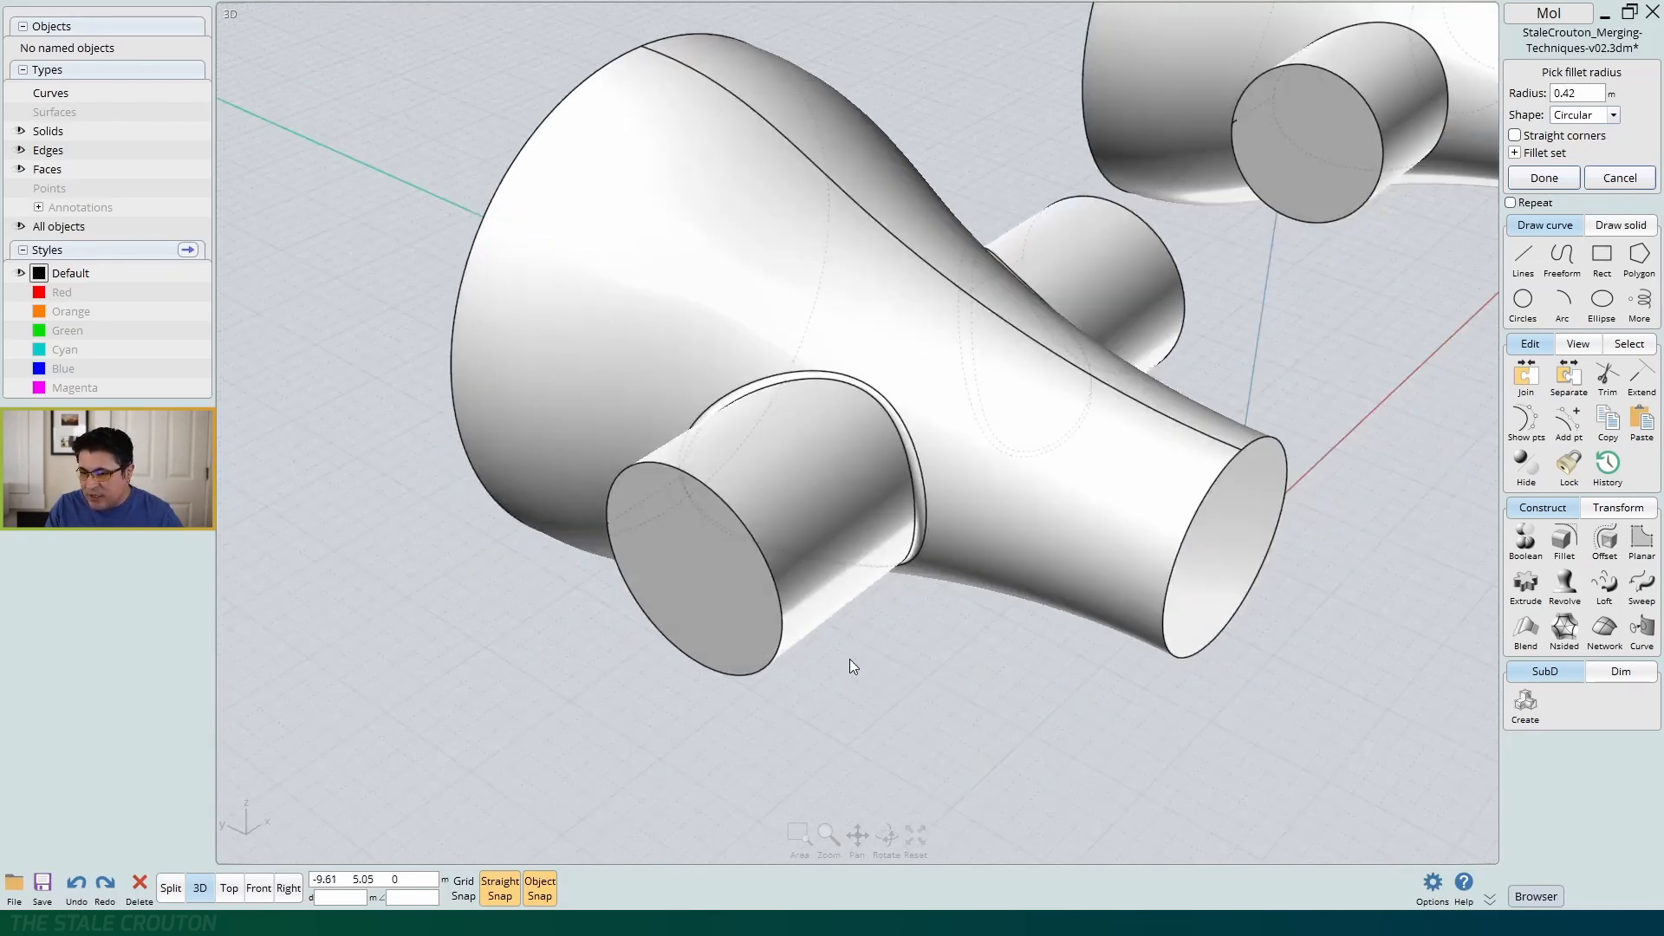
scroll(820, 628, down, 3)
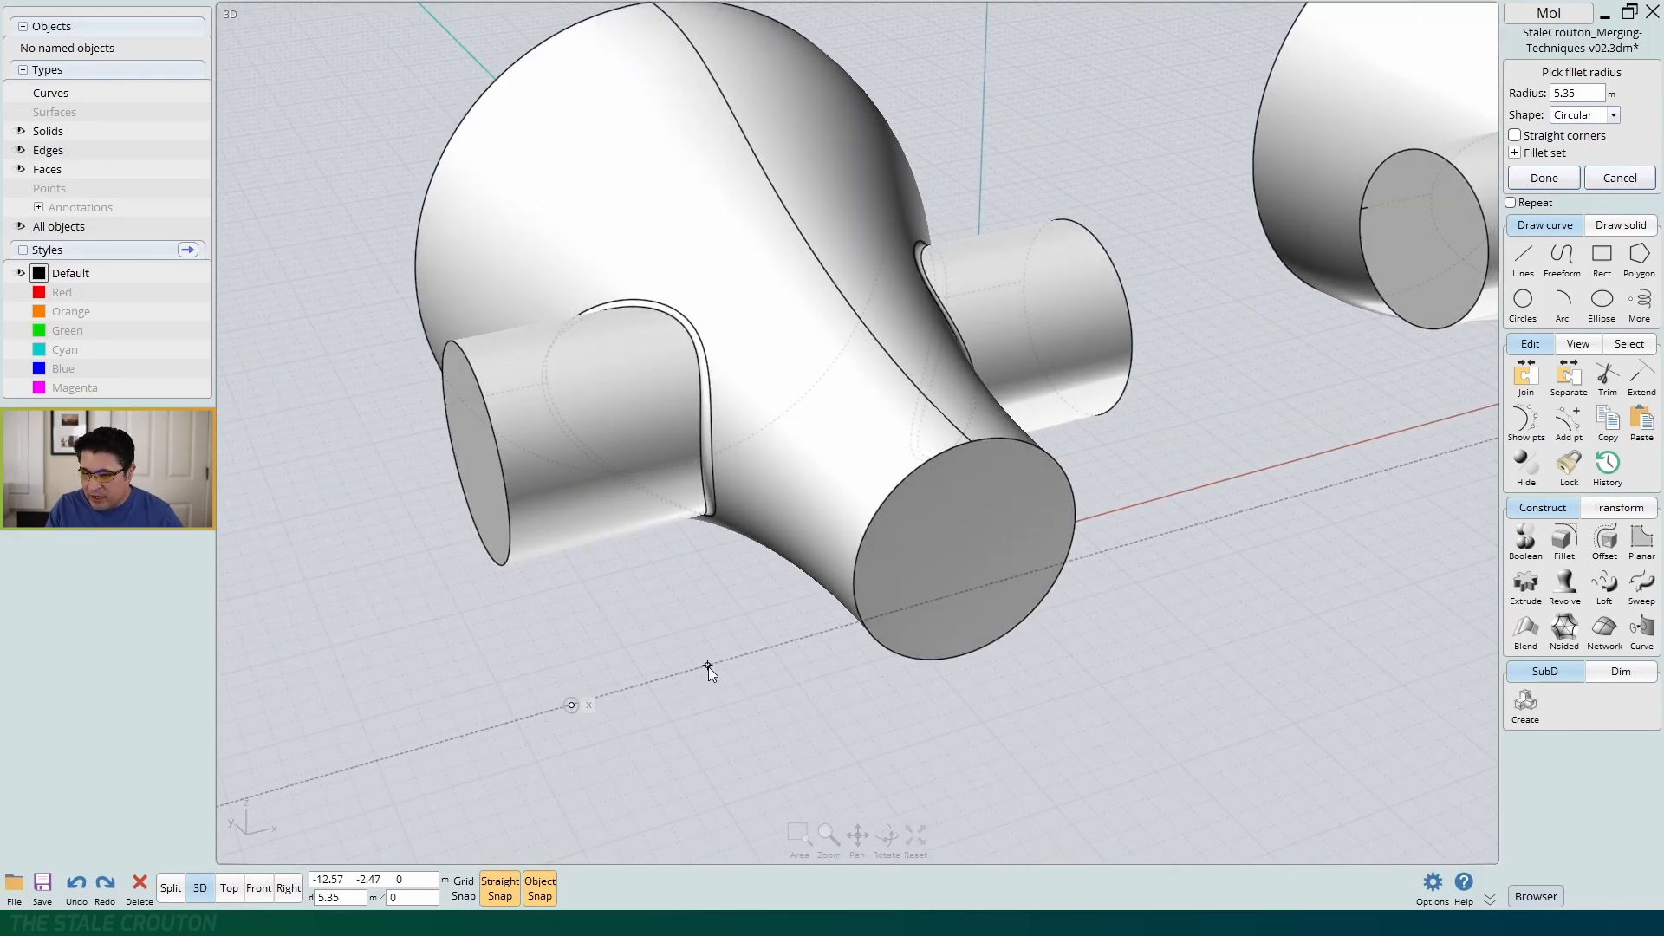
click(709, 667)
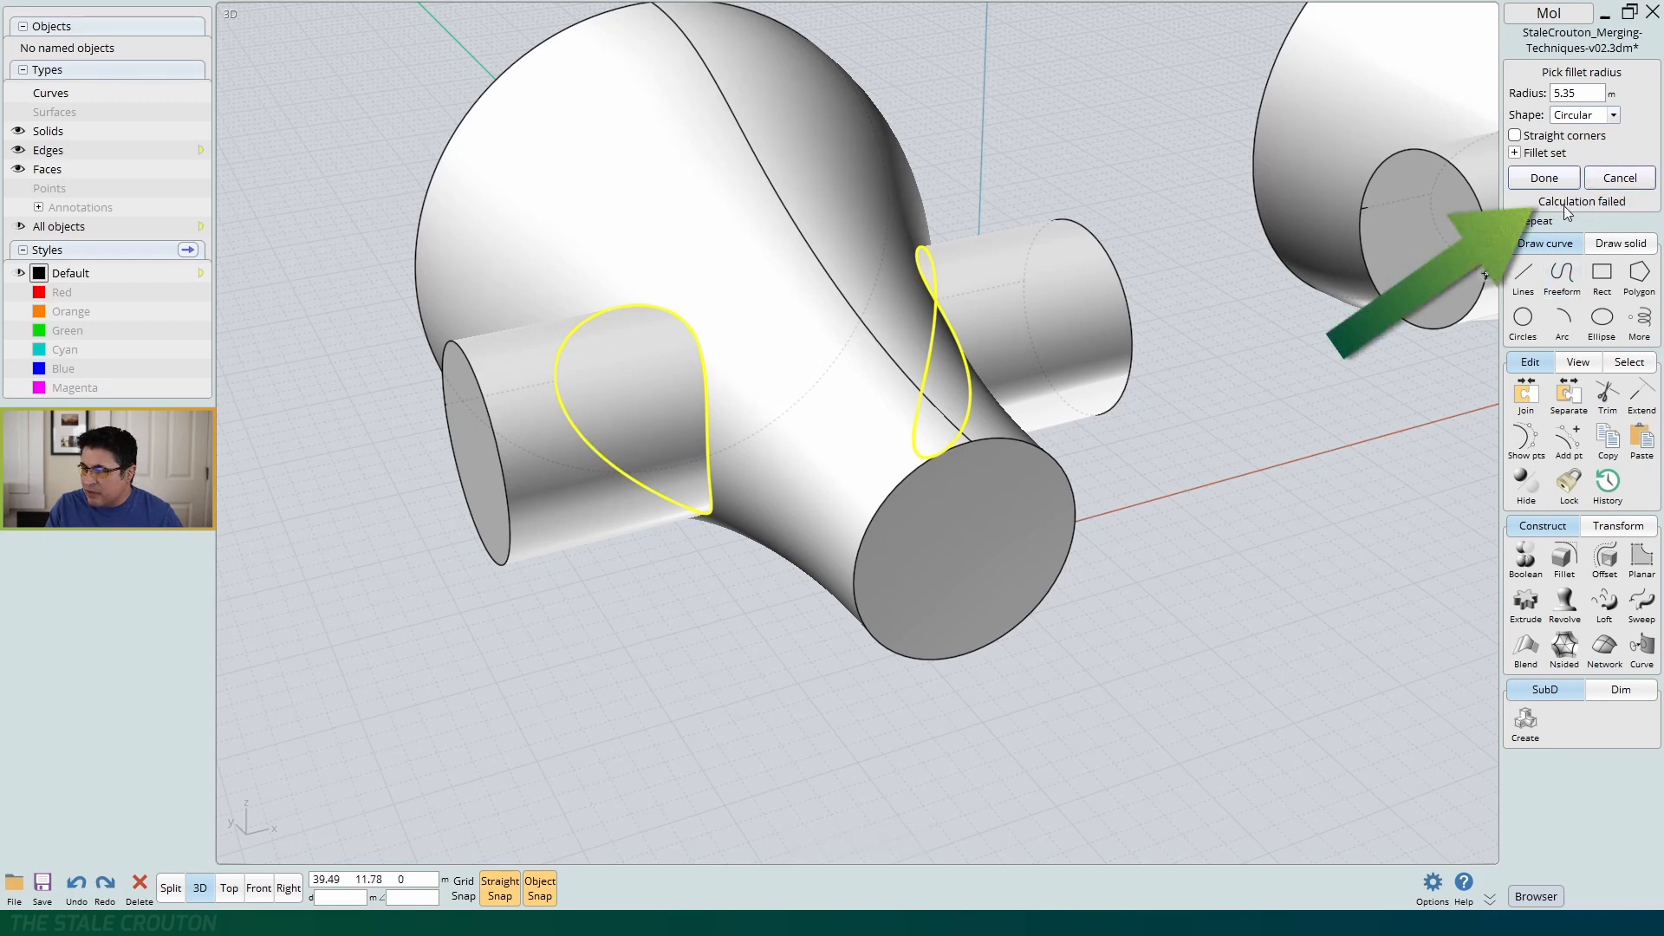
Preview the fillet on both intersection edges with a radius of about 3.19 m and examine it from several sides
click(1009, 517)
text(0.3)
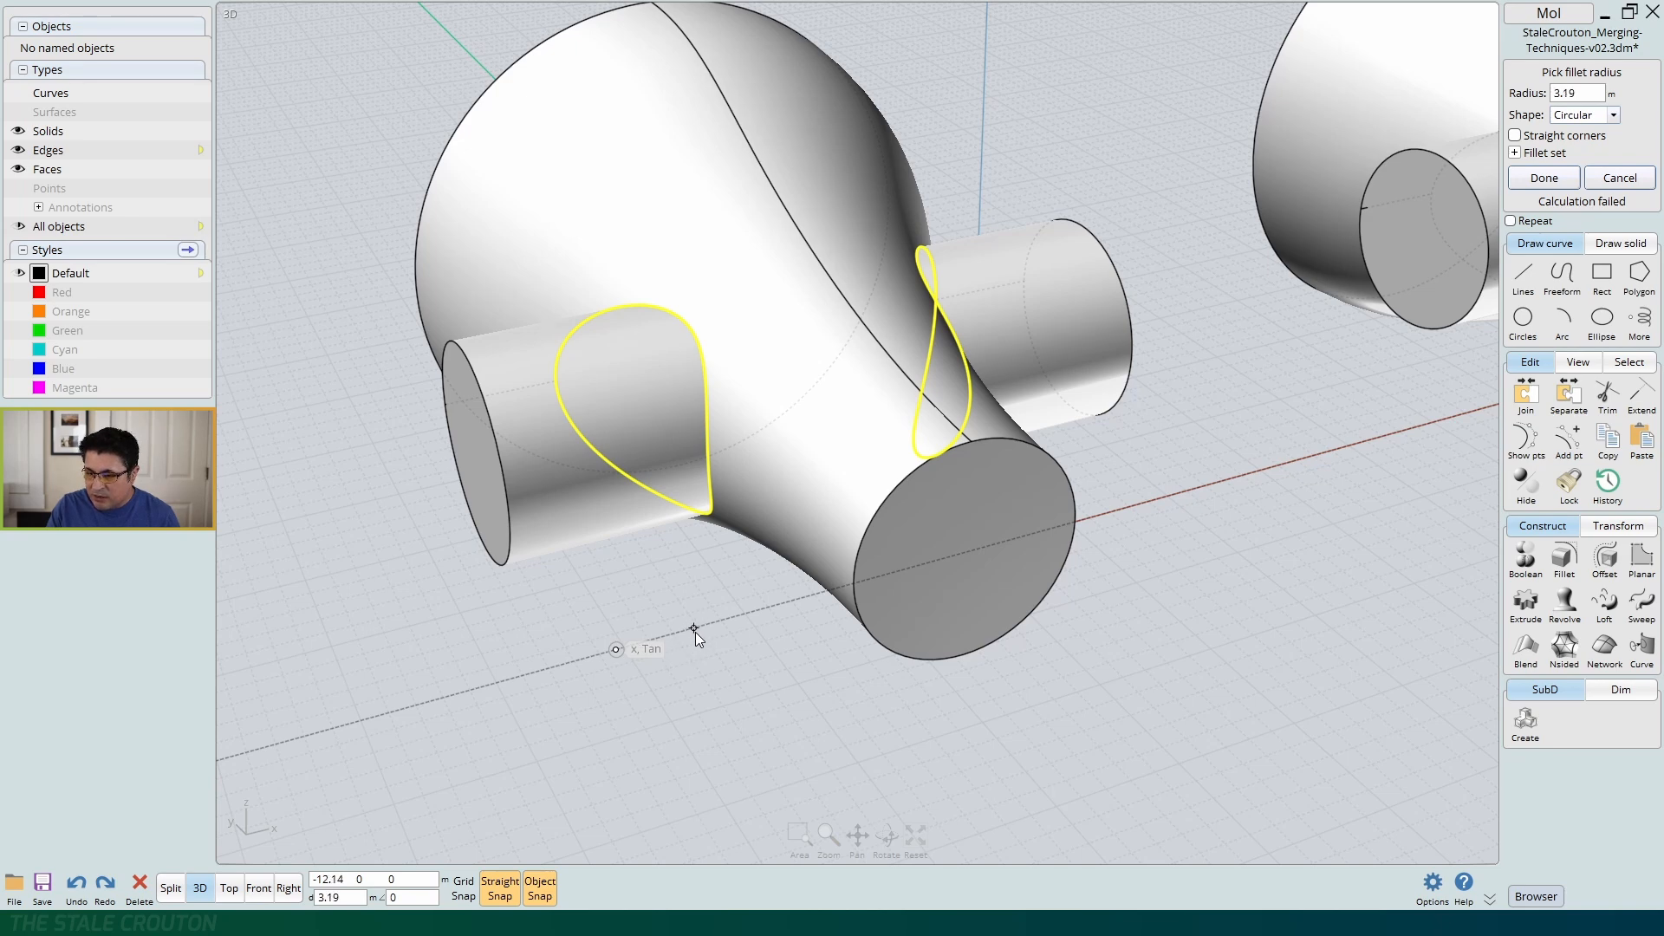
click(695, 632)
right_drag(689, 631, 1071, 584)
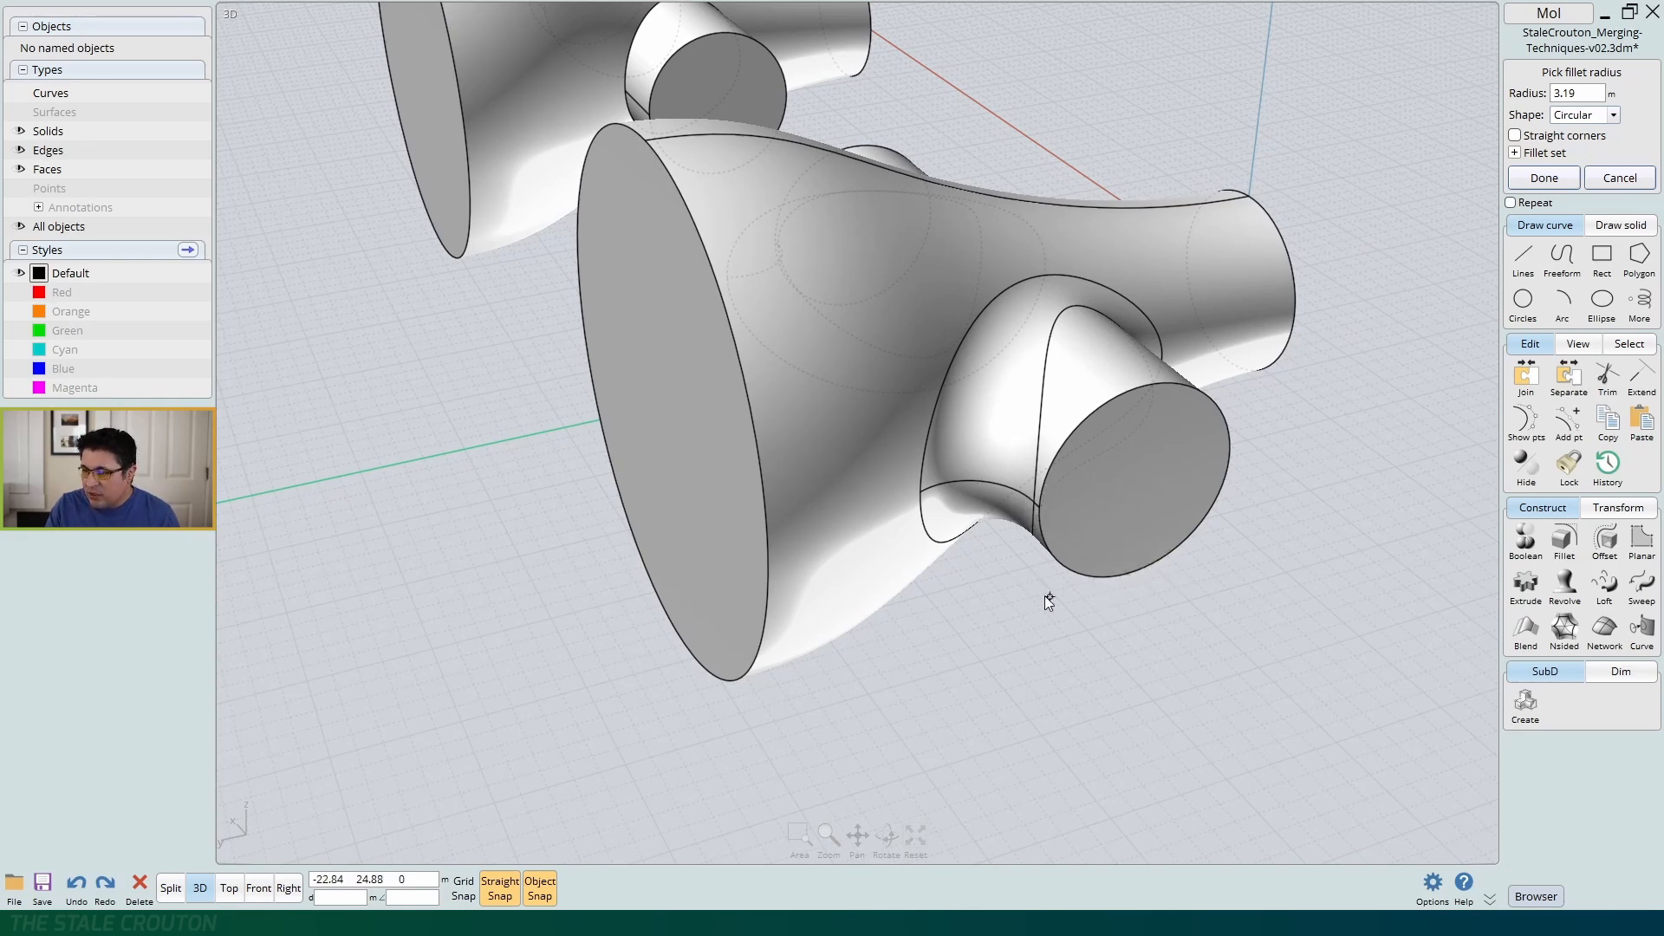
right_drag(1012, 678, 804, 700)
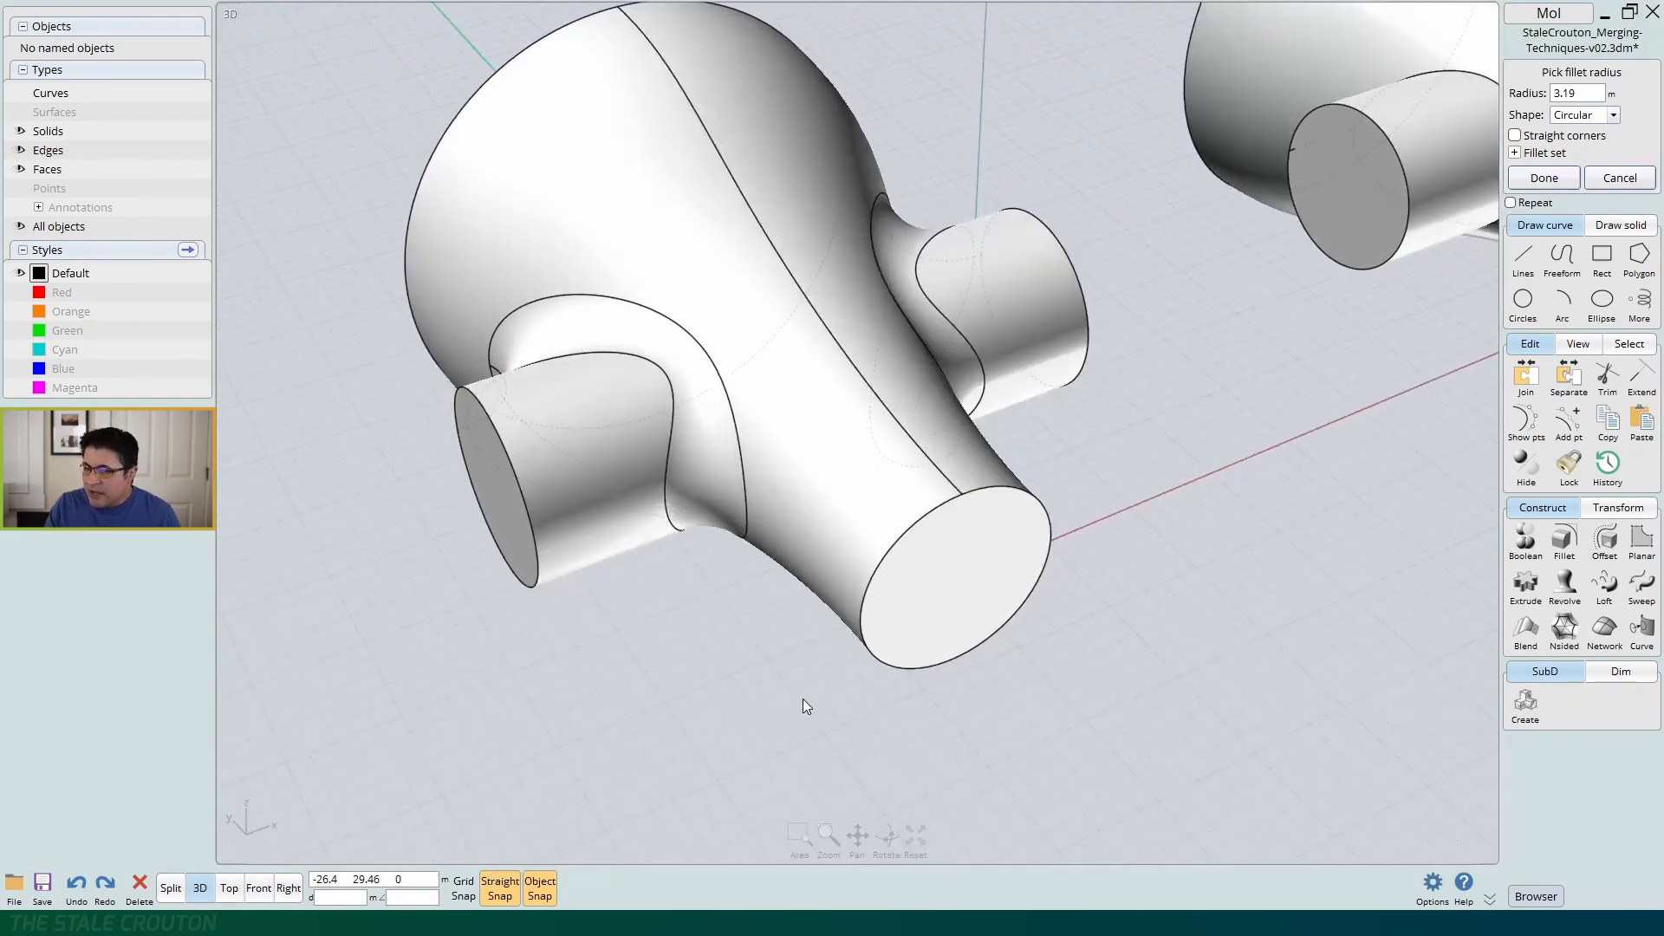
Set the circular fillet radius to 3.0 m and finish the fillet
click(1586, 92)
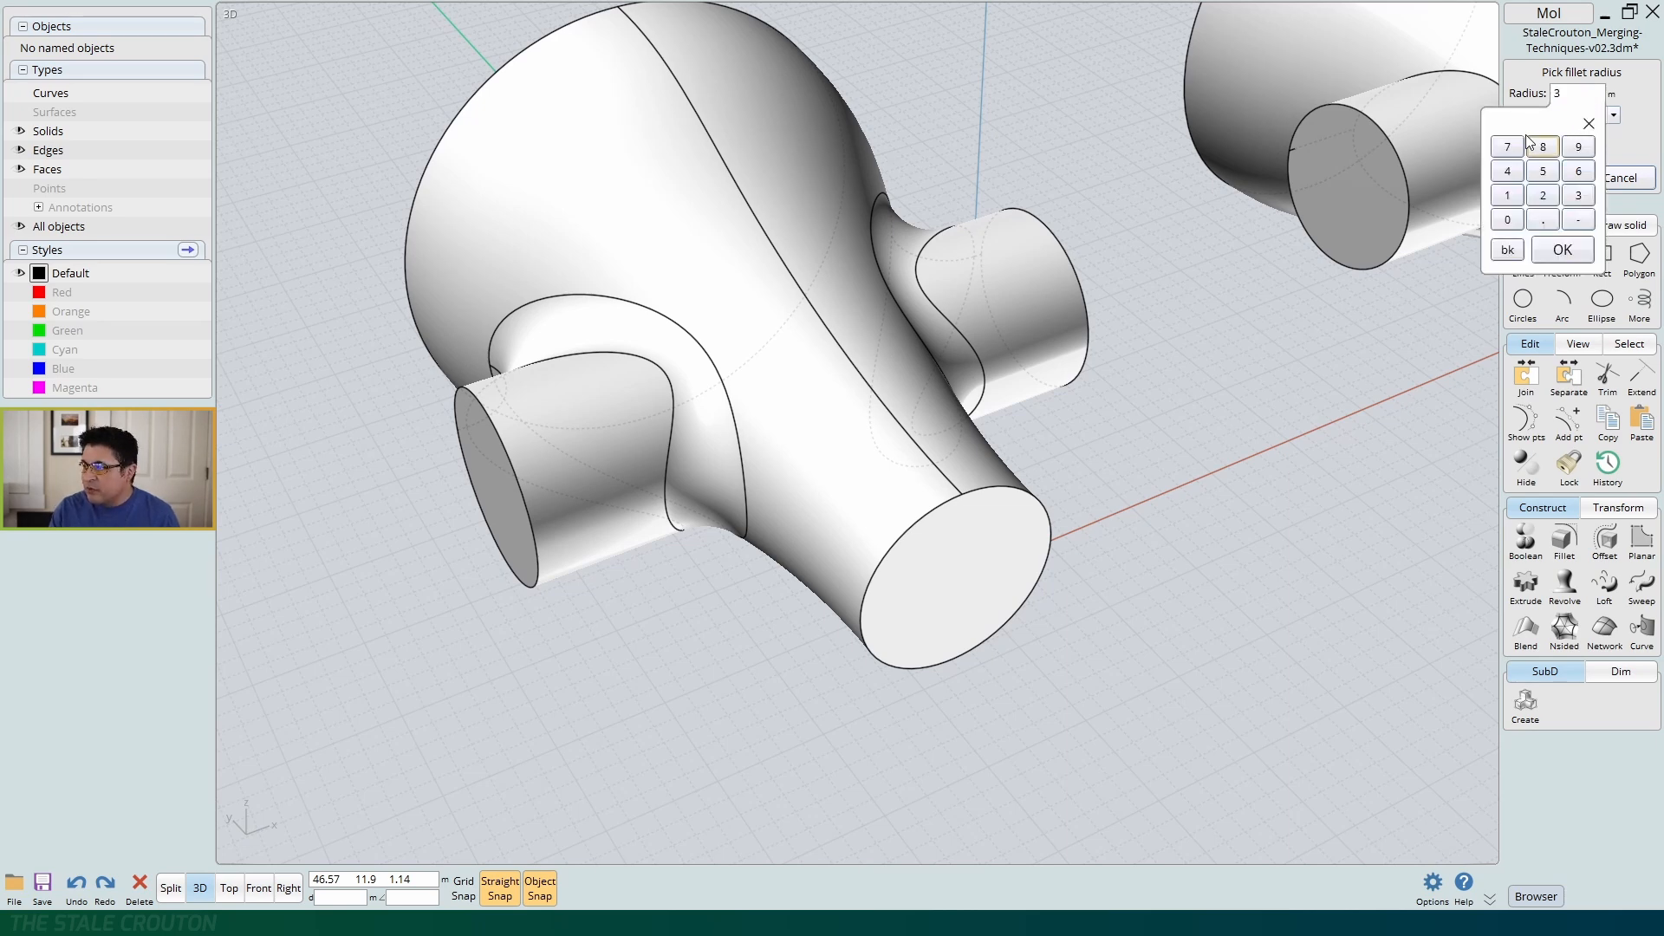
text(3.0)
key(Return)
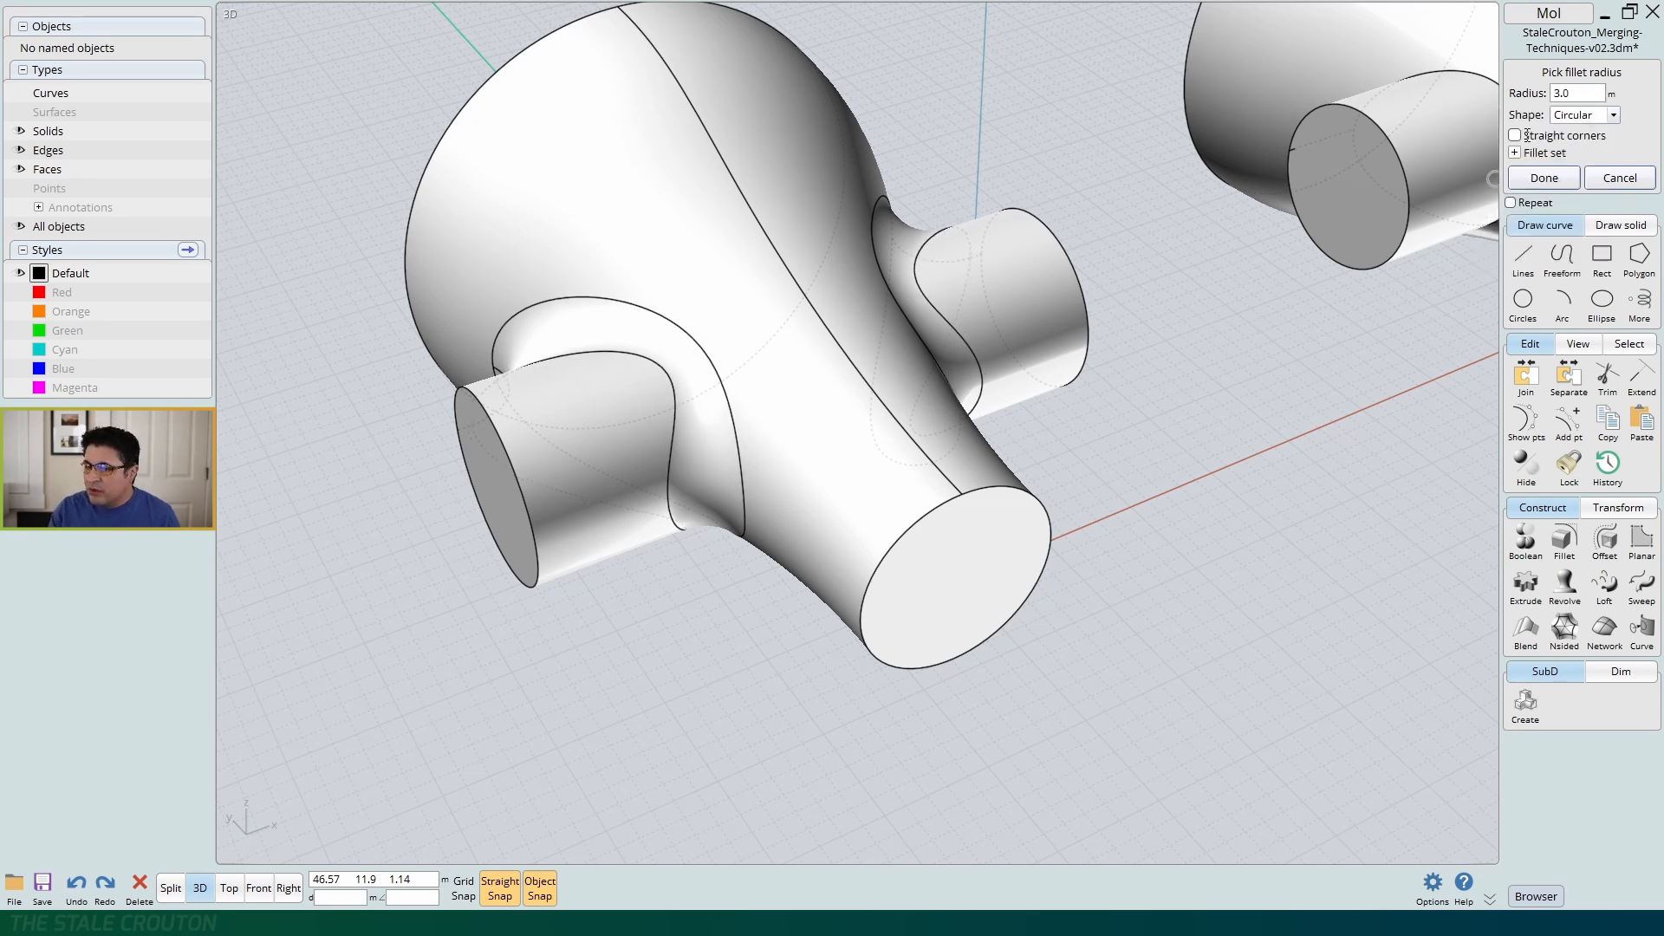
right_drag(922, 564, 714, 615)
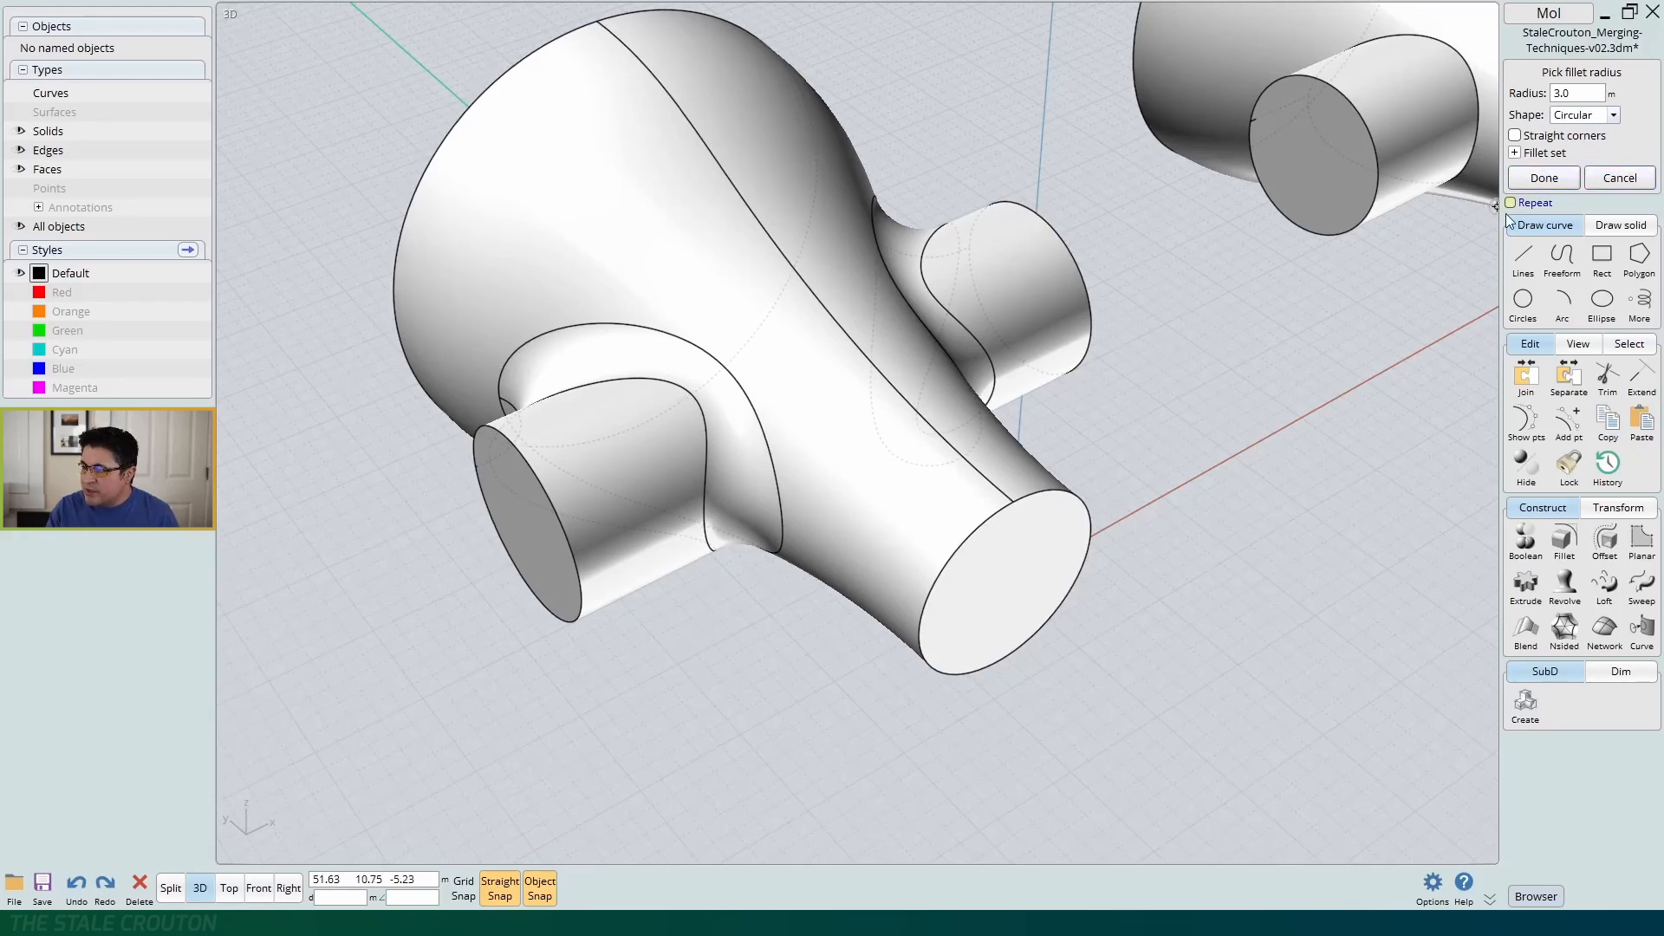
right_click(1241, 558)
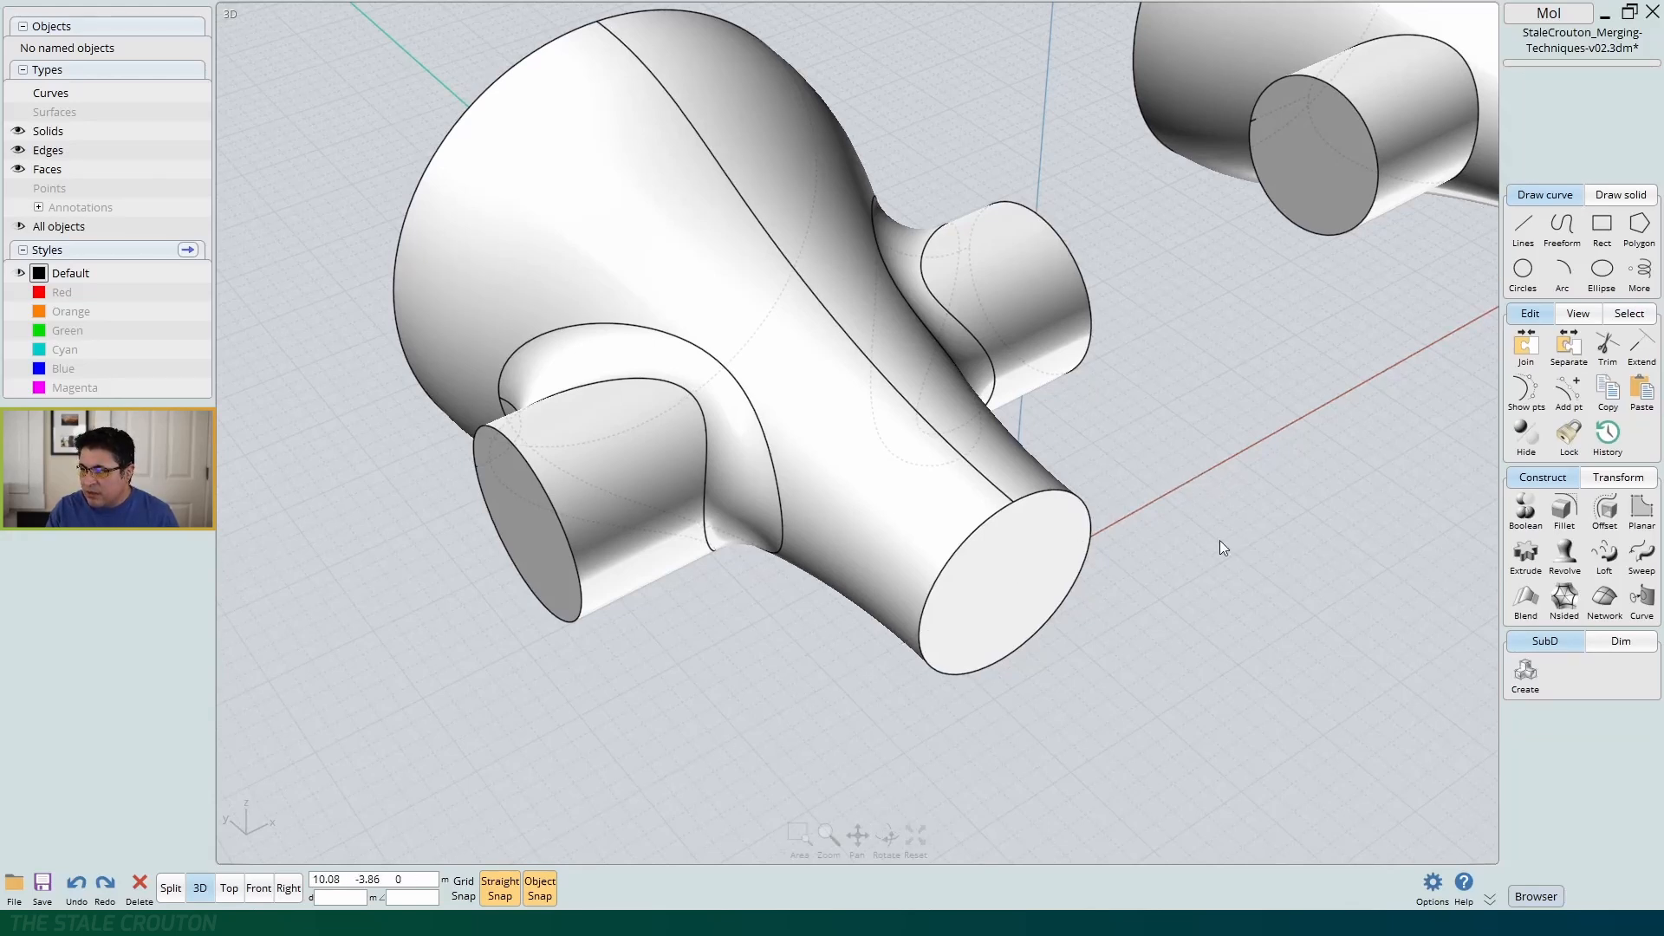
Assign the Cyan style to the two fillet faces around the cylinder arms
right_drag(739, 587, 788, 398)
click(799, 421)
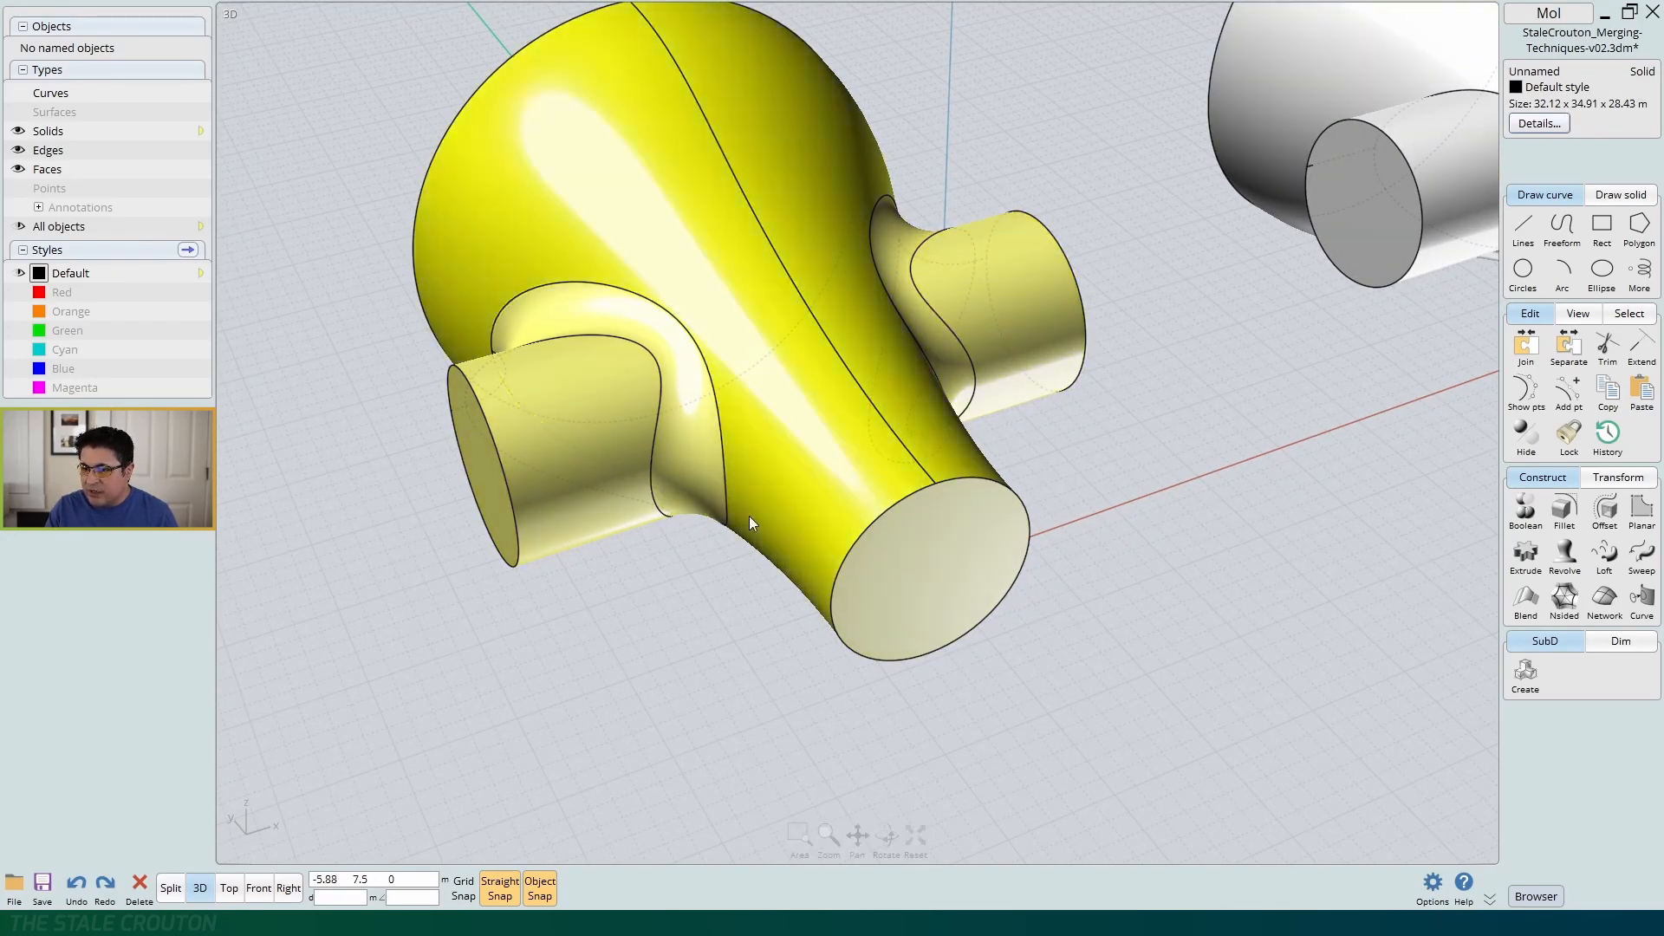
click(693, 437)
click(943, 345)
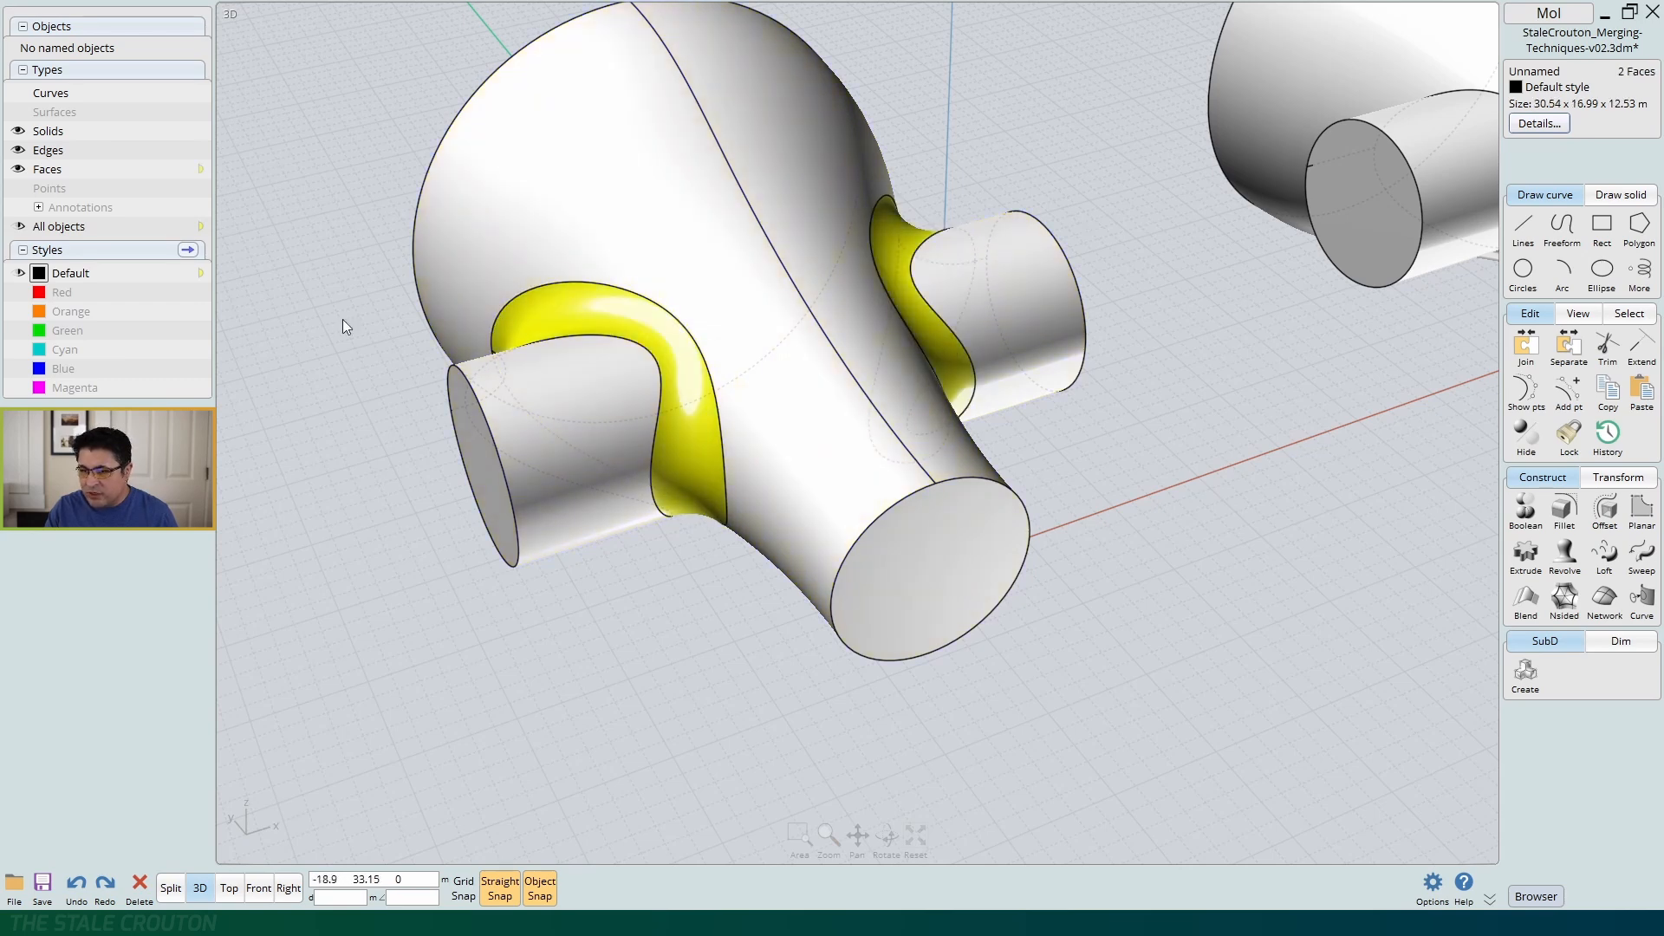
click(153, 351)
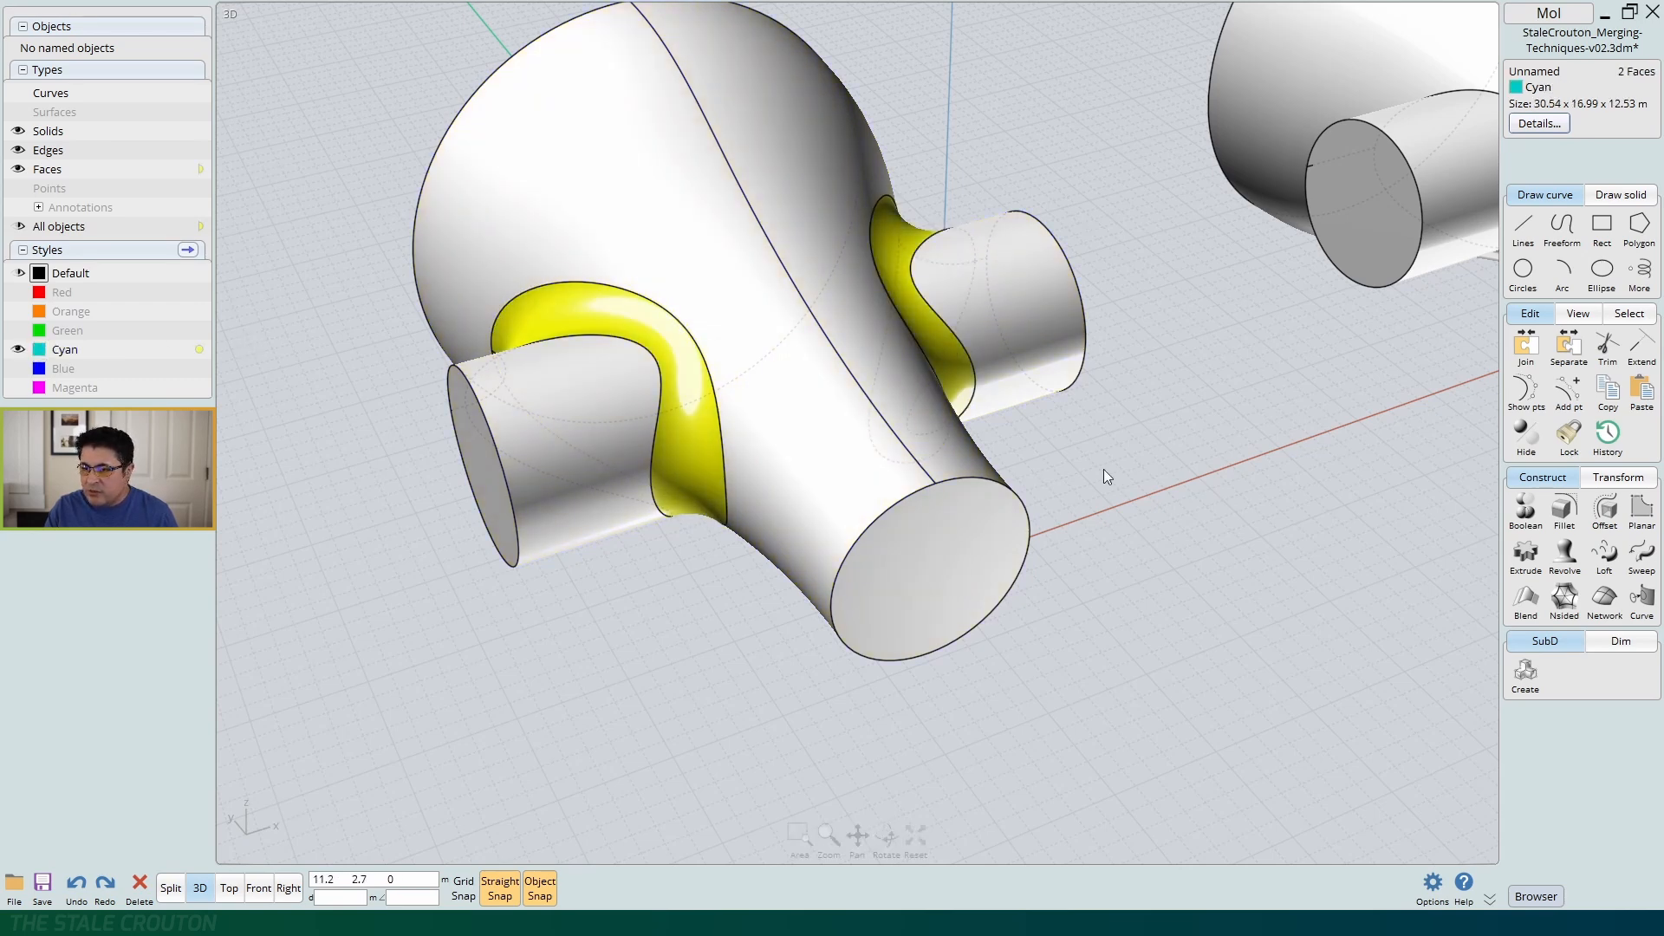
click(1246, 524)
Select the unfilleted copy of the merged solid and save the file
right_drag(1152, 546, 1190, 524)
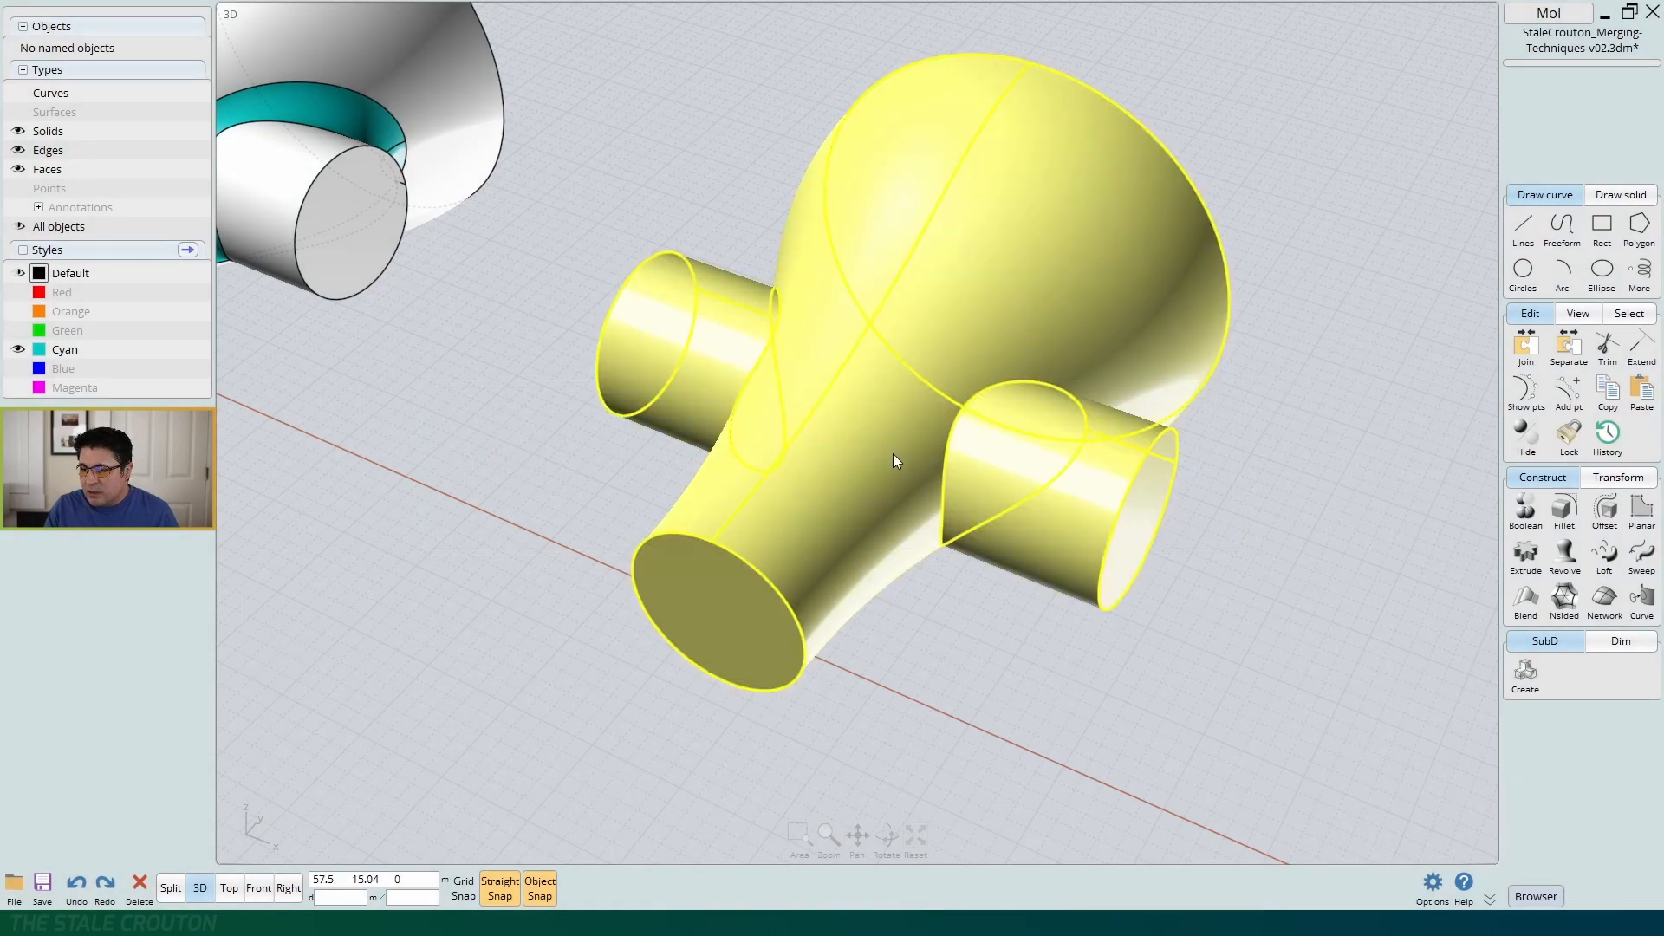
click(893, 454)
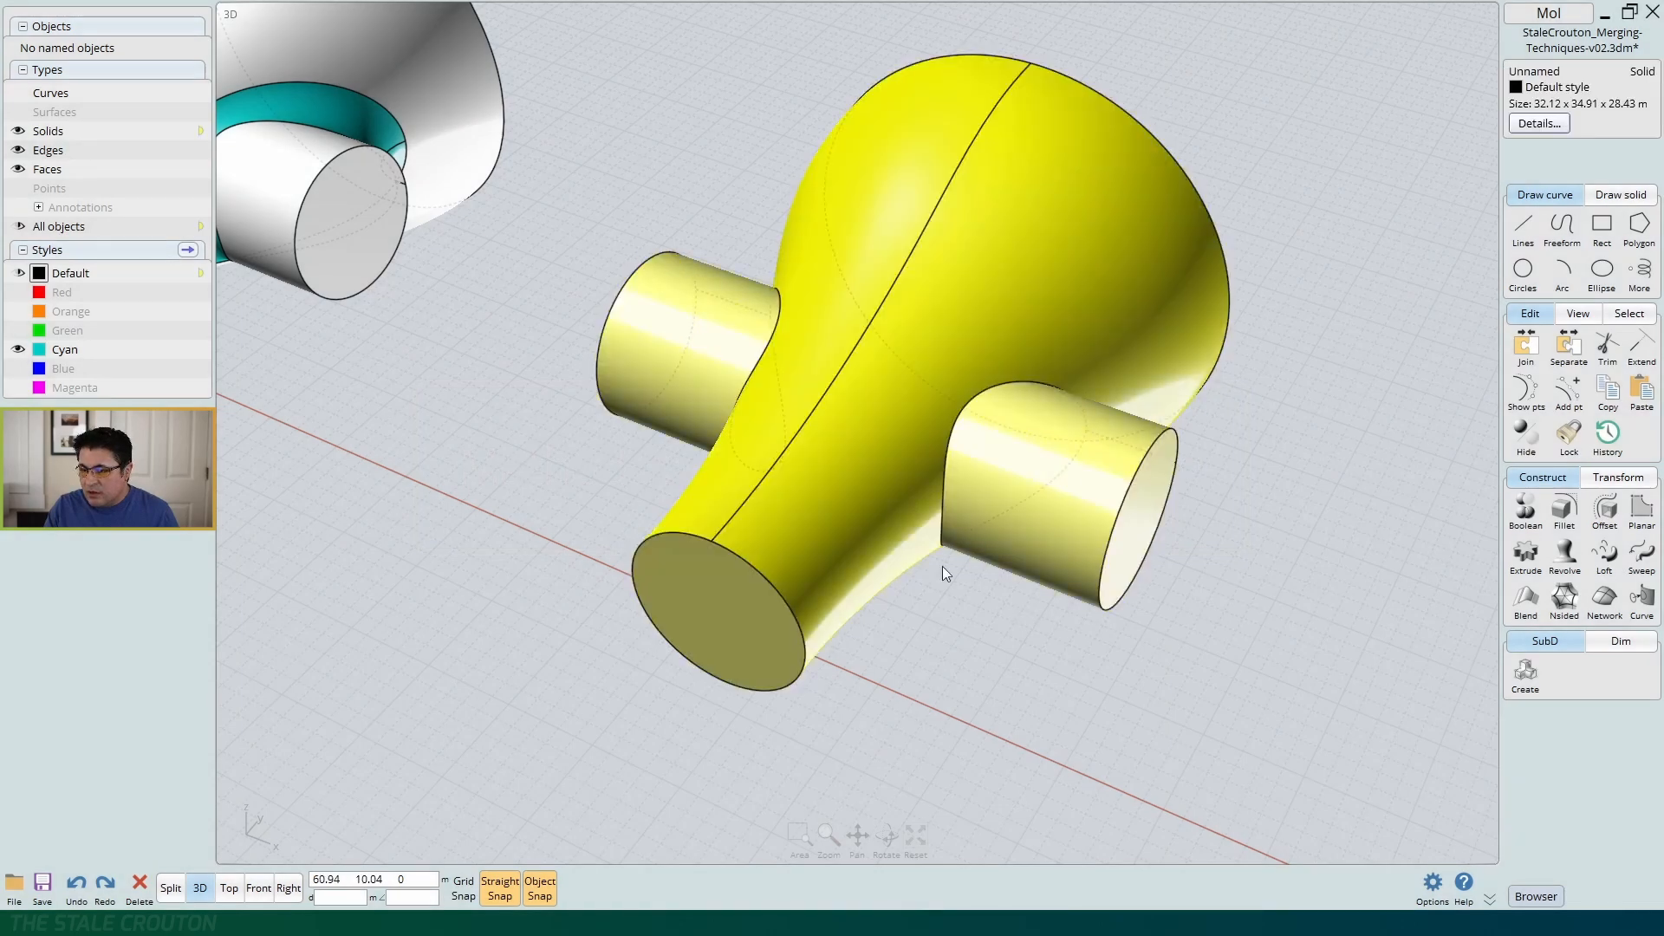
mouse_move(899, 557)
right_down()
mouse_move(935, 546)
mouse_move(872, 560)
right_up()
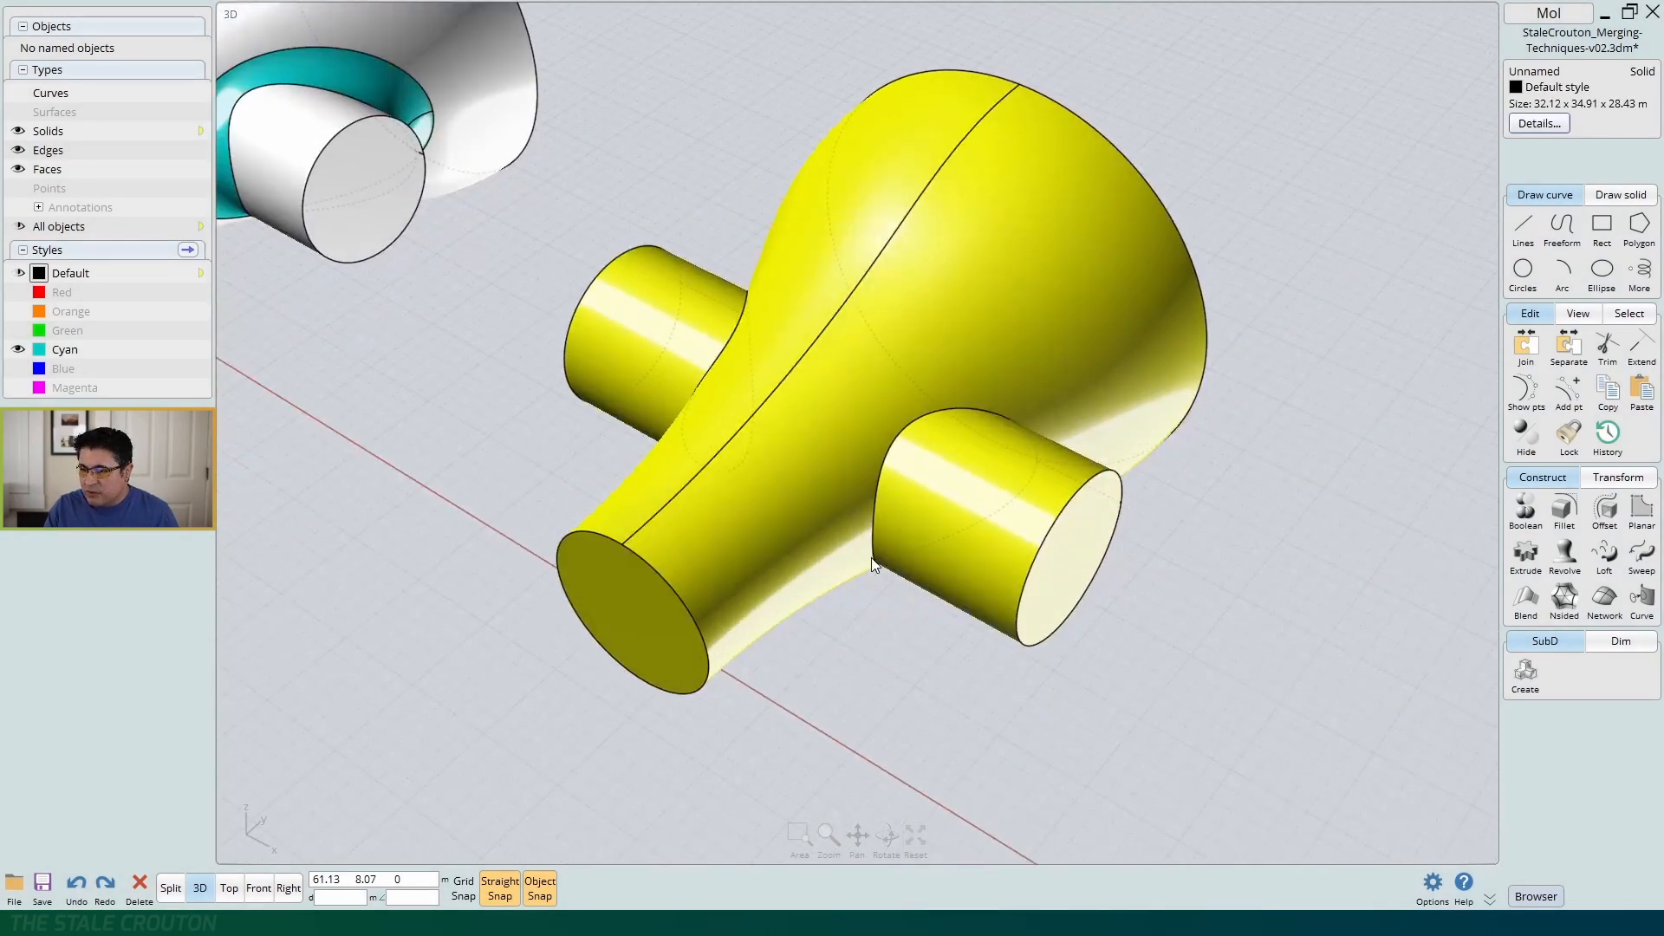
key(ctrl+s)
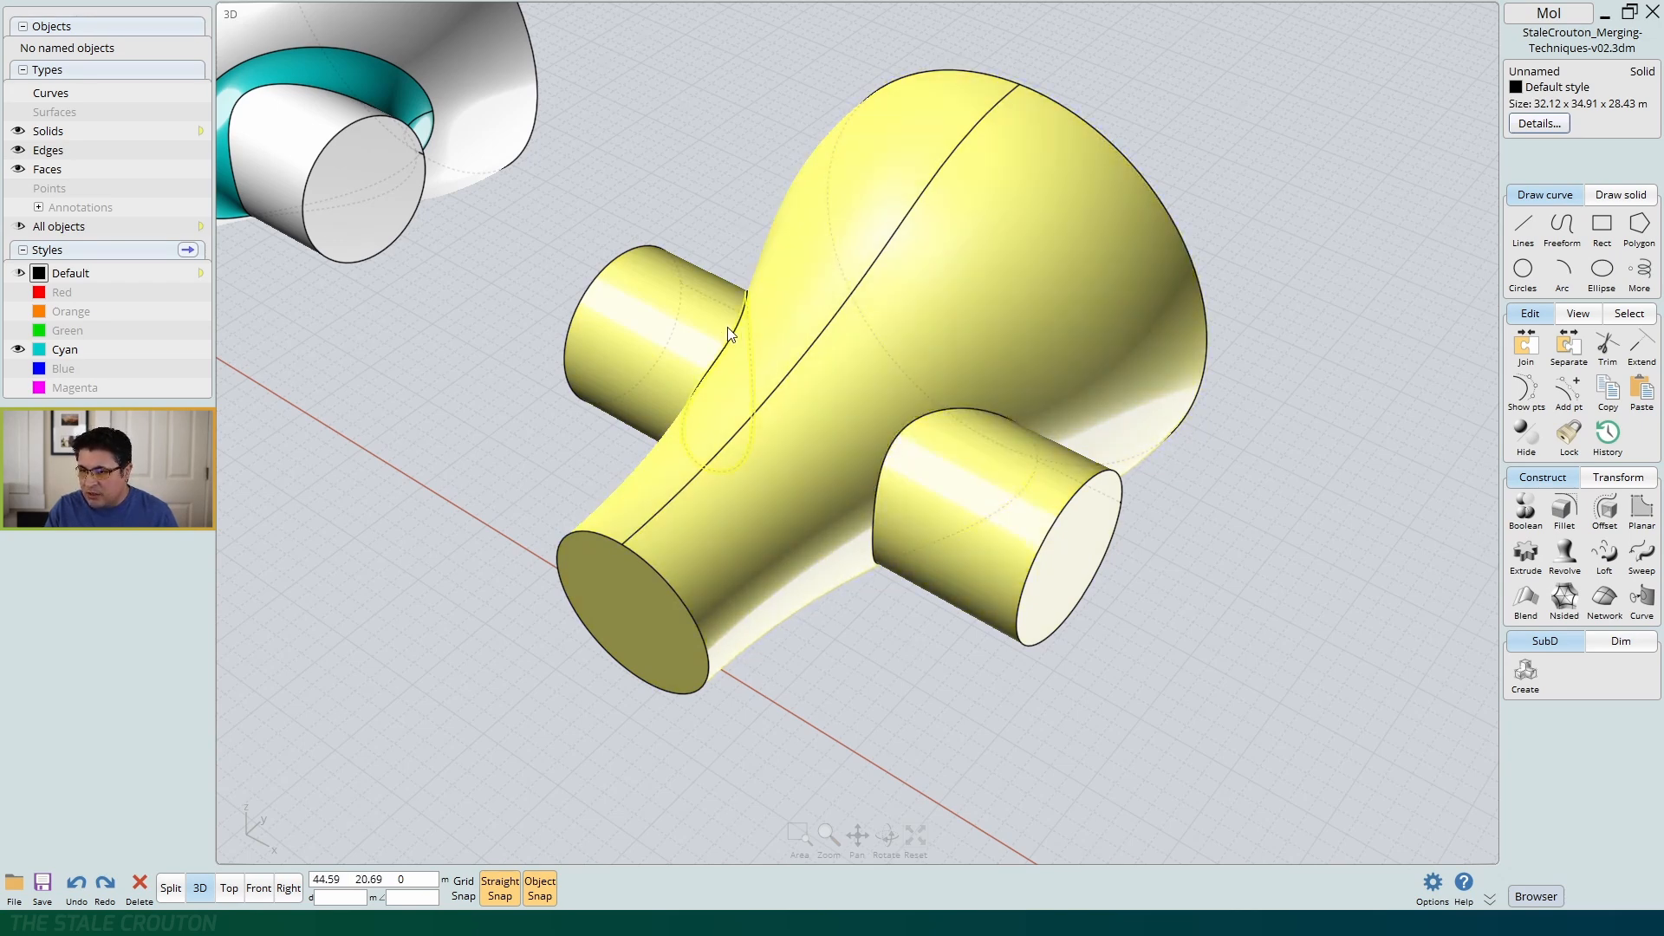
Examine the intersection edge where the near cylinder arm meets the body of the unfilleted copy
mouse_move(919, 568)
right_down()
mouse_move(909, 553)
mouse_move(912, 567)
right_up()
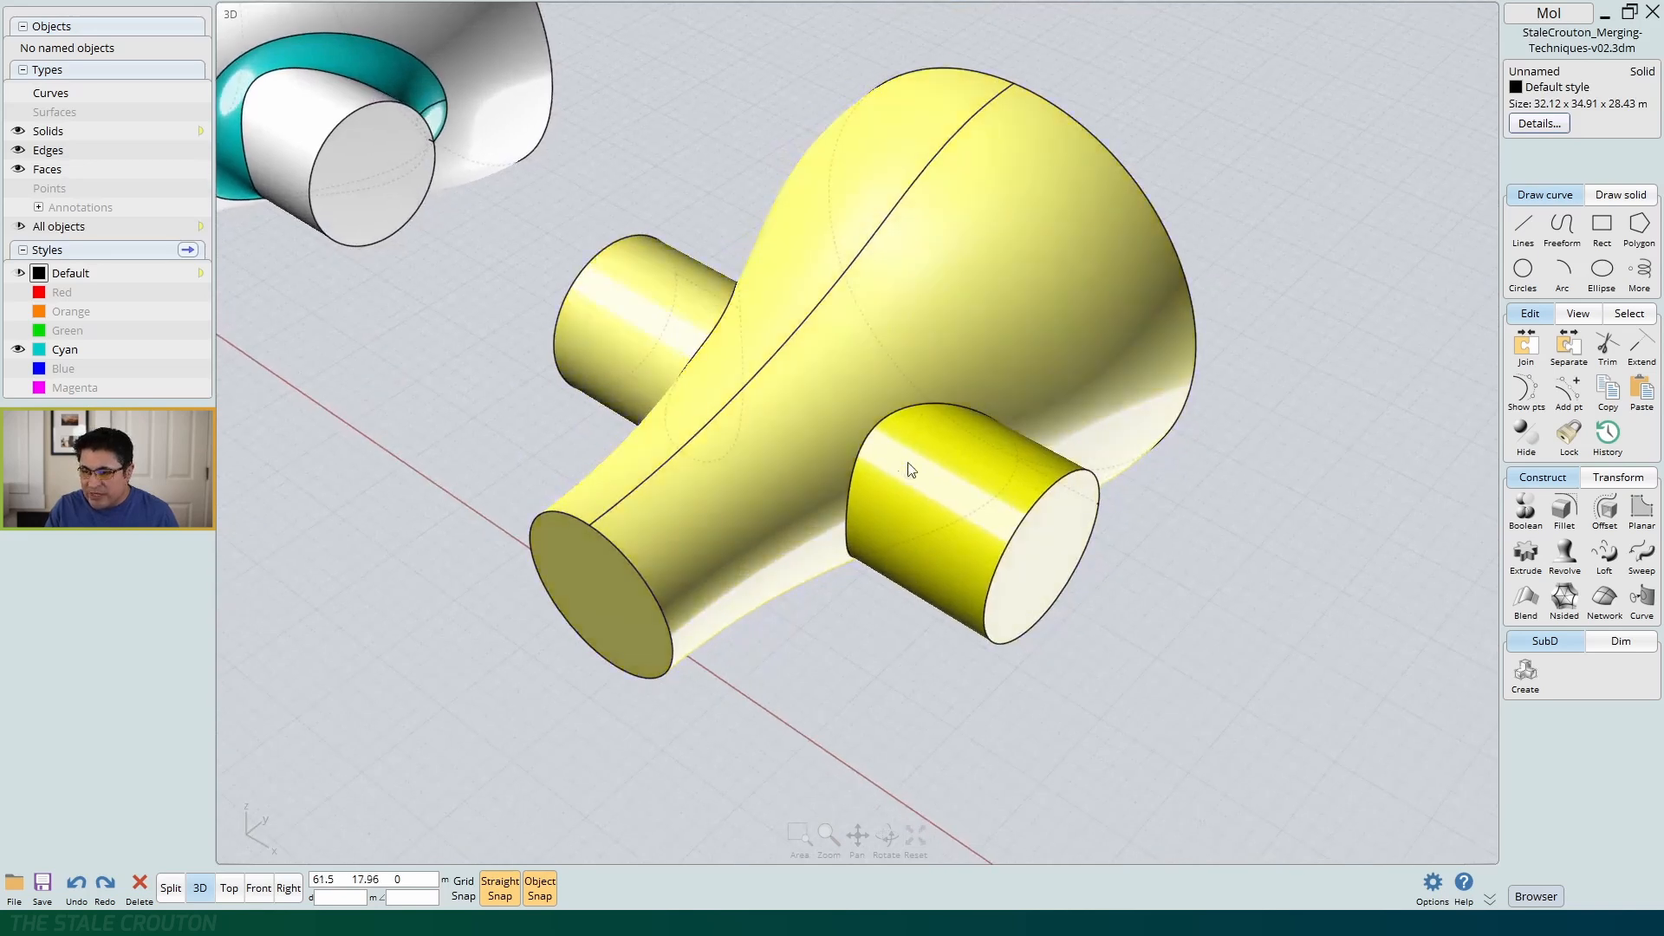
click(885, 421)
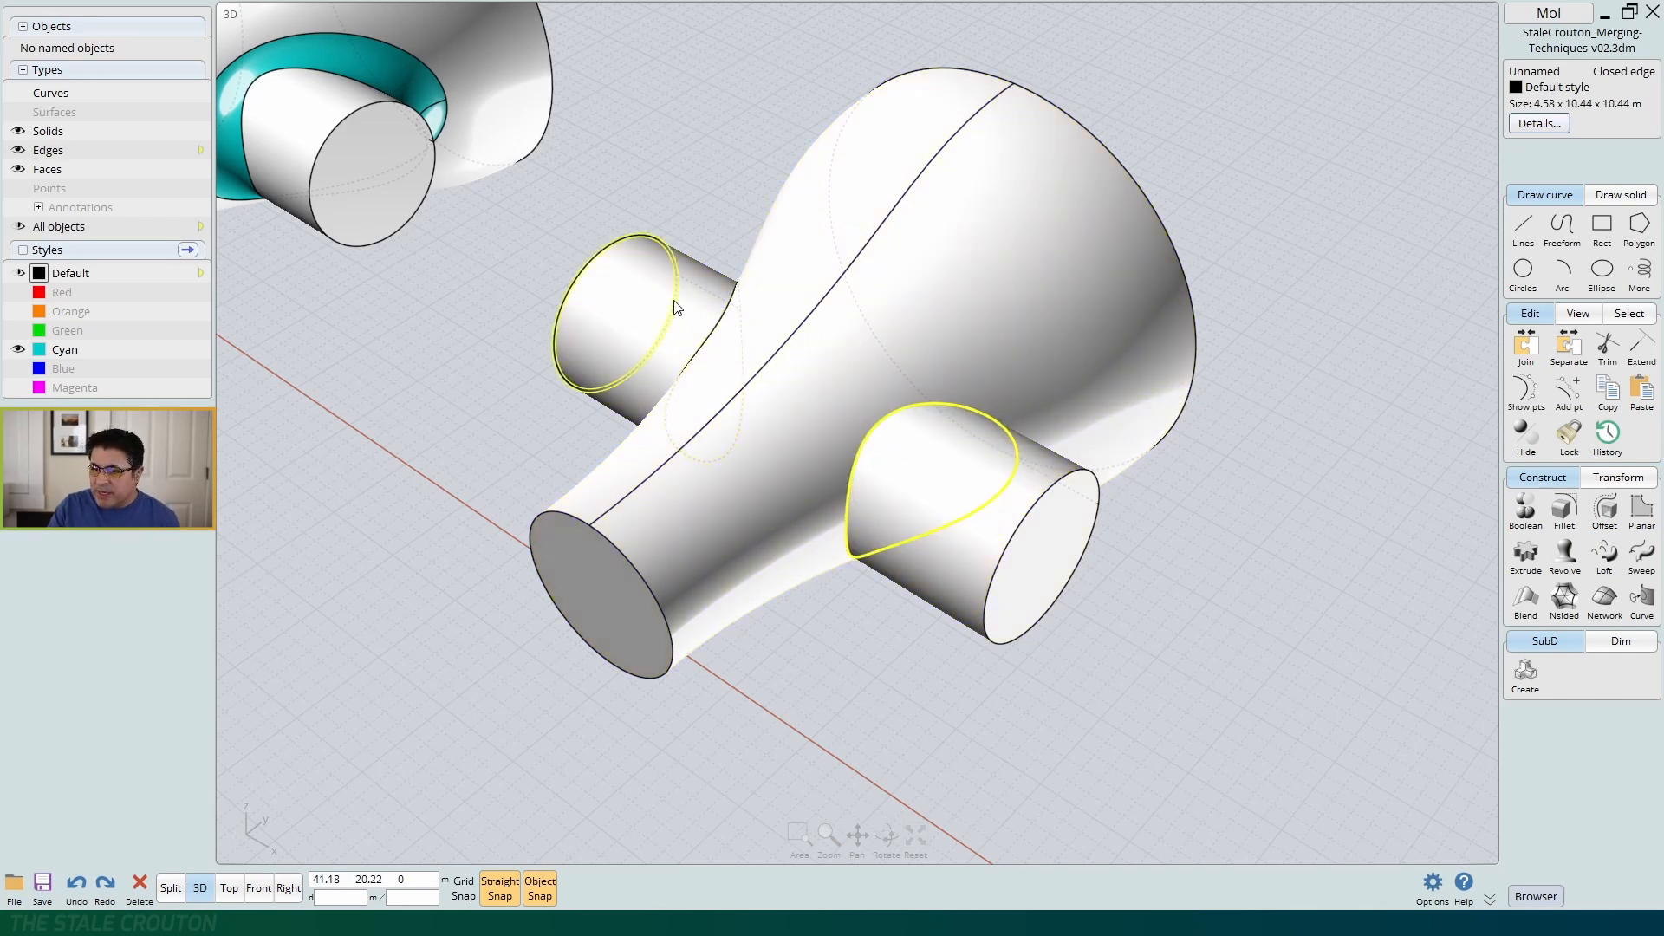
right_drag(751, 381, 797, 361)
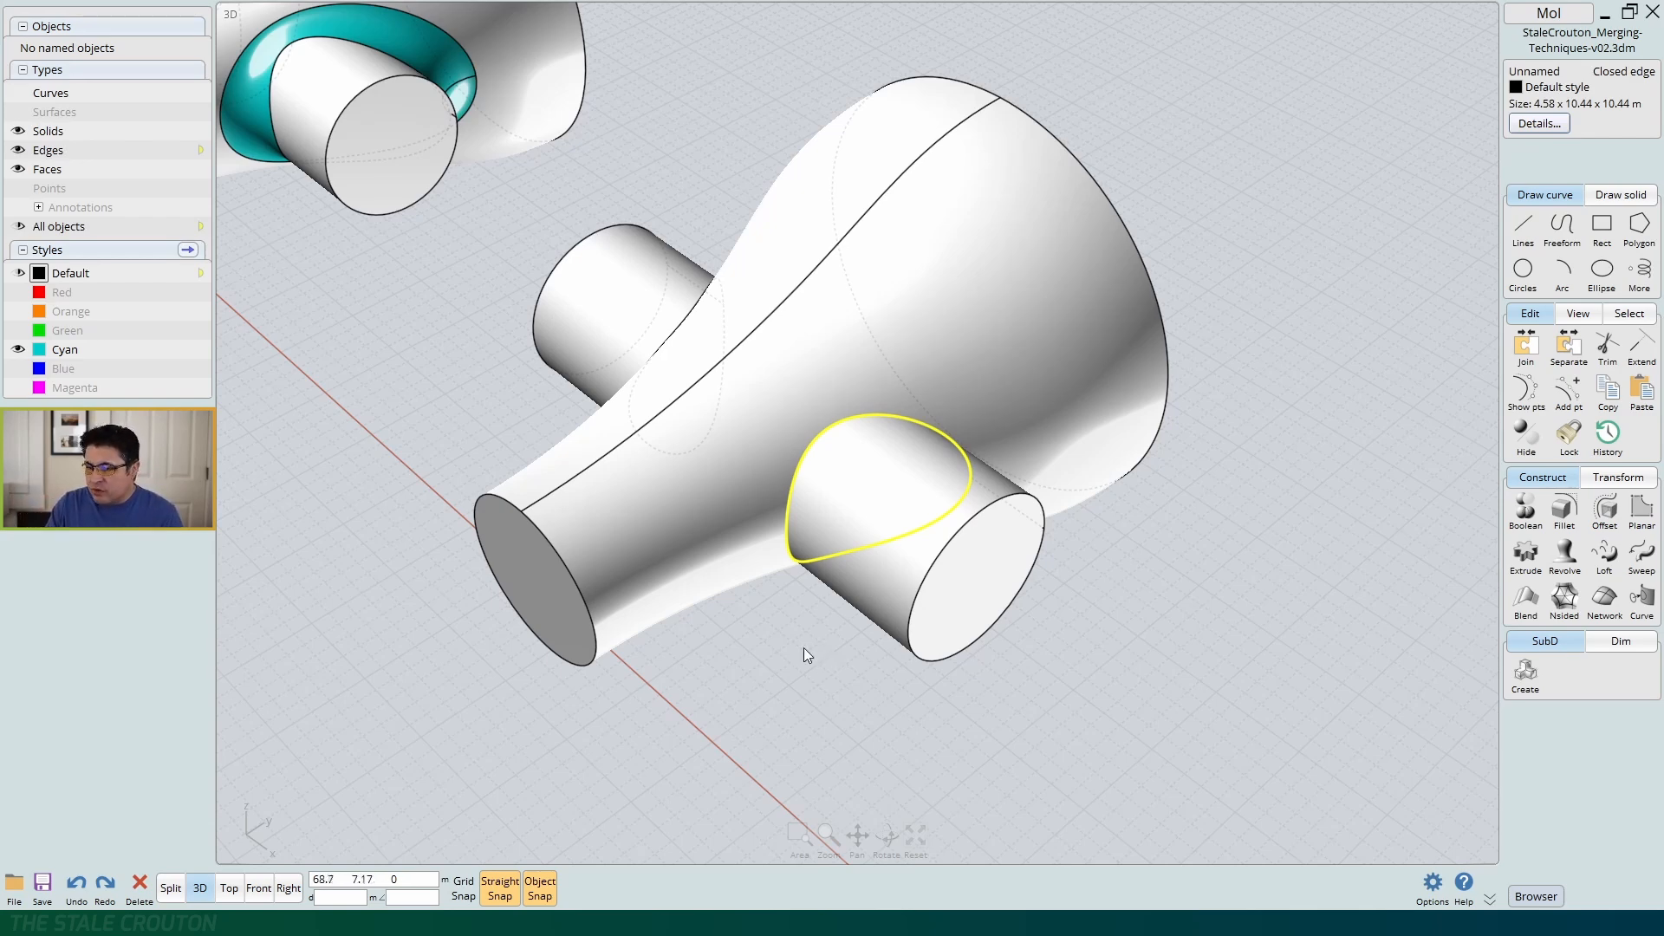
right_drag(823, 650, 798, 633)
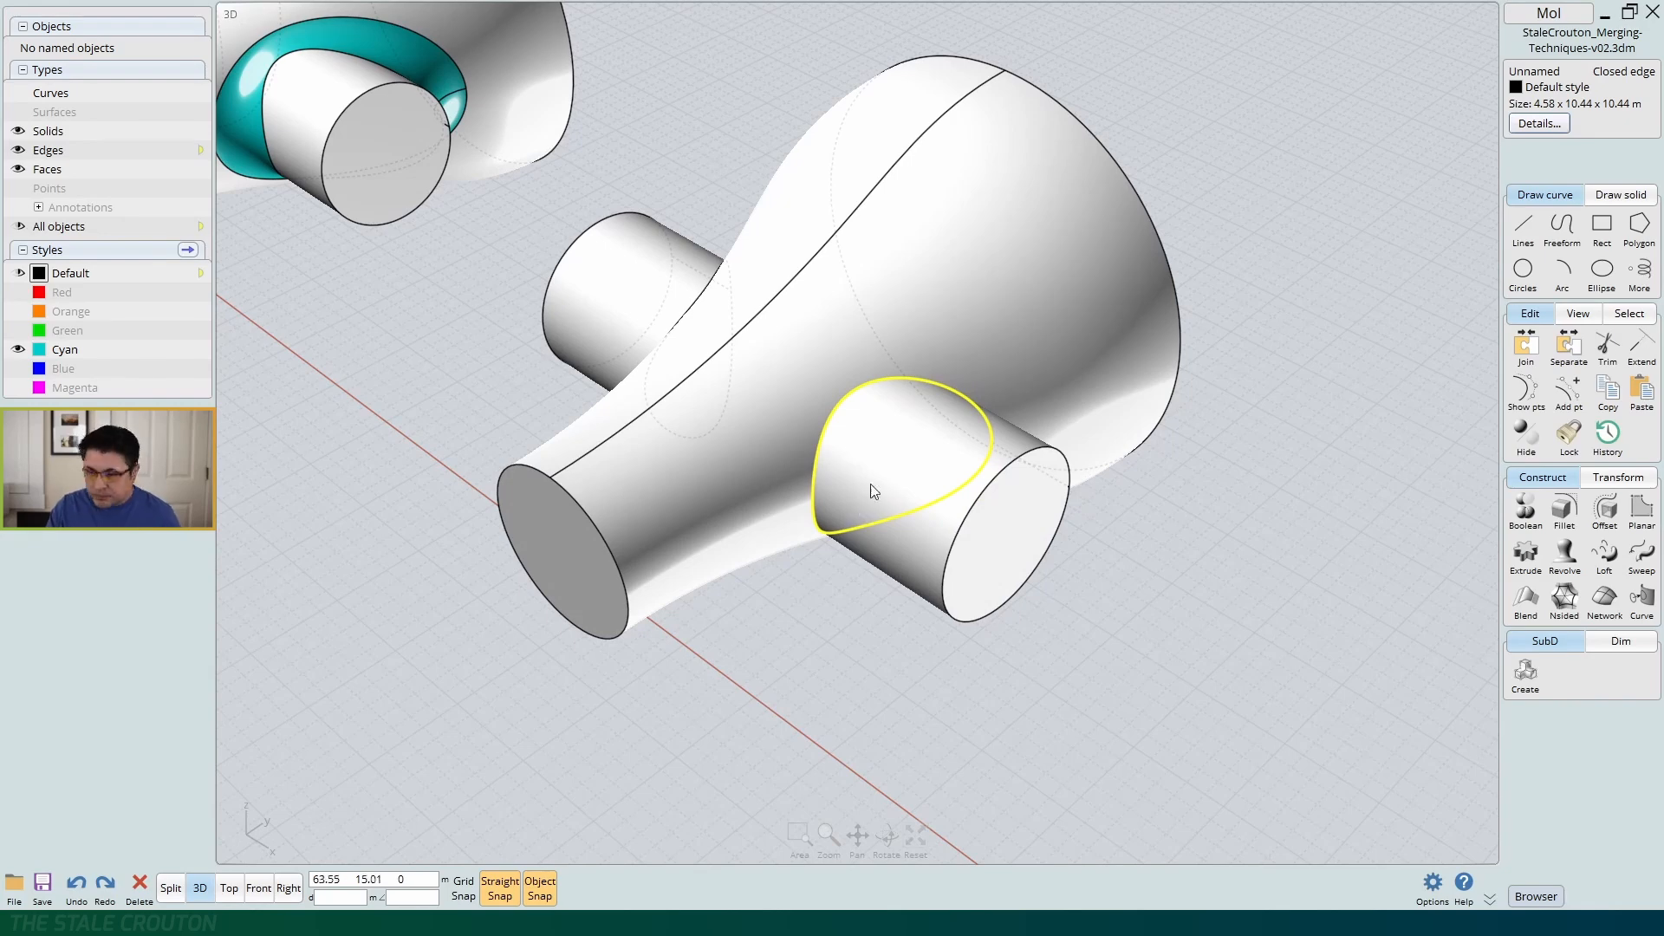
click(898, 605)
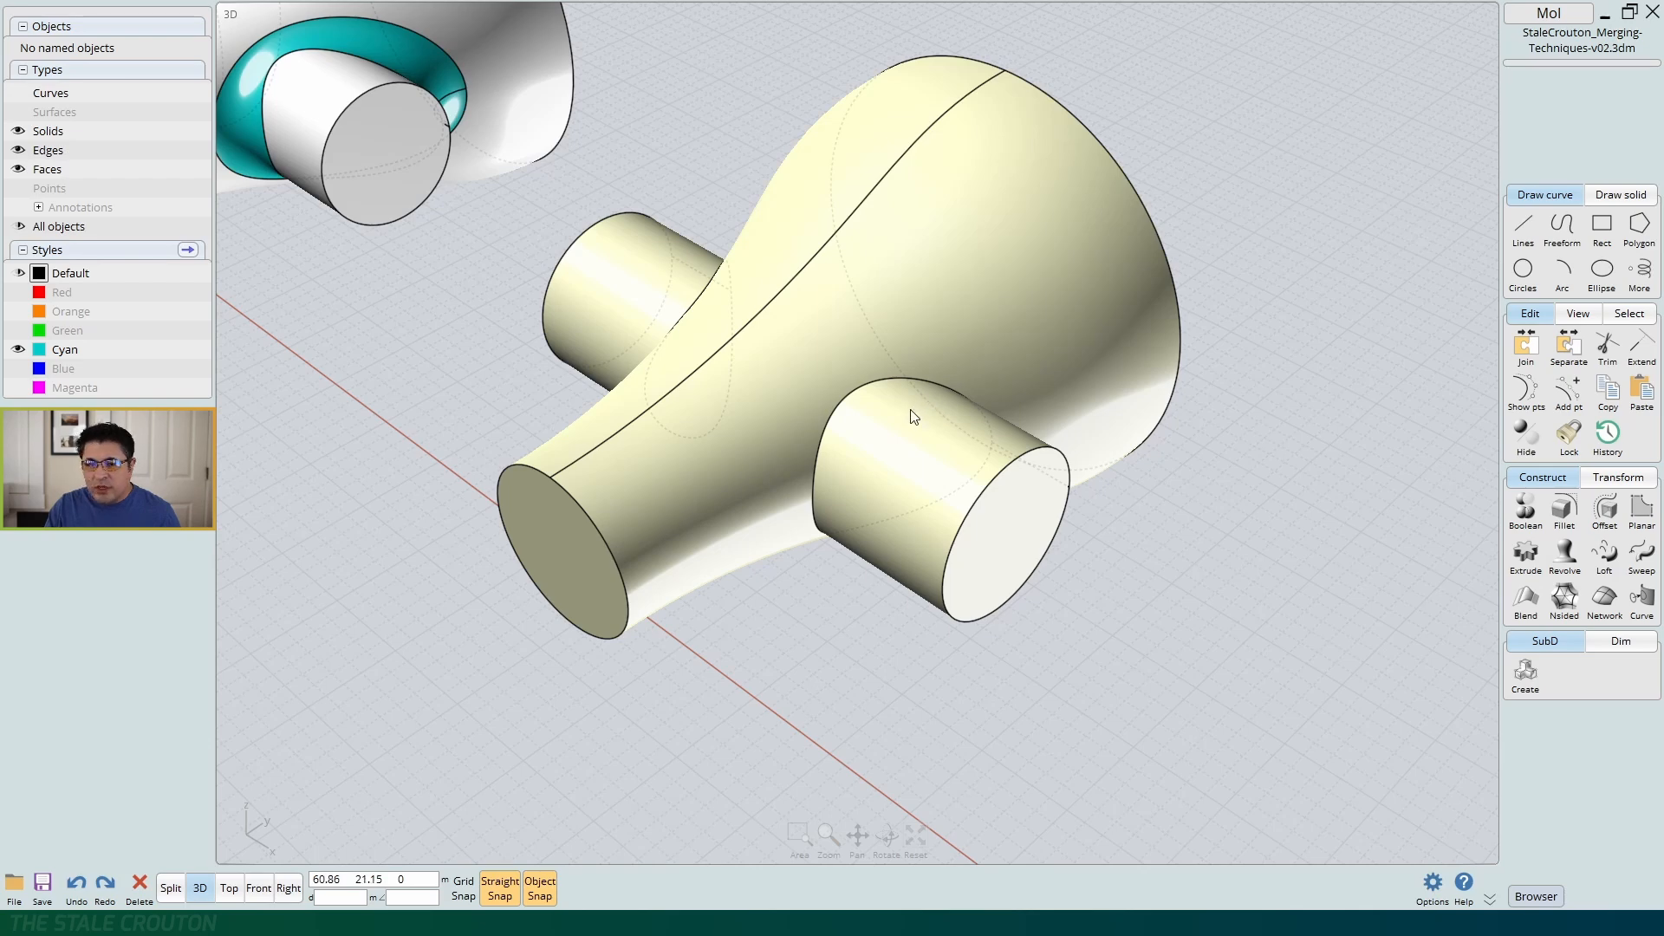
click(874, 362)
click(846, 398)
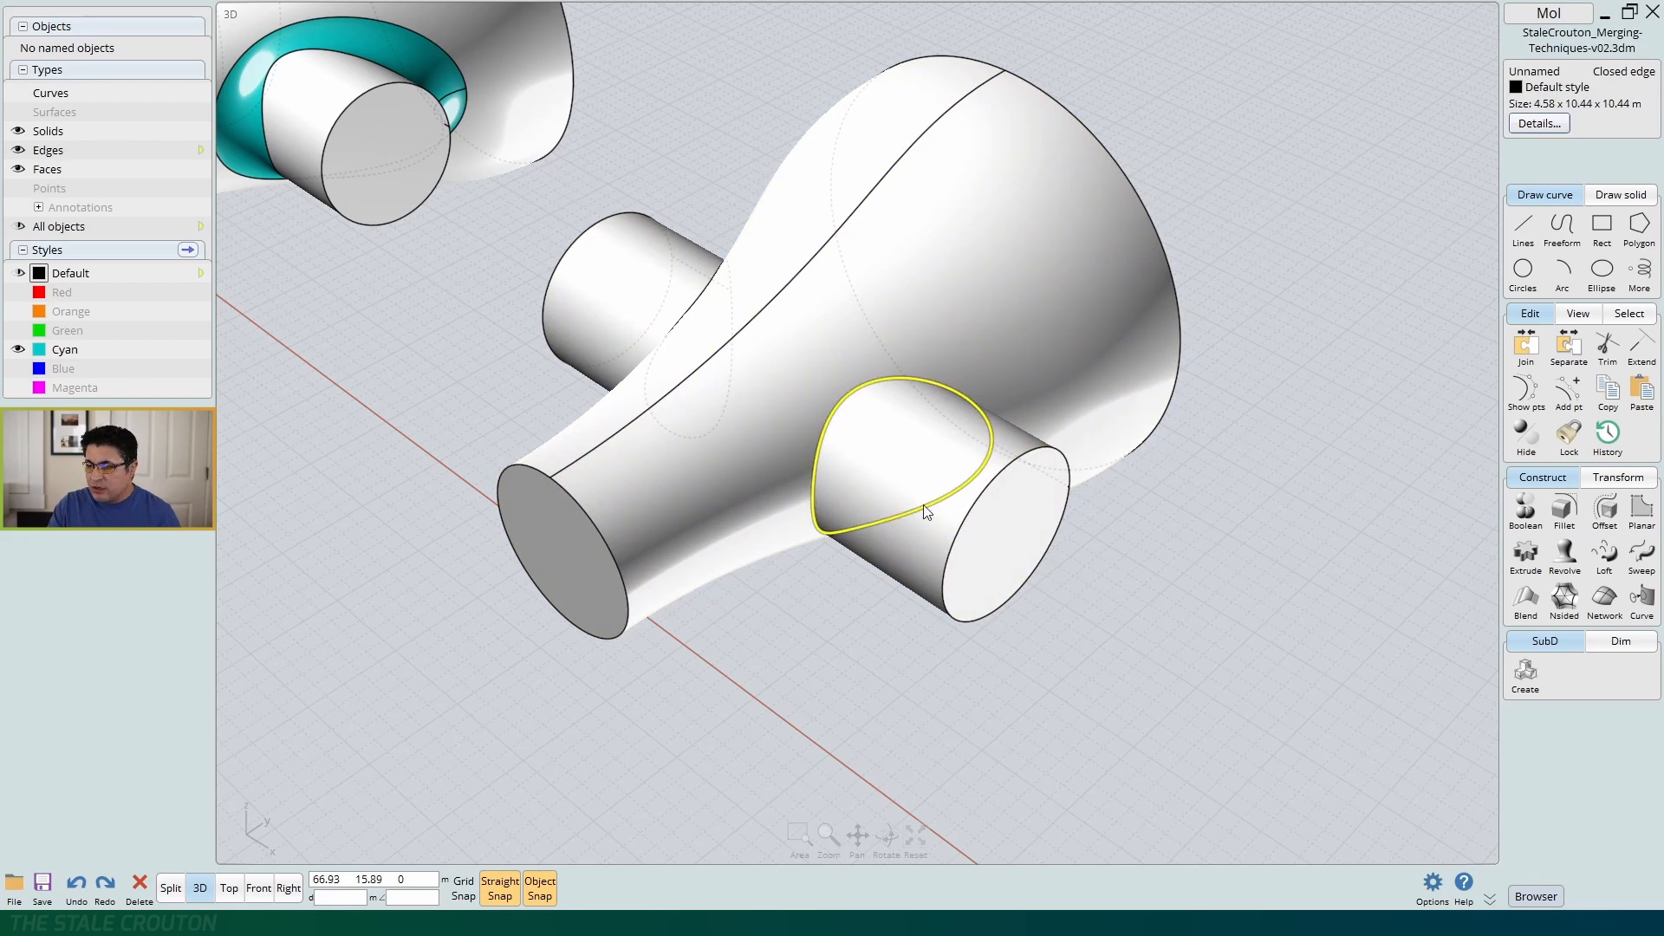
mouse_move(924, 513)
right_down()
mouse_move(966, 533)
mouse_move(915, 511)
right_up()
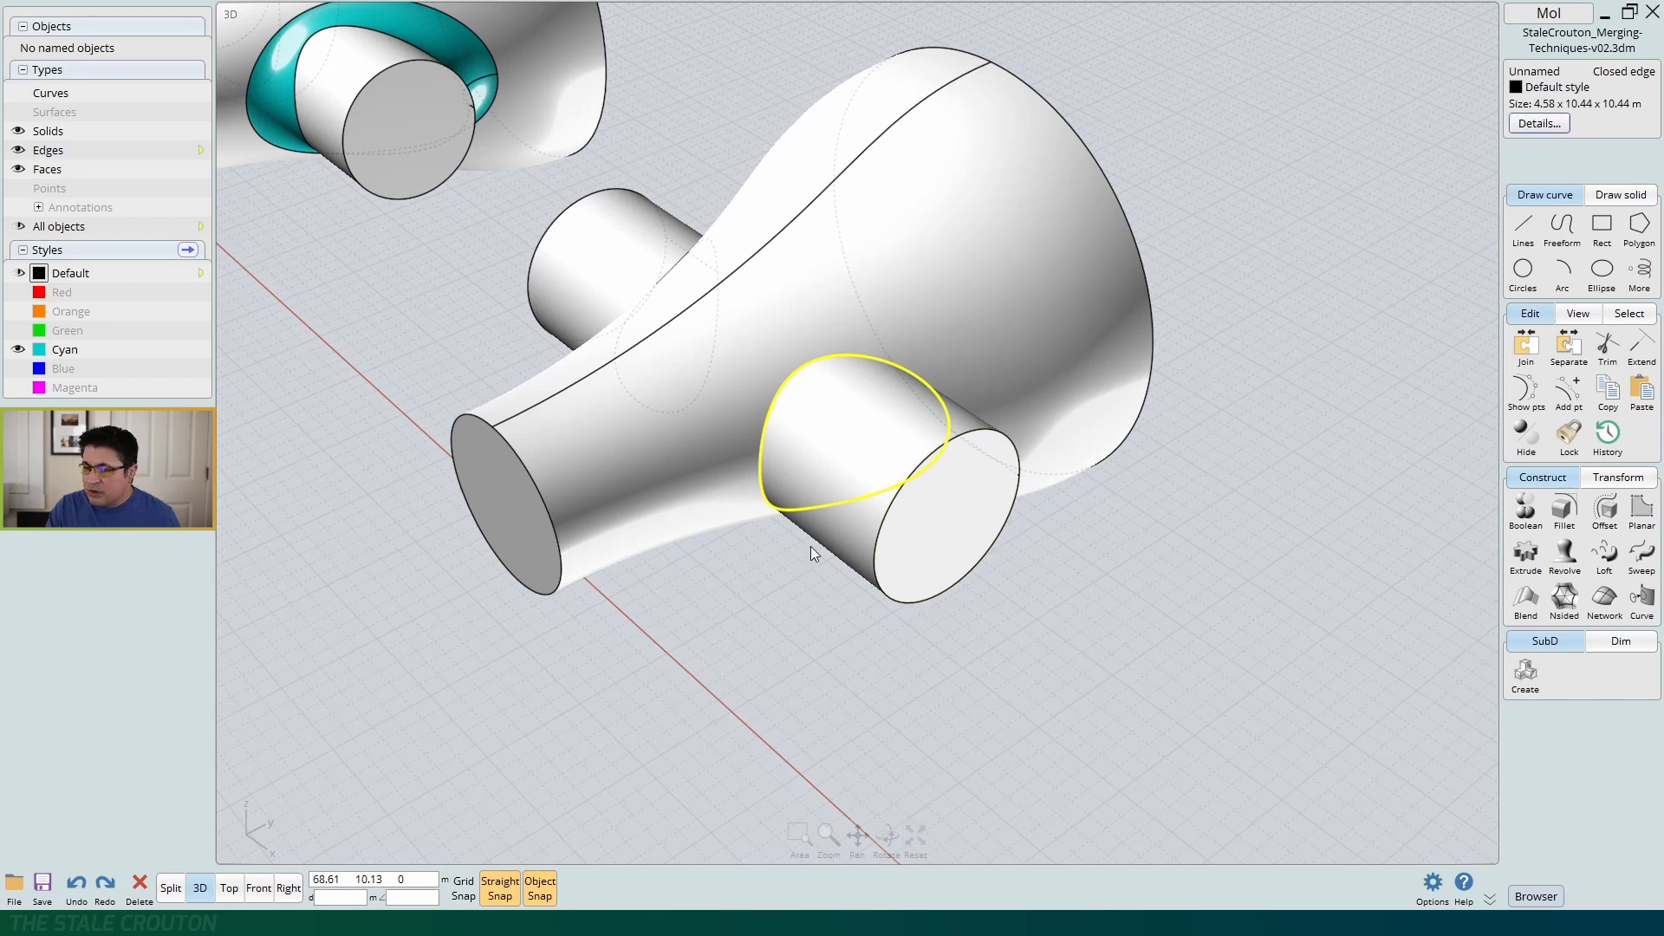
click(788, 528)
Draw a circle with a radius of about 1.49 m in the Top view, beside the neck and just below the right cylinder arm
key(space)
key(space)
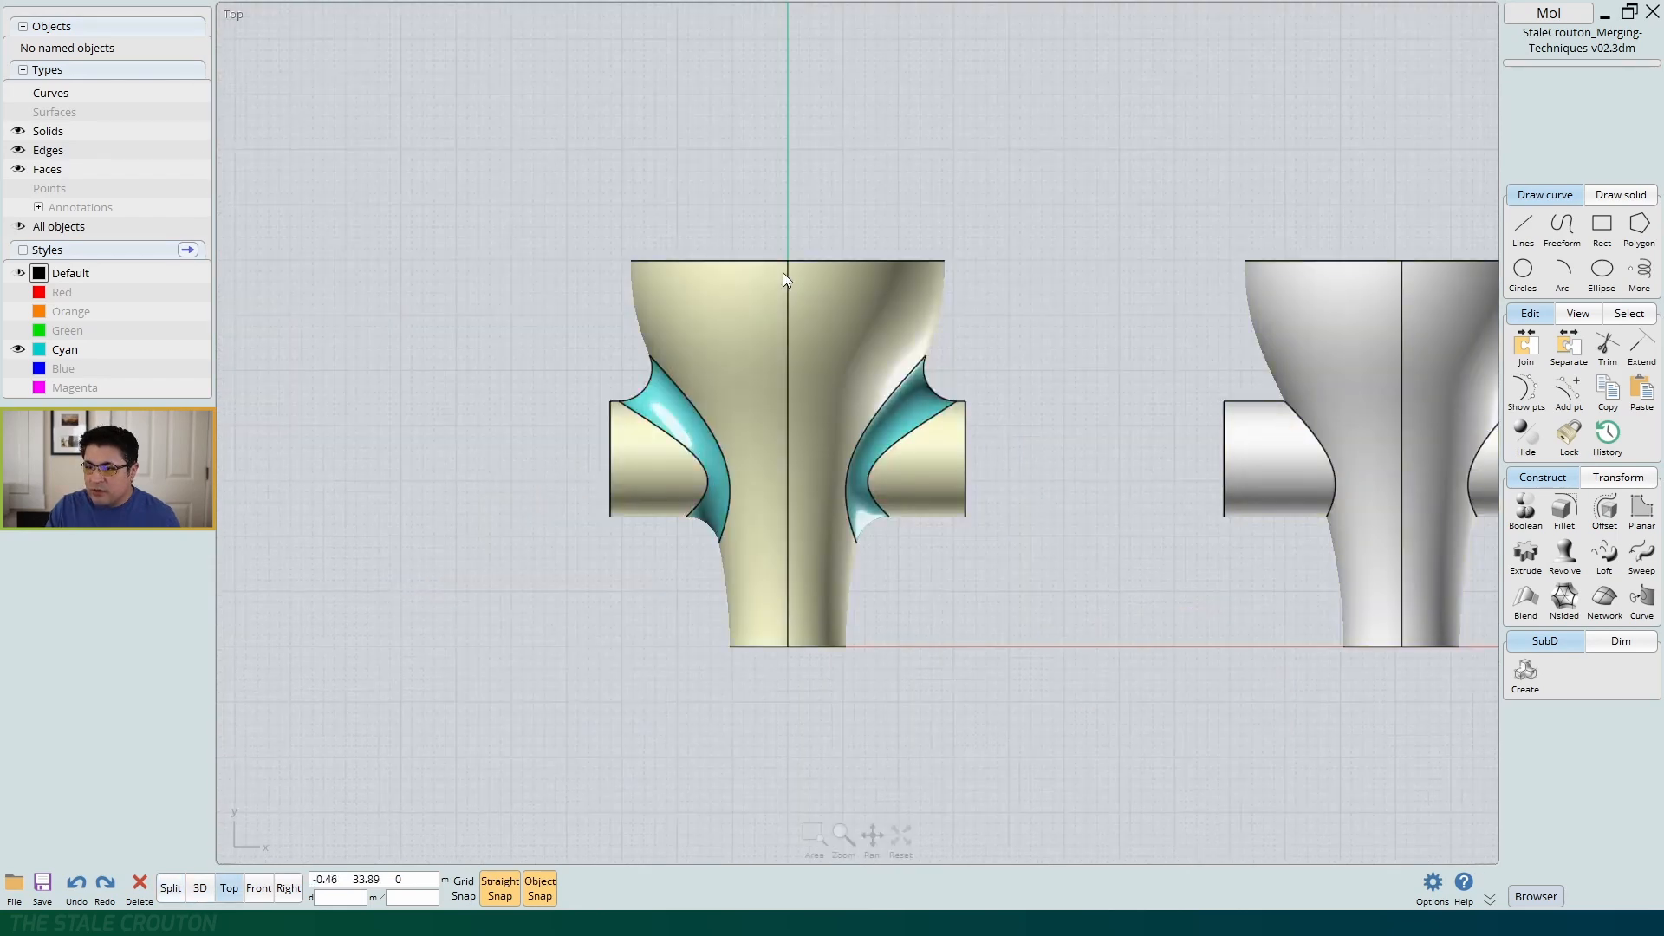
right_drag(1307, 485, 705, 350)
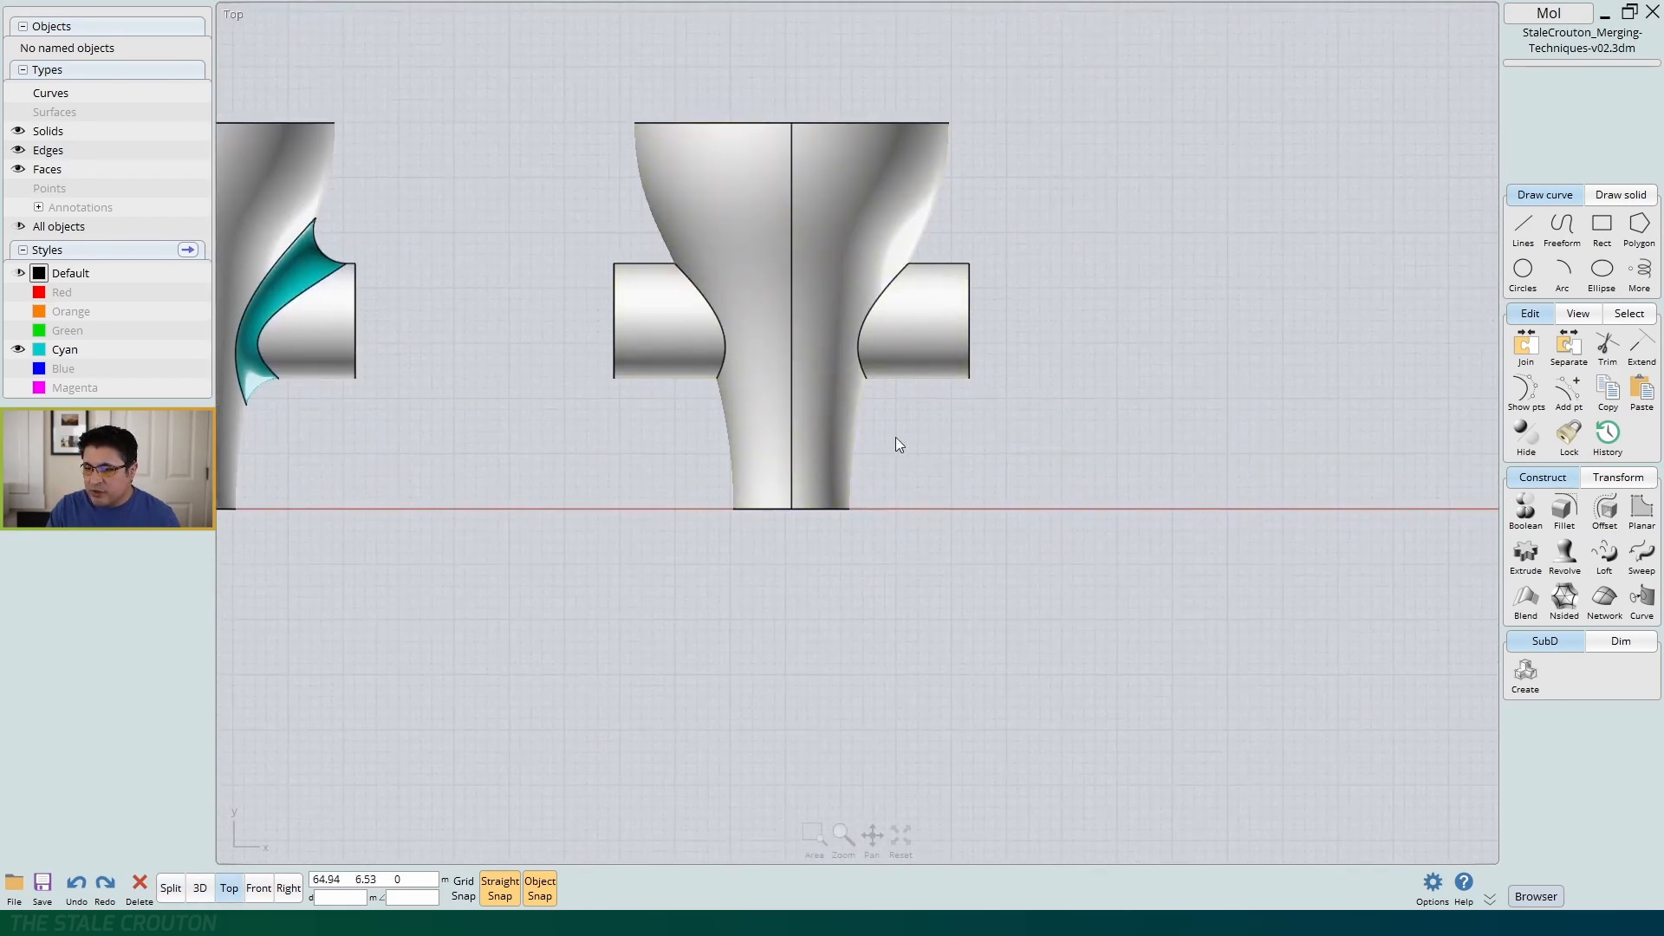
scroll(910, 420, up, 3)
right_drag(904, 416, 892, 501)
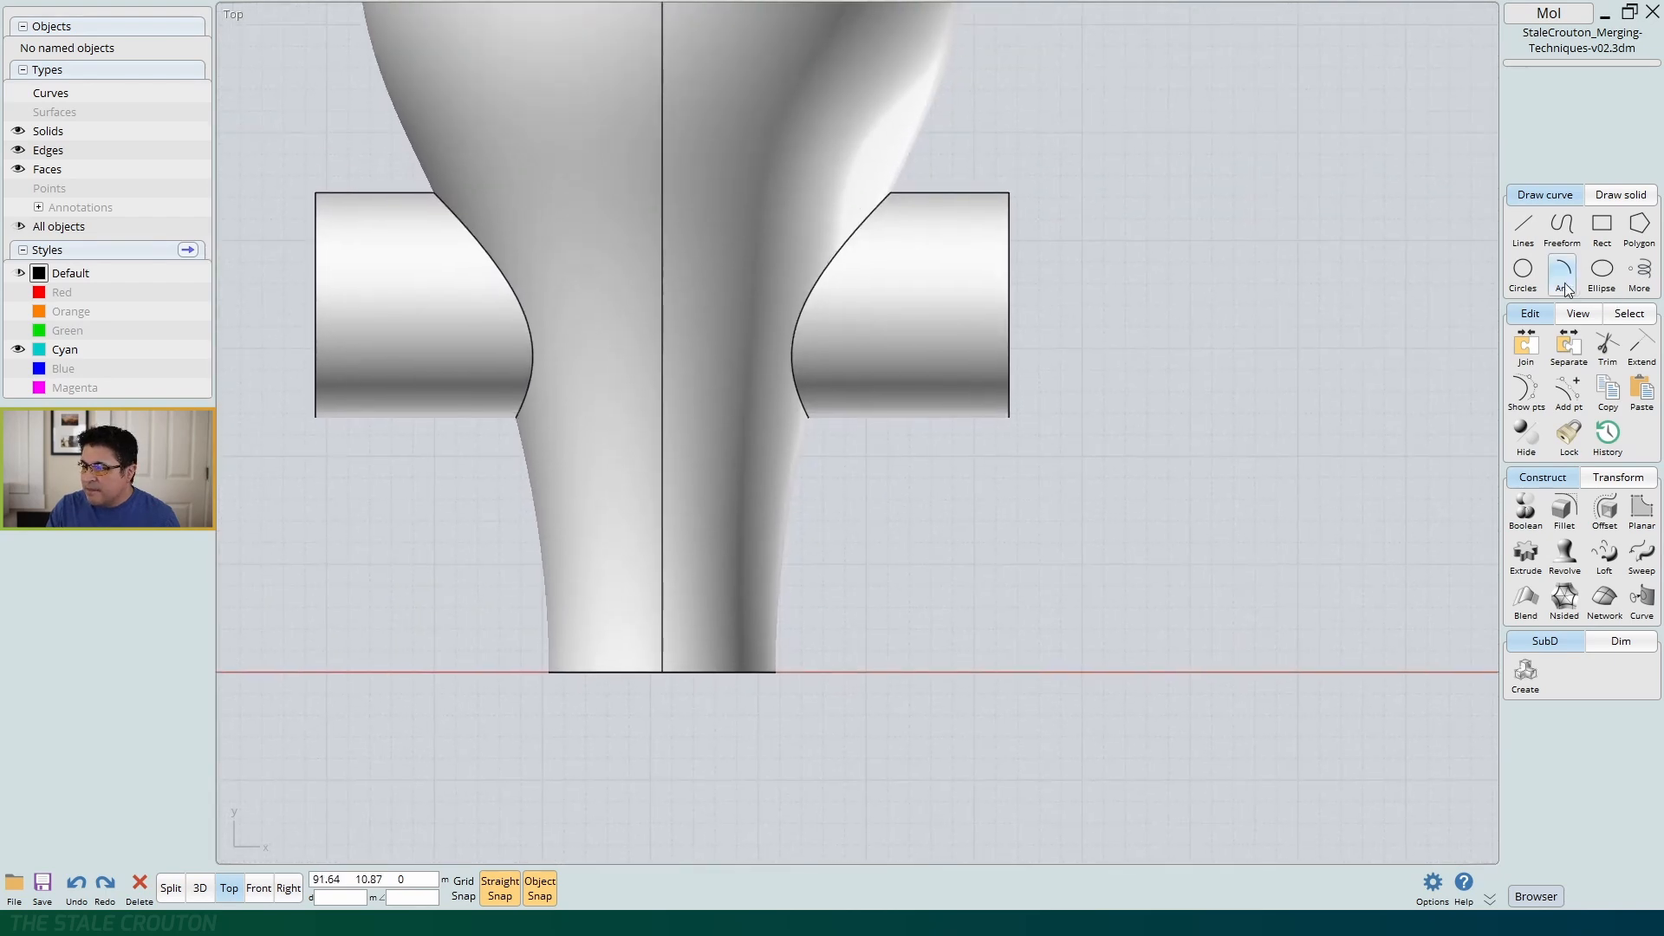
click(1523, 269)
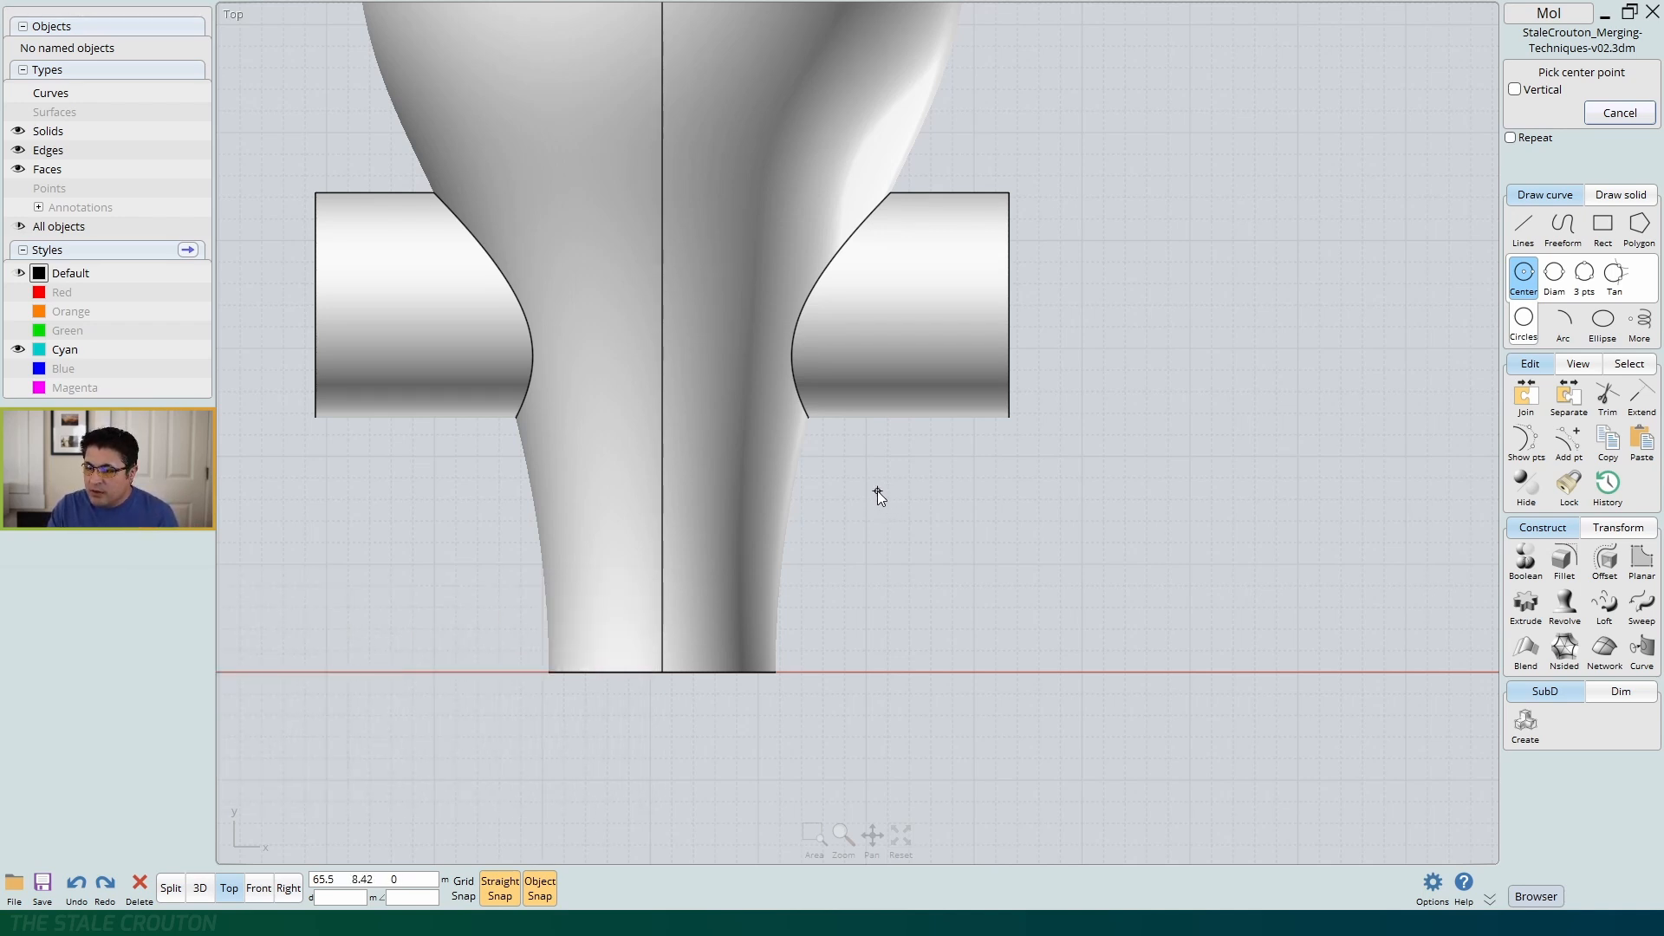
click(876, 503)
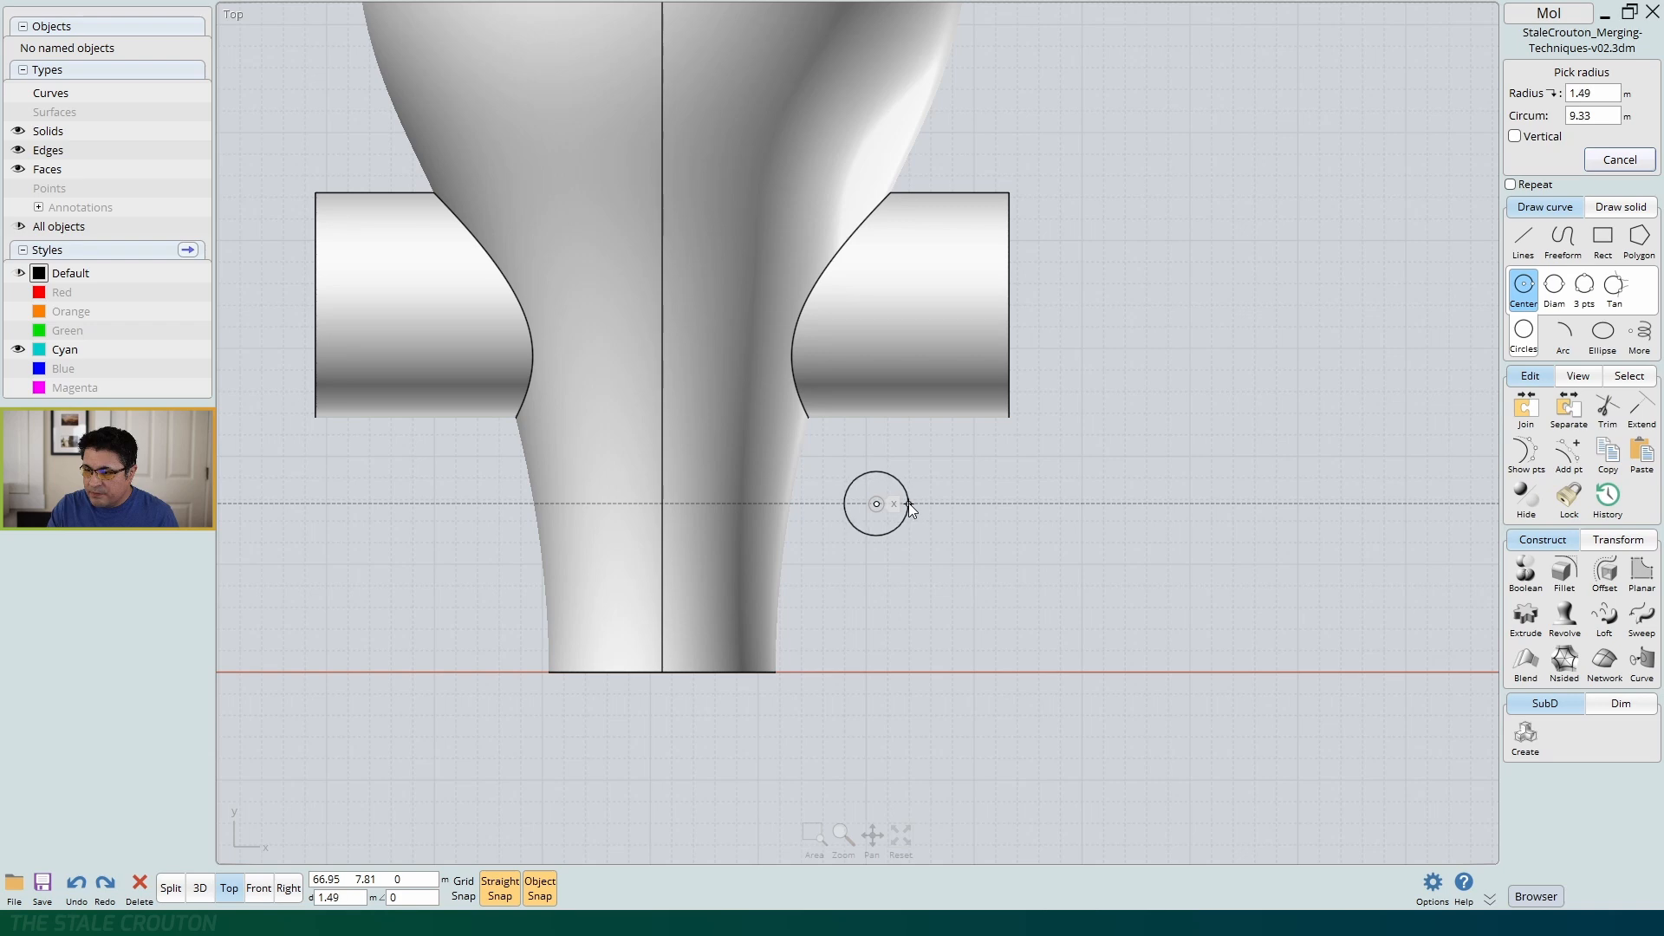
click(909, 507)
click(917, 525)
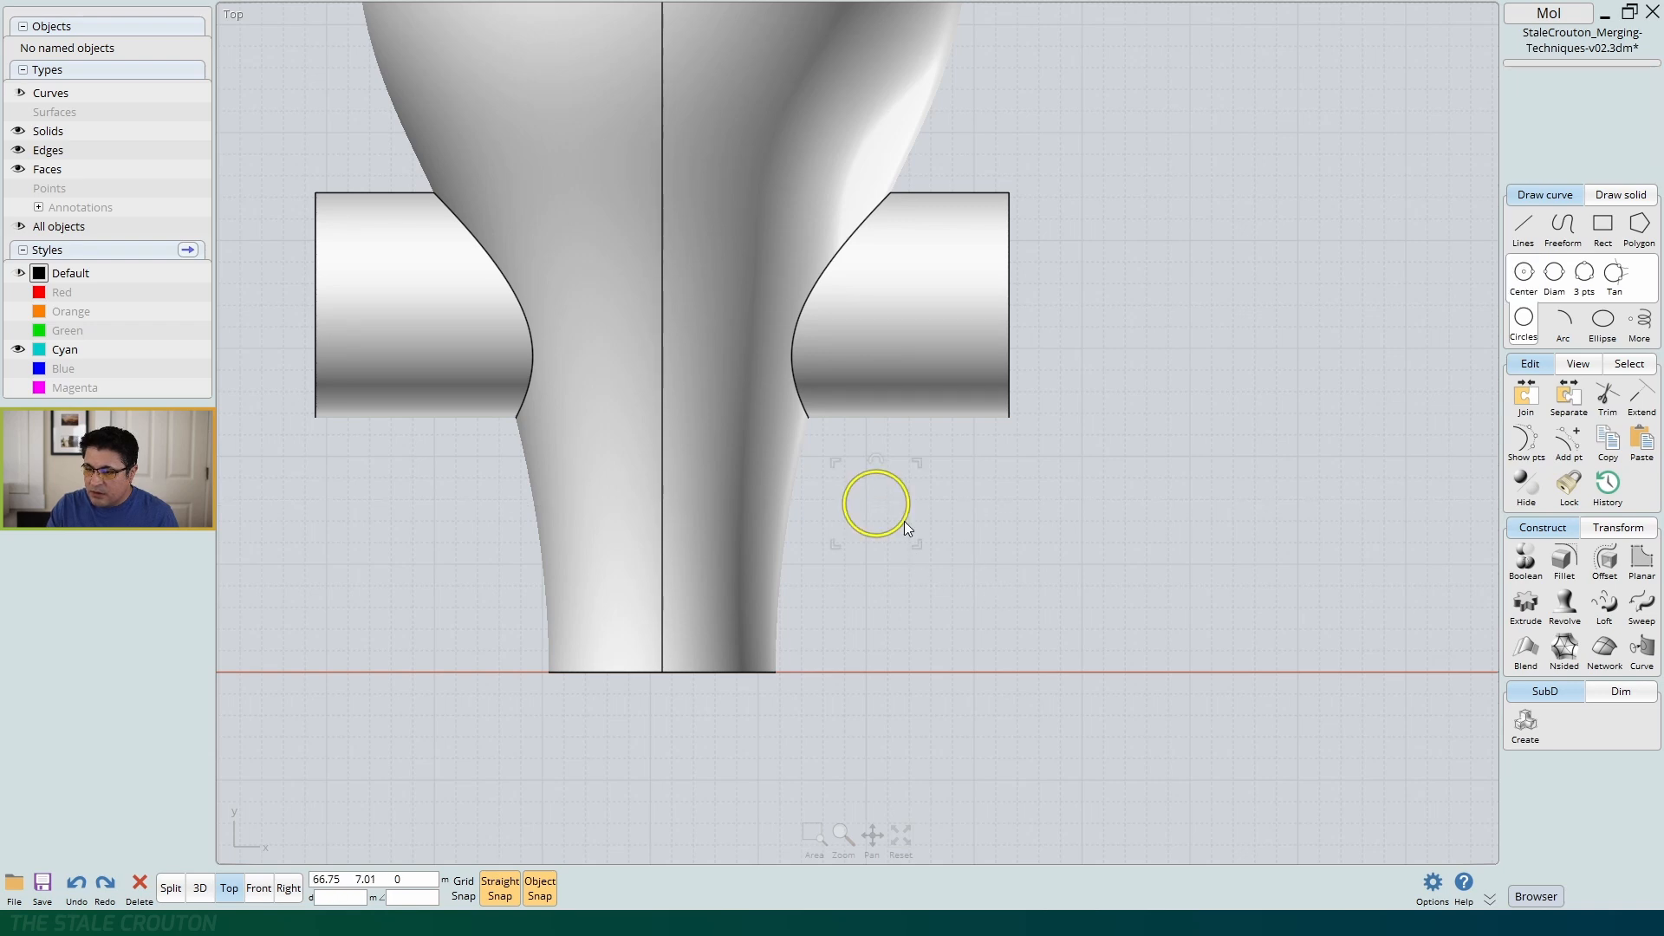
click(903, 522)
Sweep the small circle along the closed intersection edge of the near cylinder arm, with Freeform twist and Auto profiles
key(space)
mouse_move(1127, 300)
right_down()
mouse_move(1181, 336)
mouse_move(1126, 329)
right_up()
key(space)
middle_drag(751, 663, 798, 639)
right_drag(832, 657, 865, 637)
scroll(929, 543, up, 2)
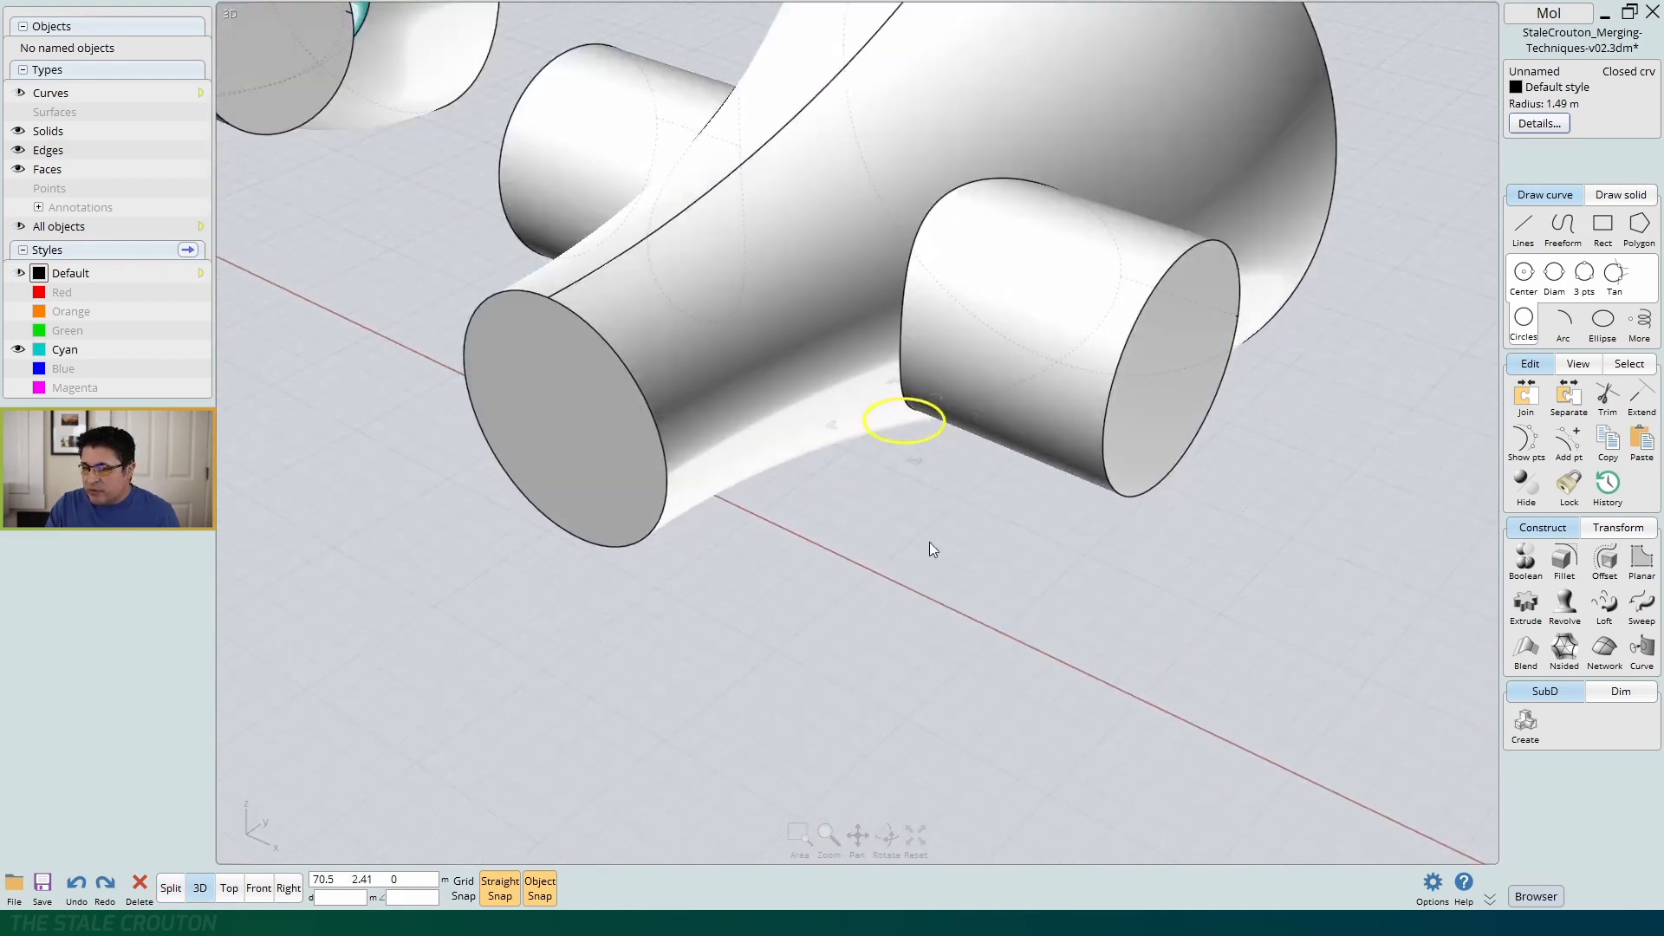
middle_drag(945, 520, 879, 654)
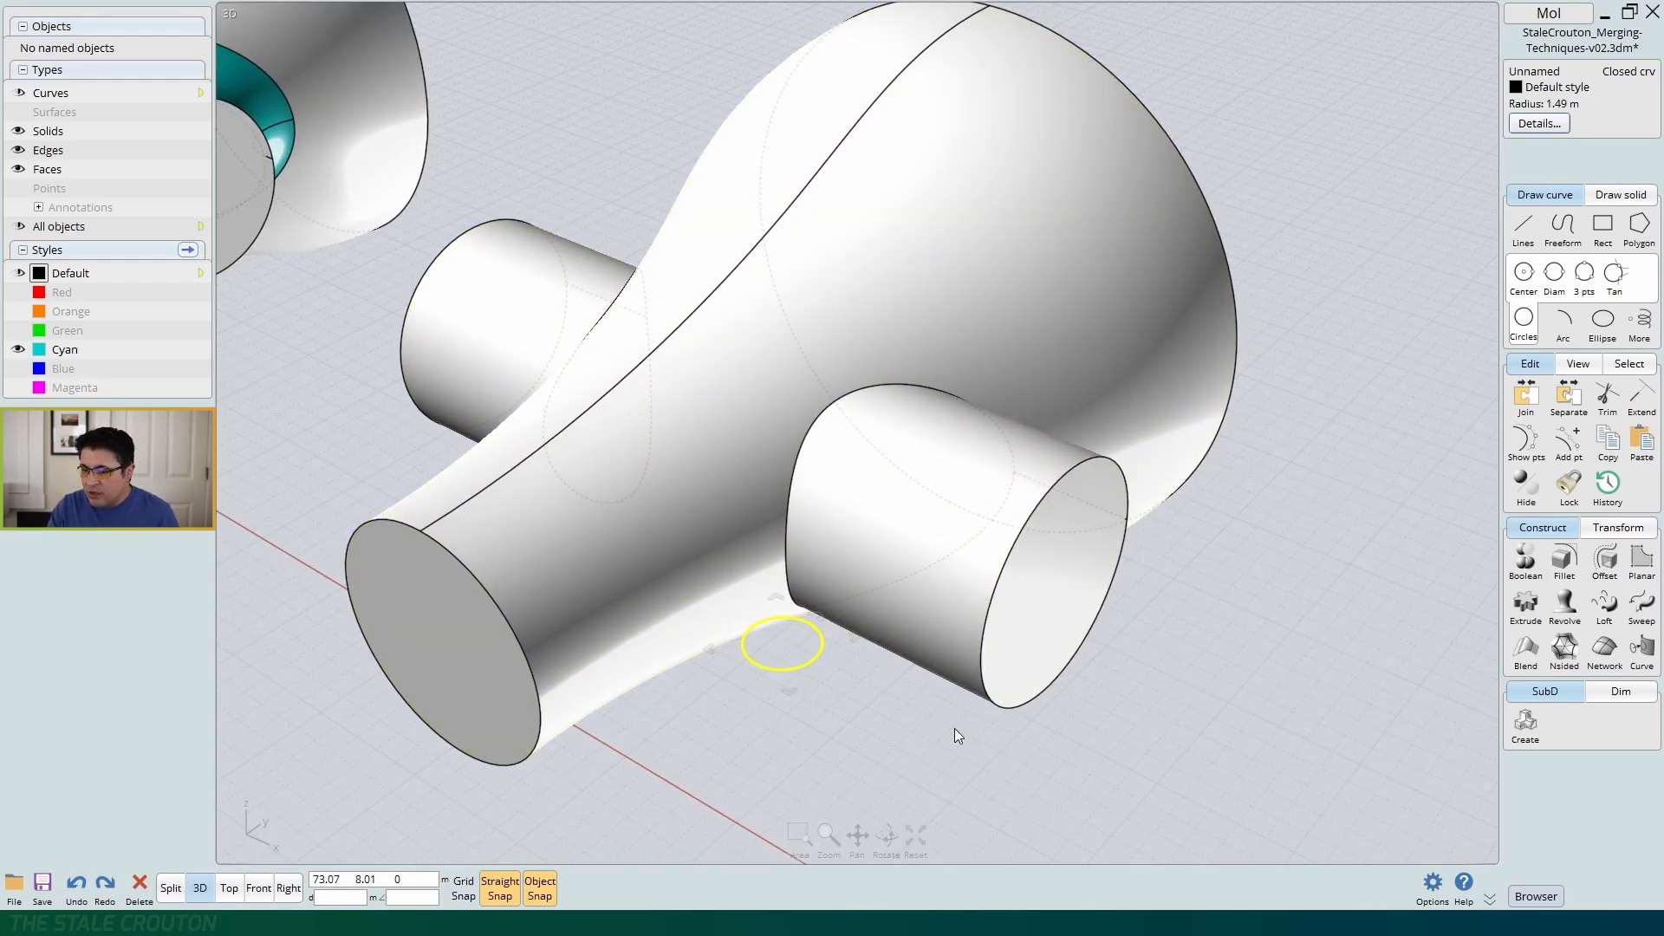
click(864, 735)
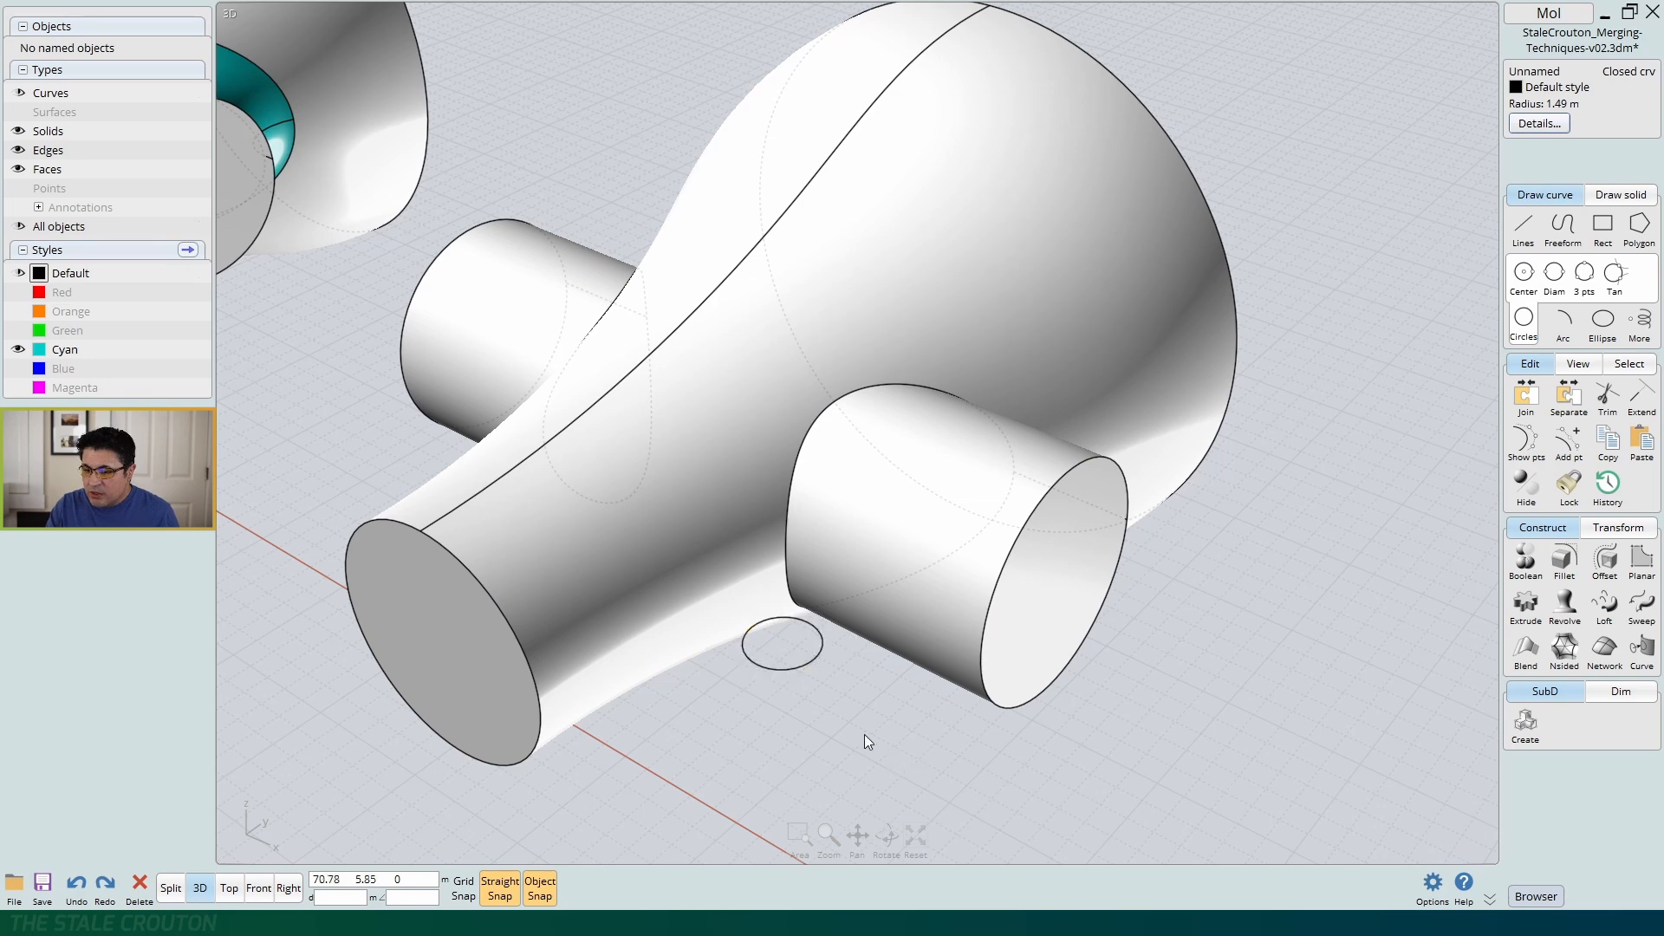
click(813, 661)
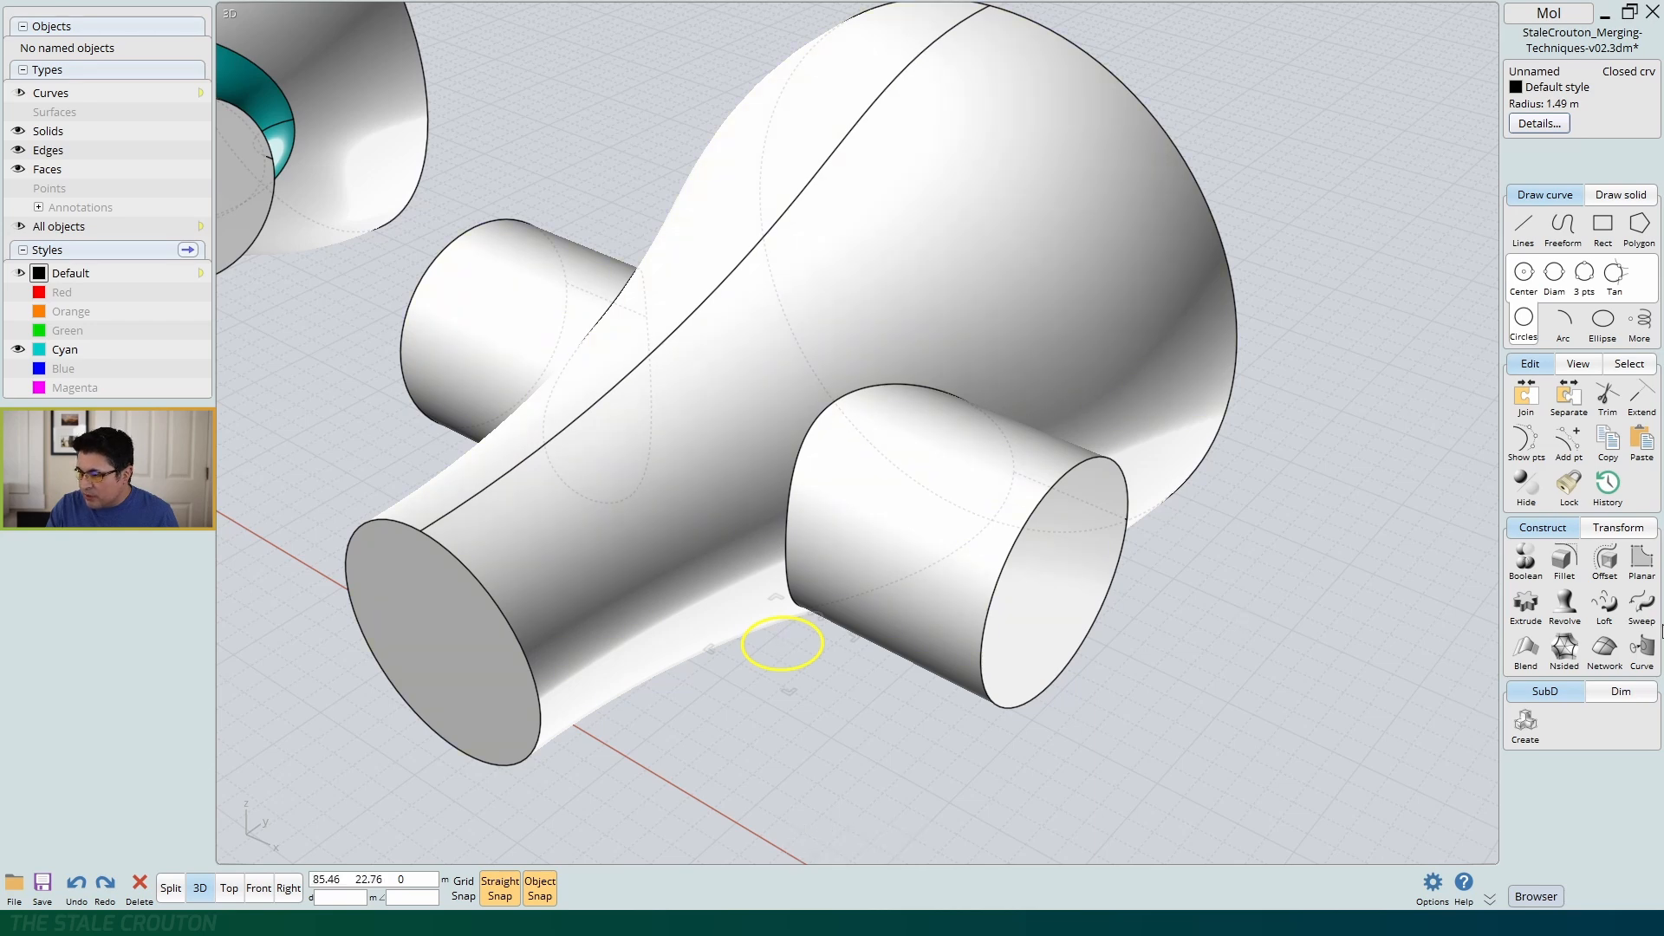
click(1643, 608)
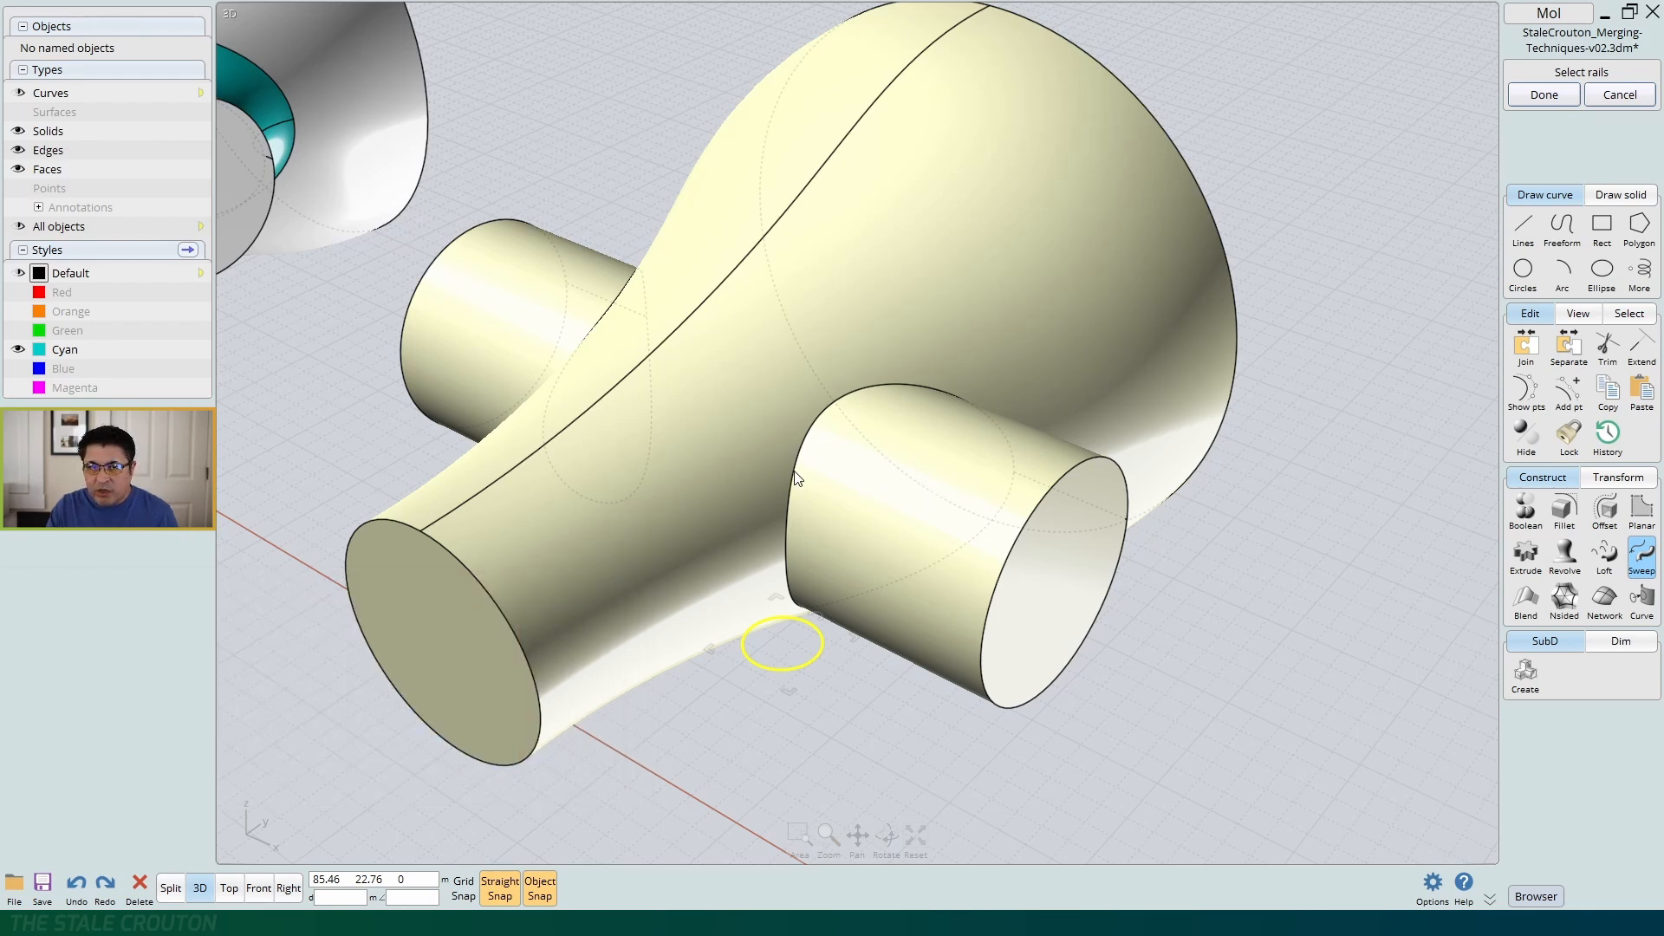
click(850, 484)
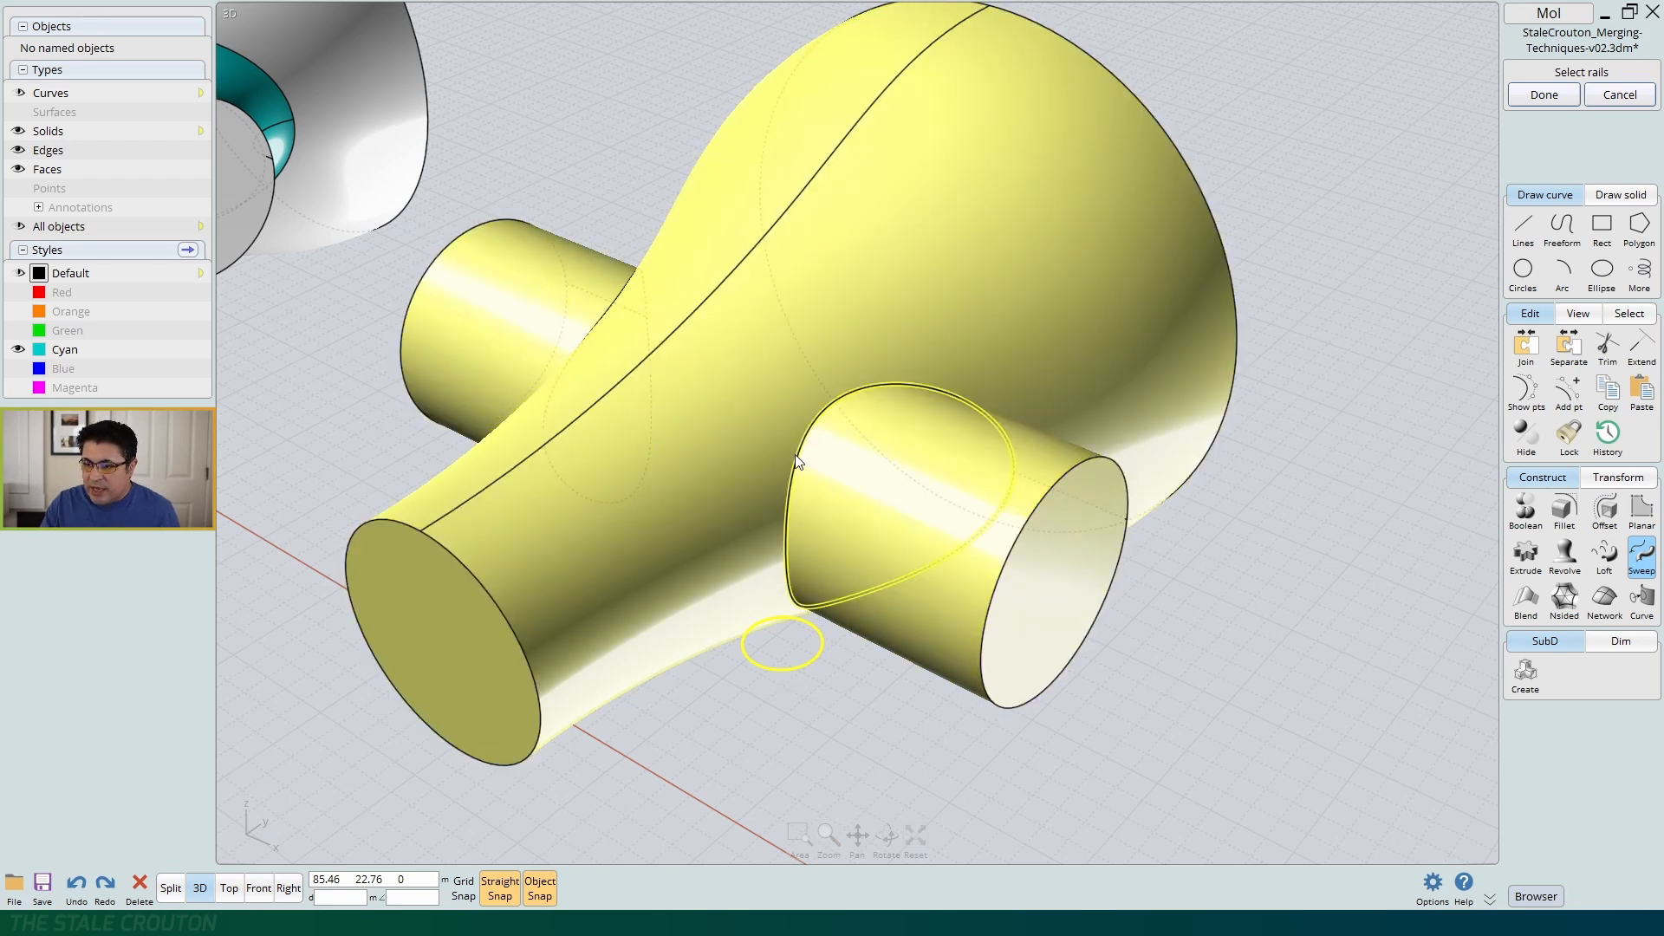
click(797, 459)
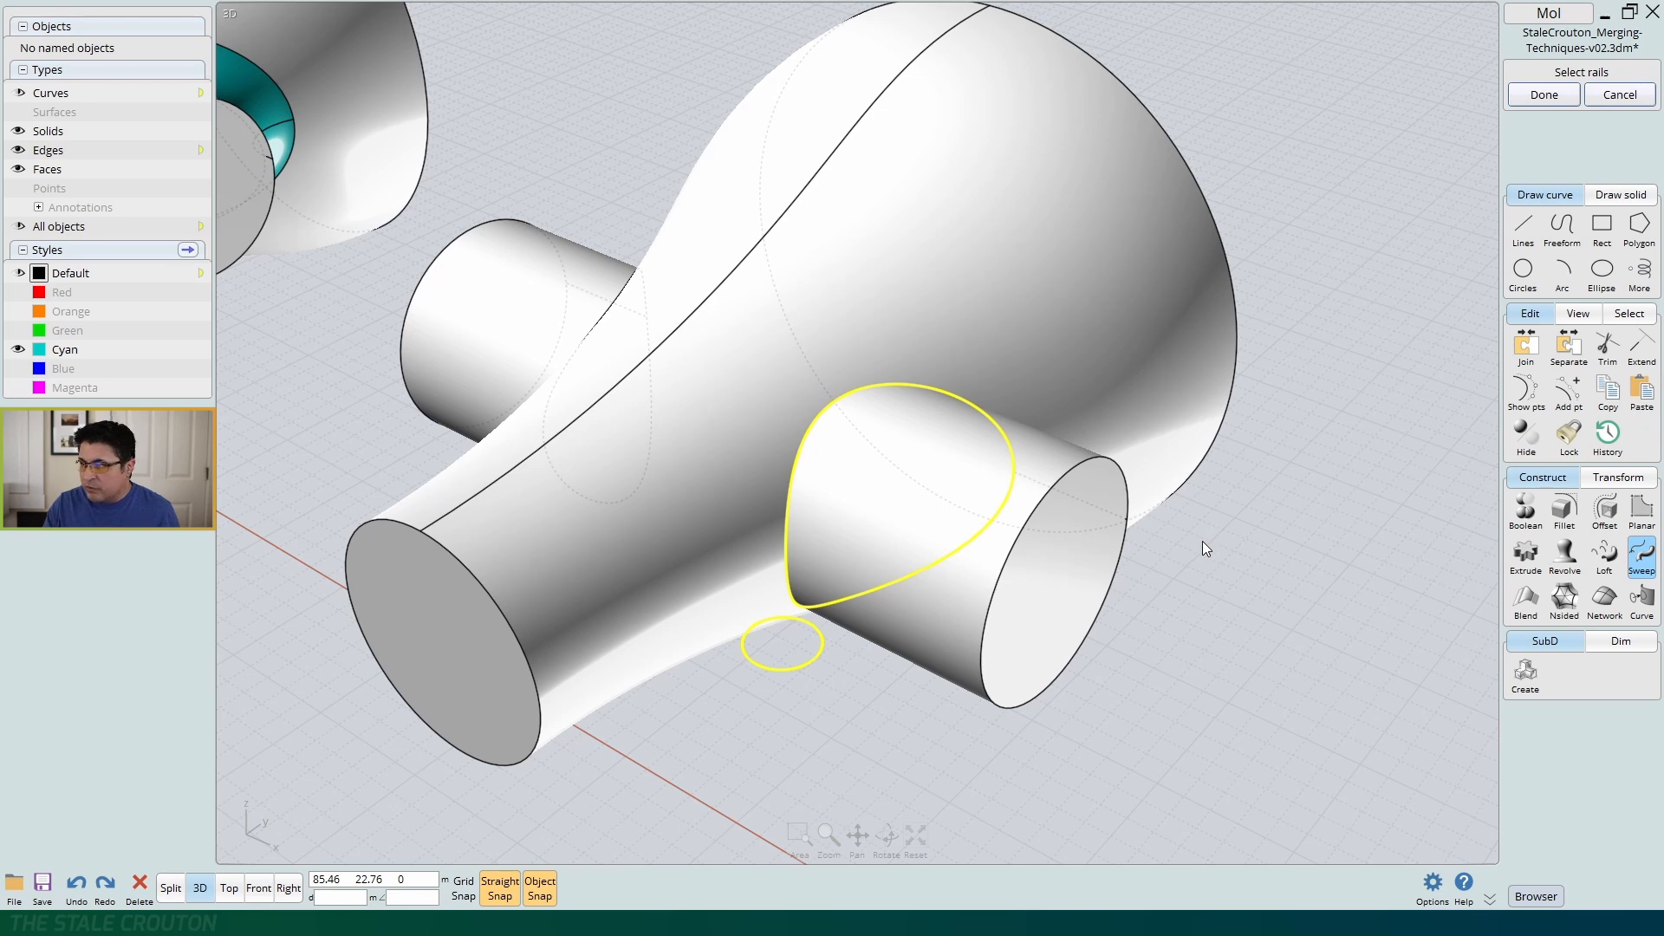
key(Return)
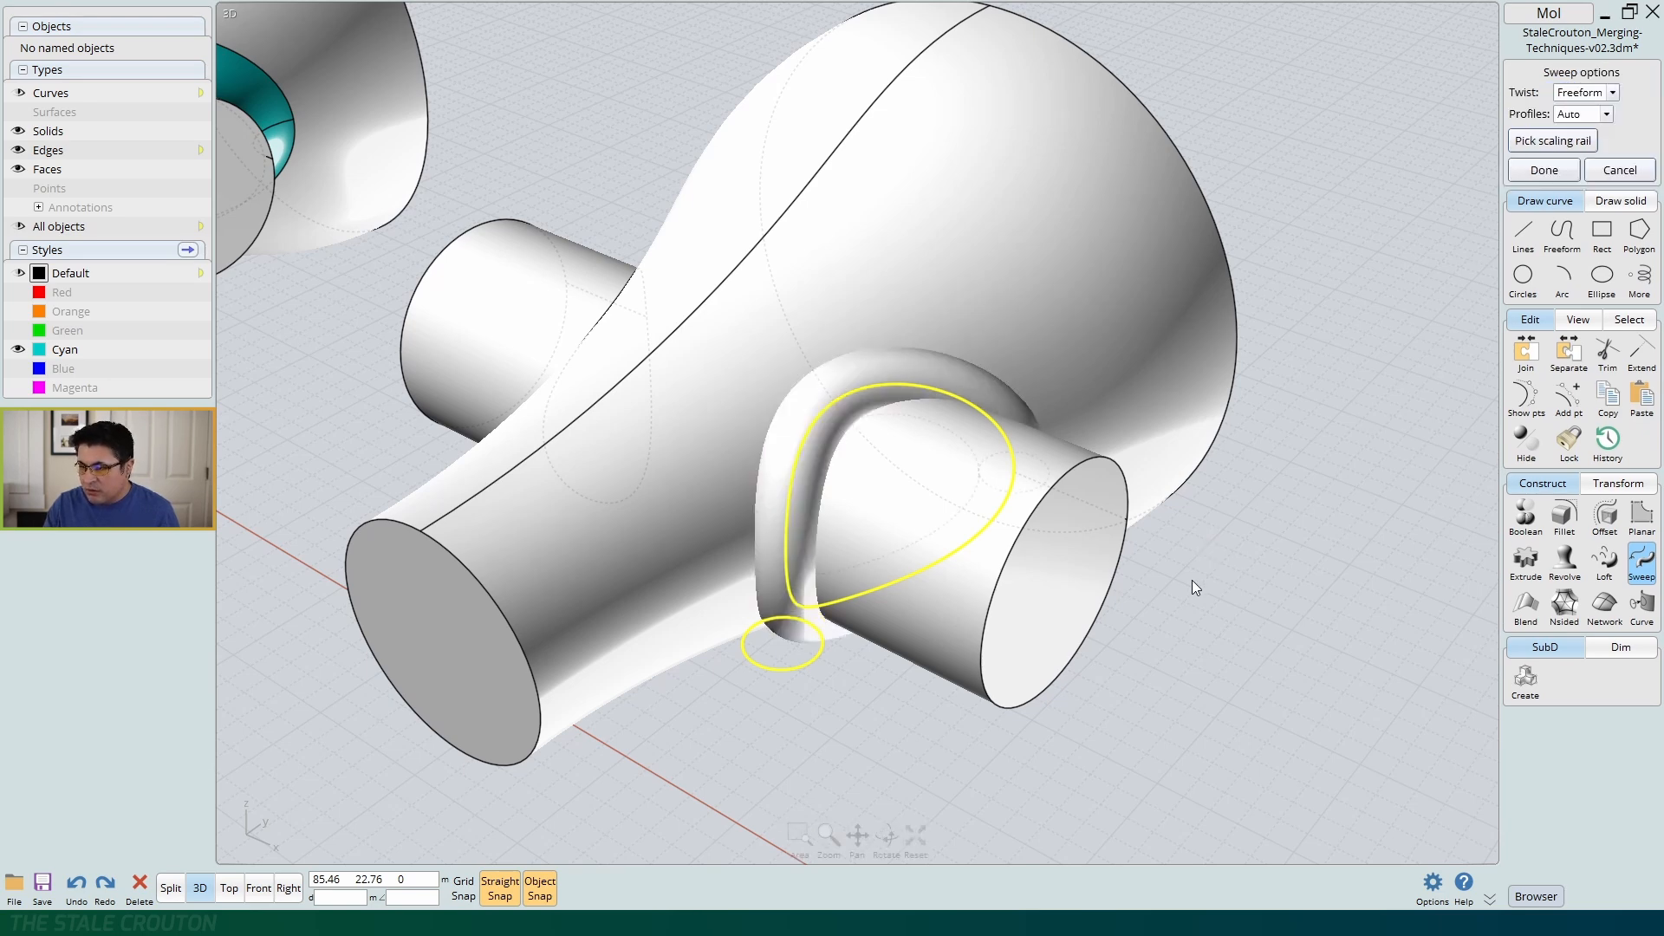
right_drag(877, 640, 855, 698)
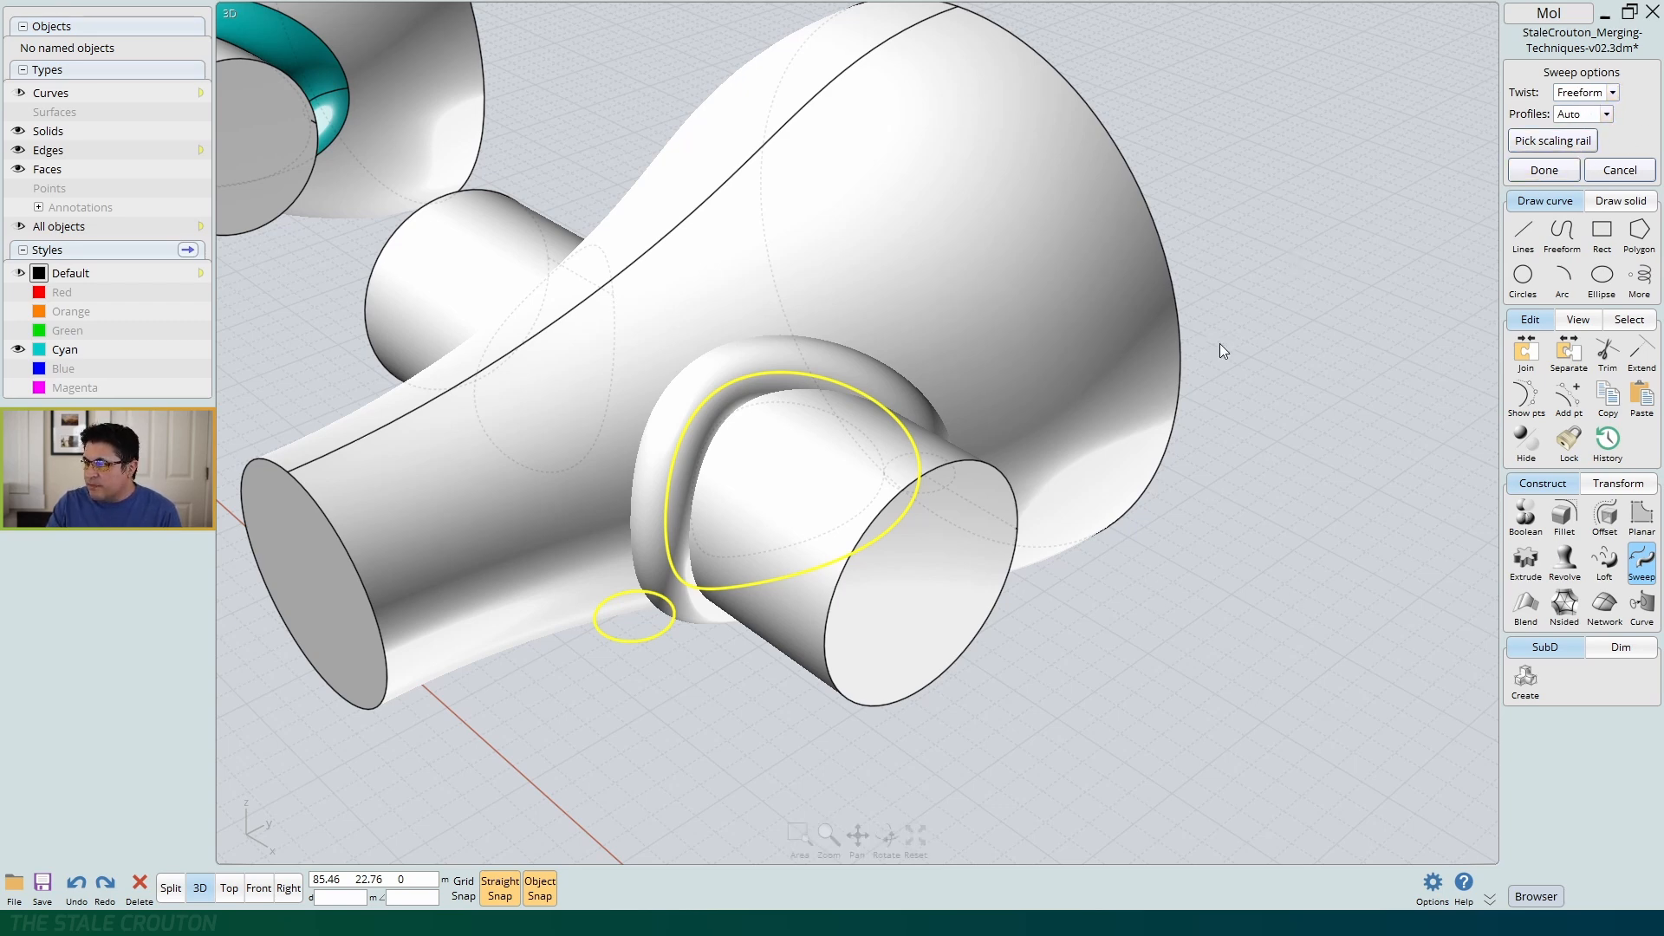
click(1560, 169)
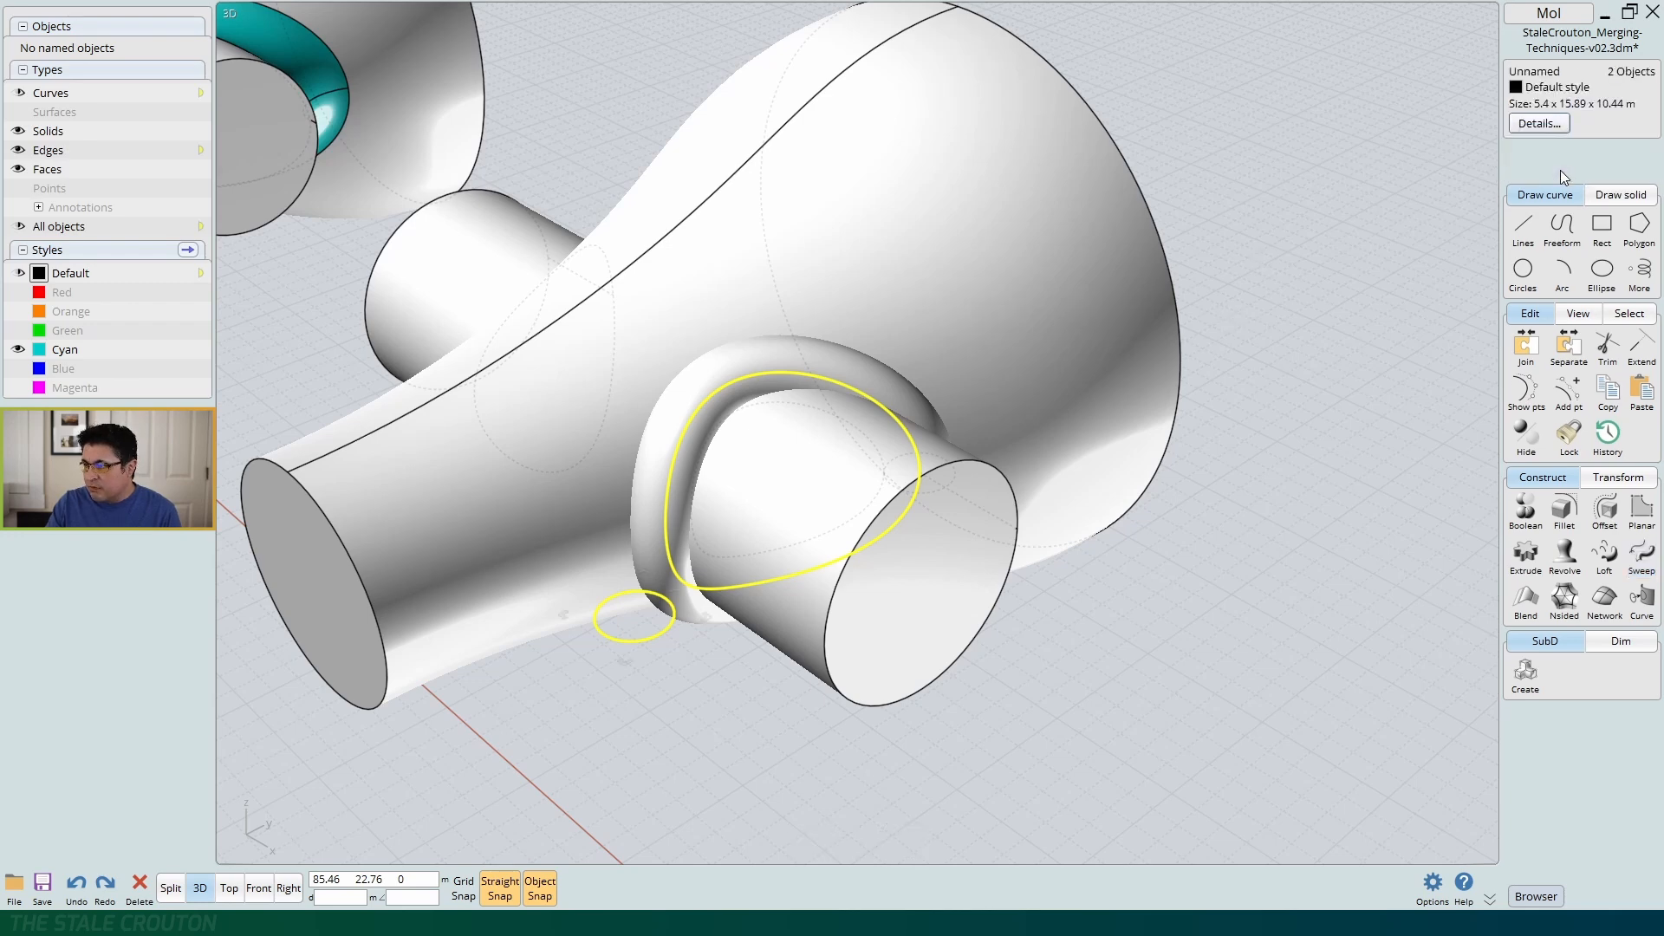
Mirror the swept tube across the body's vertical centre line in the Top view onto the opposite cylinder arm
right_drag(799, 508, 837, 506)
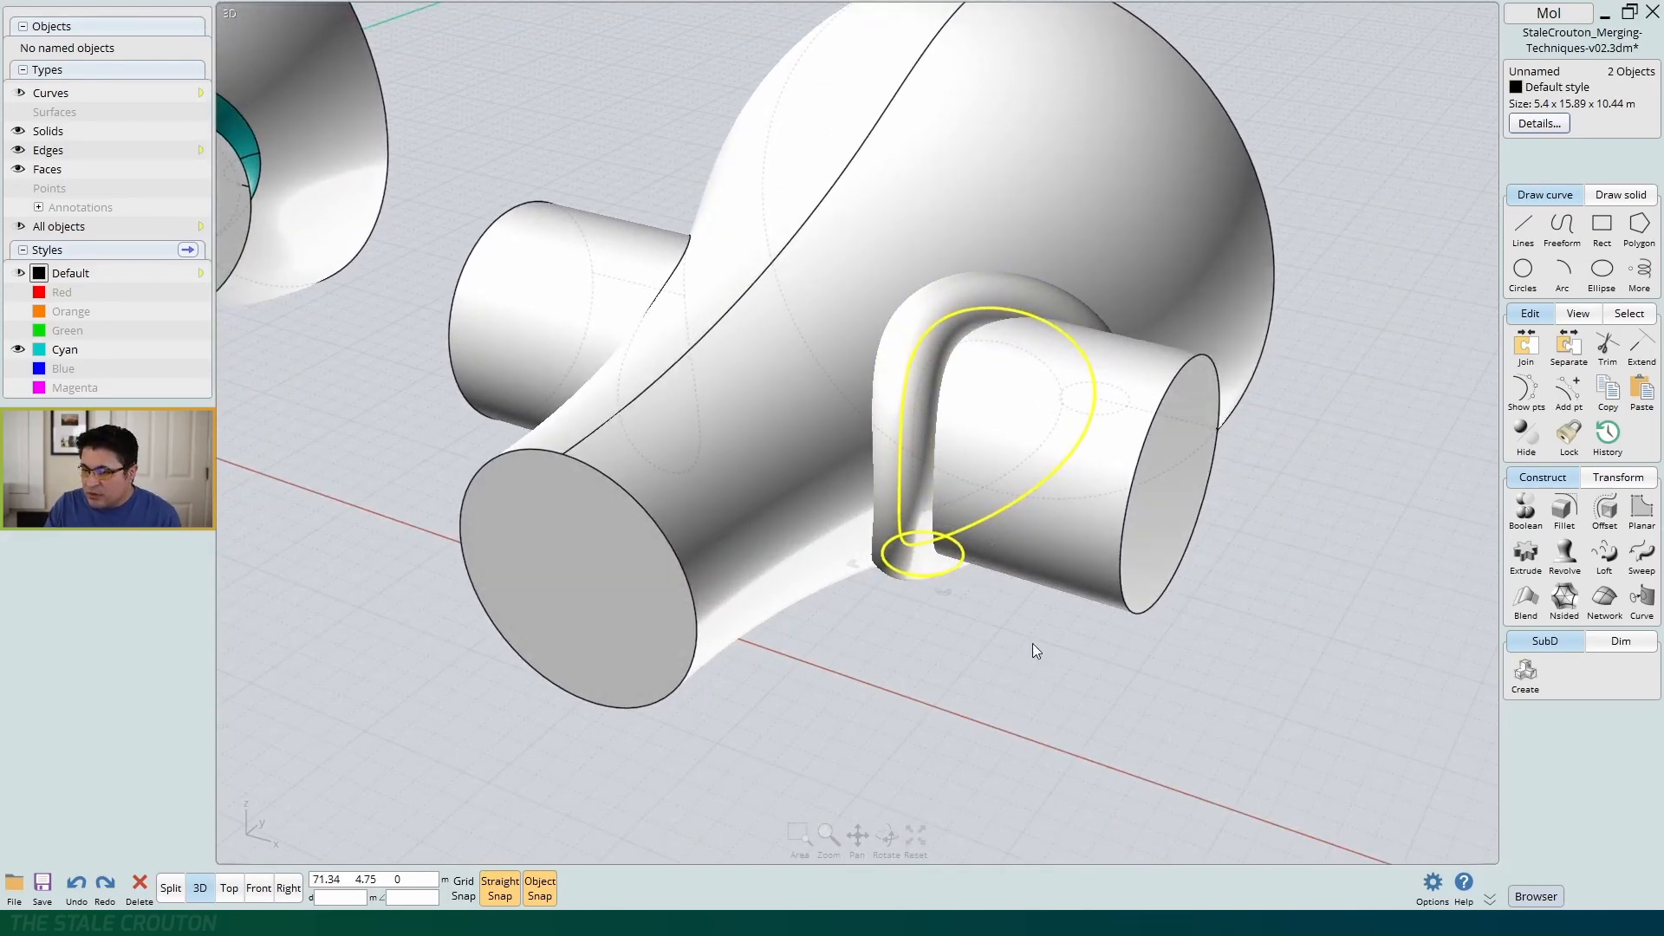
click(1016, 598)
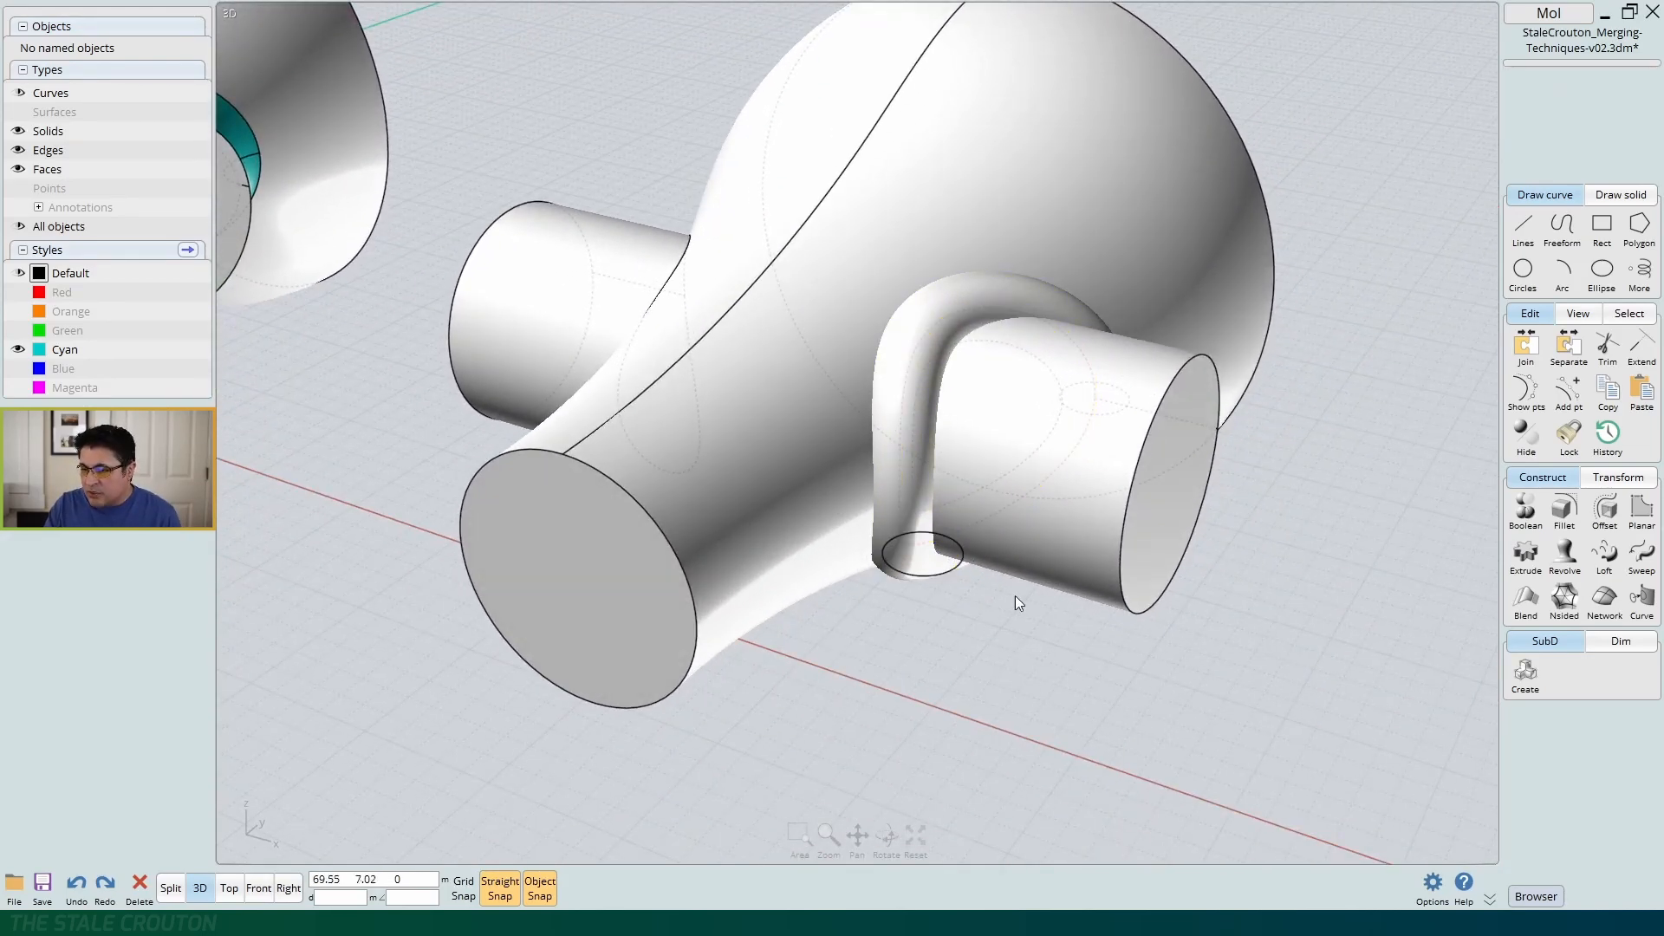
click(922, 369)
click(917, 329)
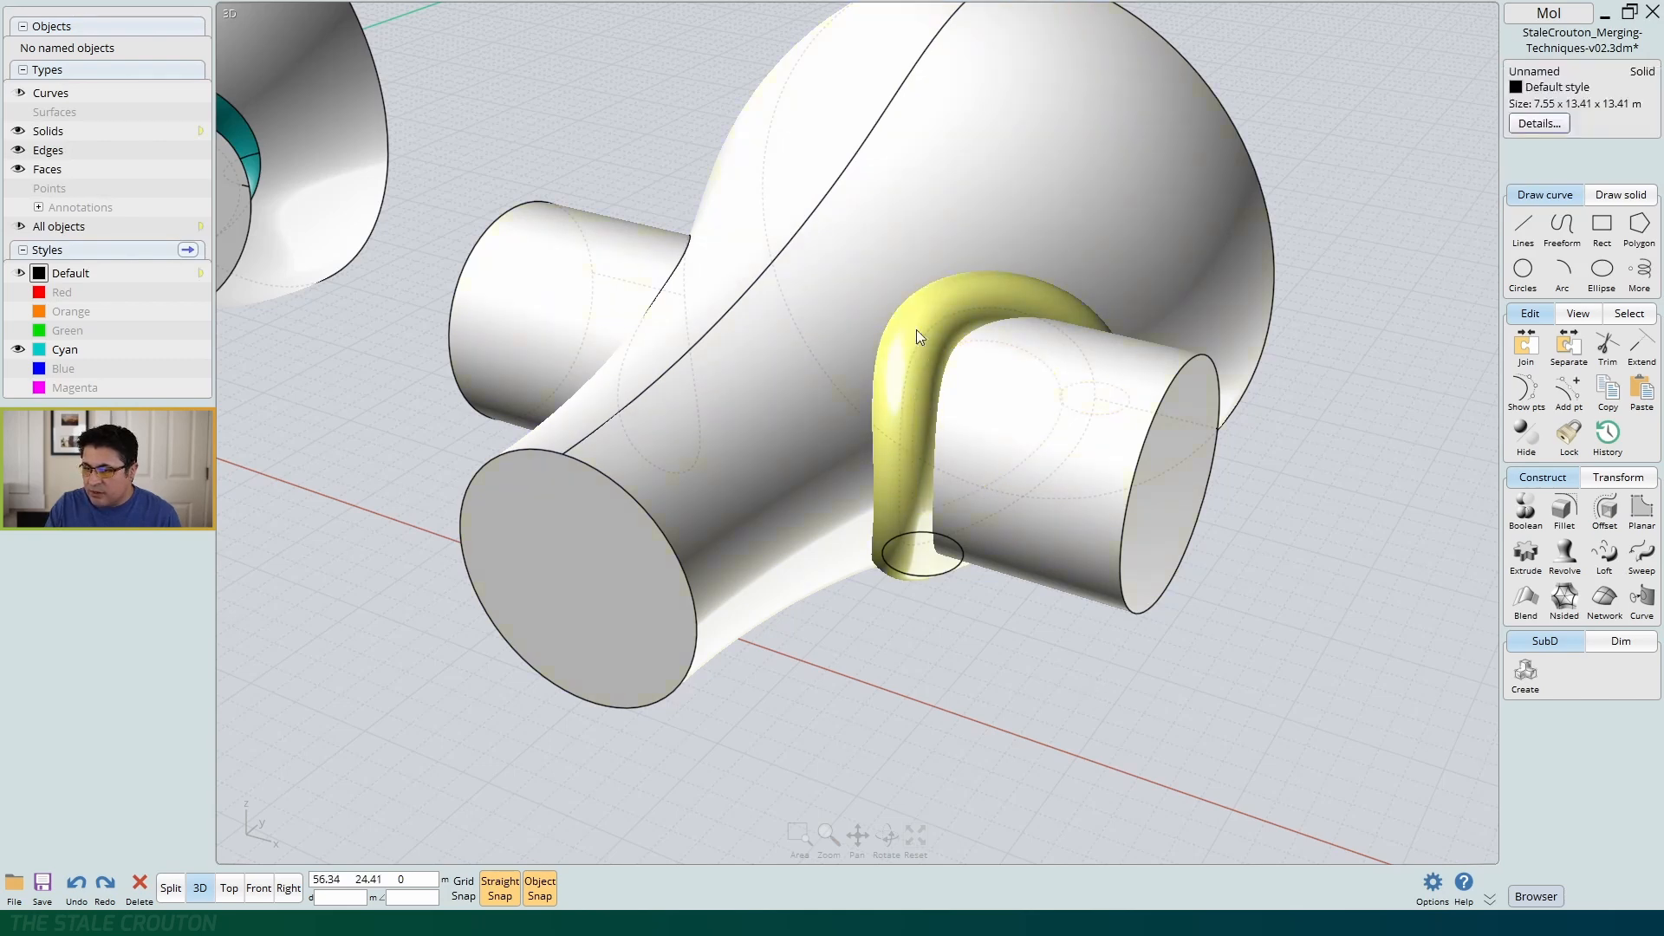
right_drag(971, 680, 945, 744)
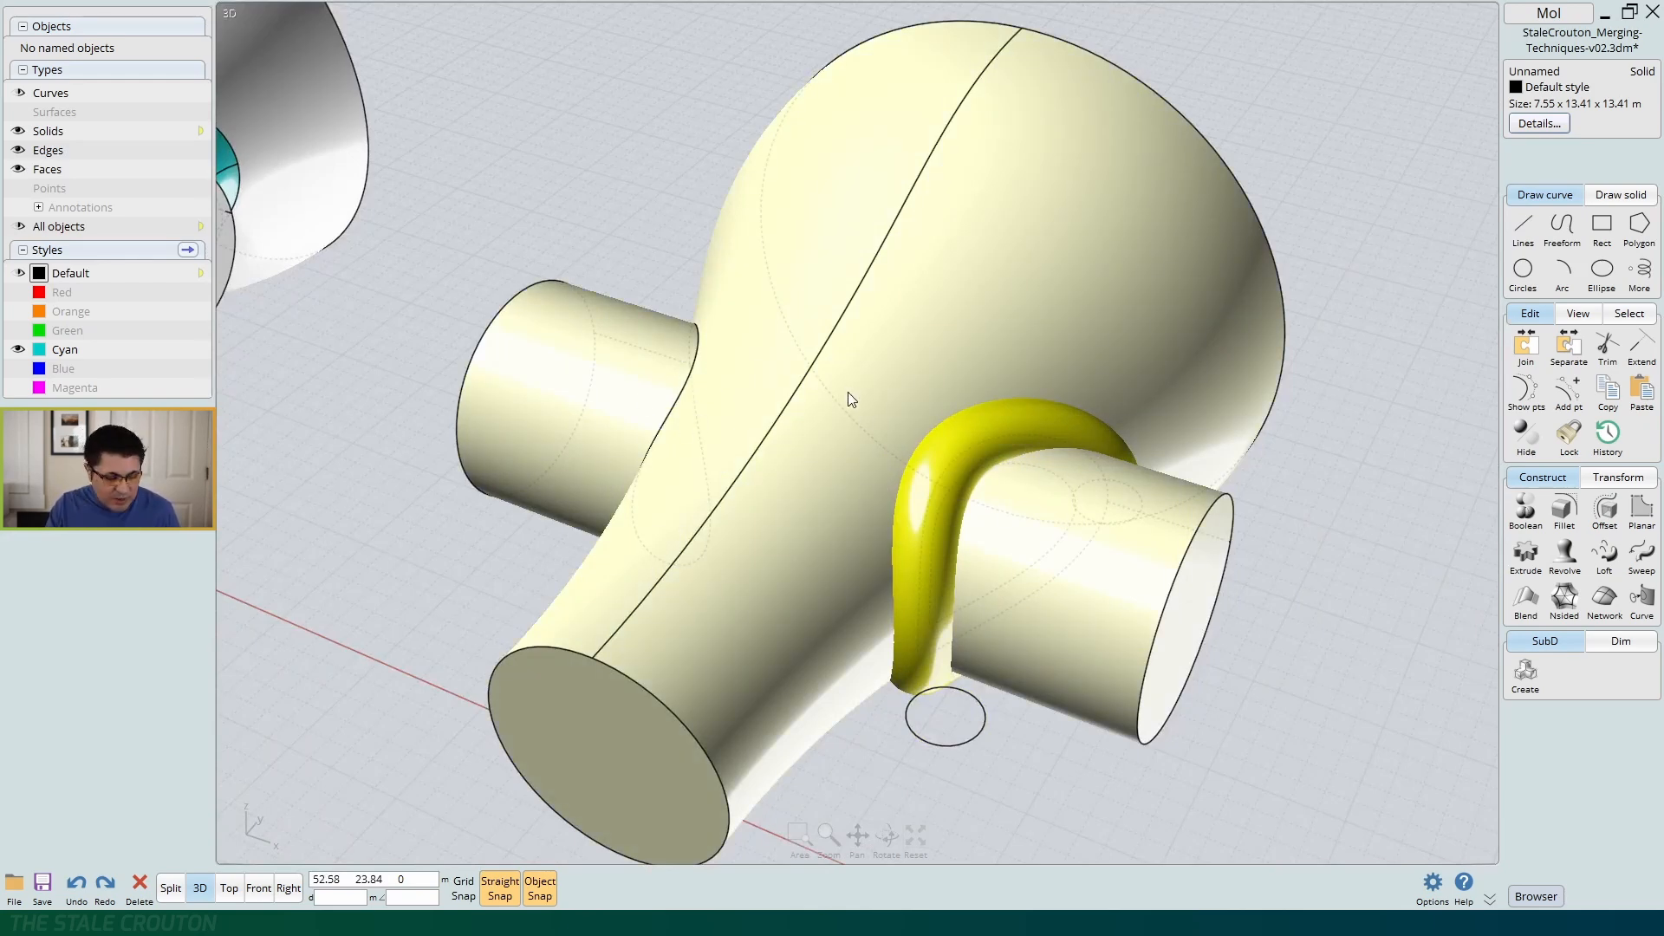
key(Tab)
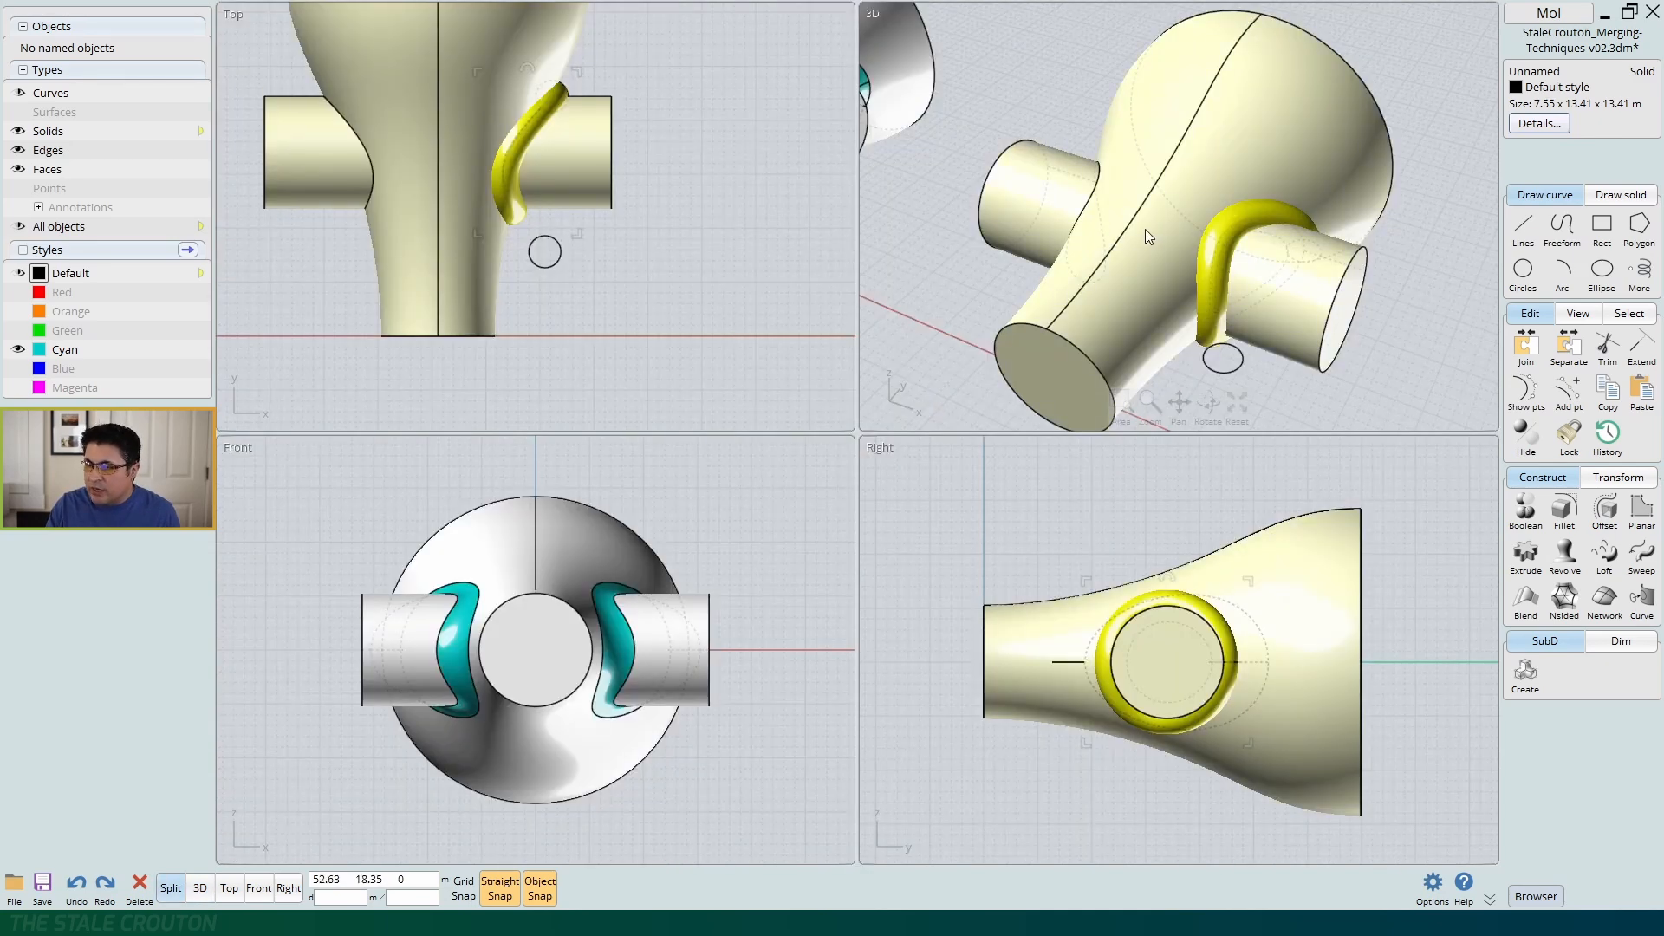
key(Tab)
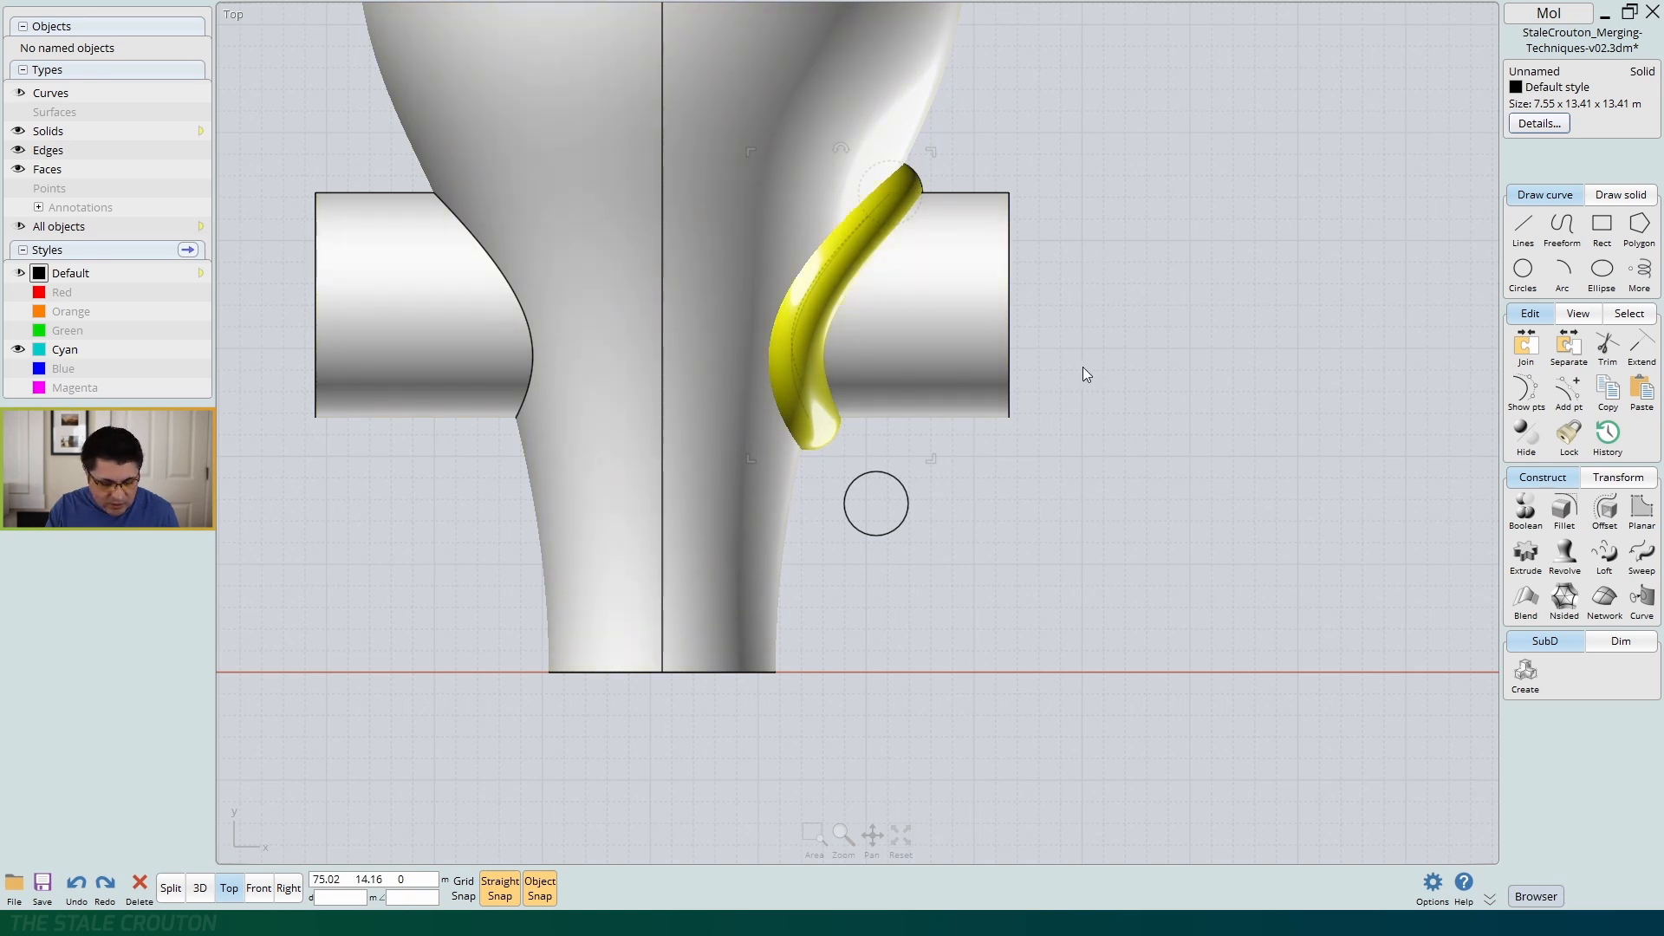
key(m)
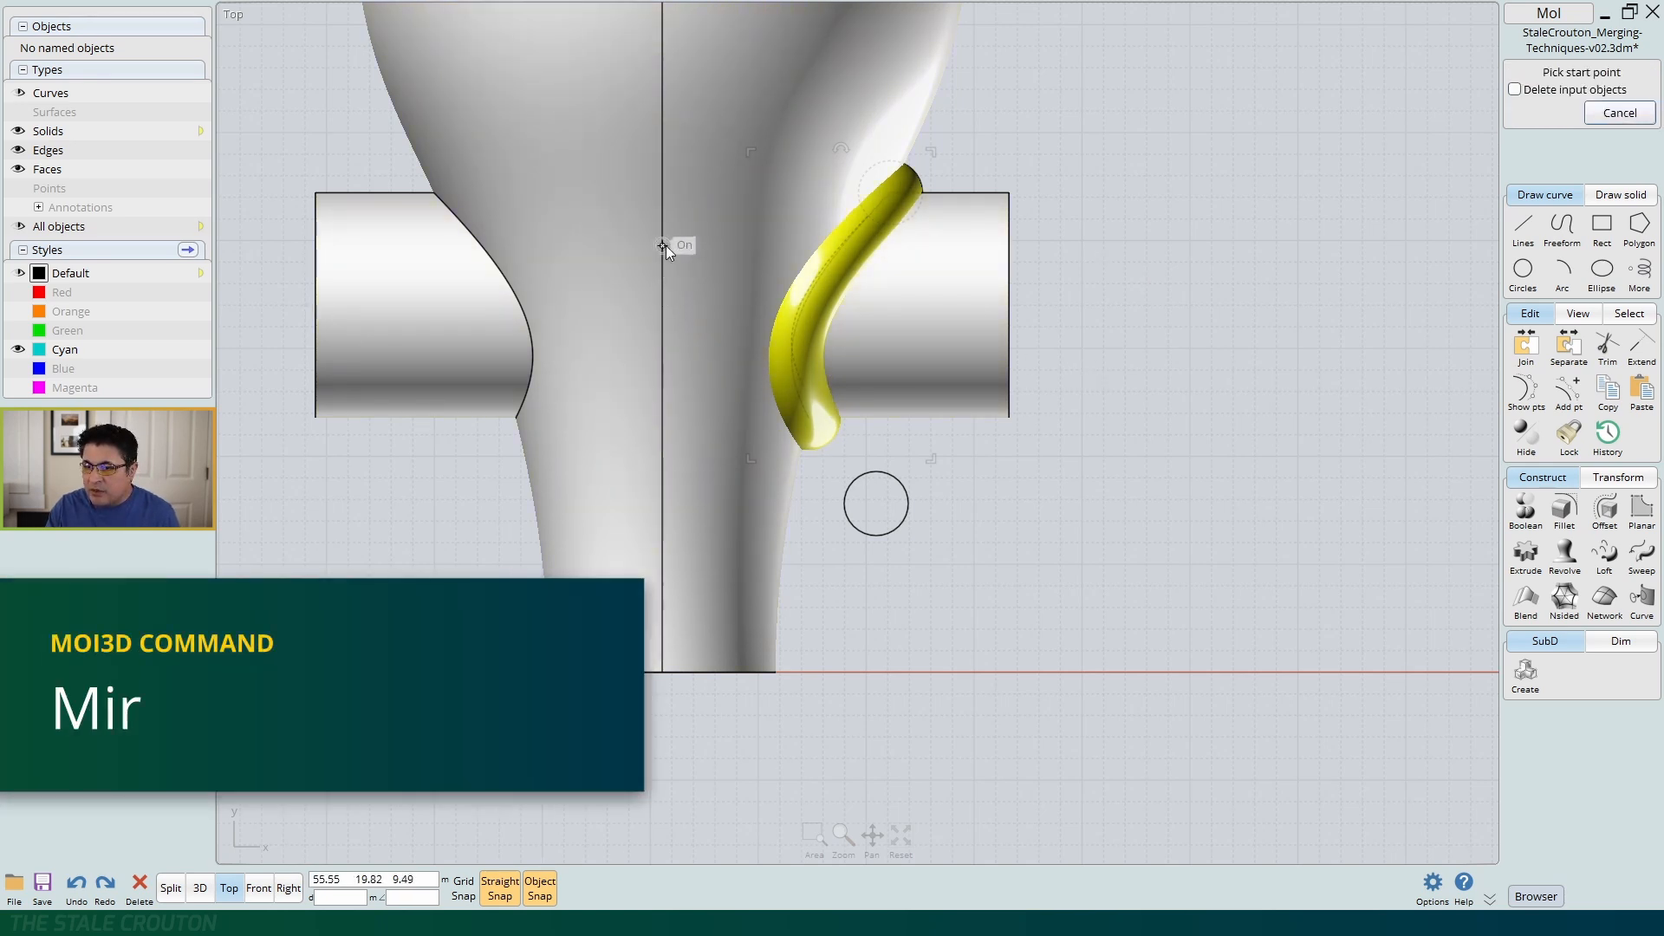
click(664, 247)
click(657, 365)
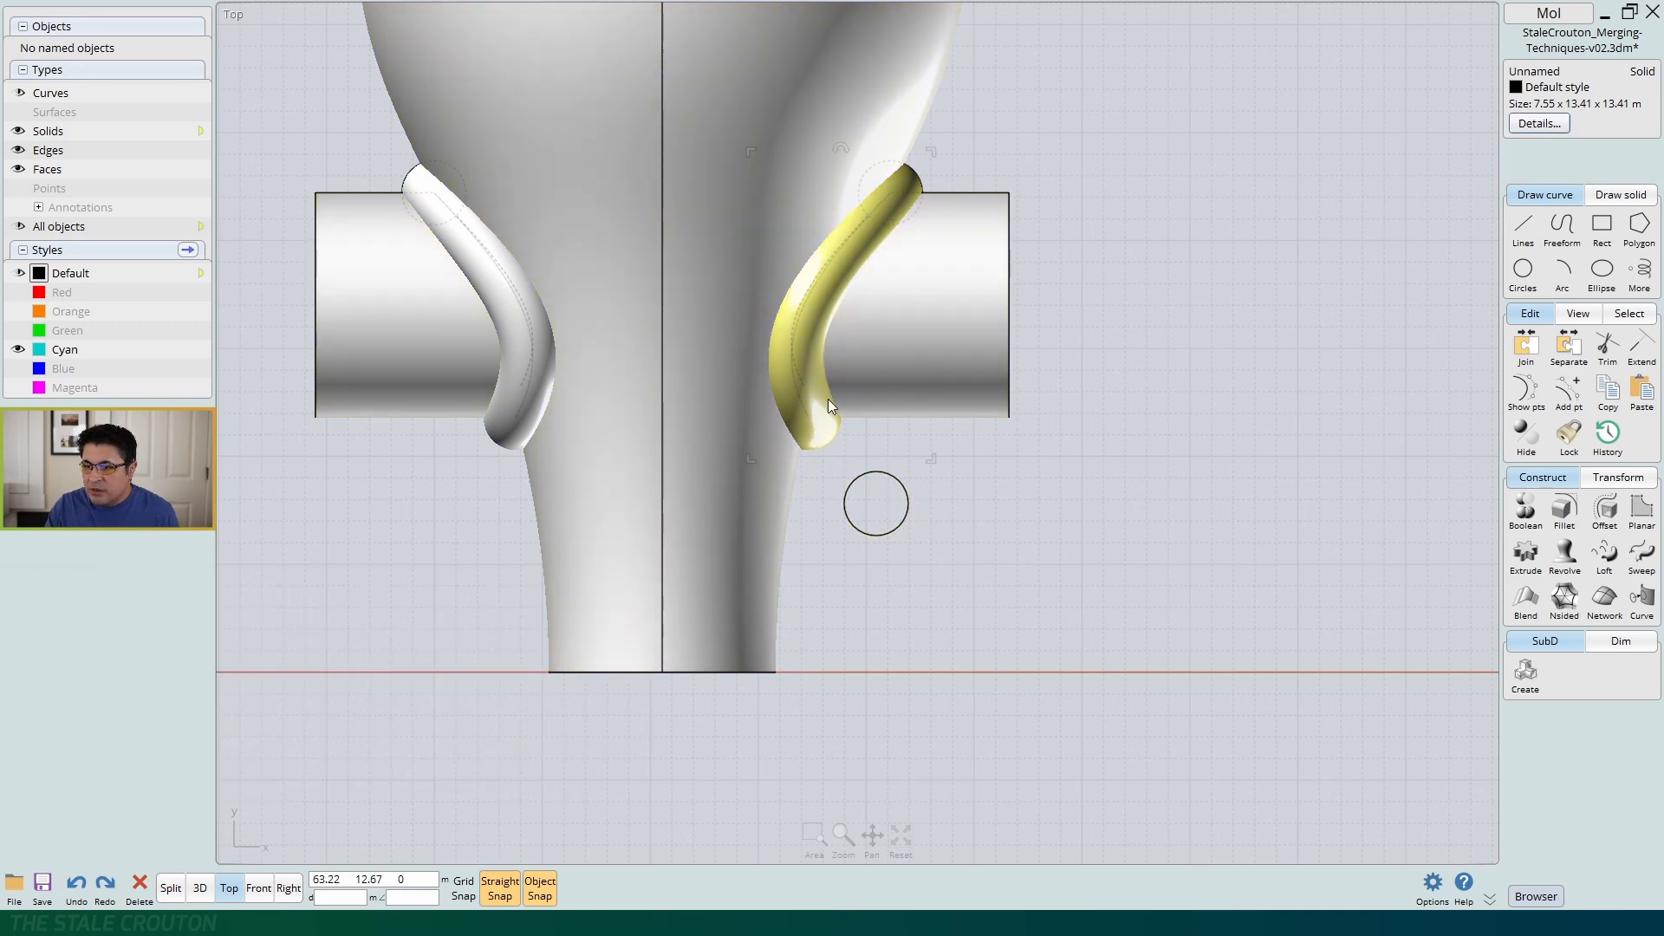
Return to the four-view layout, deselect the mirrored tube and save the model
key(Tab)
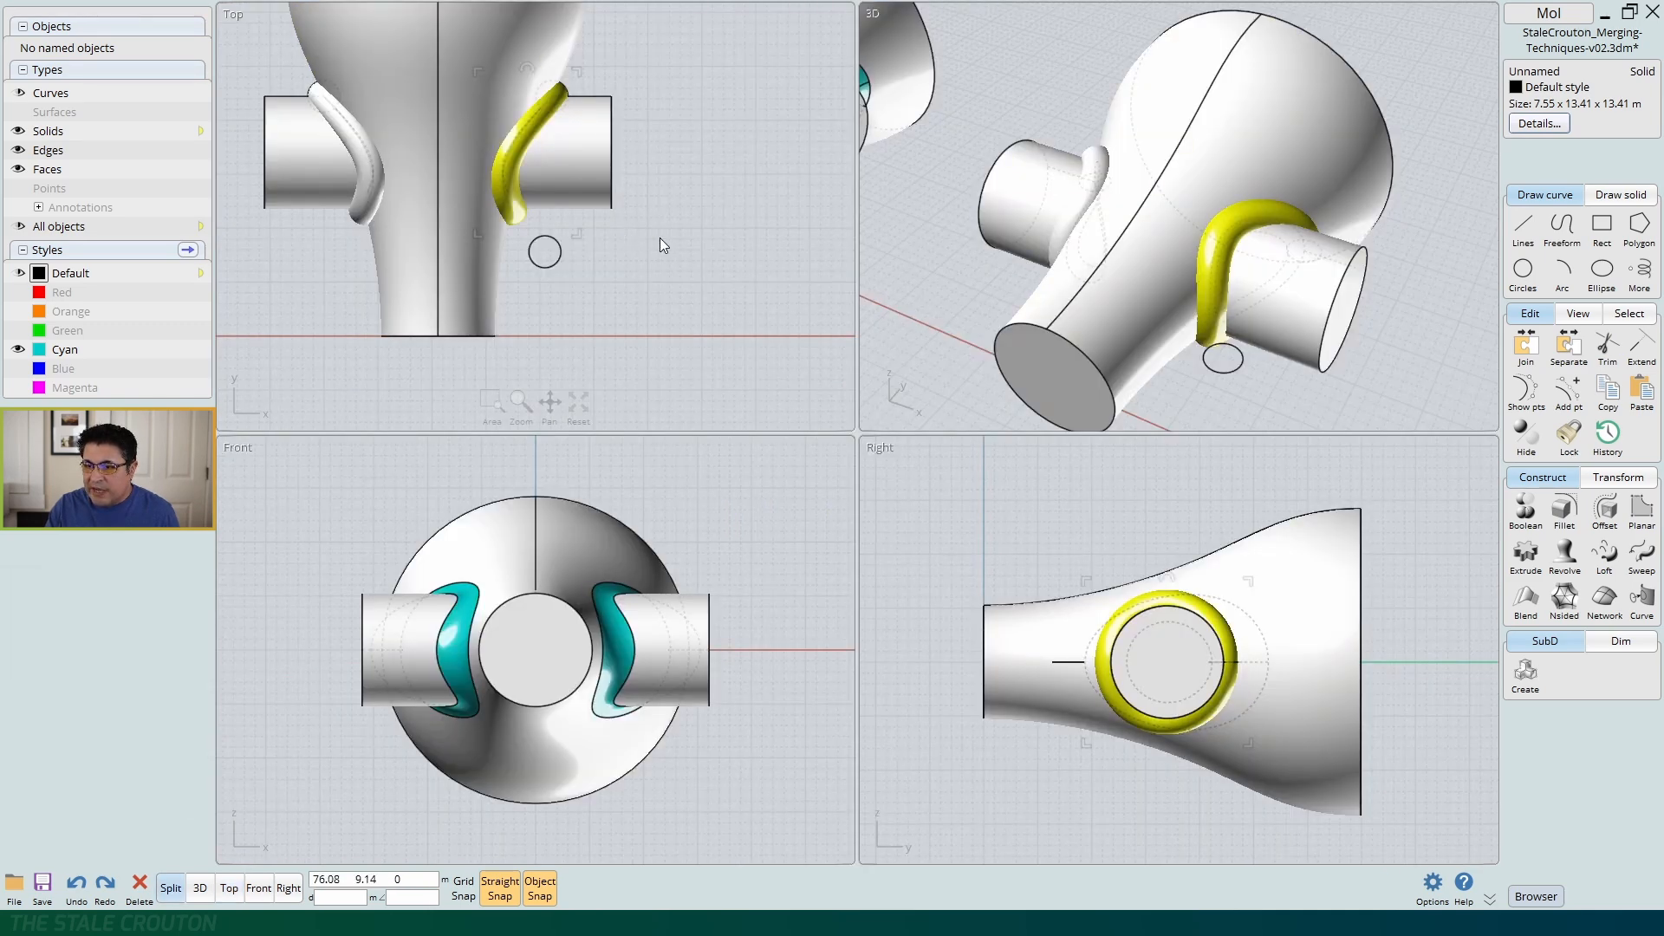
key(Escape)
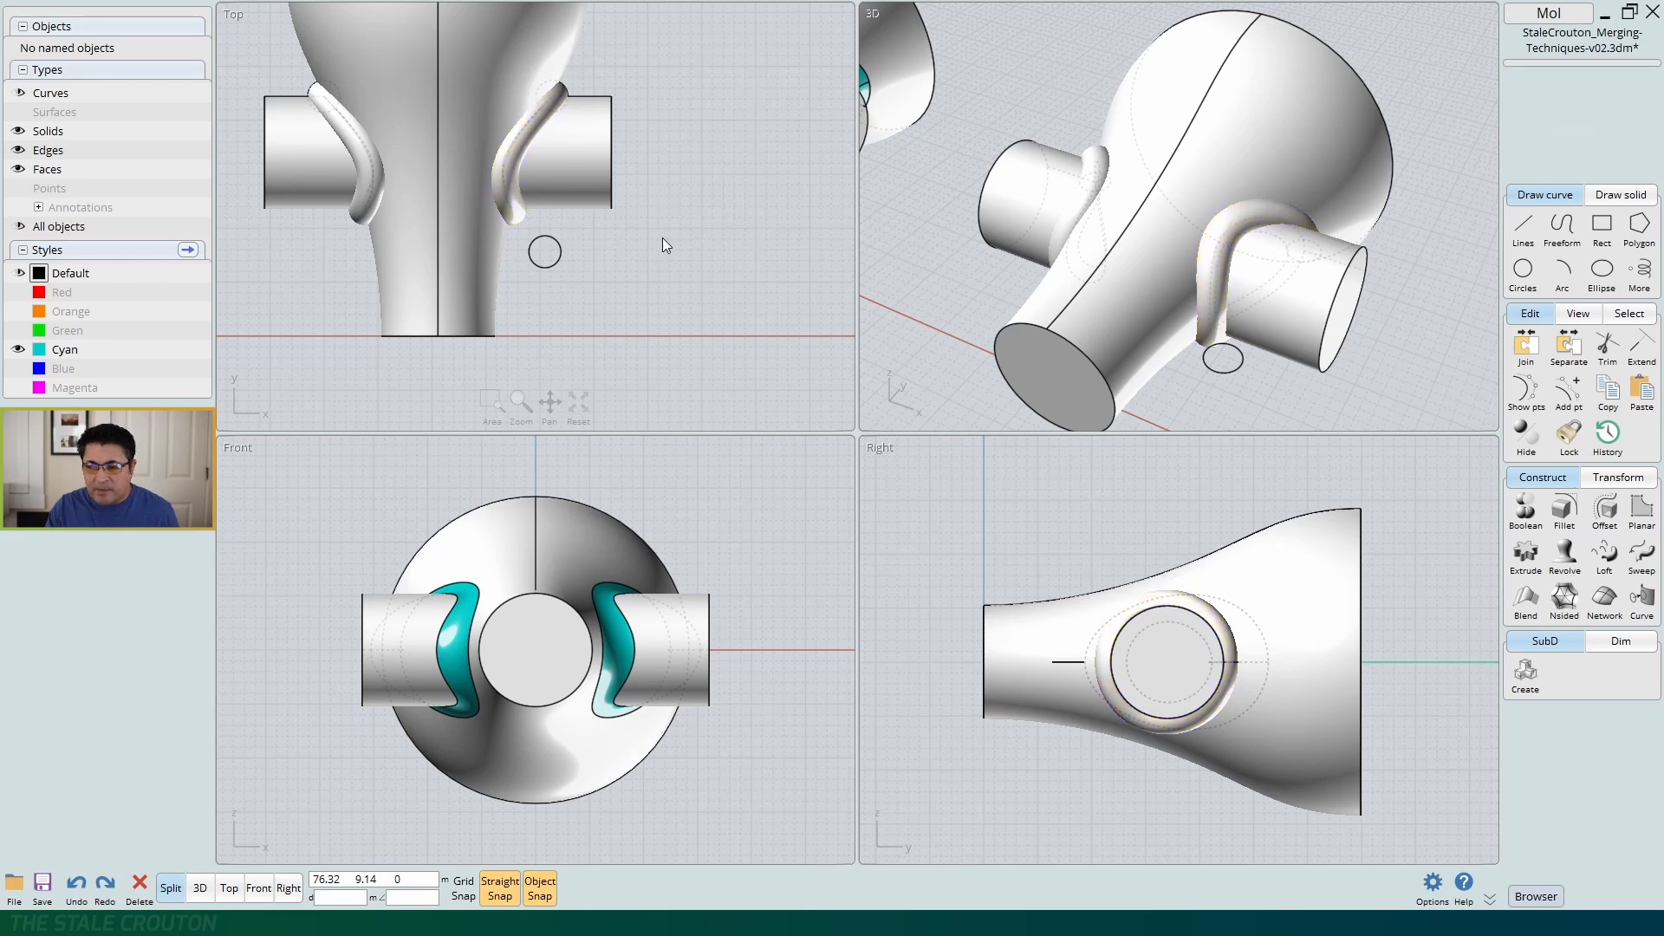
key(ctrl+s)
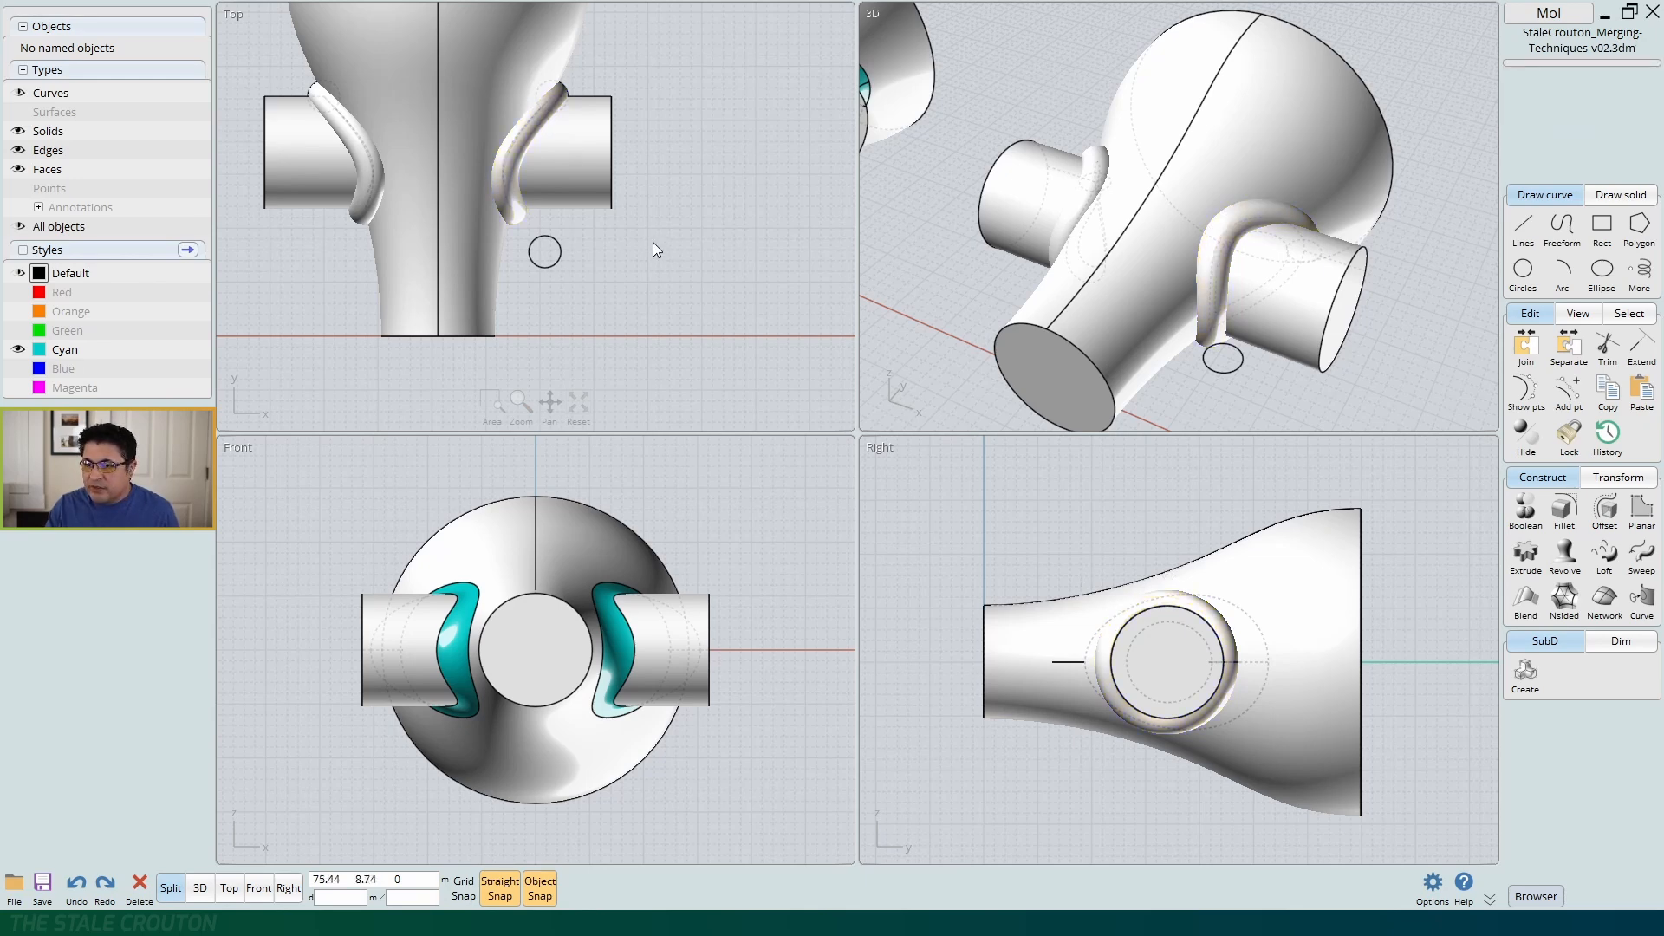
middle_drag(563, 260, 654, 308)
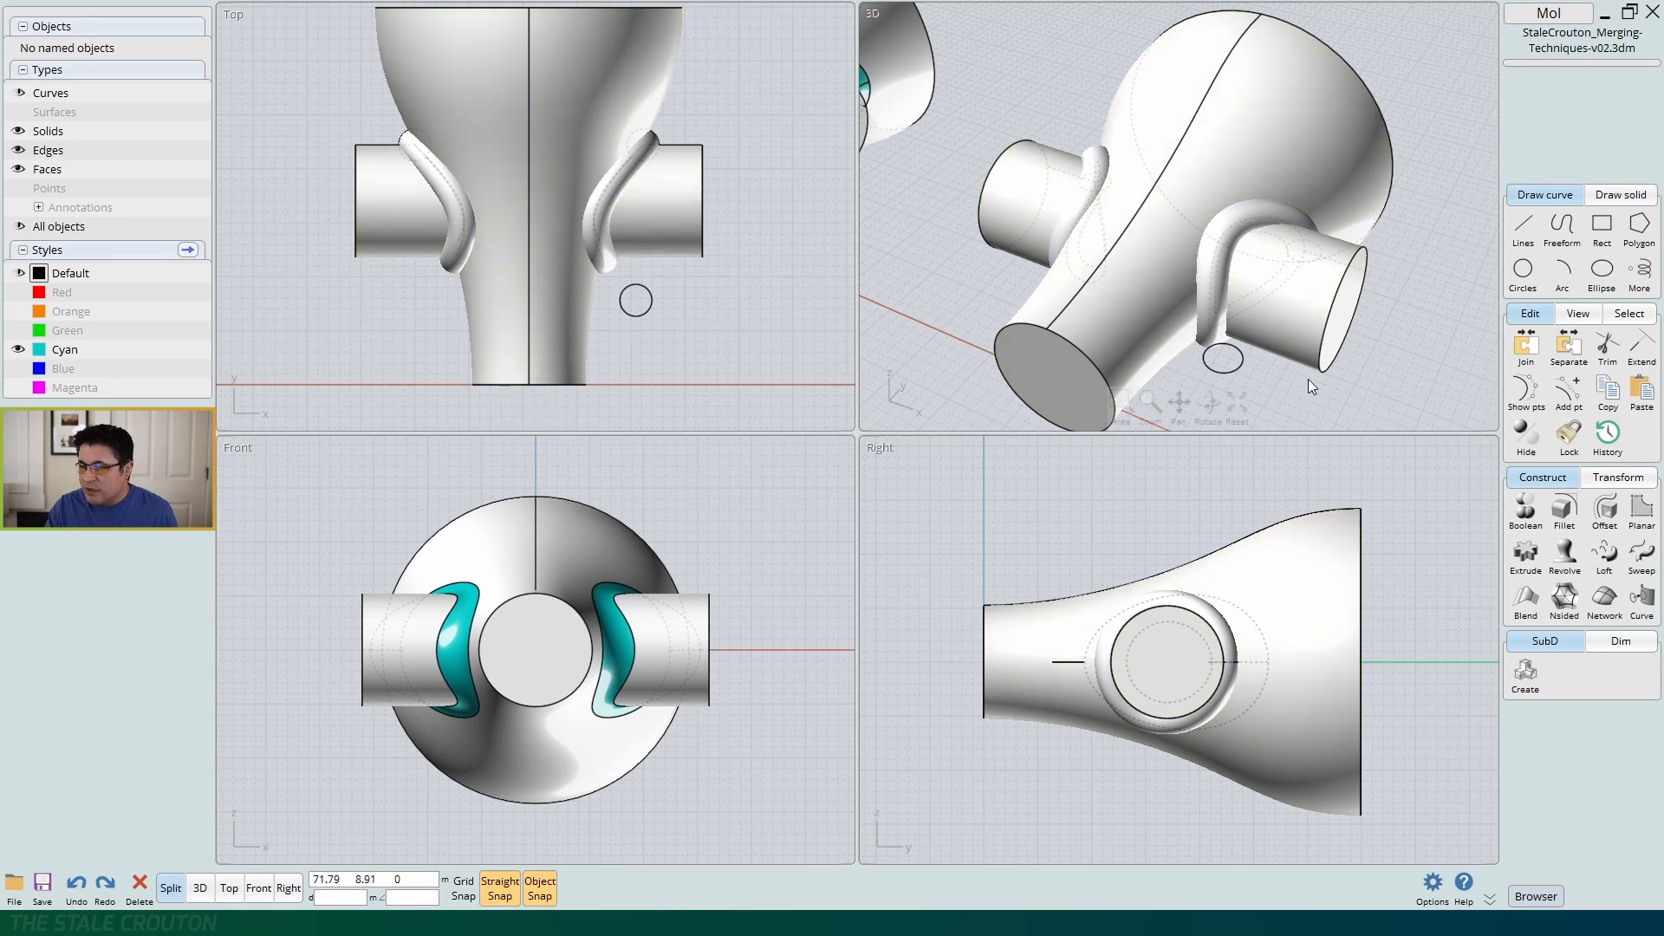
Hide the small profile circle beside the neck in the 3D view
key(space)
middle_drag(1039, 797, 1162, 574)
click(1085, 508)
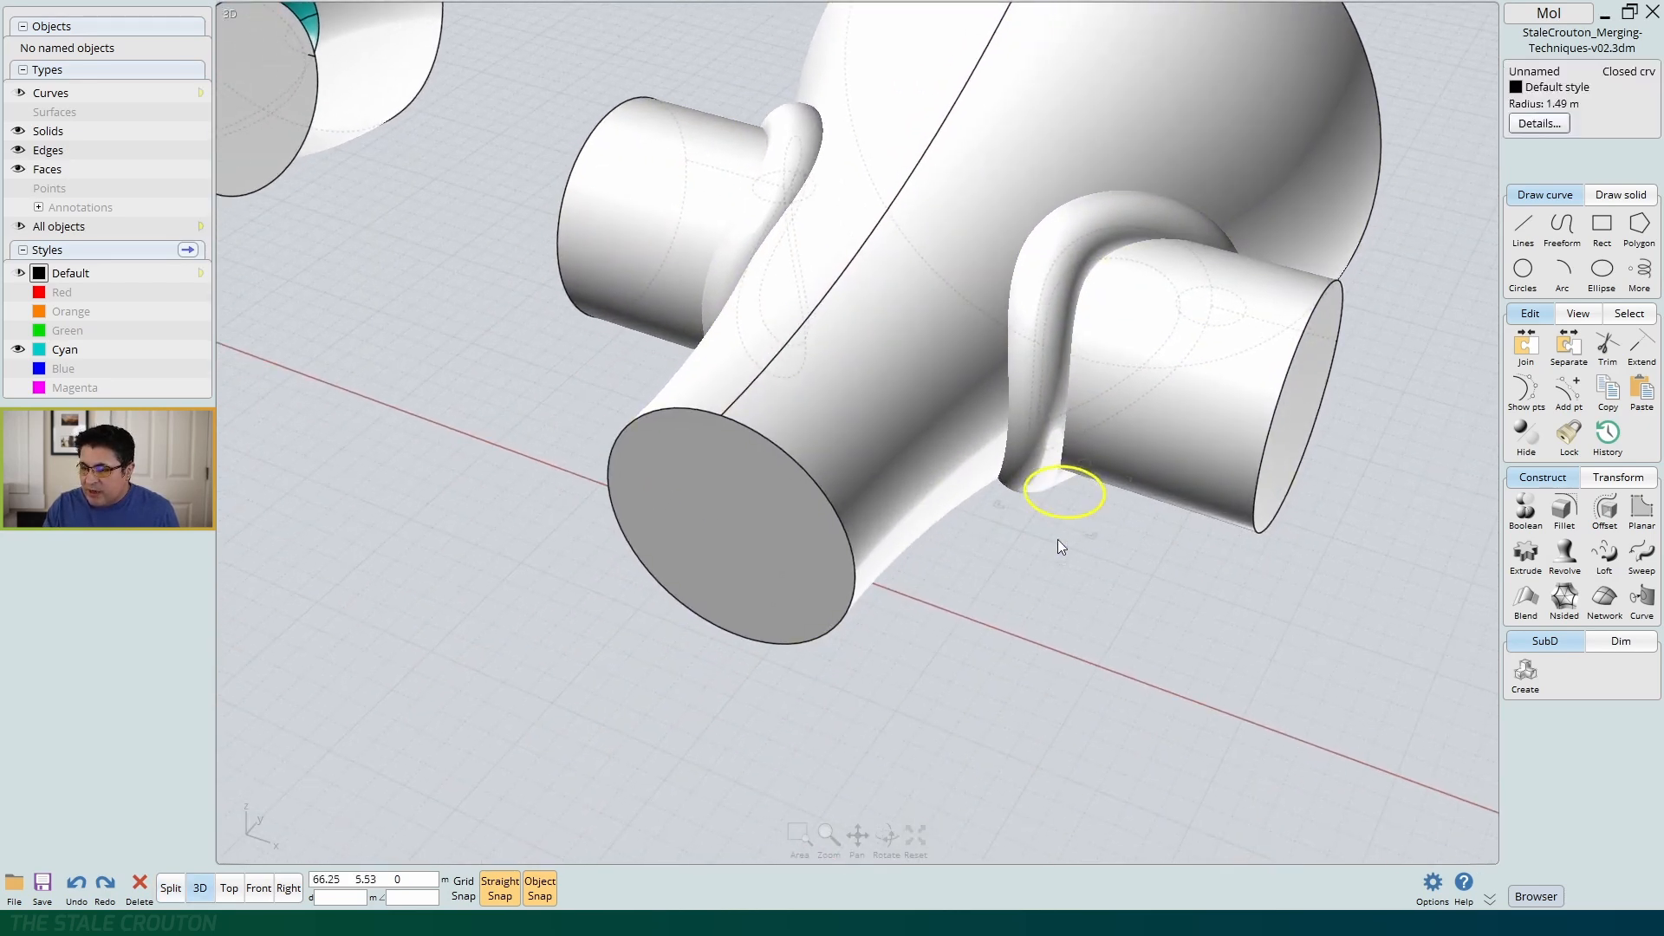
click(1078, 632)
mouse_move(1018, 609)
right_down()
mouse_move(1089, 632)
mouse_move(995, 623)
mouse_move(1019, 621)
mouse_move(1009, 595)
right_up()
scroll(1009, 596, down, 2)
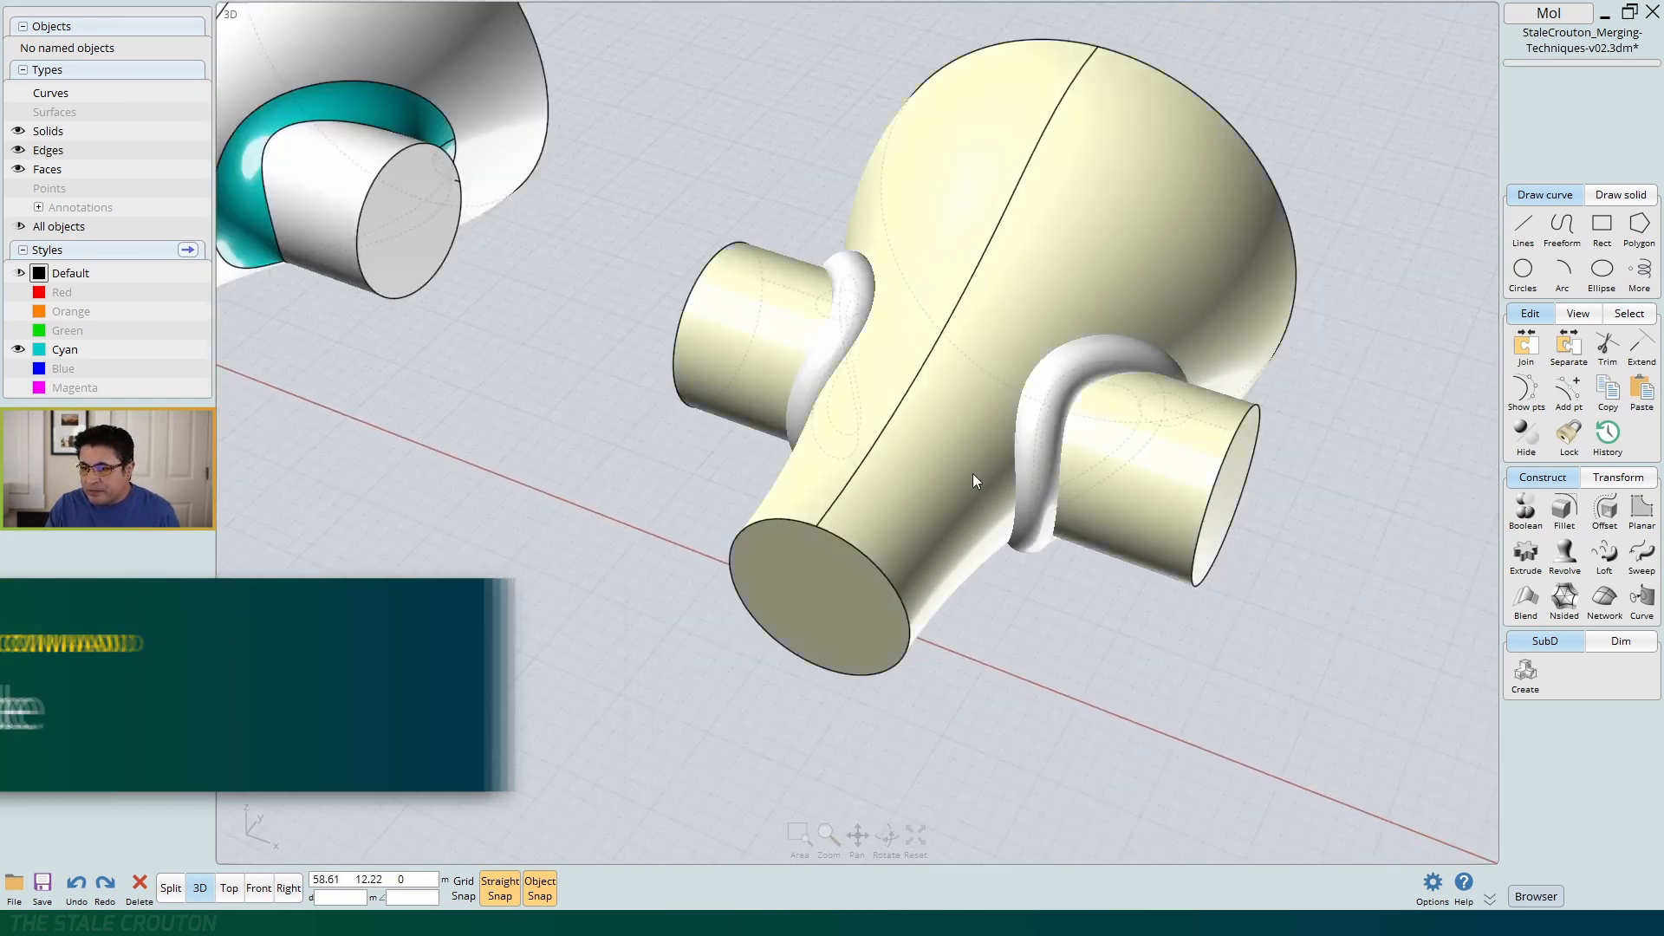
right_drag(997, 437, 912, 451)
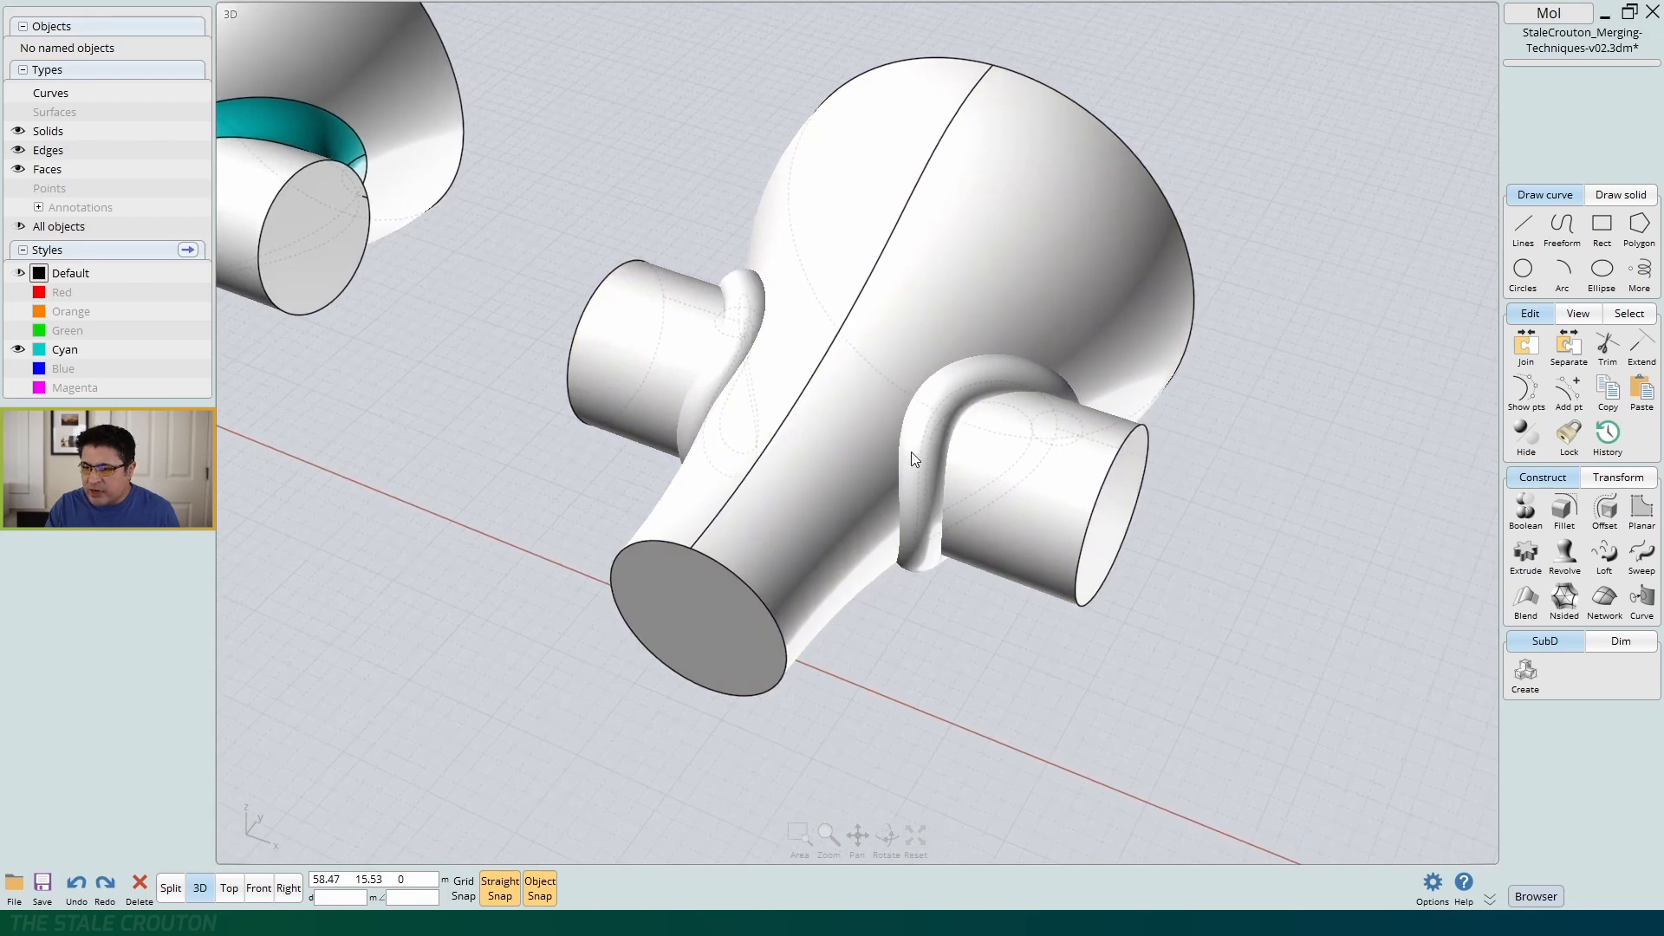
Subtract both swept tubes from the solid body with Boolean Difference, without keeping the cutting objects
key(space)
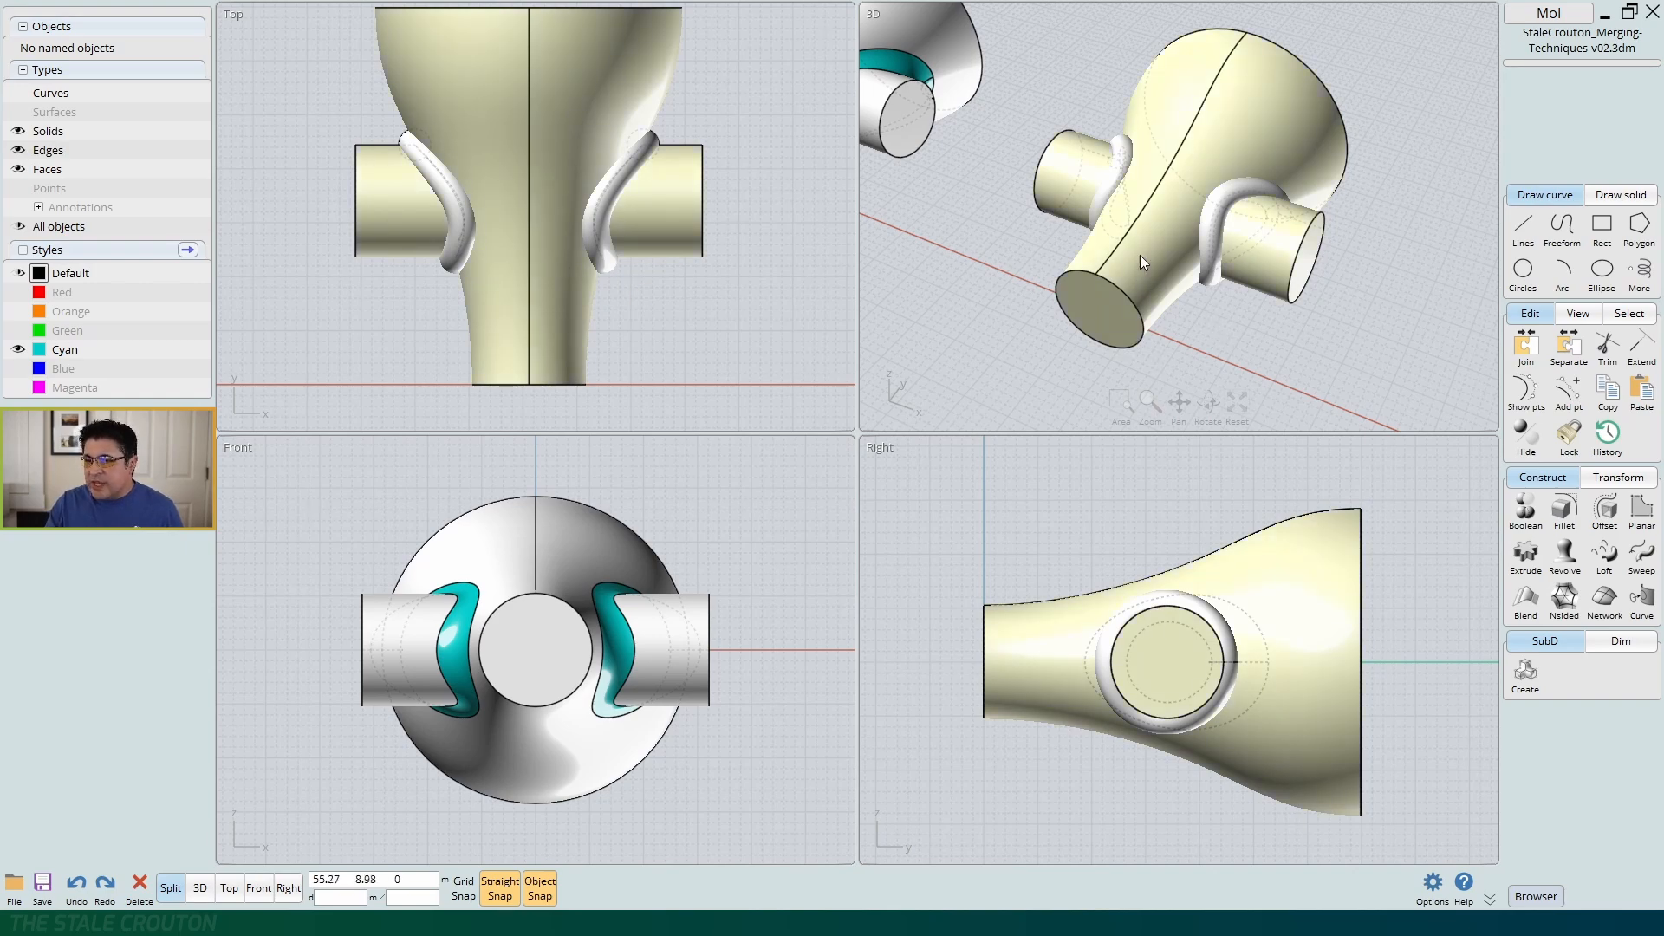
click(1160, 80)
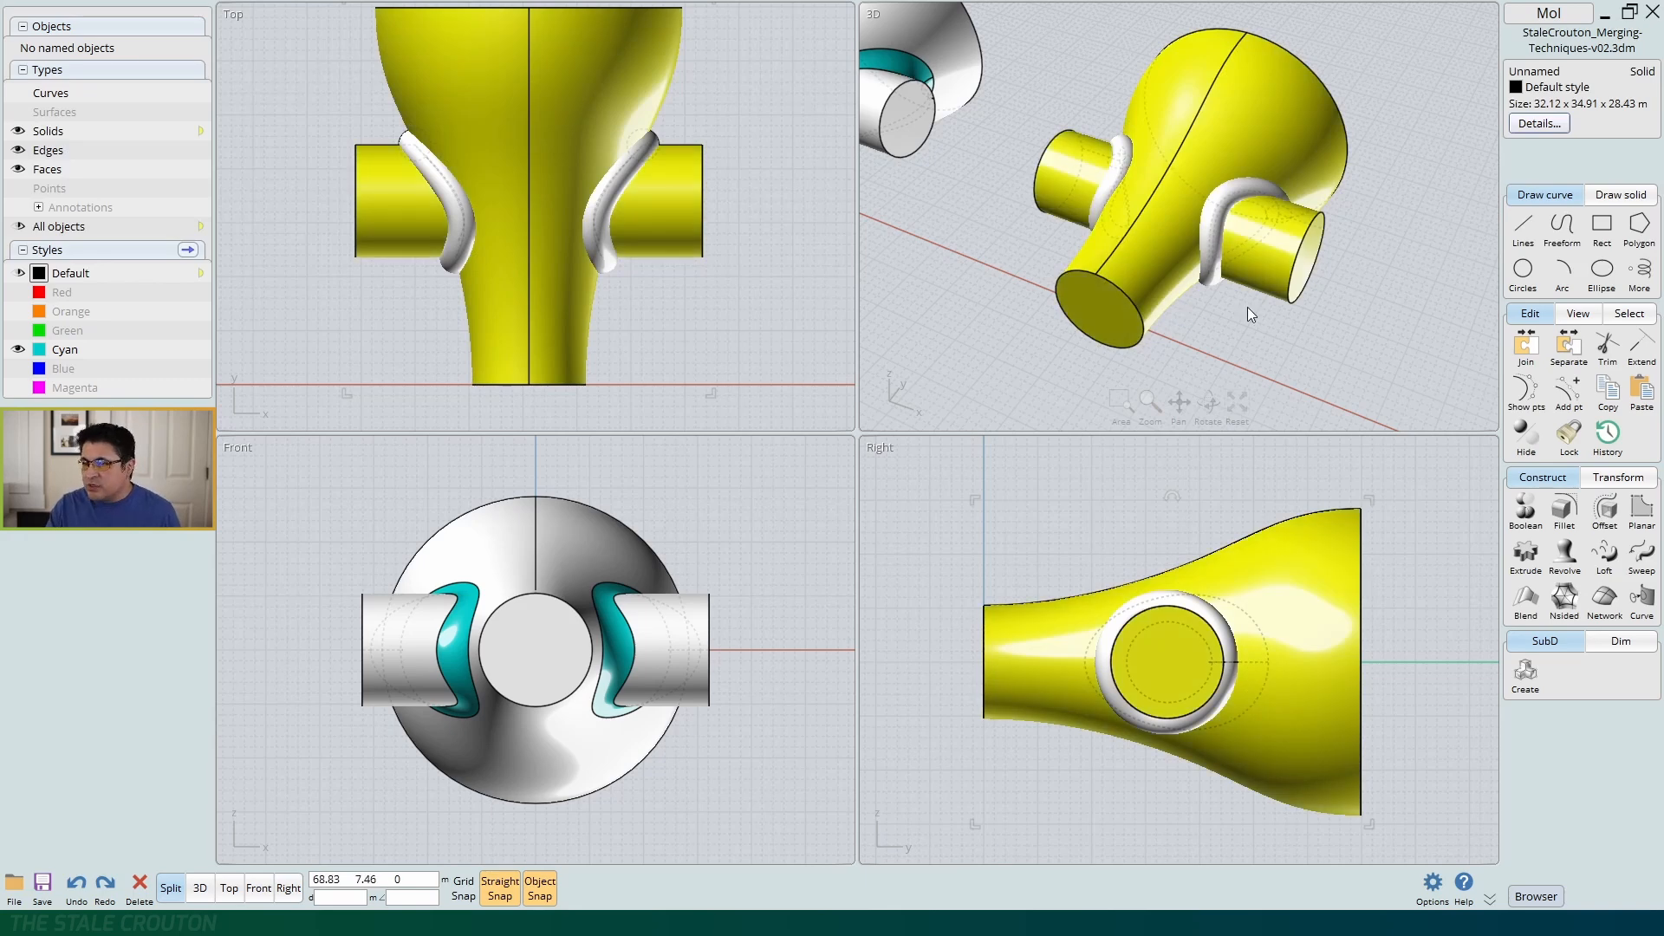
mouse_move(1252, 315)
right_down()
mouse_move(1141, 312)
mouse_move(1241, 326)
right_up()
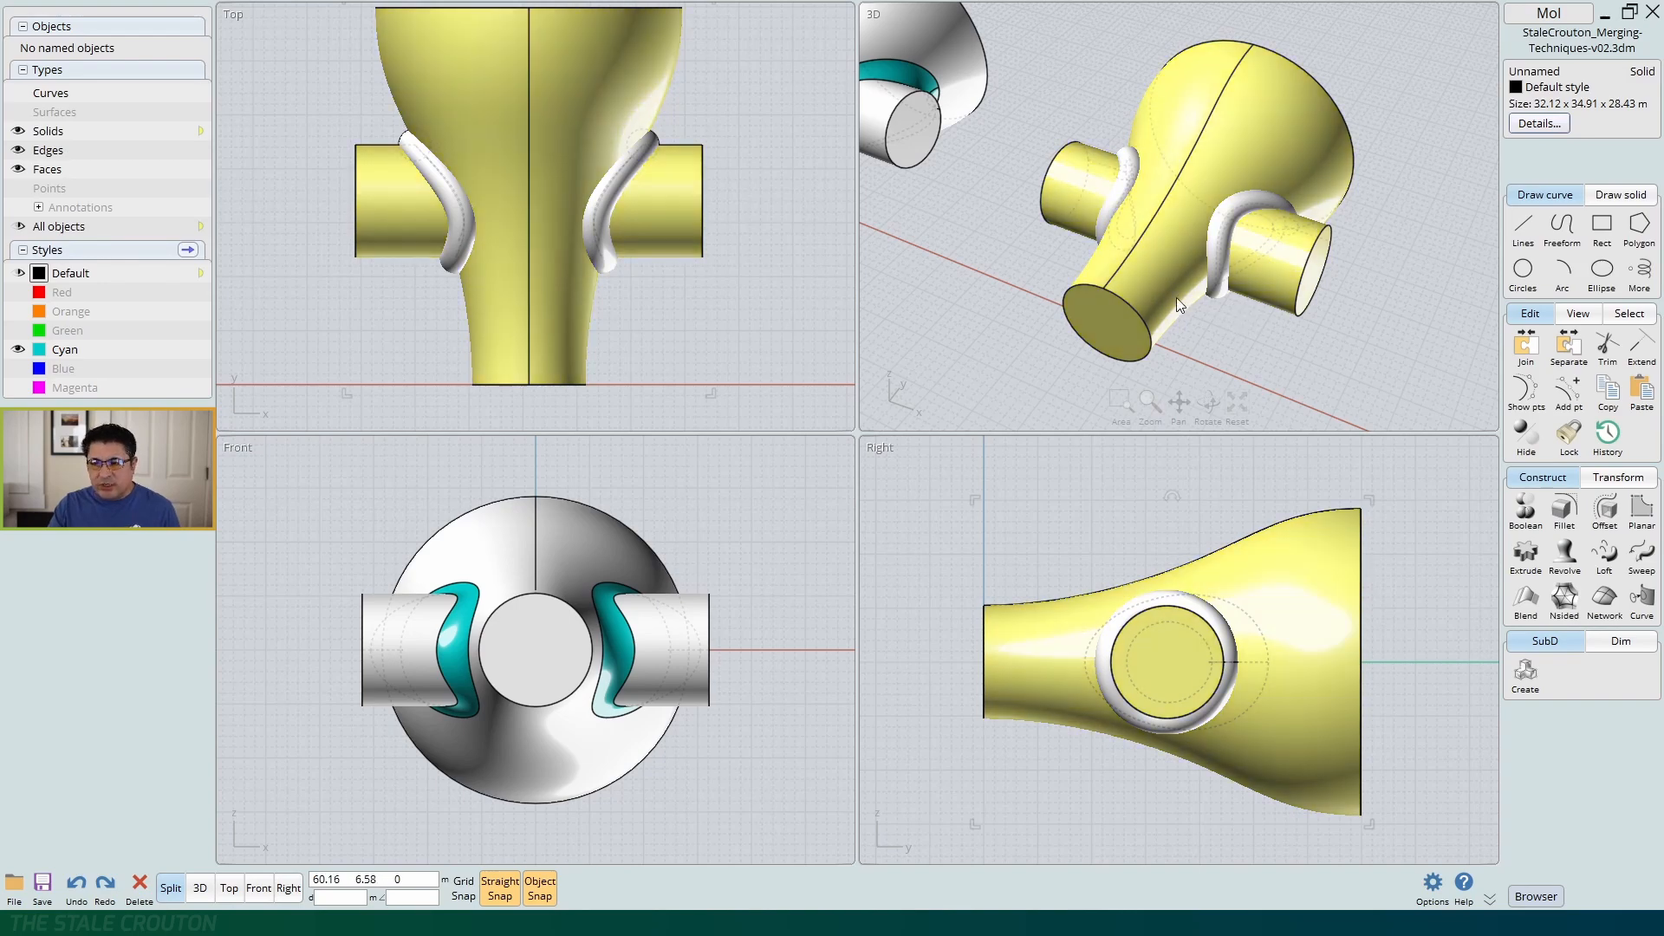
key(space)
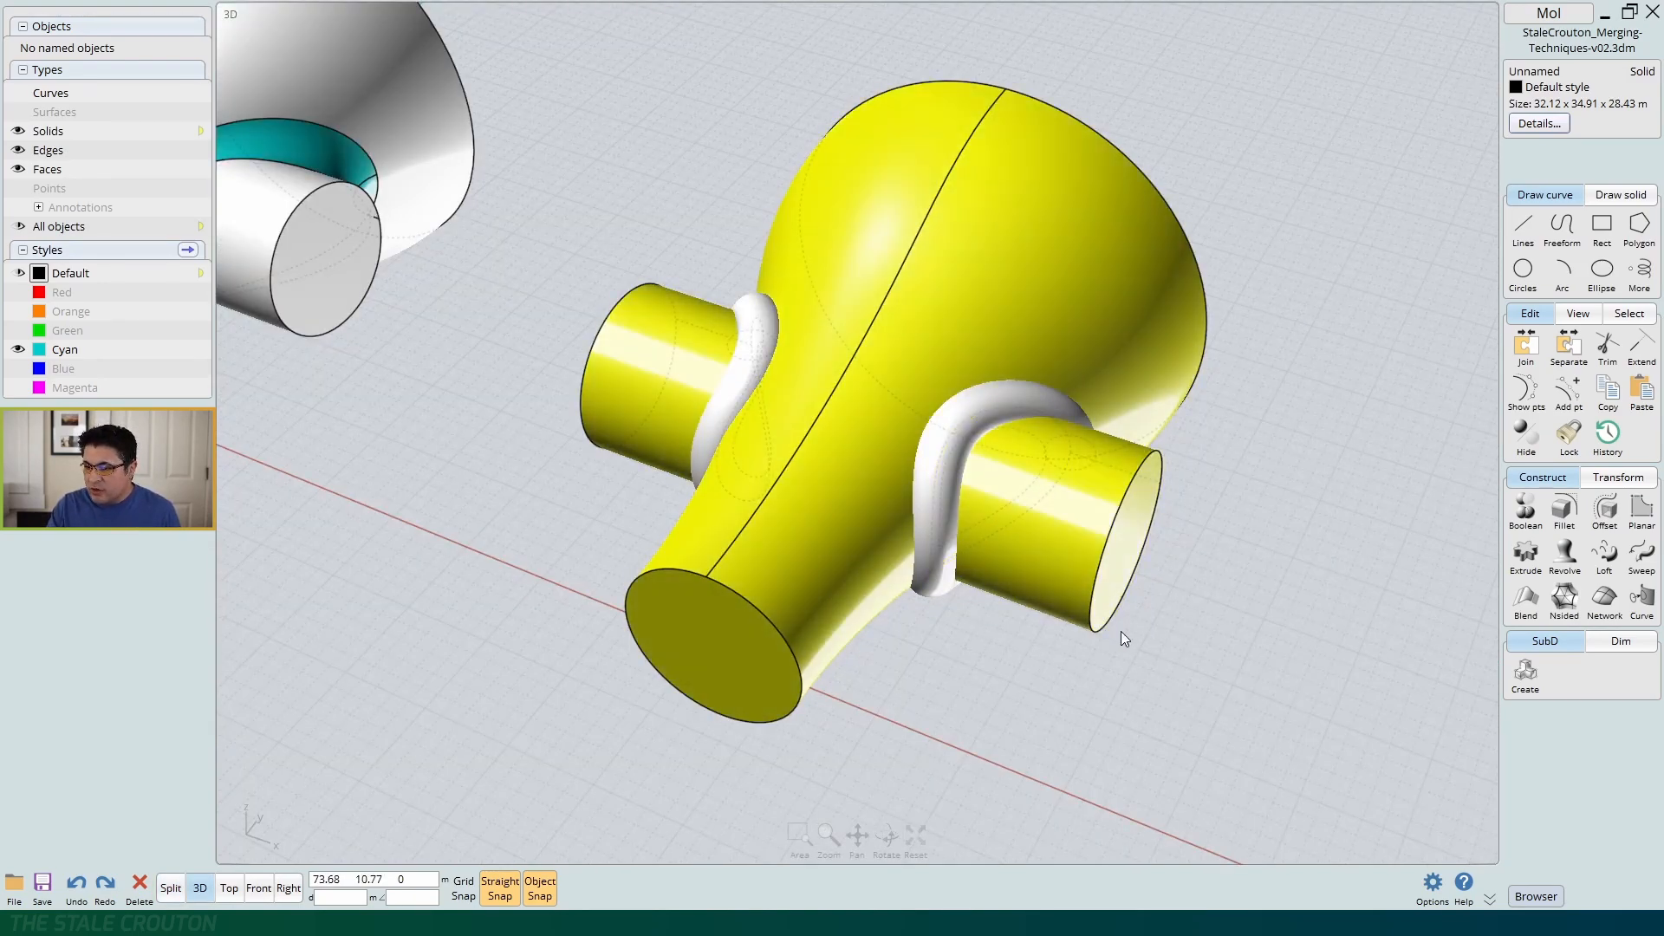
click(1048, 632)
click(1111, 606)
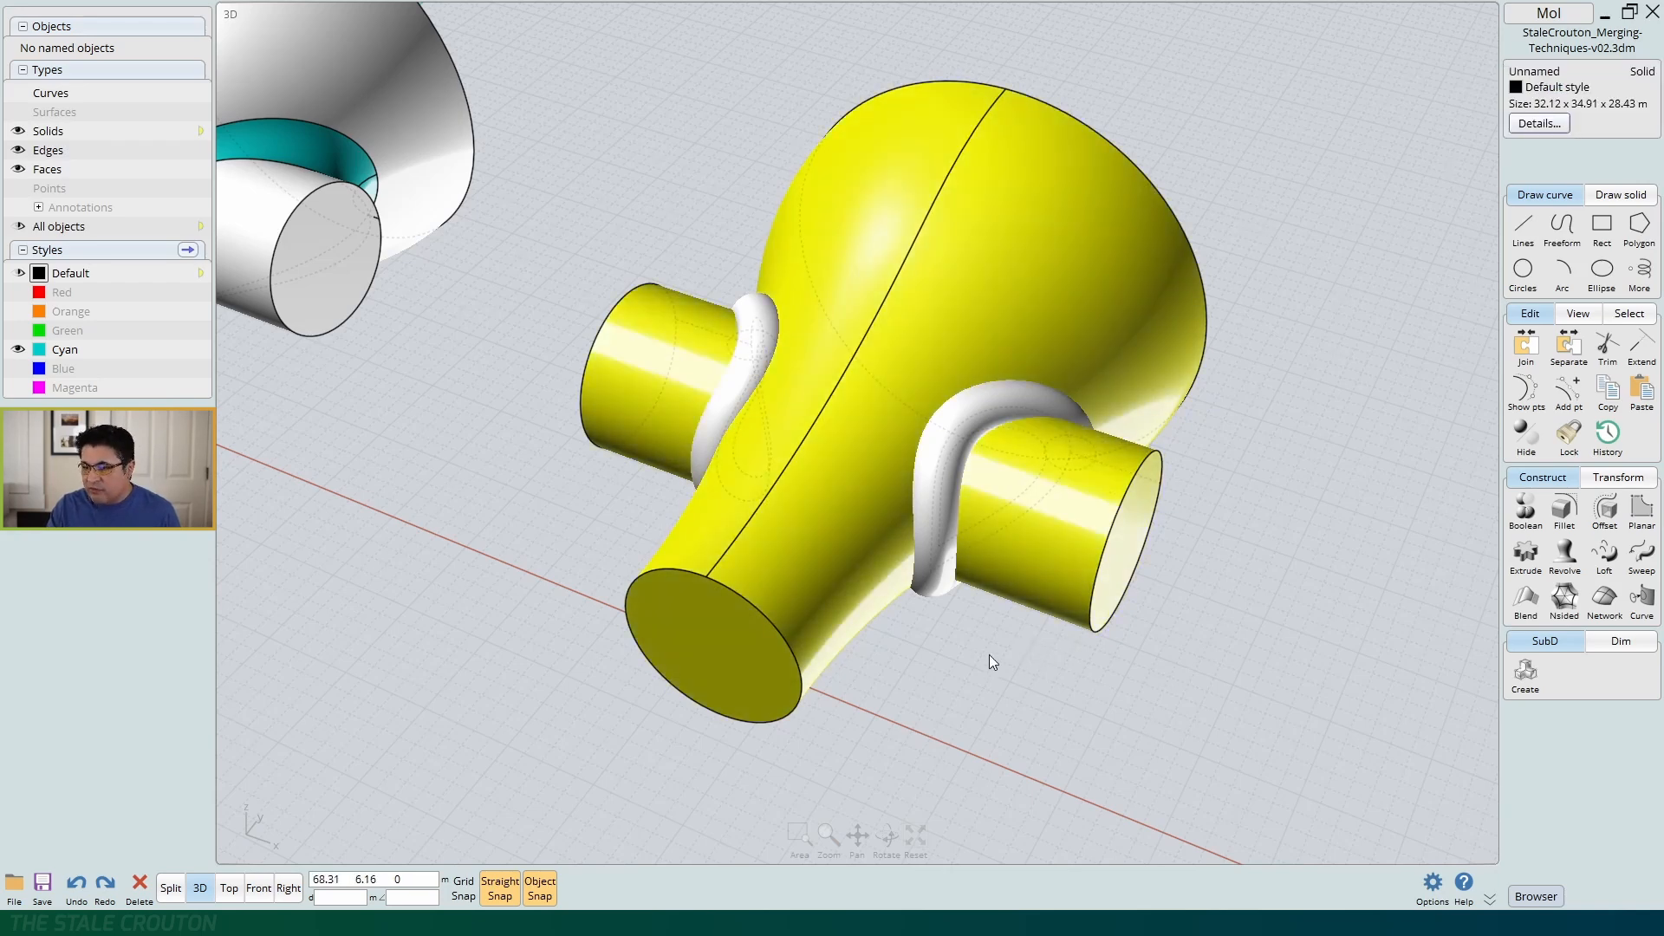
key(d)
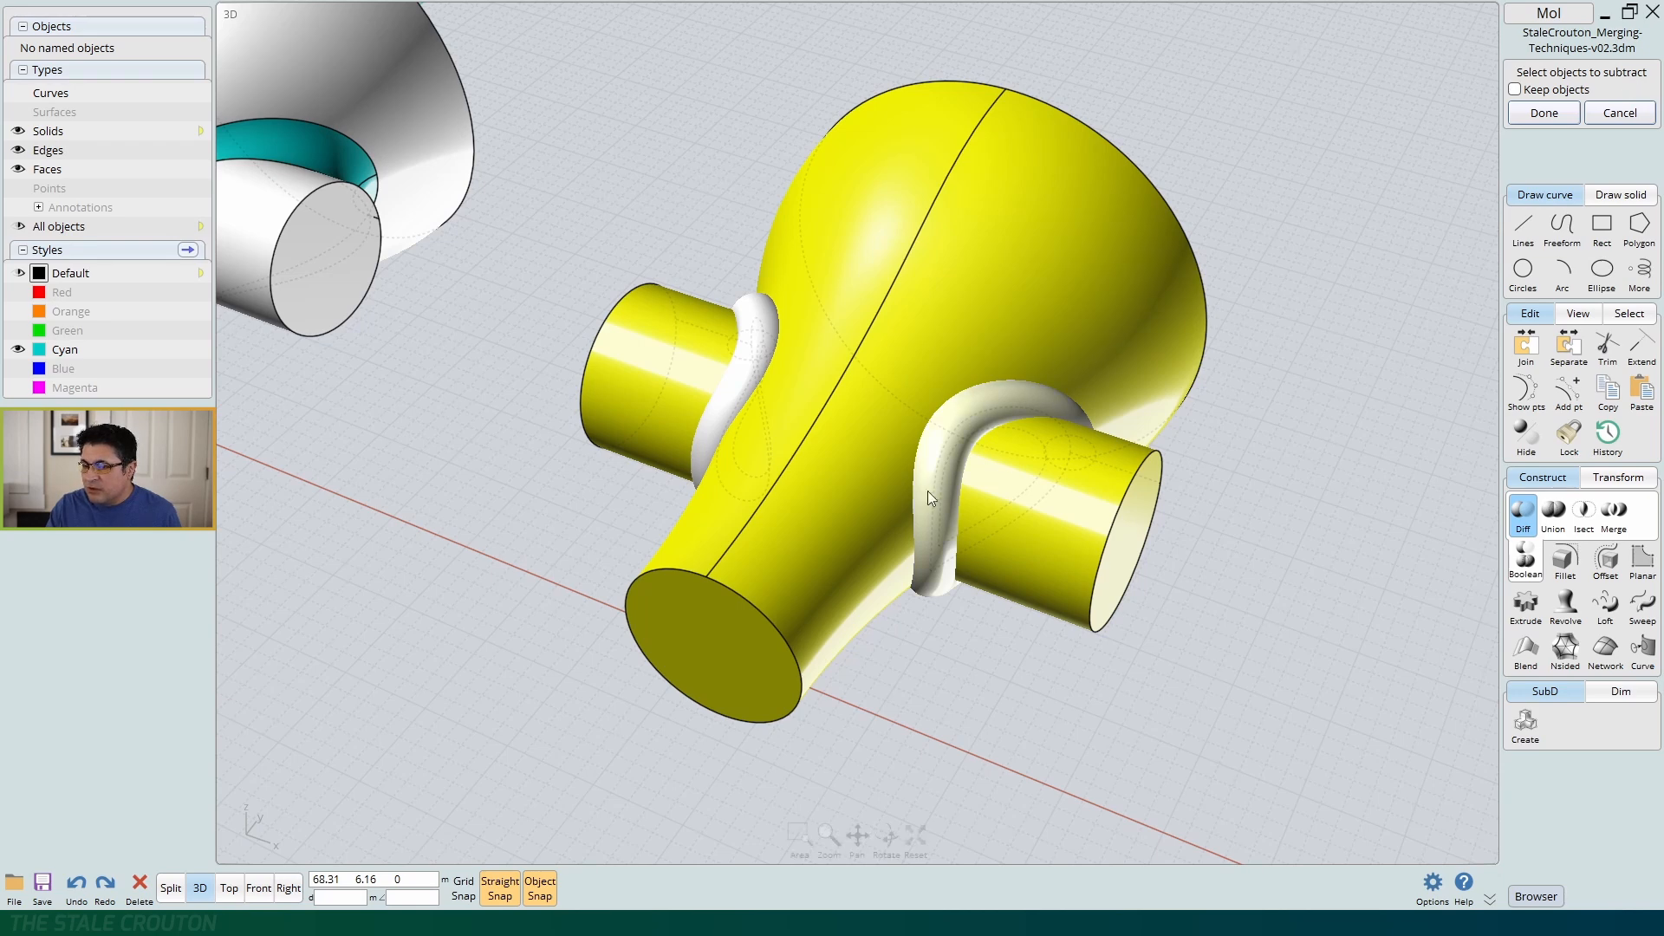
click(926, 417)
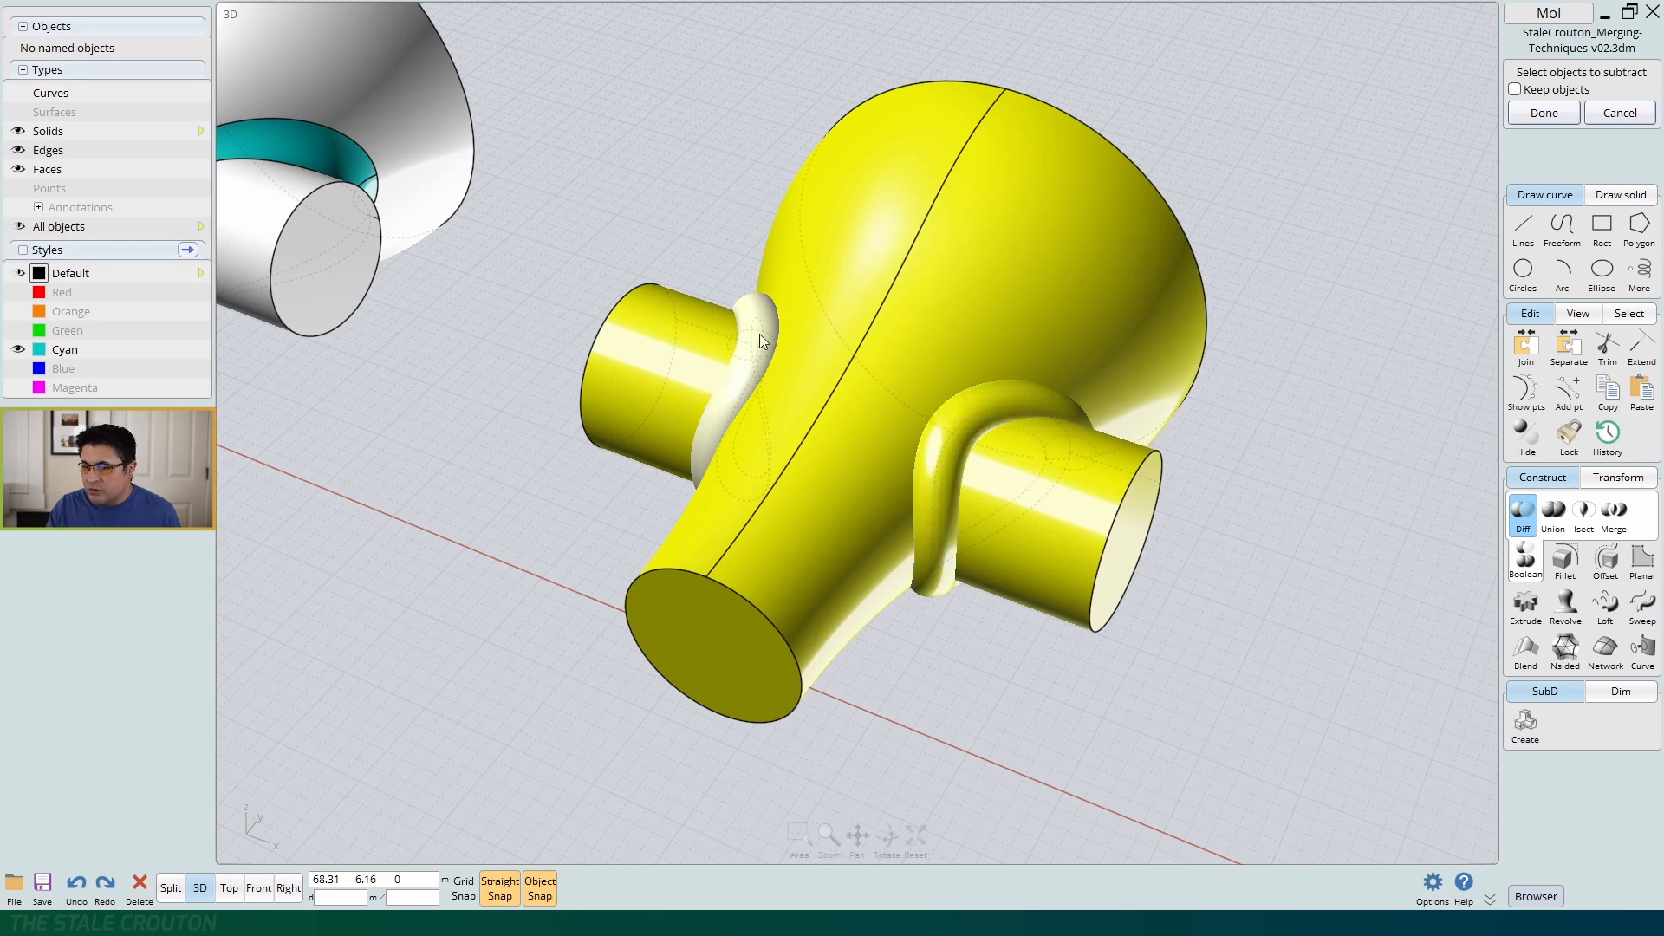
click(766, 334)
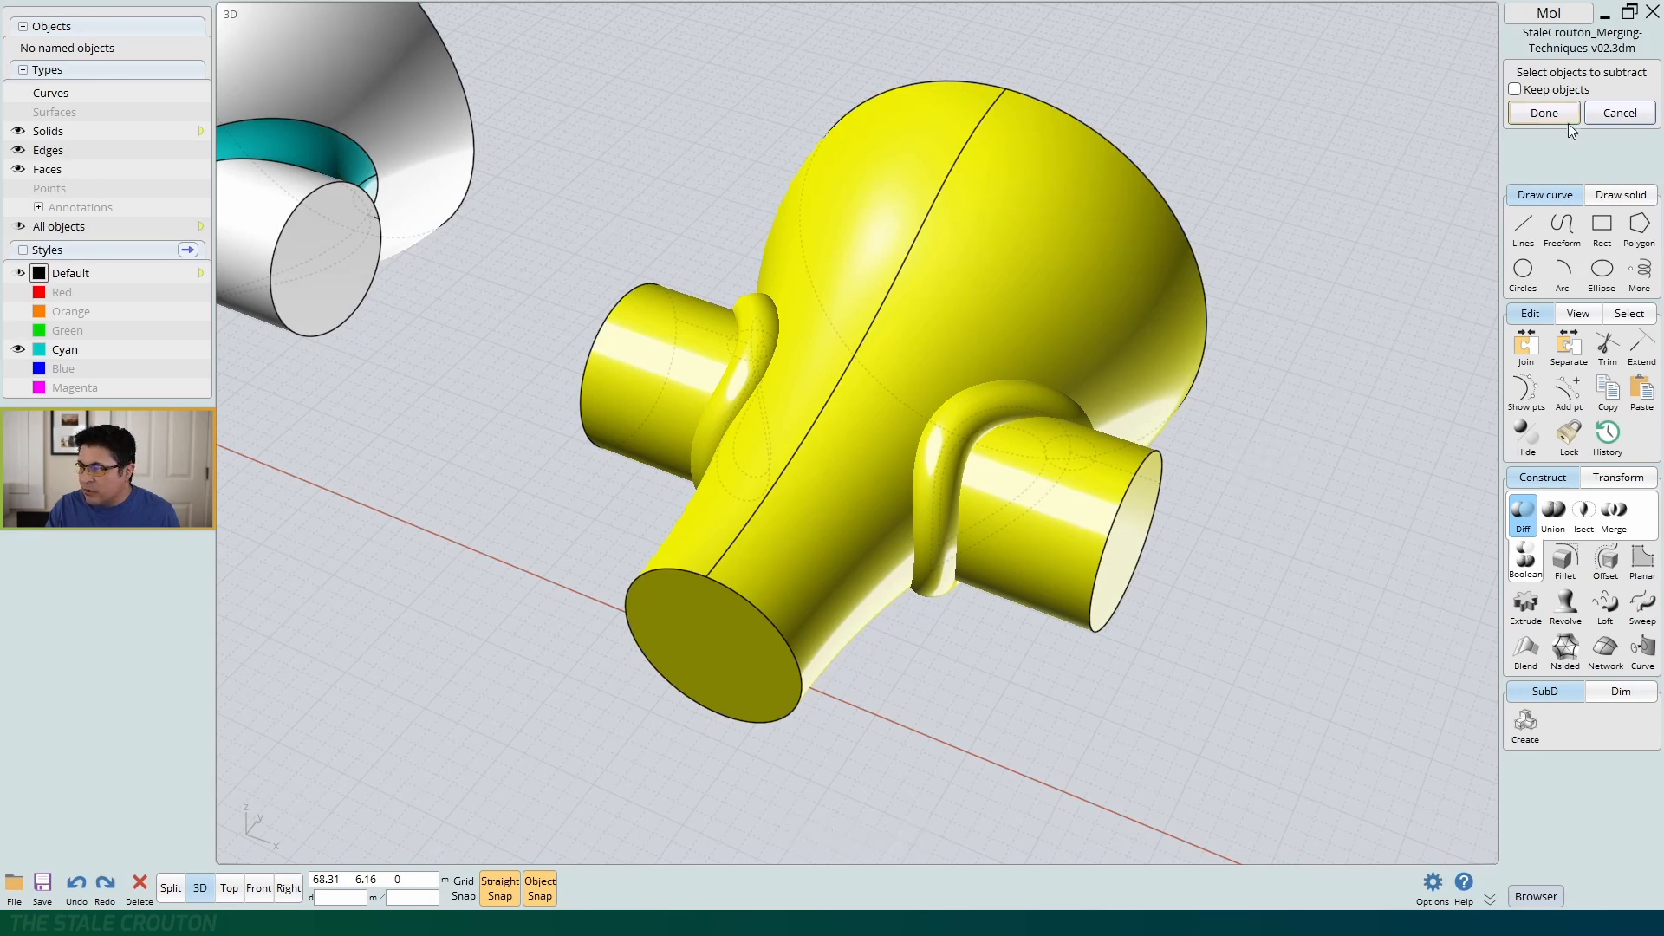
right_click(1269, 468)
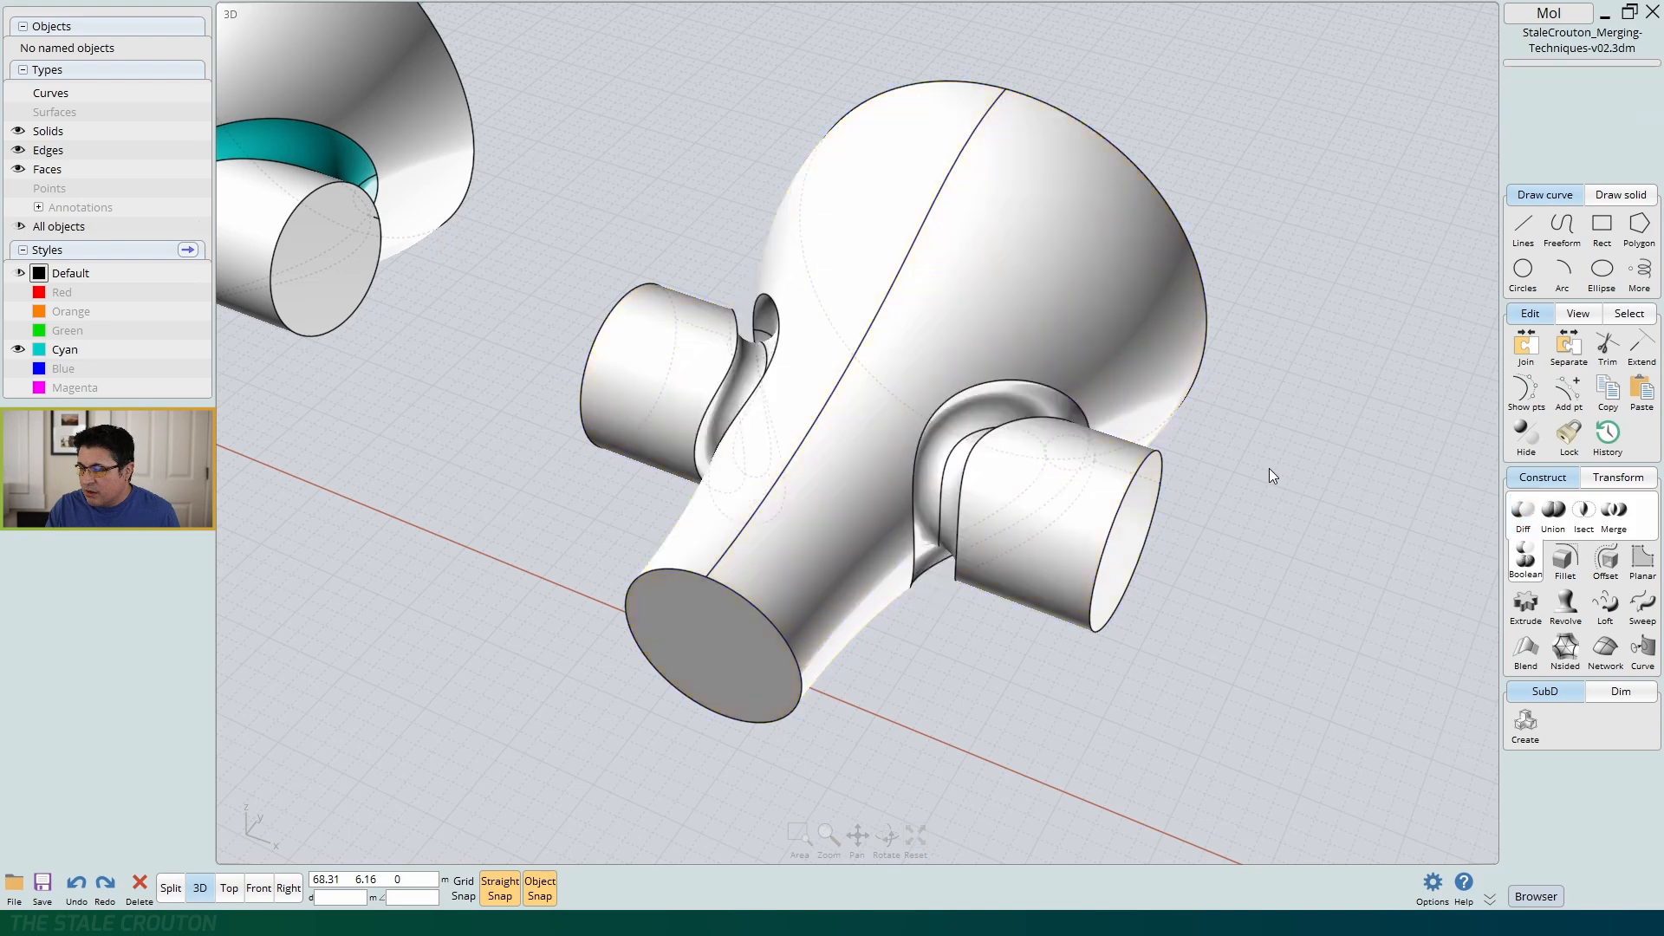
Examine the grooves cut where the cylinder arms meet the body, and undo the Boolean difference
mouse_move(872, 595)
right_down()
mouse_move(1159, 569)
mouse_move(900, 603)
mouse_move(964, 603)
mouse_move(806, 546)
mouse_move(864, 428)
mouse_move(1033, 565)
mouse_move(983, 602)
mouse_move(937, 566)
mouse_move(939, 587)
right_up()
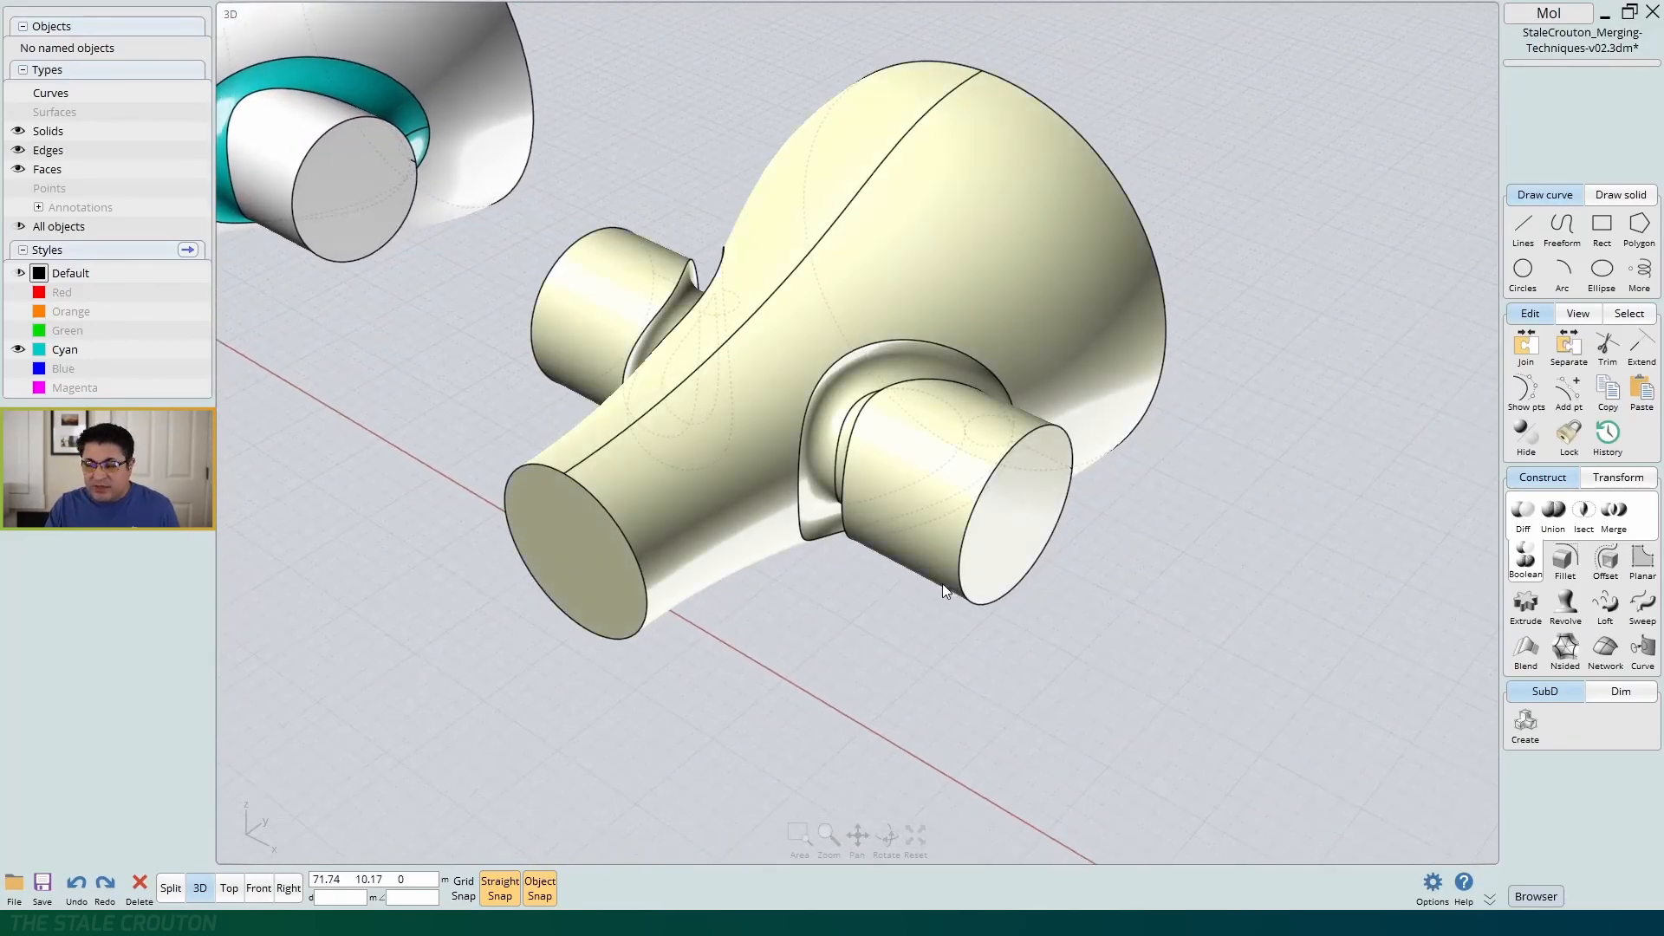
scroll(948, 569, up, 3)
mouse_move(853, 513)
right_down()
mouse_move(959, 611)
mouse_move(903, 604)
mouse_move(936, 585)
right_up()
scroll(974, 512, down, 2)
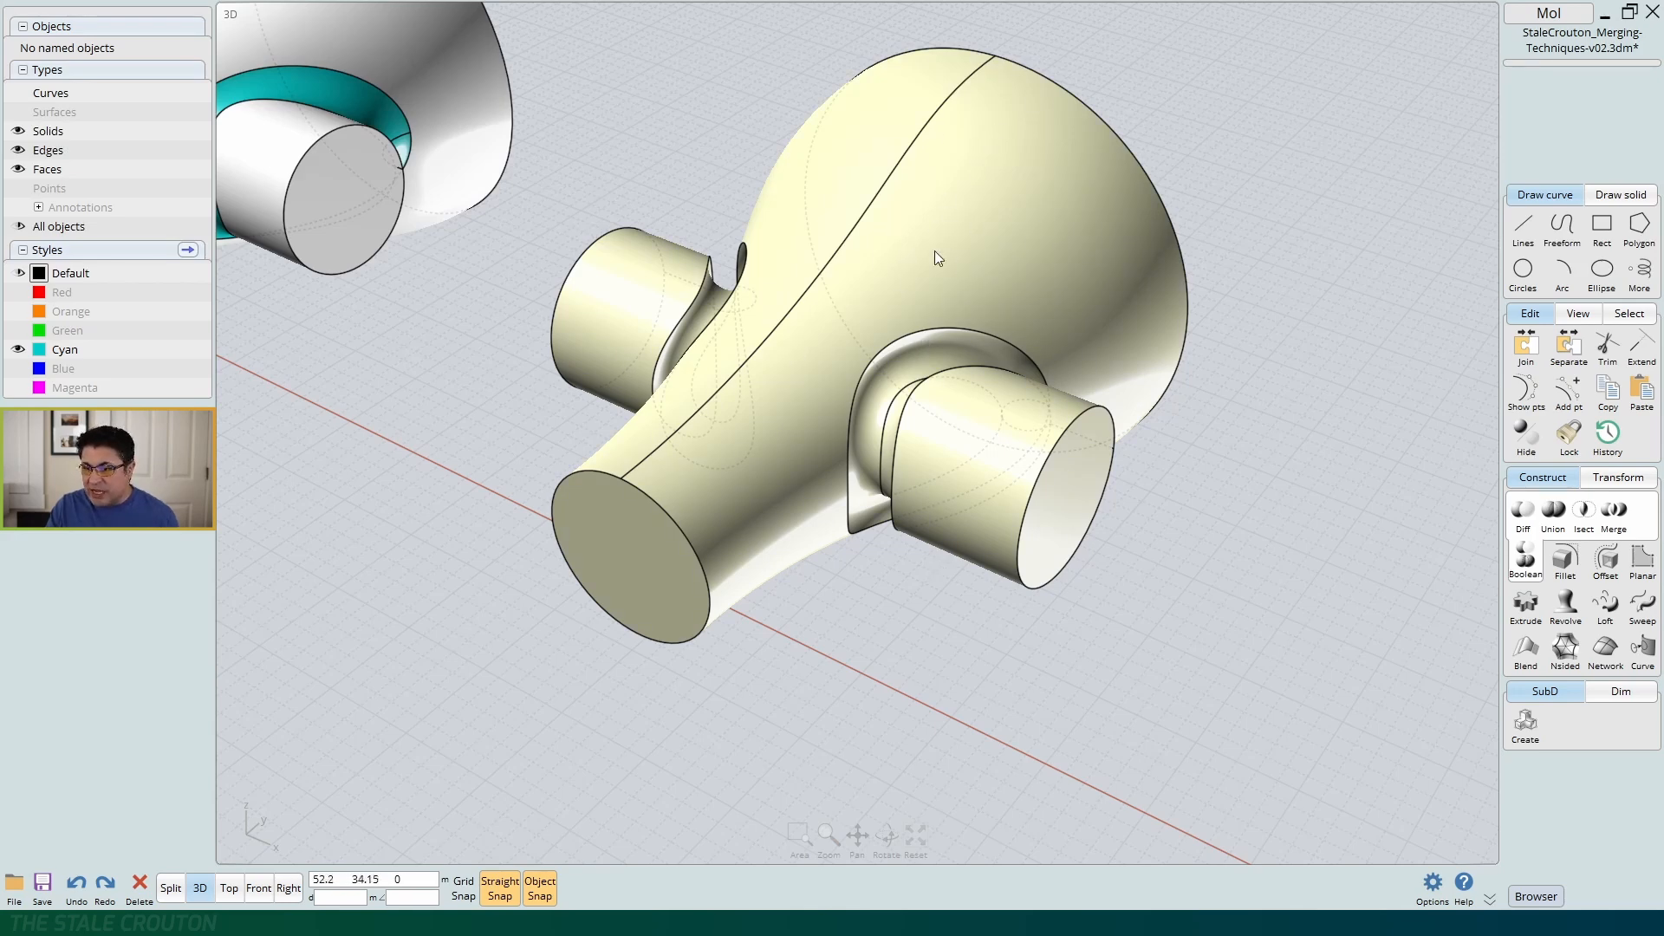
click(1016, 632)
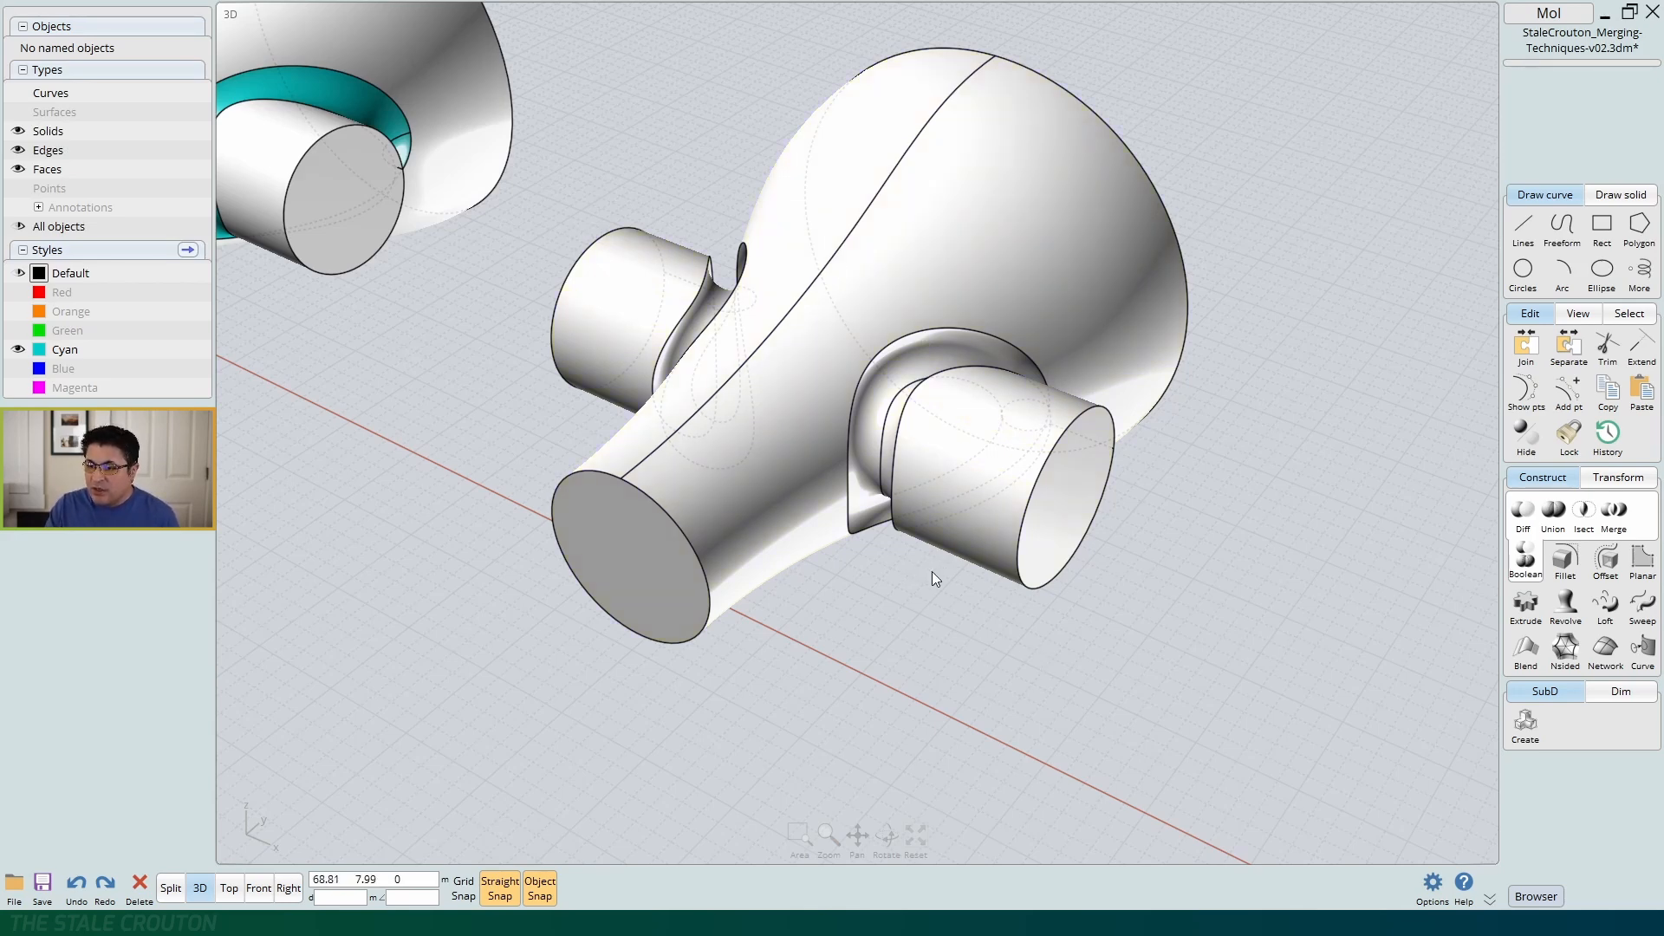
key(ctrl+z)
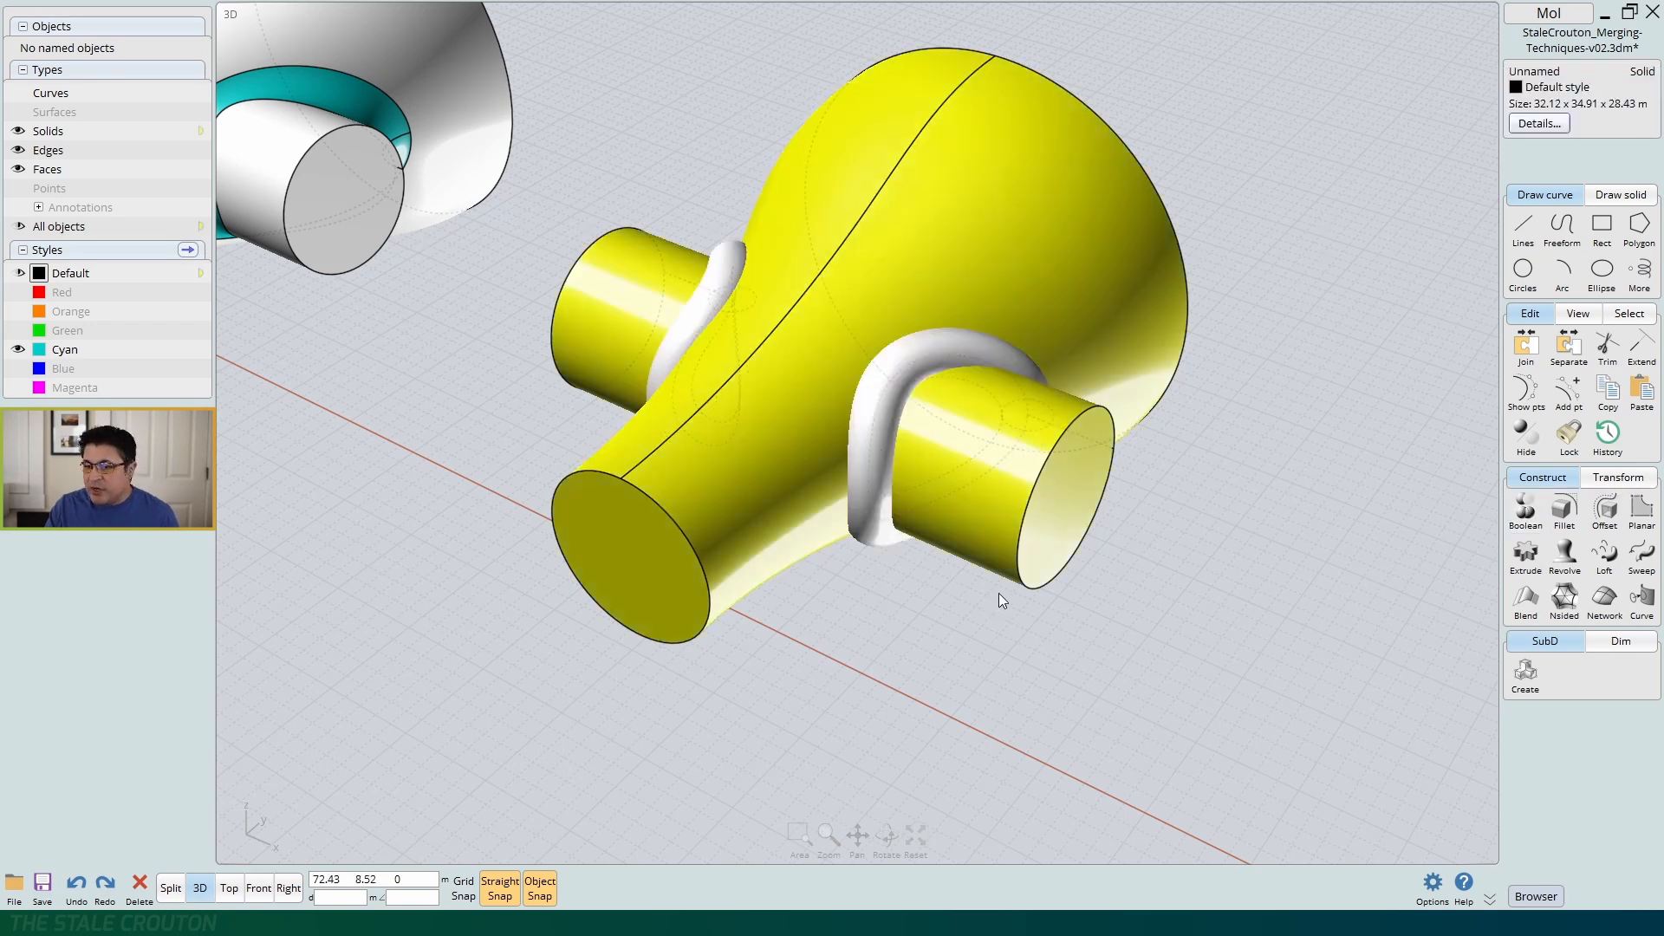
click(973, 648)
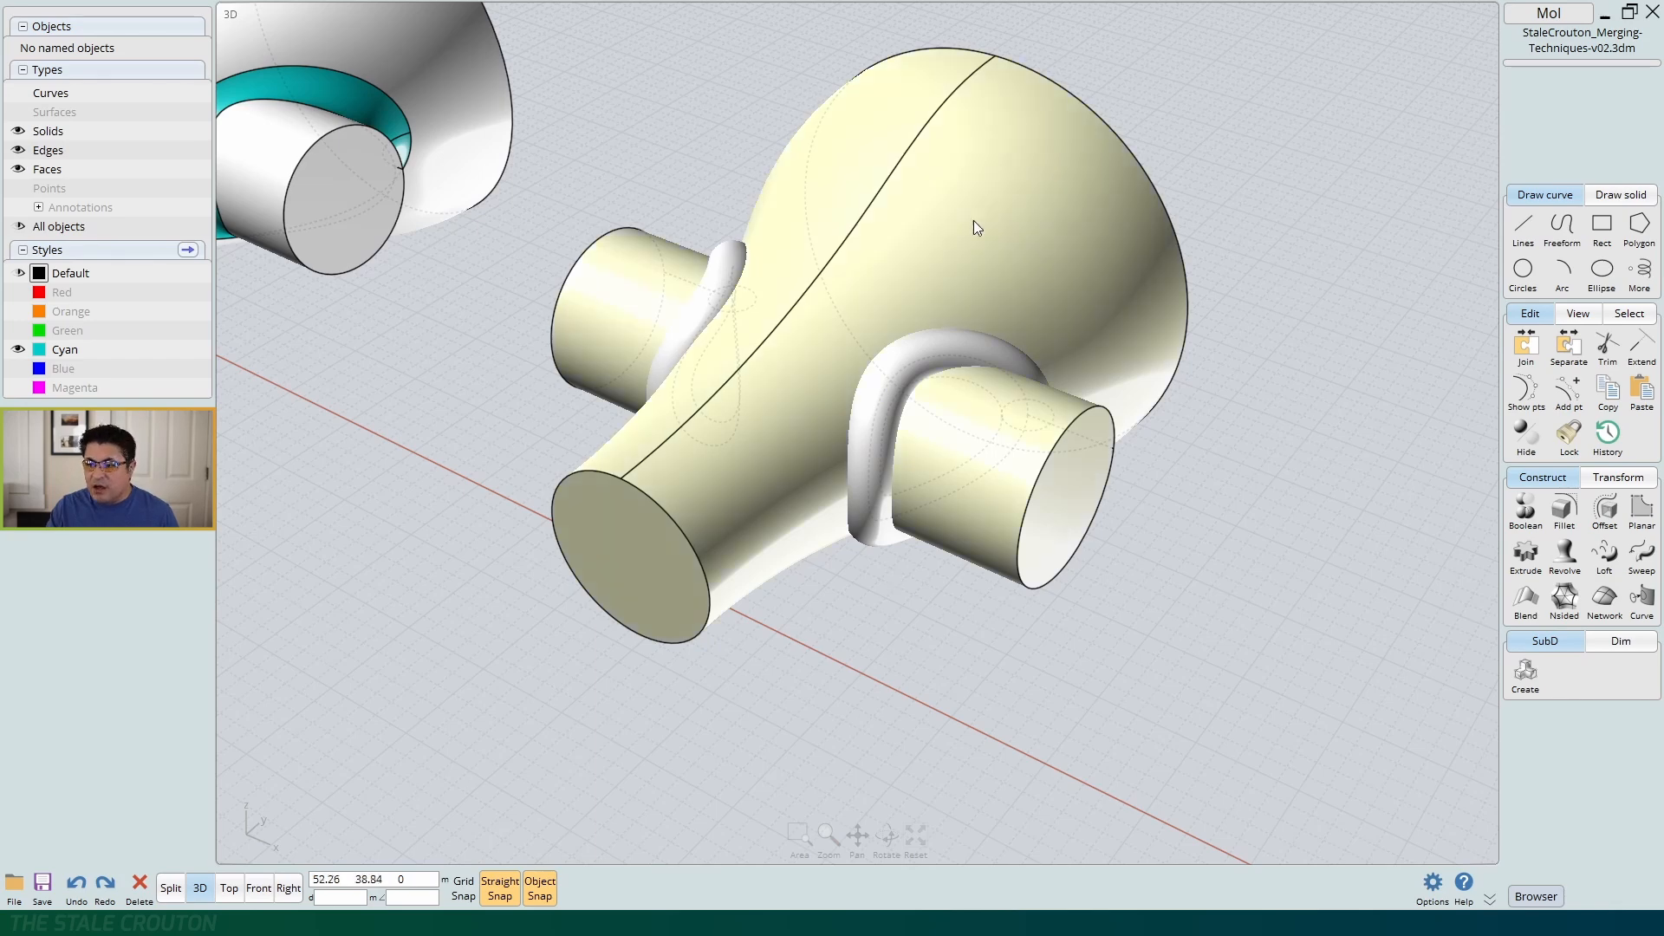
Delete the flat end face of the body's neck to turn the solid into an open surface
click(988, 201)
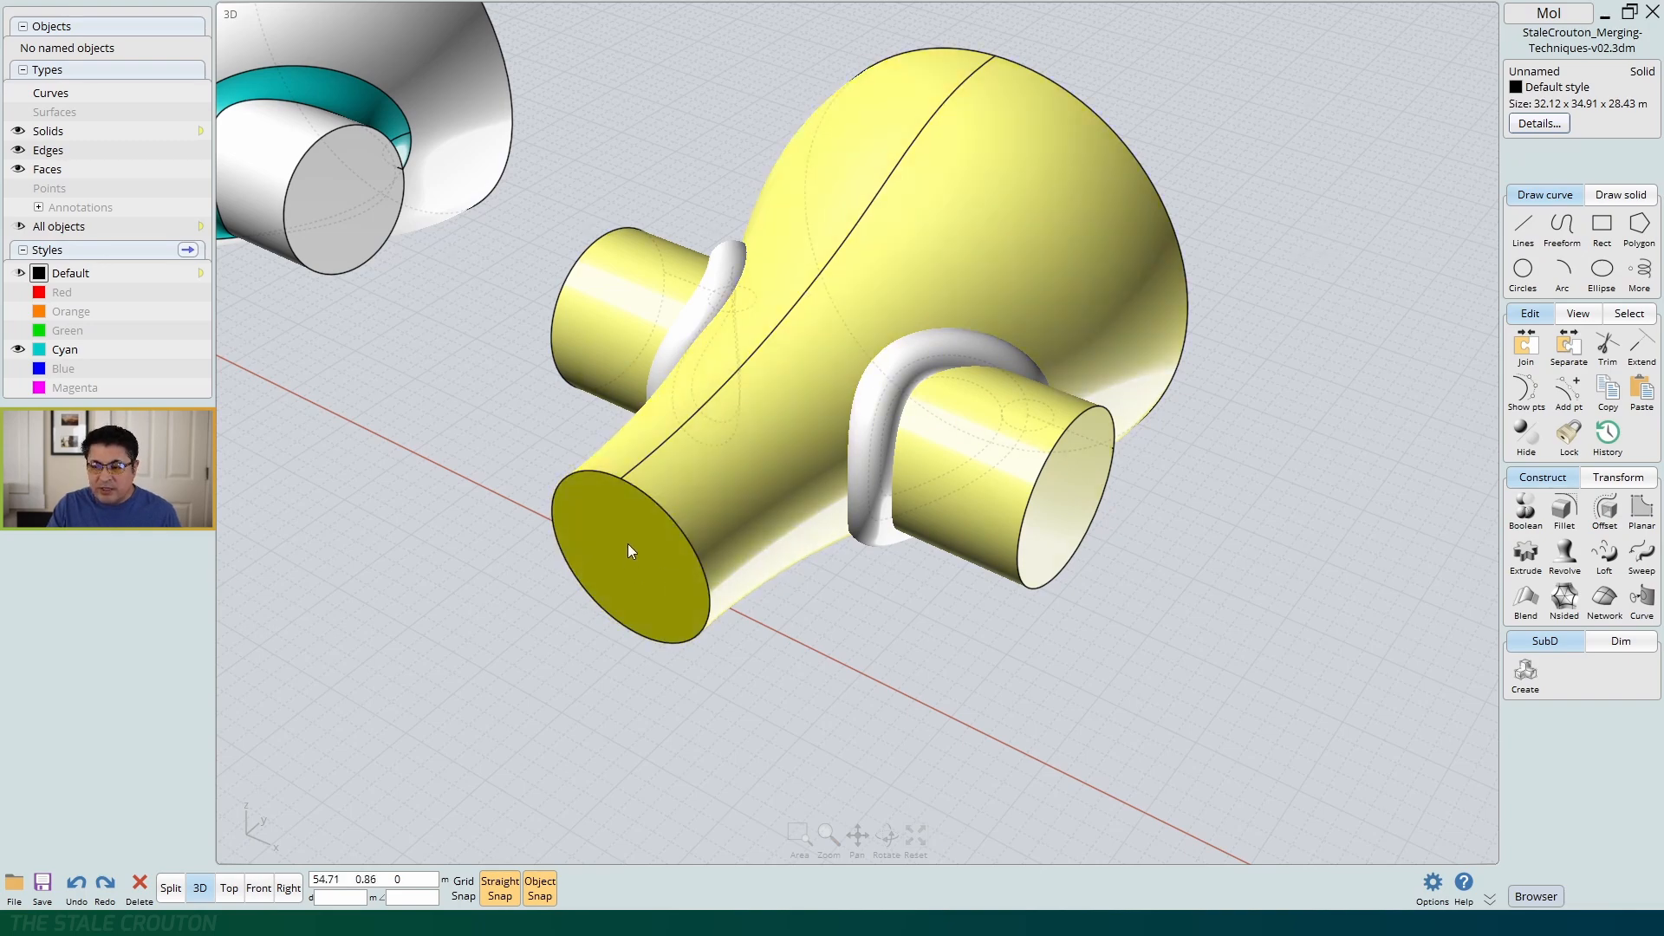
click(627, 543)
right_drag(606, 606, 902, 603)
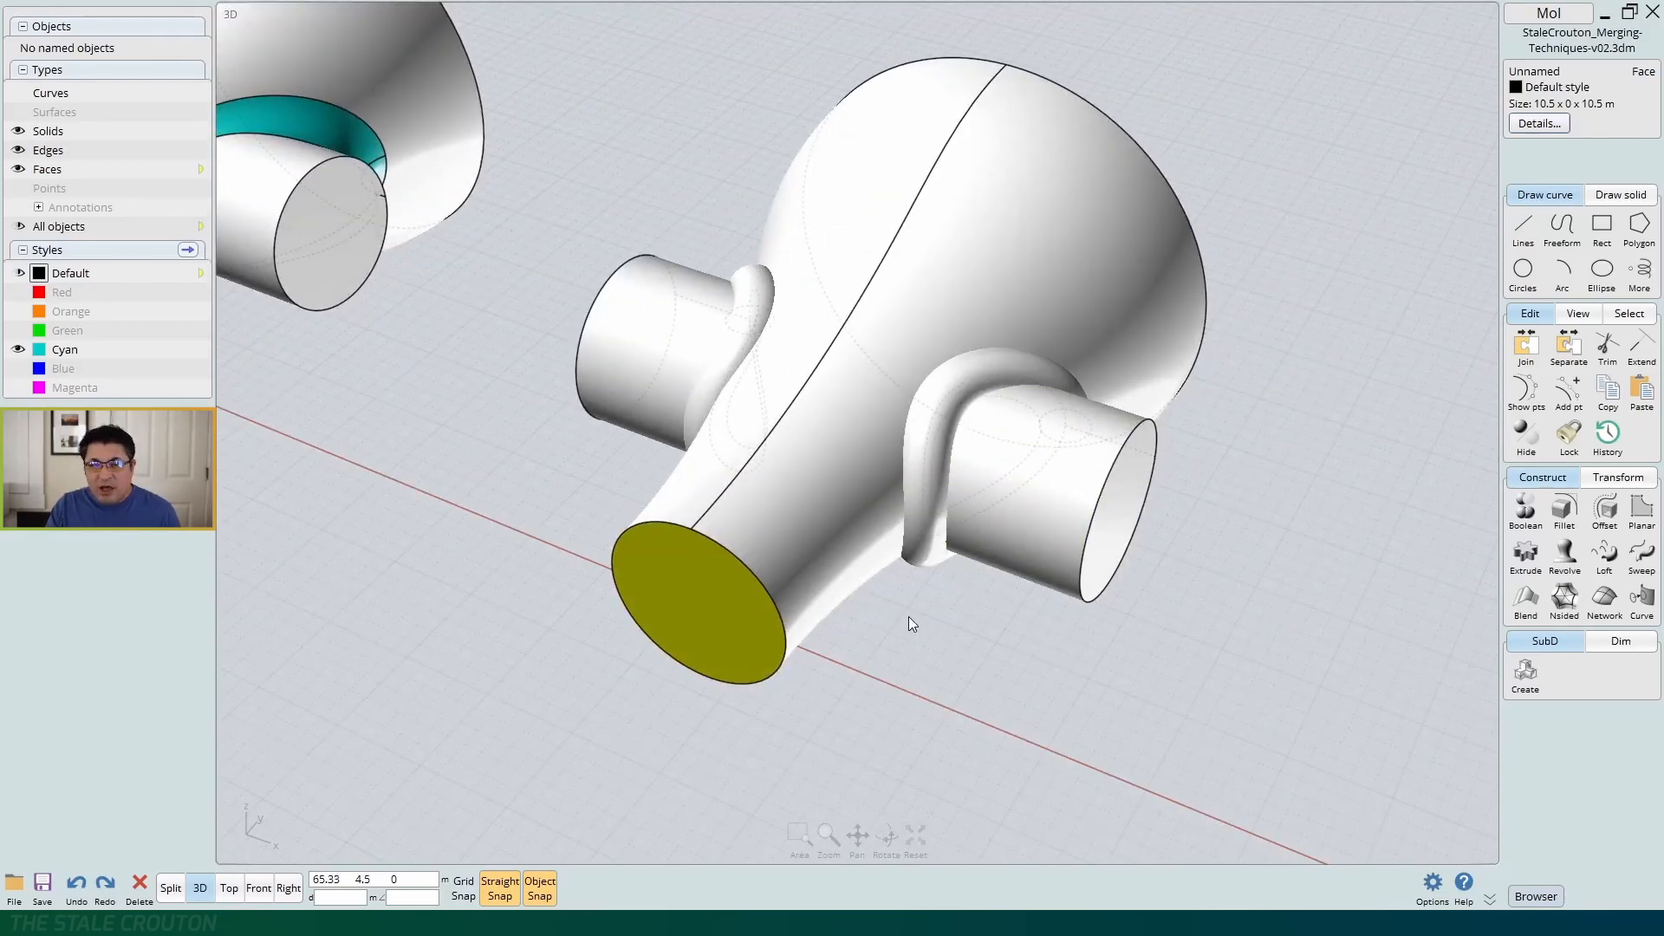
key(Delete)
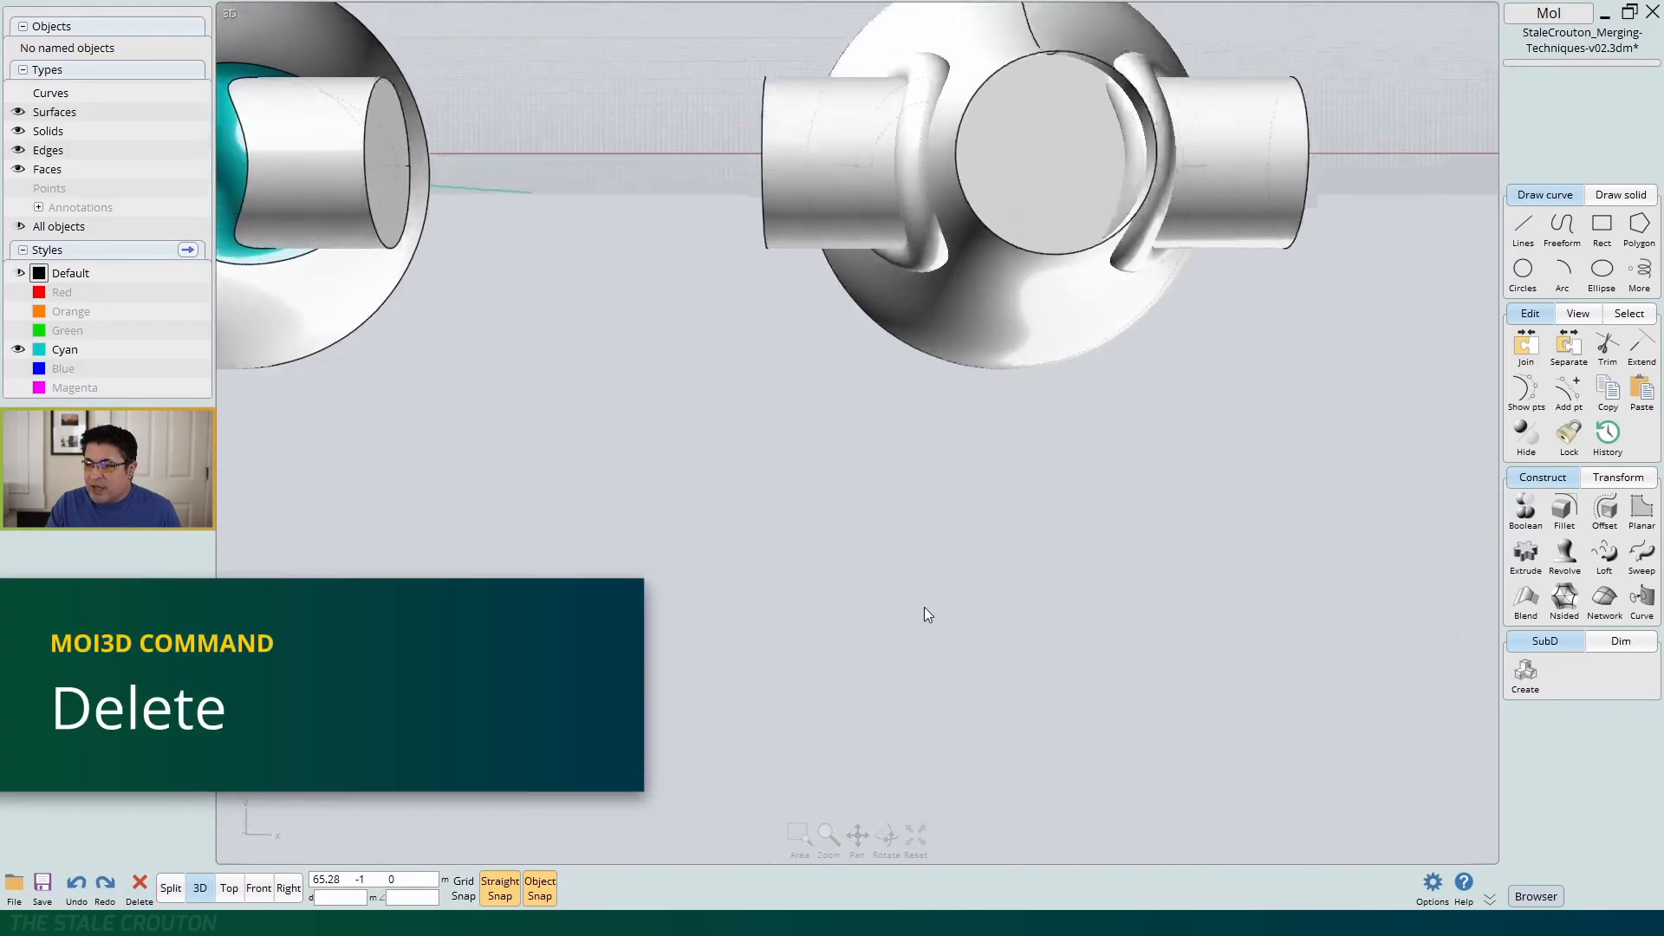
right_drag(924, 606, 1036, 517)
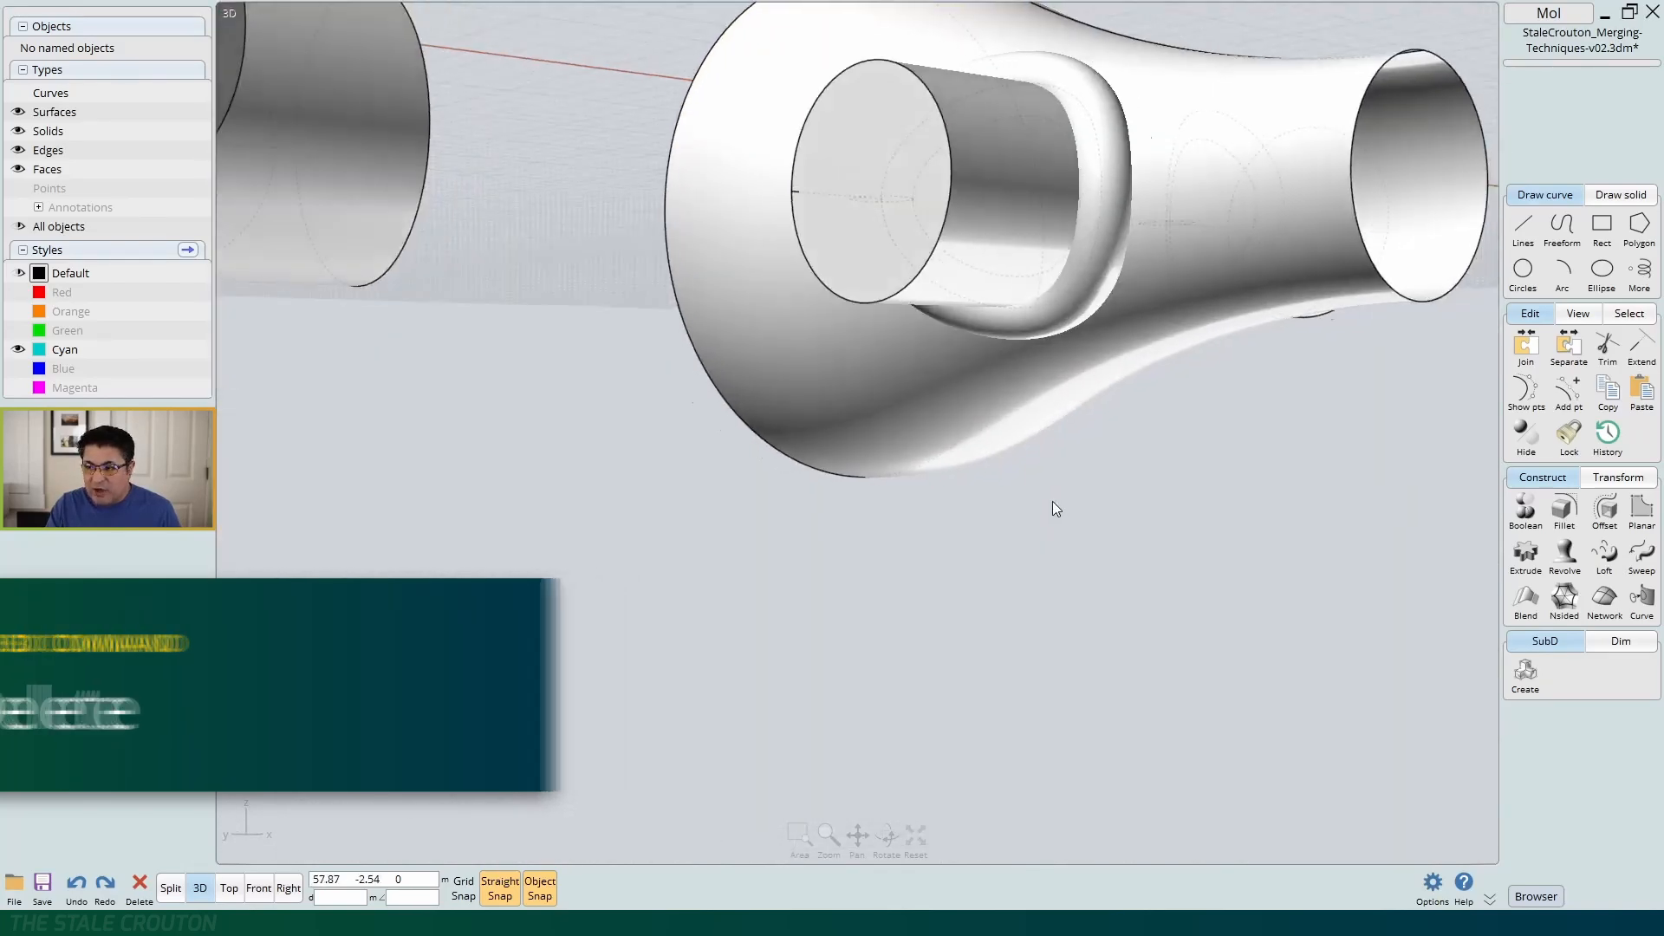
right_drag(1052, 510, 1002, 569)
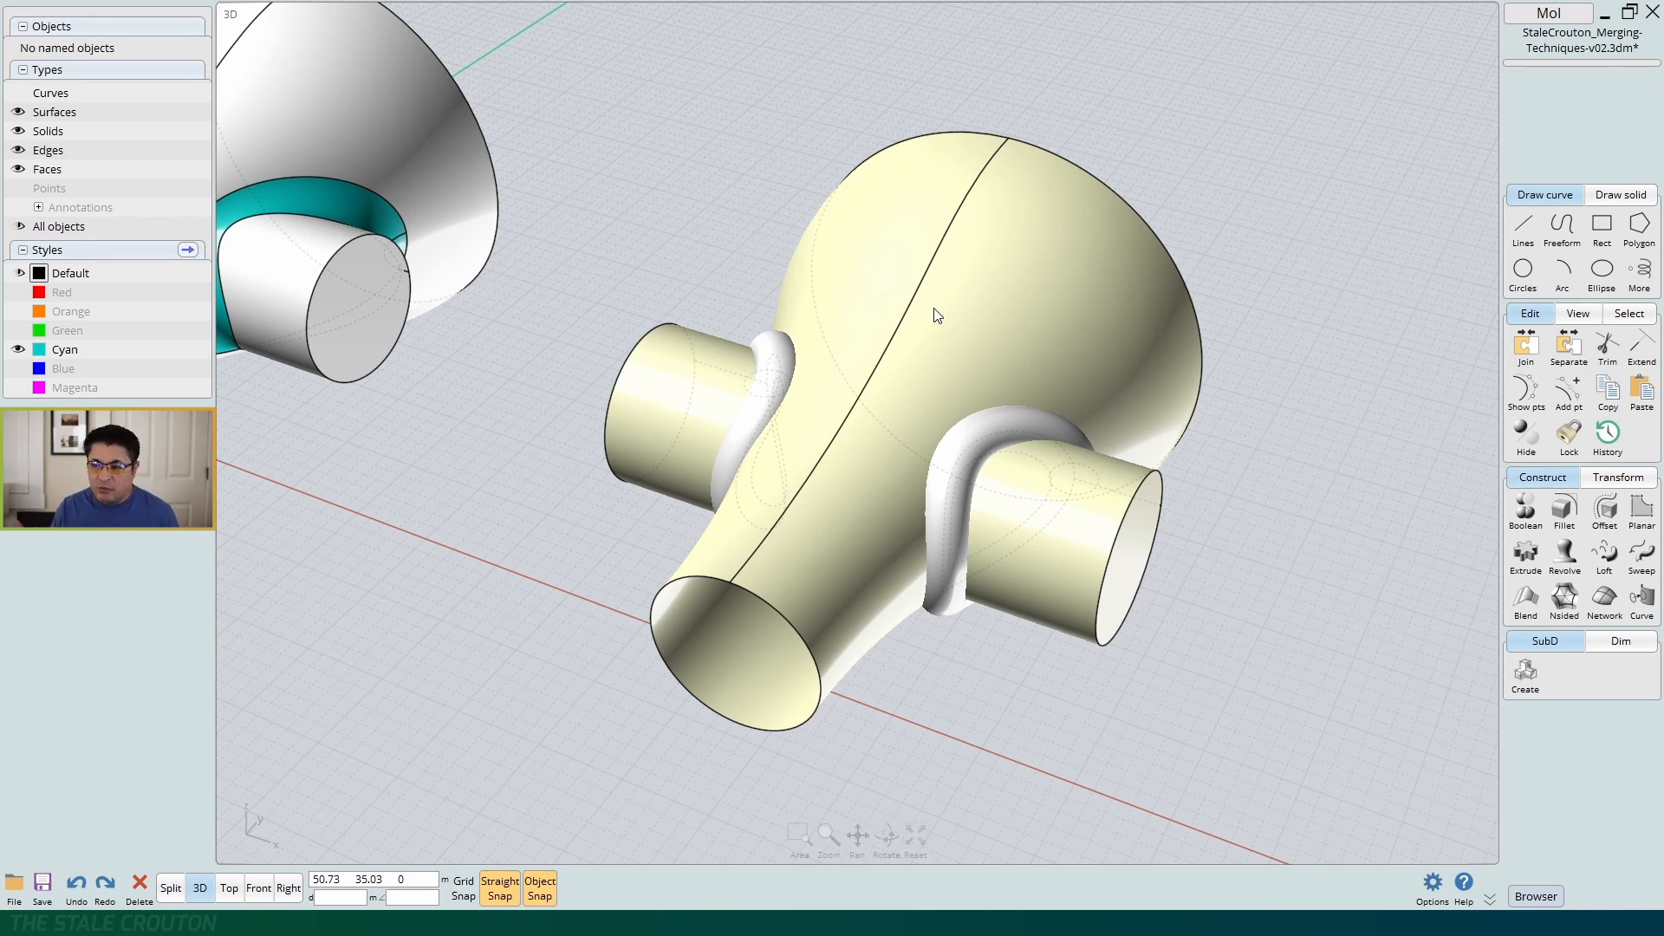
Look into the open neck of the body and save the model
click(919, 623)
right_drag(919, 622, 1039, 620)
click(1038, 479)
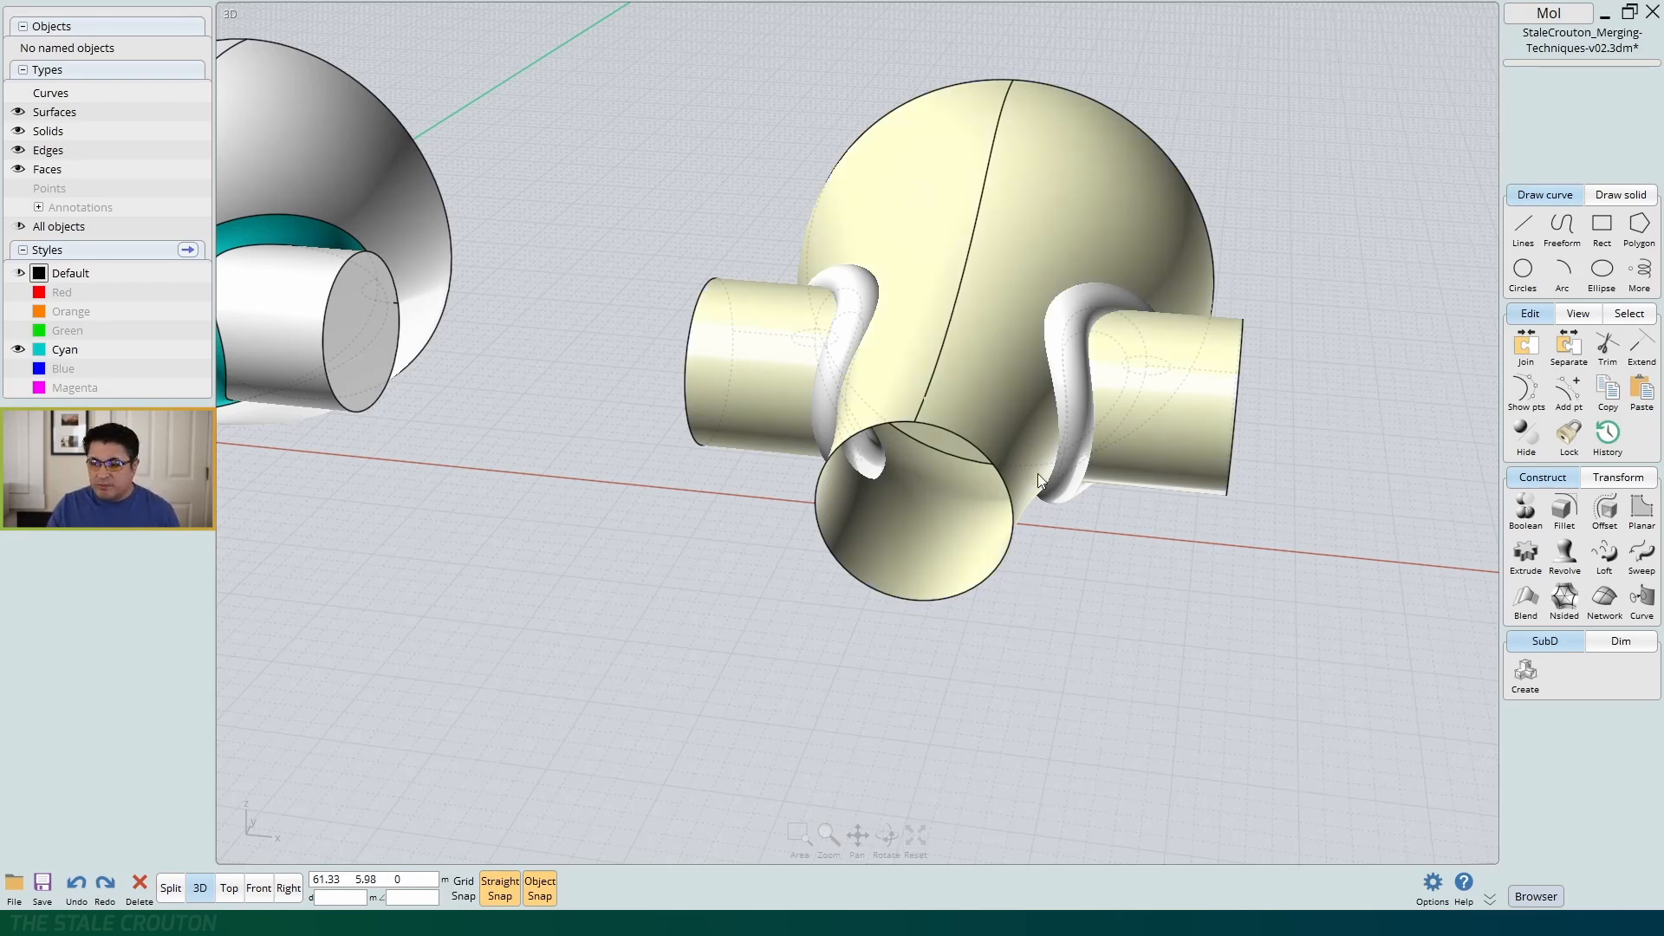
key(ctrl+s)
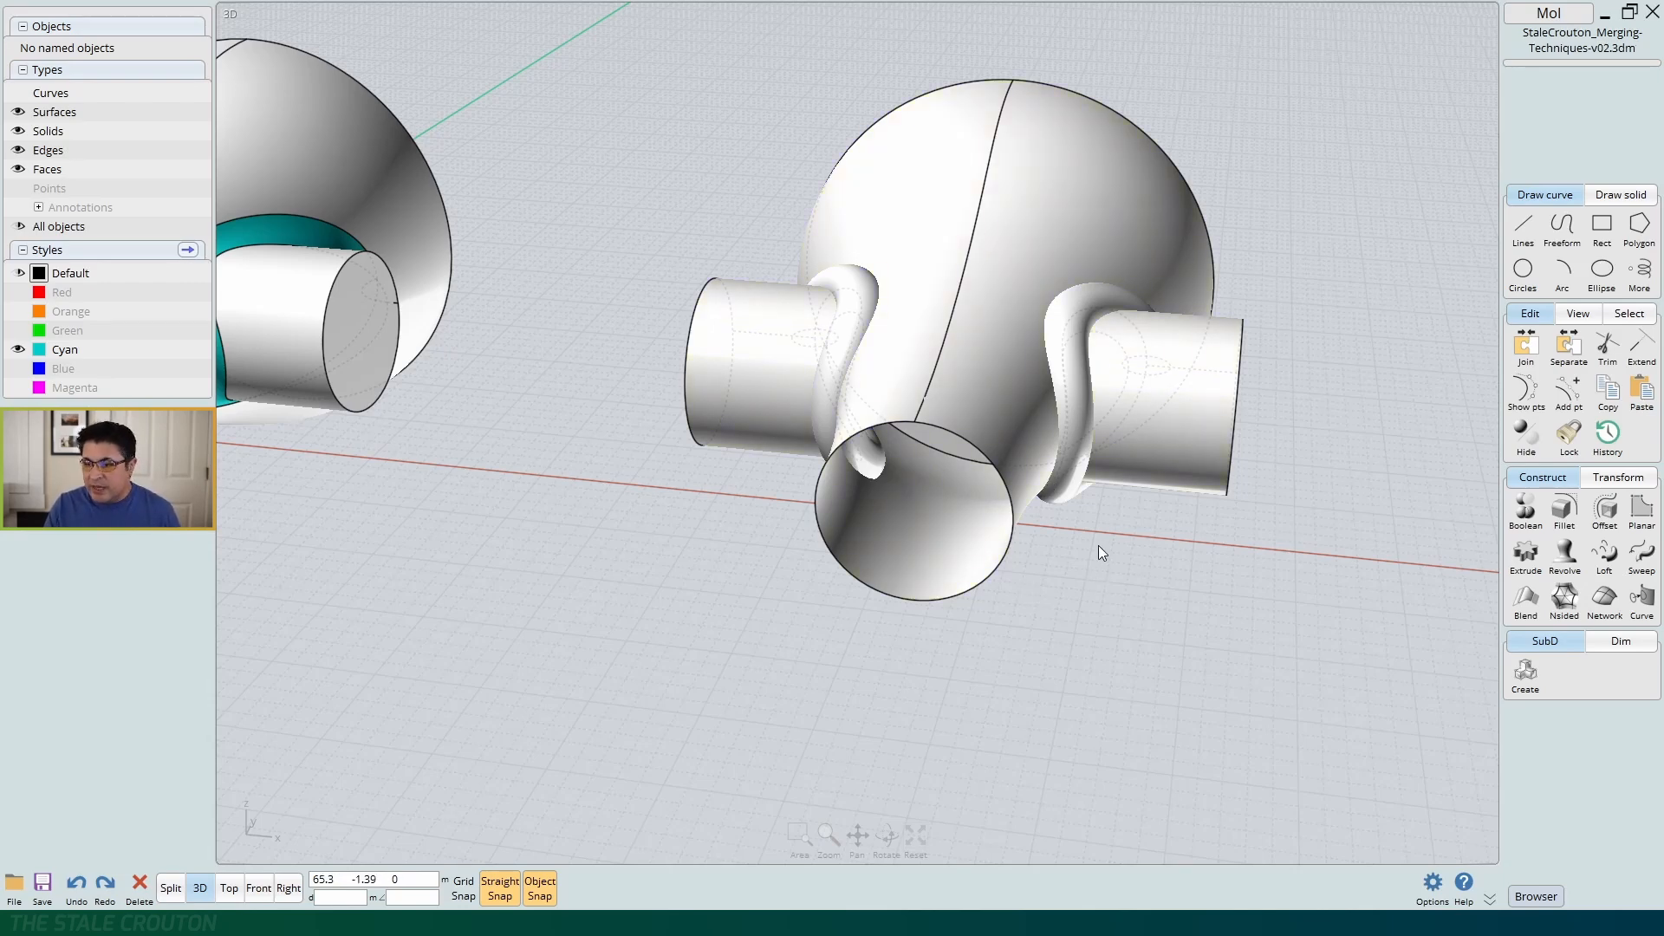
Subtract both swept tubes from the open-surface body with Boolean Difference, keeping the cutting objects
scroll(1082, 569, up, 3)
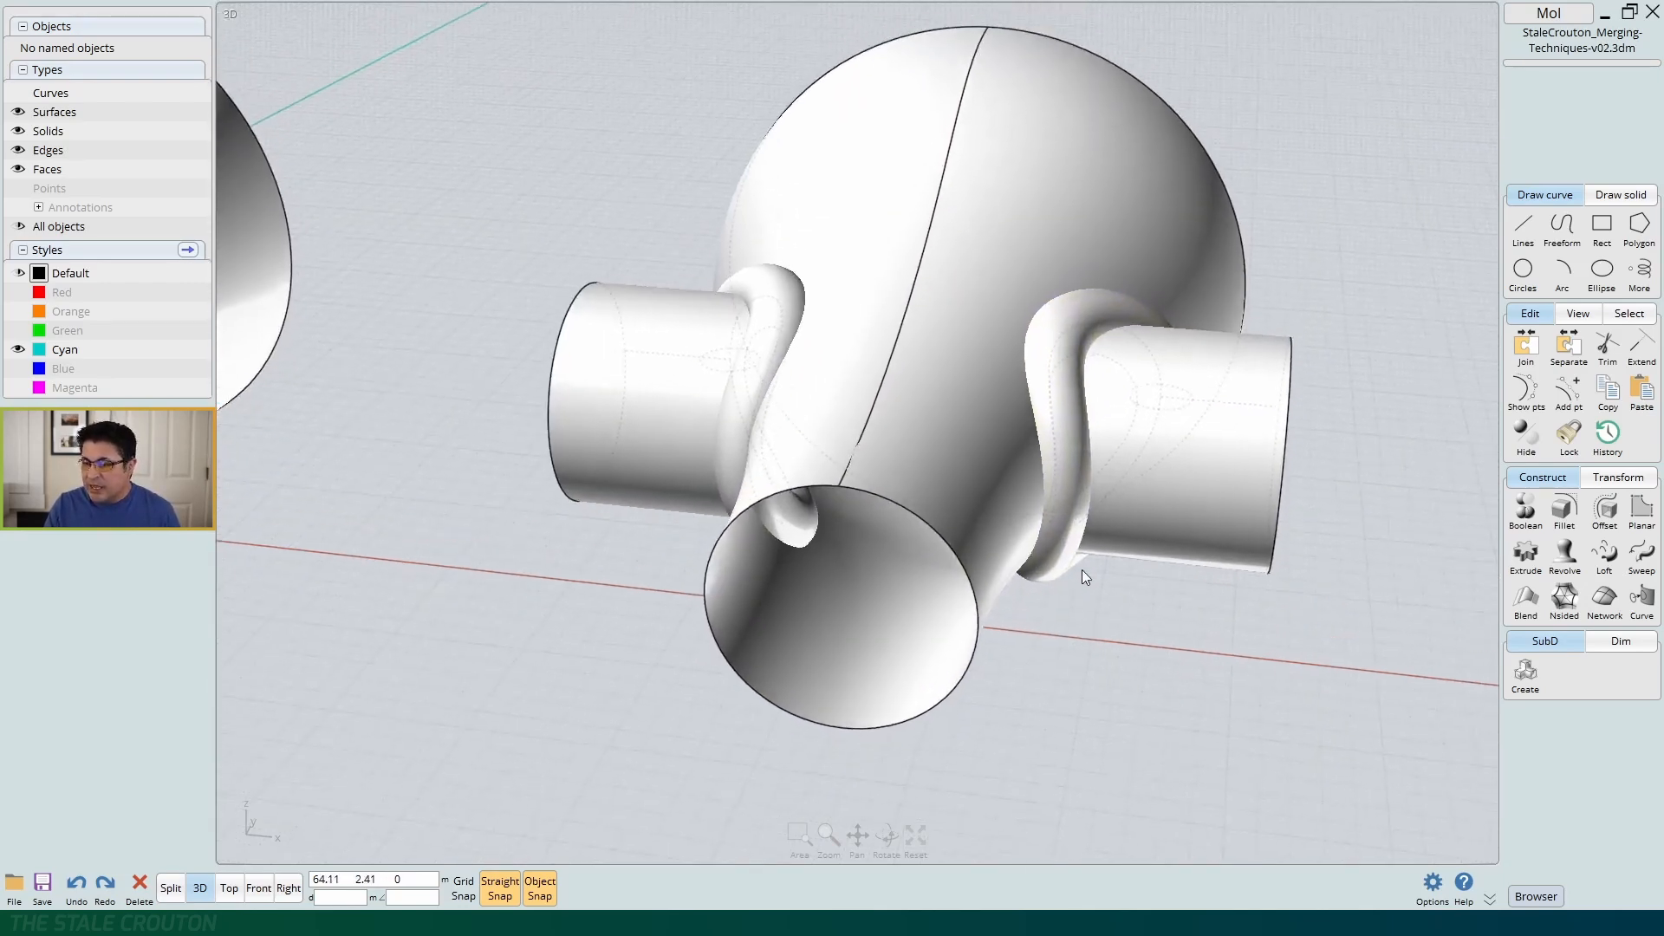
click(1193, 466)
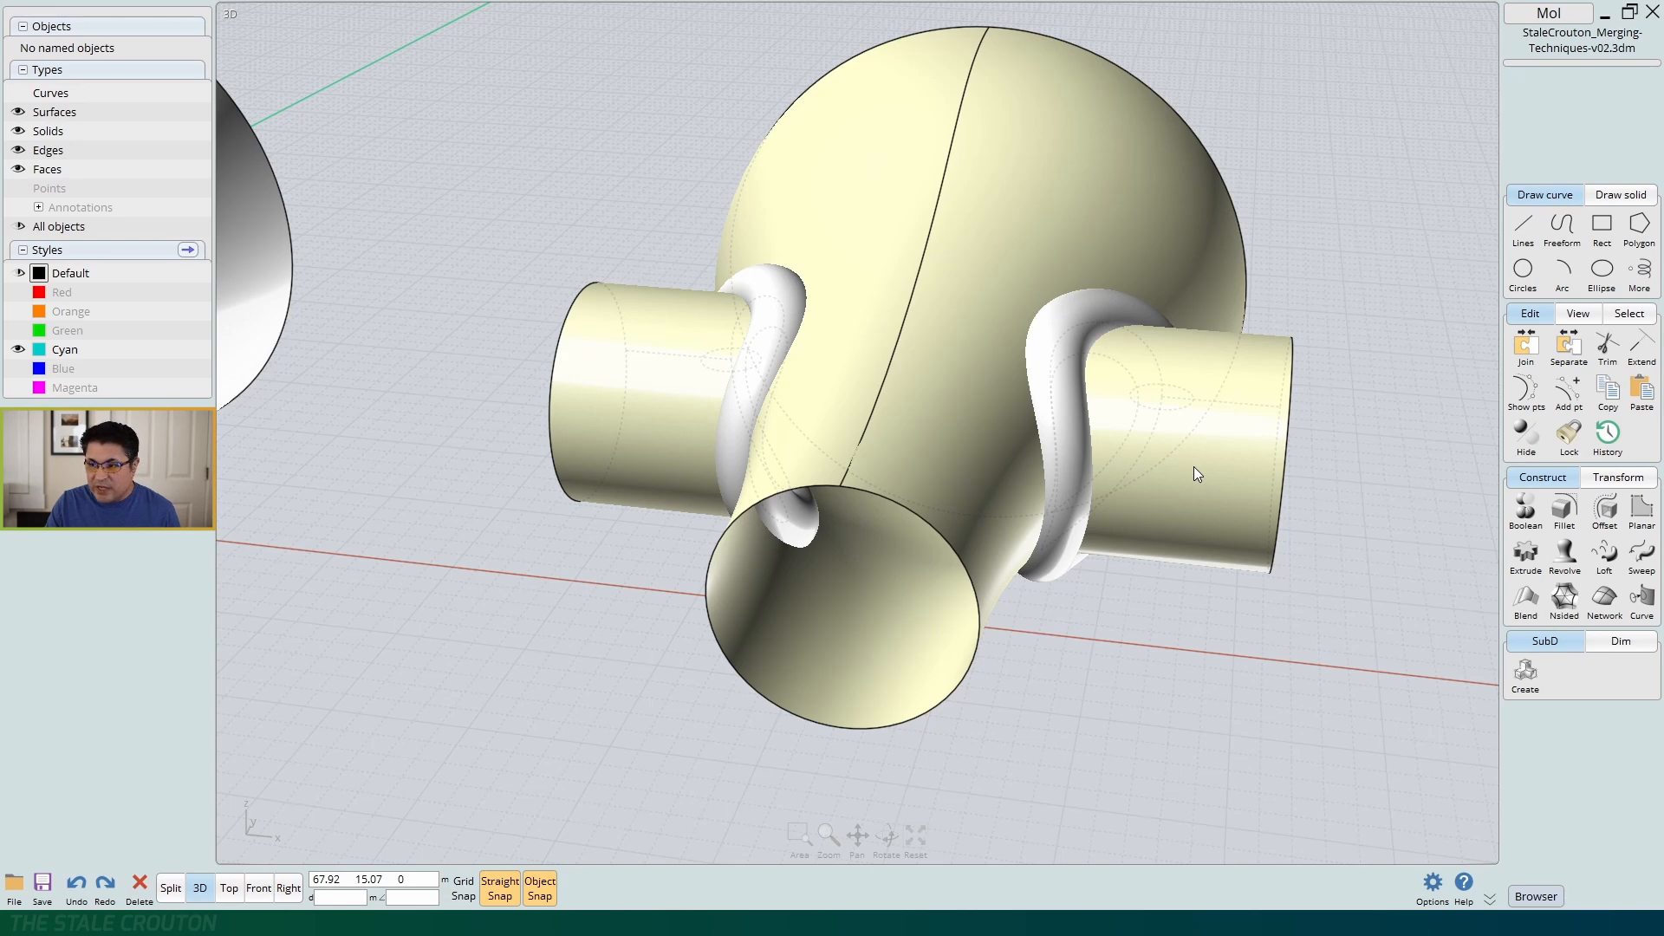
click(1059, 343)
click(1189, 477)
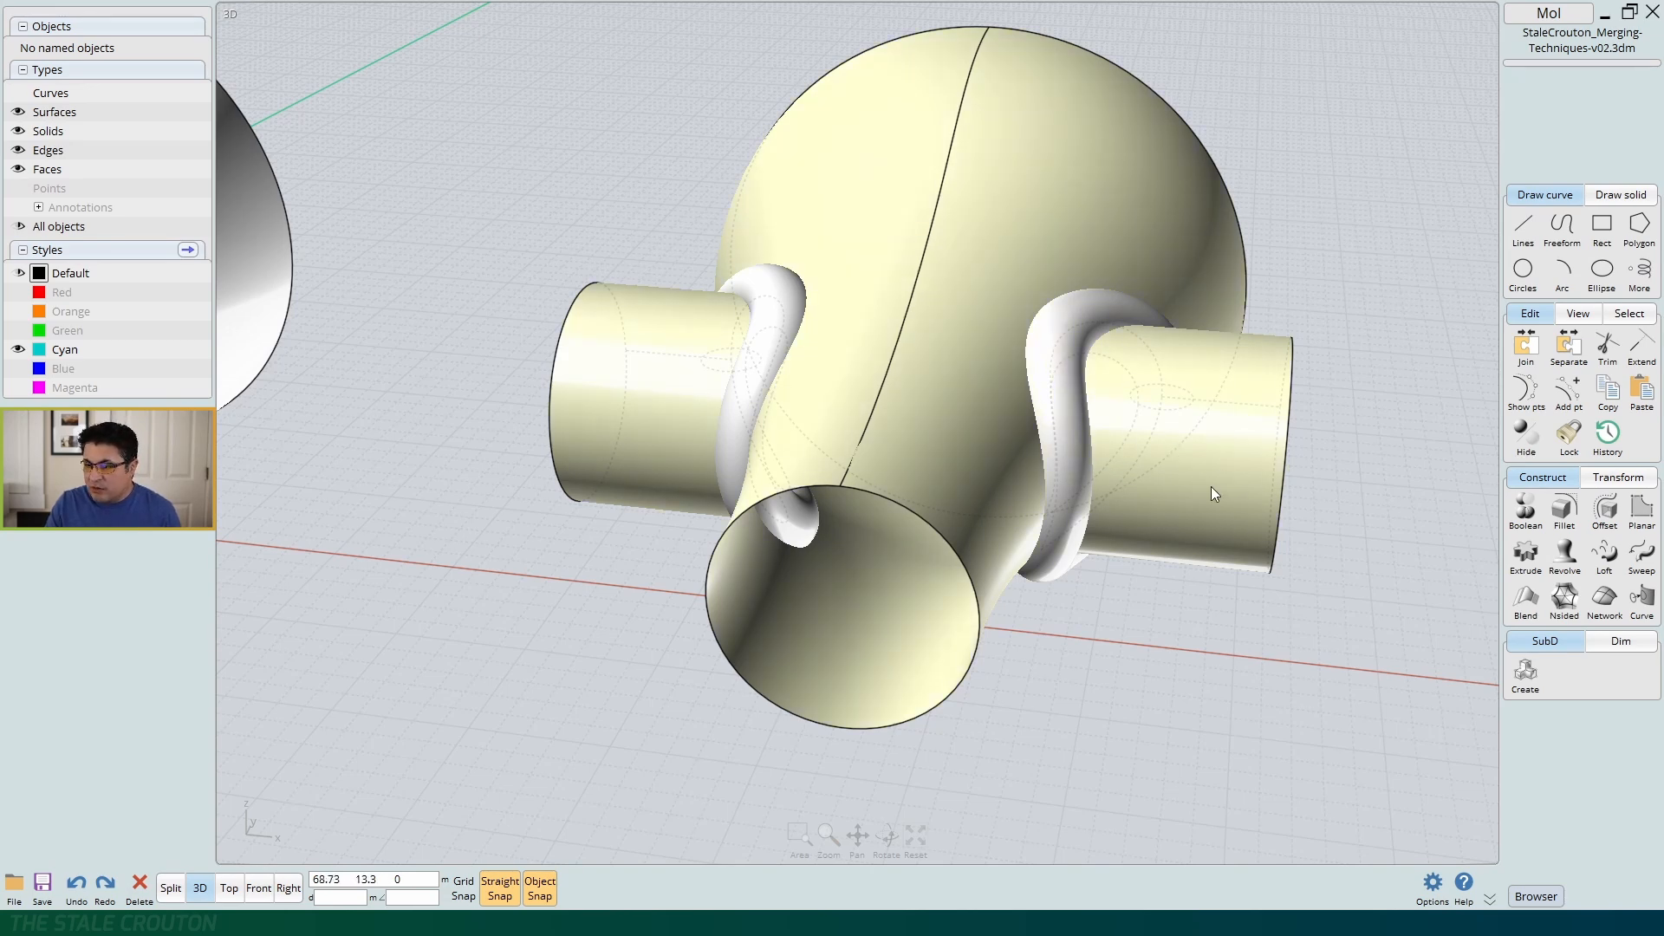
click(1211, 489)
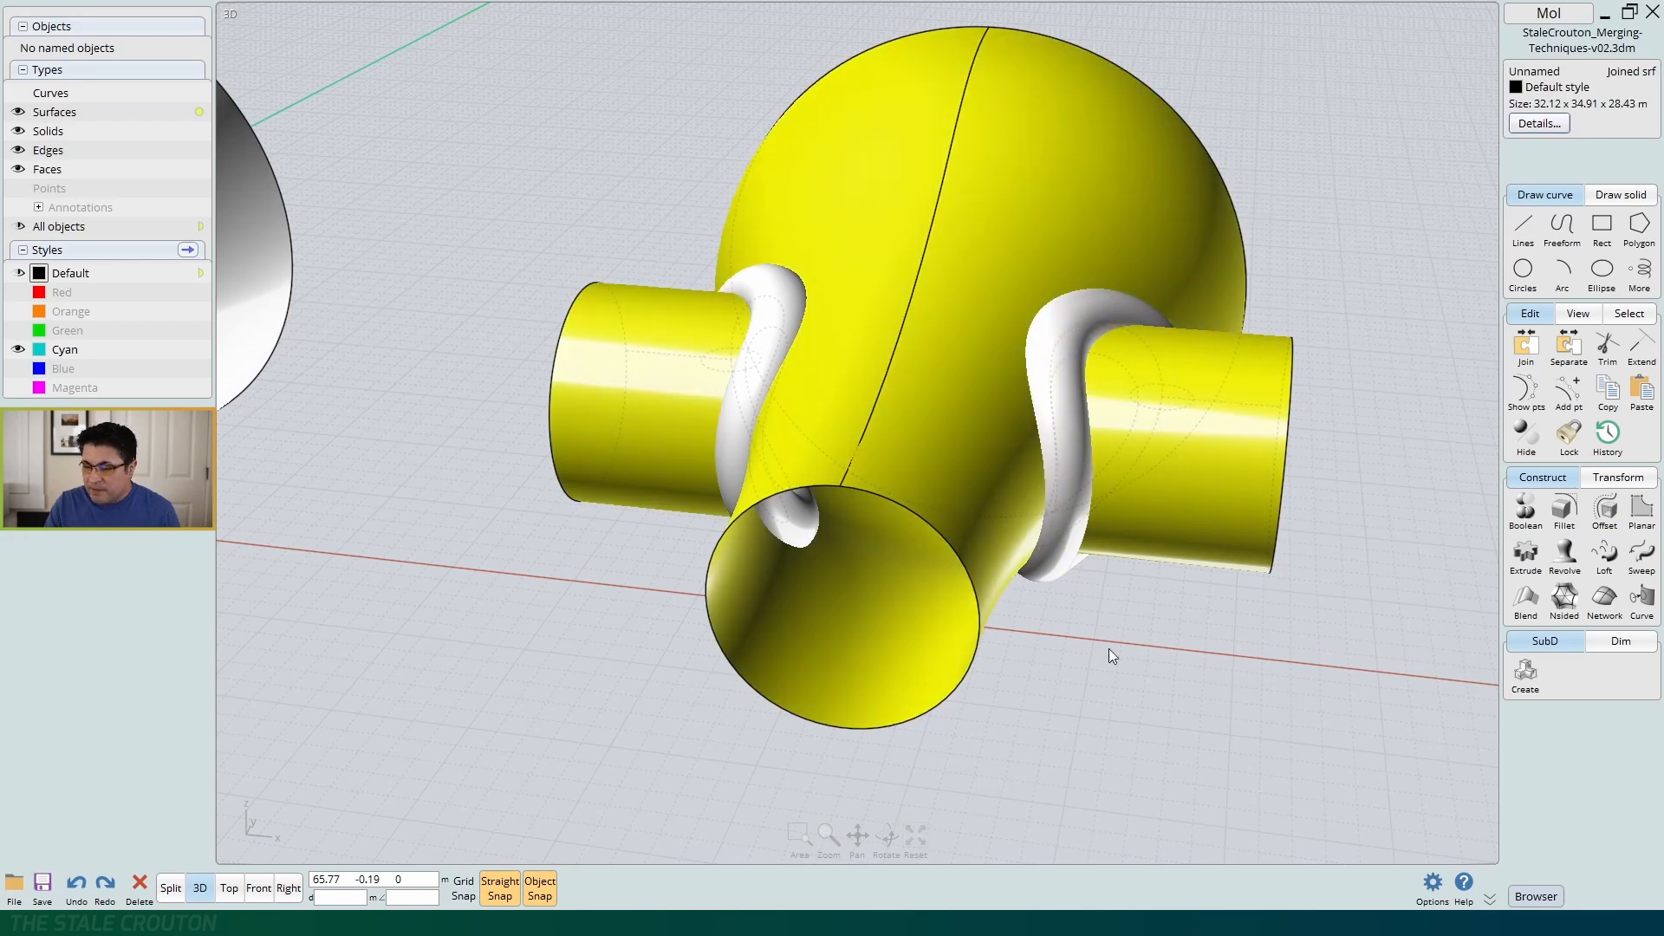
key(b)
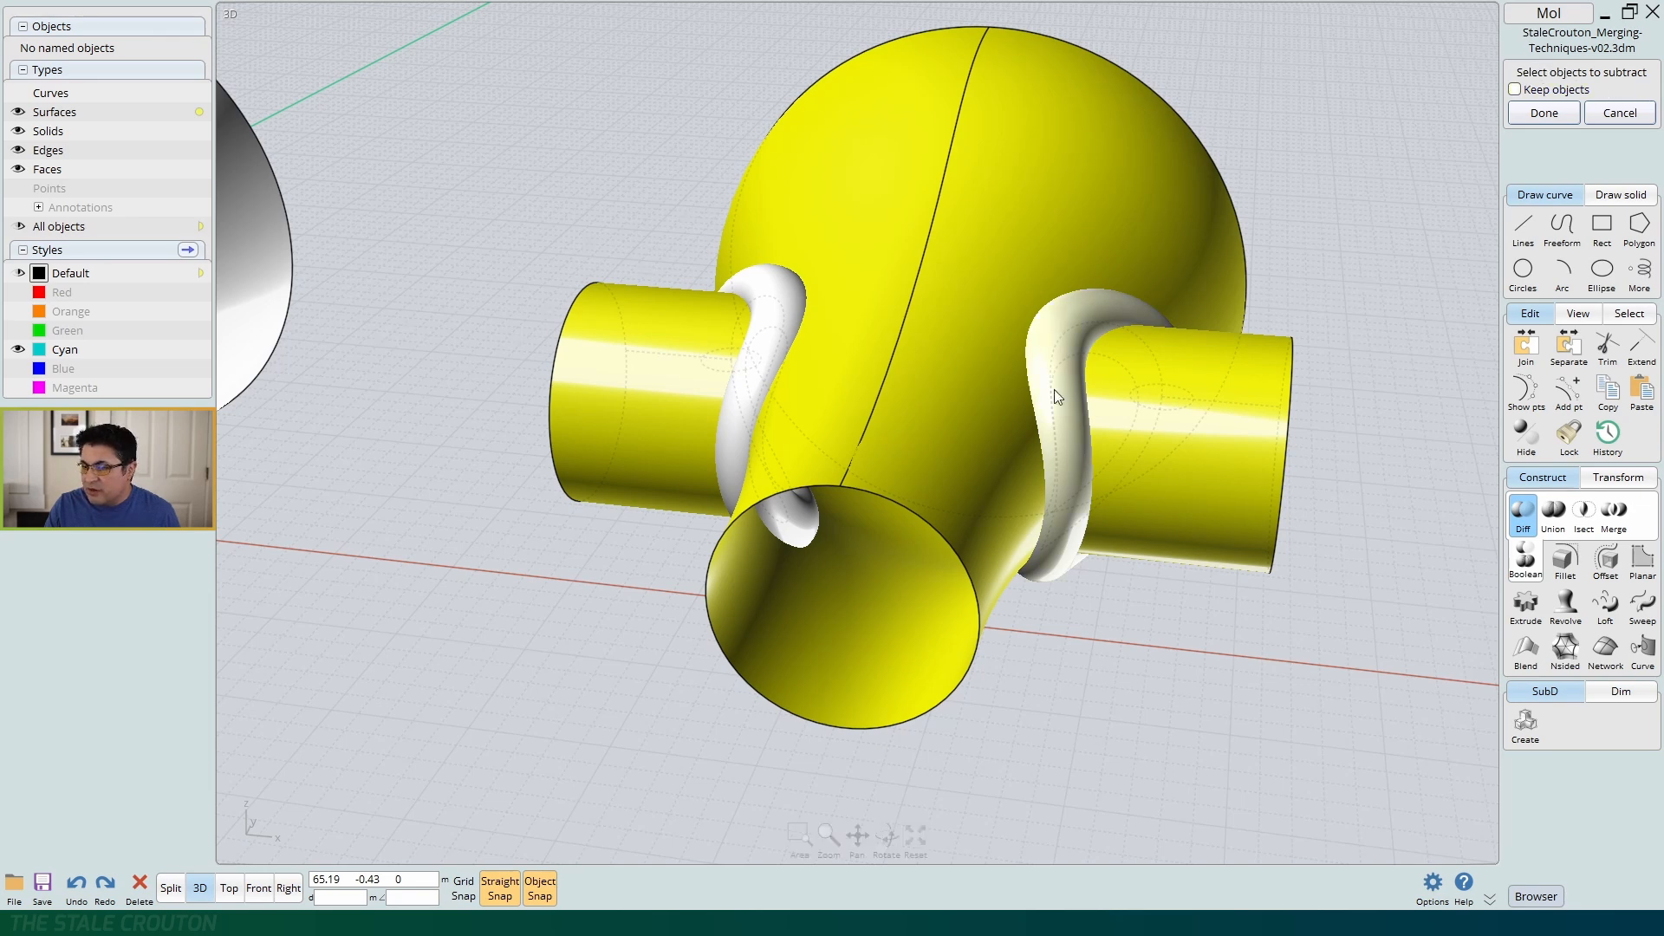
click(1052, 351)
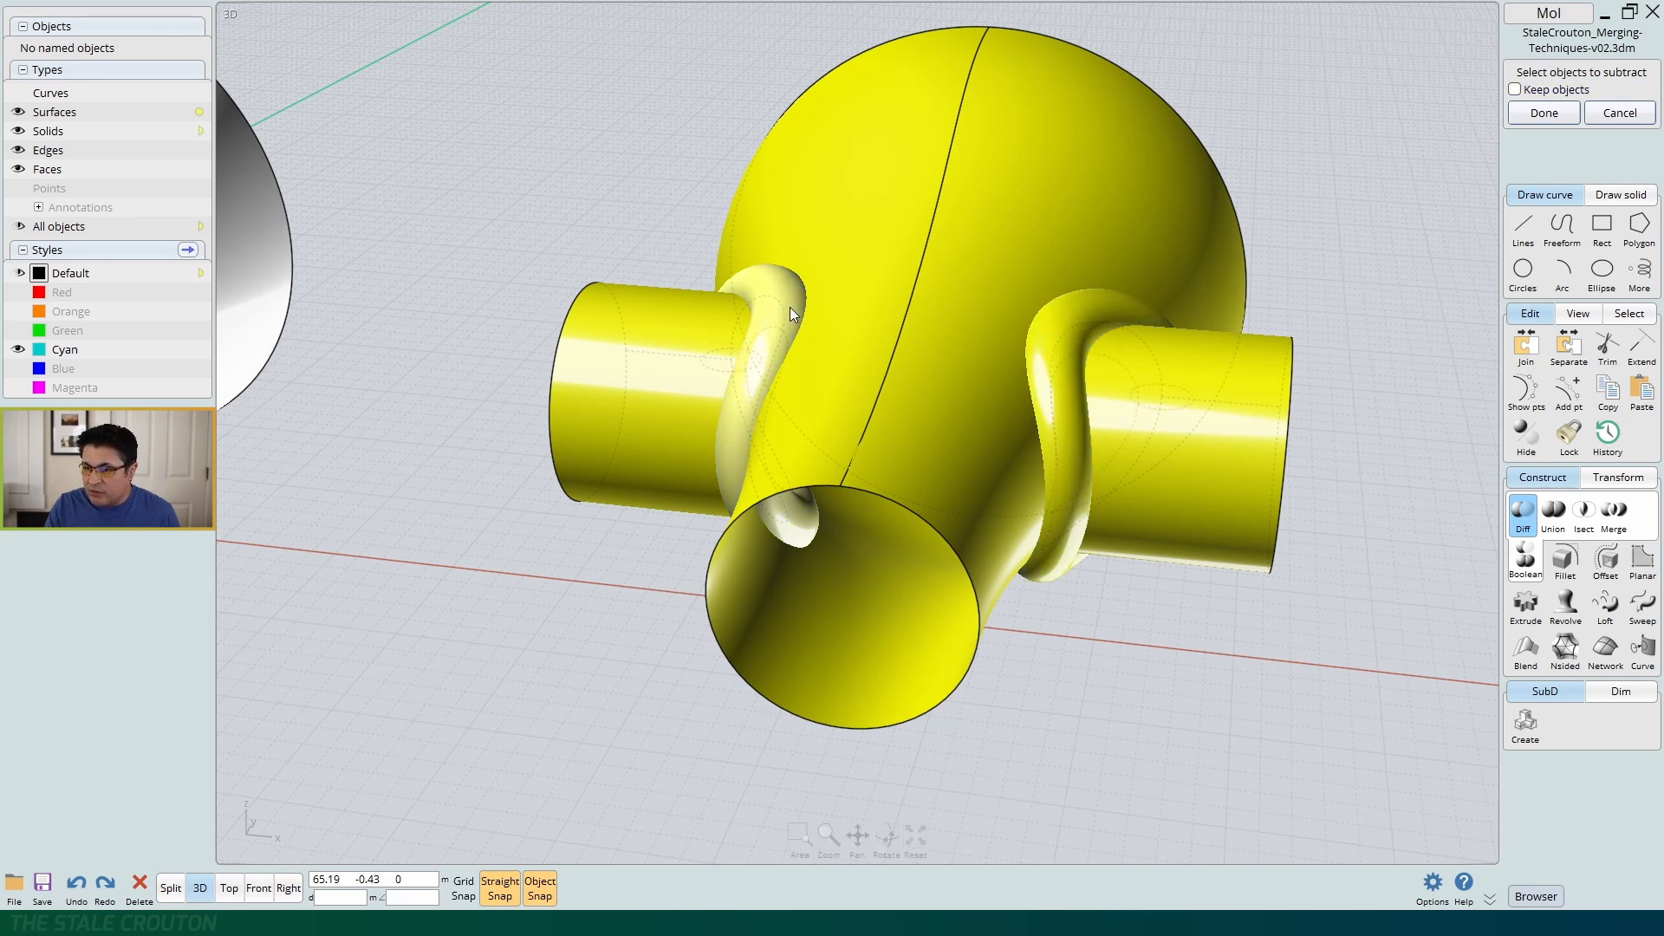
click(788, 308)
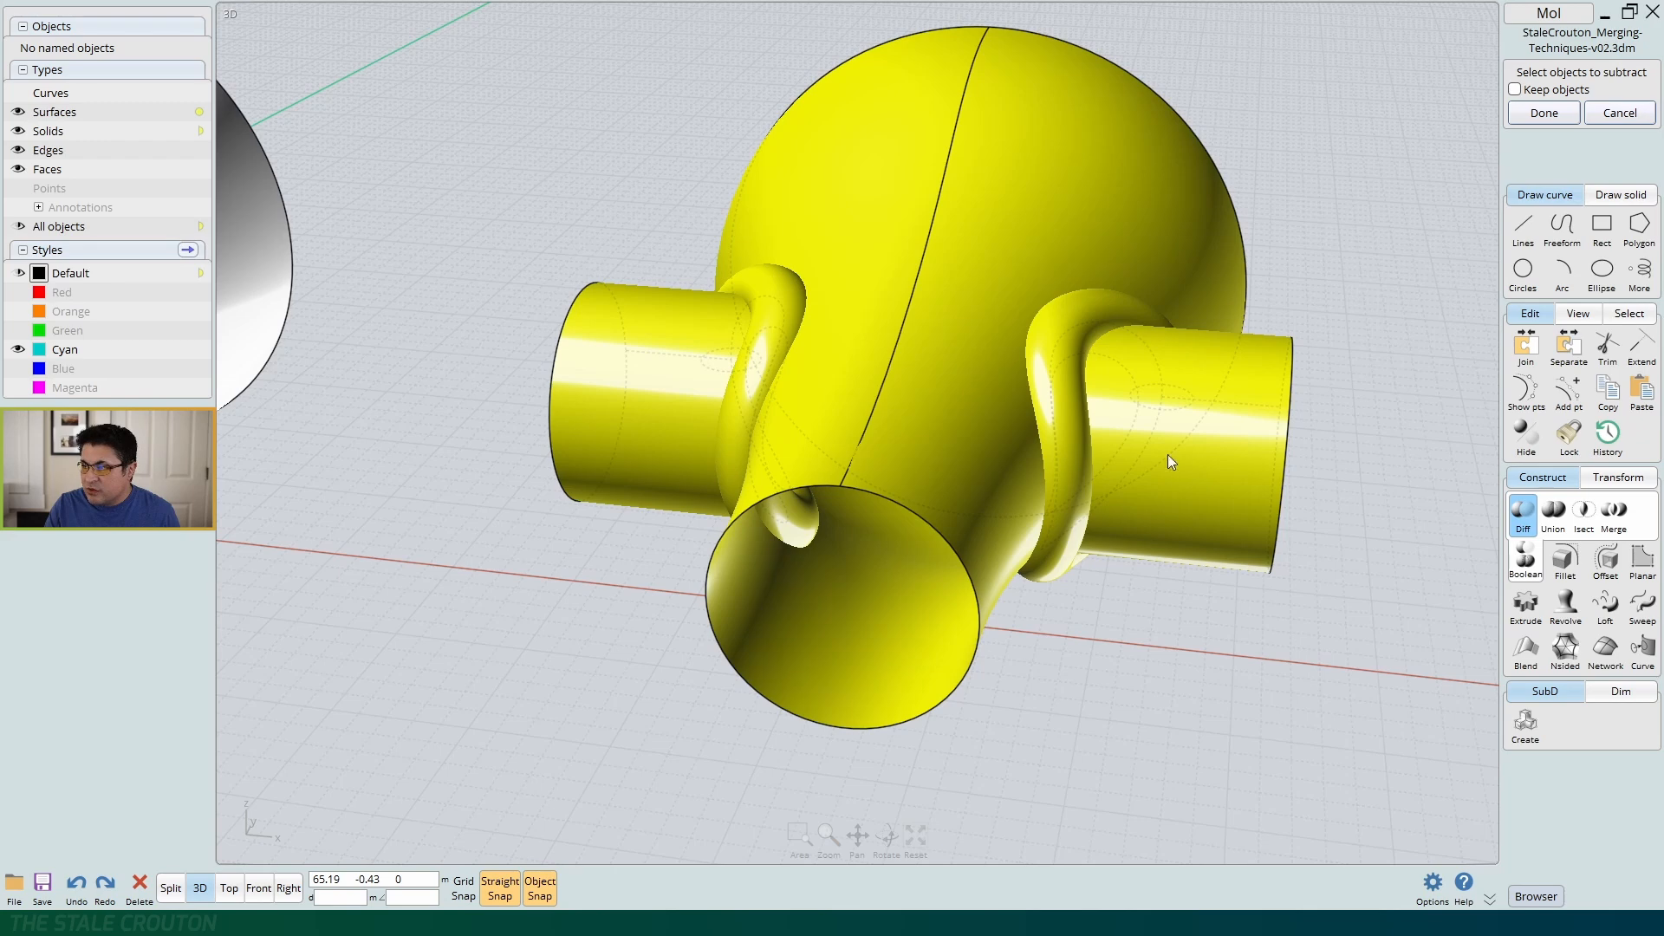
click(1551, 92)
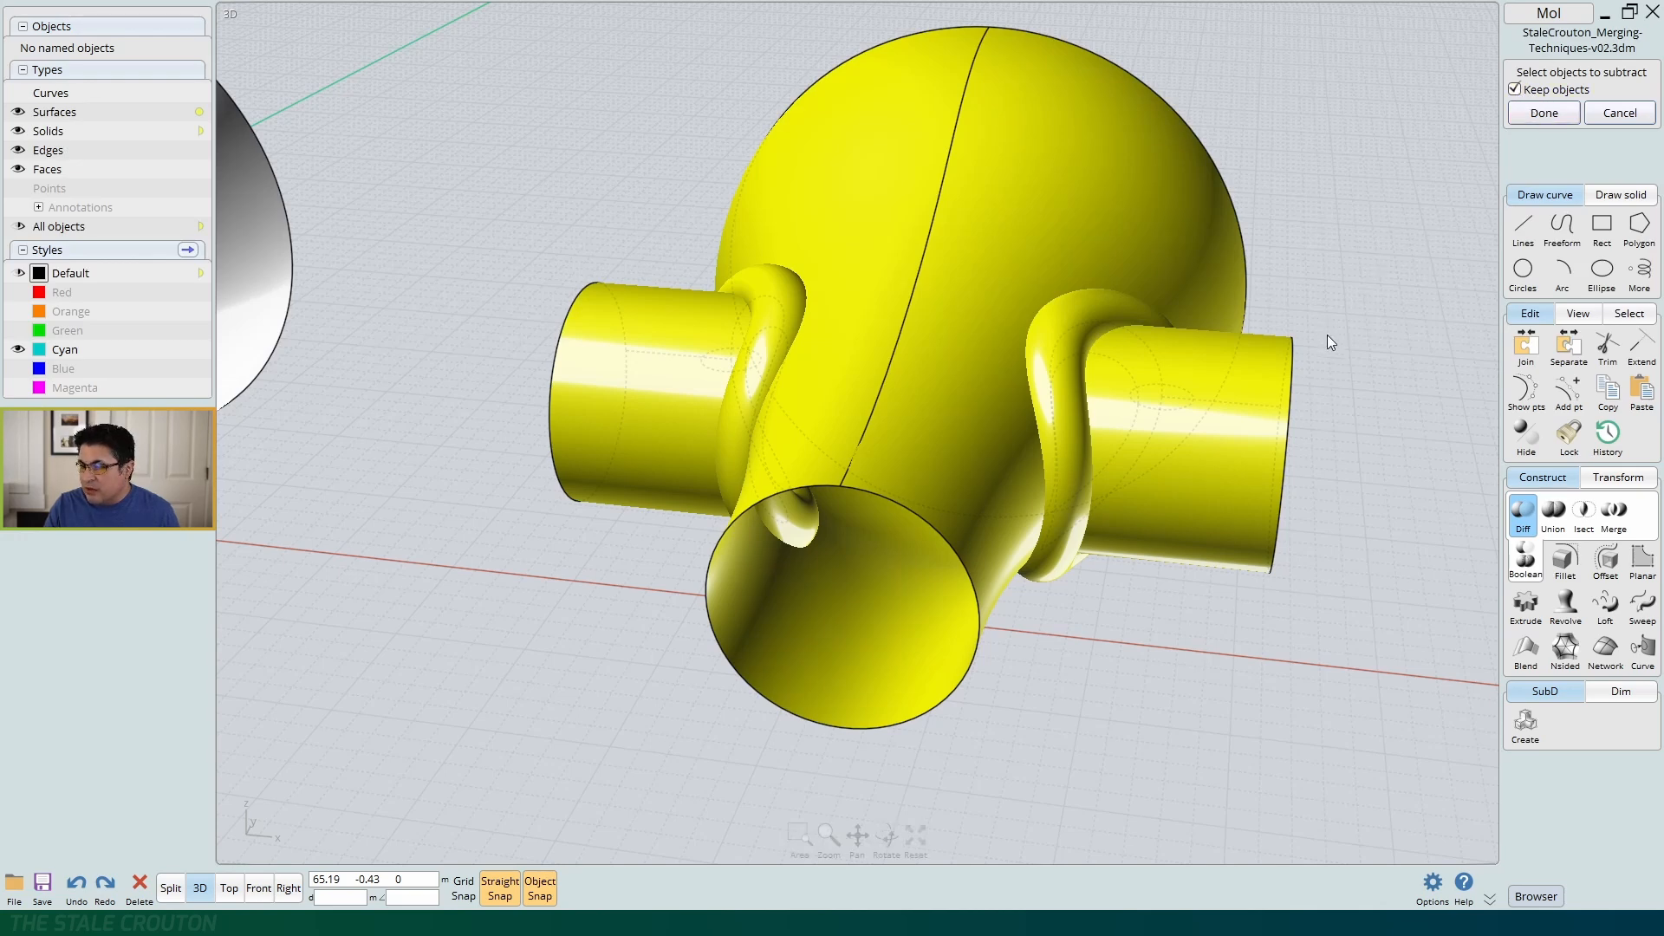
click(1568, 119)
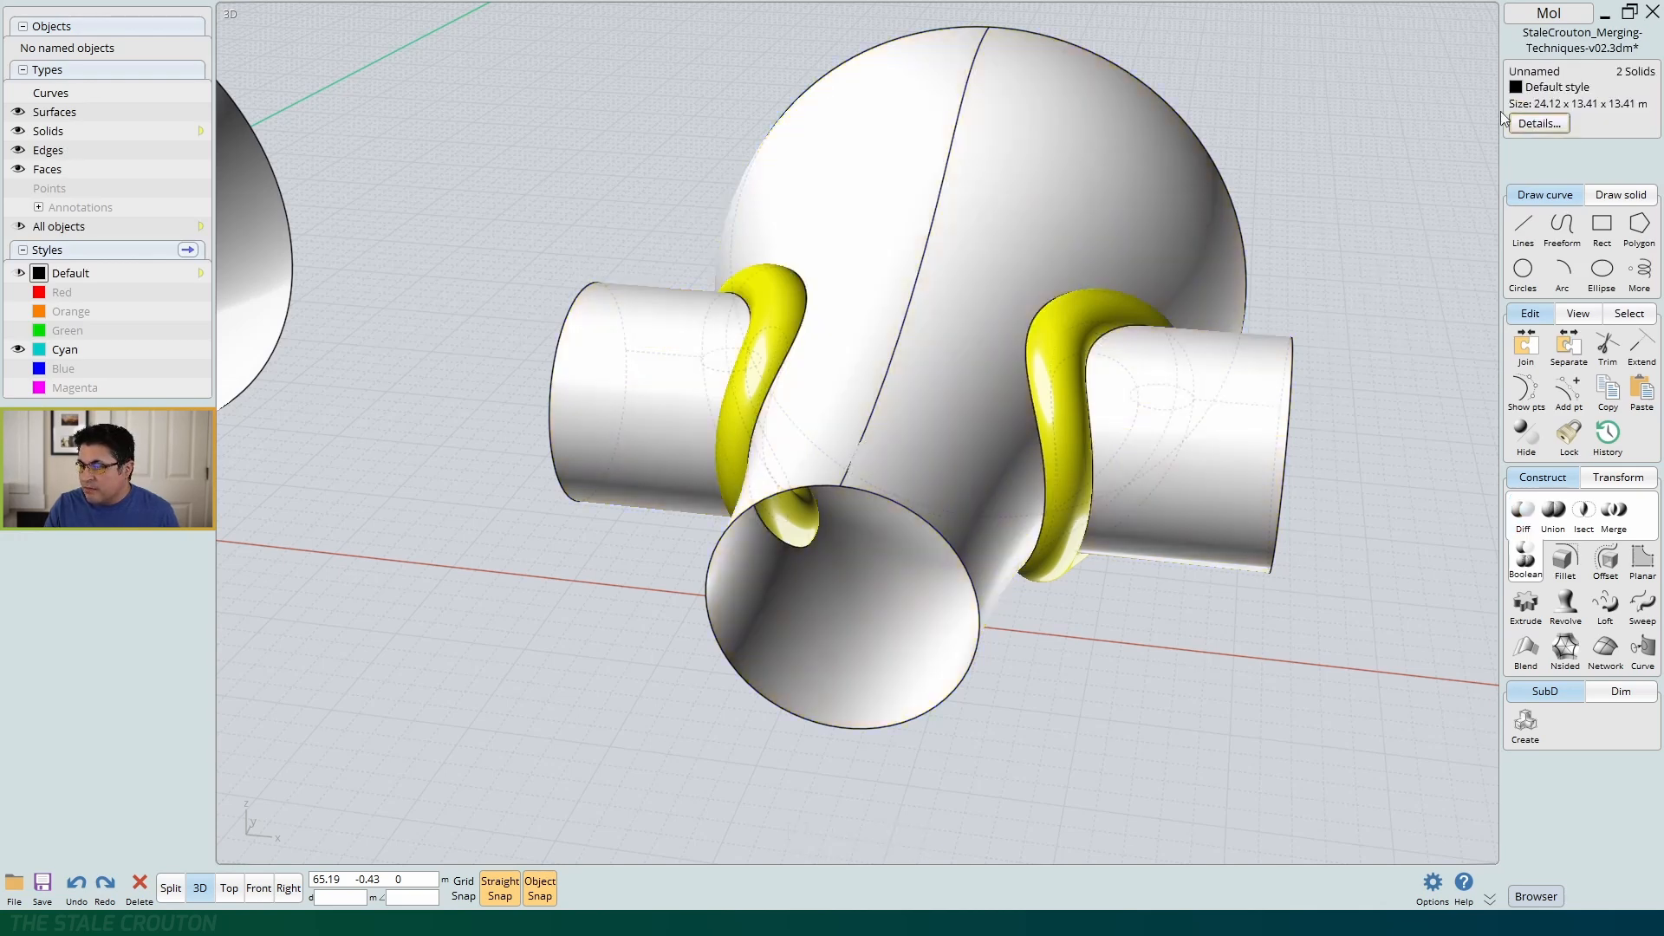
Select both kept swept tubes around the arm junctions and name them Noodles
click(1167, 664)
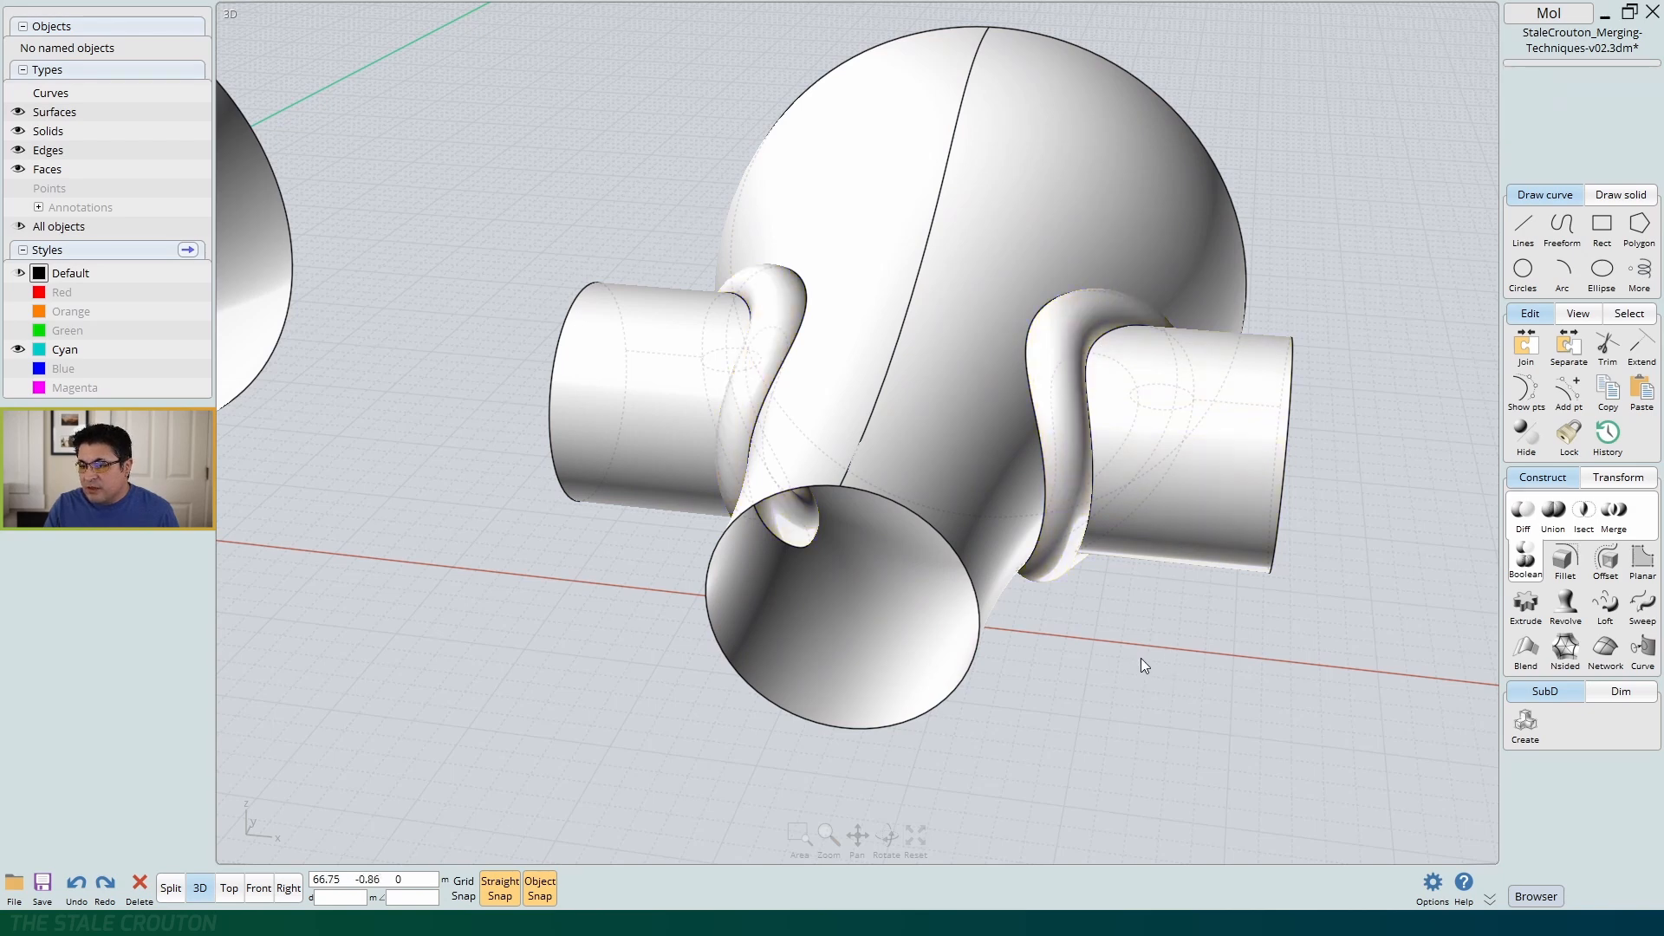
right_drag(1077, 690, 1116, 642)
click(1122, 341)
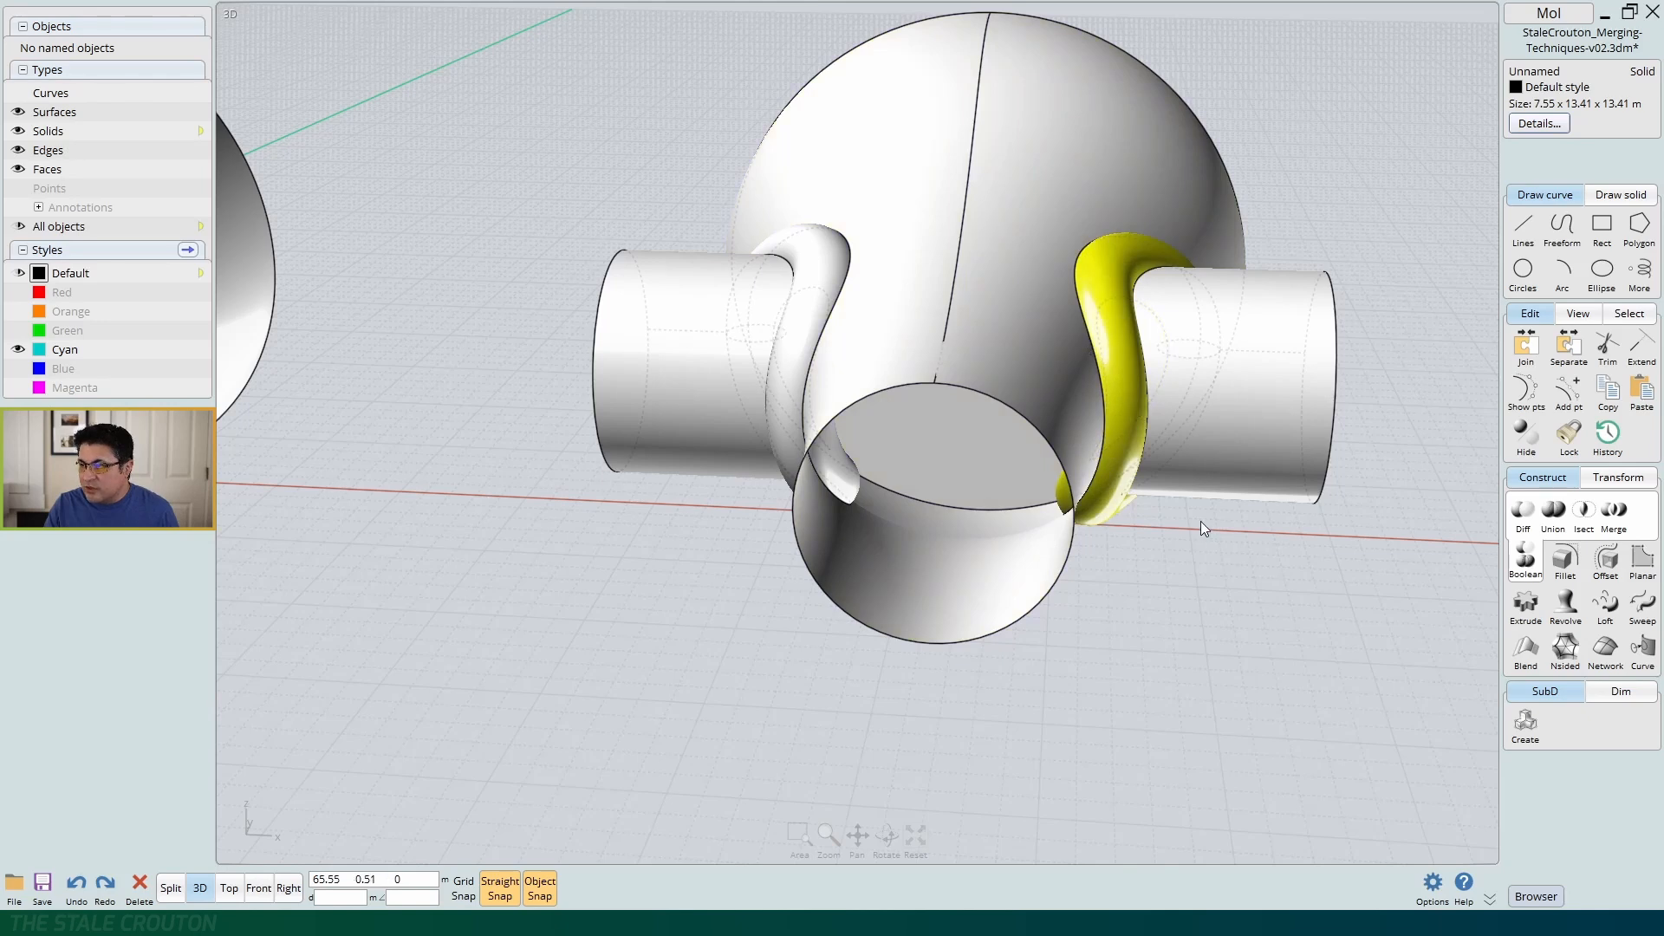
click(808, 276)
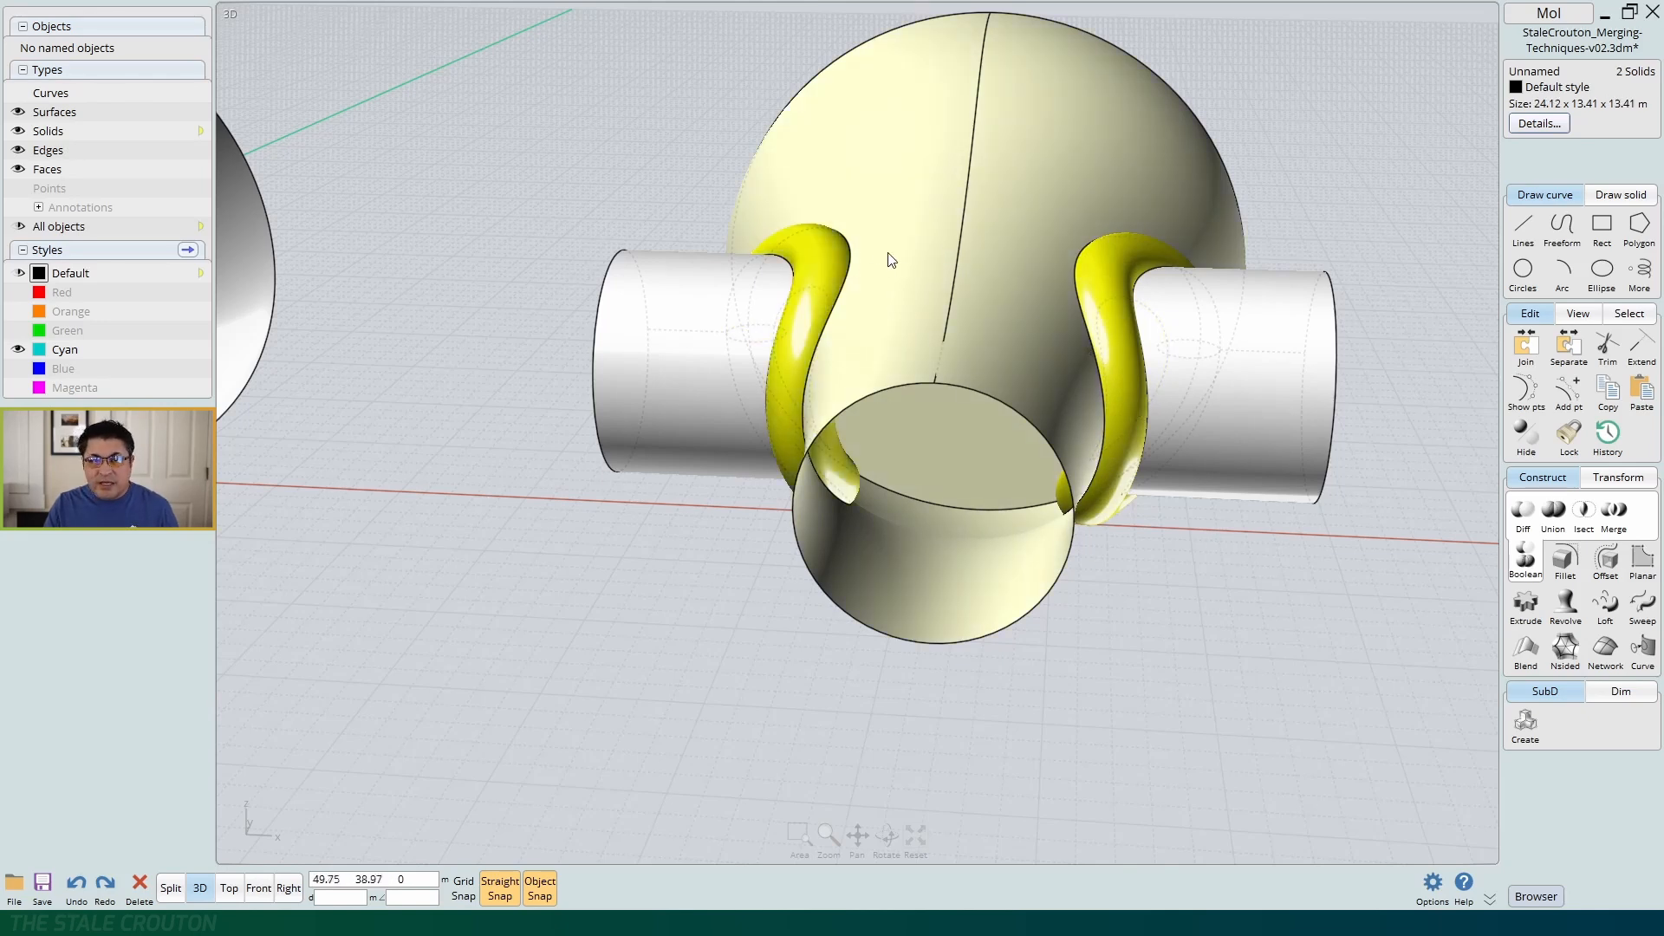
click(66, 70)
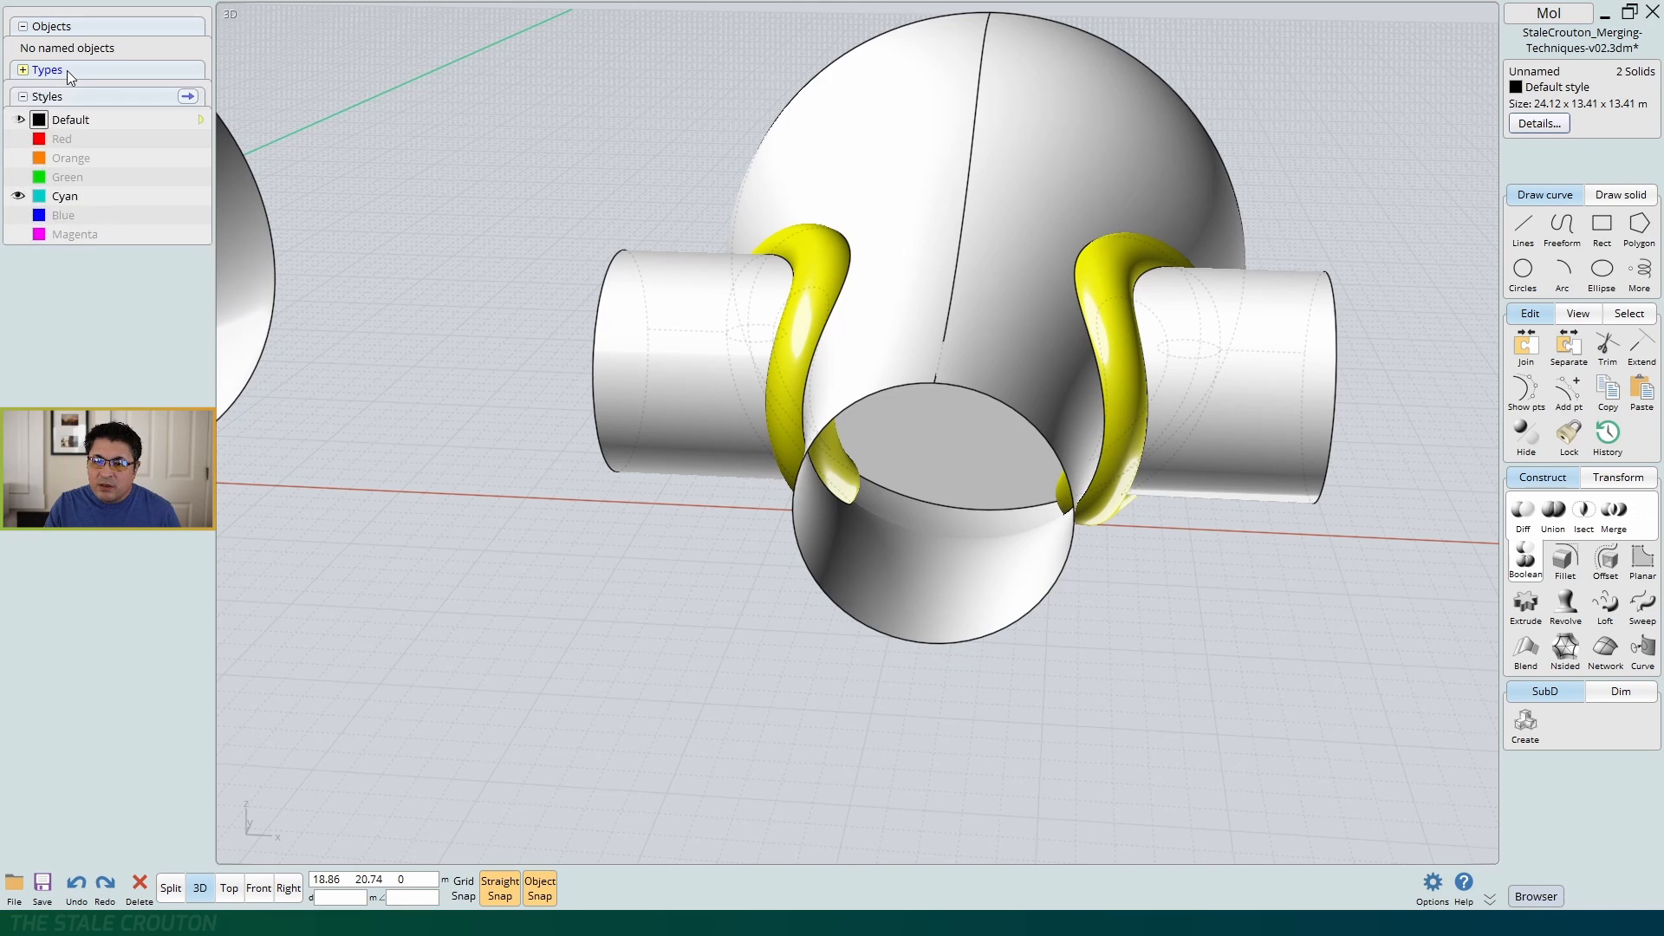
click(1545, 74)
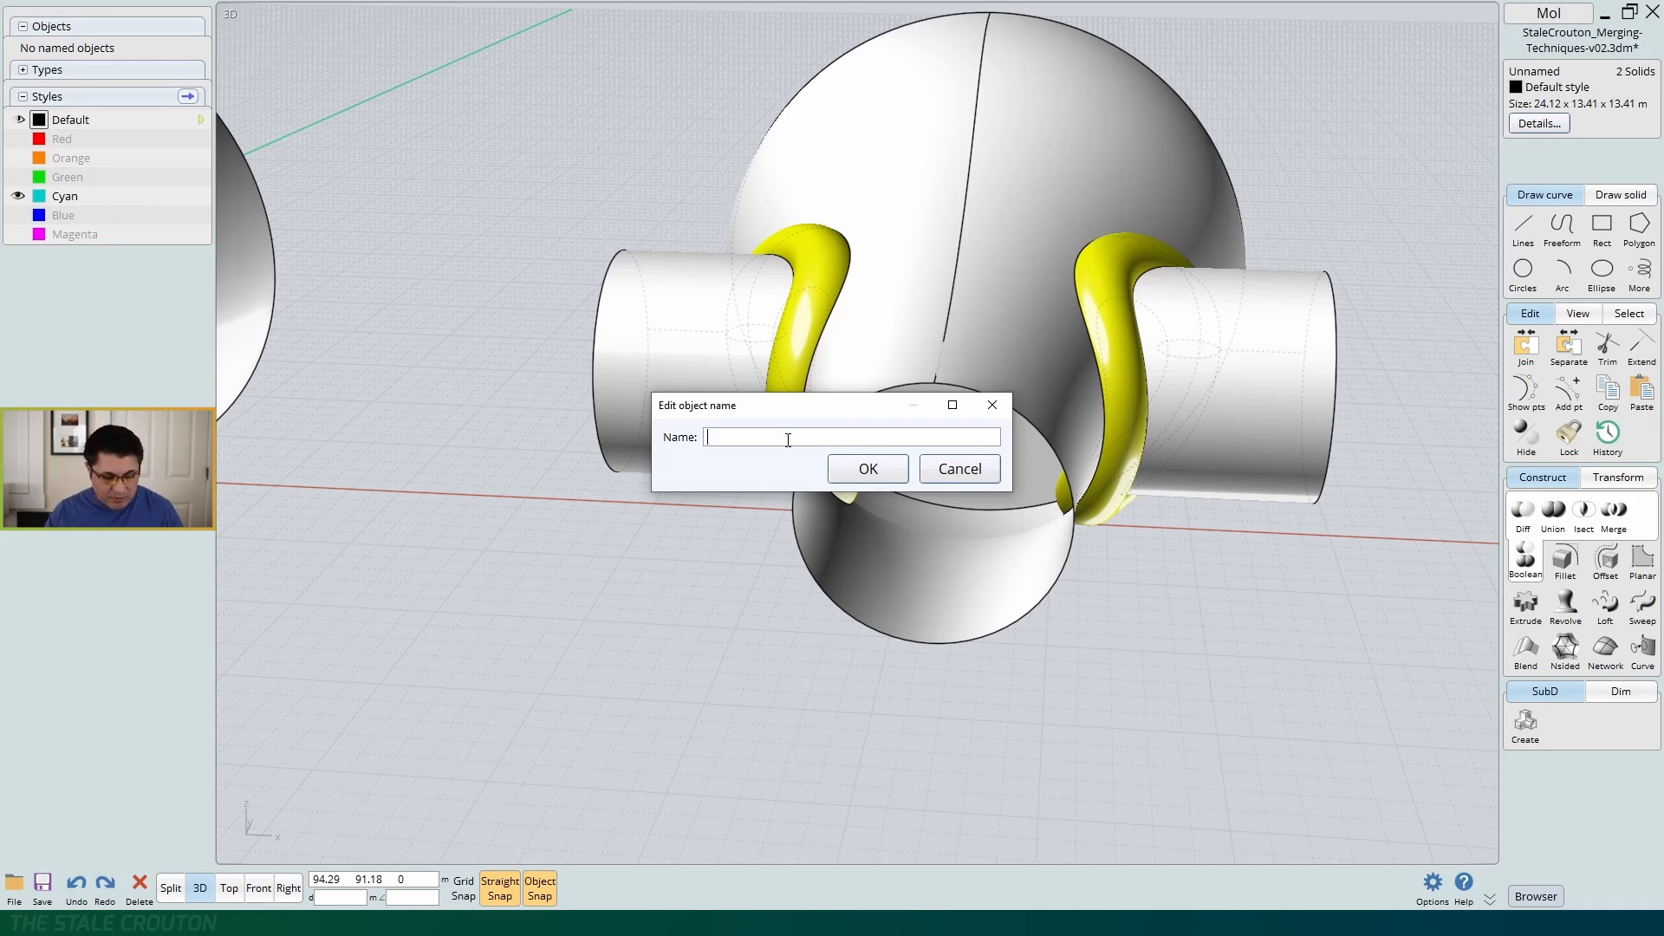
text(Noodles)
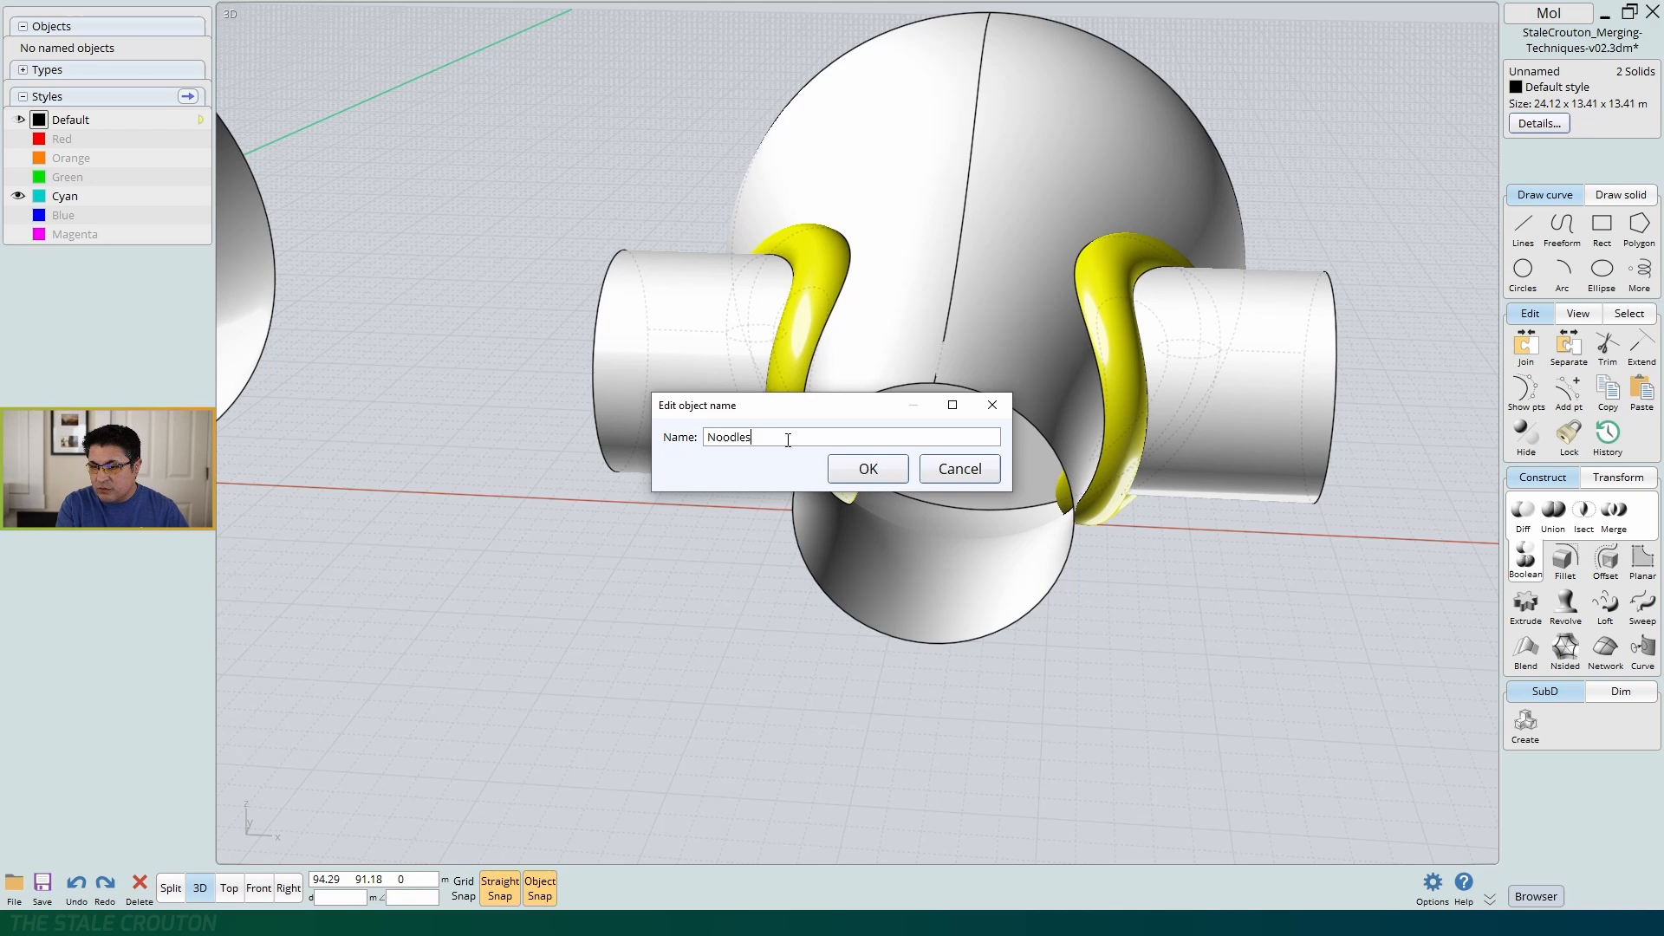
click(871, 471)
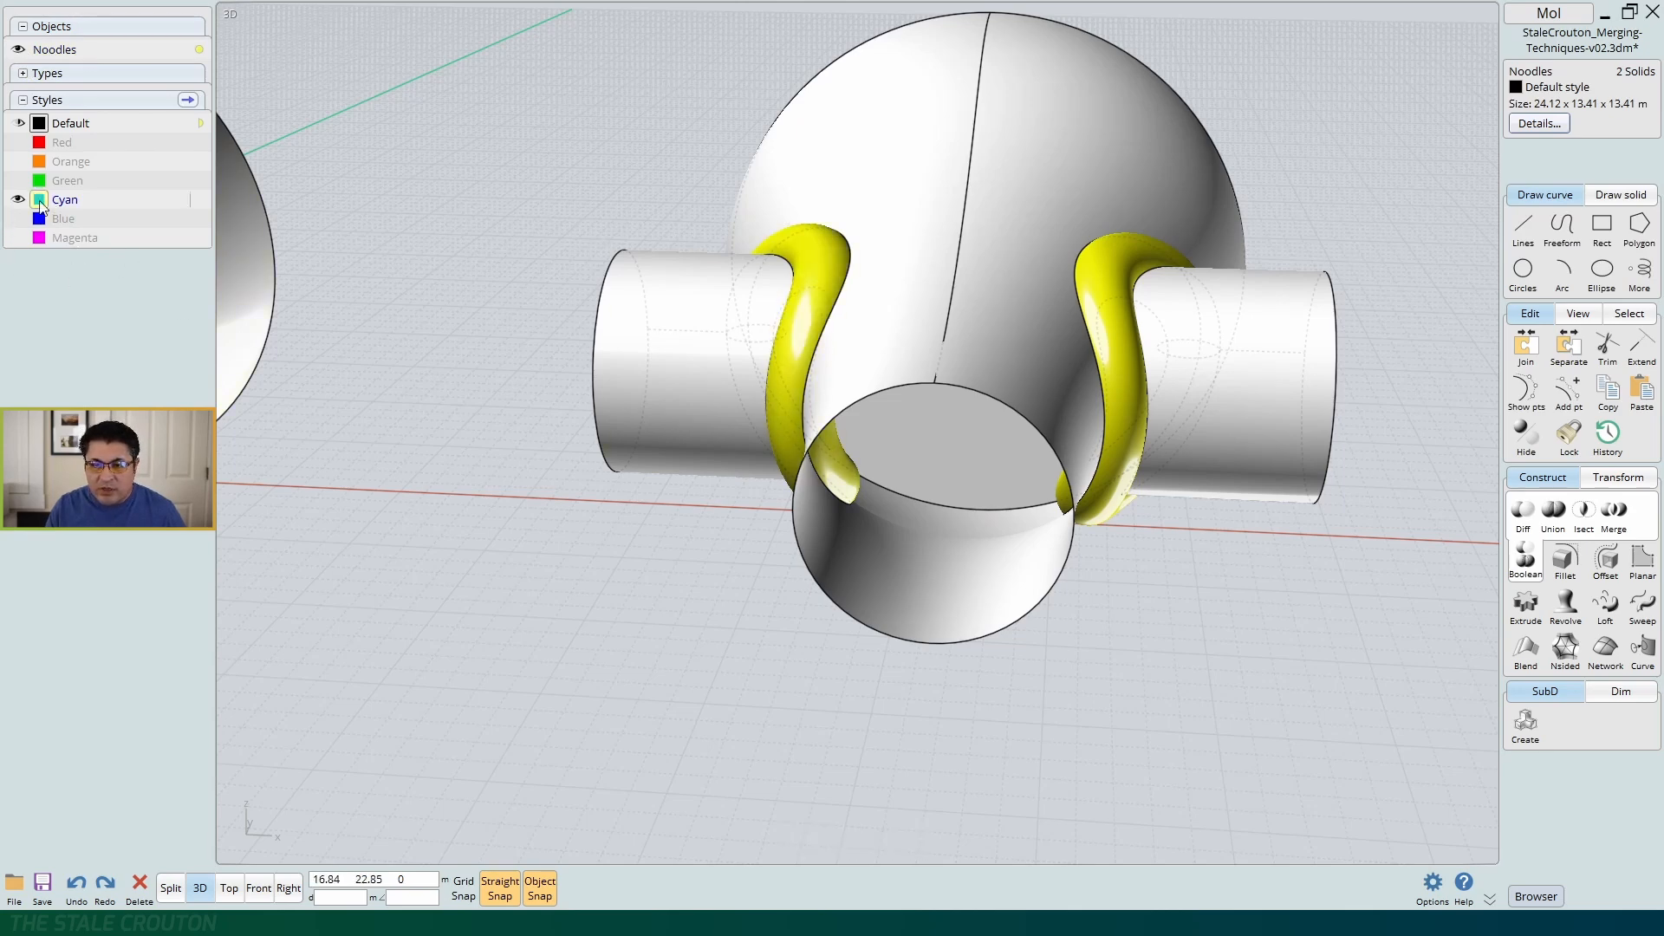
Assign the Magenta style to the Noodles tubes and hide them
click(44, 237)
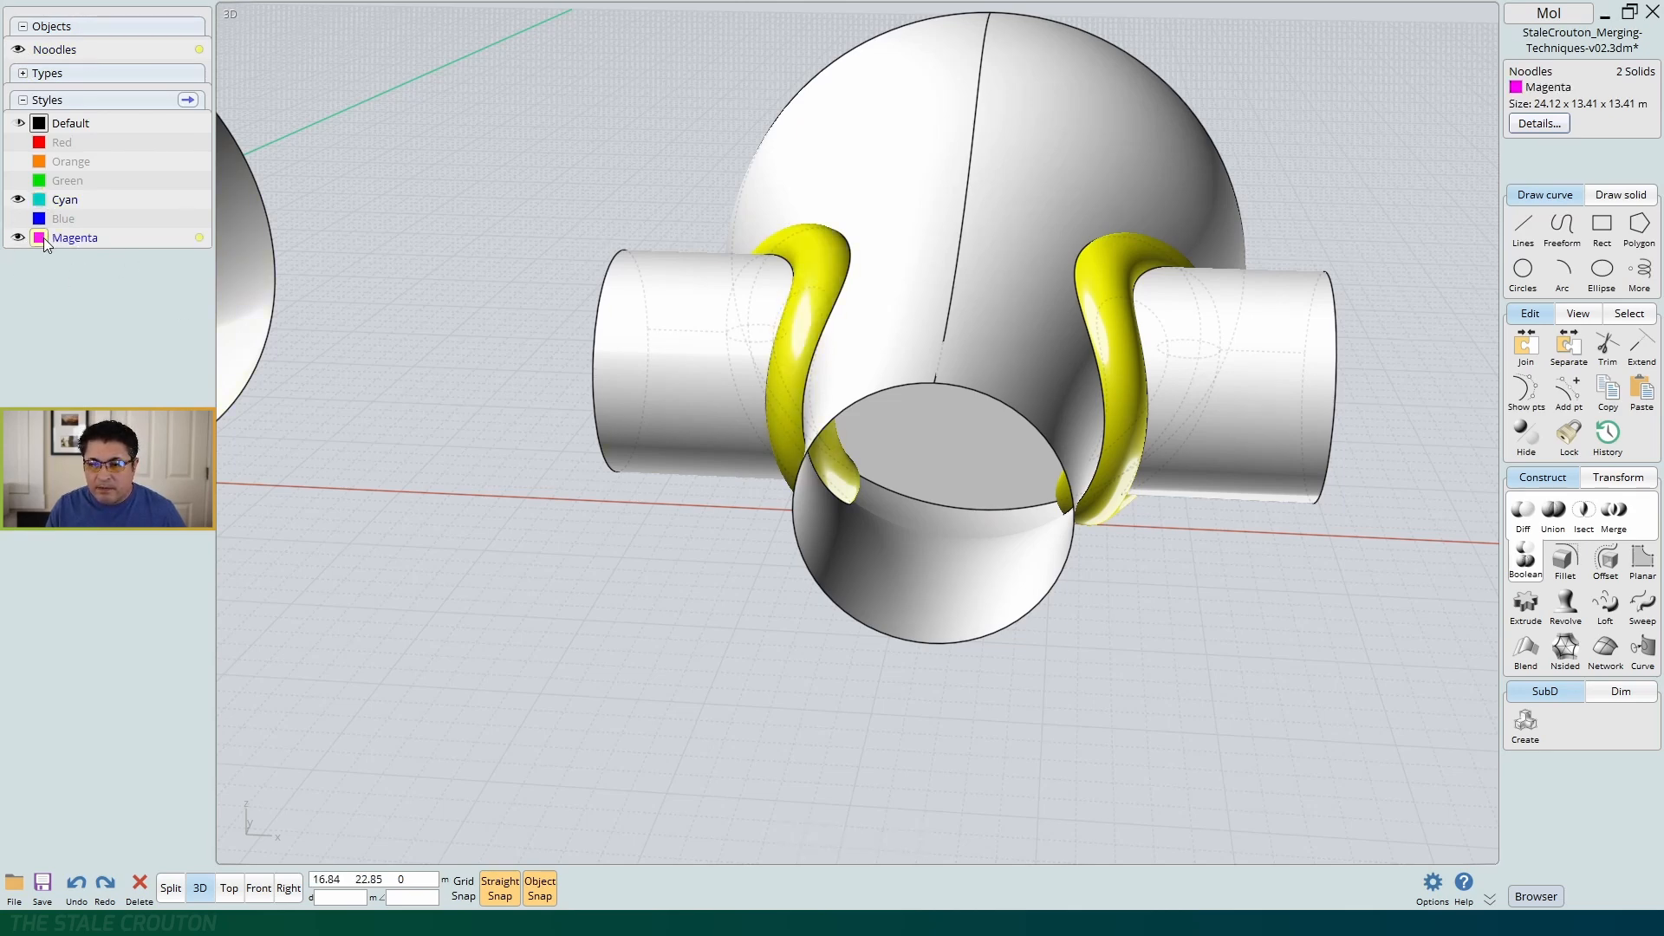
click(423, 333)
right_drag(992, 562, 1017, 384)
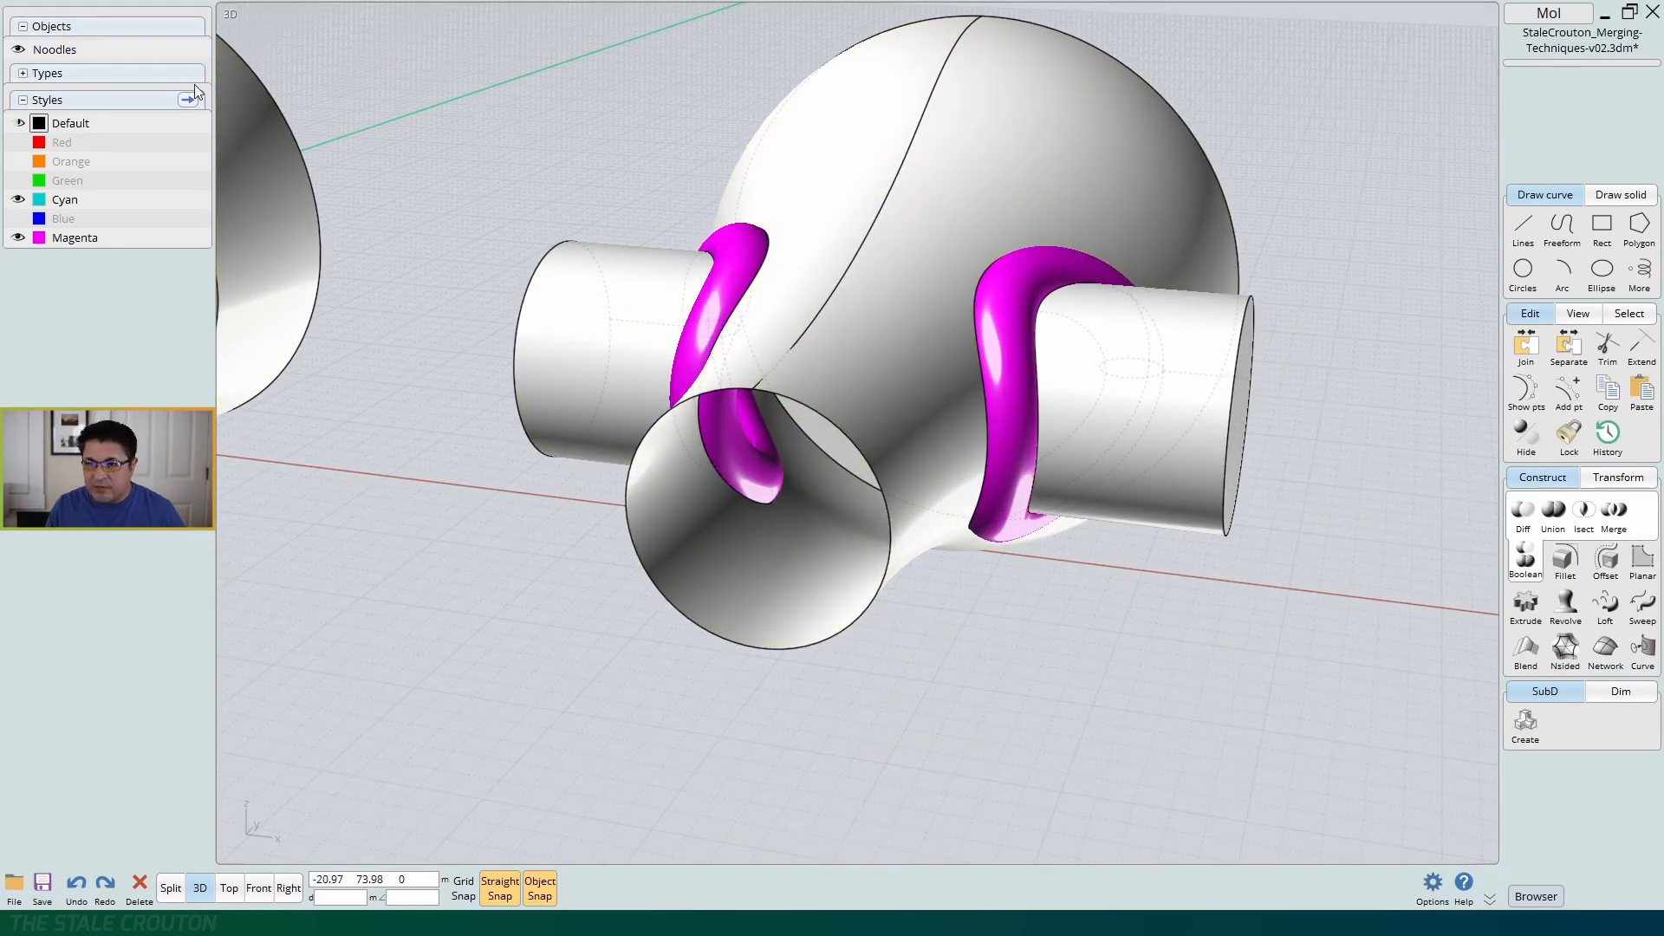
click(200, 50)
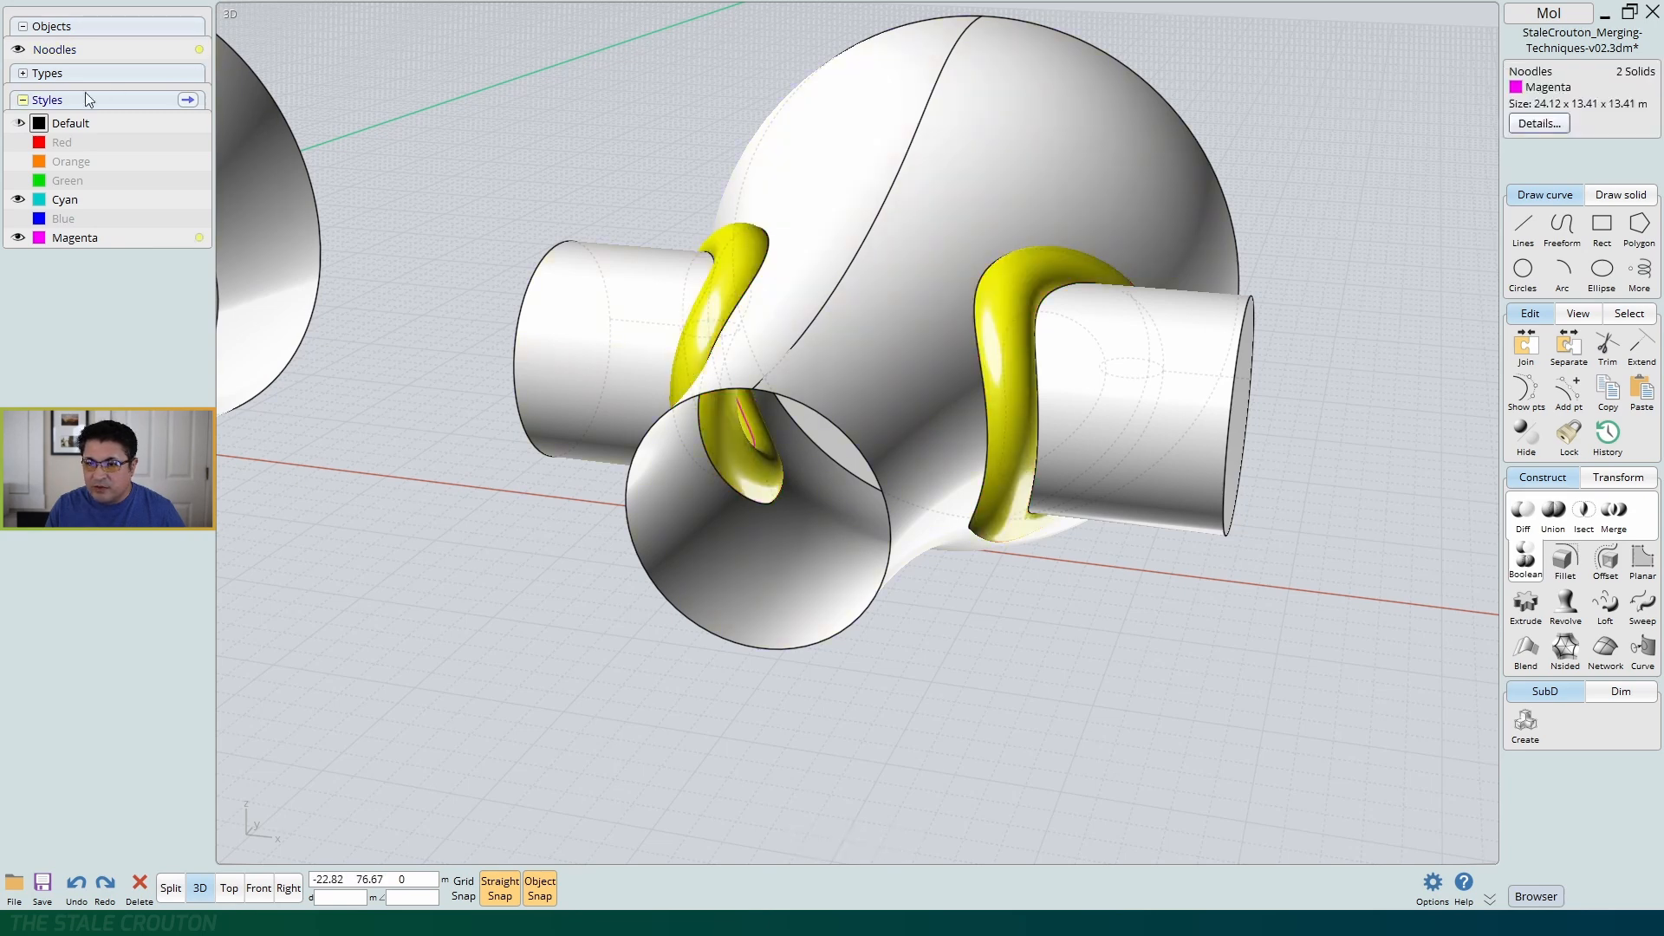
click(18, 50)
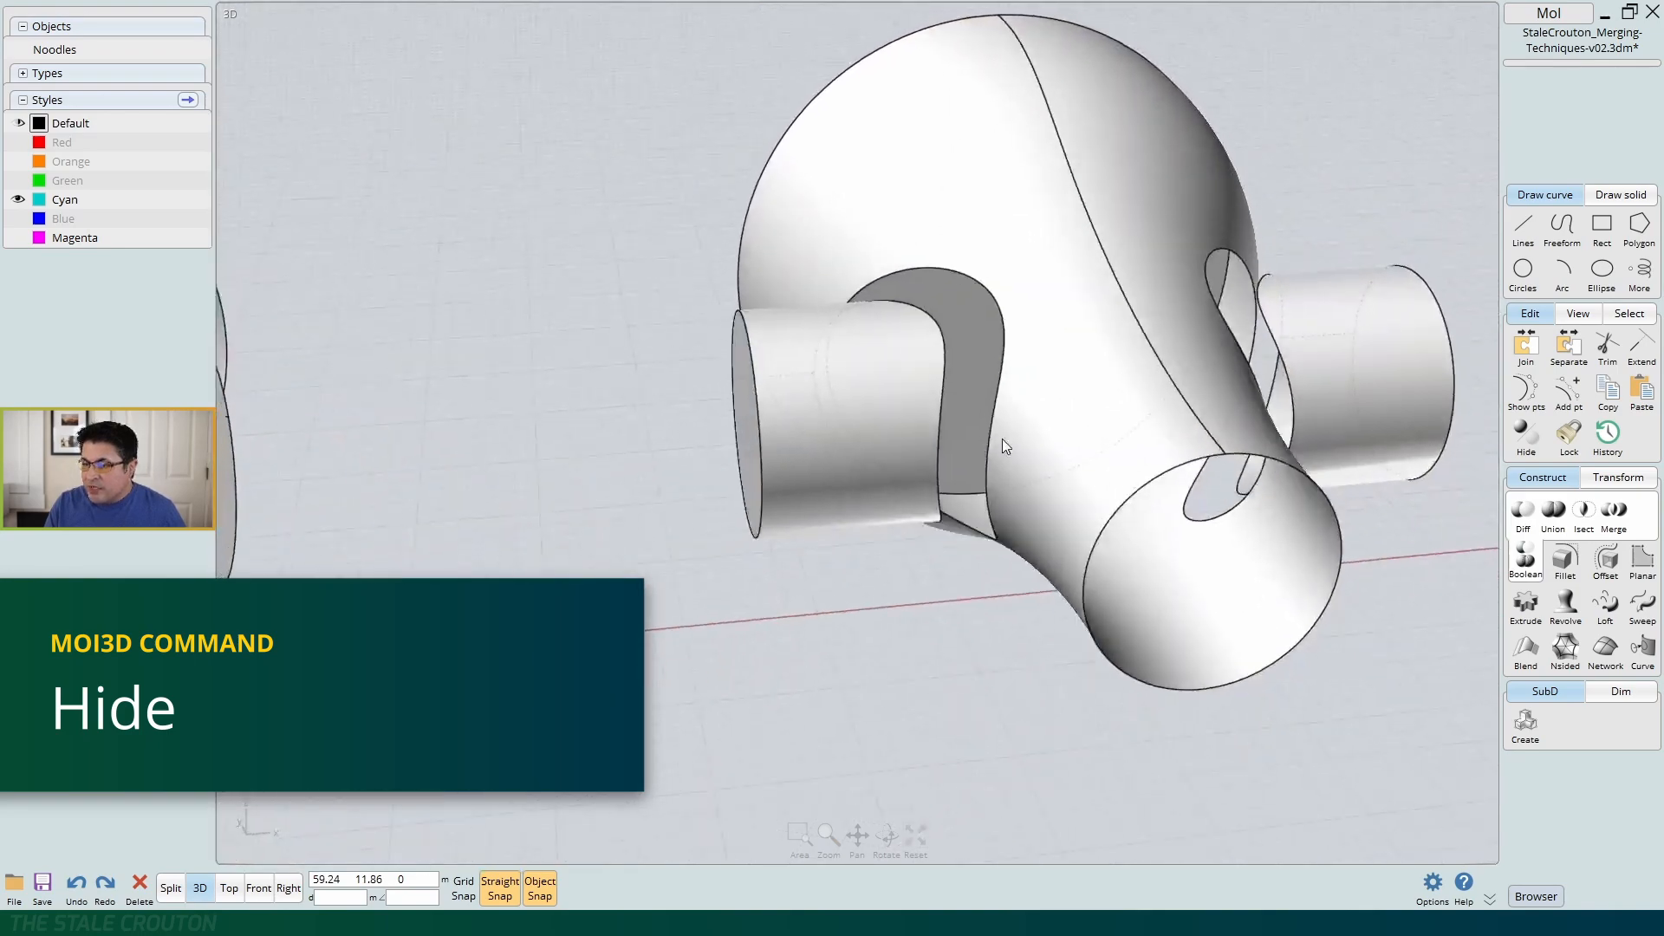
Examine the gaps cut between the body and both cylinder arms from several angles
click(1059, 429)
scroll(1099, 398, down, 3)
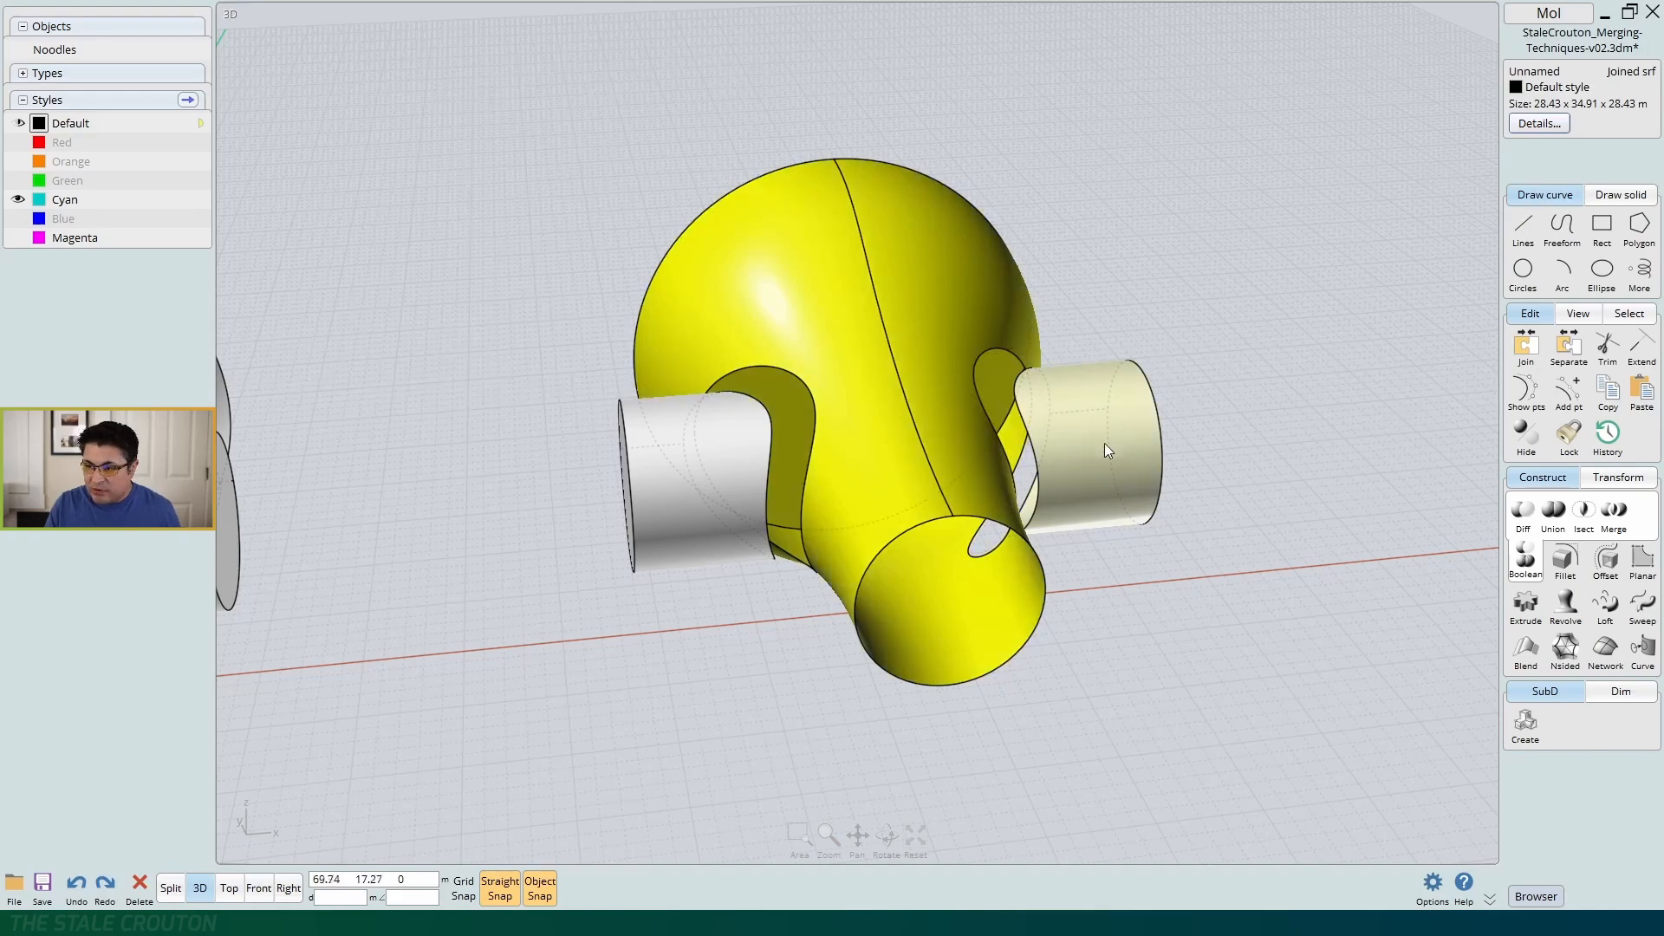
drag(936, 402, 964, 258)
right_drag(963, 258, 939, 446)
key(ctrl+z)
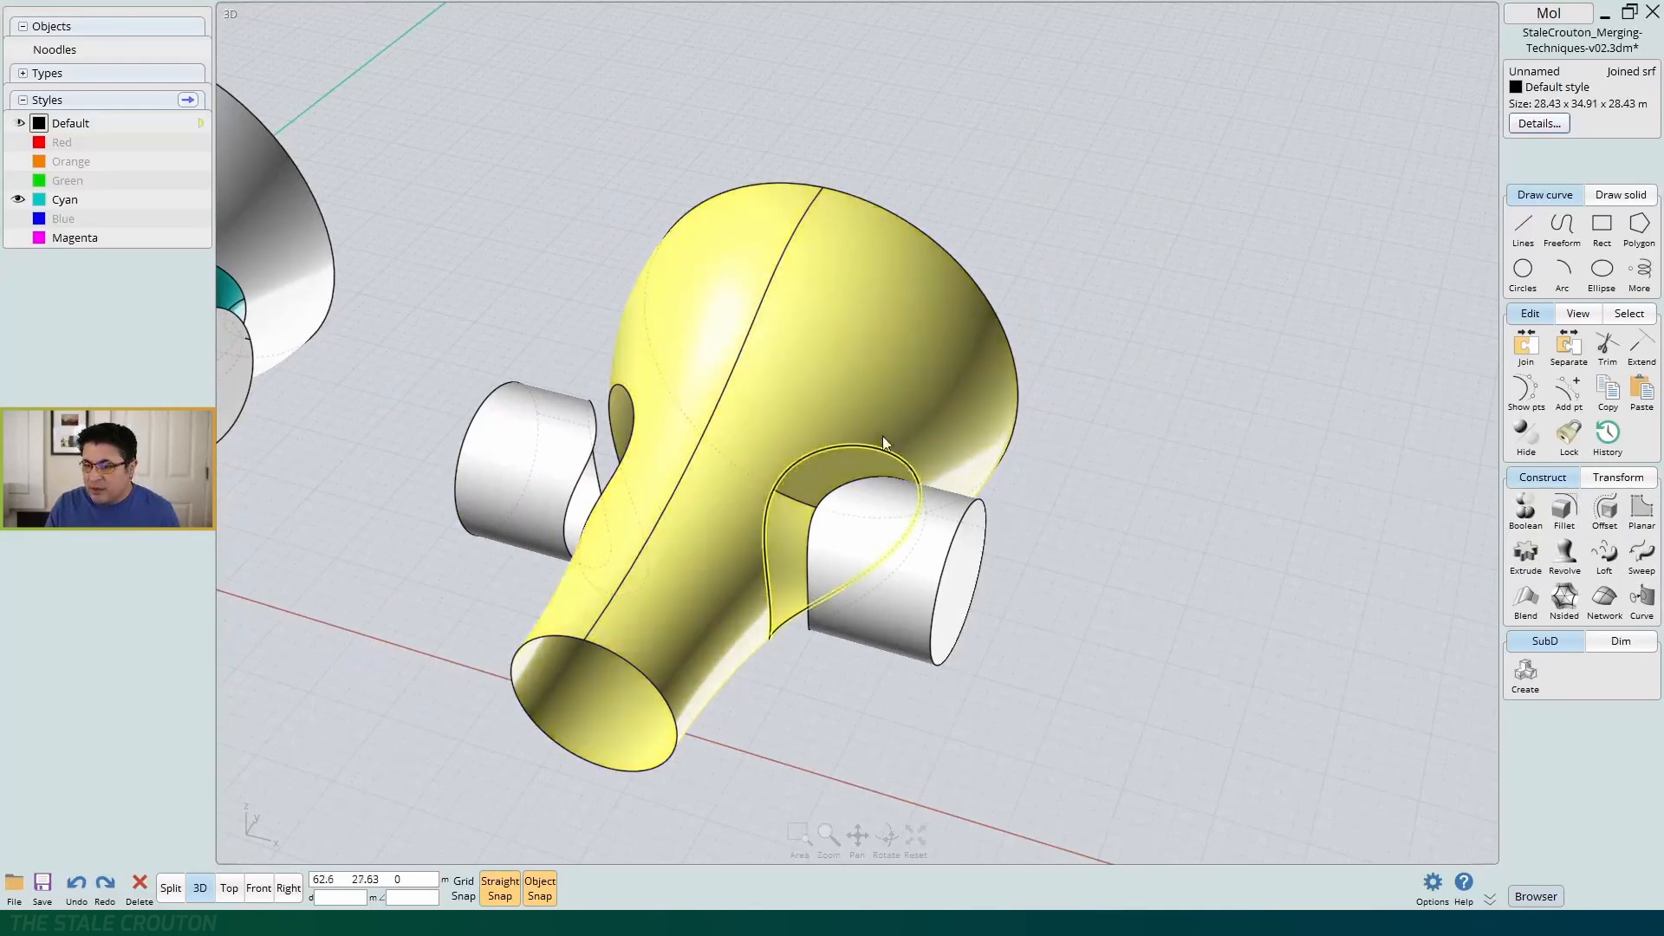
middle_drag(988, 591, 1168, 510)
scroll(1045, 480, up, 3)
scroll(1045, 480, down, 3)
scroll(1094, 509, up, 3)
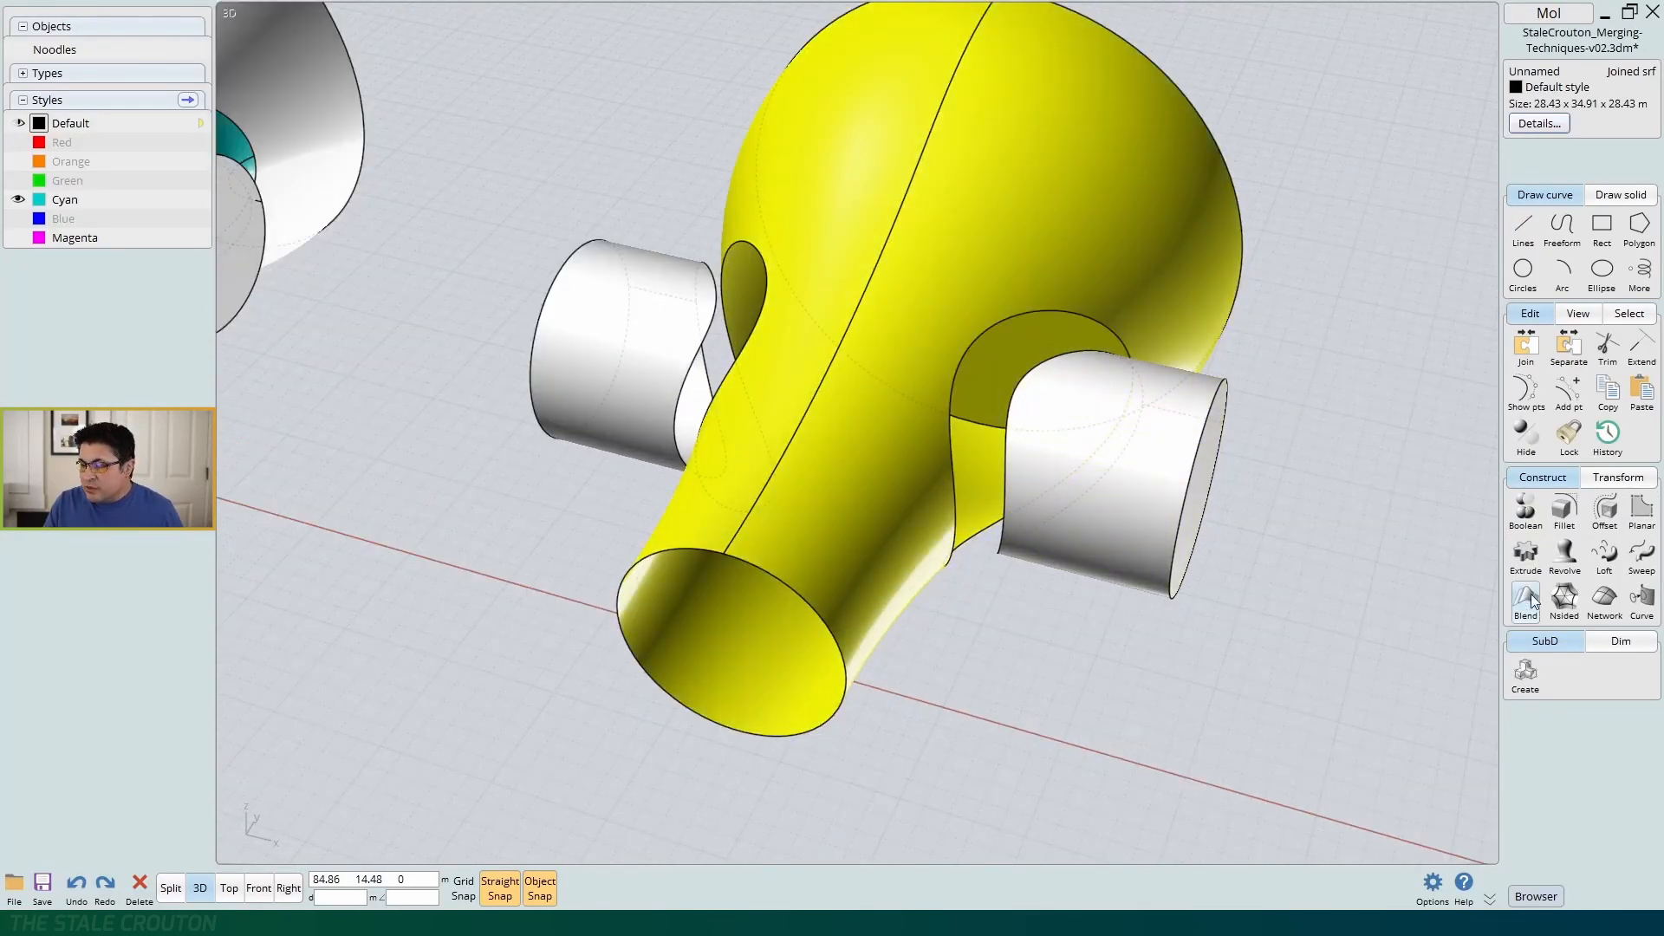
click(1281, 593)
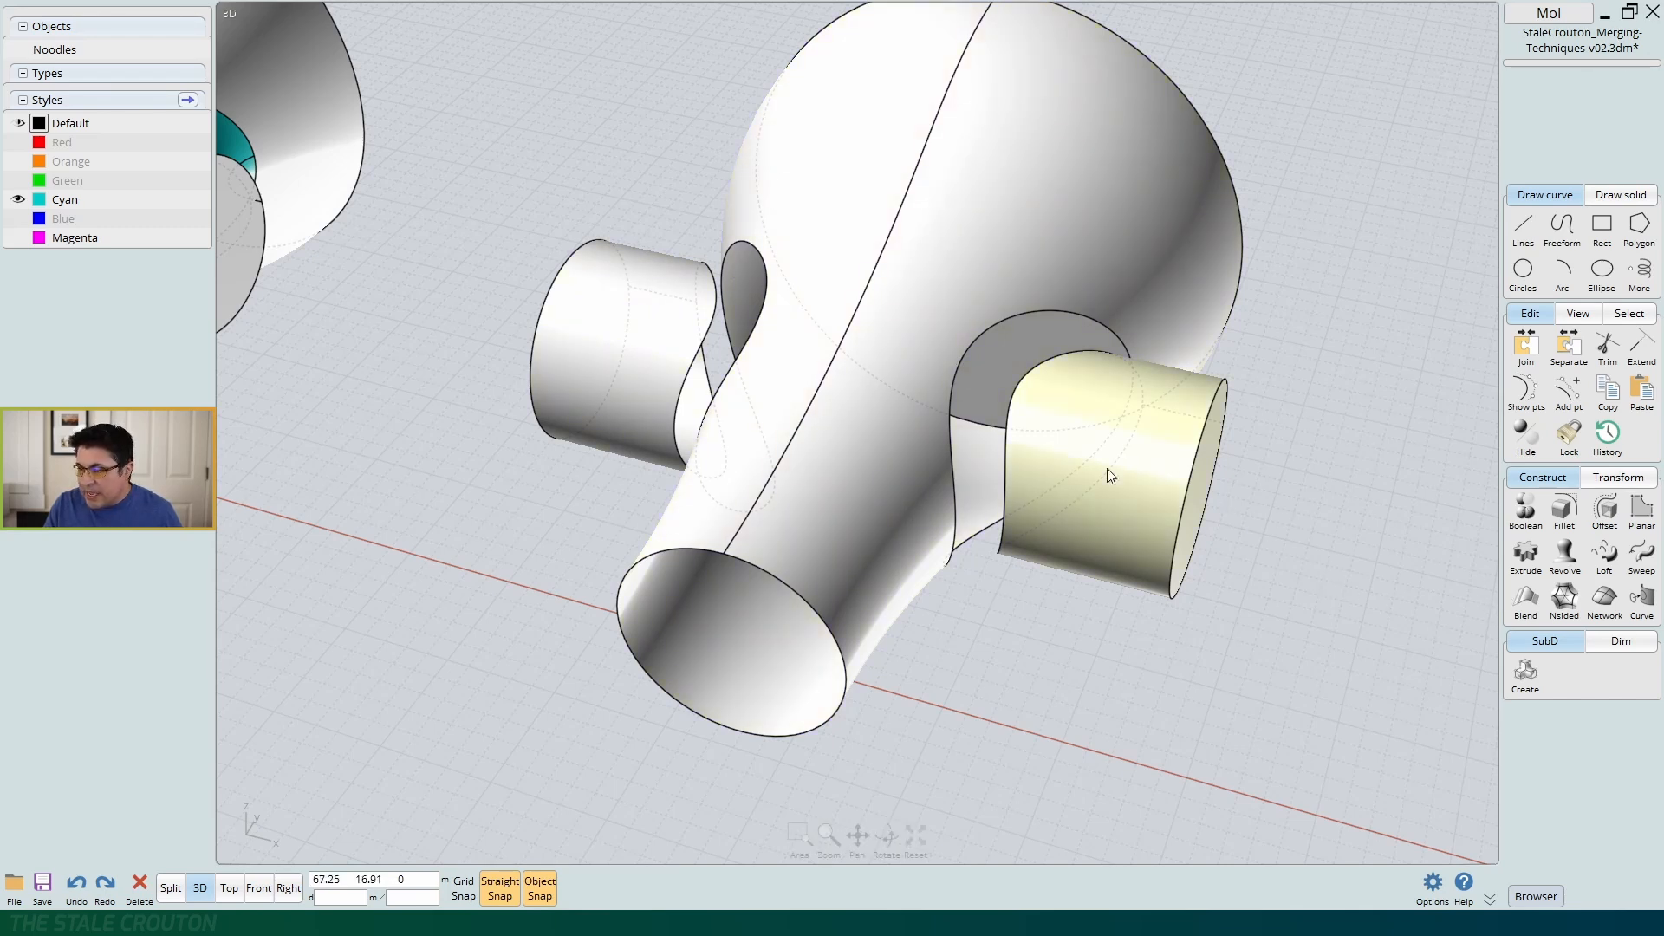
Blend the right-hand cylinder arm's cut edge with the matching opening edge on the body
click(1106, 521)
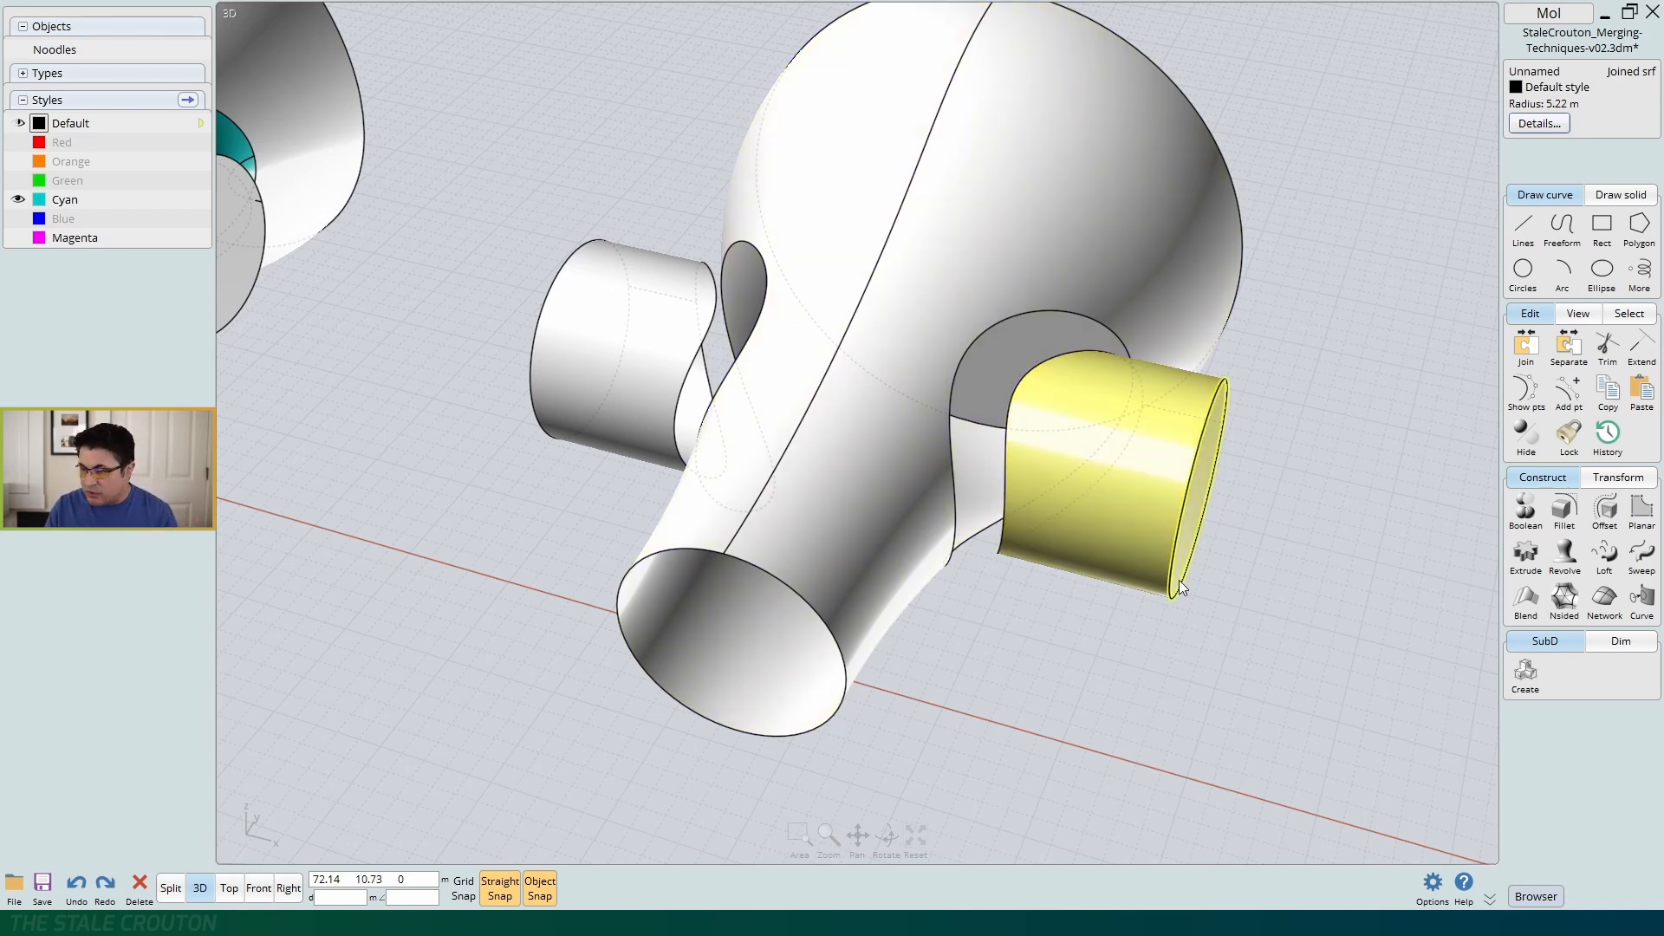
click(1527, 598)
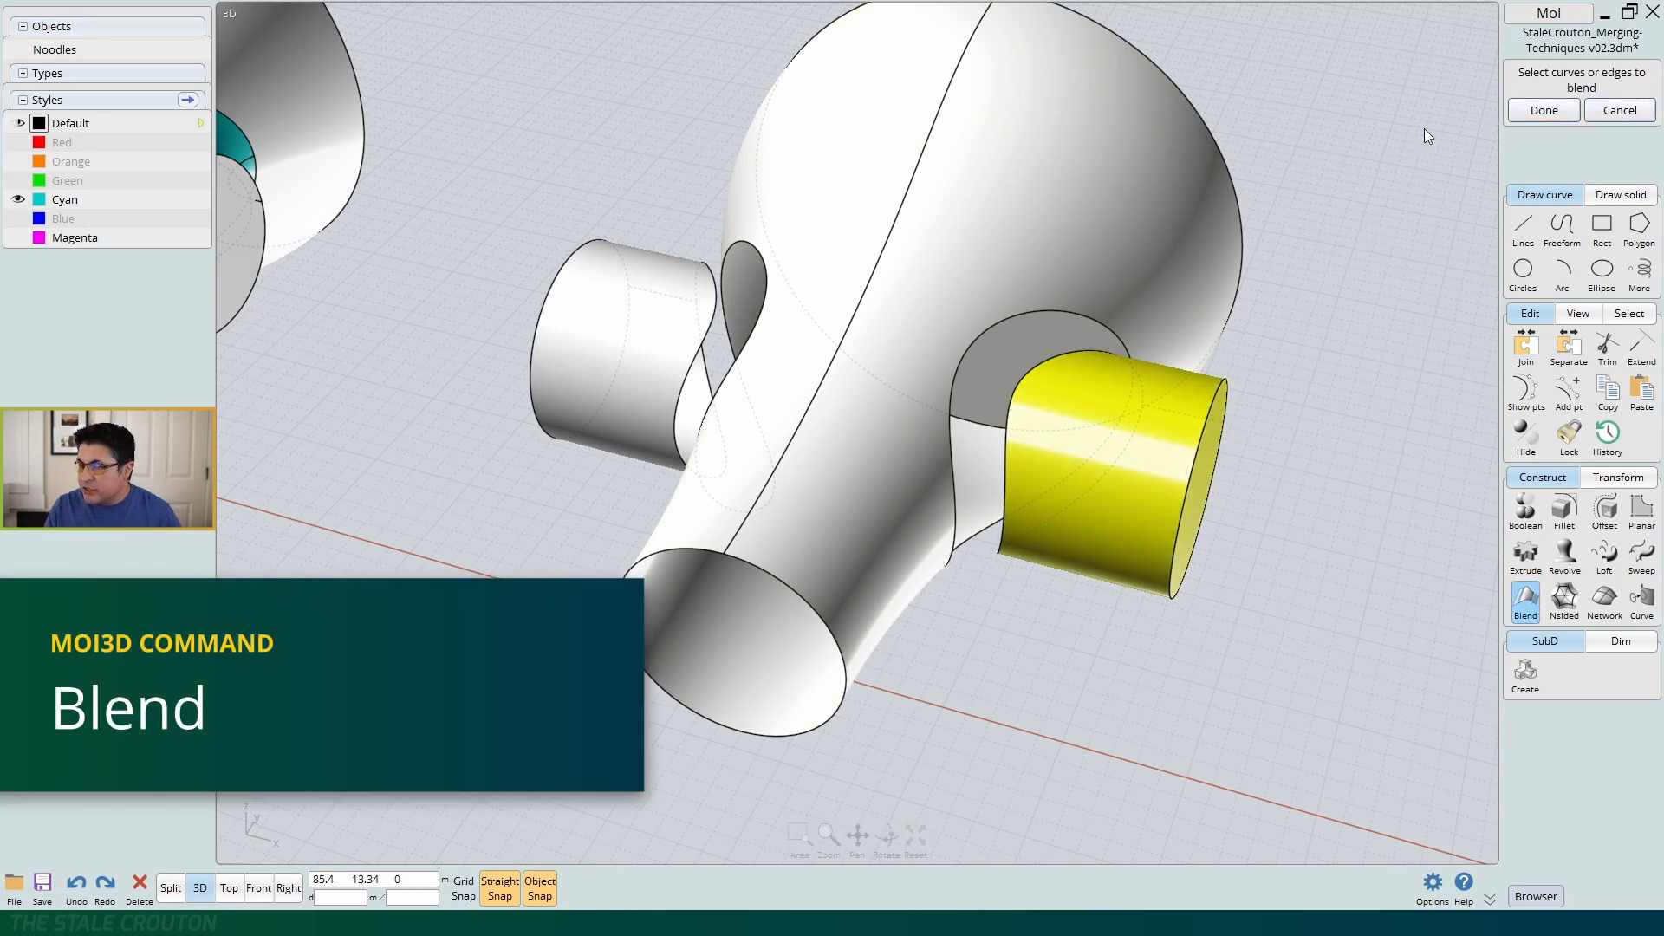
click(945, 286)
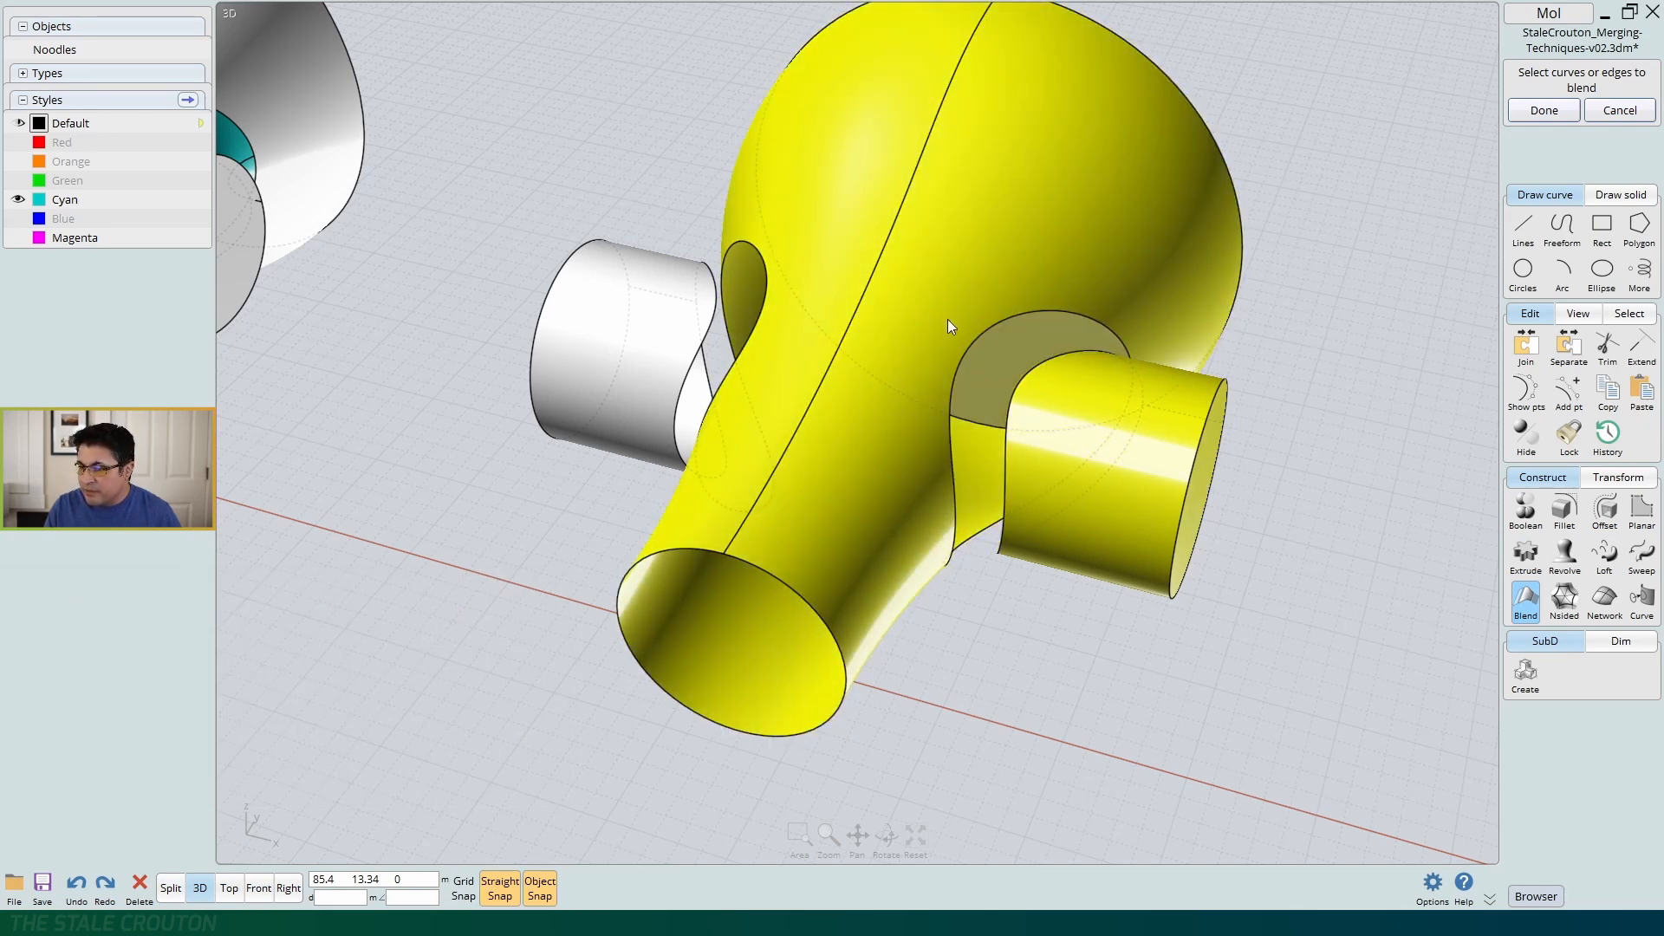
click(1028, 372)
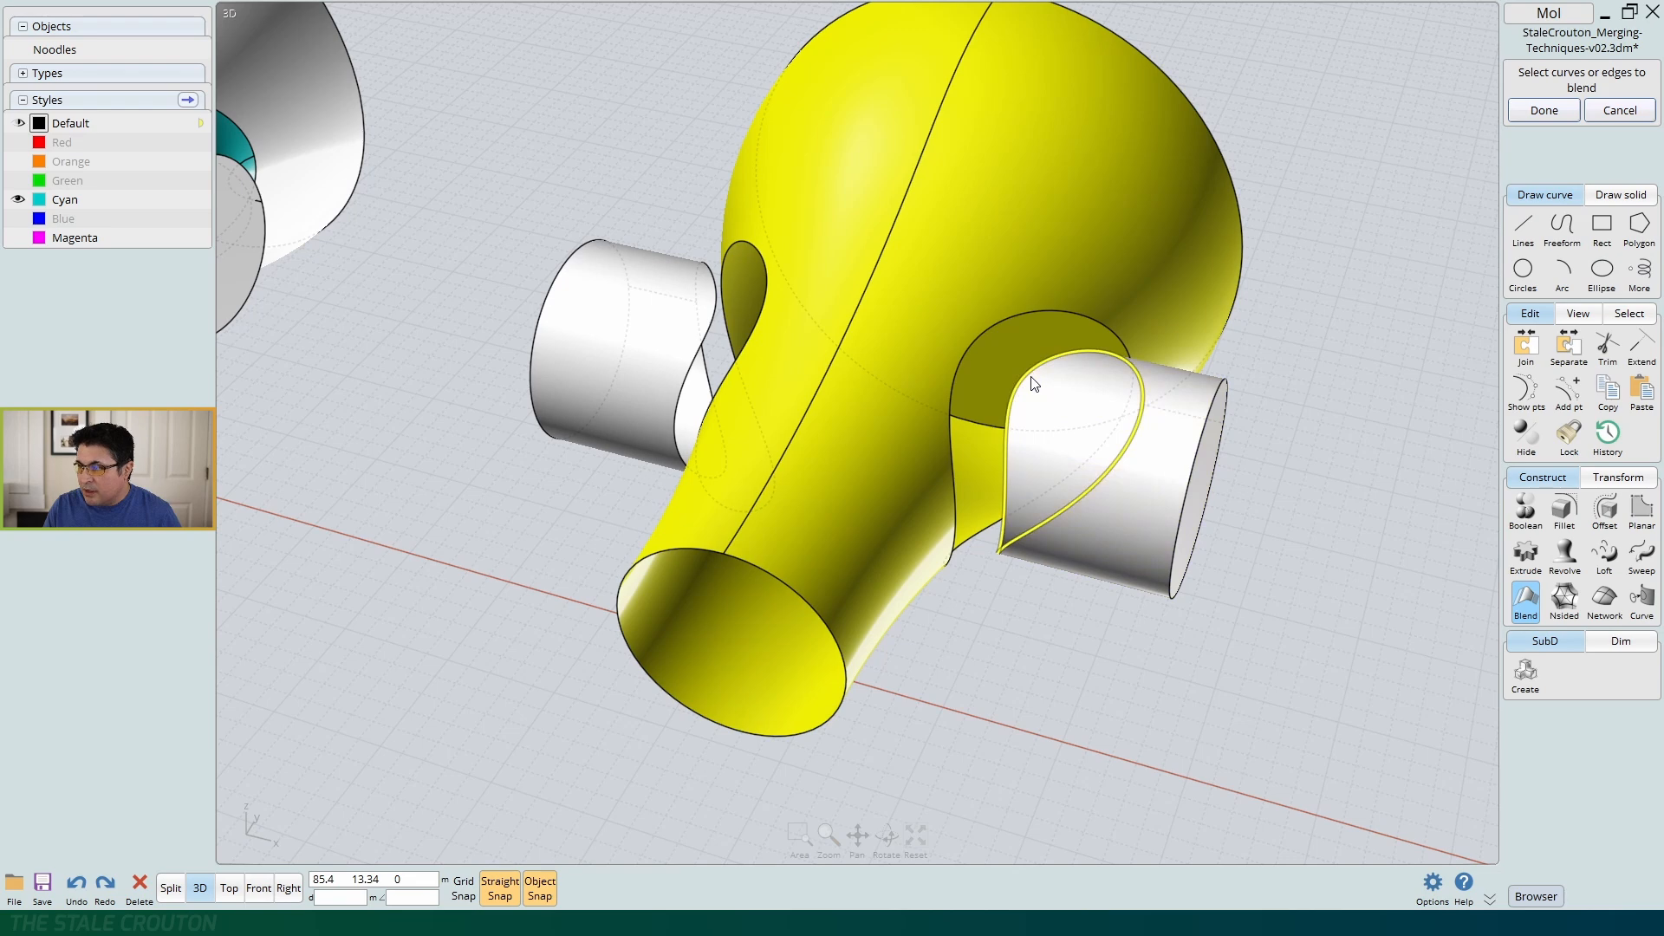
click(974, 336)
click(973, 335)
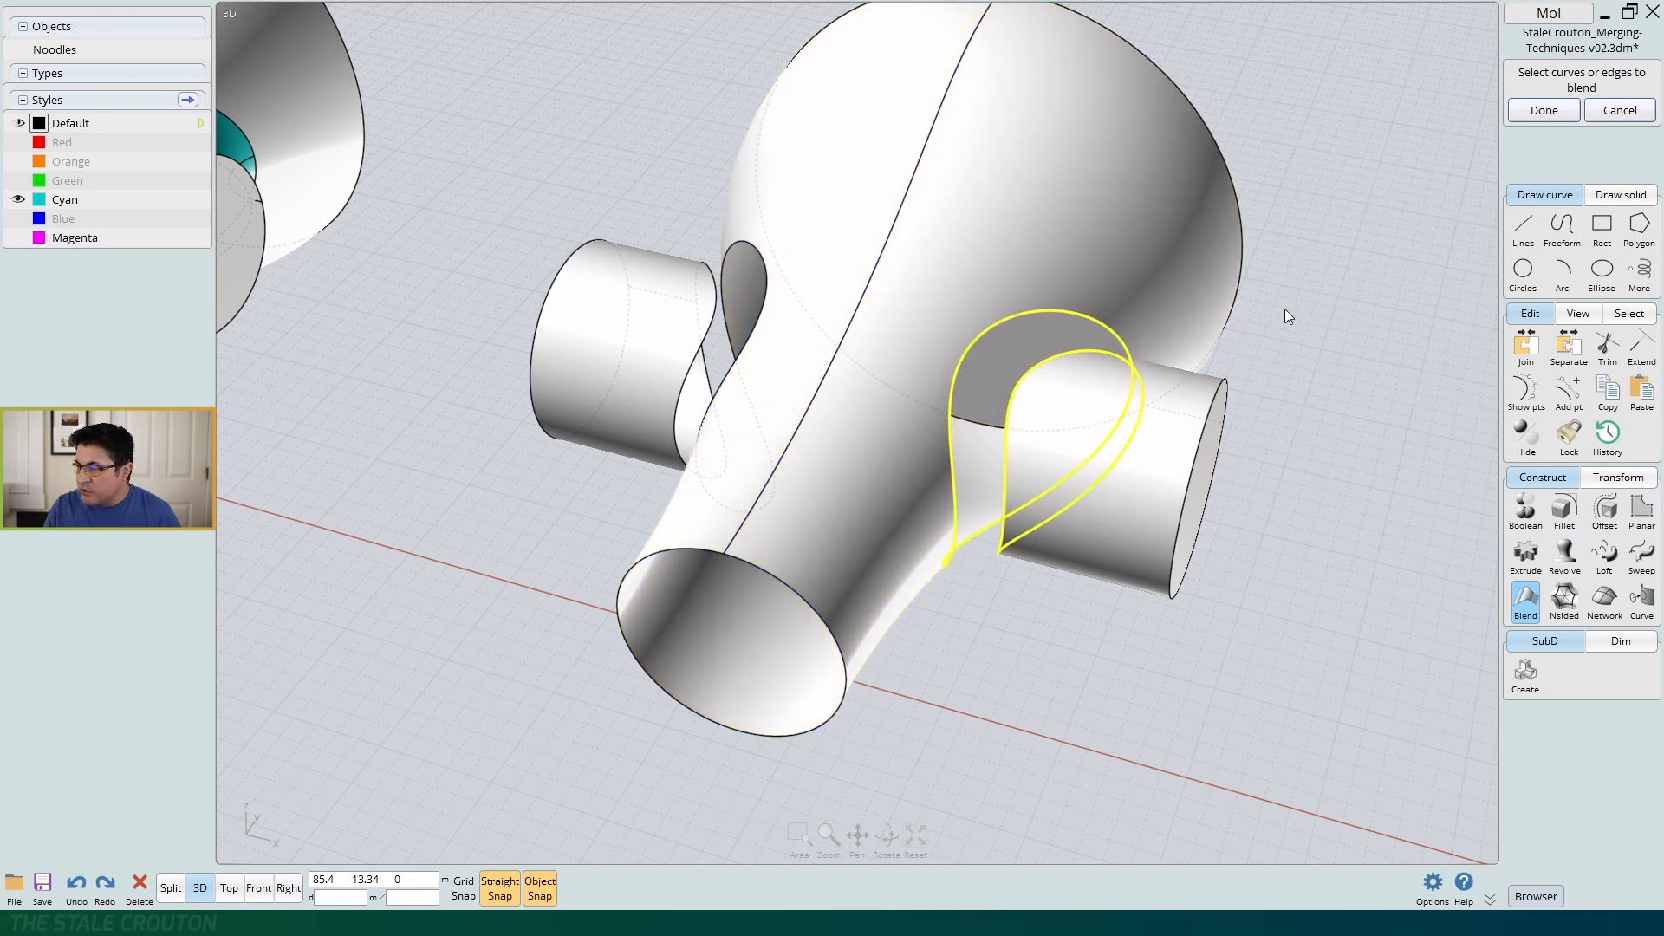
right_click(1276, 486)
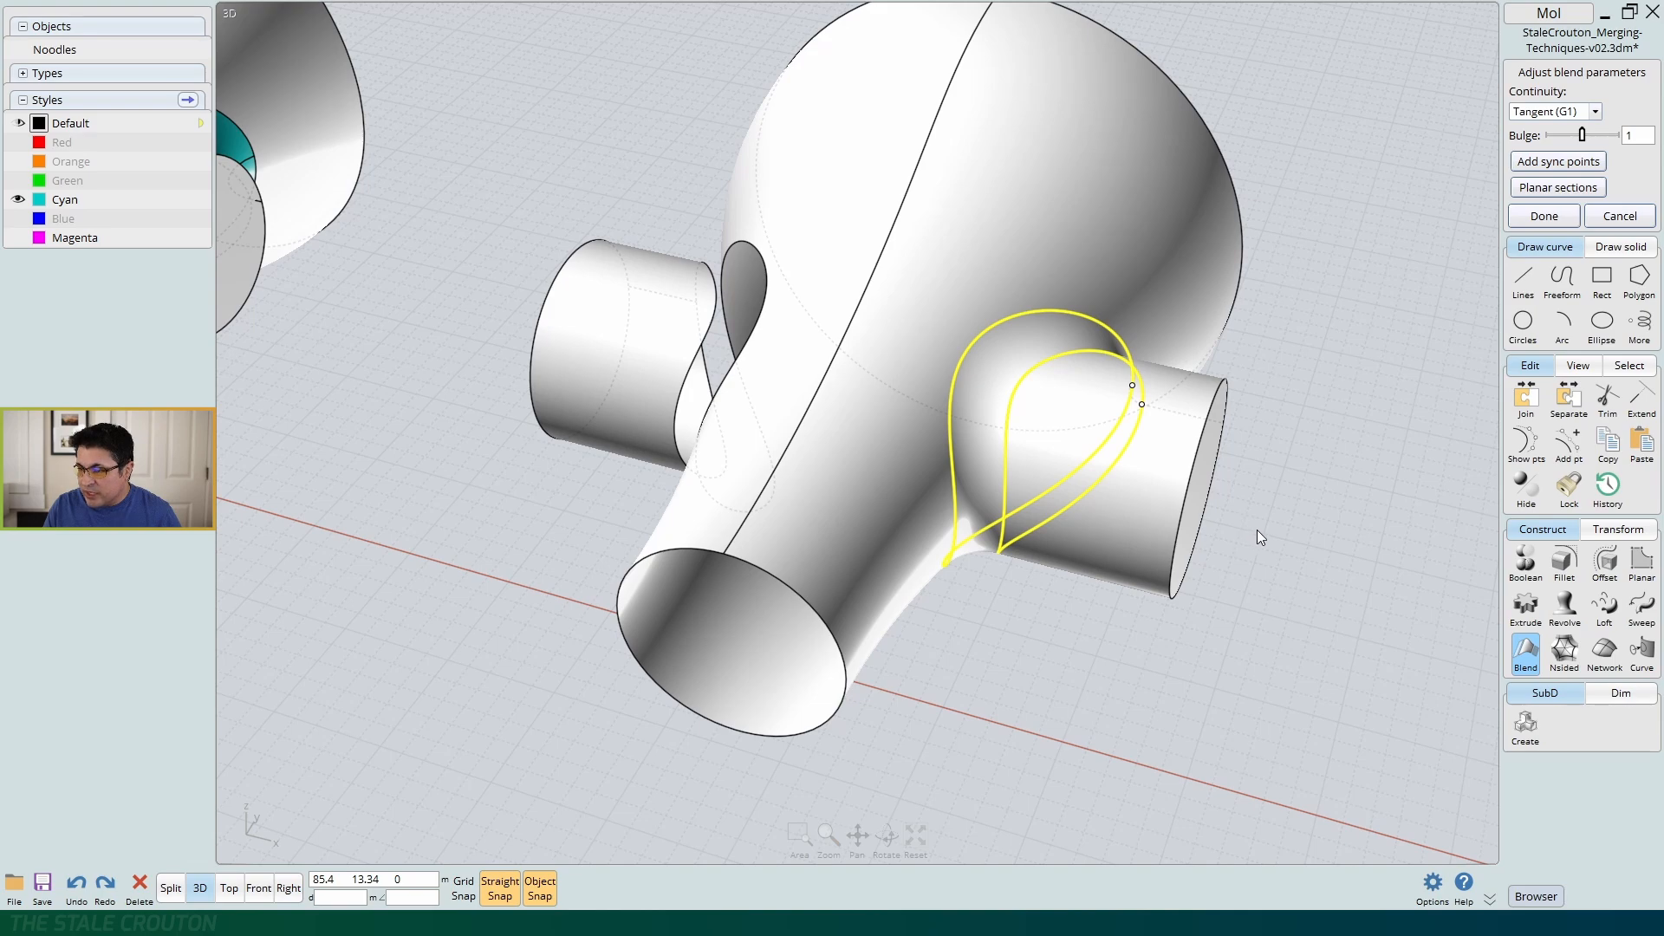
Inspect the blend surface around the right-hand arm and check its continuity options, keeping Tangent (G1)
right_drag(1251, 527, 1102, 541)
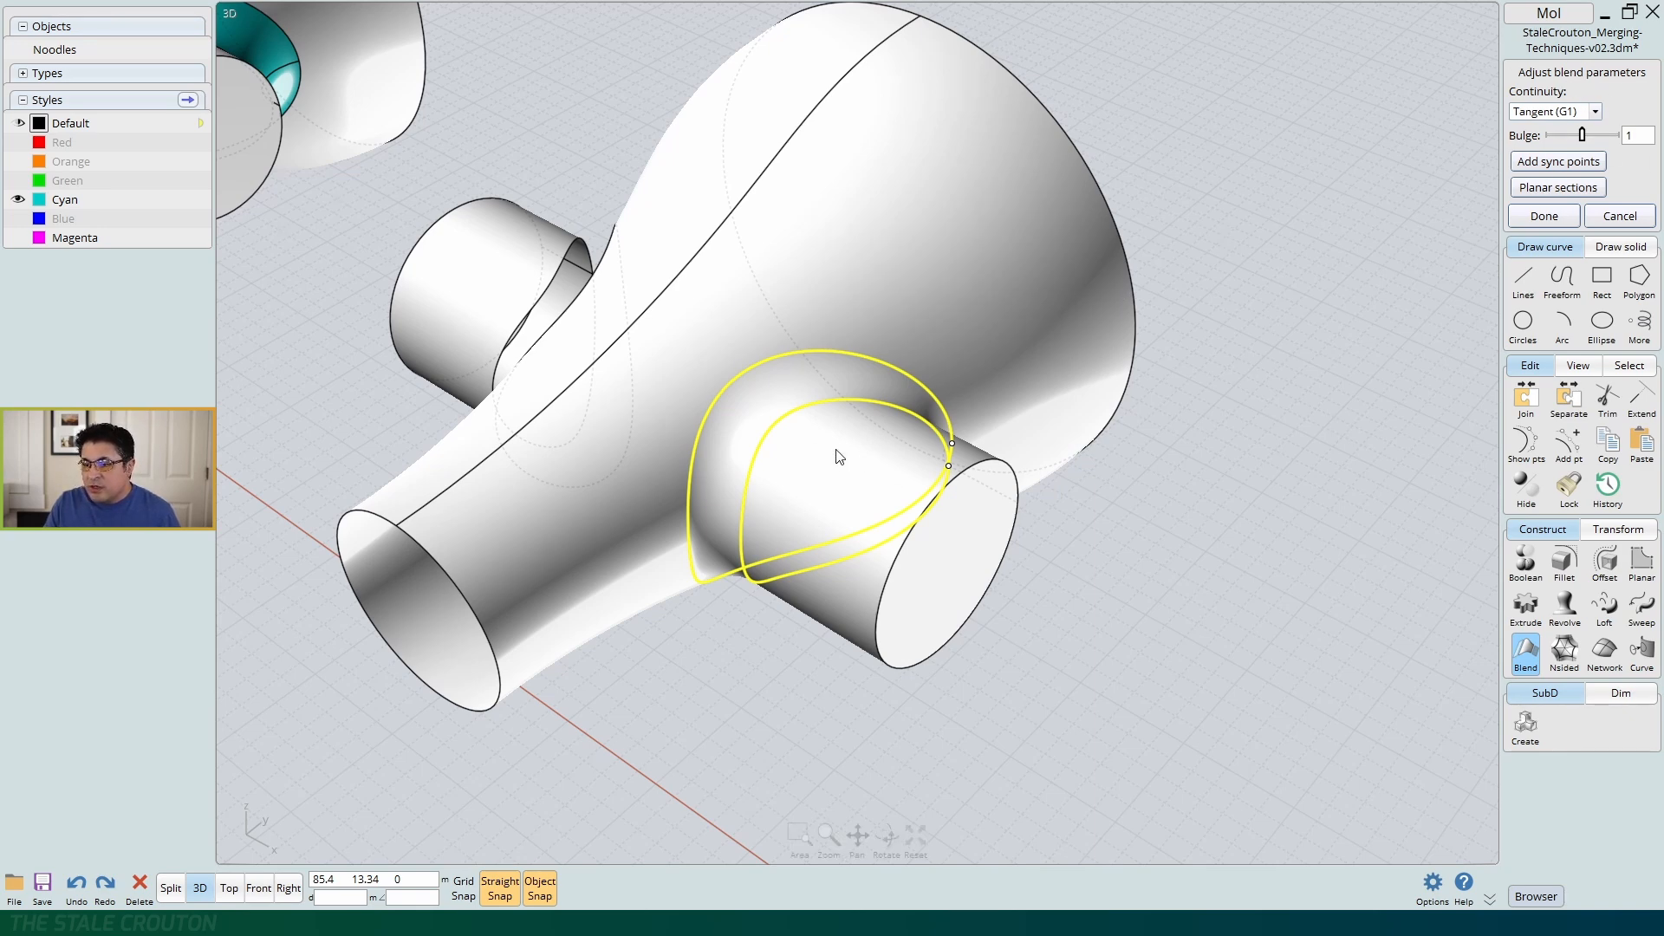
scroll(810, 465, up, 2)
mouse_move(835, 491)
right_down()
mouse_move(870, 523)
mouse_move(860, 476)
right_up()
click(1563, 112)
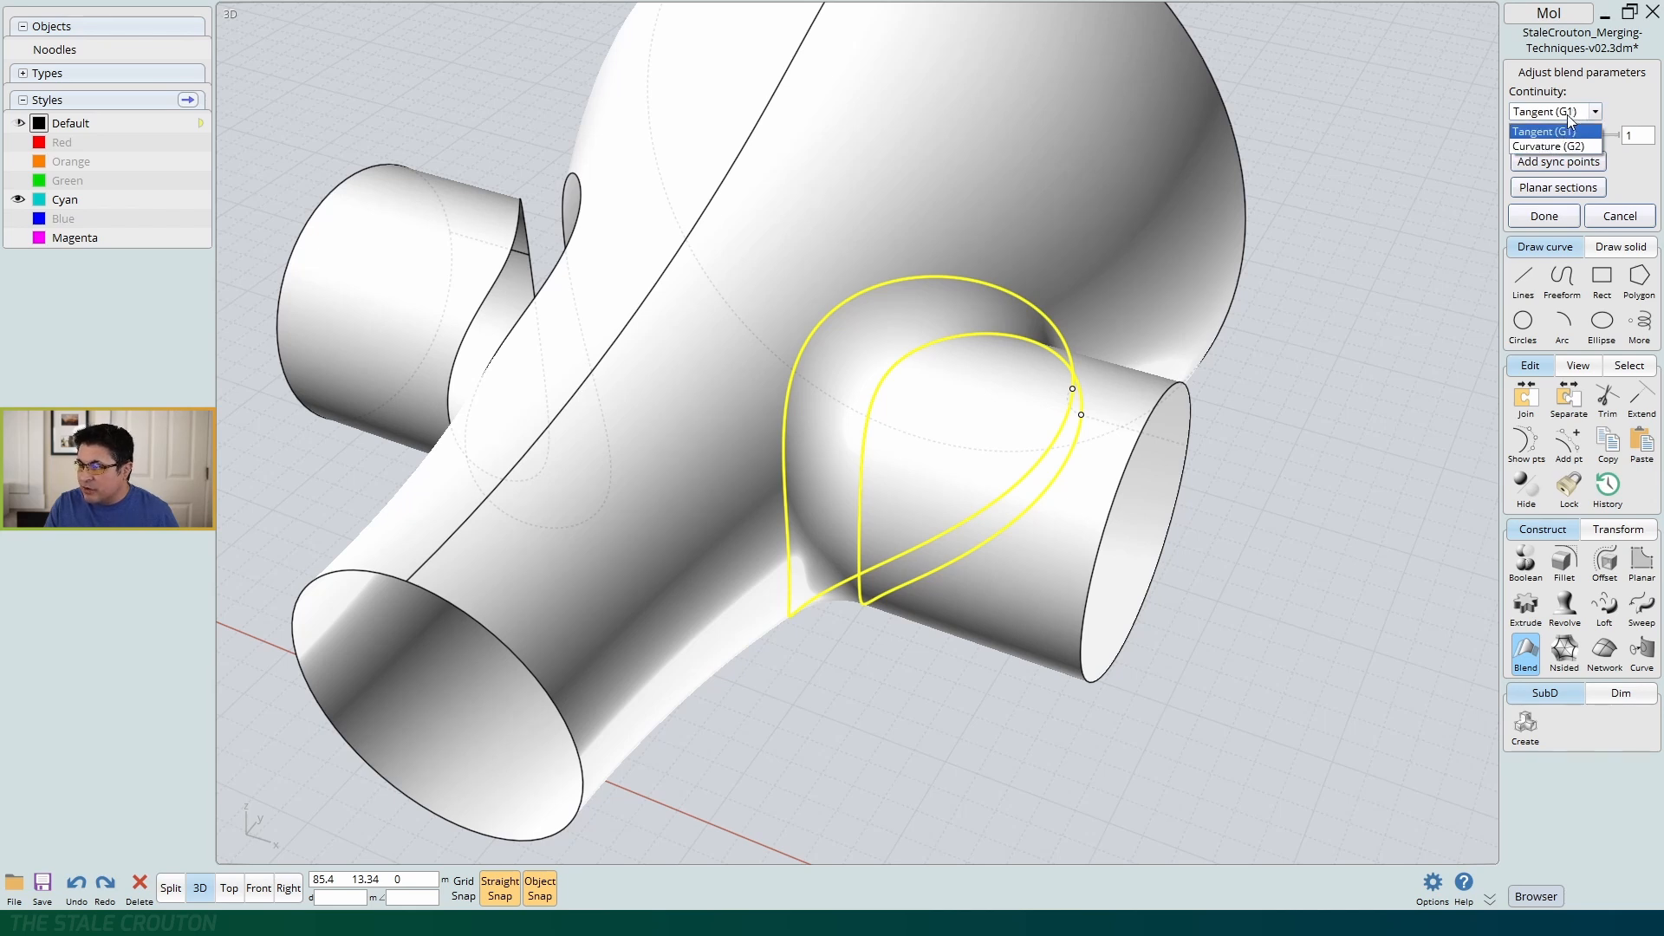
click(1571, 120)
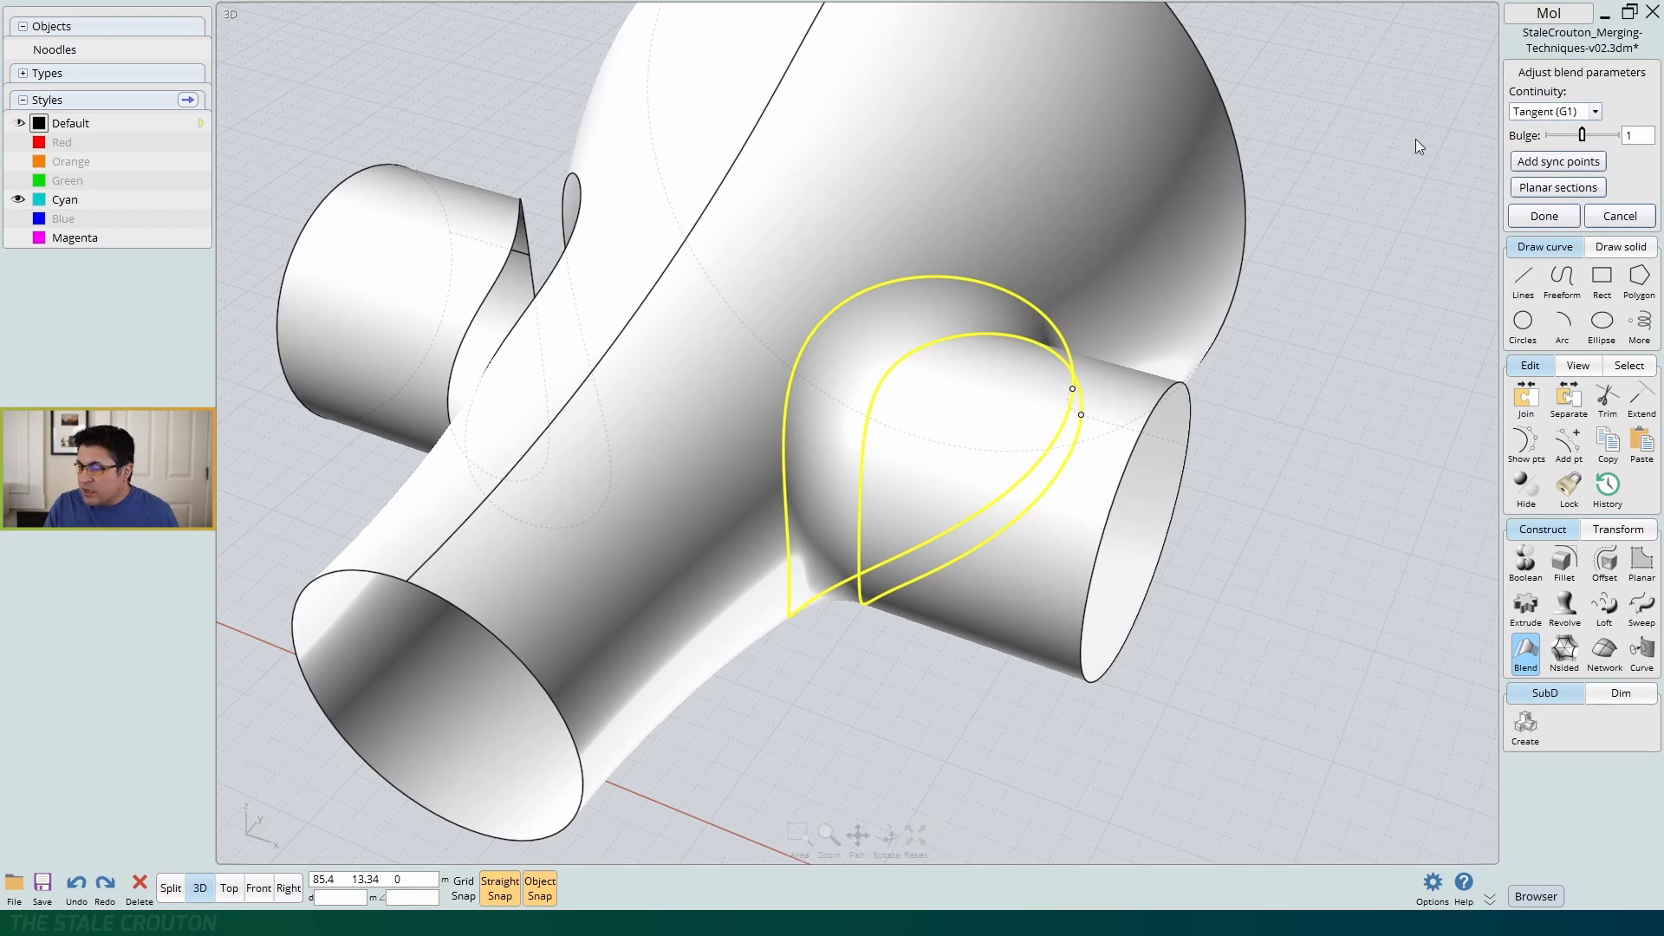
Examine the Tangent (G1) blend's profile at the arm junction up close in the Top view
key(space)
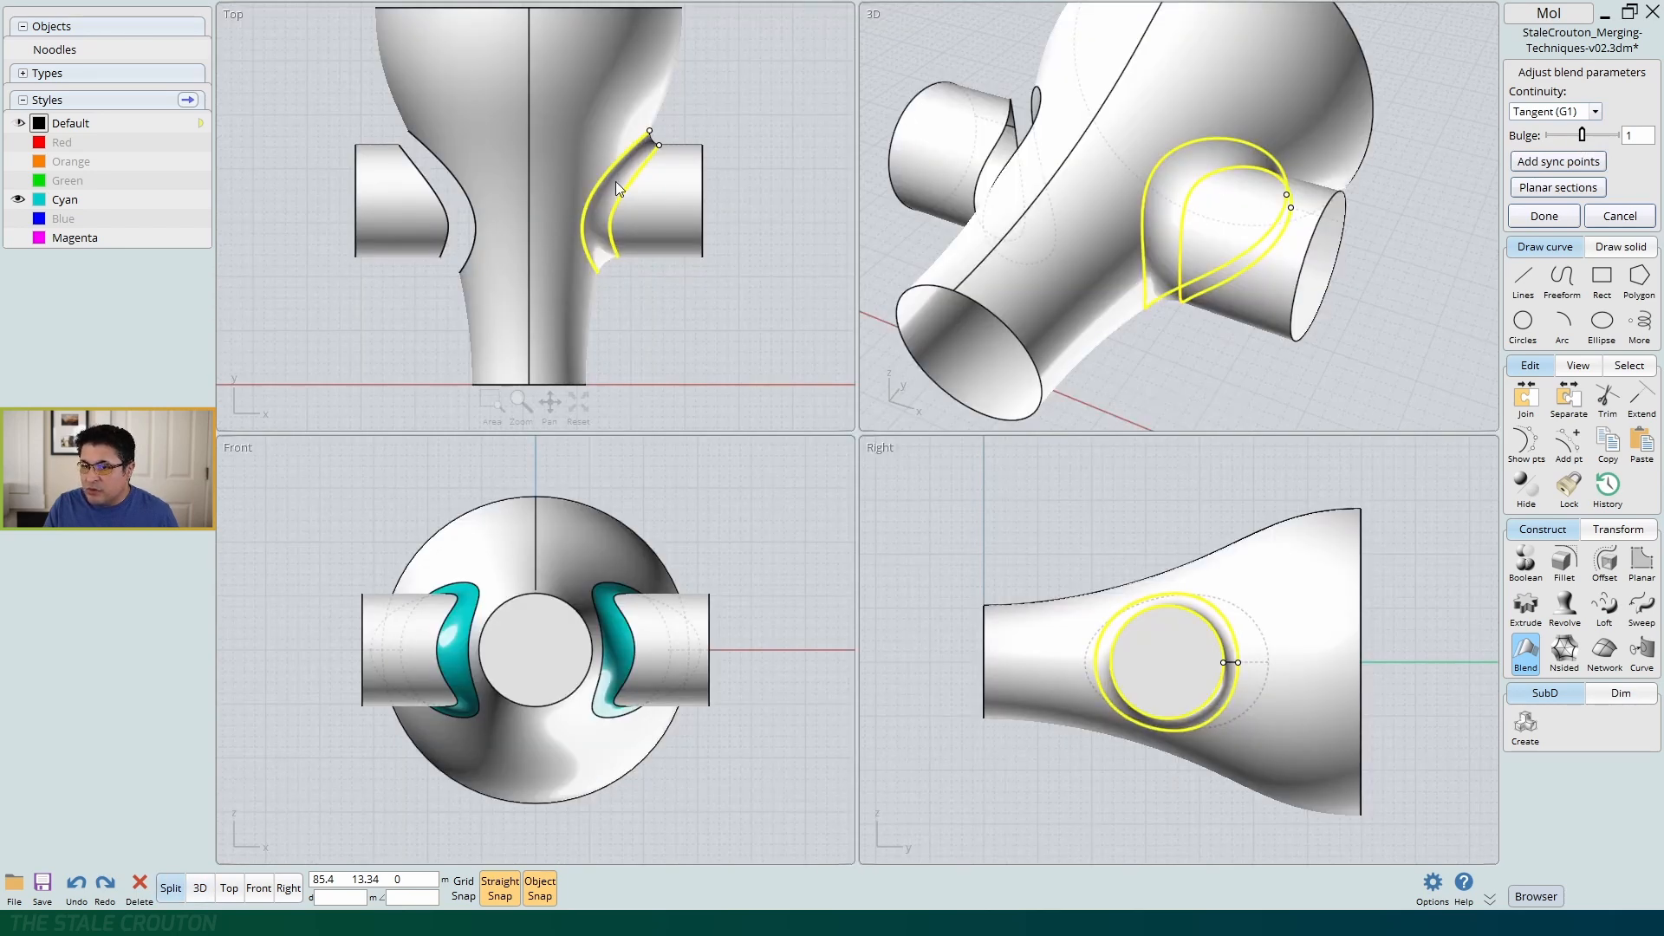
key(space)
scroll(1138, 367, up, 2)
scroll(1140, 370, up, 2)
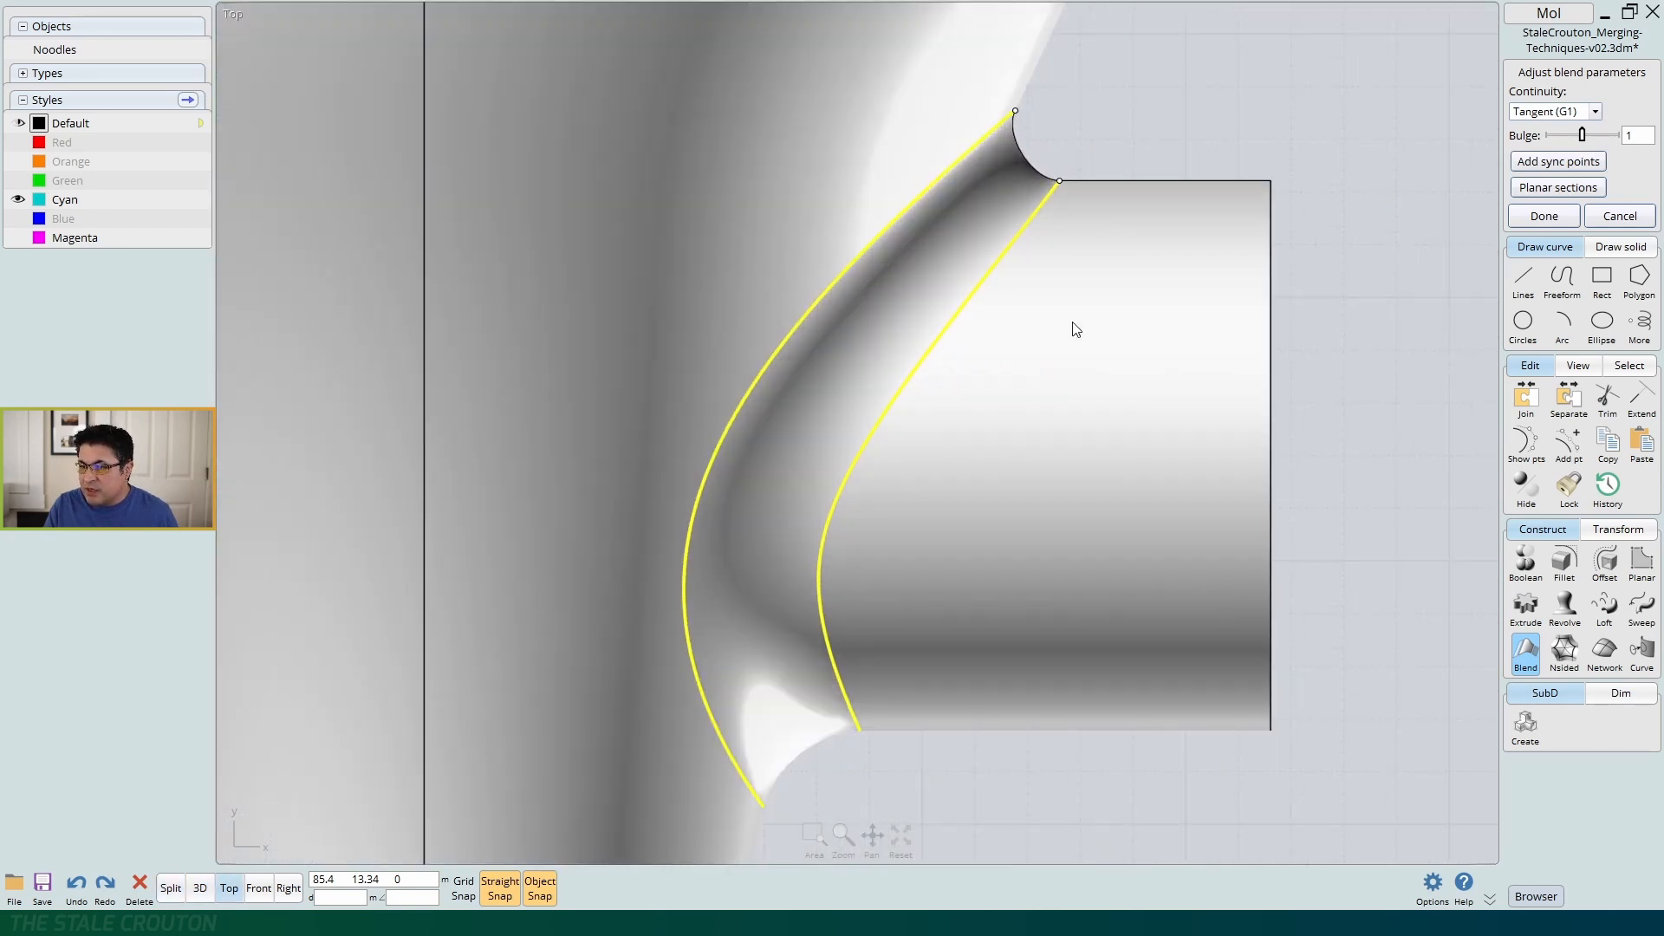
Try a flatter and a fuller blend at the right-hand arm with bulge values of 0.43 and 2.04
scroll(1064, 319, up, 2)
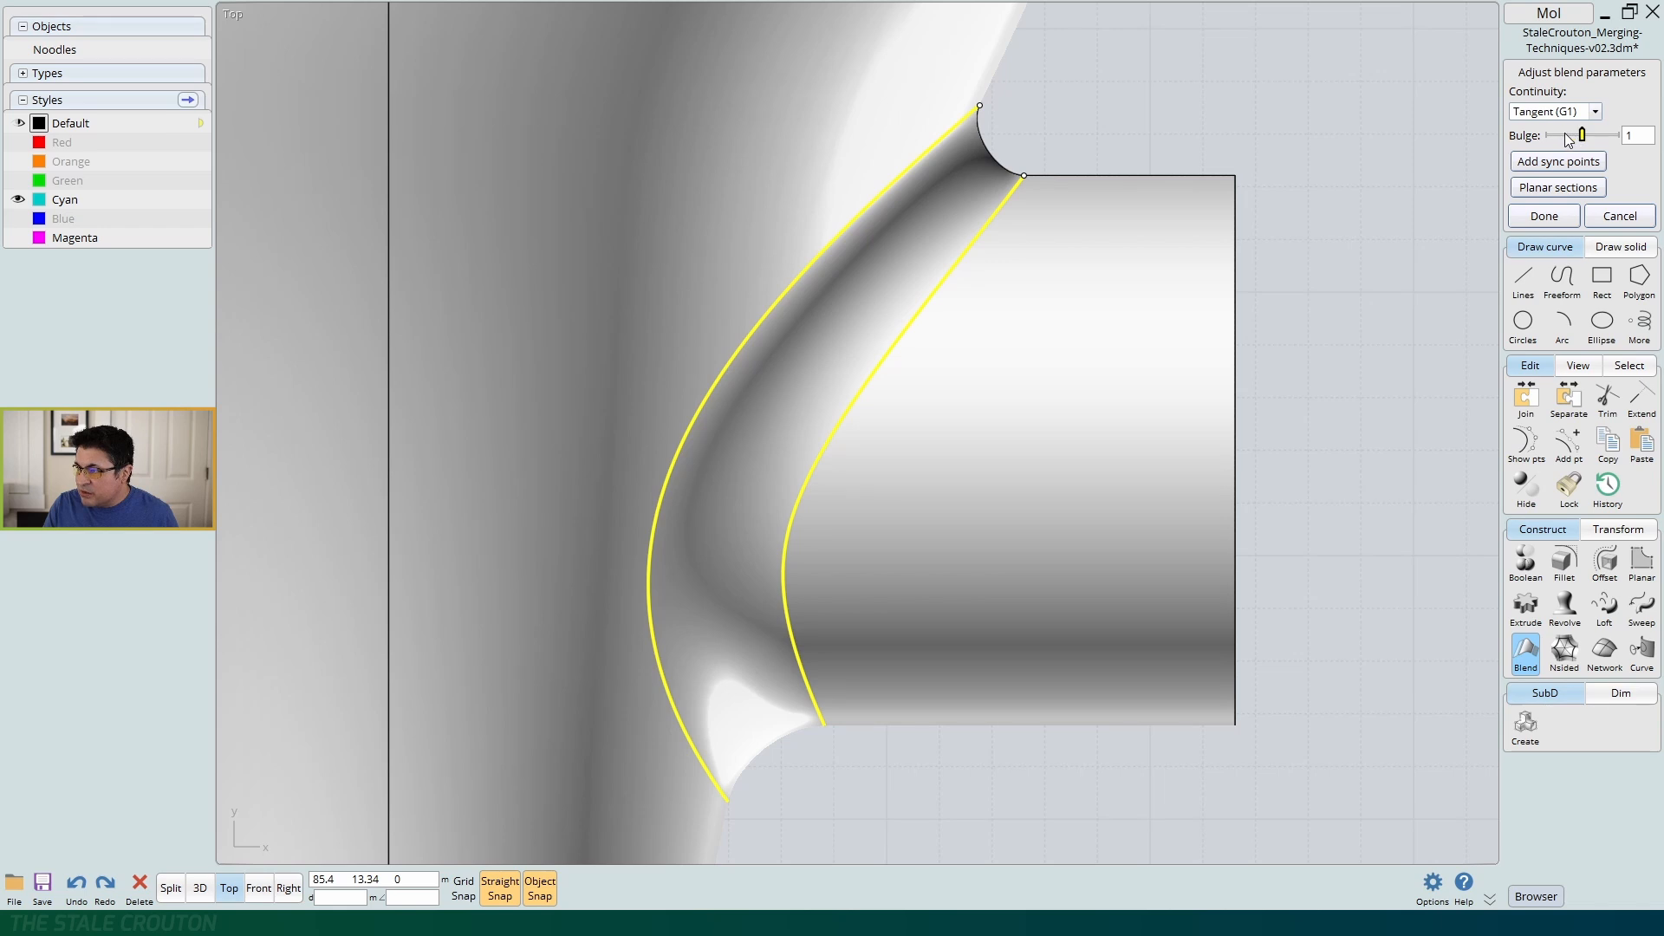
drag(1569, 137, 1562, 137)
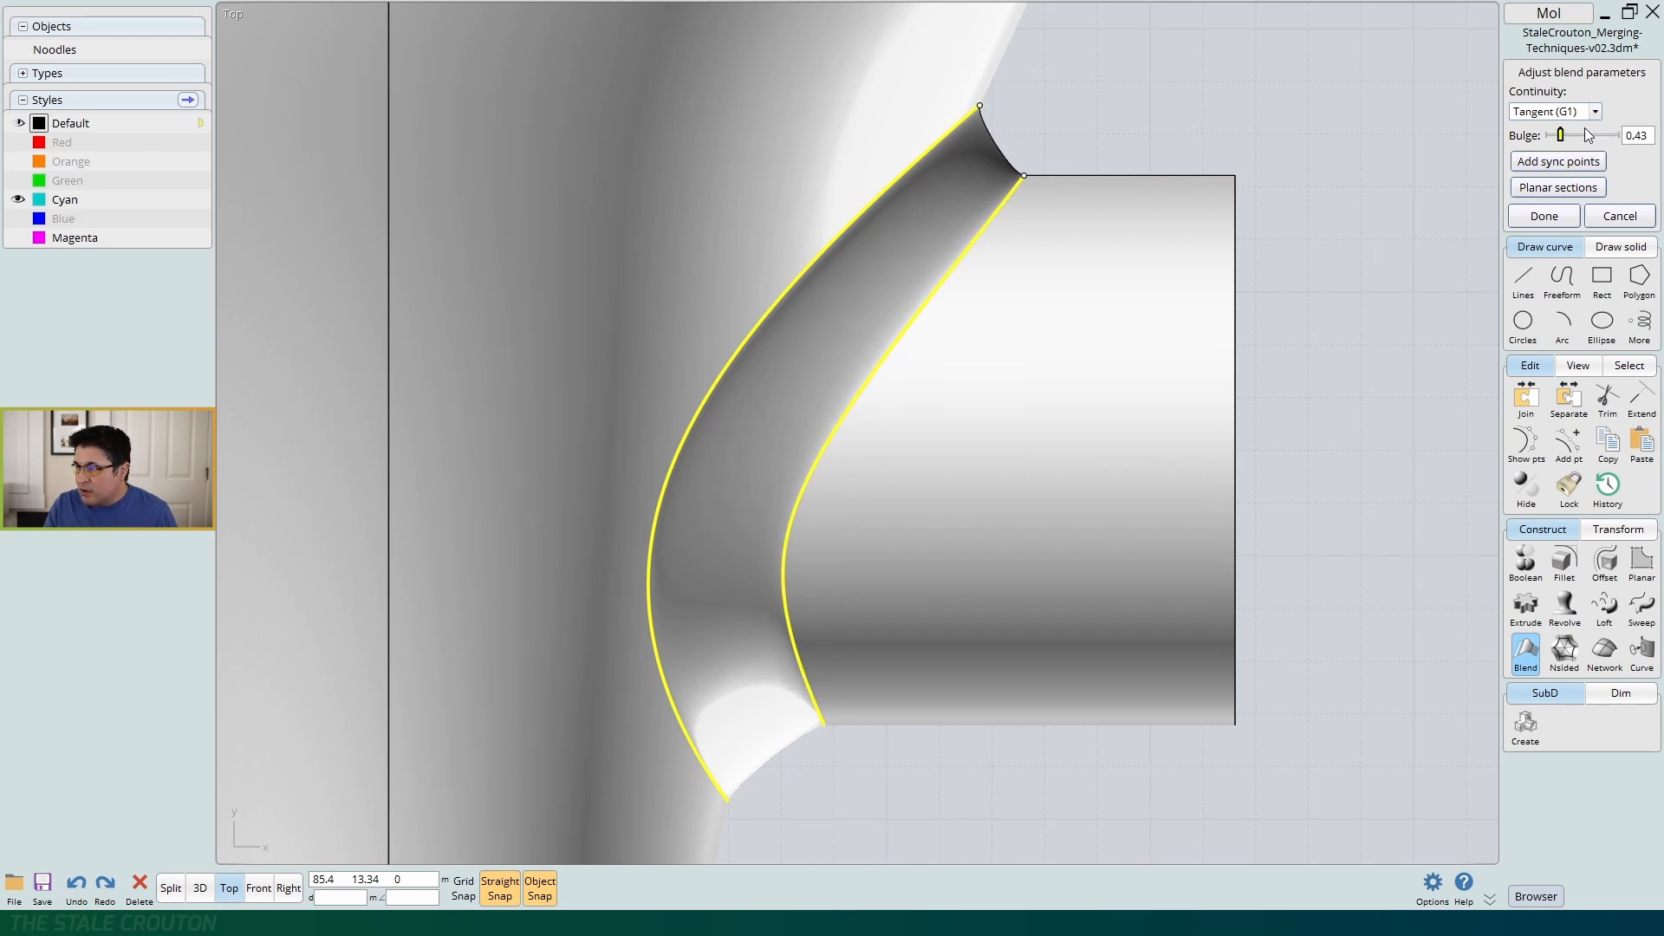
drag(1561, 136, 1602, 143)
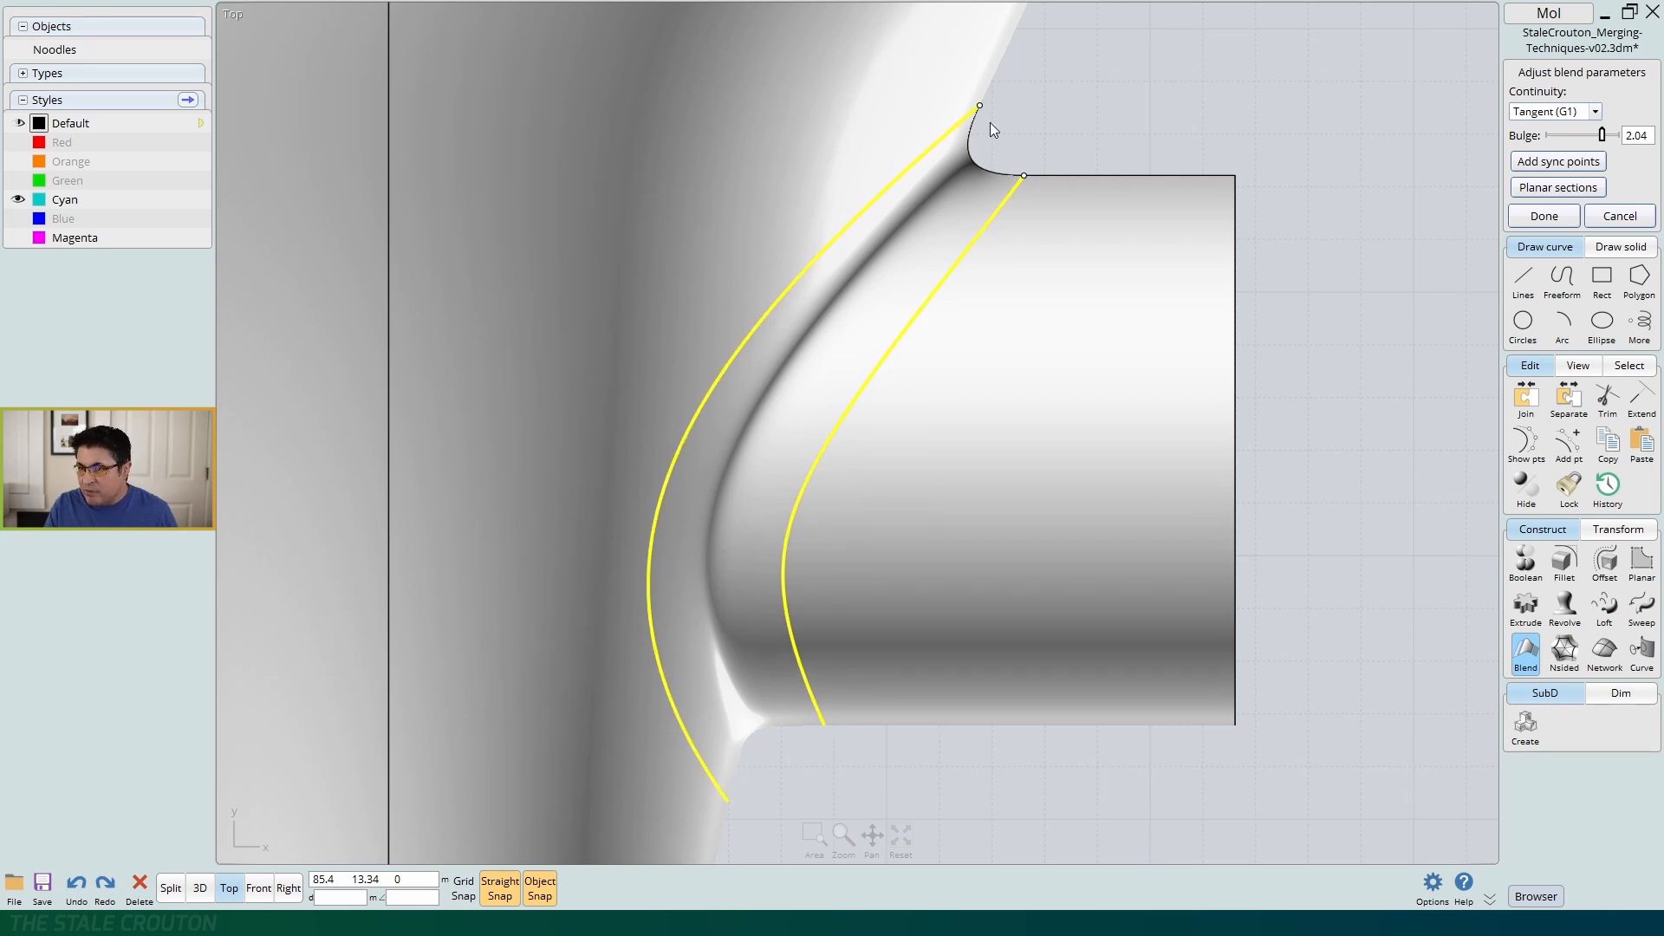
scroll(1056, 309, down, 4)
scroll(1056, 351, up, 3)
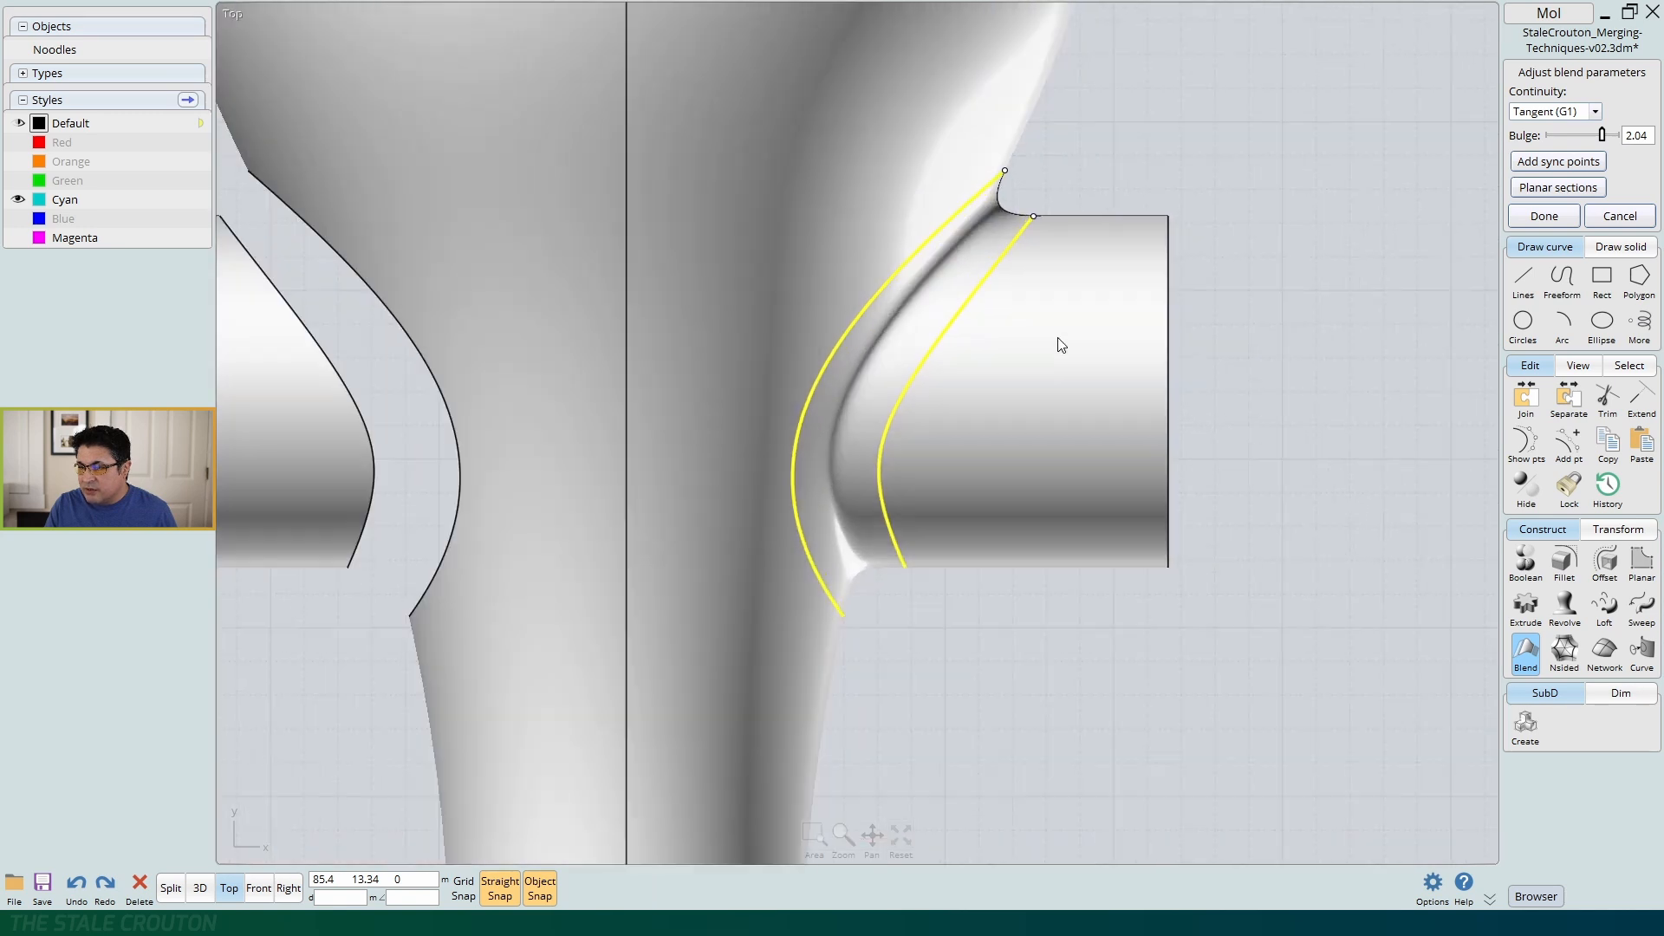
Set the blend's bulge to 1 and finish the blend between the right-hand arm and the body
click(1651, 133)
text(1)
key(Return)
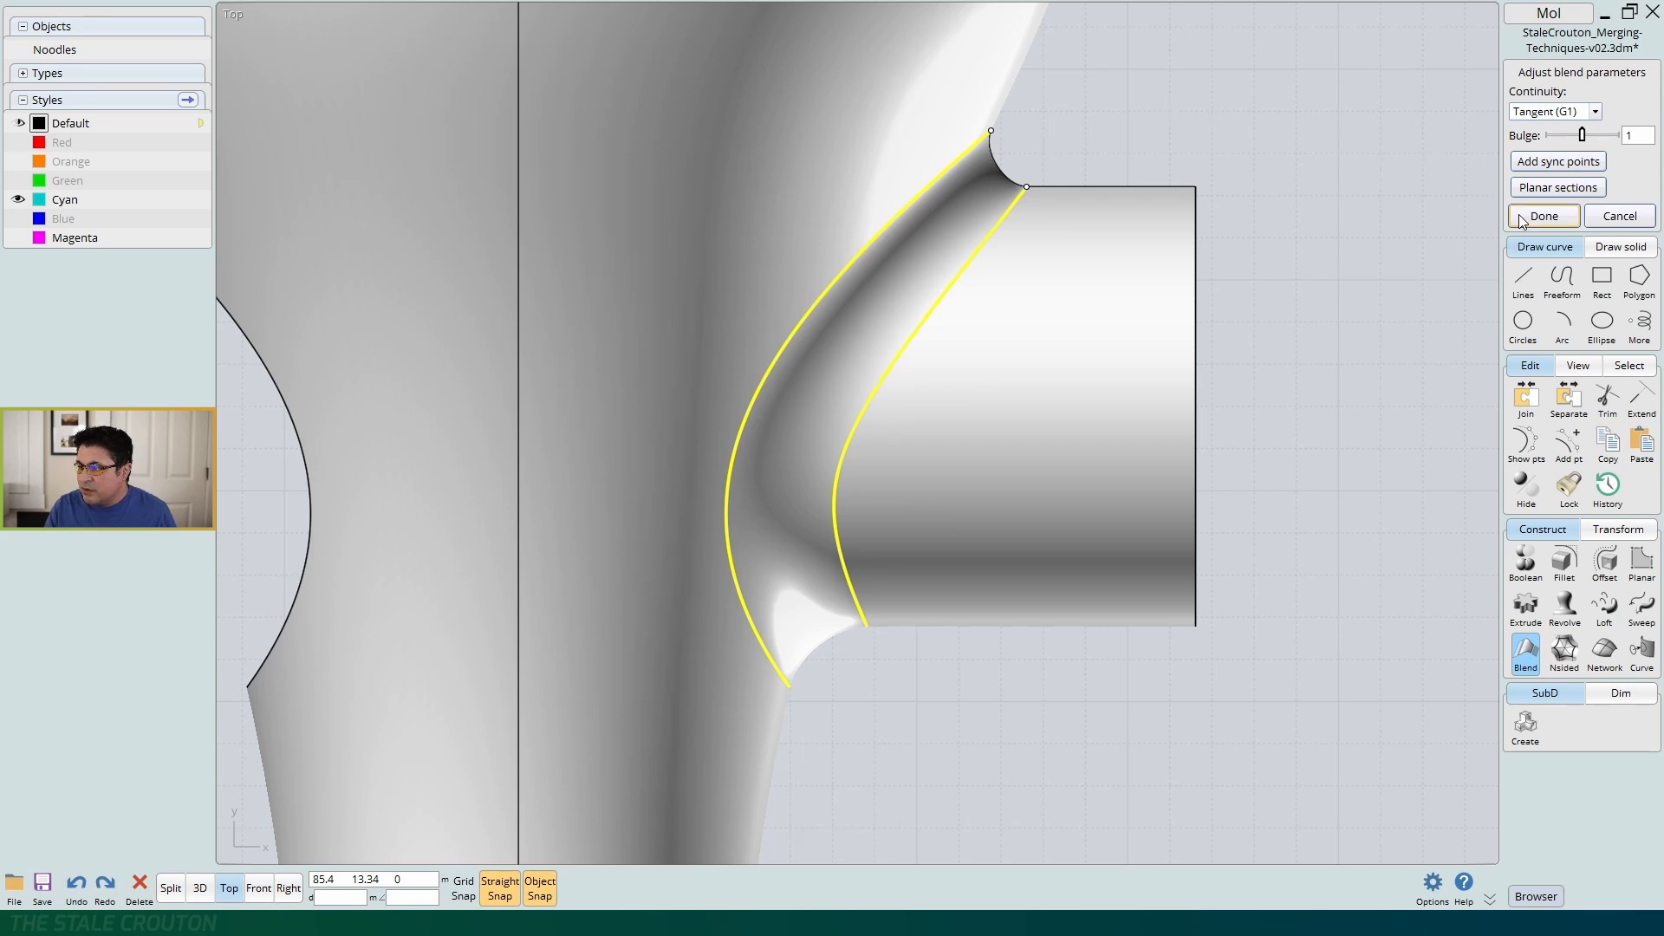
right_click(1206, 118)
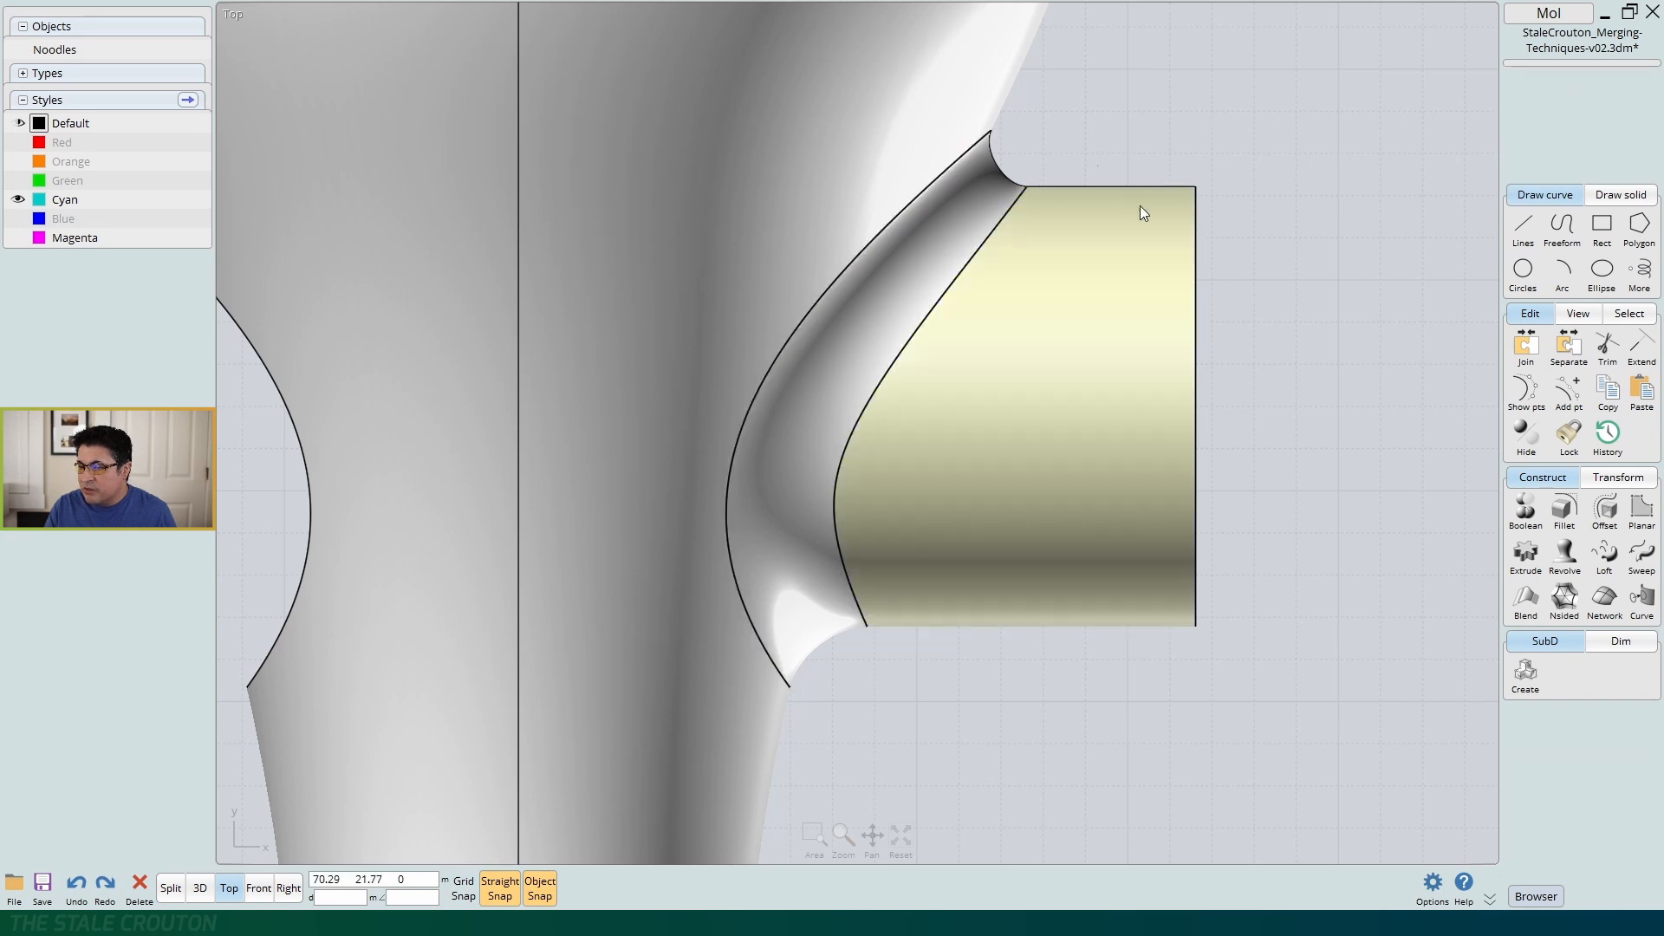
Mirror the right-hand blend surface across the body's vertical centerline in the Top view, bridging the gap at the left-hand arm
scroll(1142, 243, down, 3)
right_drag(889, 419, 830, 511)
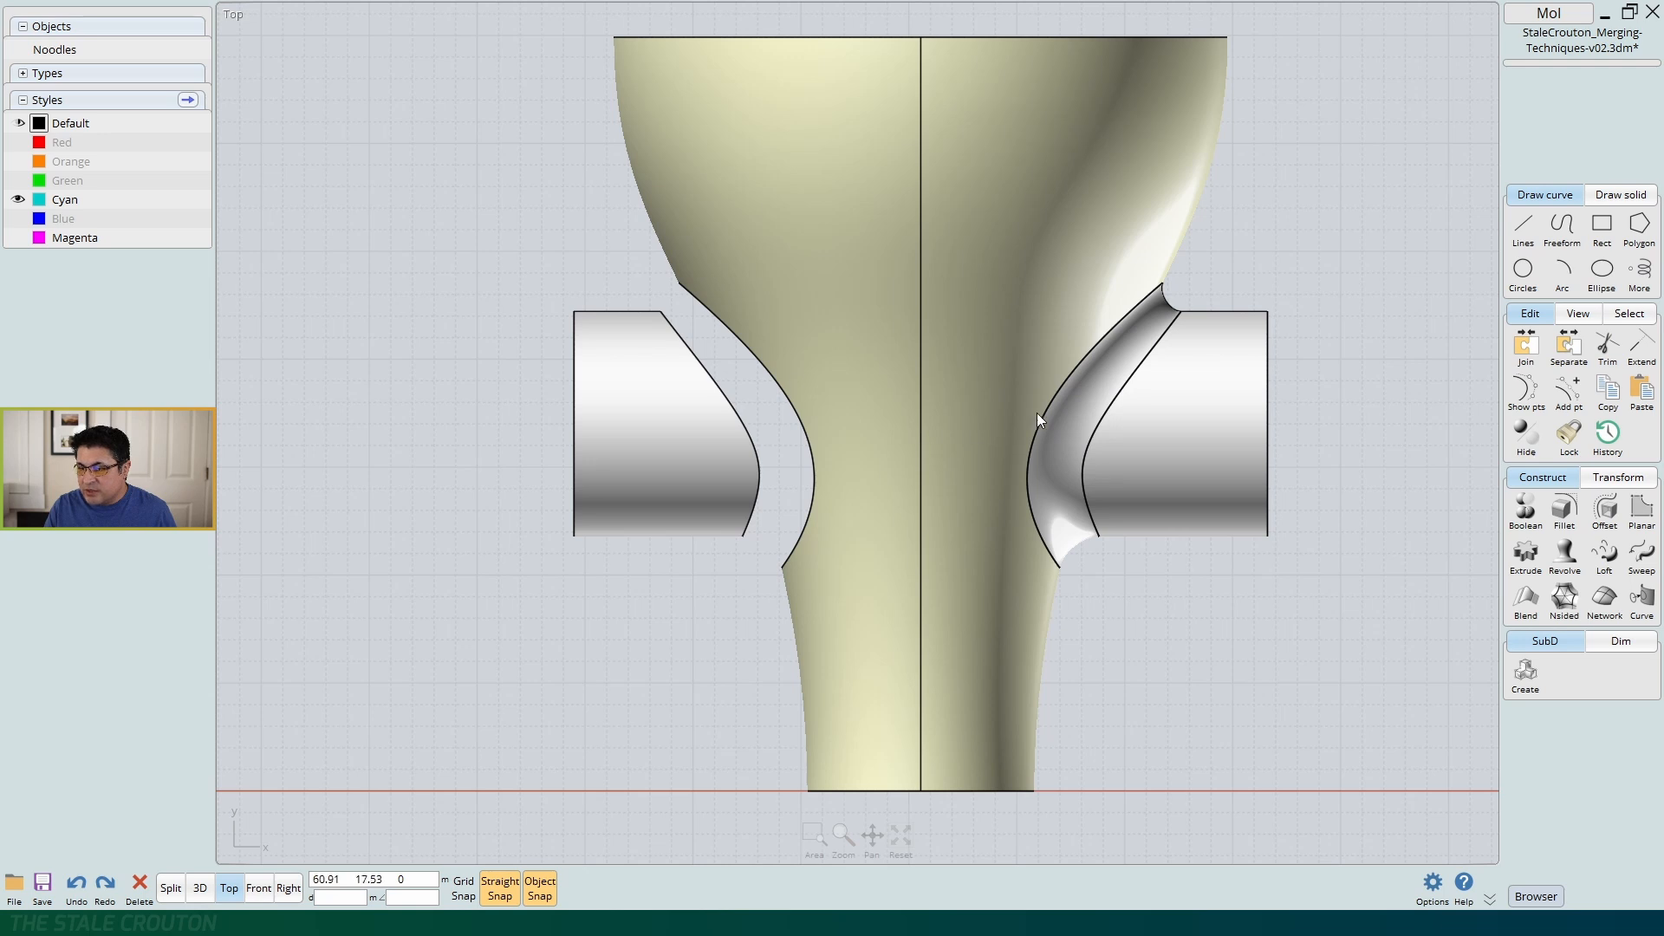
click(1094, 373)
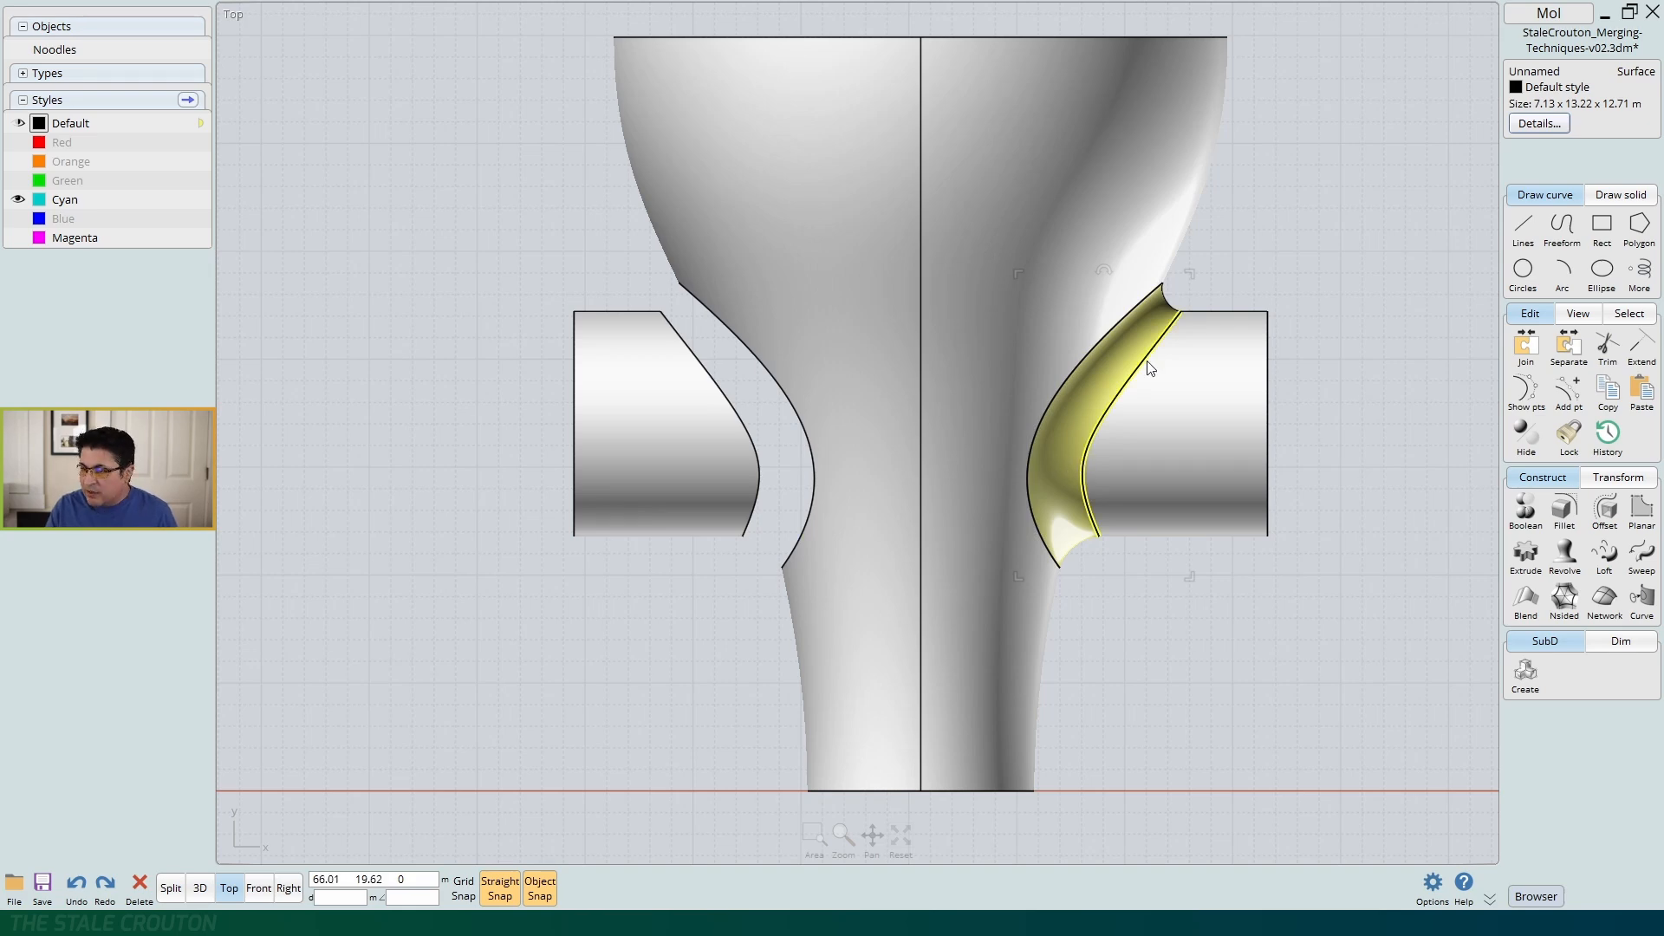
click(1122, 468)
key(space)
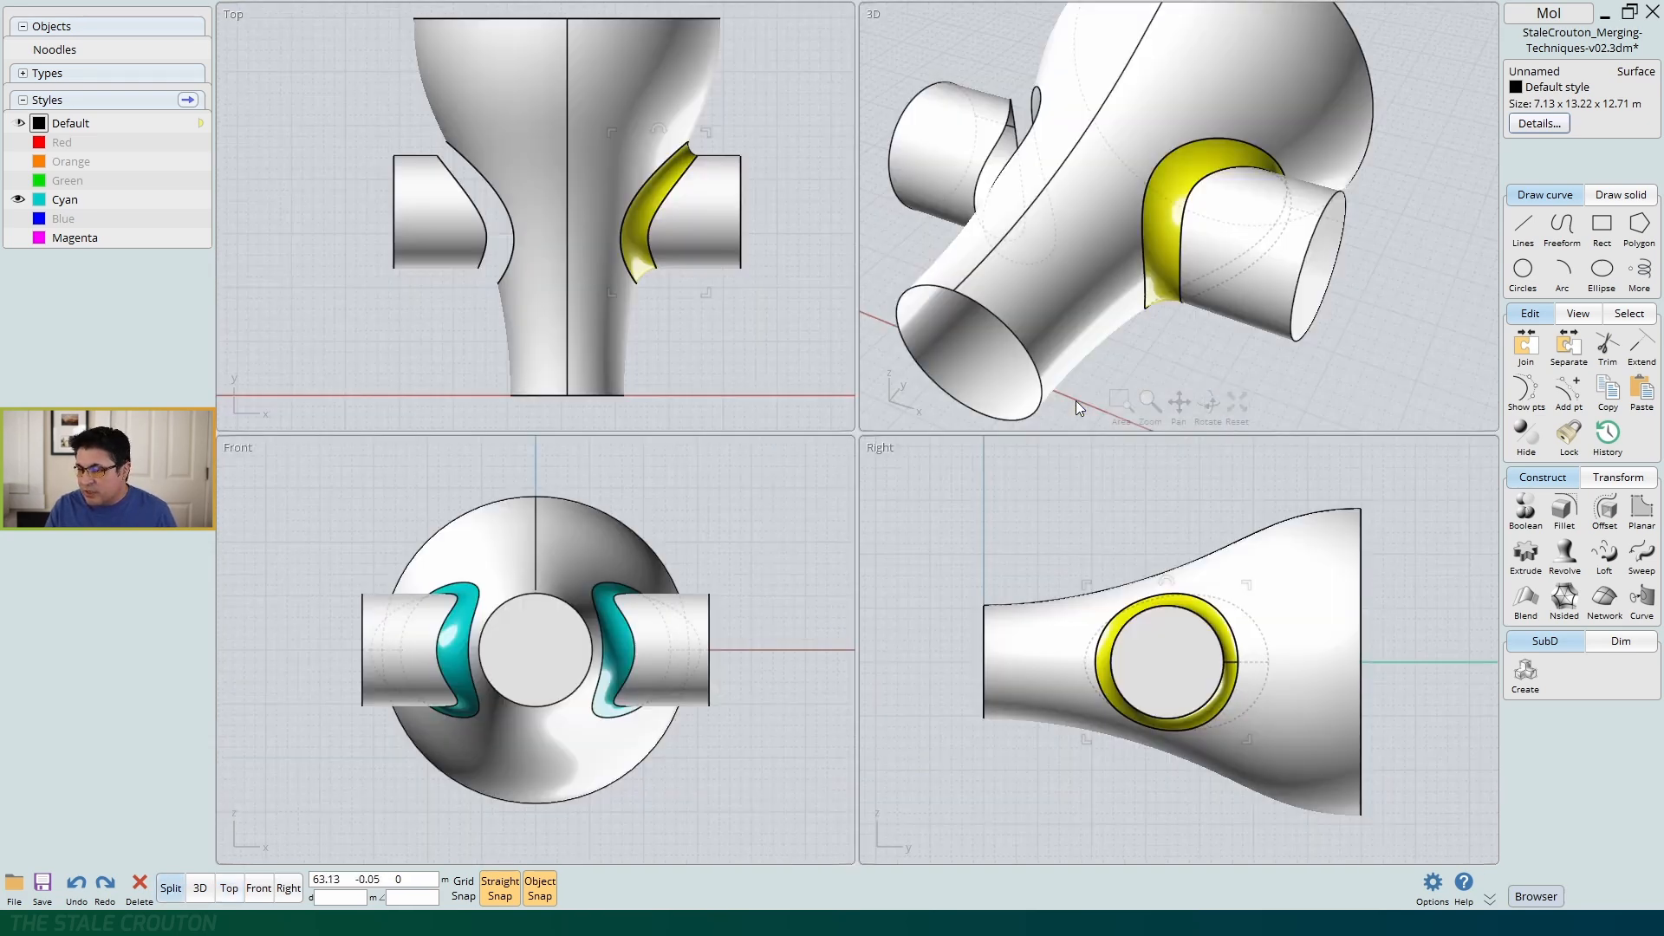
right_drag(1272, 252, 1225, 293)
key(space)
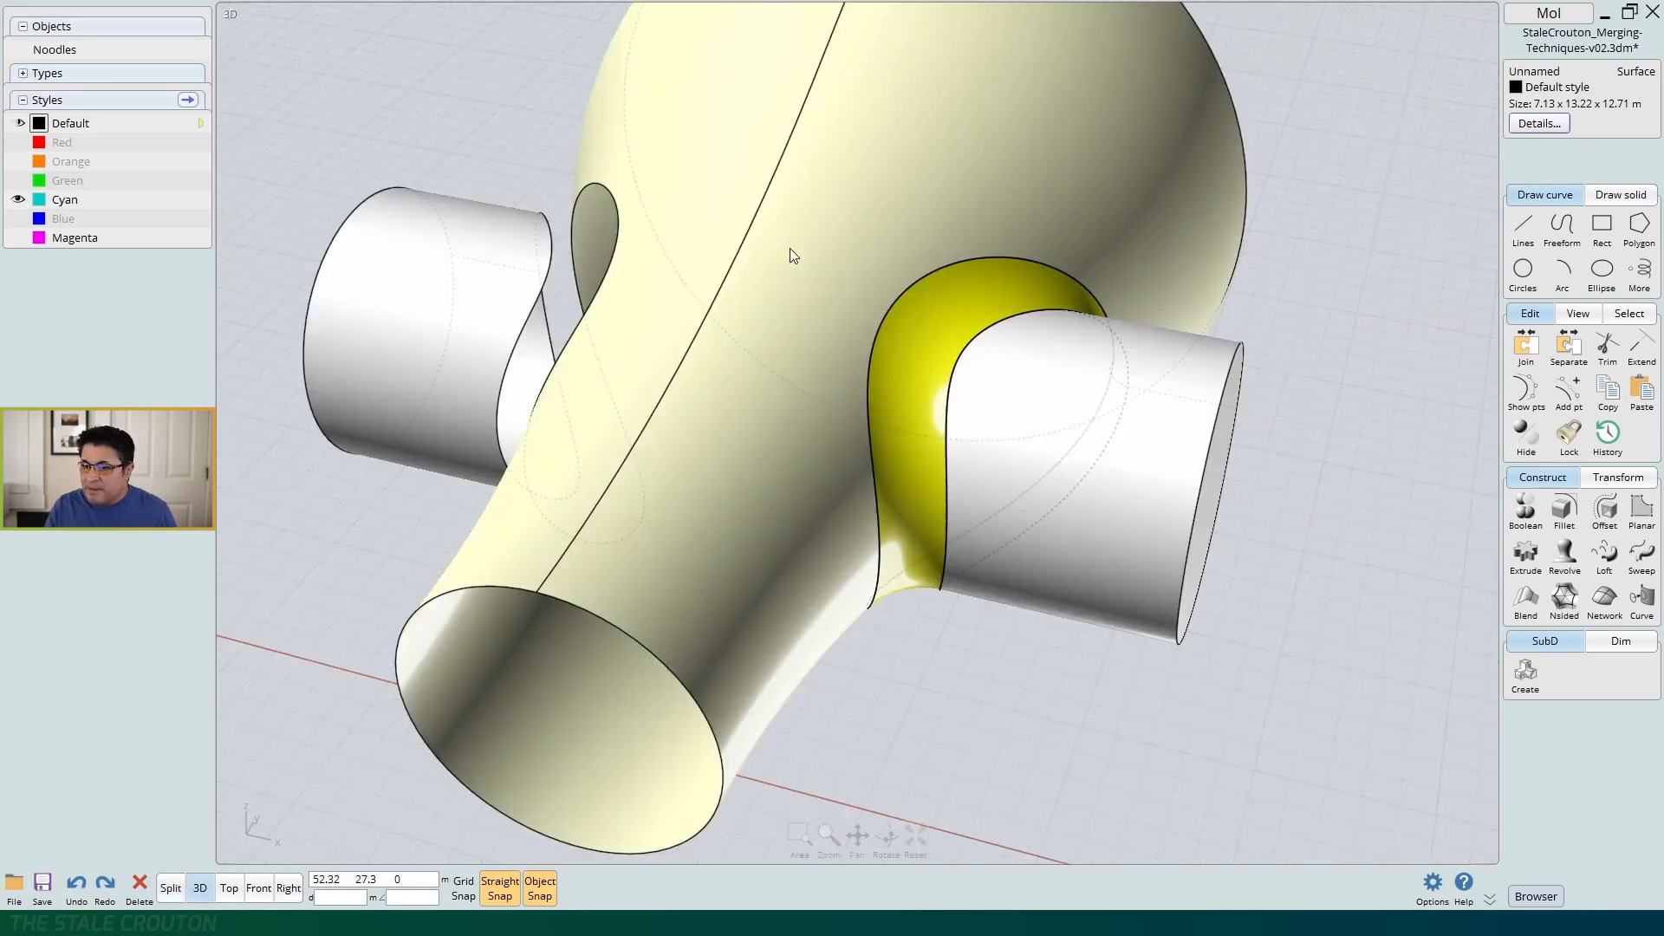
key(space)
key(space)
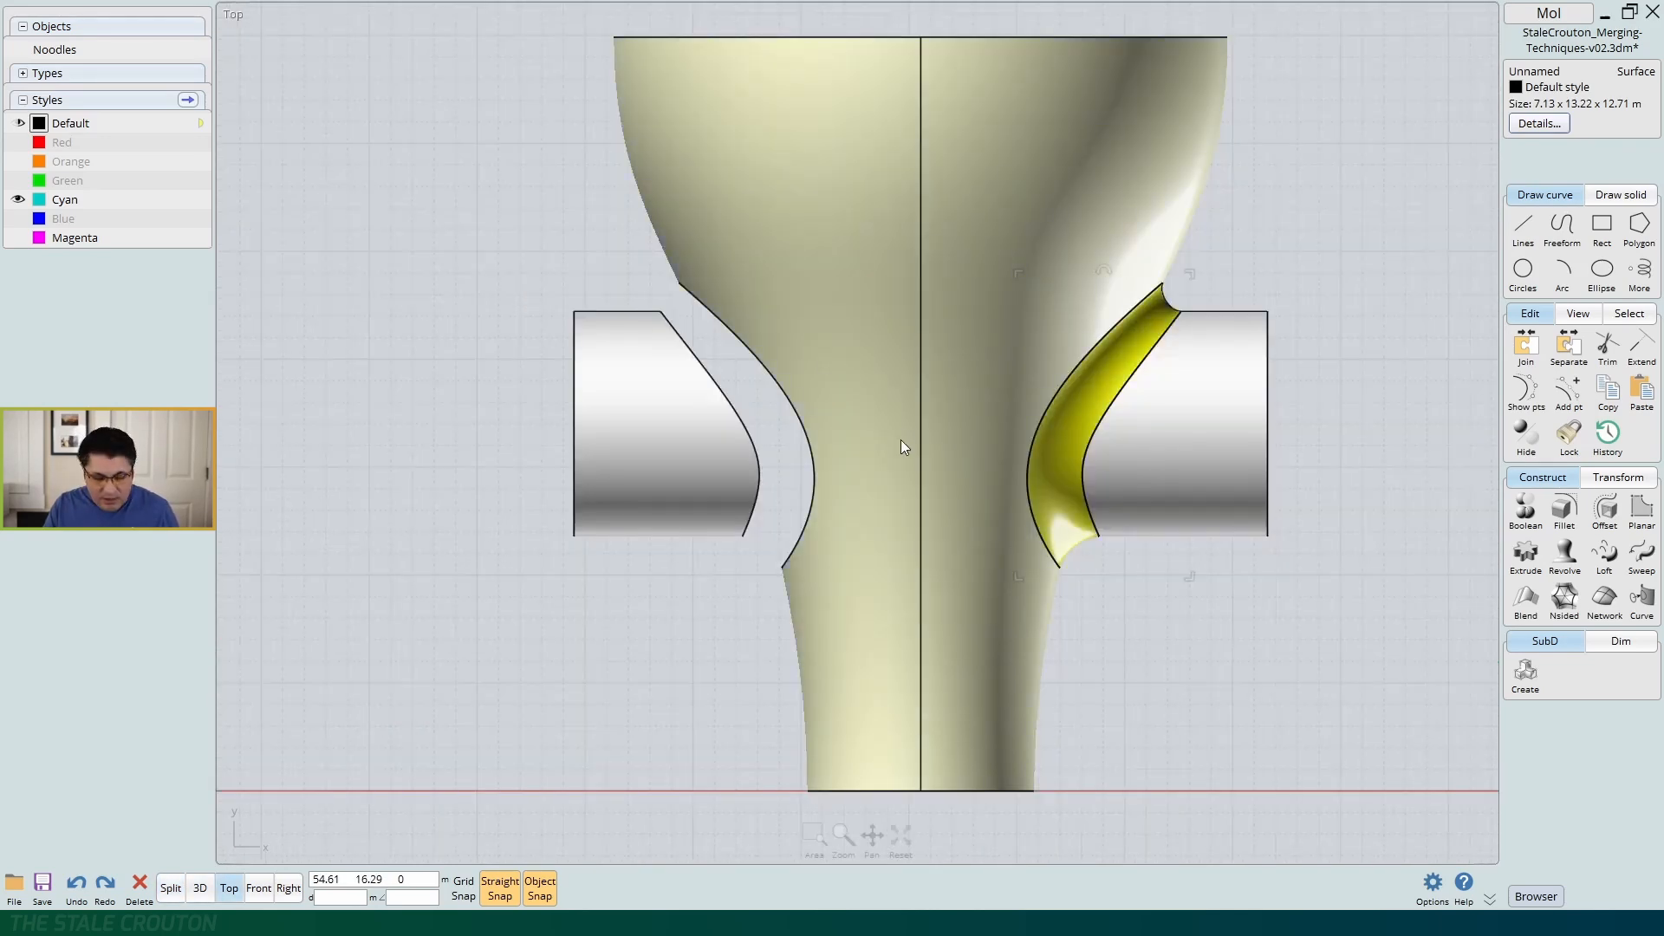
key(m)
click(921, 377)
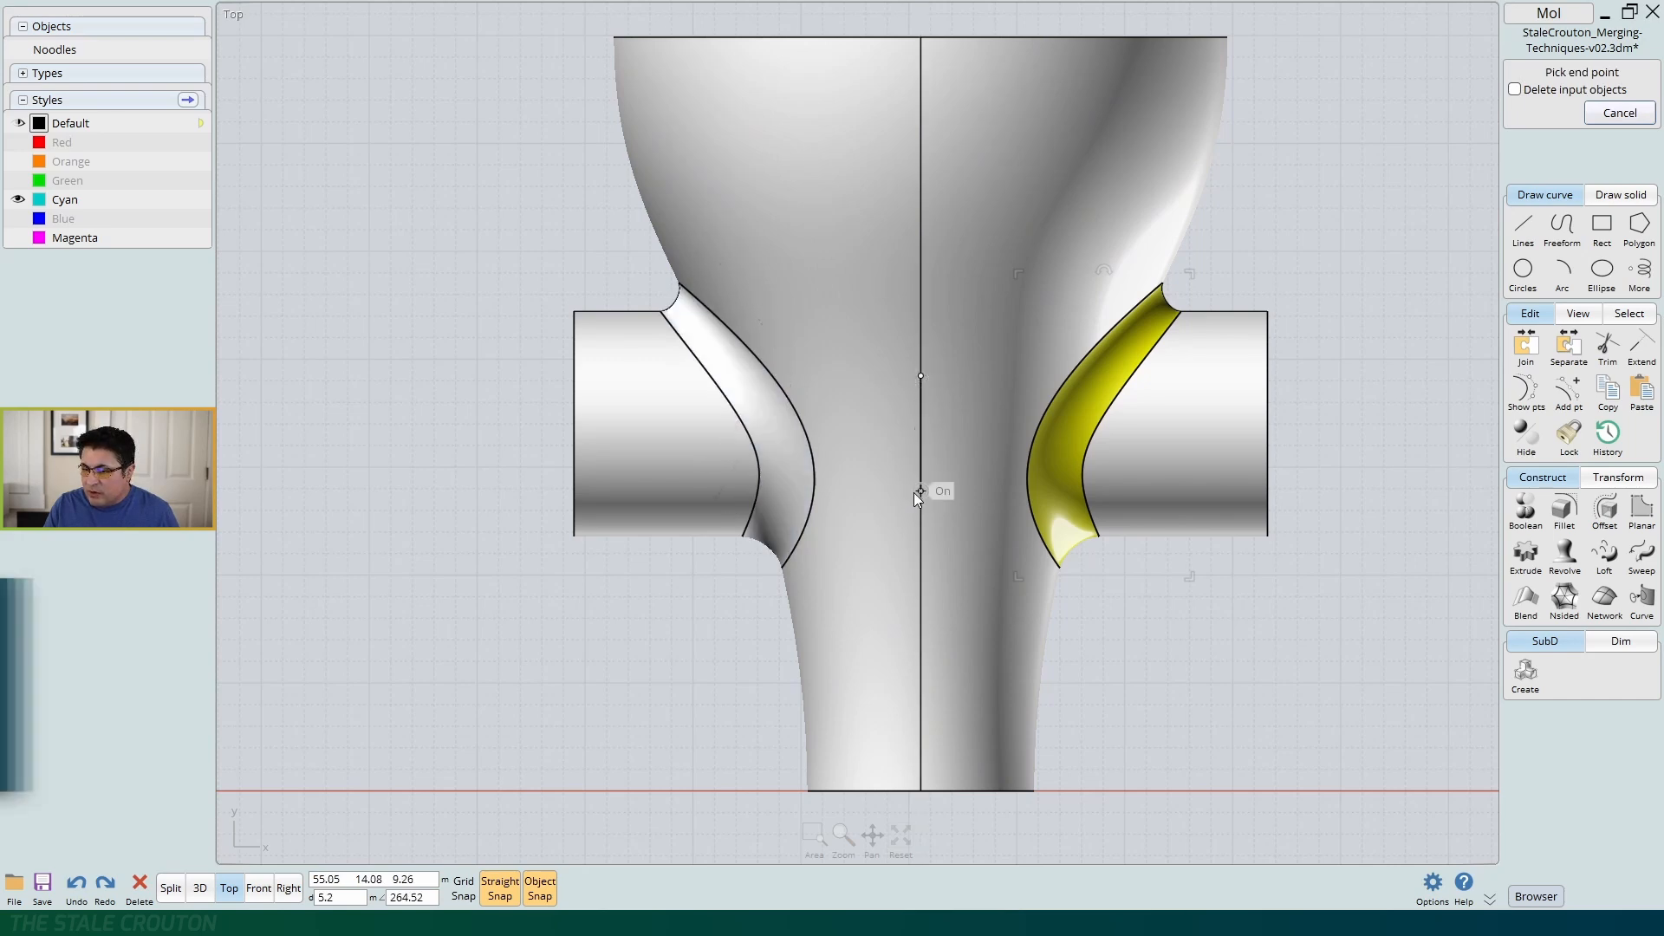
click(919, 493)
Assign the Cyan style to both blend surfaces
key(space)
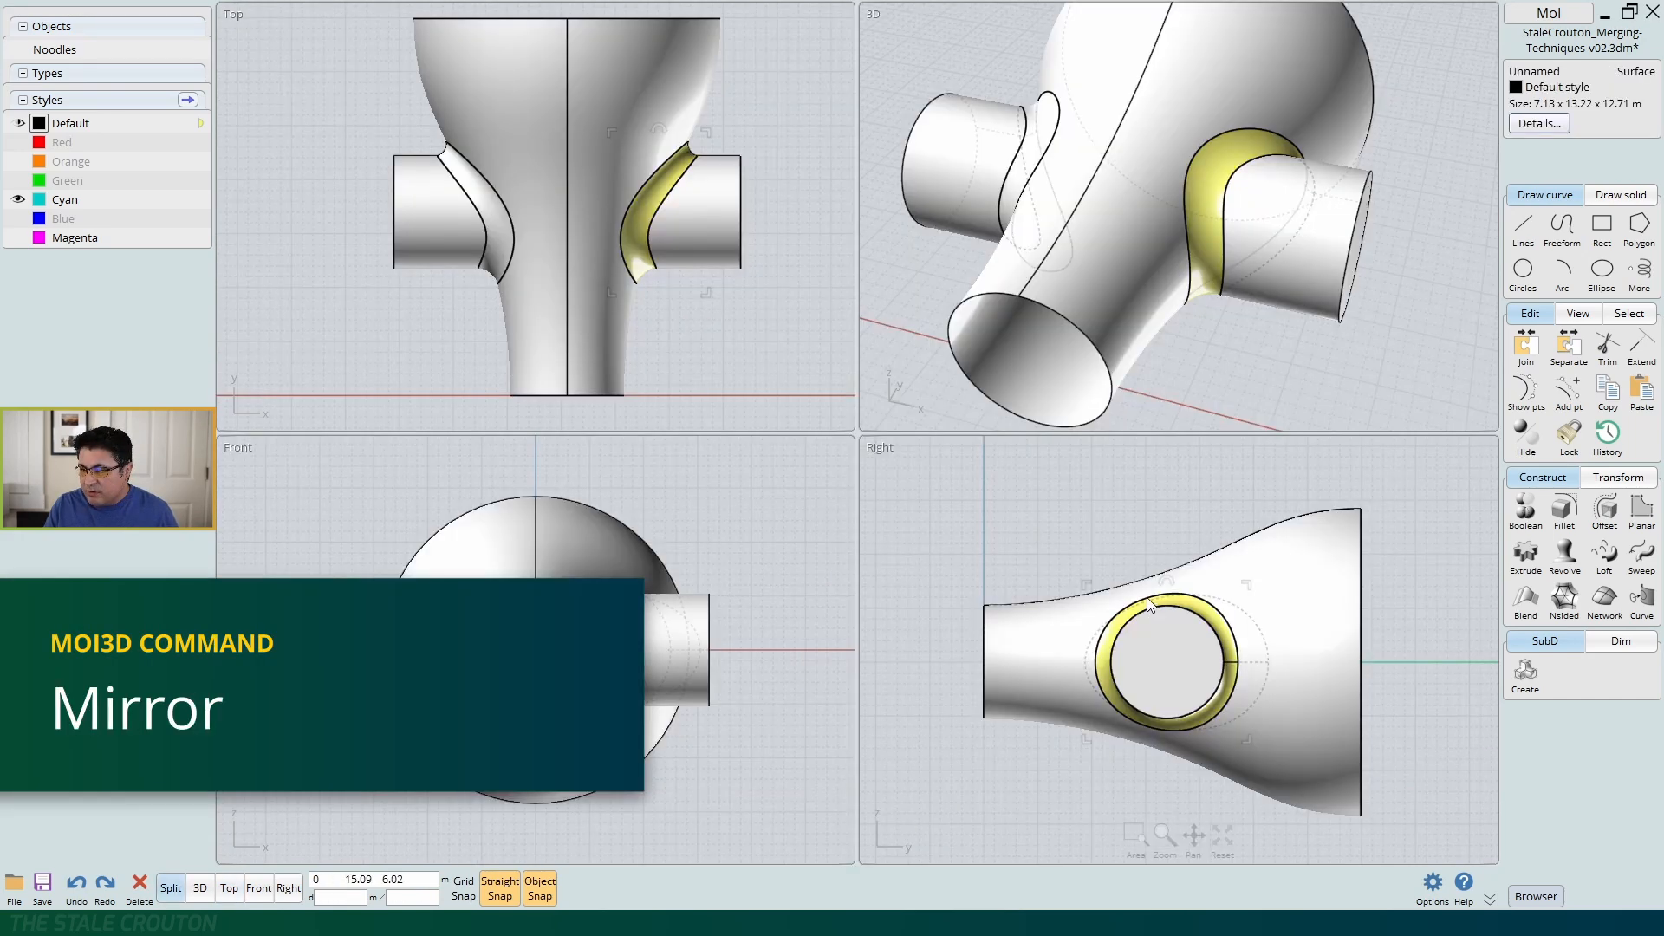
right_drag(1073, 199, 1094, 236)
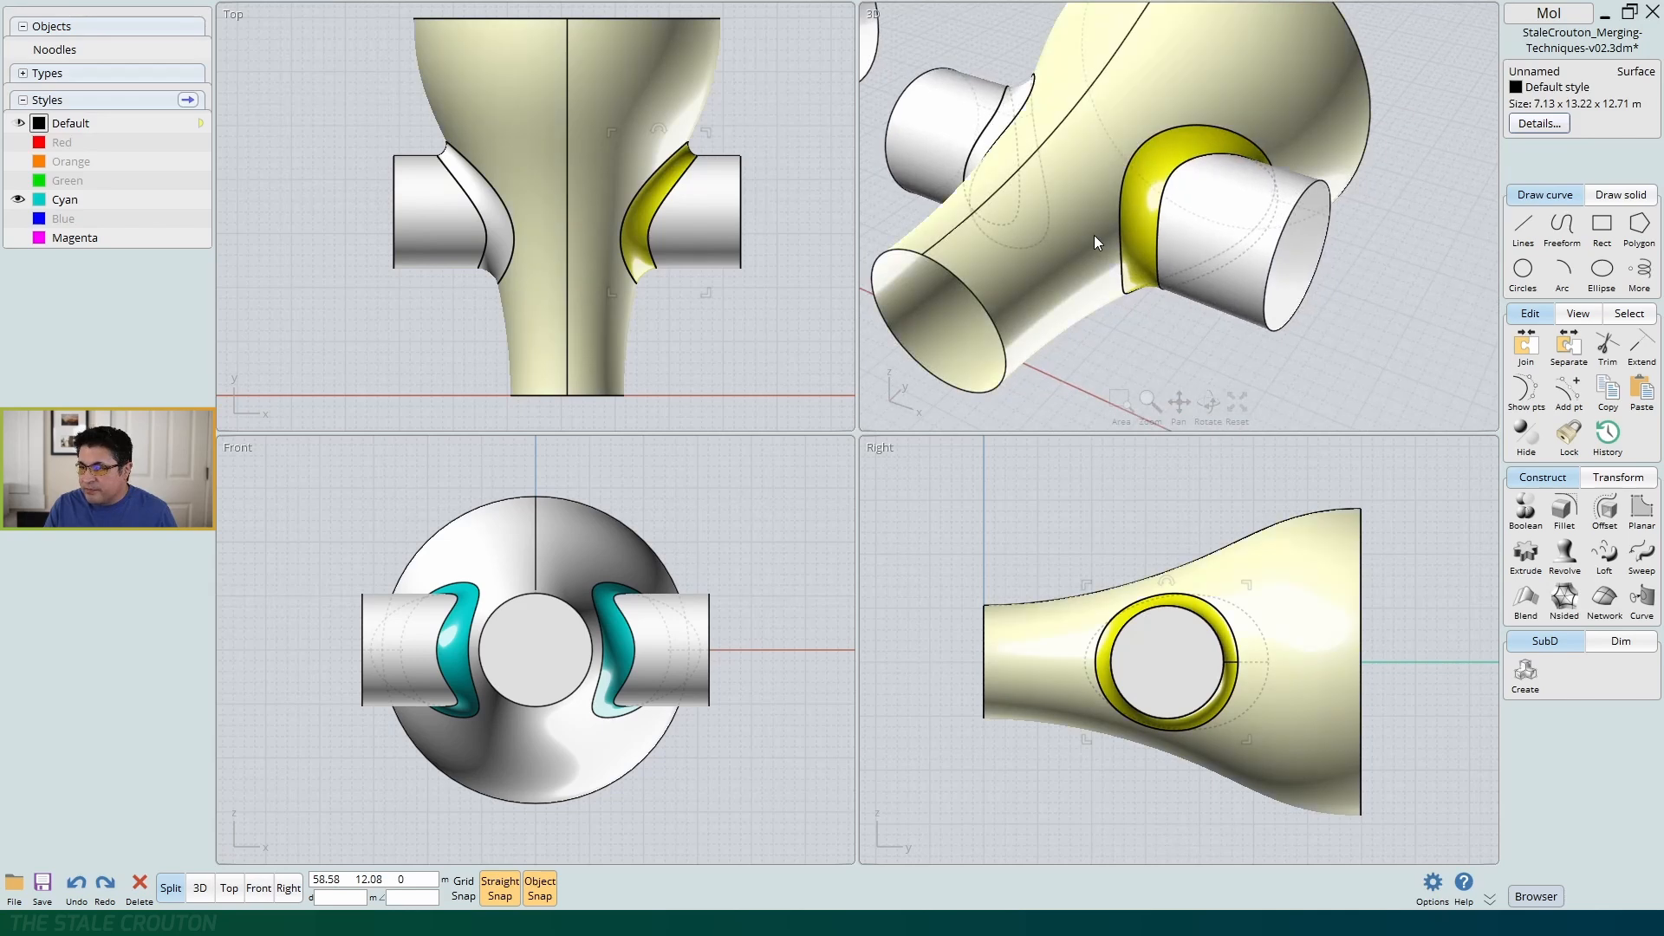
key(space)
scroll(811, 446, down, 2)
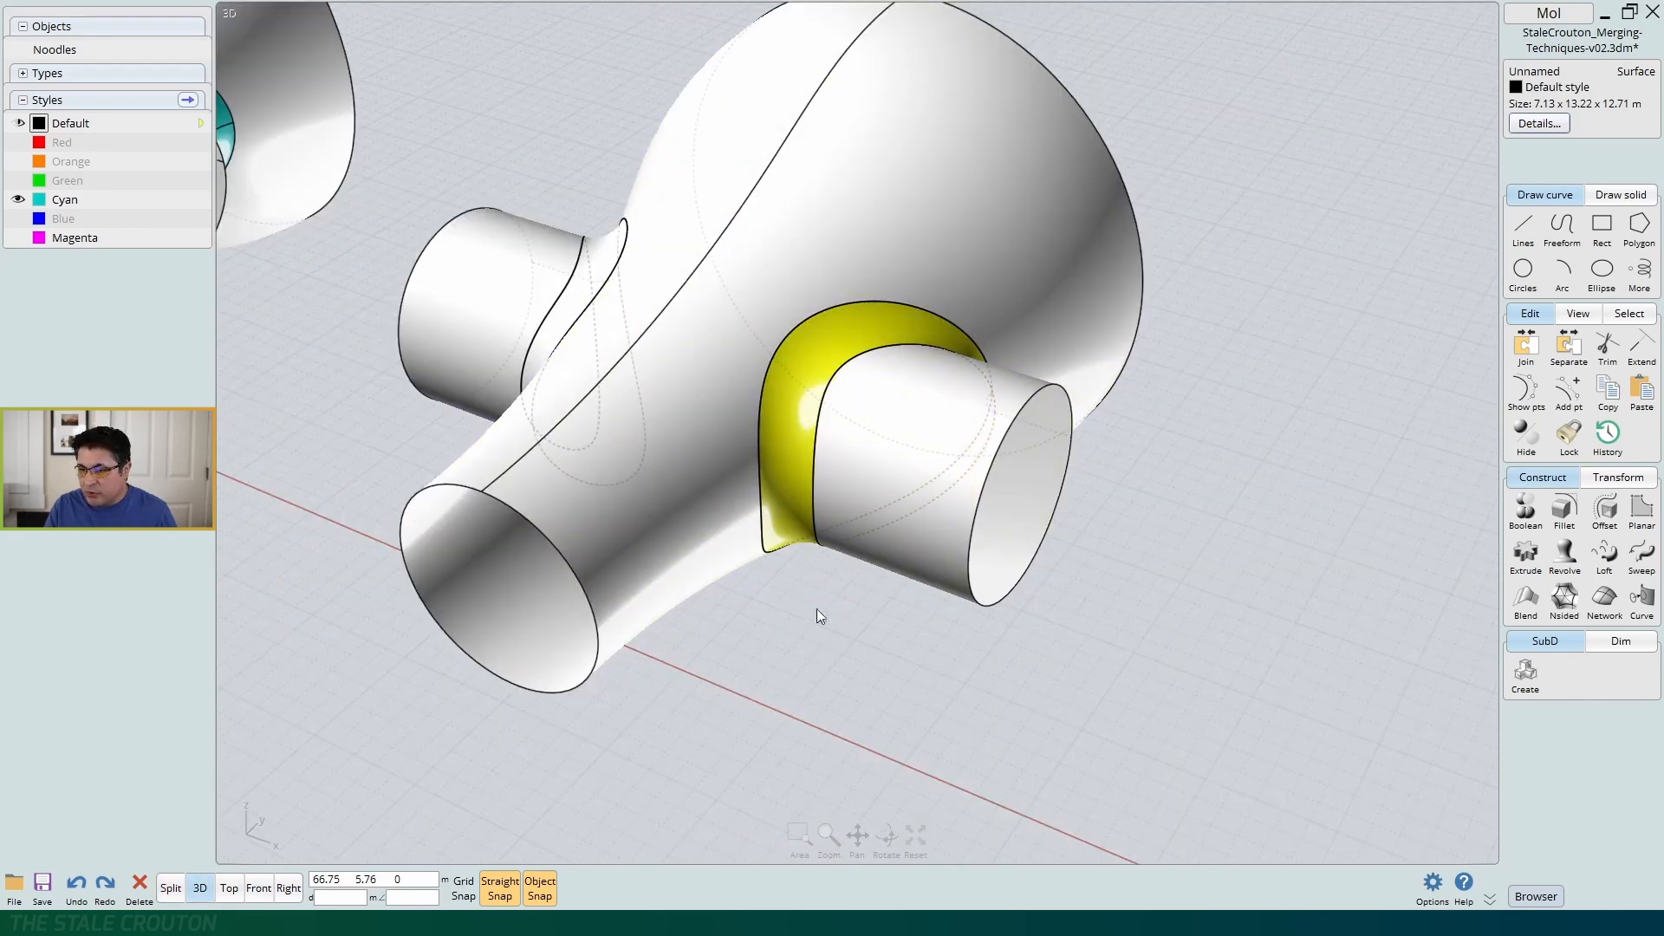
middle_drag(816, 610, 1024, 653)
click(1068, 457)
click(1068, 457)
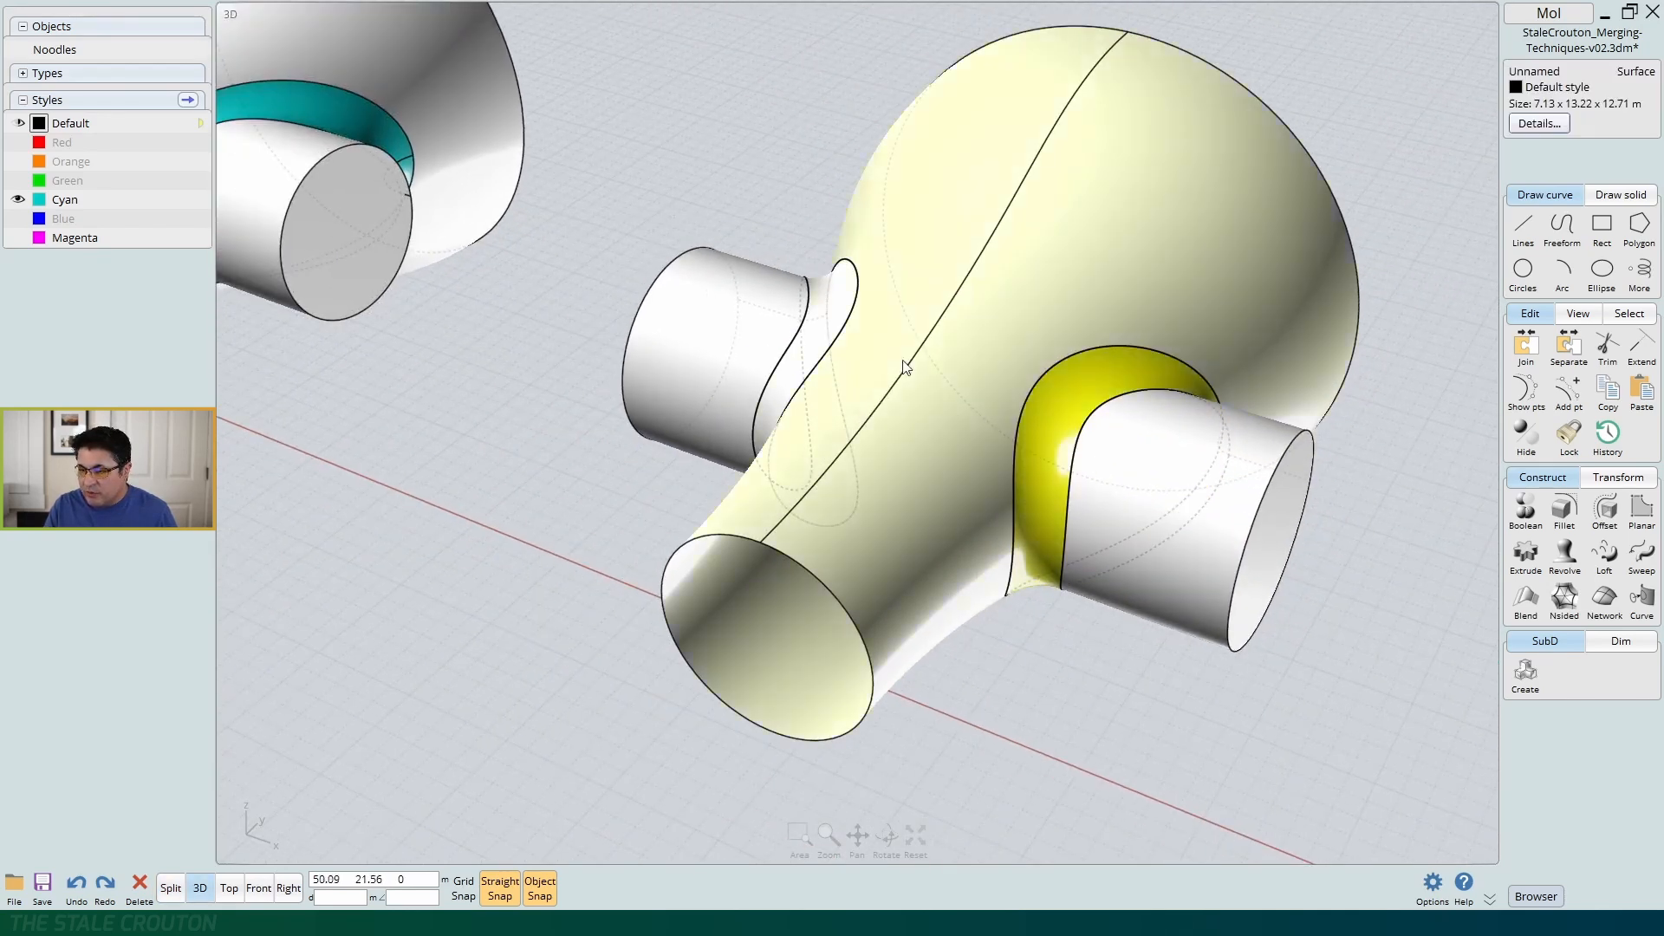
click(843, 305)
click(38, 203)
click(497, 511)
Pull the right-hand blend surface off the body to show the pieces are separate, and undo the move
right_drag(818, 603, 906, 603)
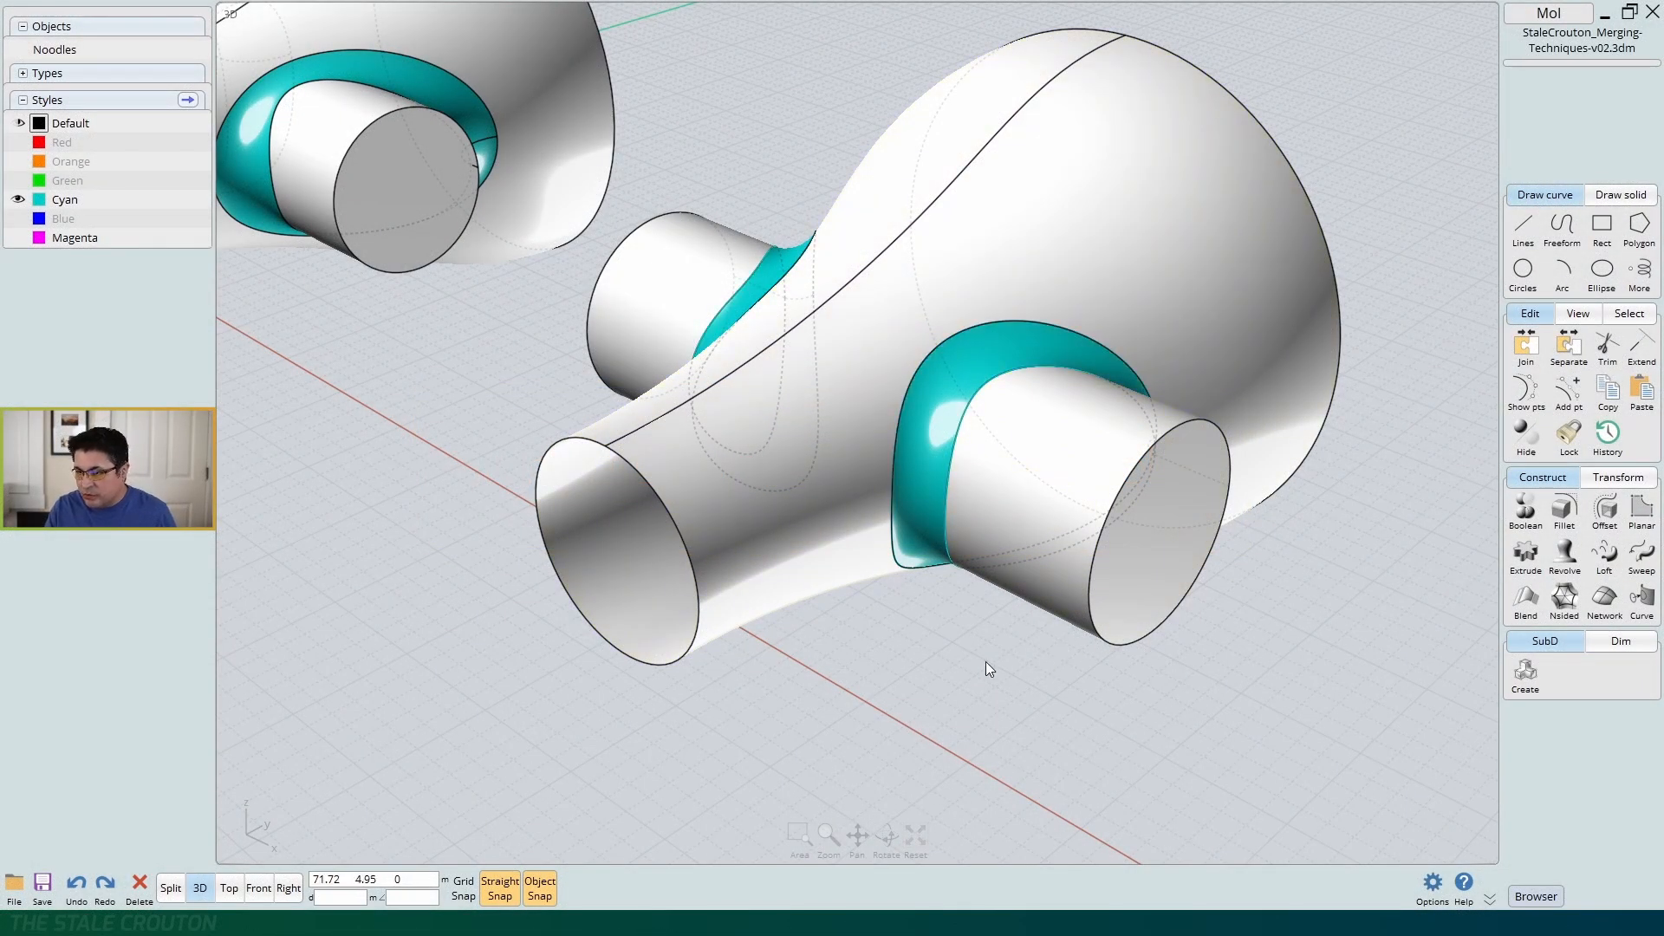
mouse_move(985, 663)
right_down()
mouse_move(1081, 792)
mouse_move(993, 674)
right_up()
click(1064, 607)
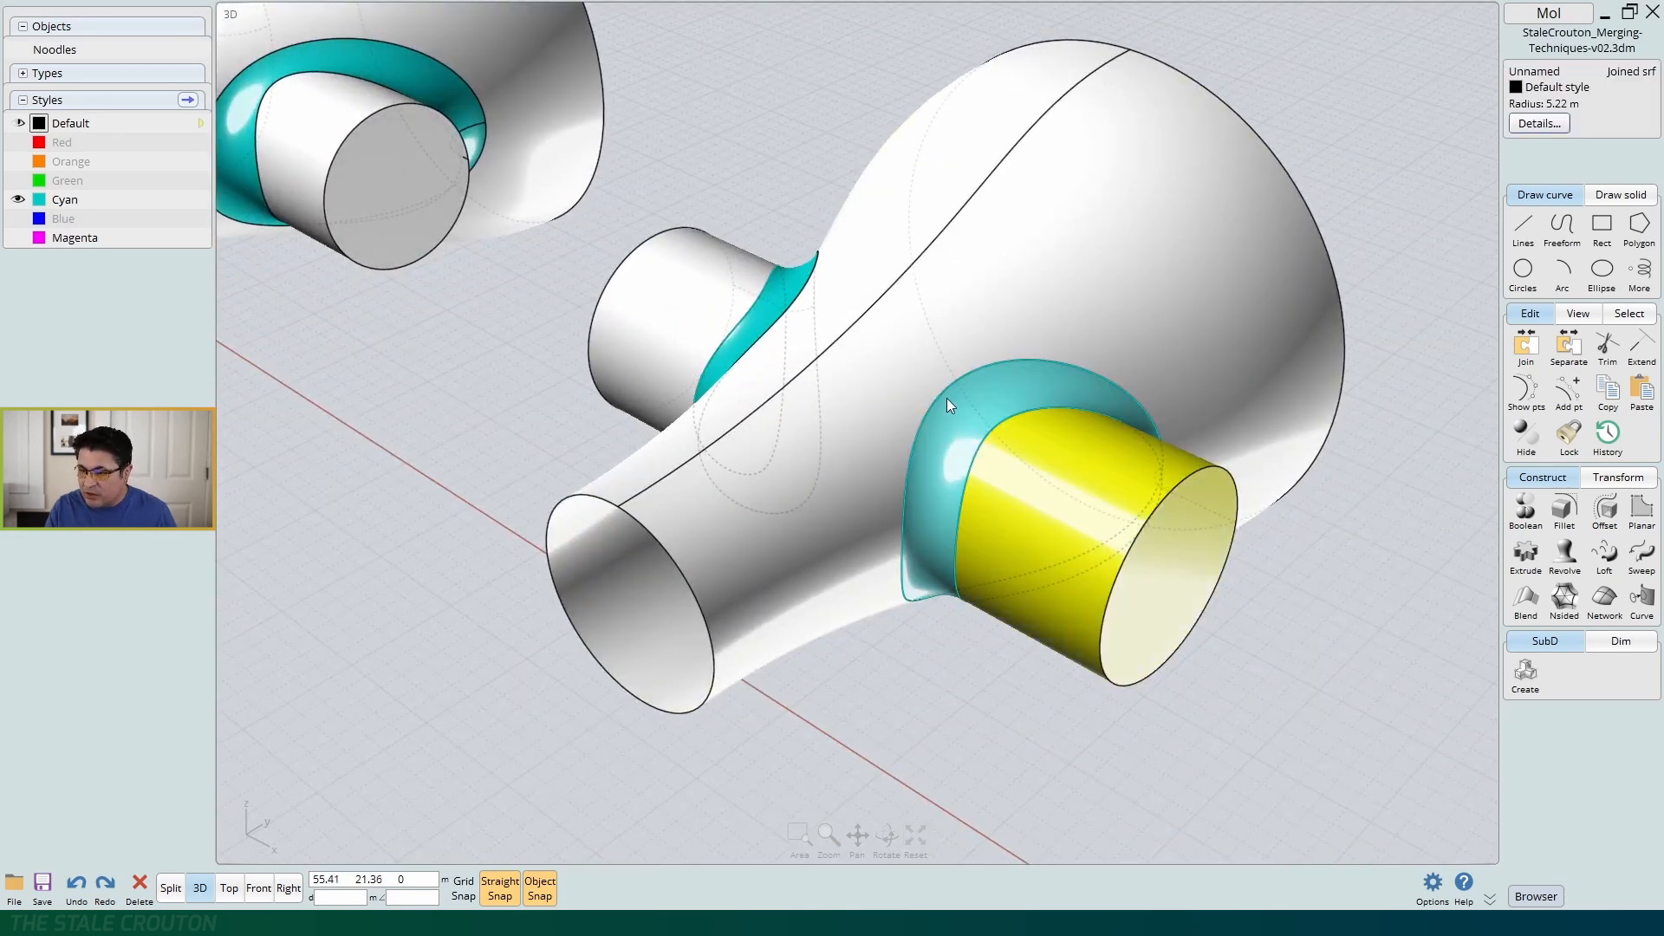
click(964, 569)
drag(960, 429, 993, 158)
right_drag(875, 339, 997, 334)
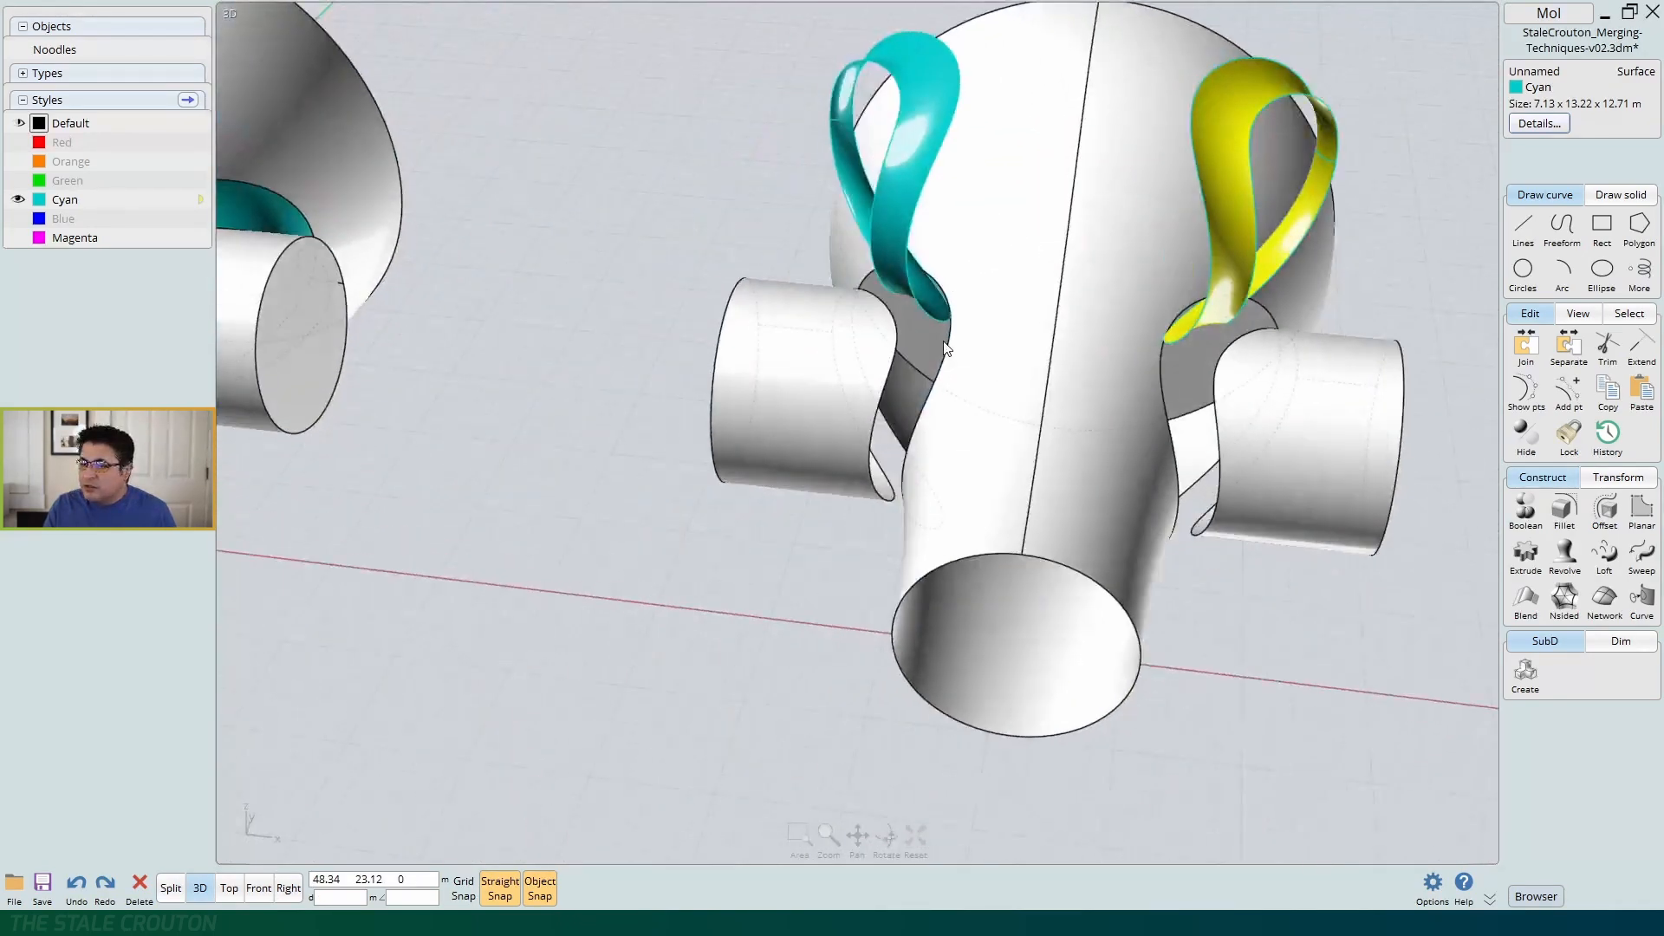
click(808, 546)
right_drag(1286, 392, 1127, 646)
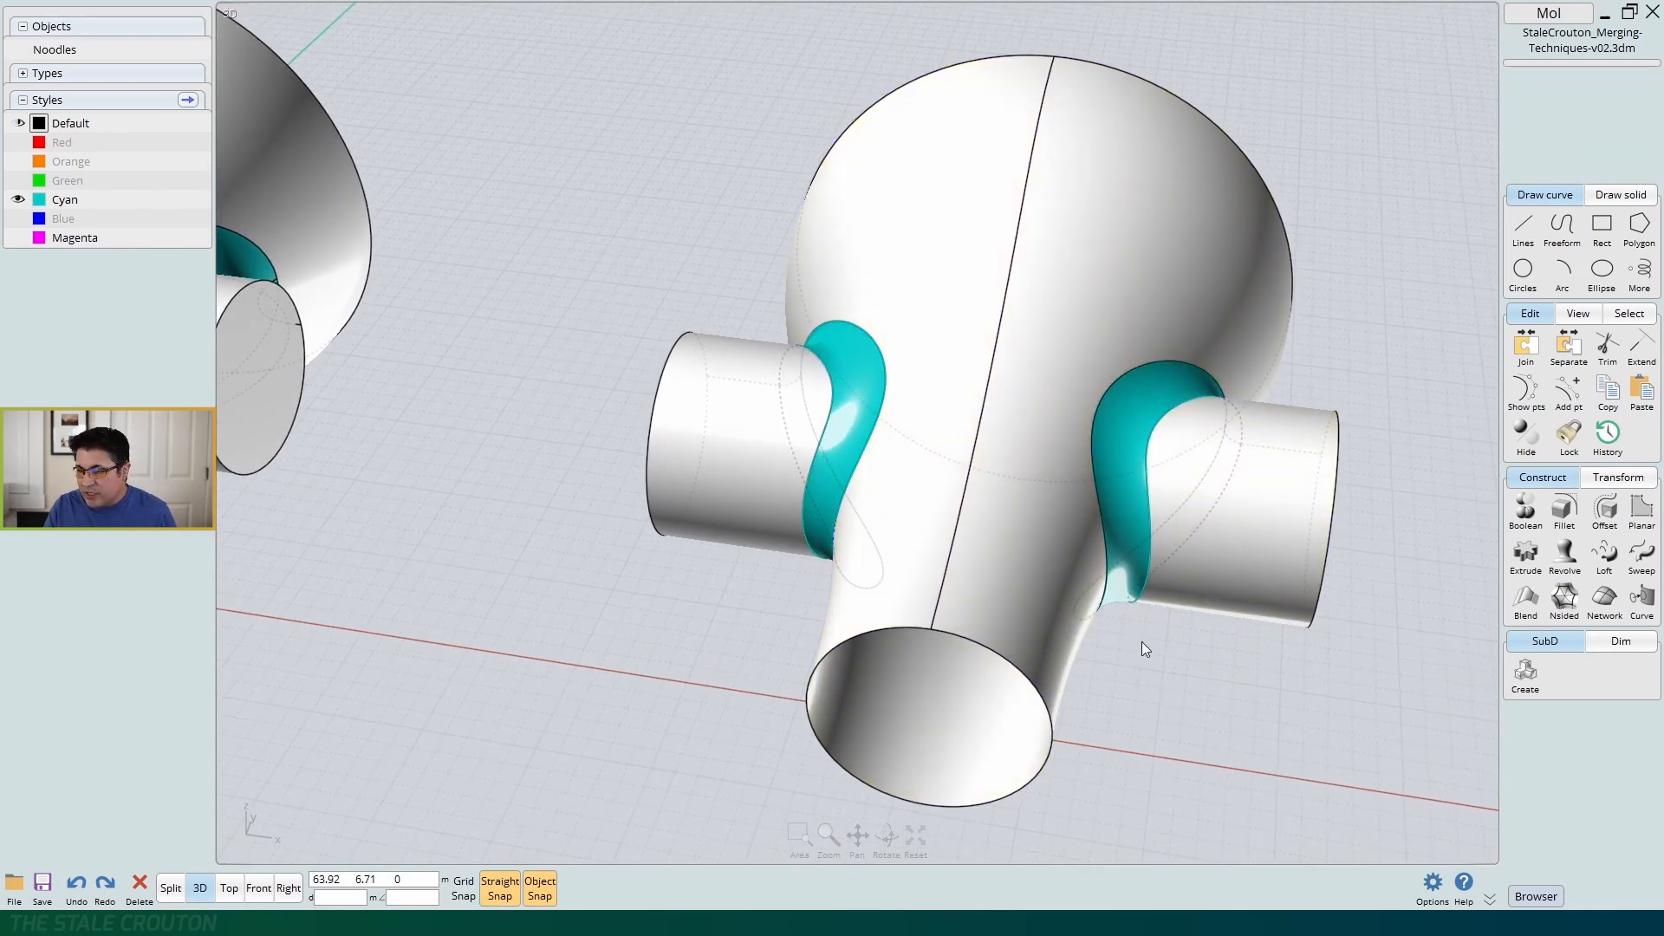
Cap the body's open narrow end with a planar surface built from its circular edge
click(1014, 642)
right_drag(1126, 685, 1090, 633)
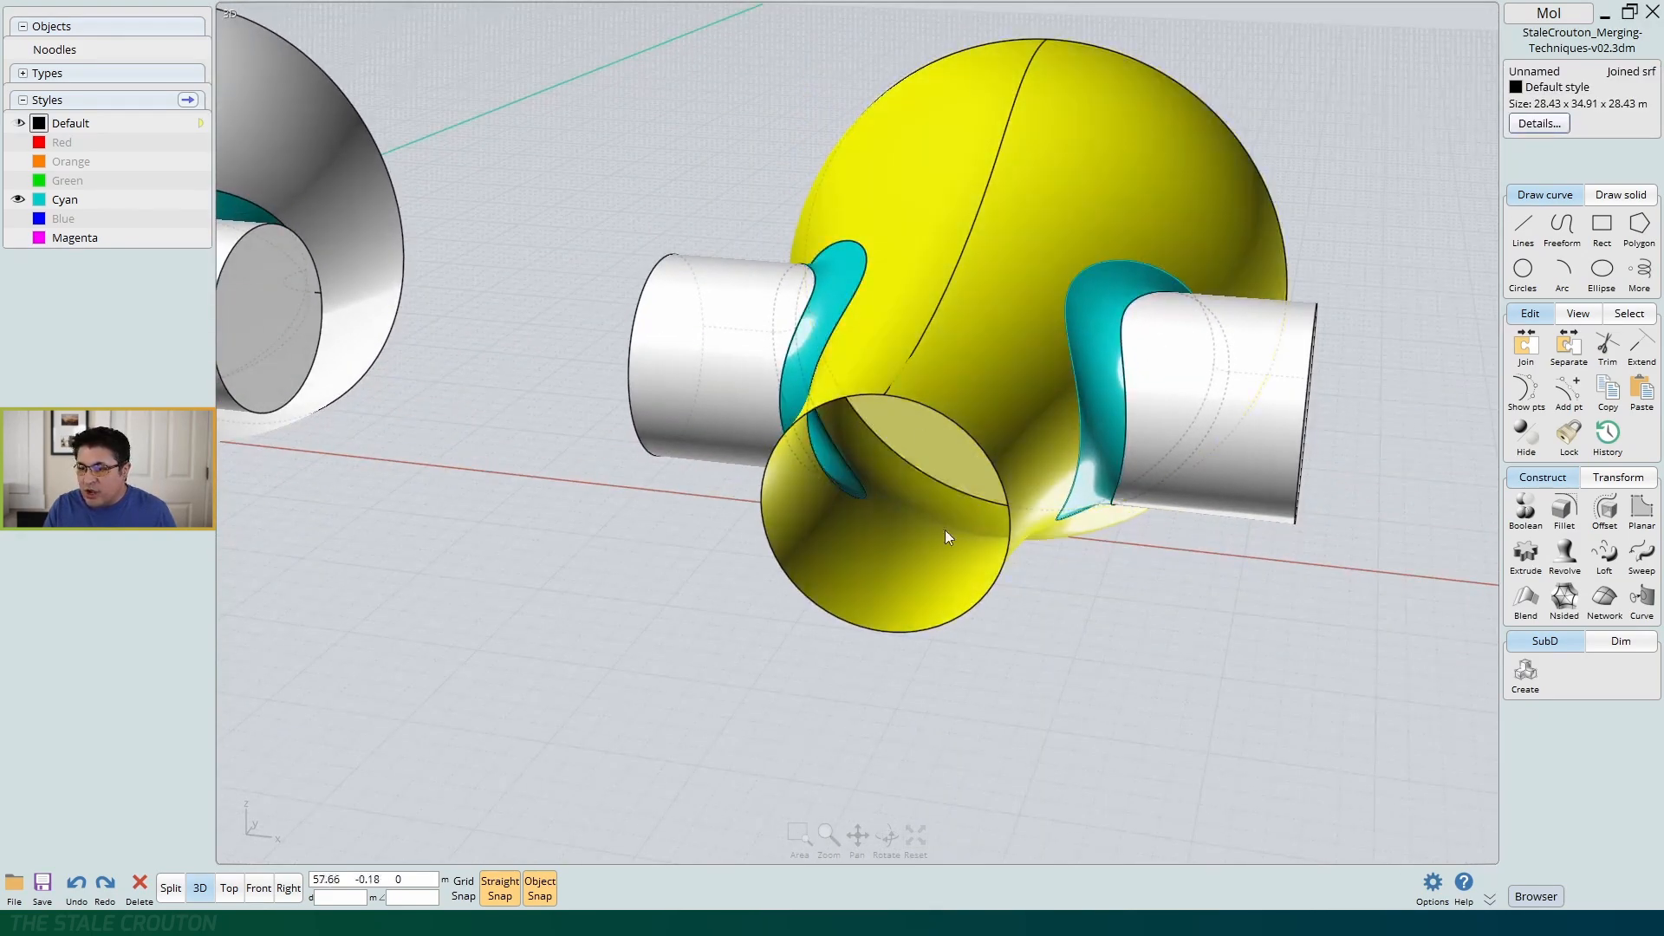
click(1063, 555)
click(1005, 402)
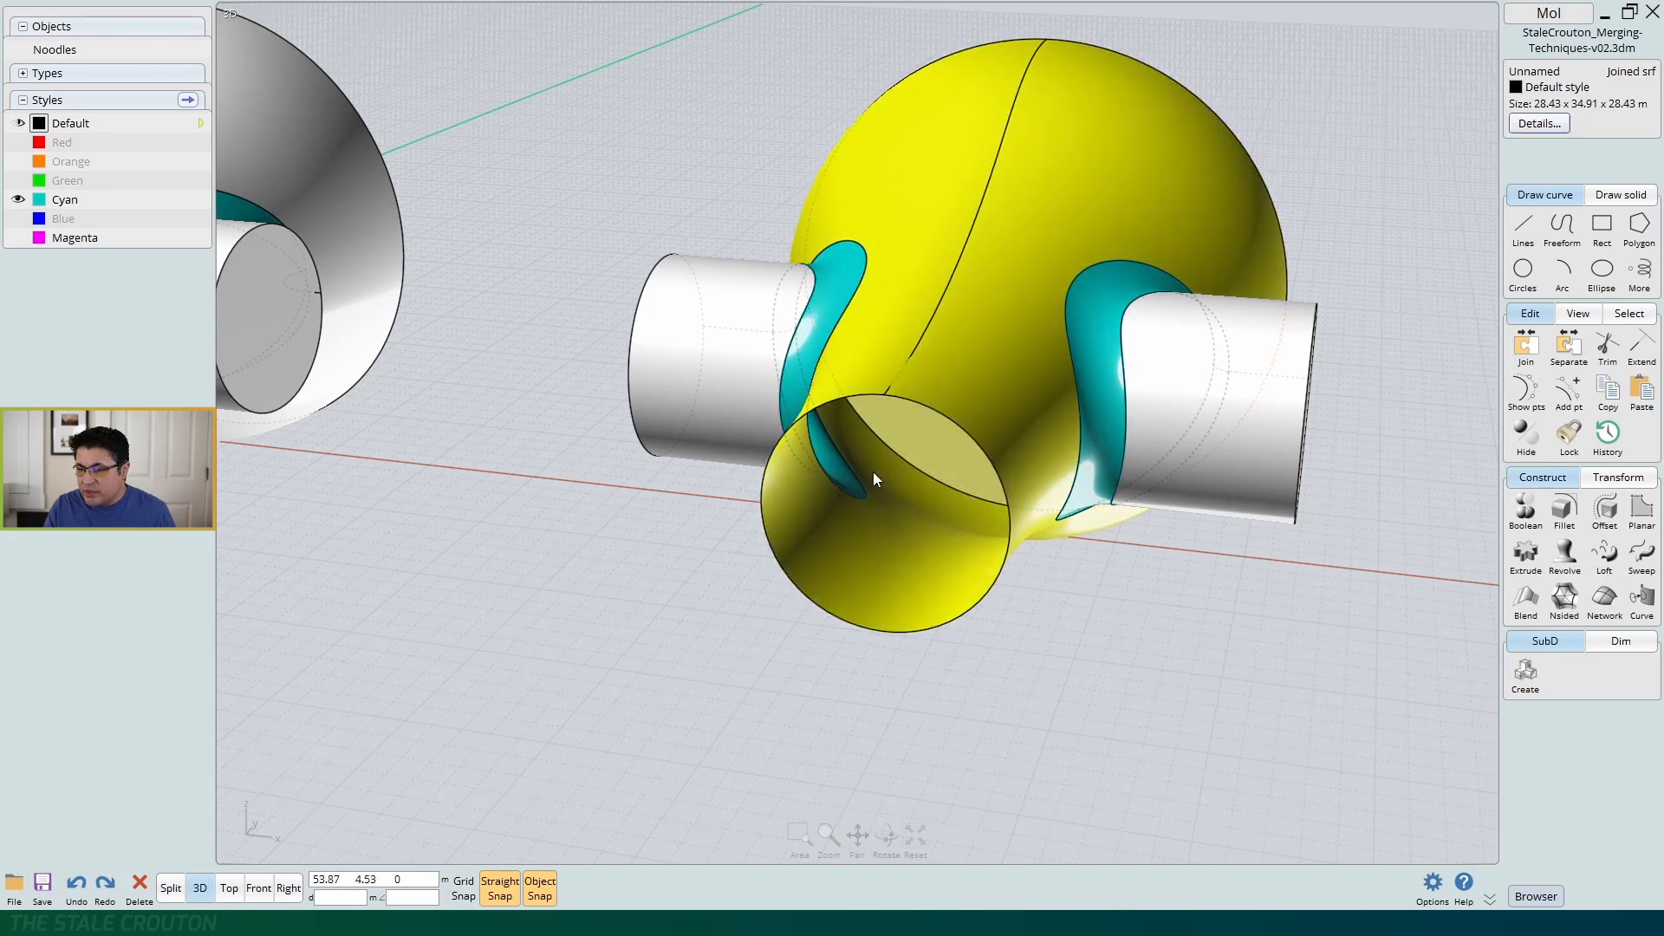
right_drag(975, 563, 1019, 624)
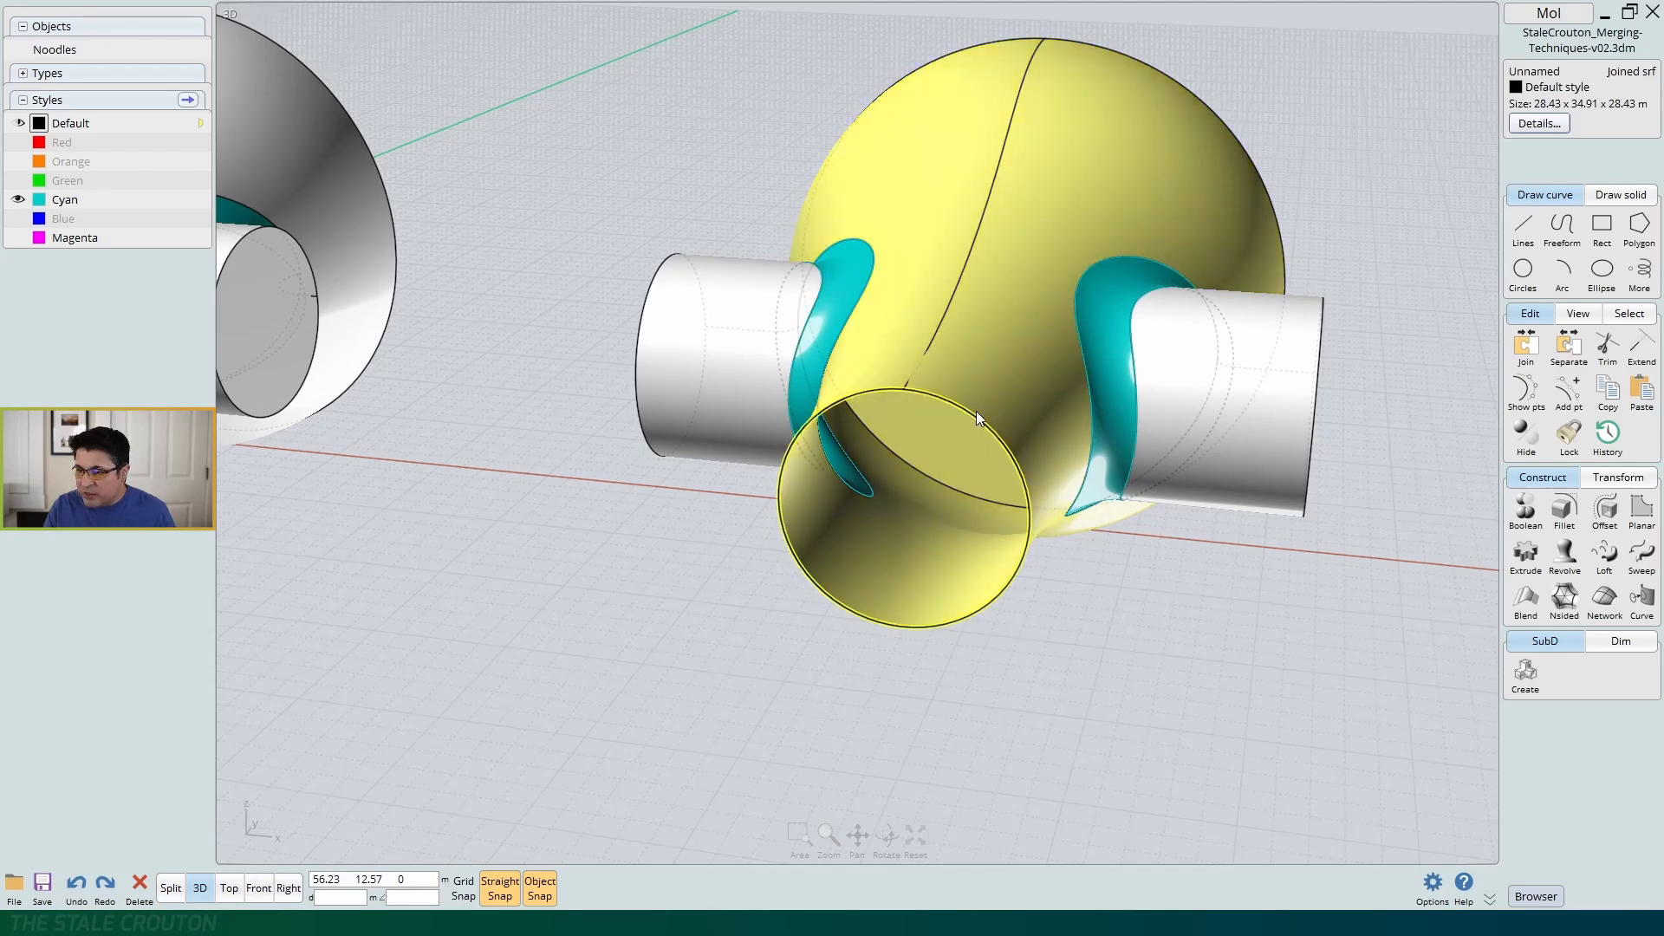
click(976, 412)
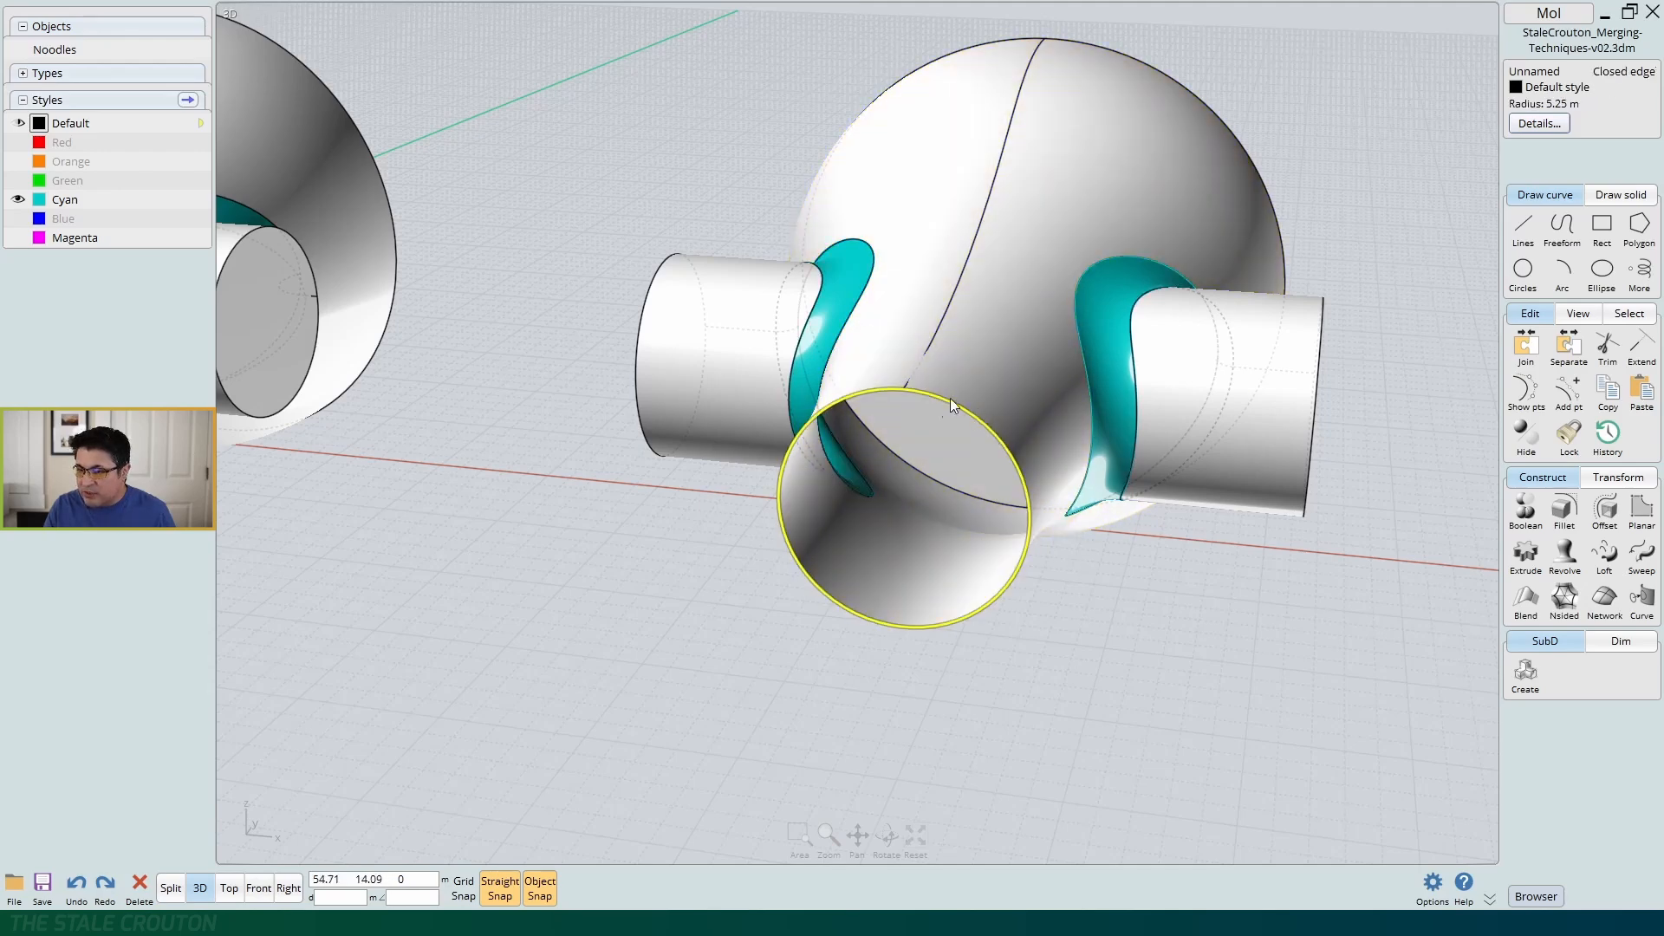
click(1642, 512)
Move the planar cap away from the narrow opening and undo the move
right_drag(1117, 617, 794, 571)
drag(794, 570, 693, 644)
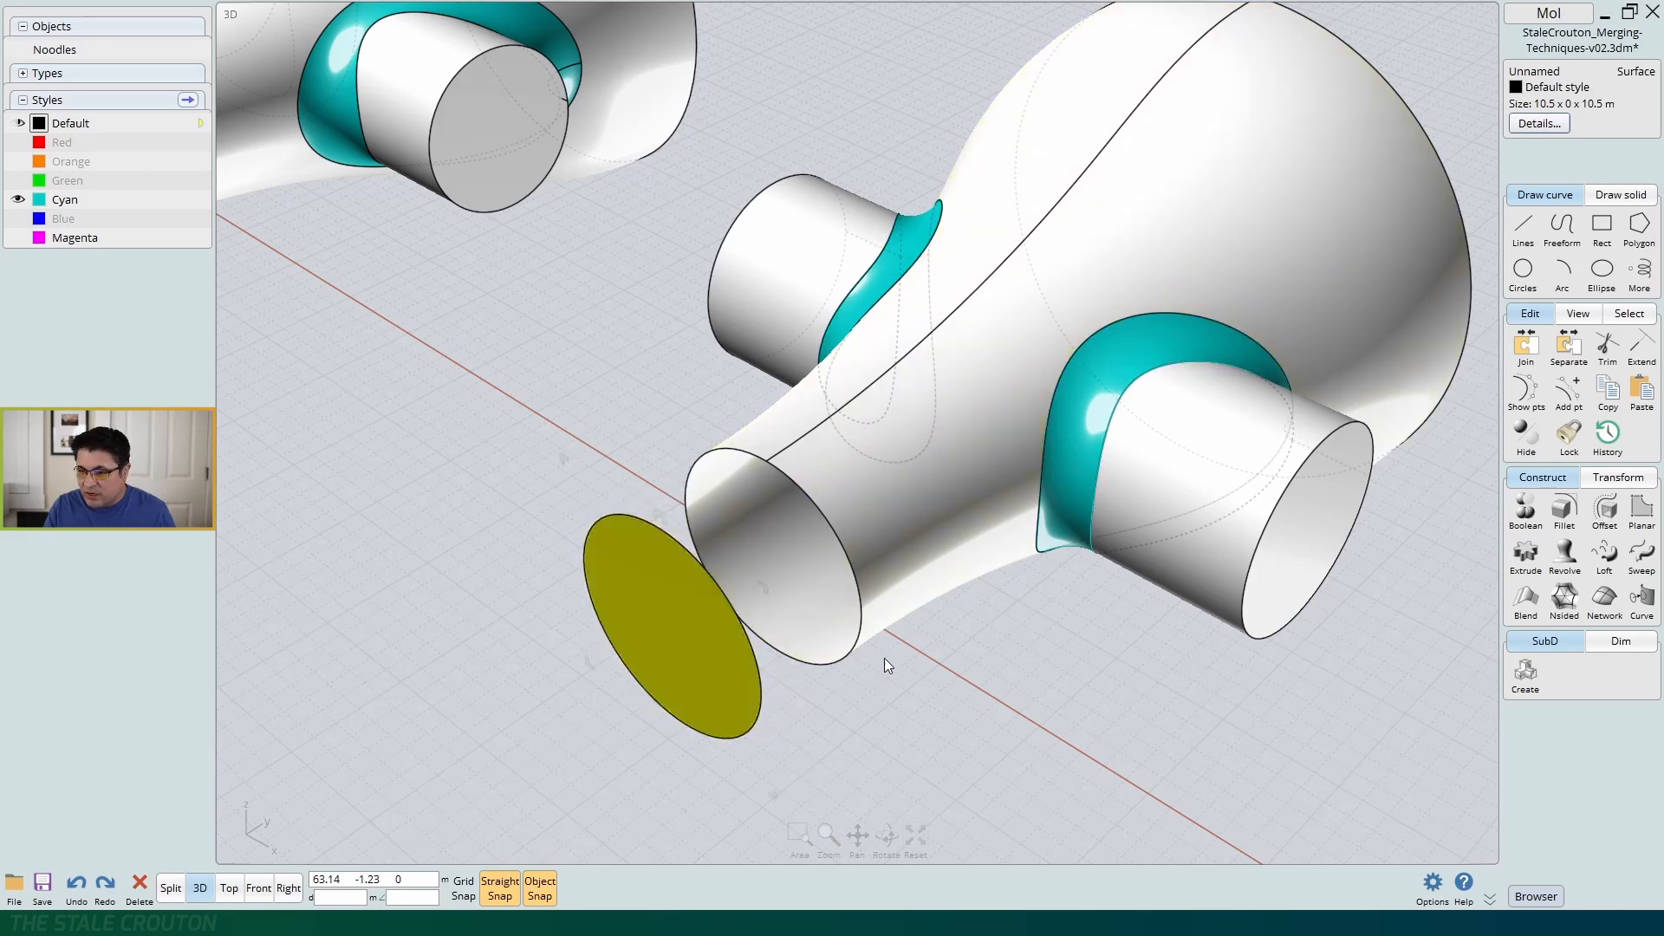
key(ctrl+z)
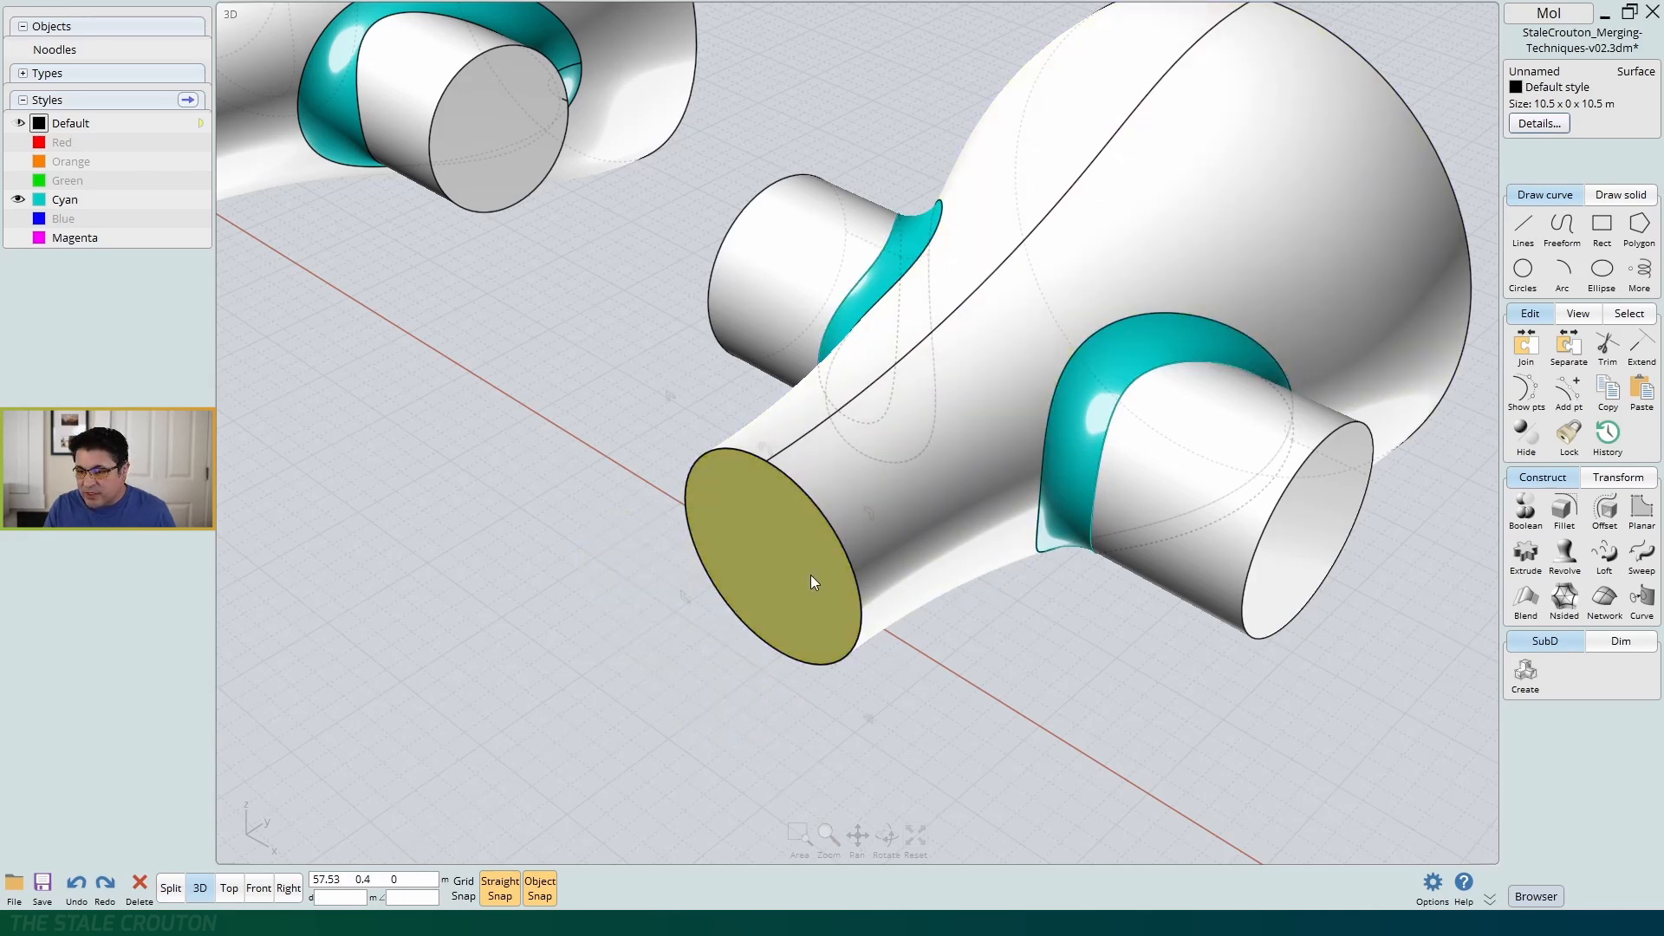
Select the body together with its planar cap to check whether they are separate objects
click(923, 507)
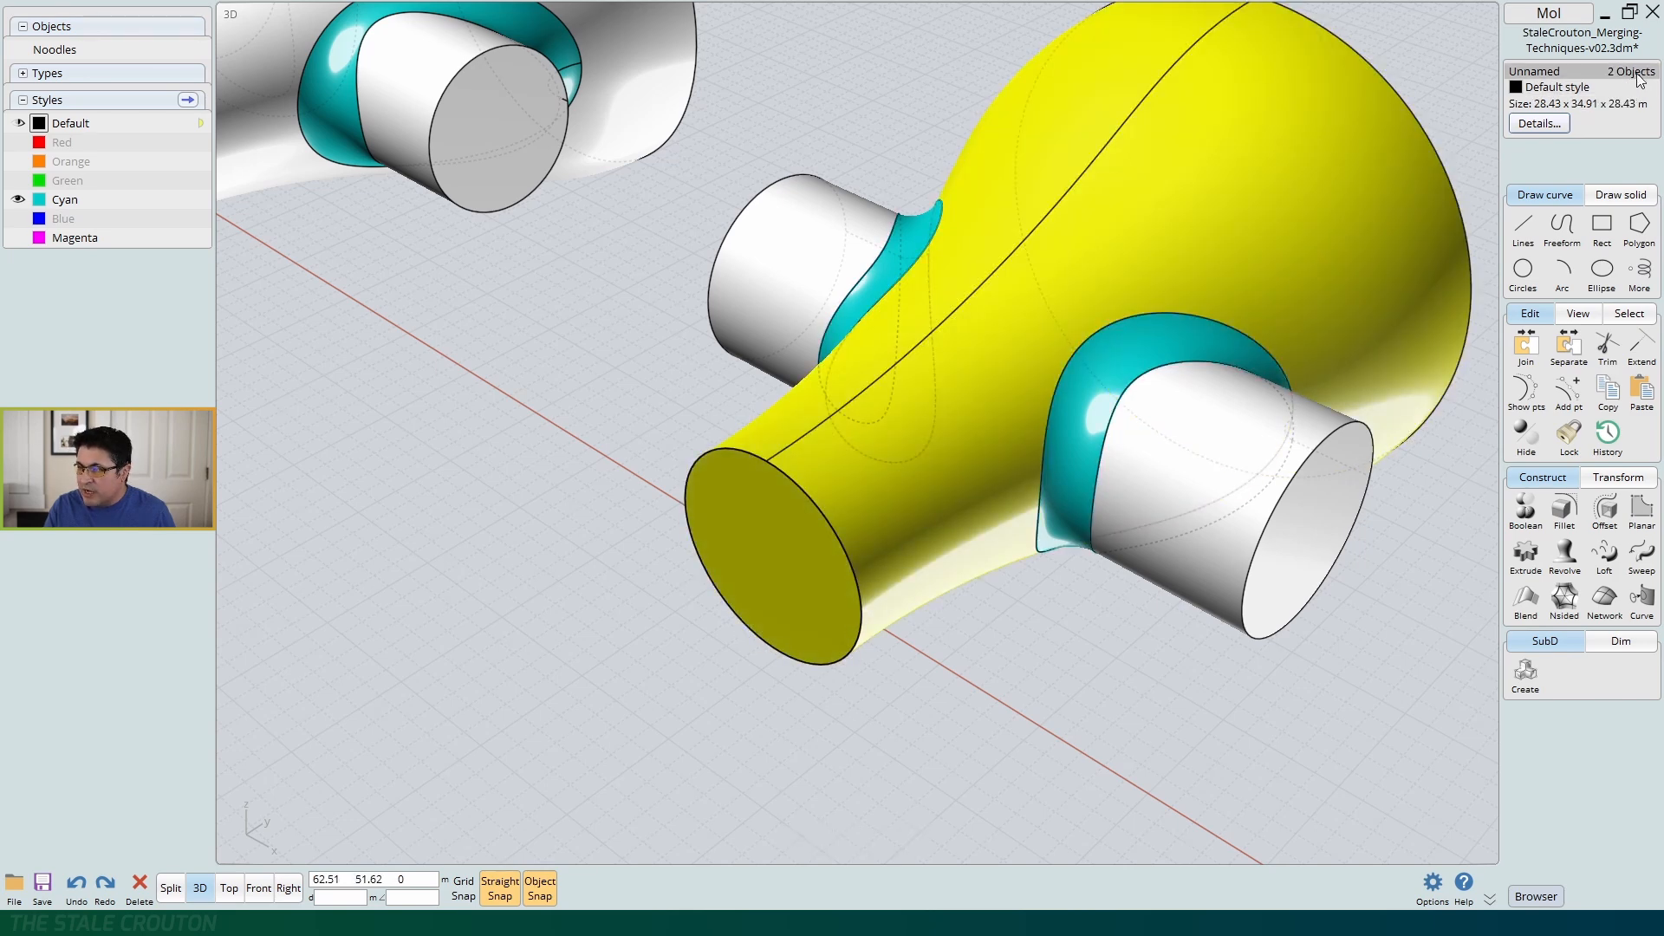
right_drag(981, 612, 1011, 628)
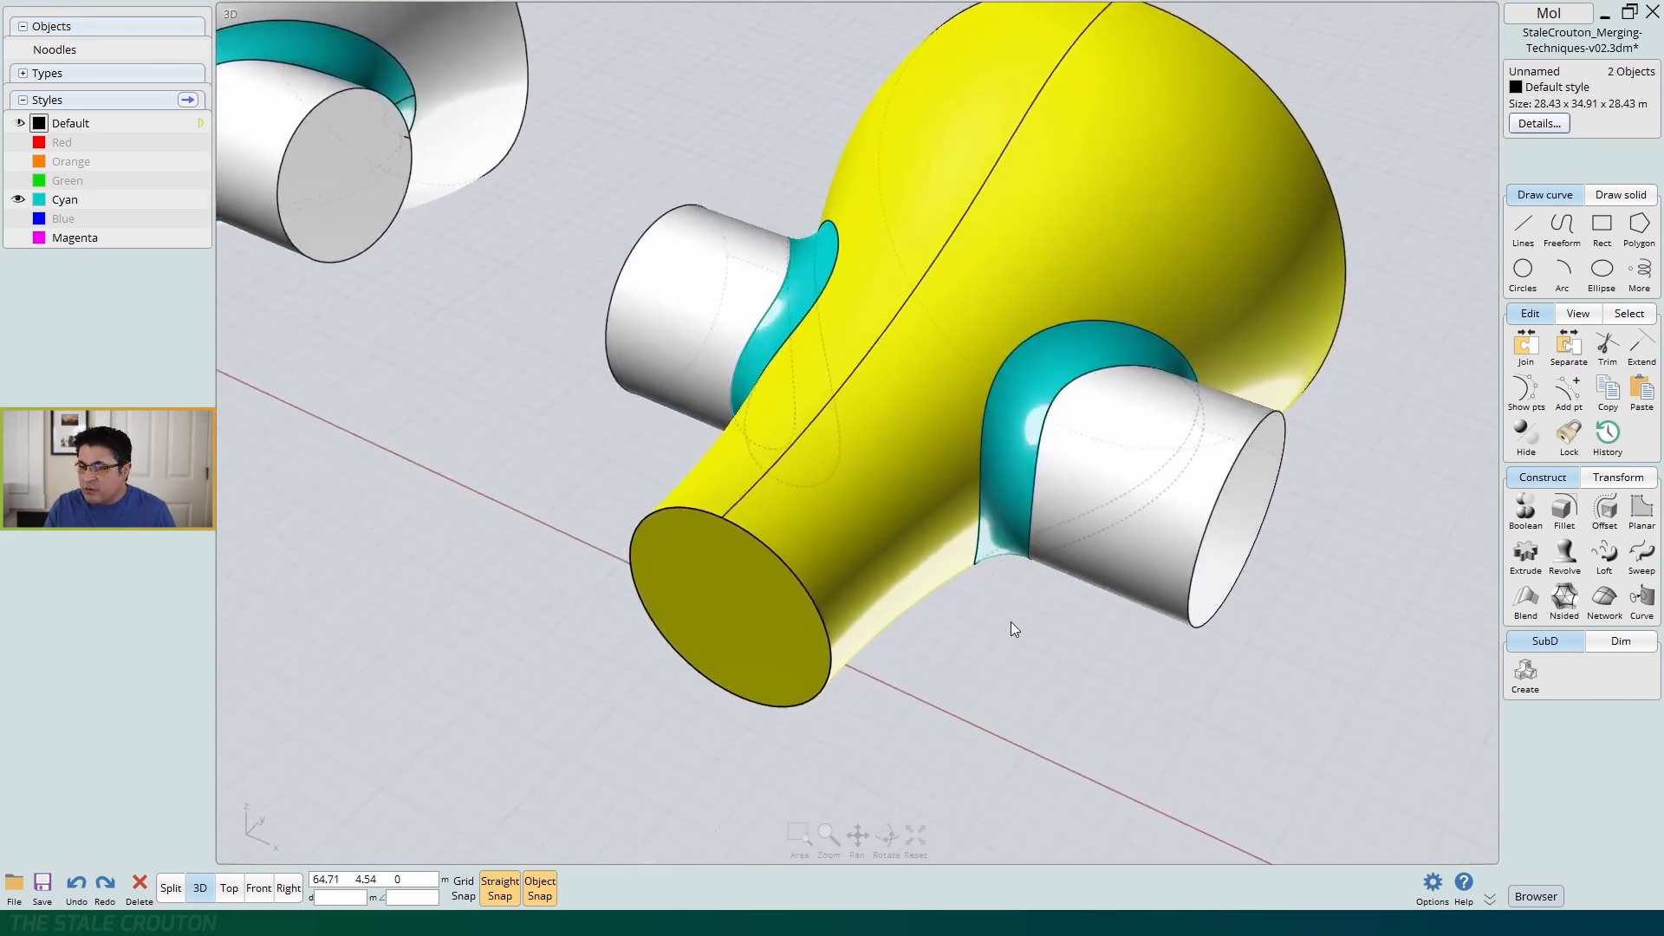
click(1209, 747)
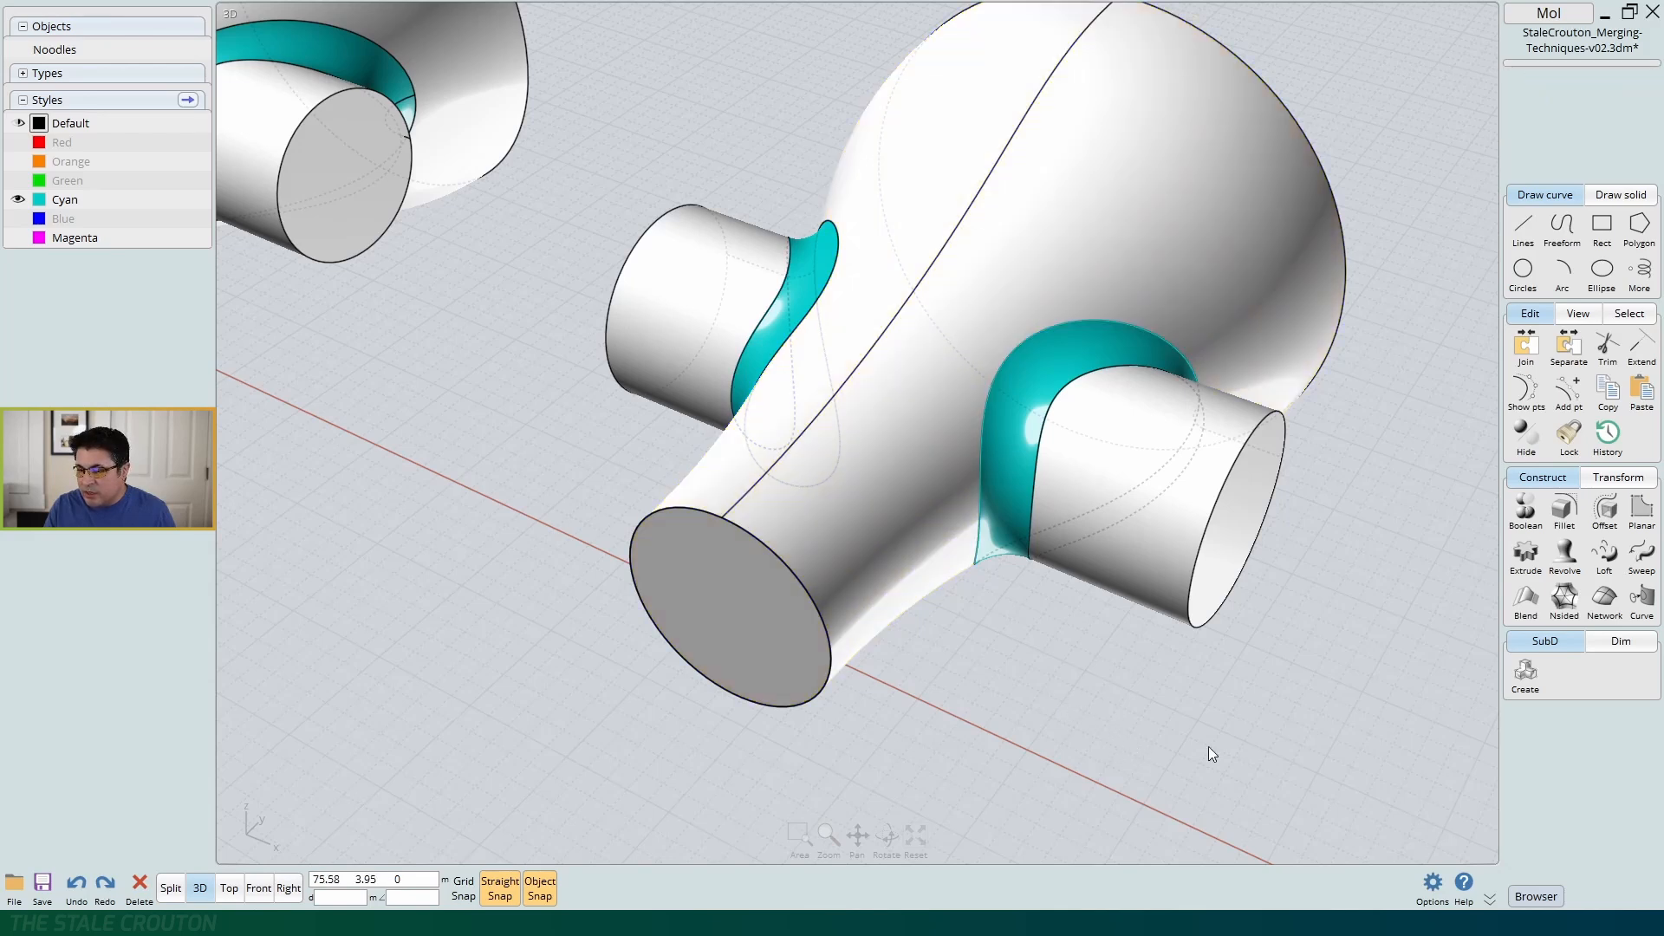
Join the body, the planar cap, both cylinder arms and both blend surfaces into one object
drag(1156, 733, 704, 276)
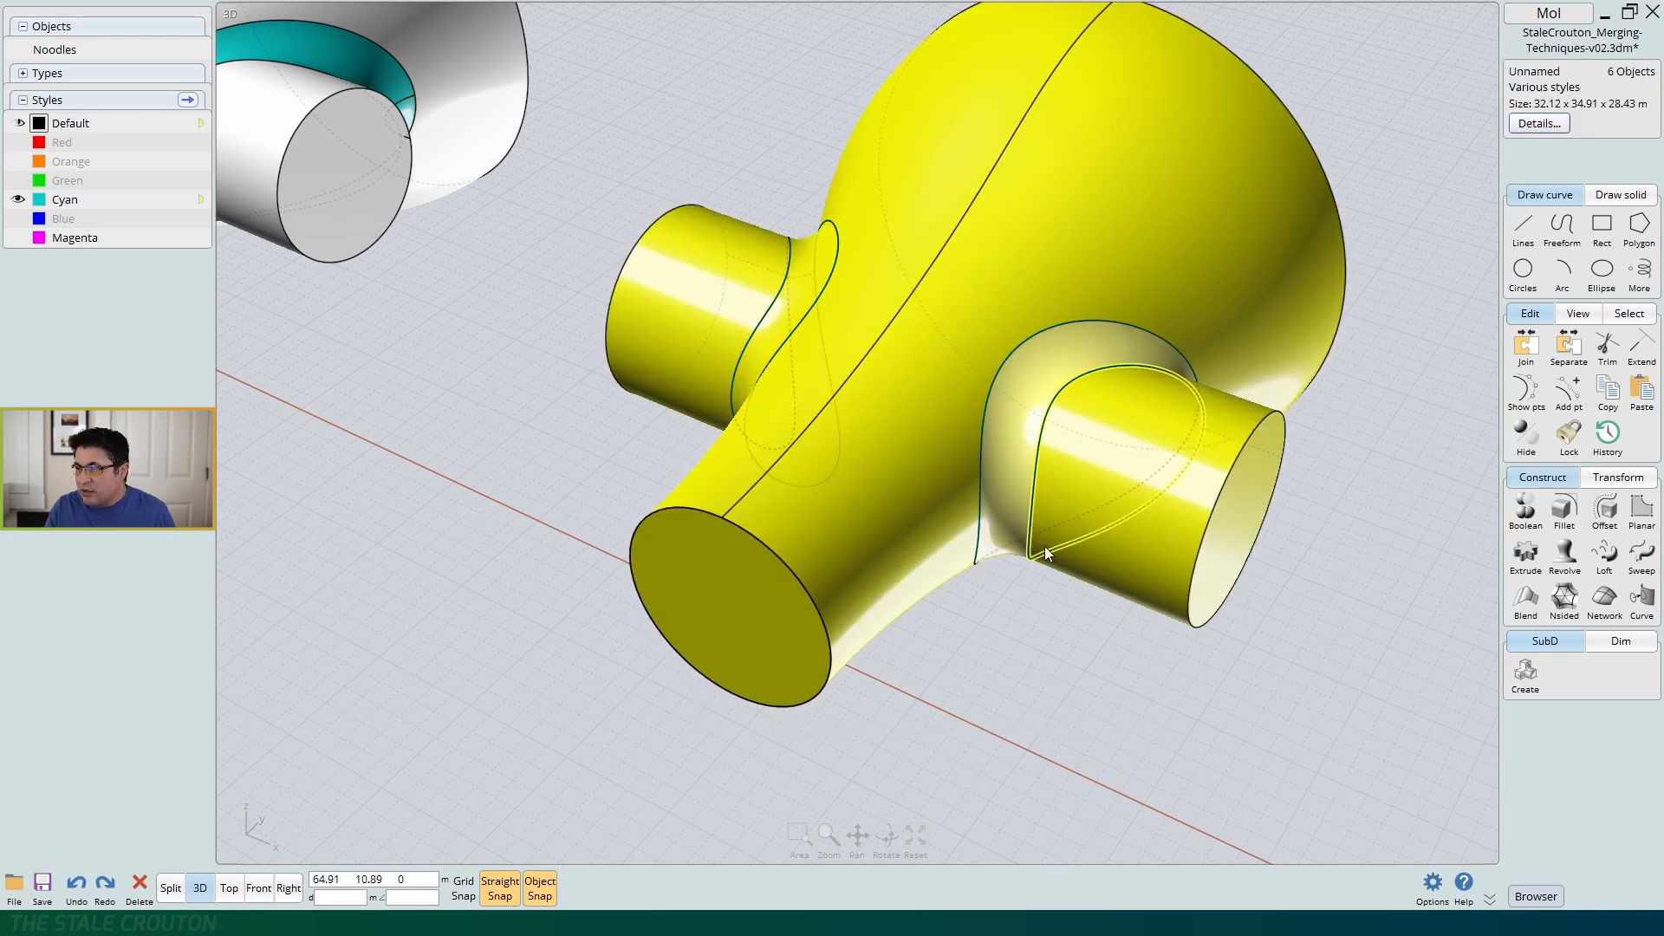
right_drag(1078, 688, 1023, 695)
right_drag(975, 627, 957, 661)
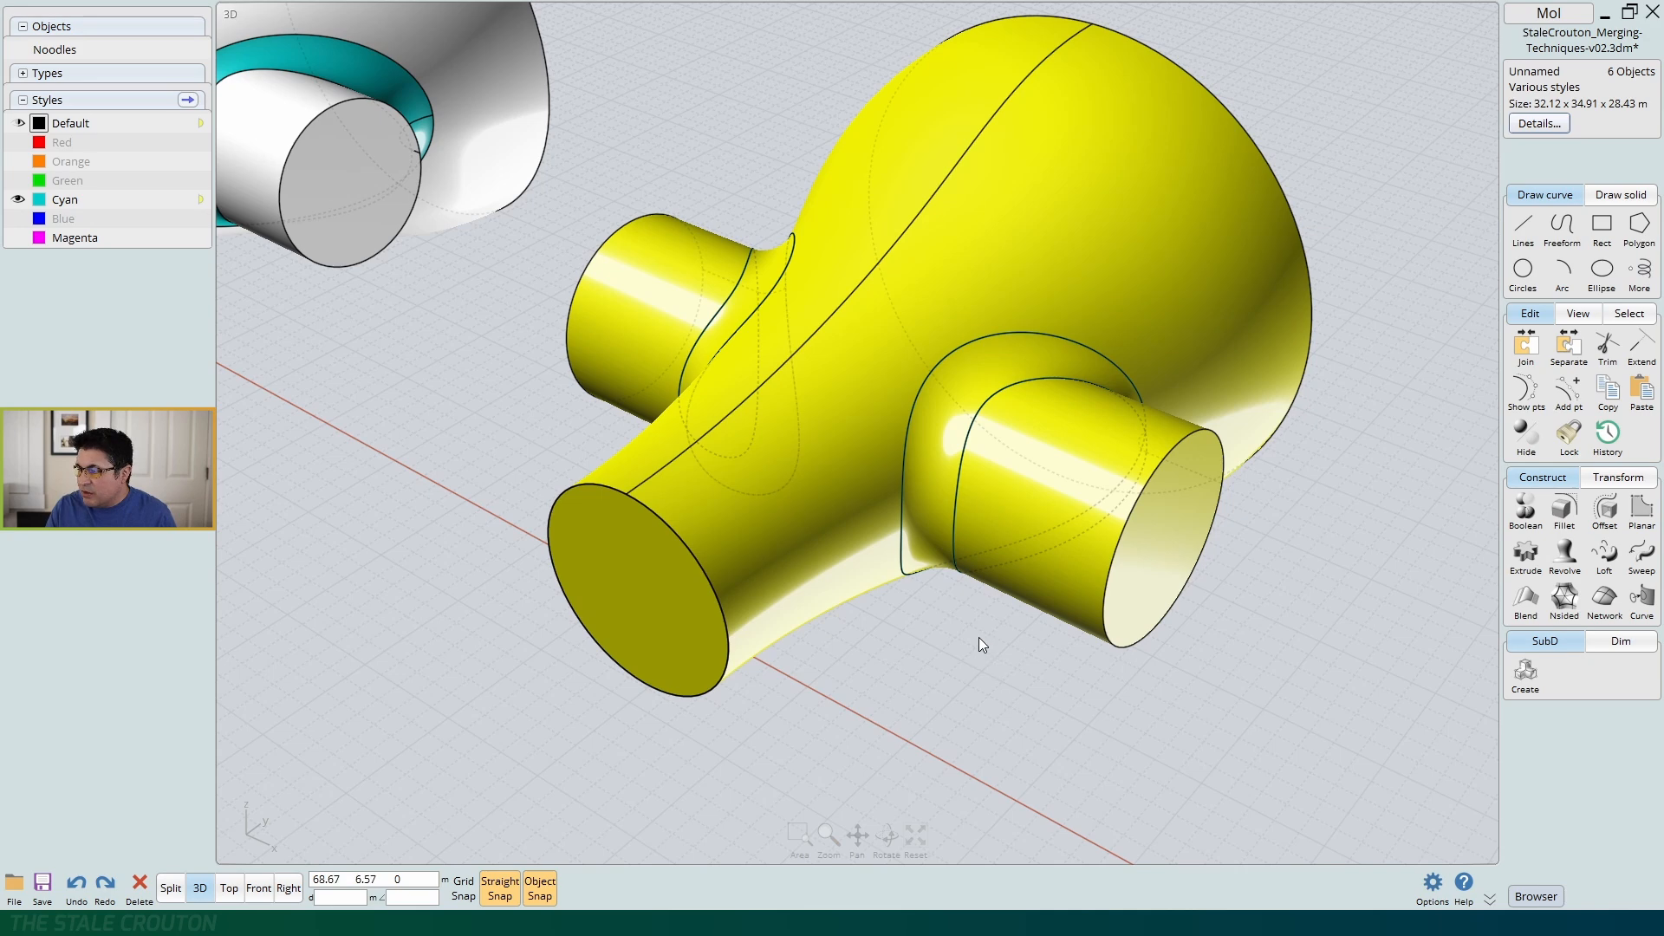
click(1526, 347)
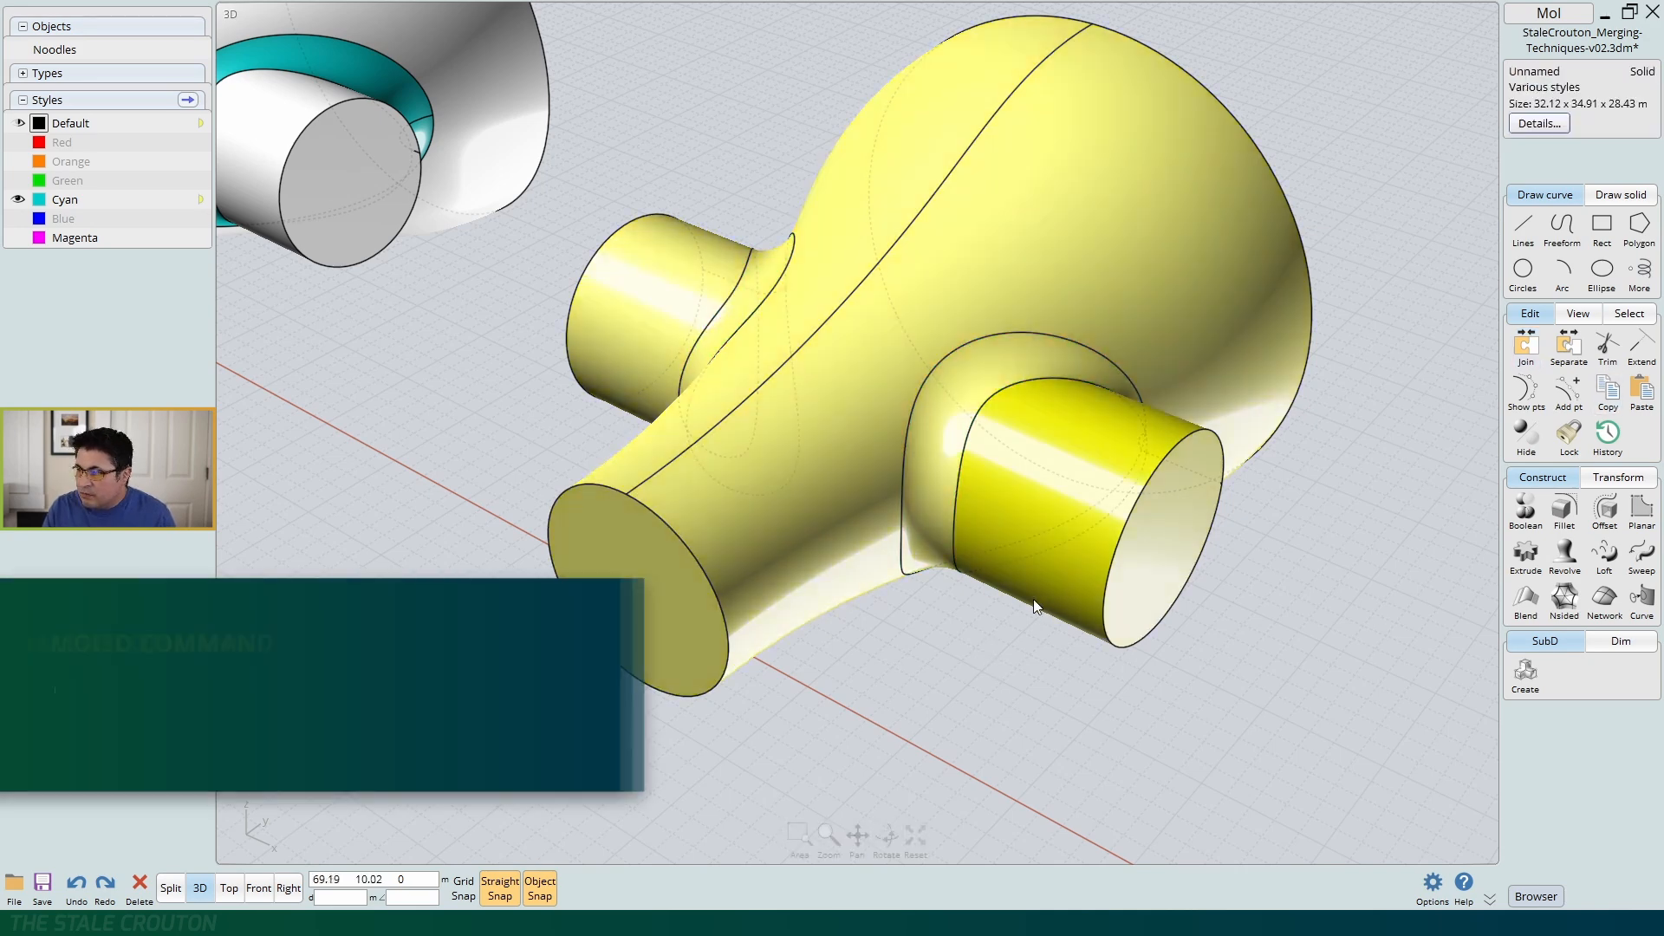
Inspect the joined model's arm junctions and capped ends from several angles
right_drag(923, 658, 1094, 620)
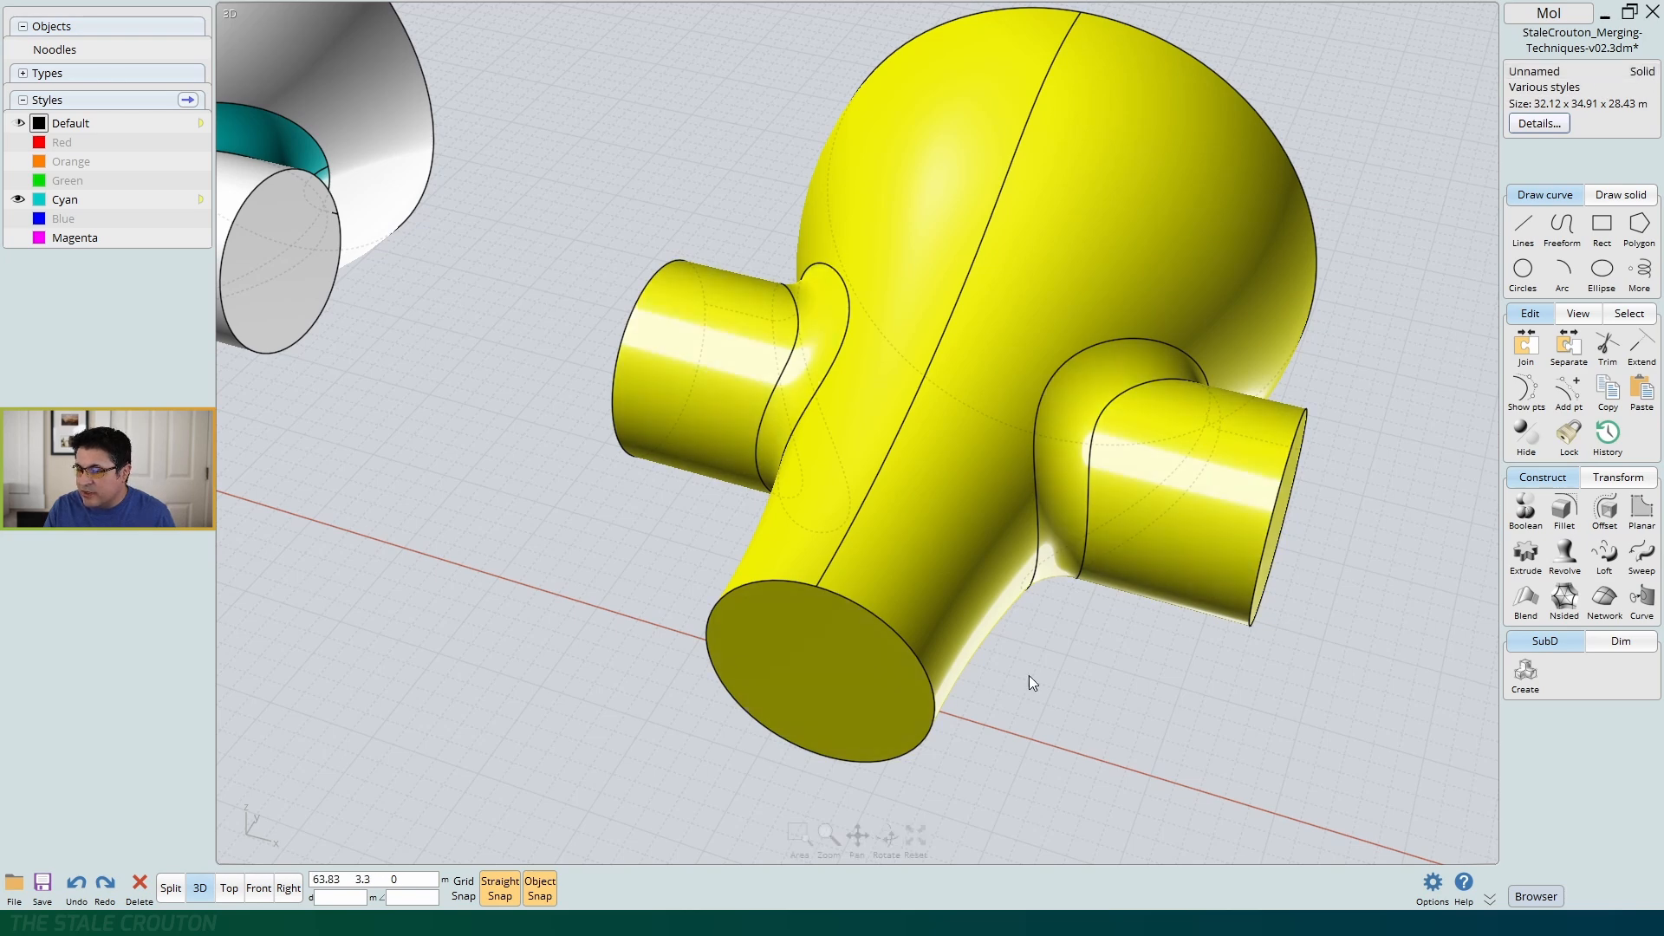
click(936, 511)
click(933, 508)
right_drag(840, 602, 1029, 418)
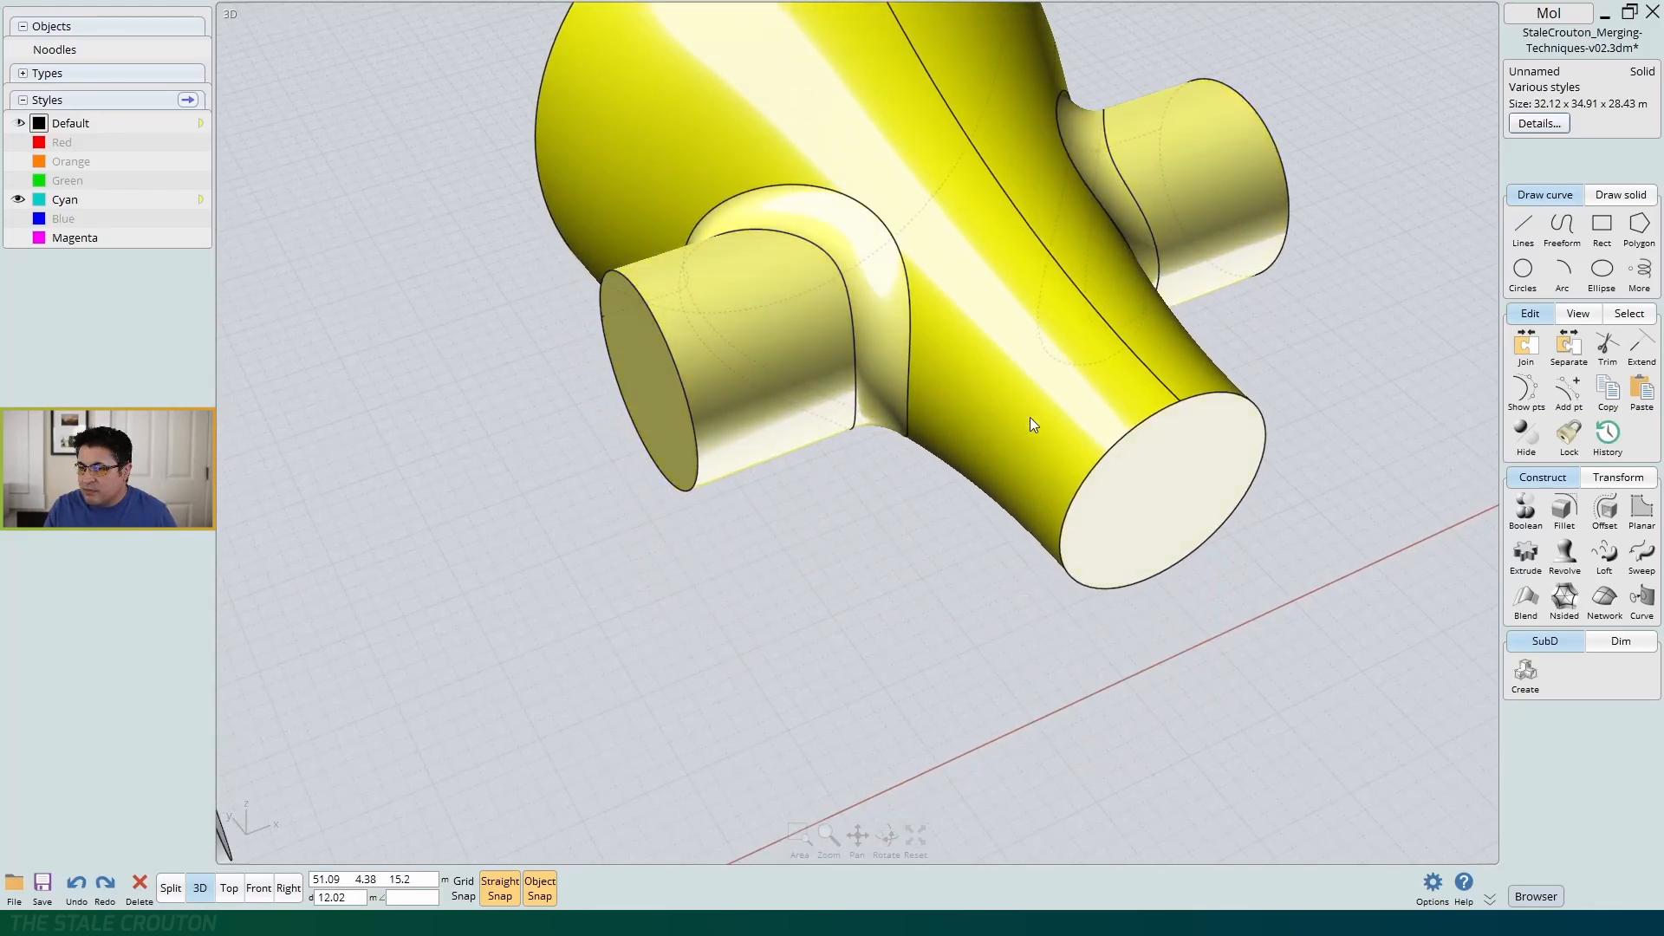
right_drag(1025, 492, 1053, 689)
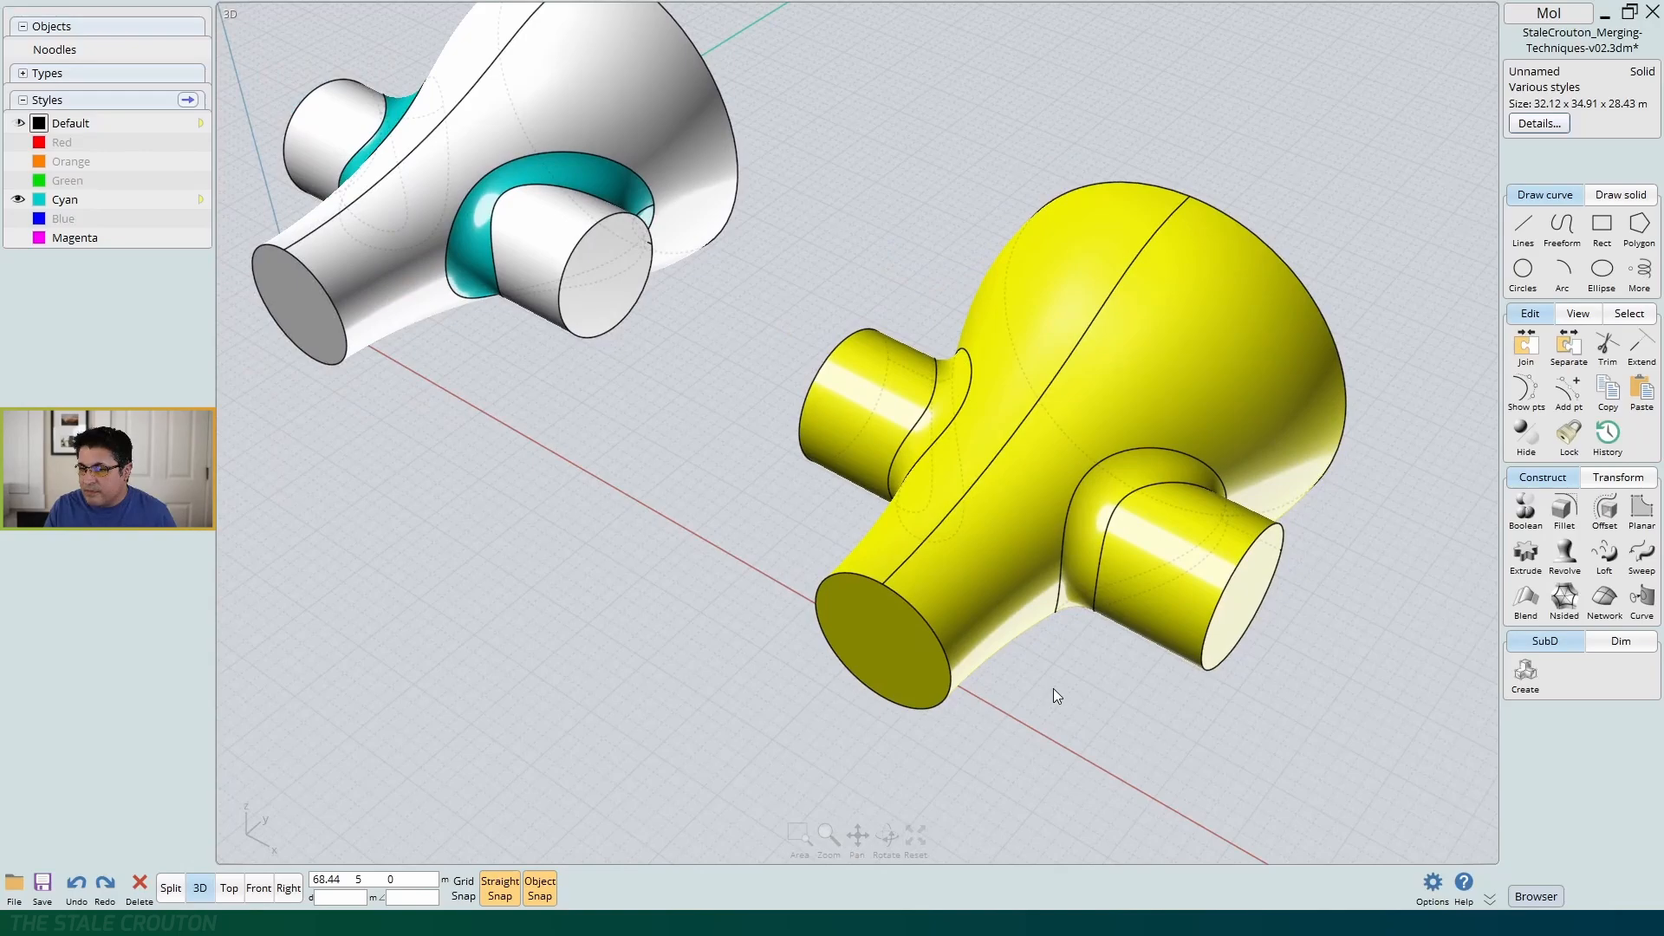
Select the circular end edges of the newly joined model: the narrow opening, both cylinder arms and the wide end
click(1079, 686)
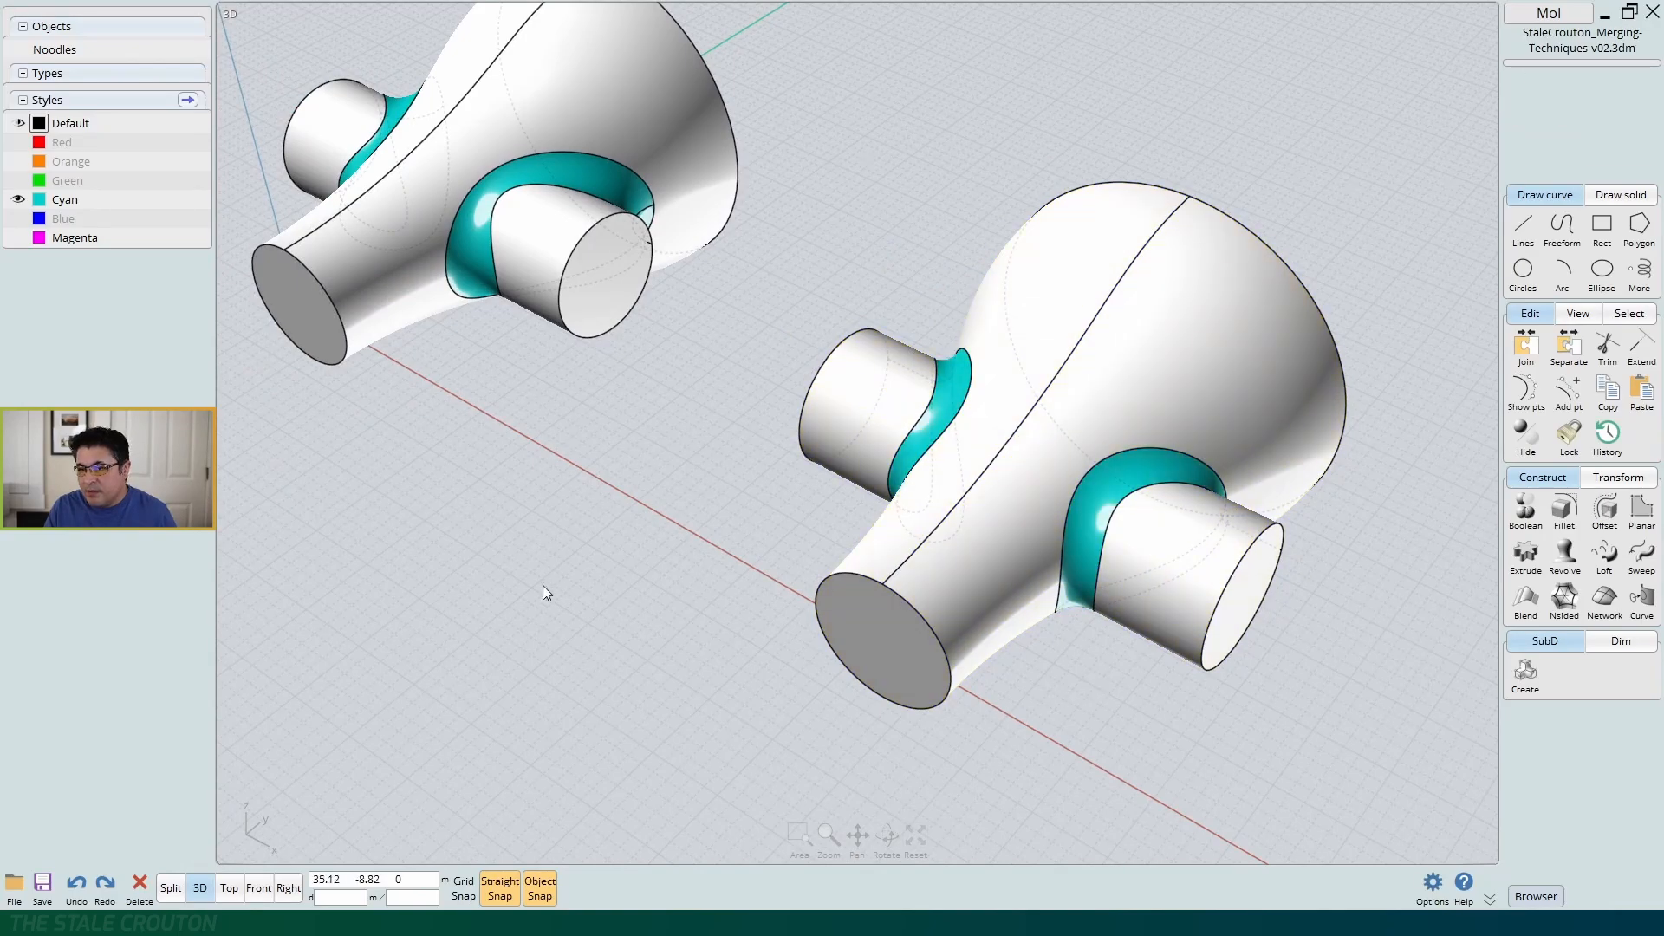
mouse_move(568, 548)
right_down()
mouse_move(827, 482)
mouse_move(464, 507)
mouse_move(560, 516)
right_up()
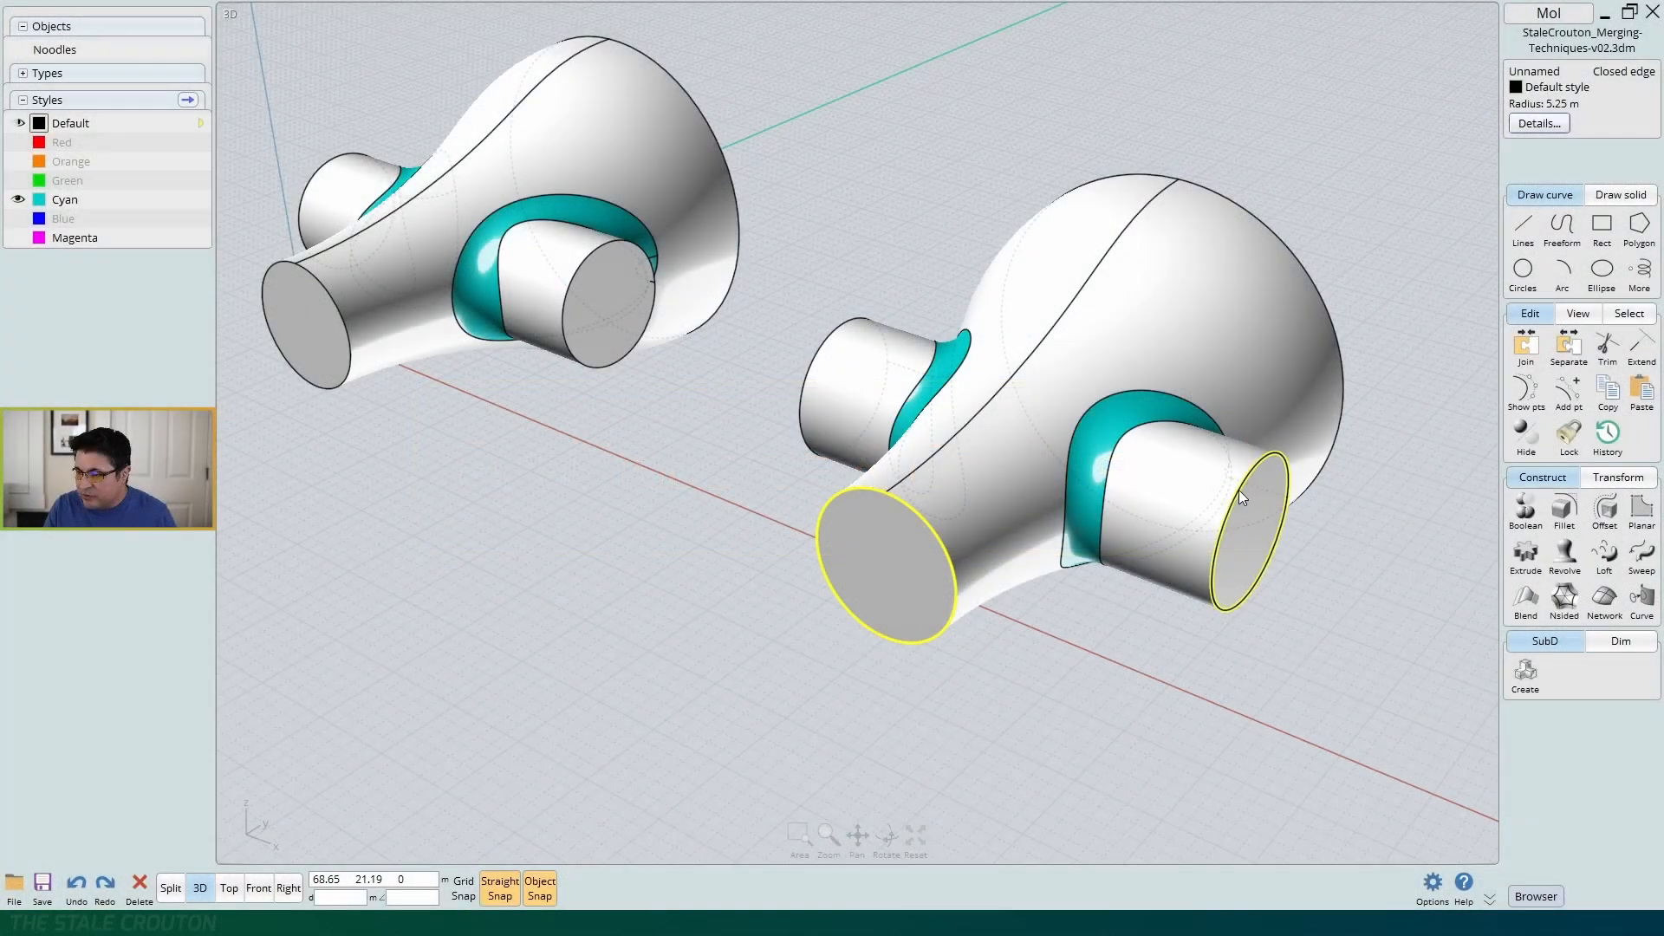
click(1239, 491)
click(812, 384)
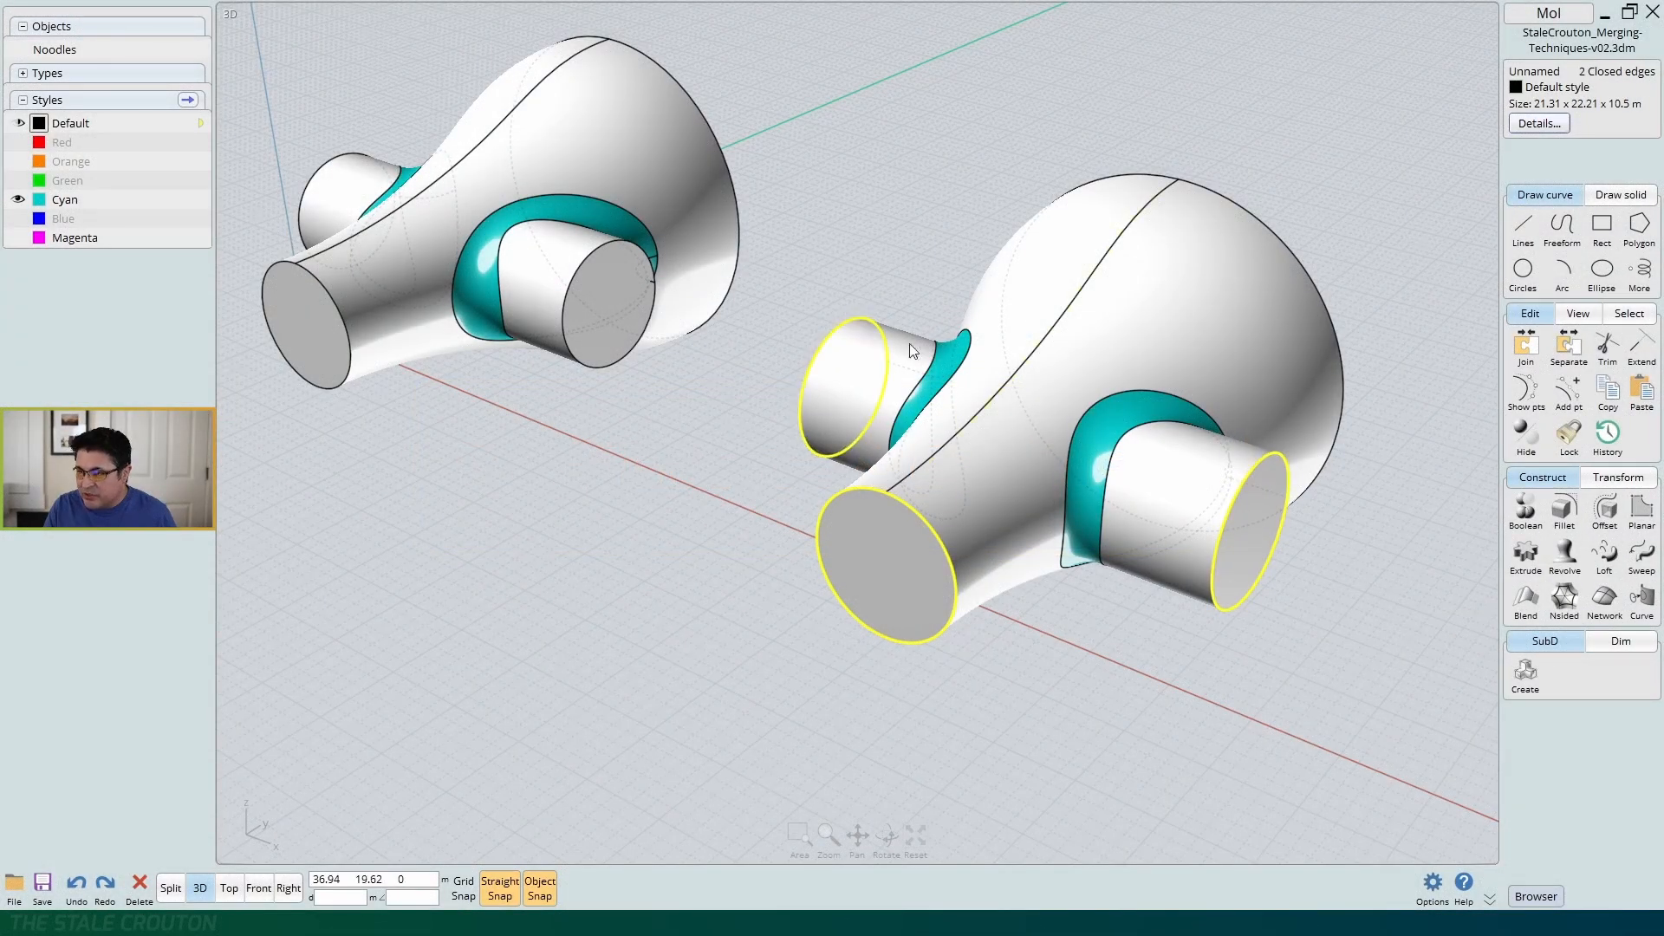
click(1220, 189)
right_drag(1220, 189, 1241, 311)
Add the other model's four circular end edges to the selection: narrow opening, both cylinder arms and wide end
right_drag(1222, 549, 987, 669)
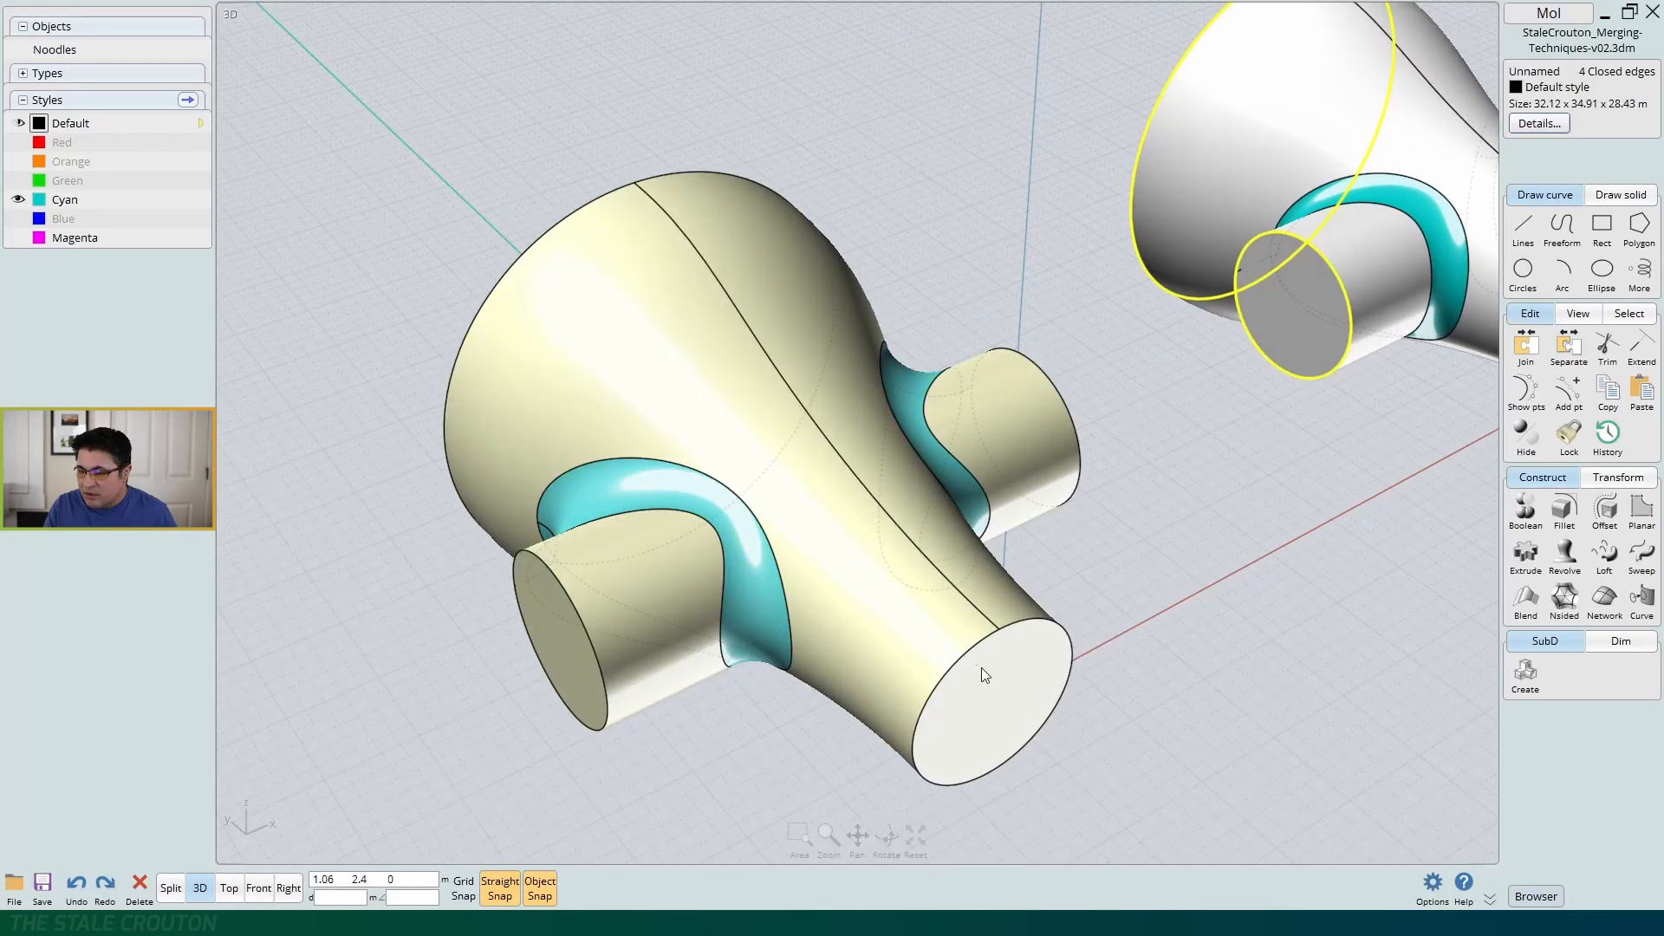
click(973, 769)
click(1074, 408)
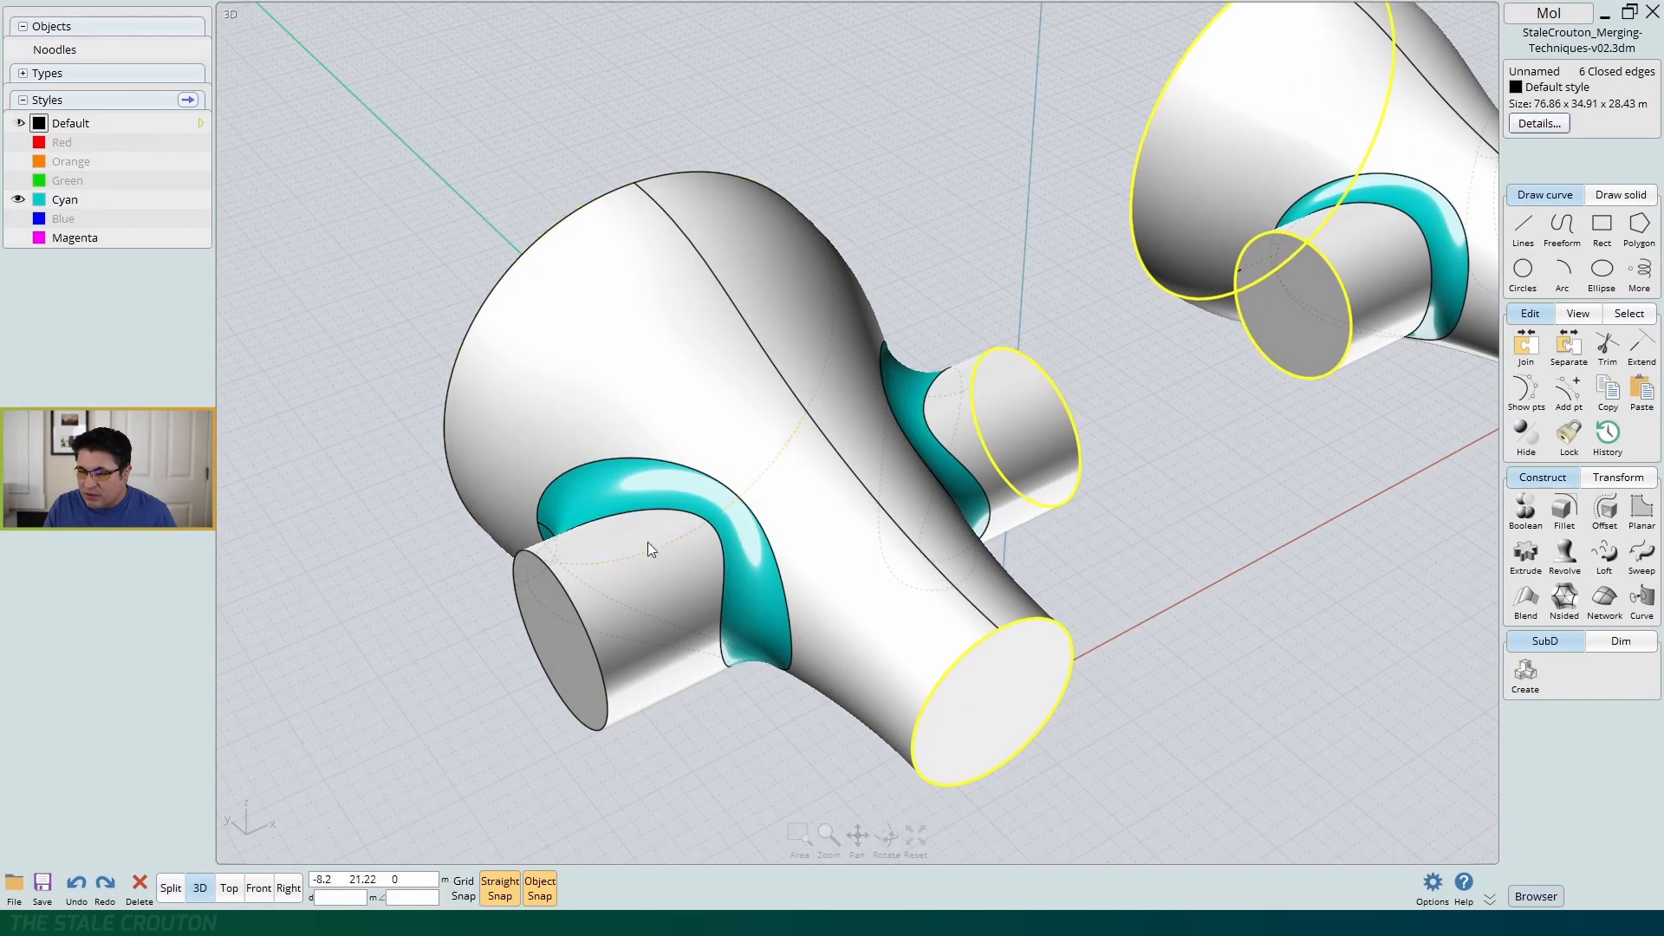
click(574, 607)
click(533, 258)
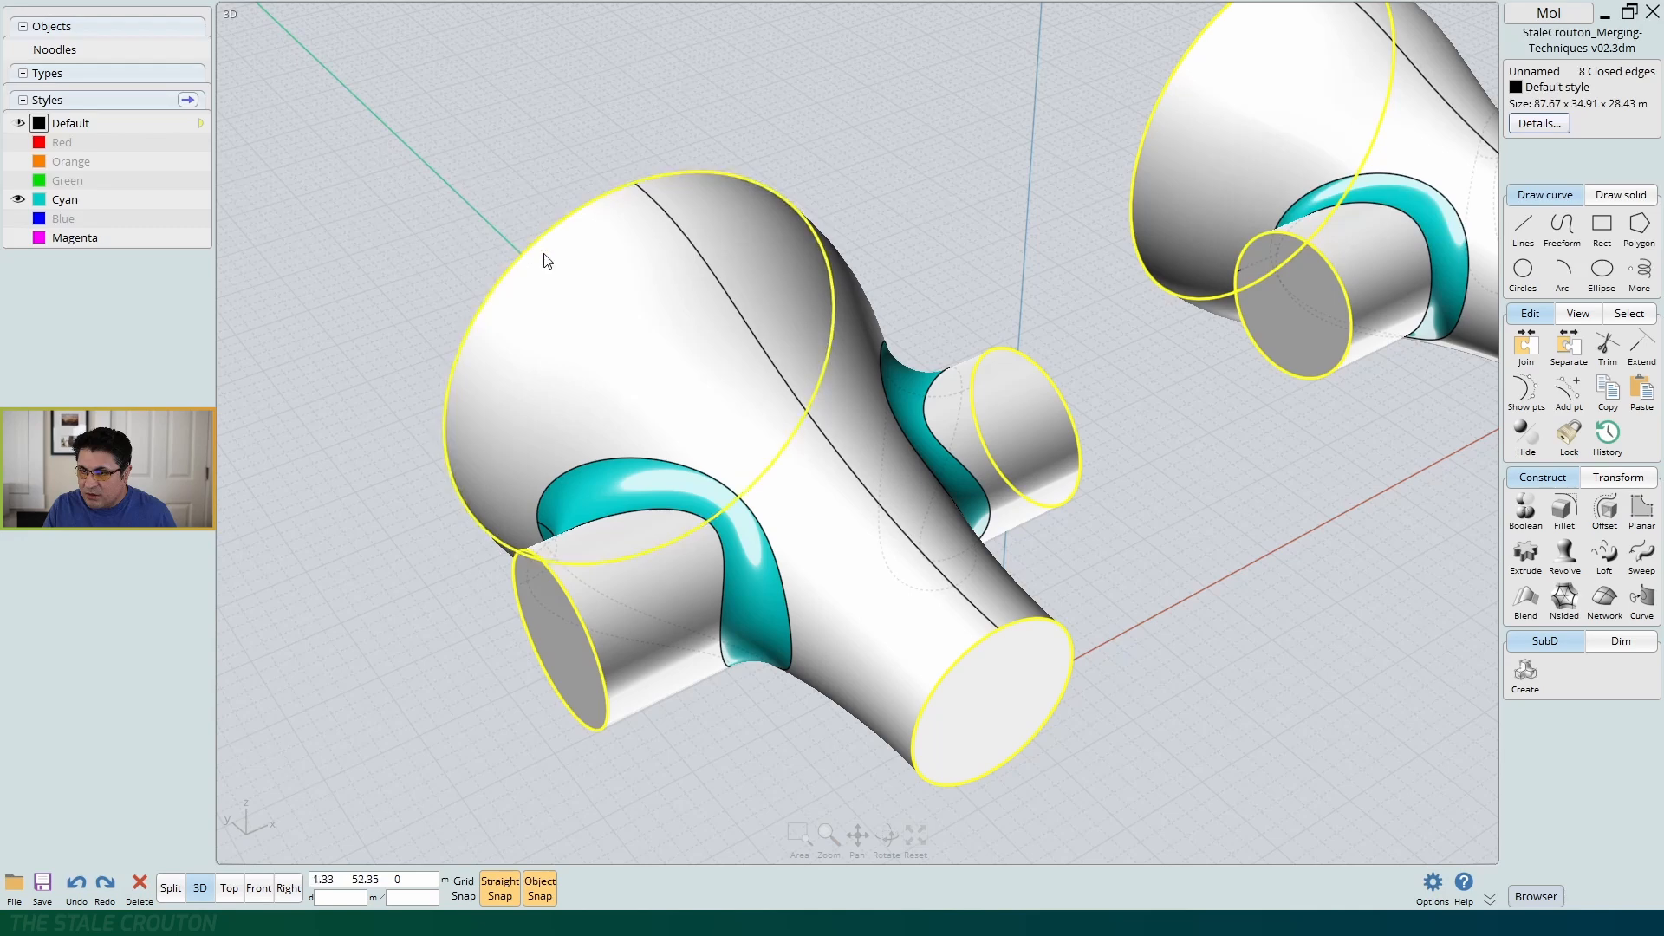
right_drag(1200, 494, 934, 492)
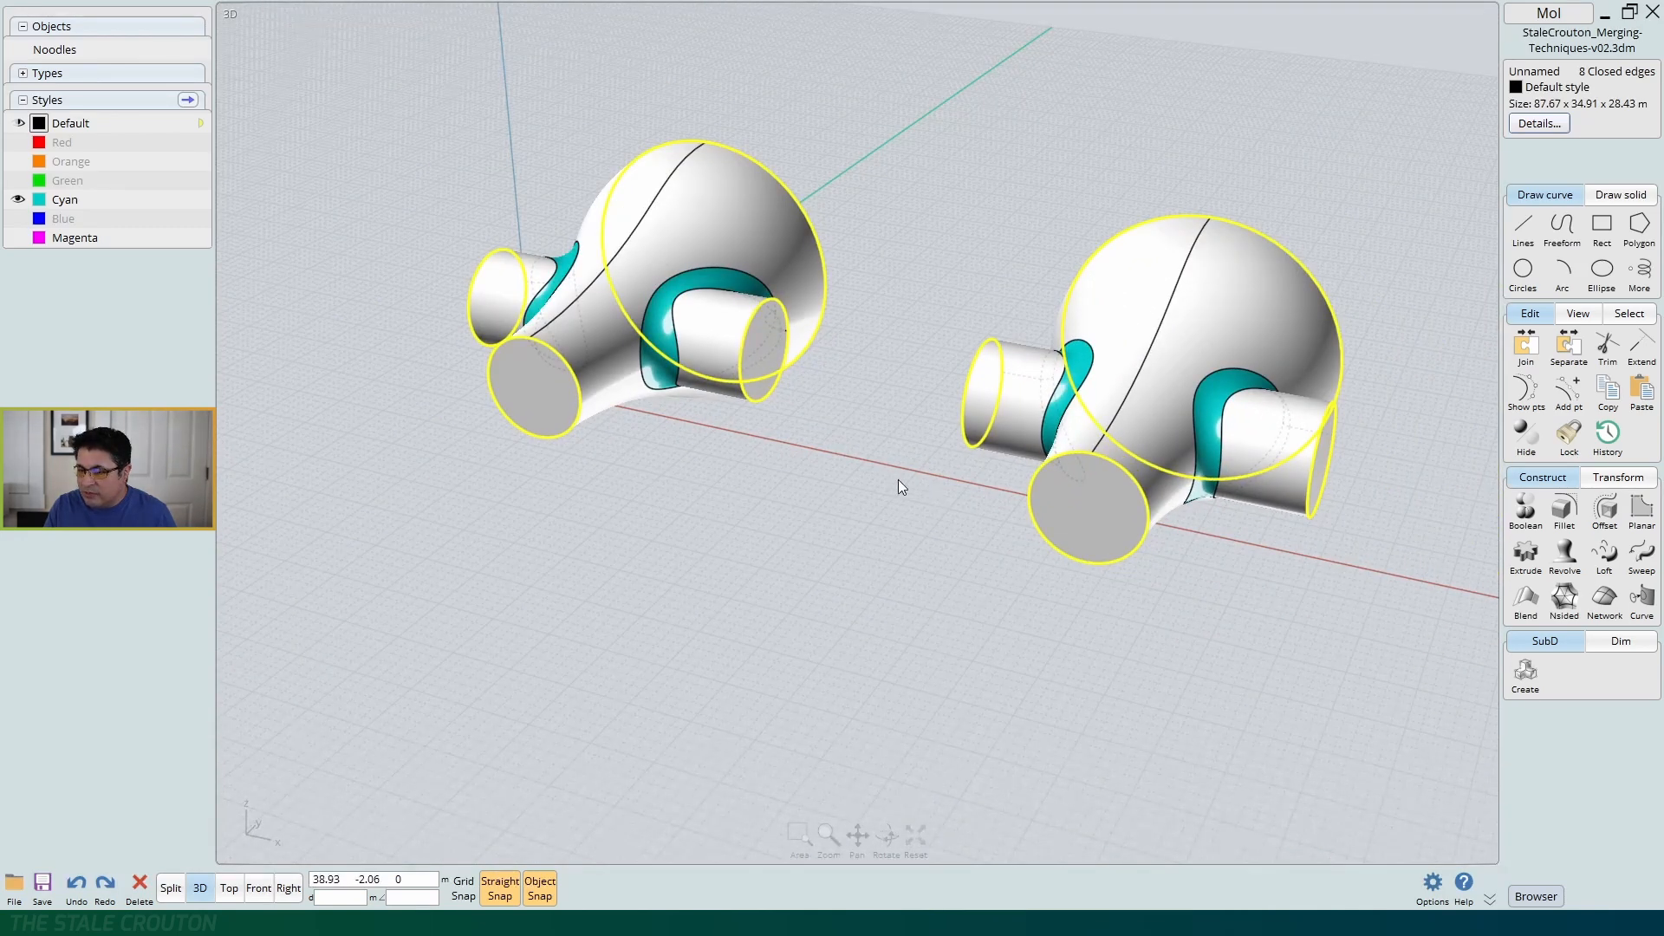
Fillet all selected end edges on both models with a circular shape and a radius of 0.4 m
key(f)
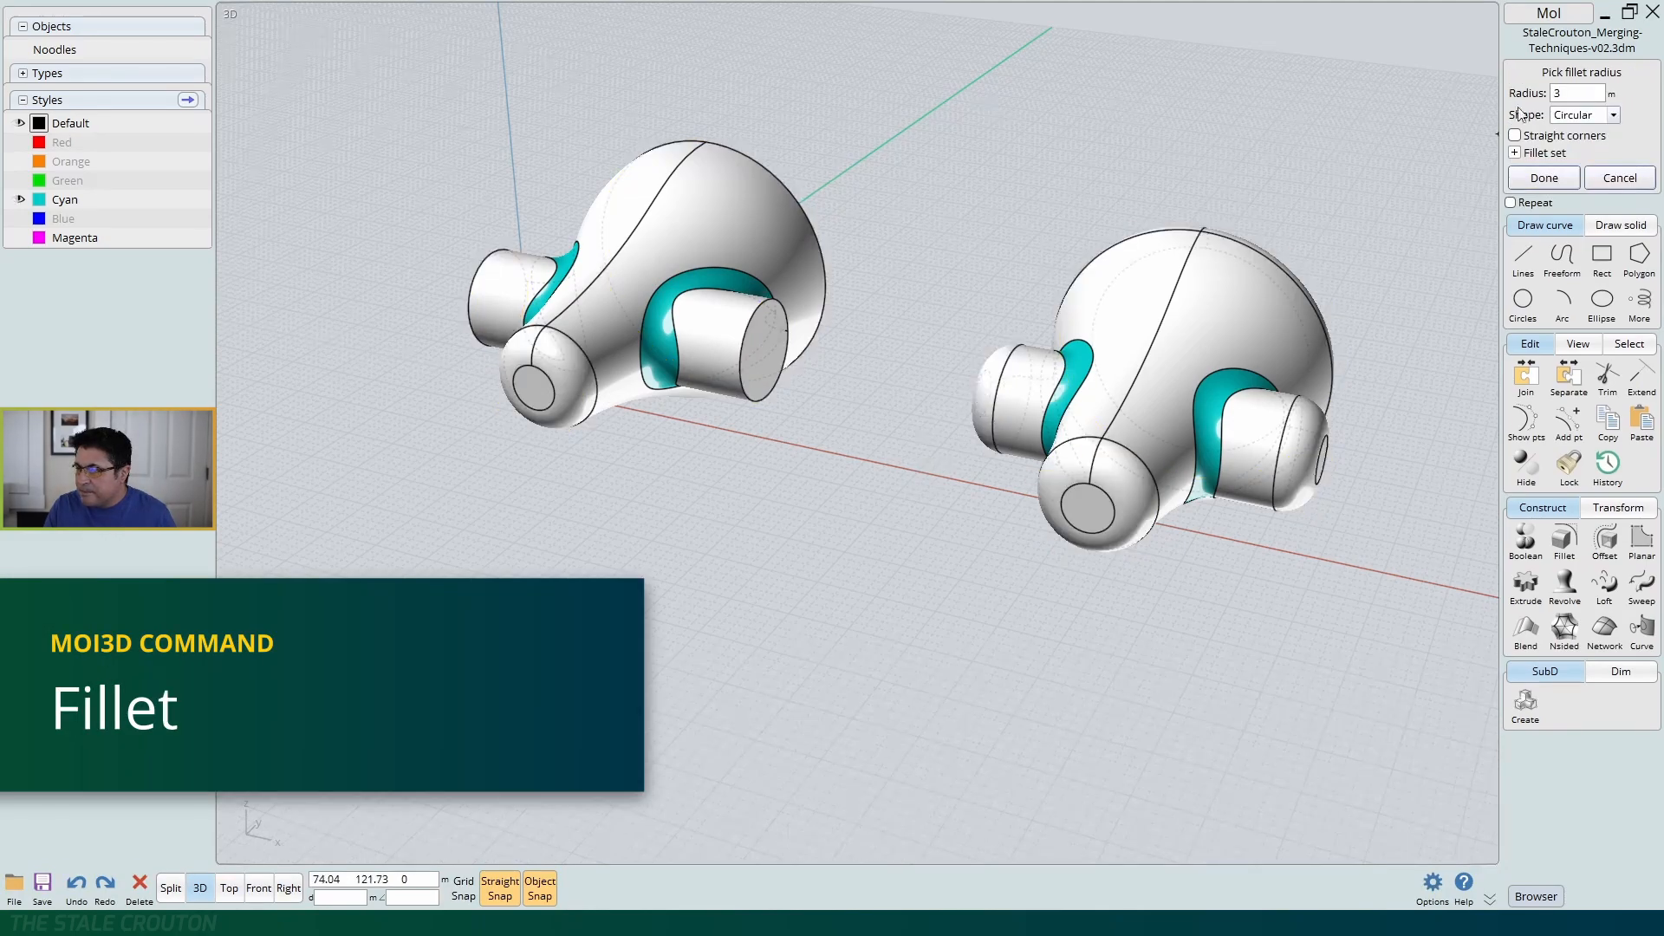
right_drag(1079, 286, 1100, 373)
scroll(1110, 371, up, 3)
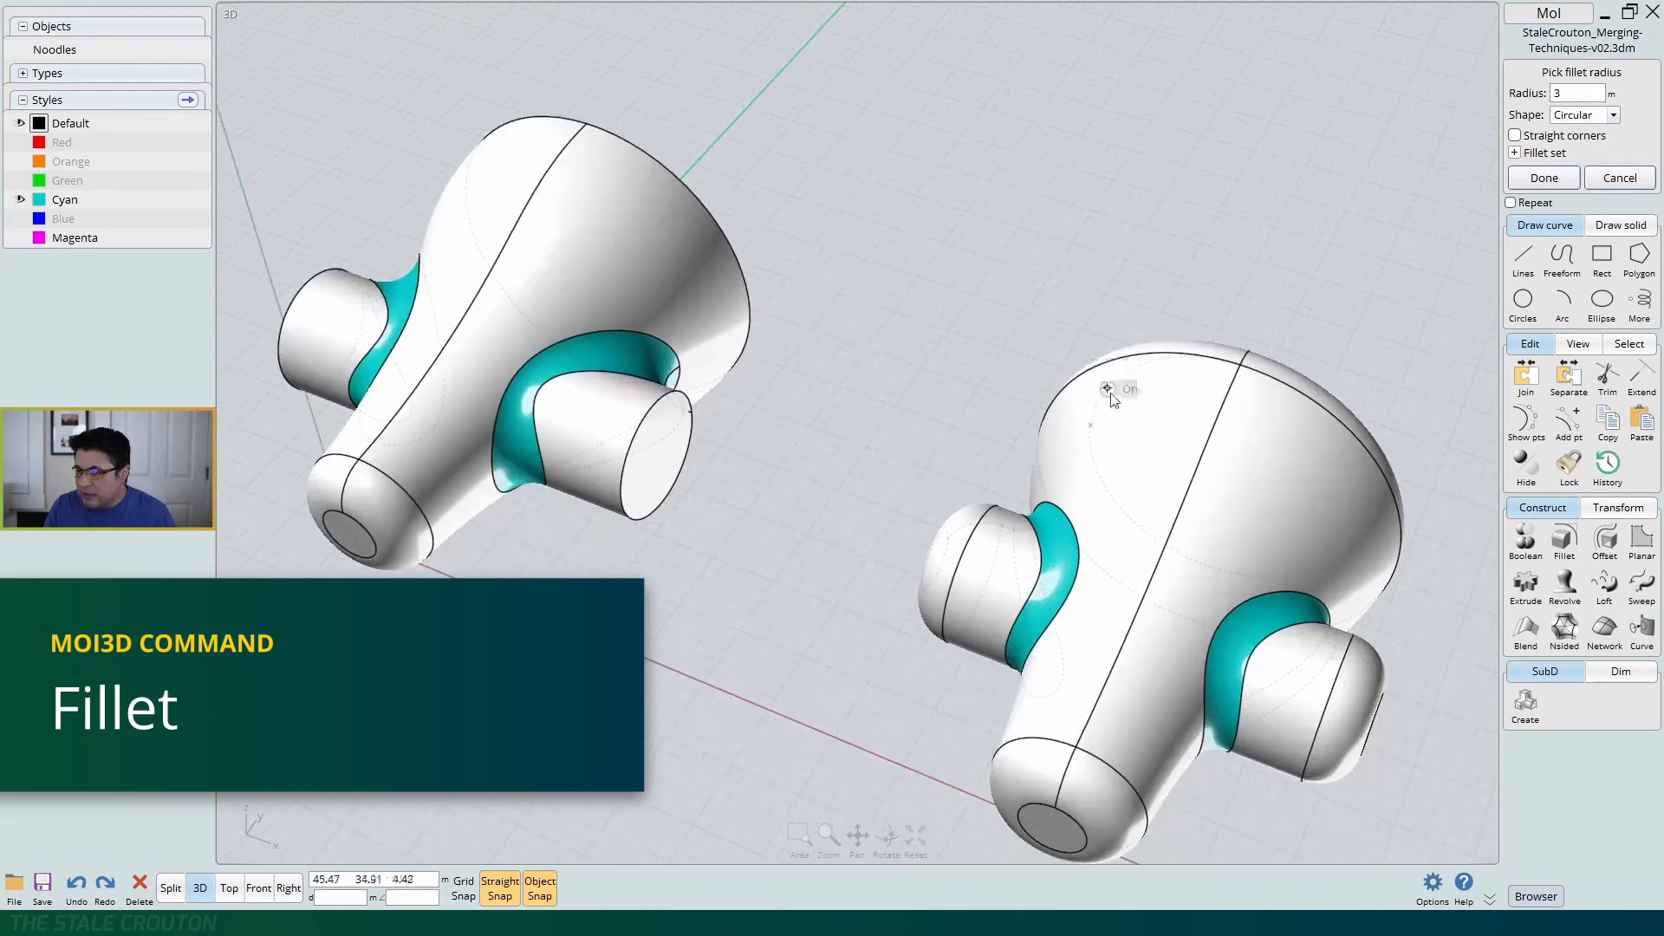
middle_drag(1116, 367, 1099, 413)
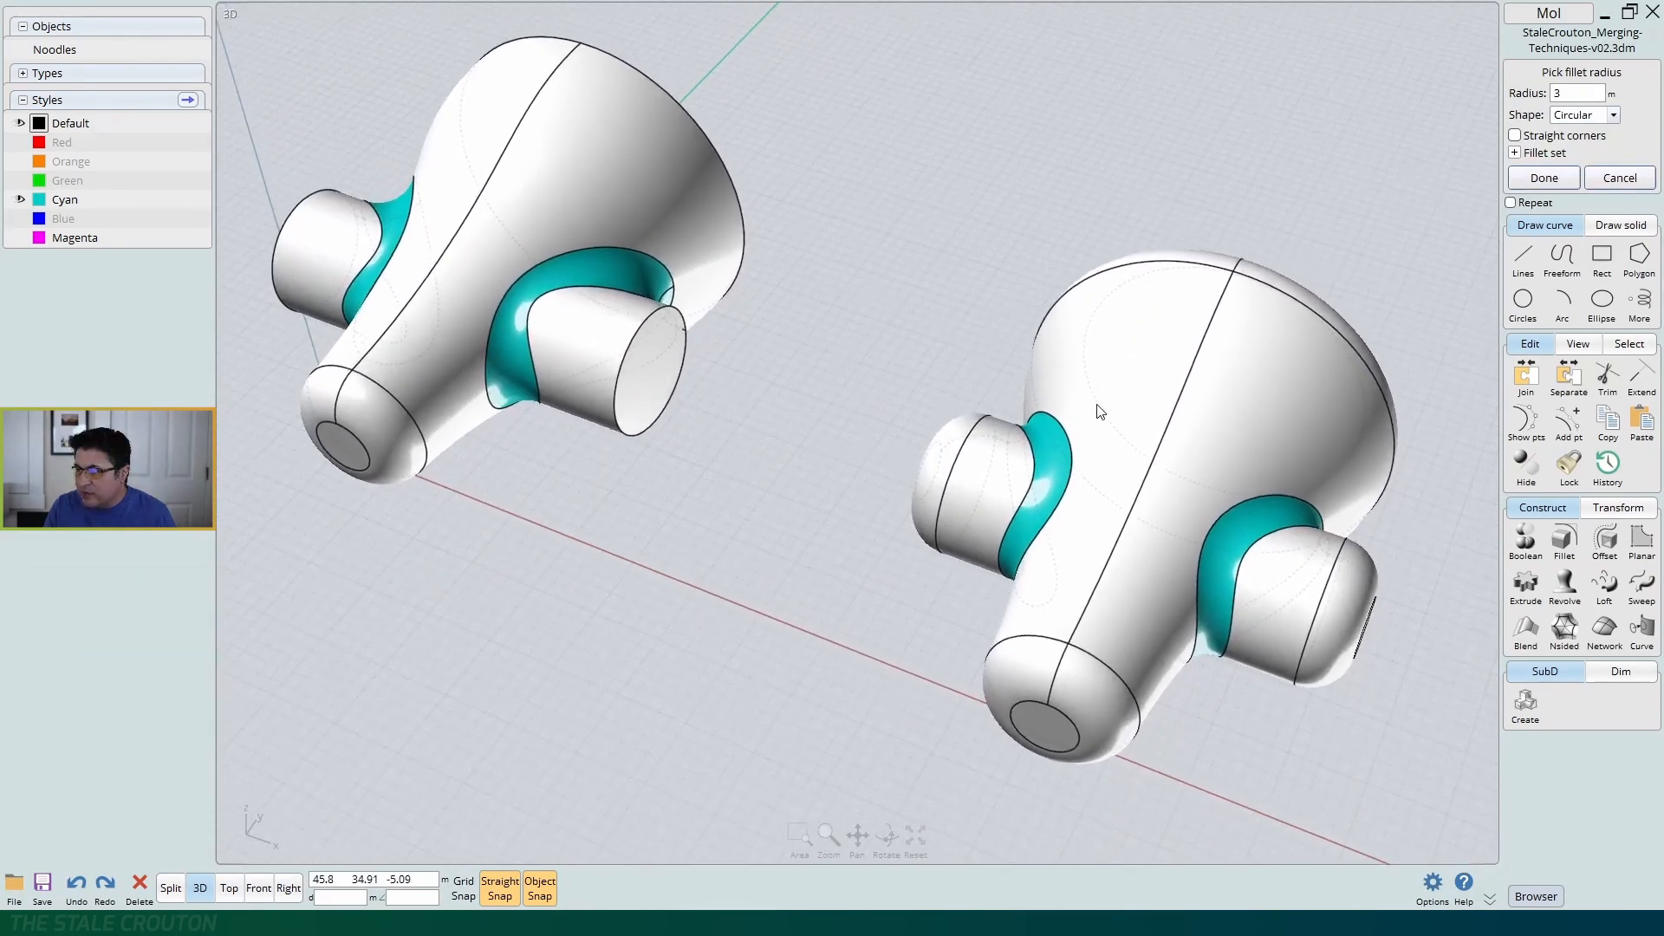
click(1565, 90)
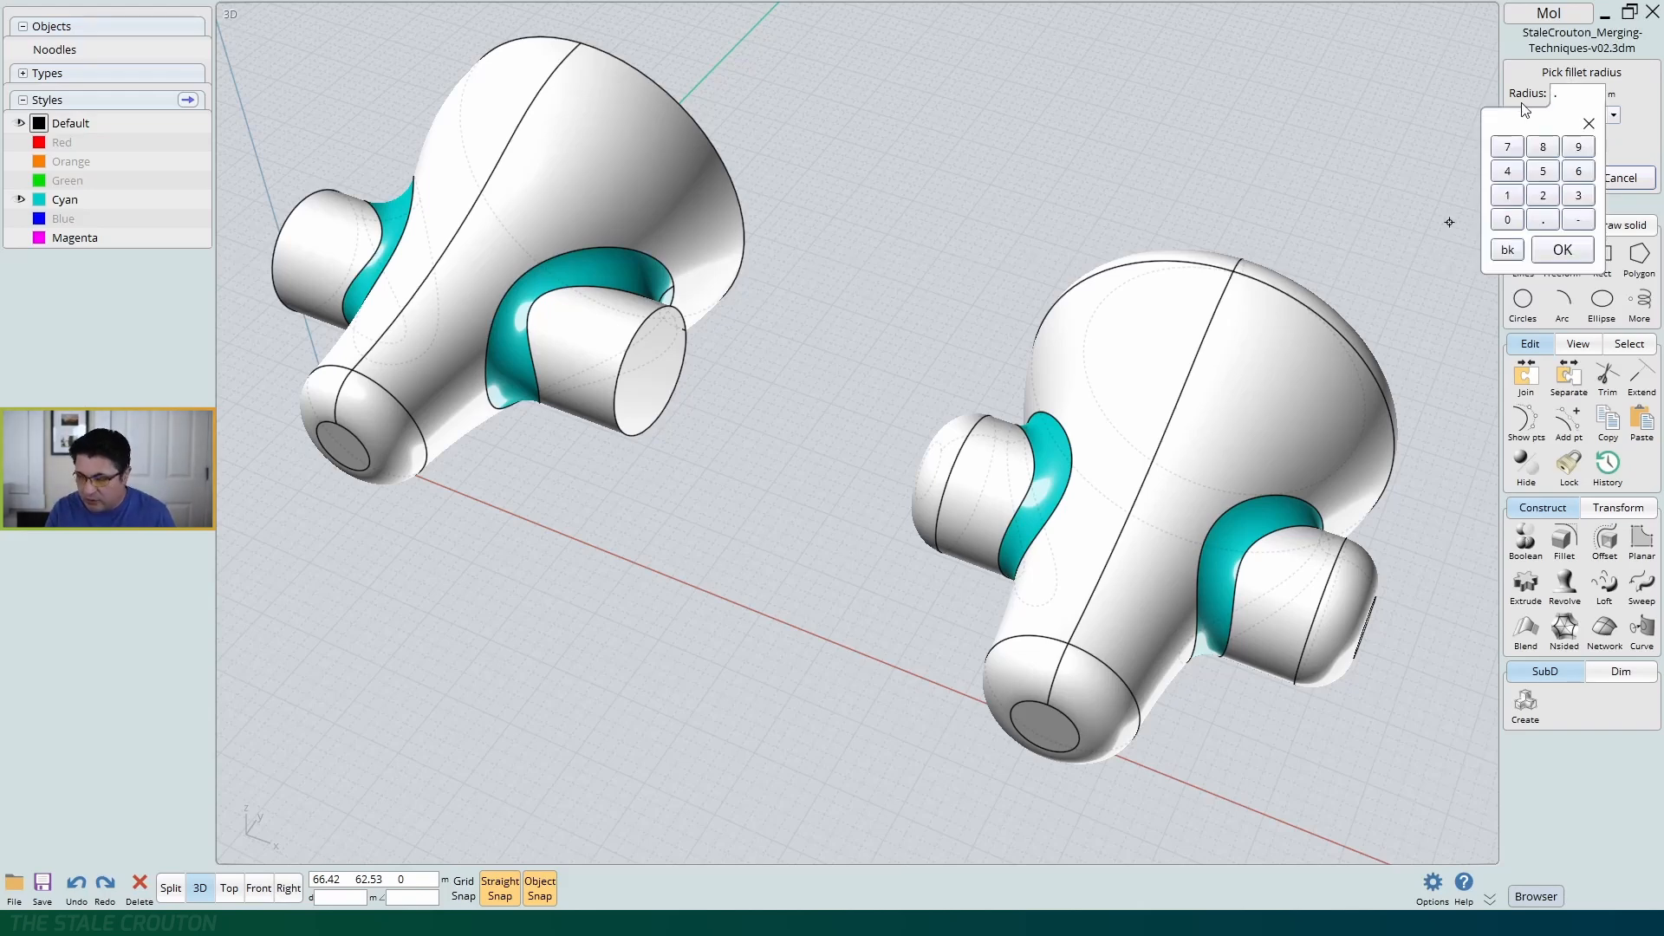
click(1524, 103)
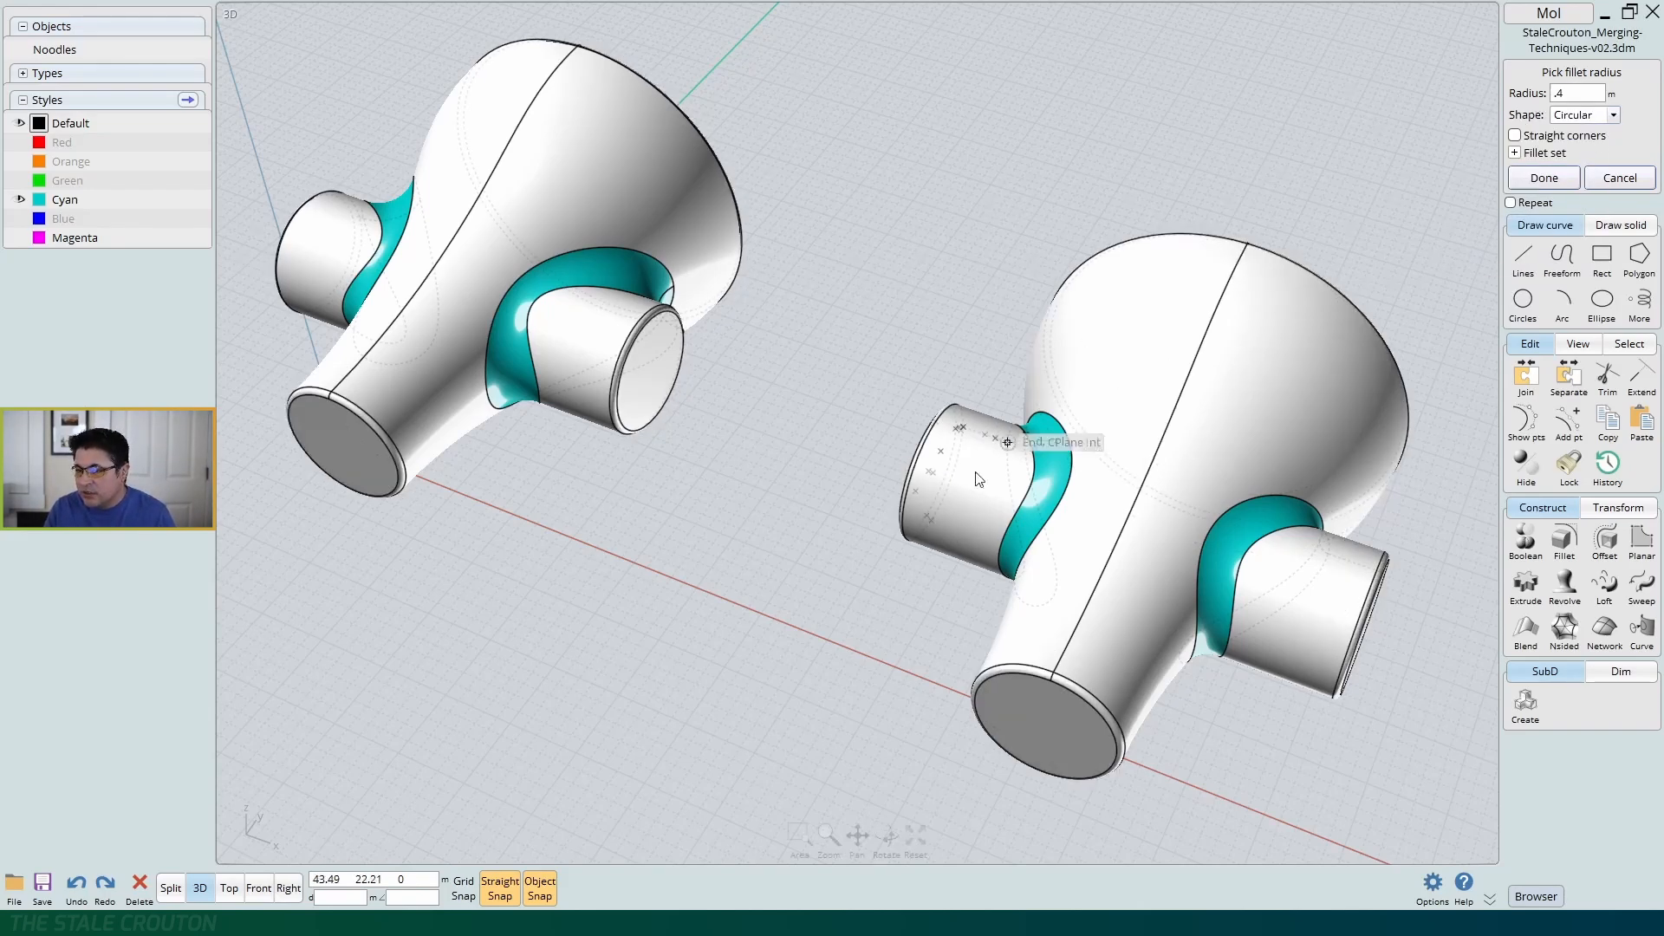
right_click(872, 678)
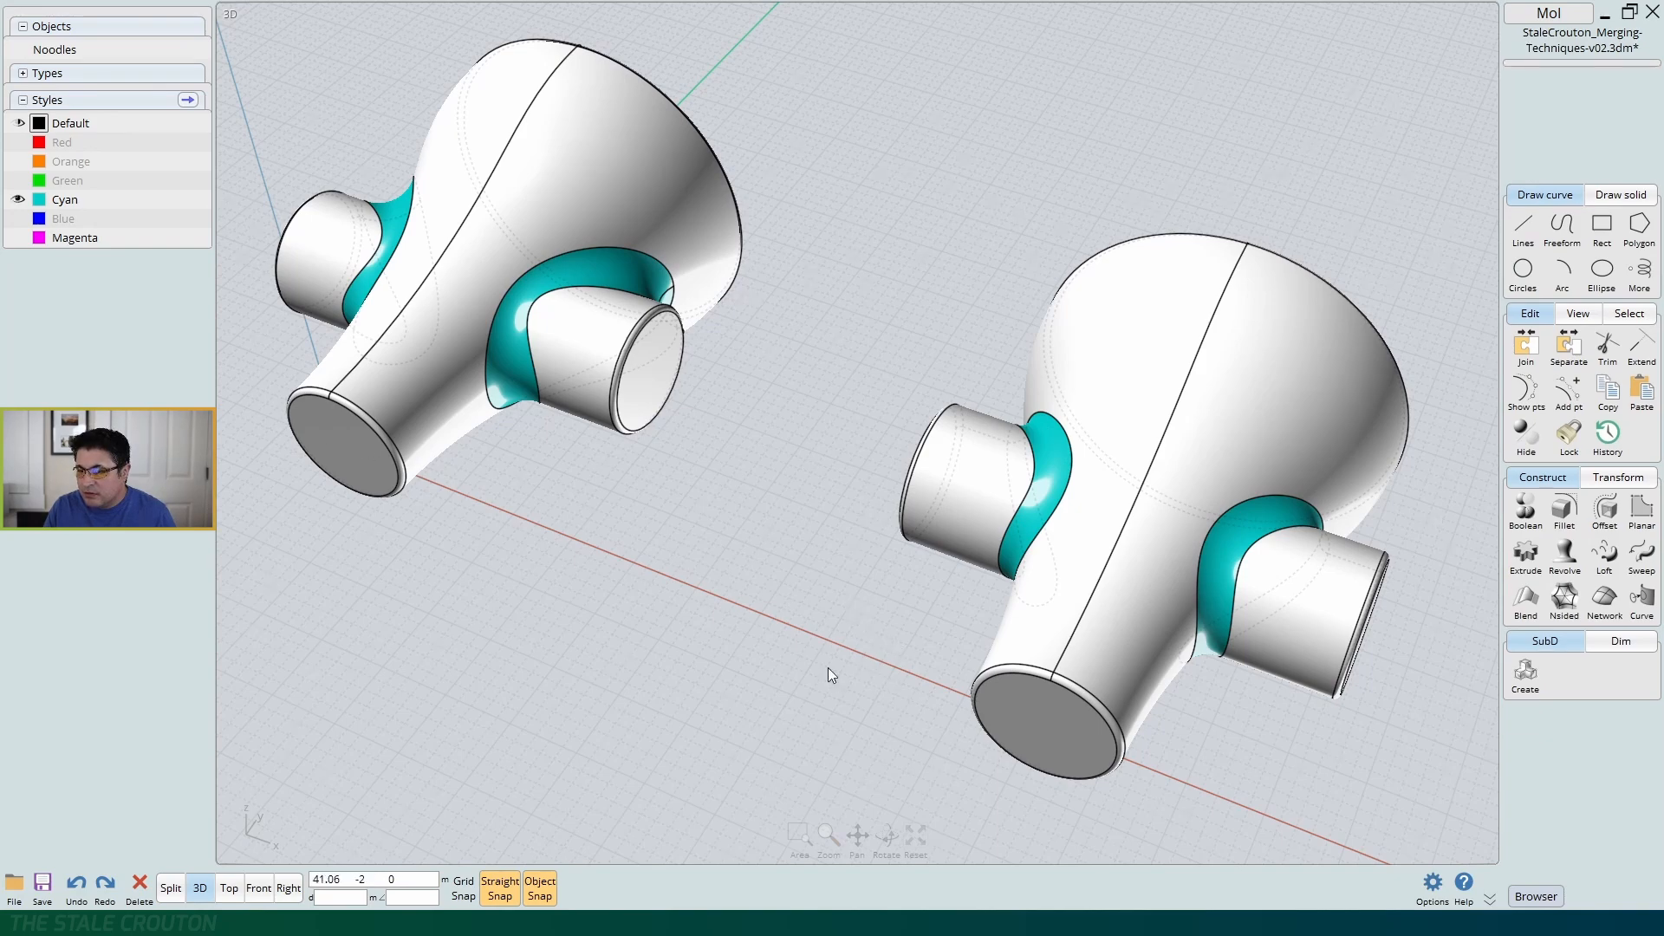
Examine the filleted ends on both models, then the first model's arm blends up close
right_drag(802, 632, 800, 578)
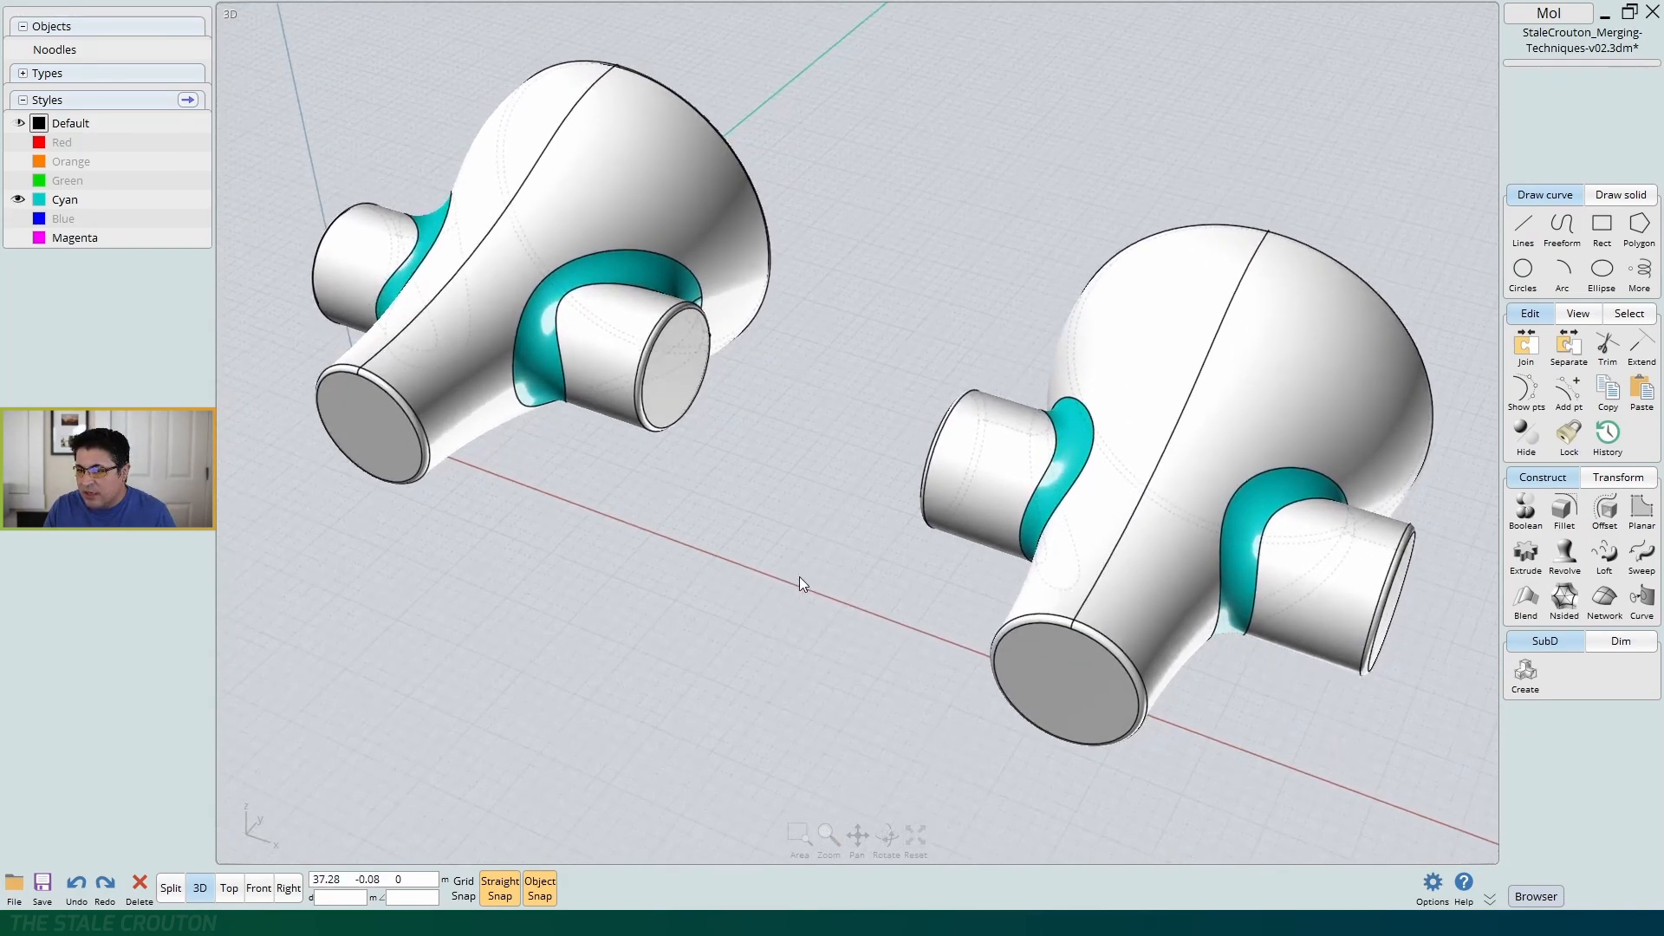
mouse_move(833, 635)
right_down()
mouse_move(823, 607)
mouse_move(825, 624)
right_up()
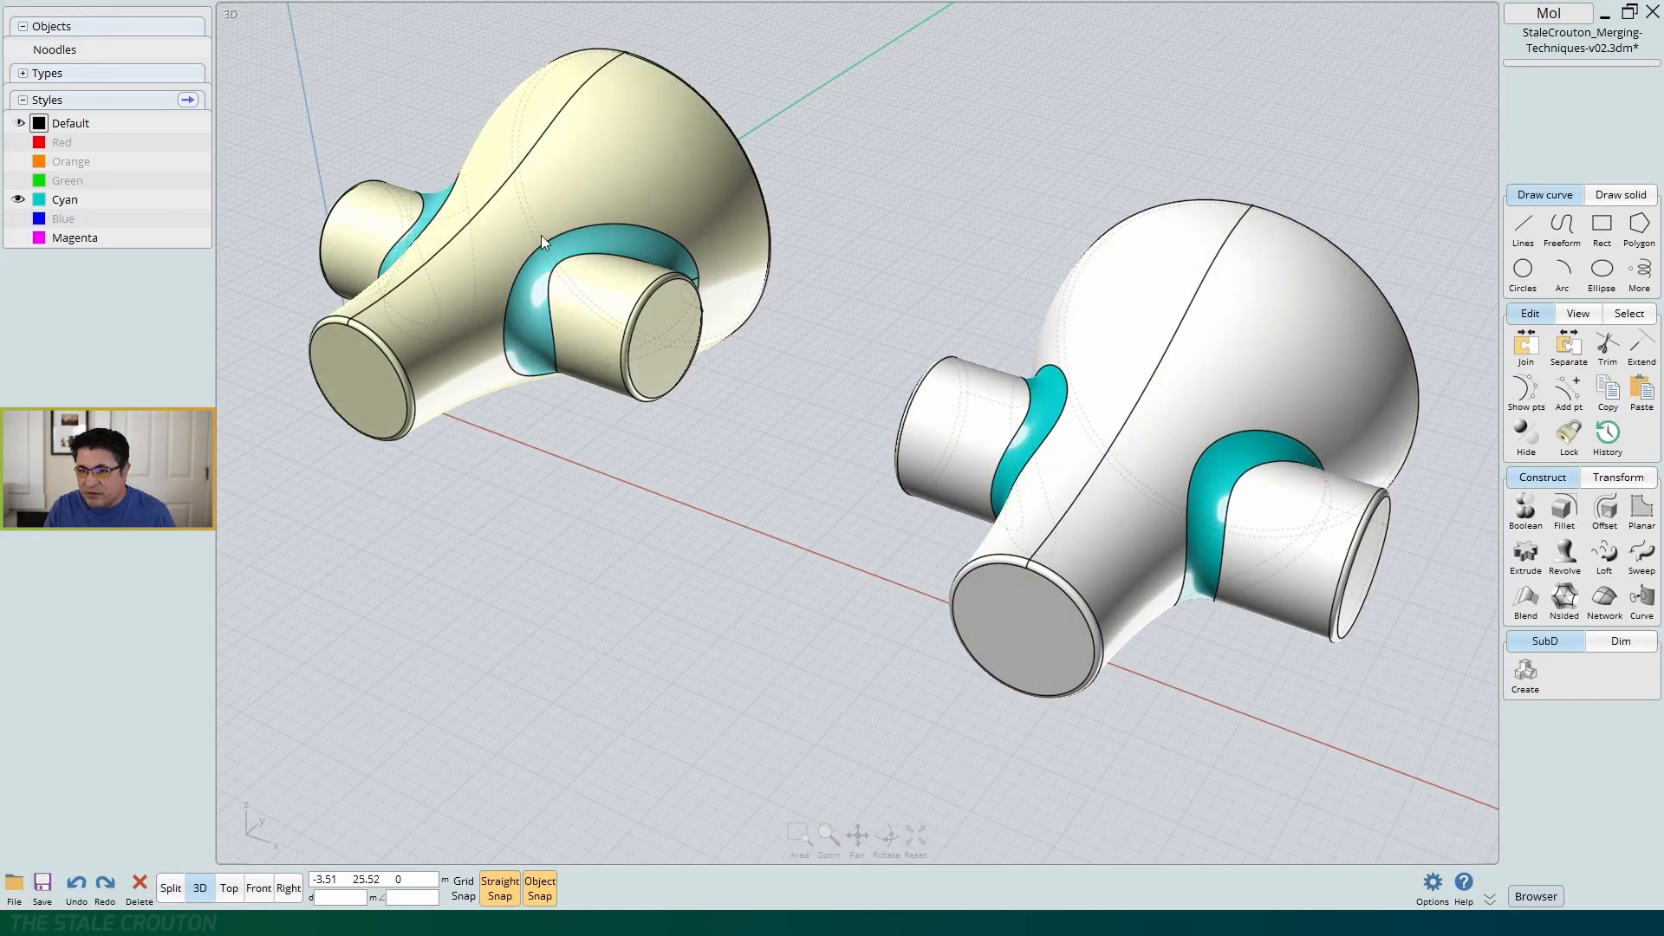
click(702, 278)
key(Home)
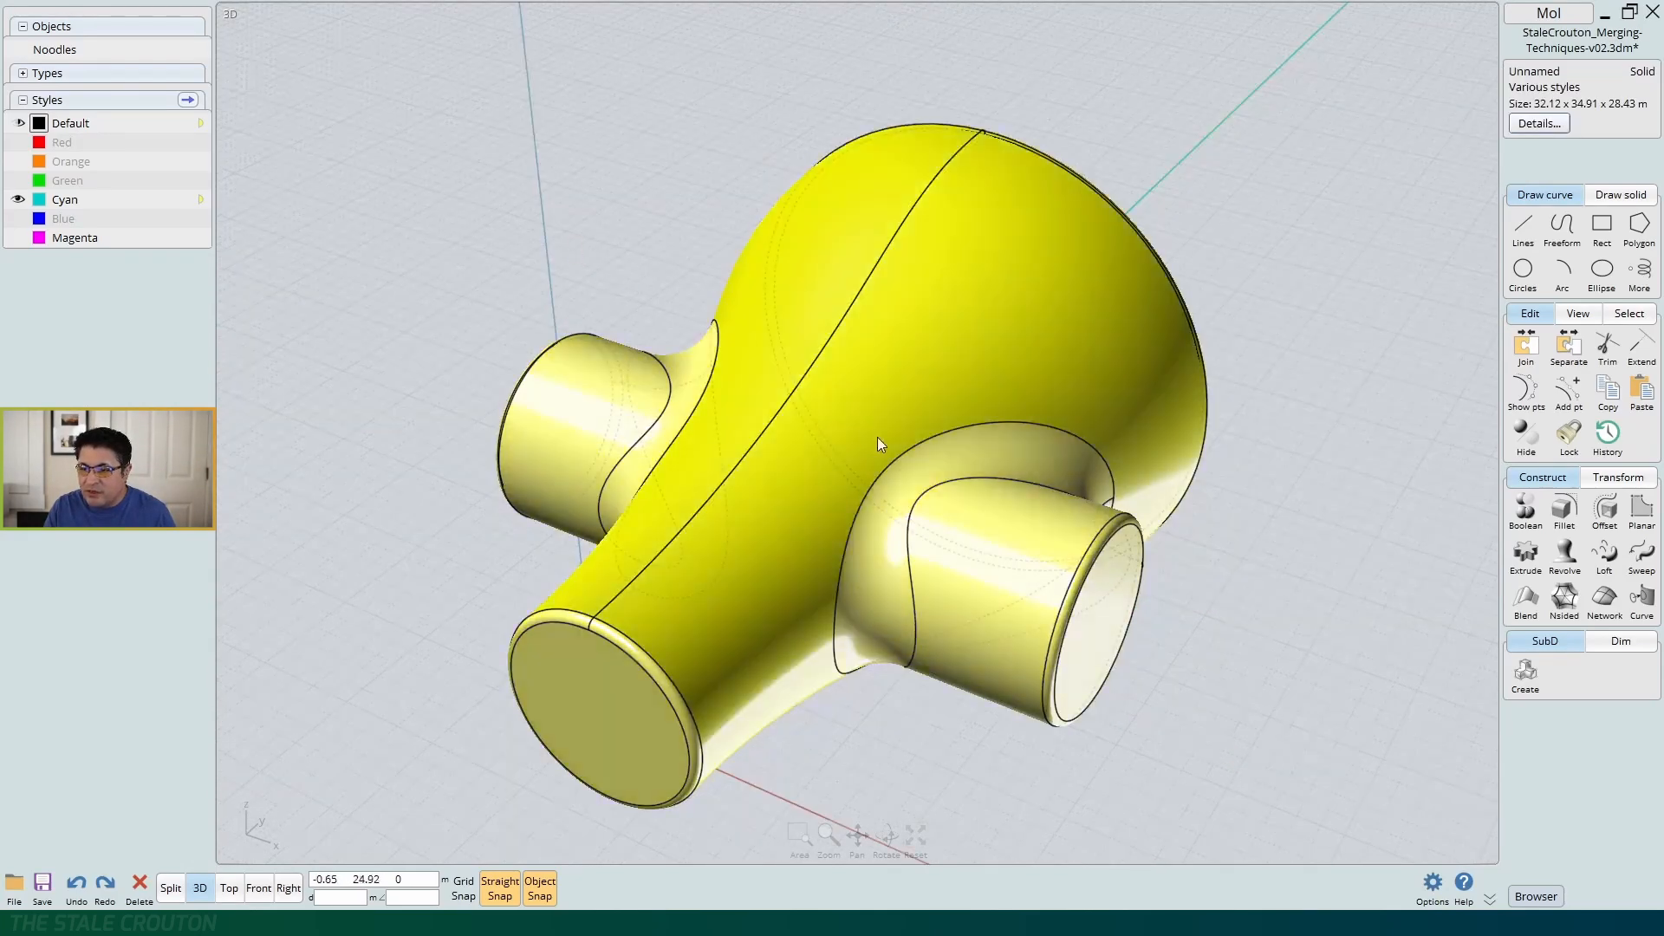
click(1312, 543)
right_drag(1312, 543, 1135, 460)
Examine the second model's rounded ends and cyan arm blends up close from several angles
middle_drag(1135, 460, 711, 442)
scroll(1210, 560, down, 2)
click(1111, 481)
click(1296, 638)
click(1136, 496)
key(f)
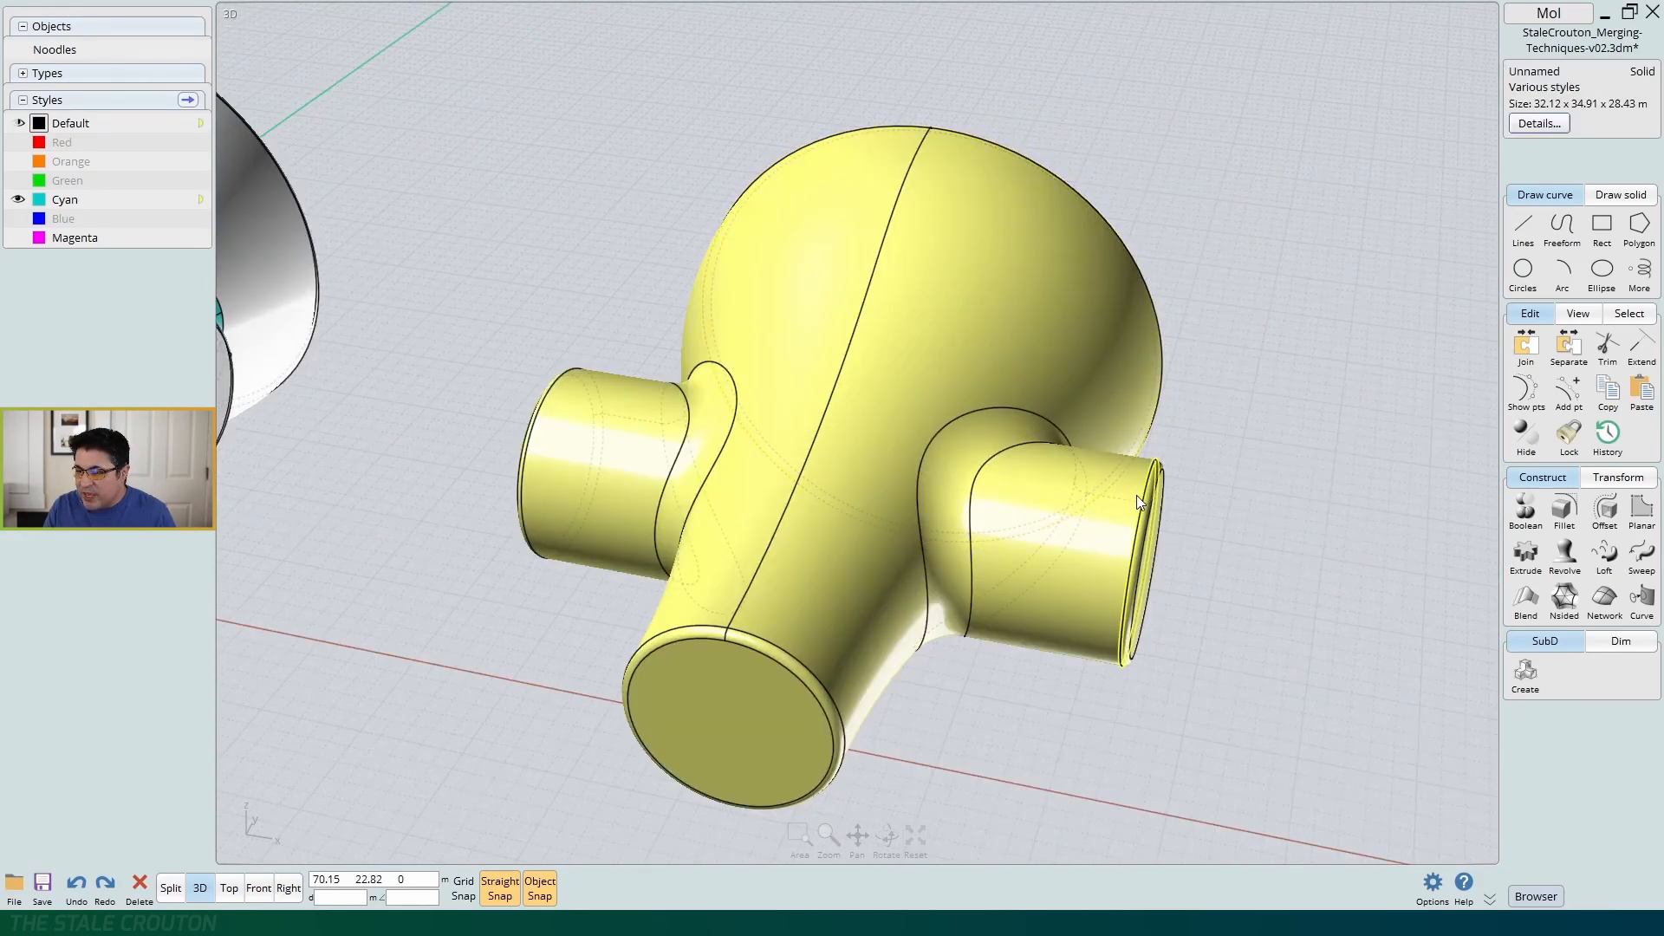
click(1215, 572)
right_drag(1215, 572, 1373, 522)
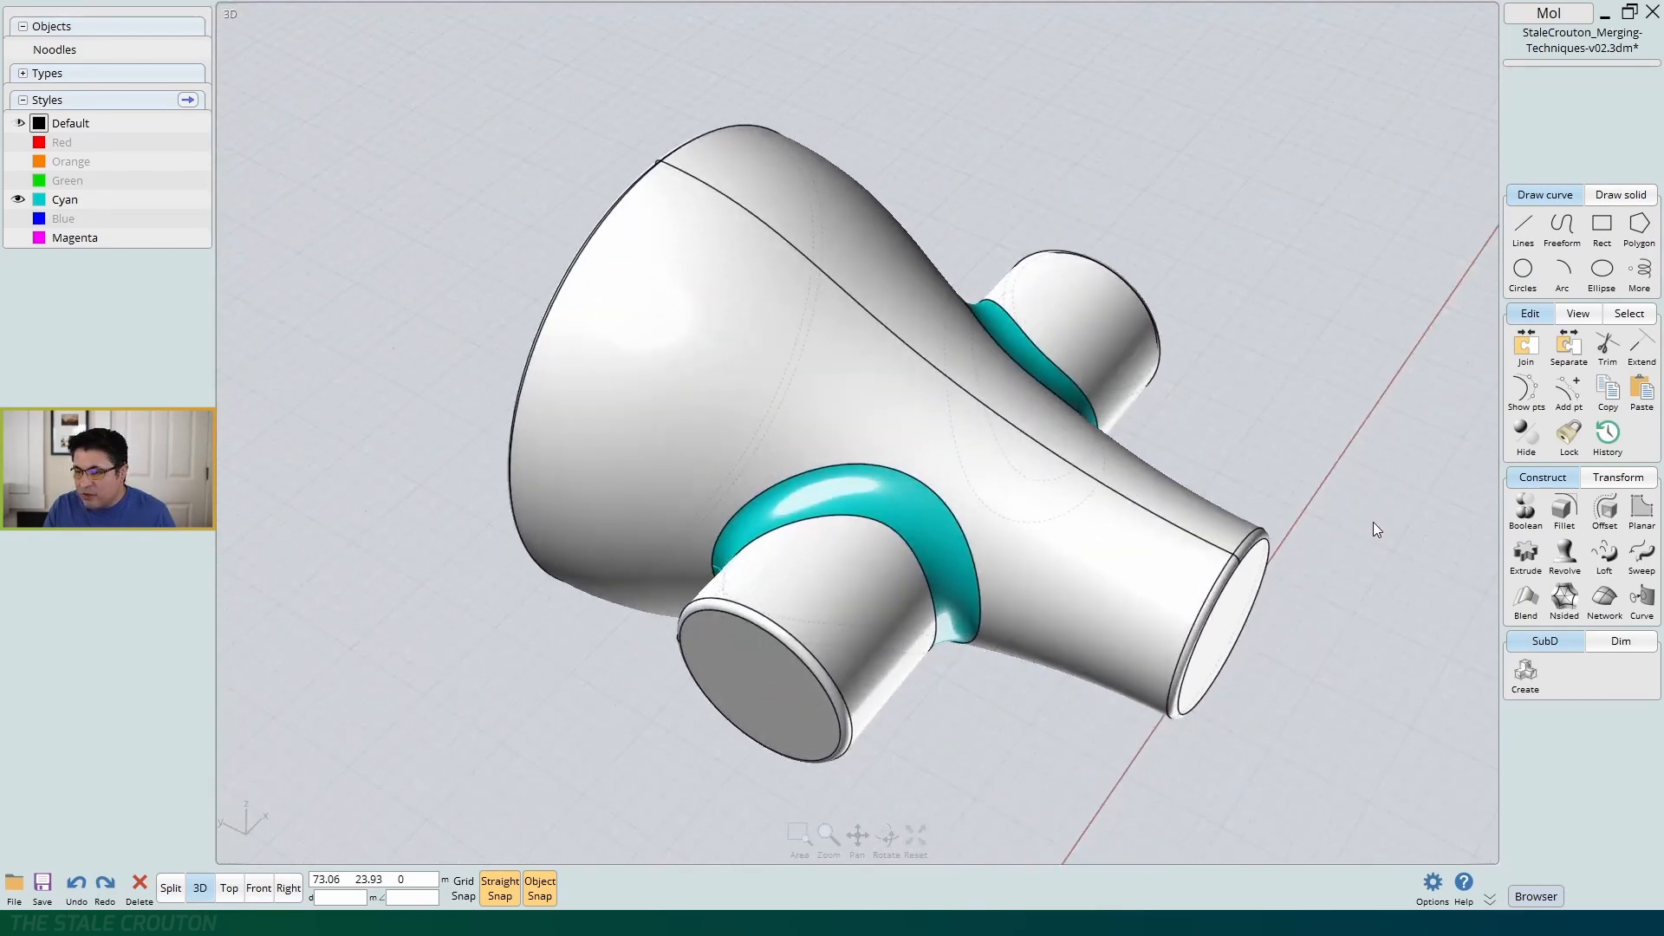
click(908, 505)
right_drag(907, 506, 1053, 569)
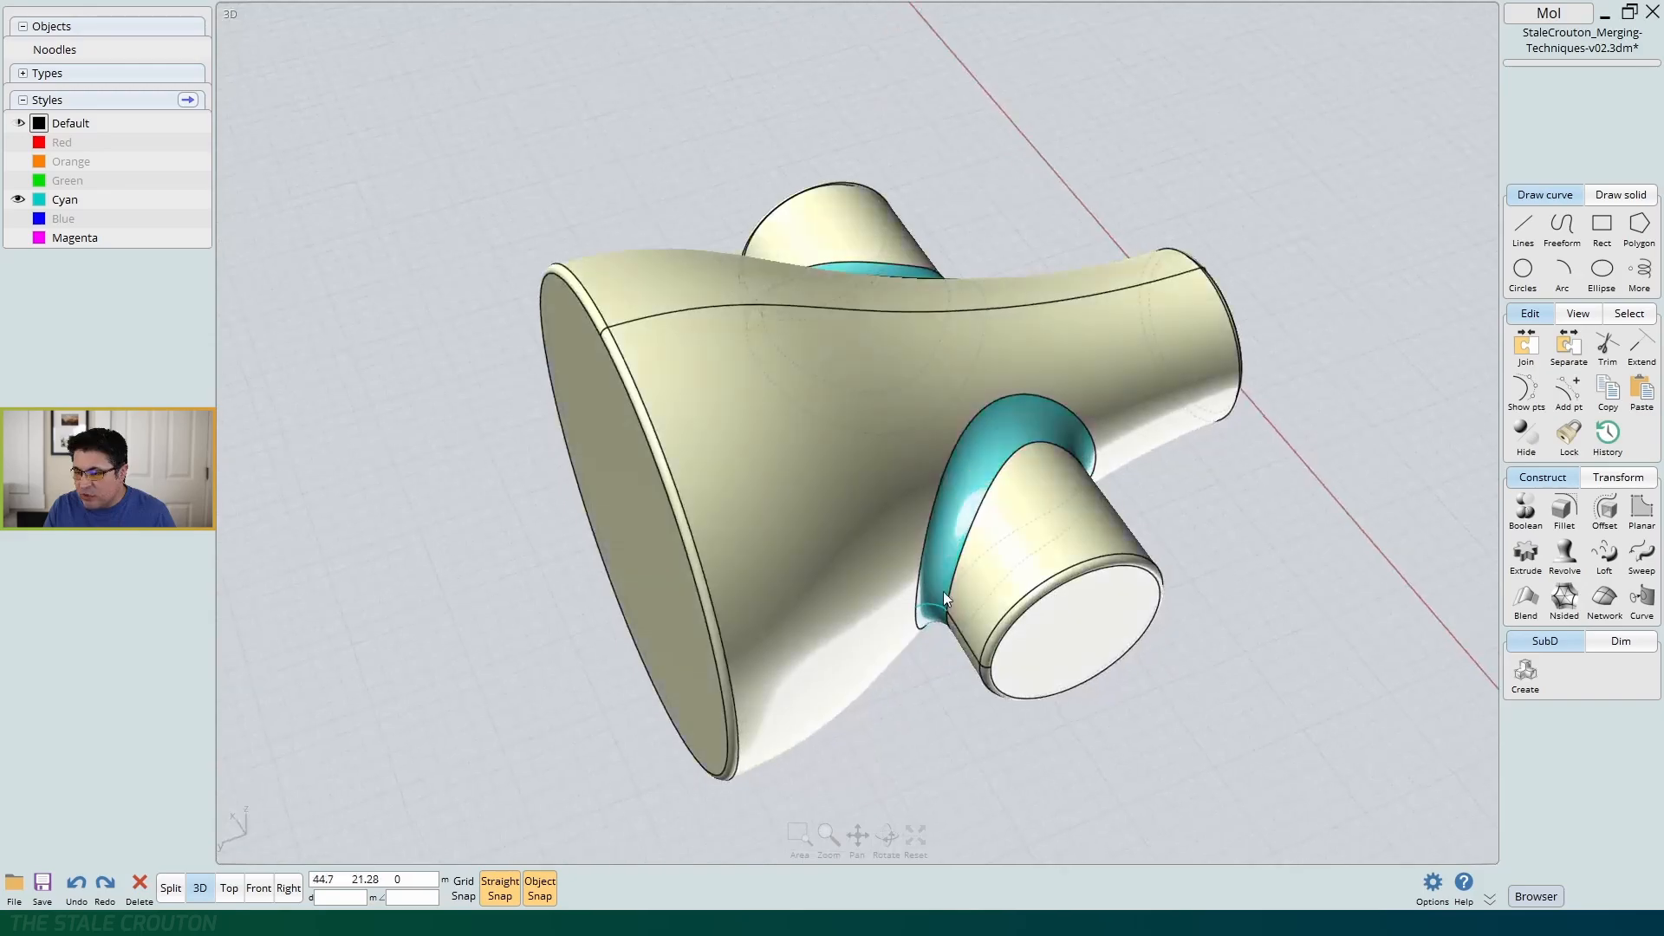